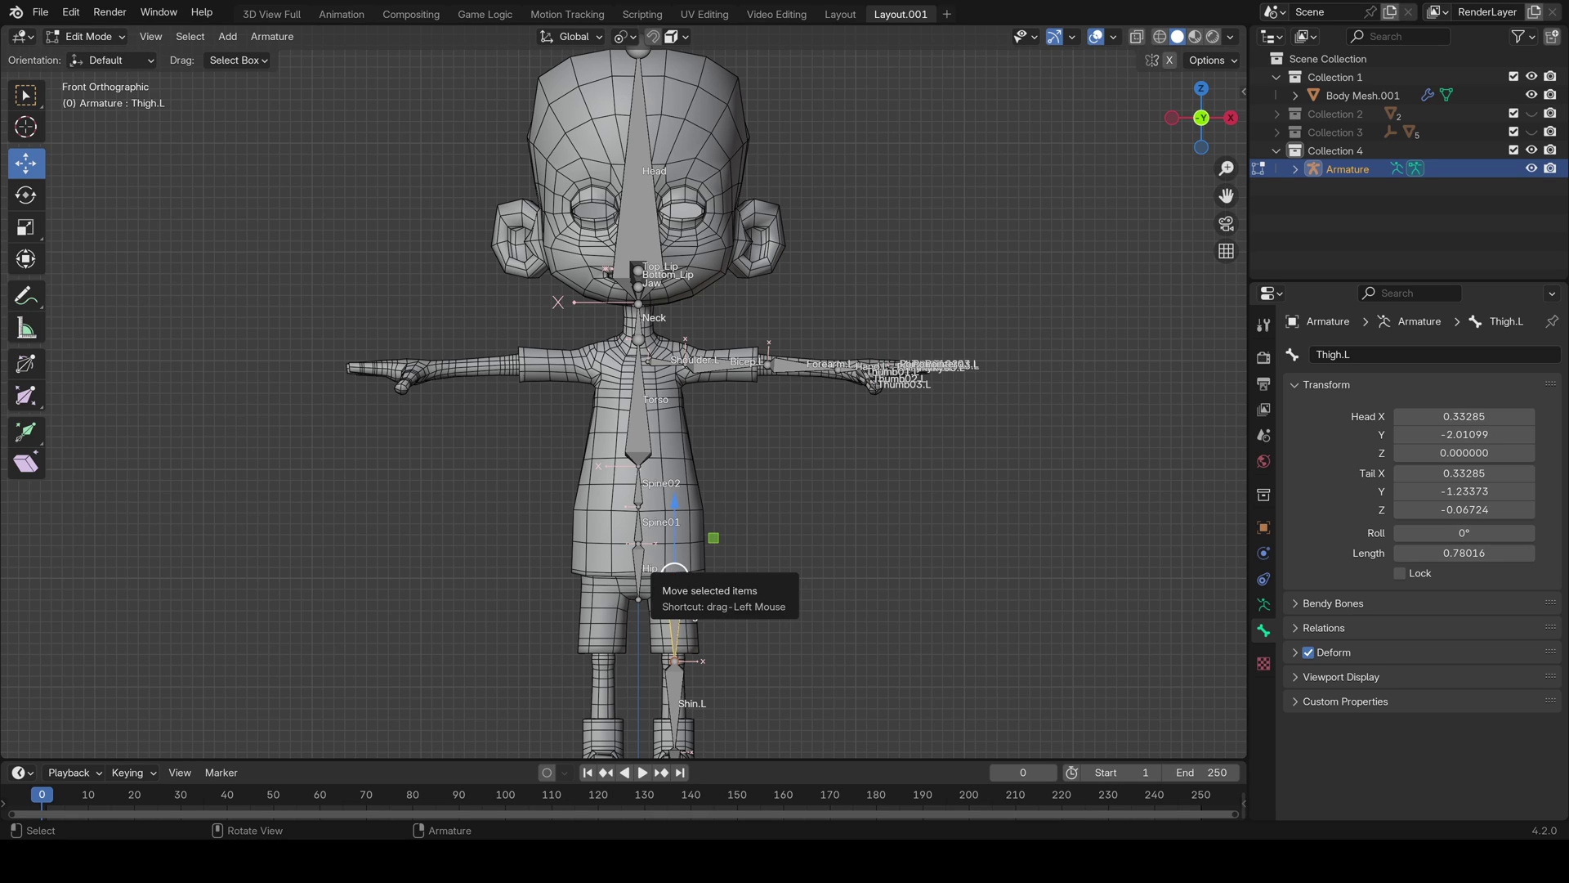
# Raise the head joint of the Thigh.L bone to just above the shirt hem, at a head Y of about -2.11
pyautogui.click(675, 577)
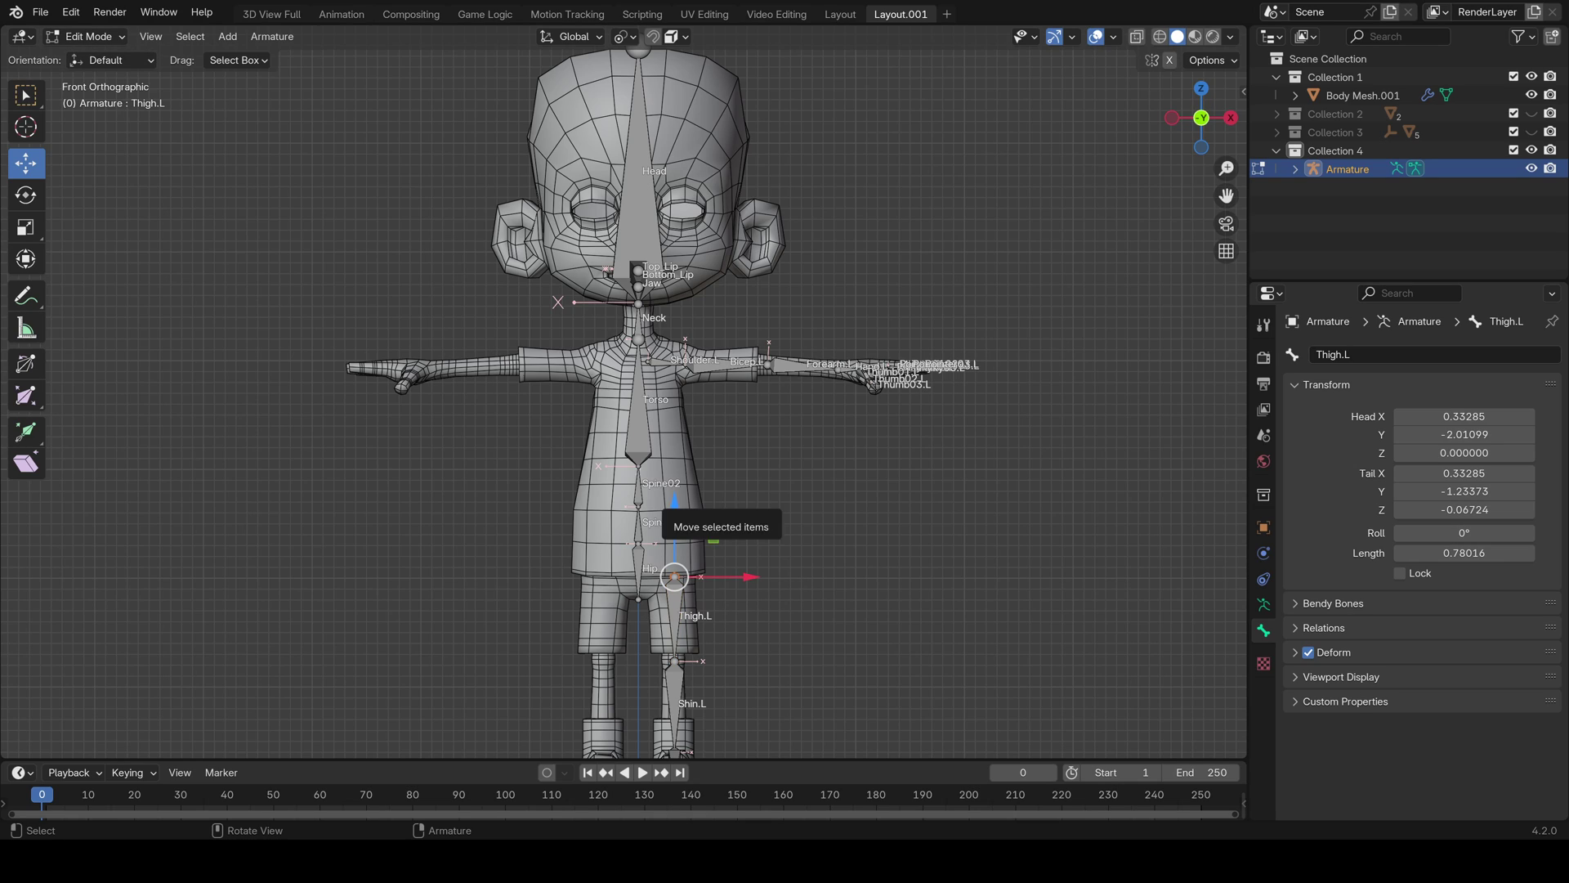
pyautogui.moveTo(674, 577); pyautogui.dragTo(675, 568)
pyautogui.scroll(-3, 623, 391)
pyautogui.scroll(6, 624, 391)
pyautogui.keyDown('shift'); pyautogui.moveTo(623, 392); pyautogui.dragTo(722, 211, button='middle'); pyautogui.keyUp('shift')
pyautogui.scroll(4, 765, 391)
pyautogui.keyDown('shift'); pyautogui.moveTo(765, 390); pyautogui.dragTo(573, 198, button='middle'); pyautogui.keyUp('shift')
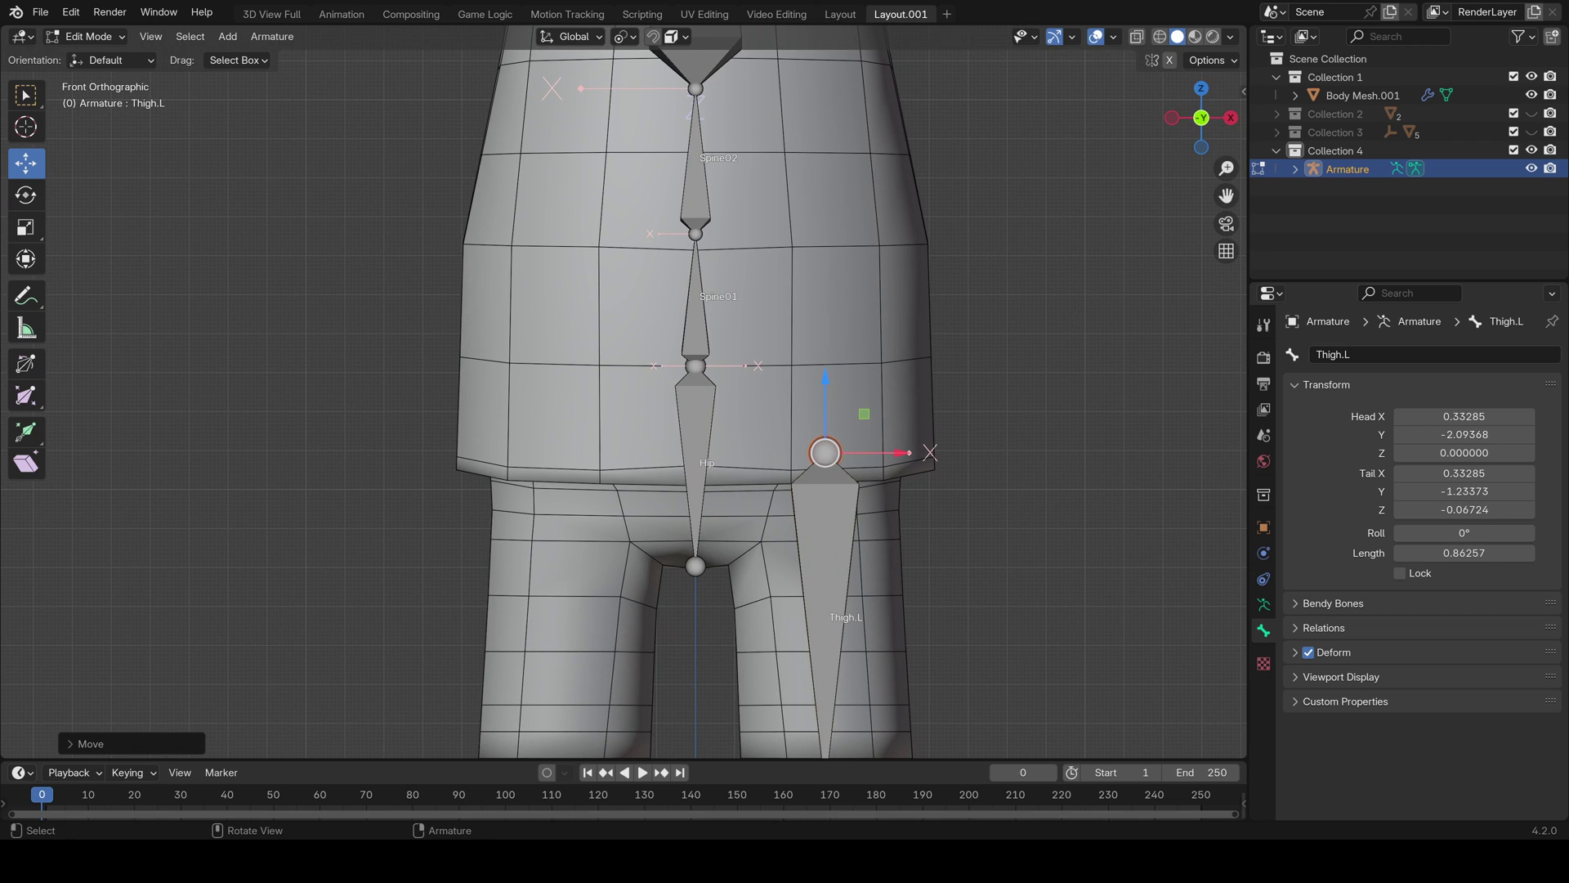
pyautogui.moveTo(825, 452); pyautogui.dragTo(826, 445)
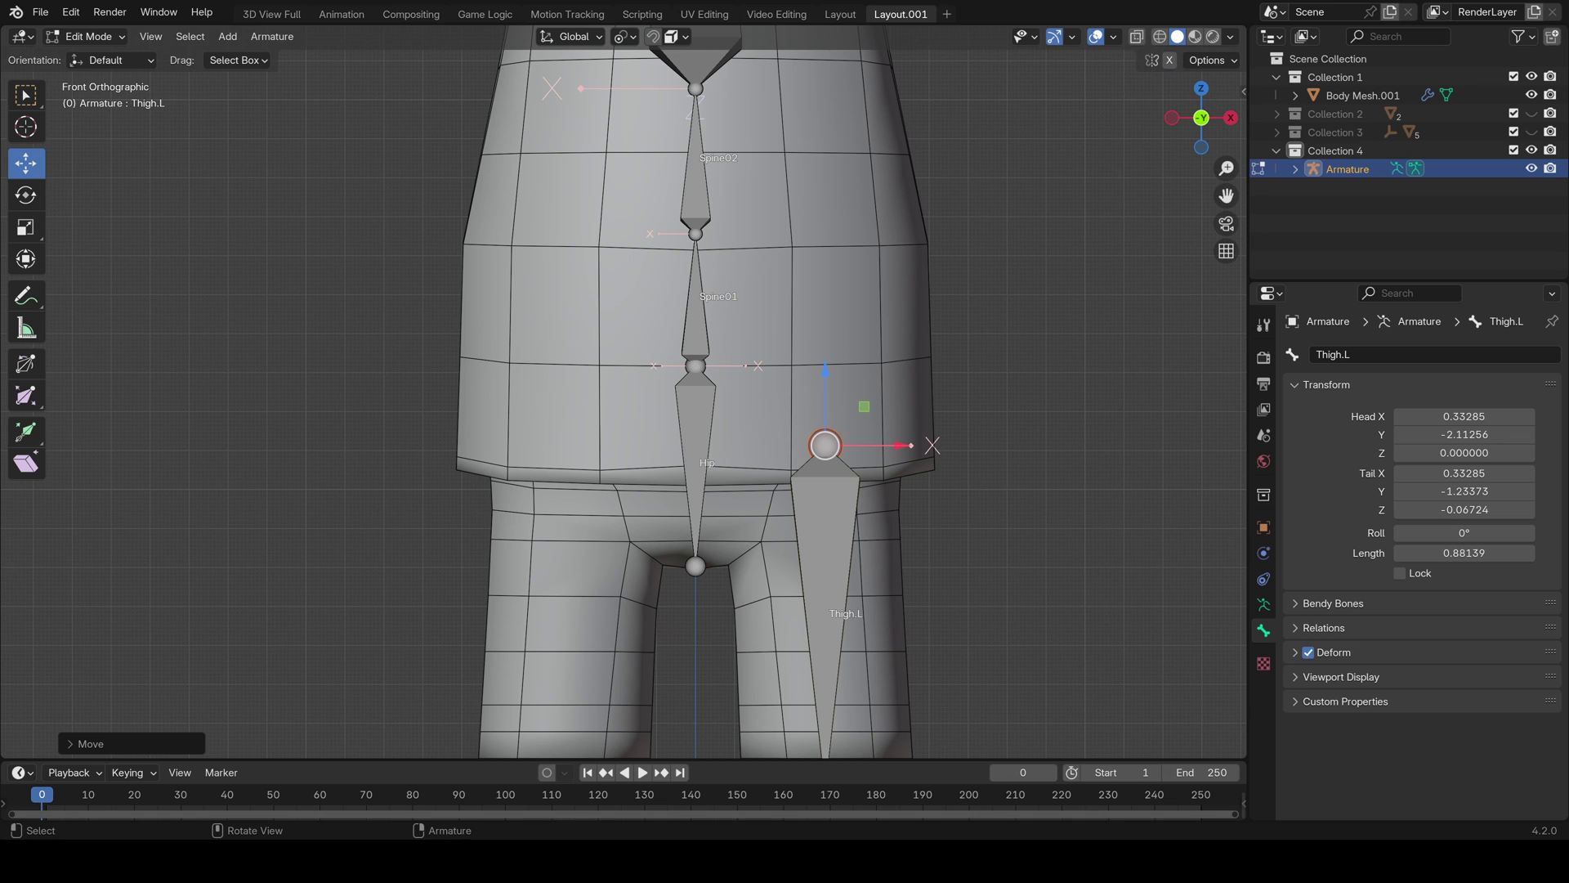
# Show the left foot bones in the right orthographic view and enable X-ray
pyautogui.scroll(-3, 624, 391)
pyautogui.scroll(3, 624, 391)
pyautogui.press('KP_3')
pyautogui.keyDown('shift'); pyautogui.moveTo(623, 523); pyautogui.dragTo(821, 107, button='middle'); pyautogui.keyUp('shift')
pyautogui.keyDown('shift'); pyautogui.moveTo(695, 524); pyautogui.dragTo(733, 238, button='middle'); pyautogui.keyUp('shift')
pyautogui.scroll(-4, 733, 238)
pyautogui.scroll(6, 733, 238)
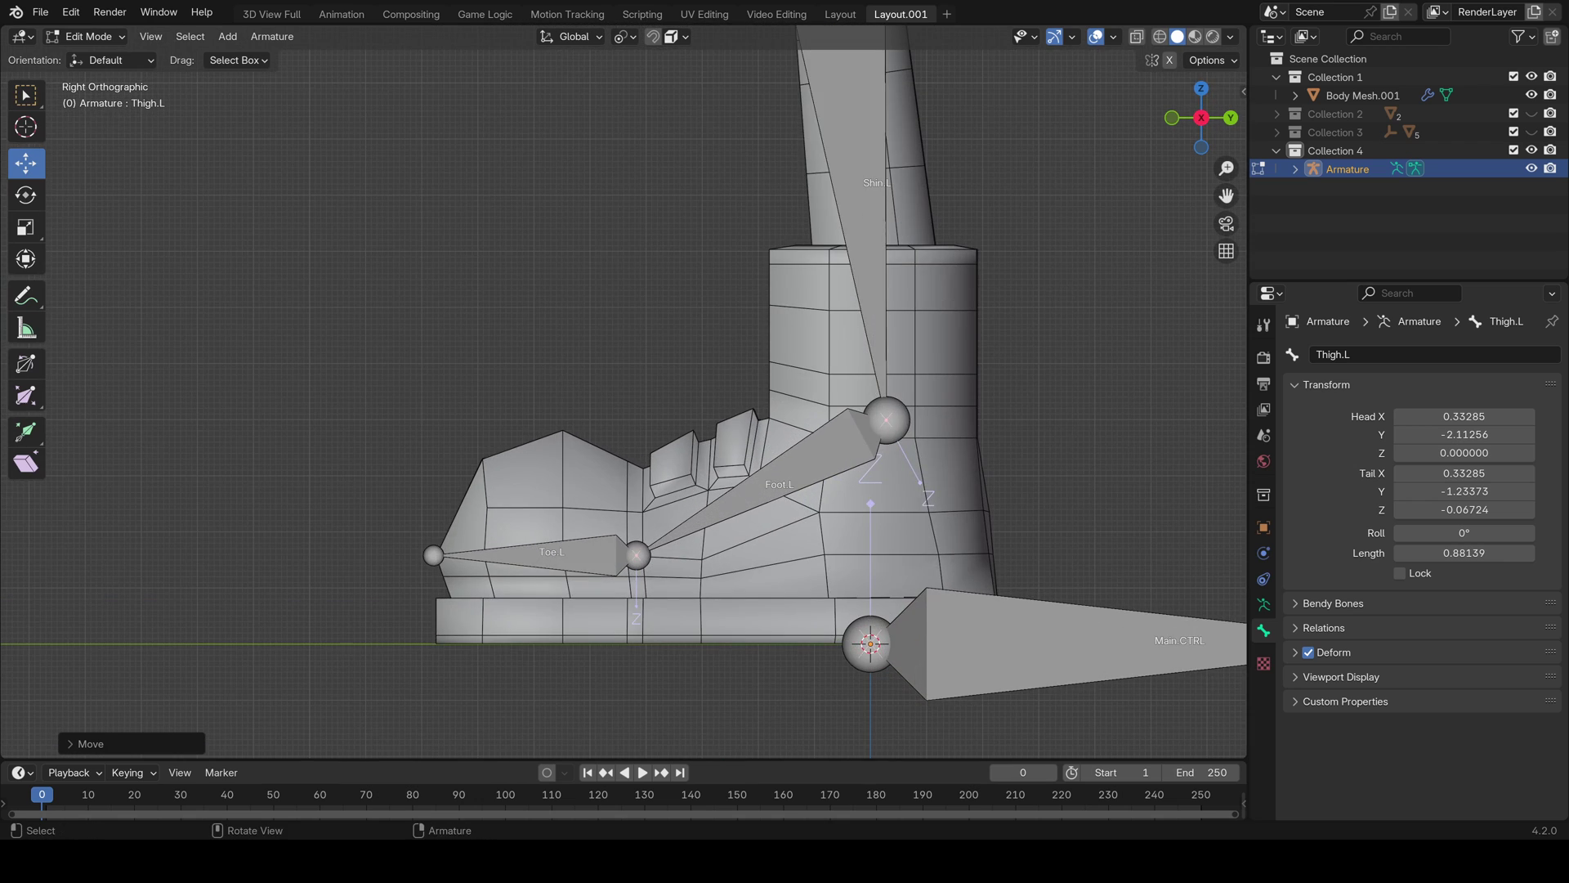
pyautogui.keyDown('shift'); pyautogui.moveTo(808, 283); pyautogui.dragTo(682, 287, button='middle'); pyautogui.keyUp('shift')
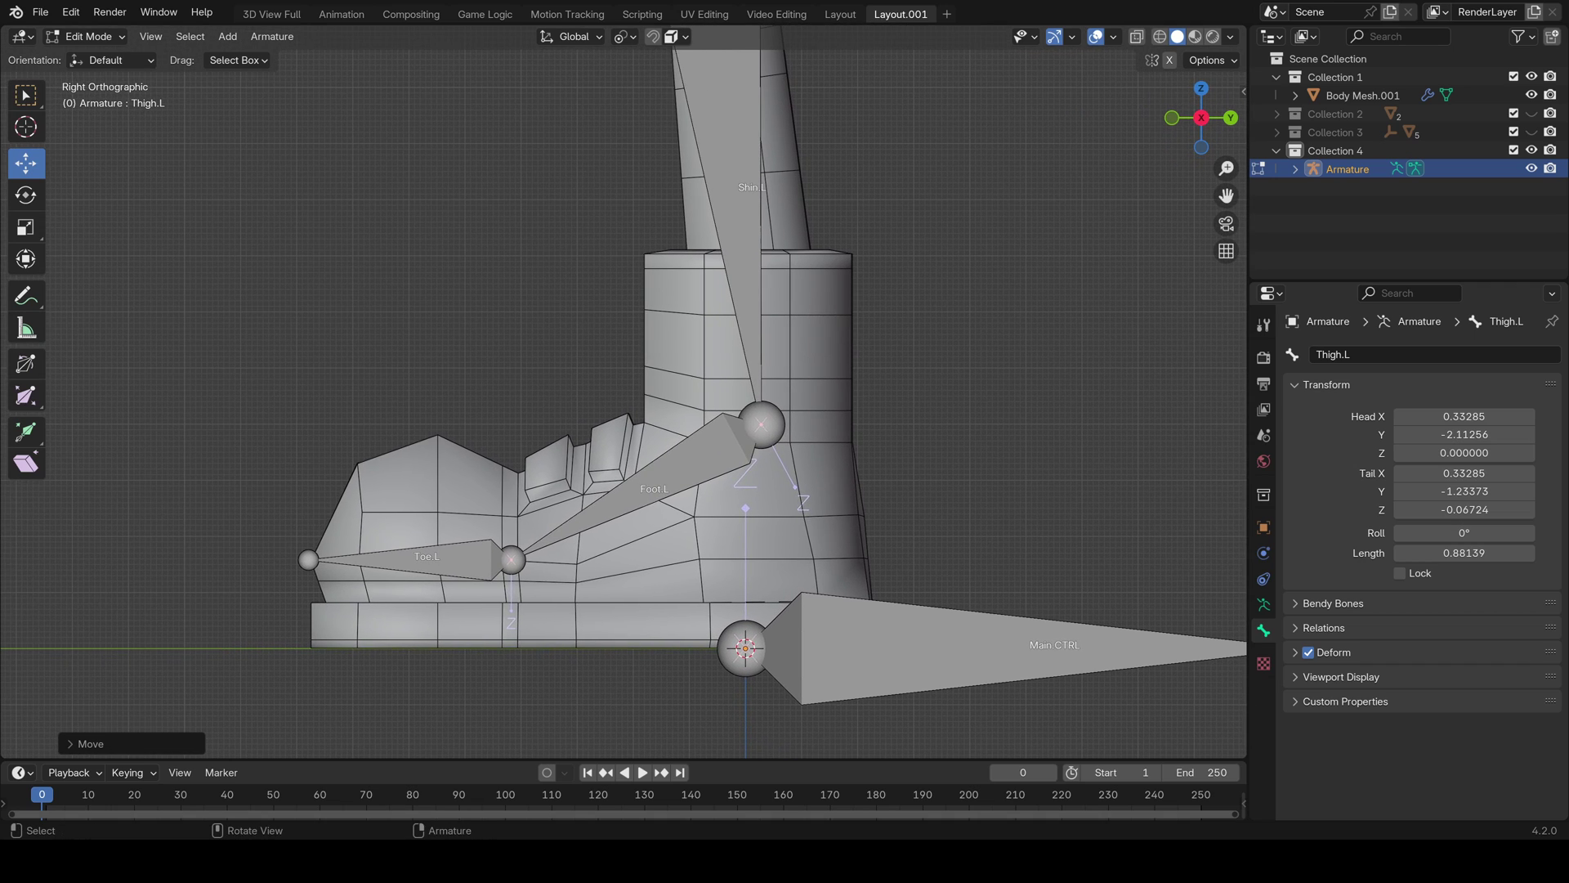
pyautogui.hotkey('alt', 'z')
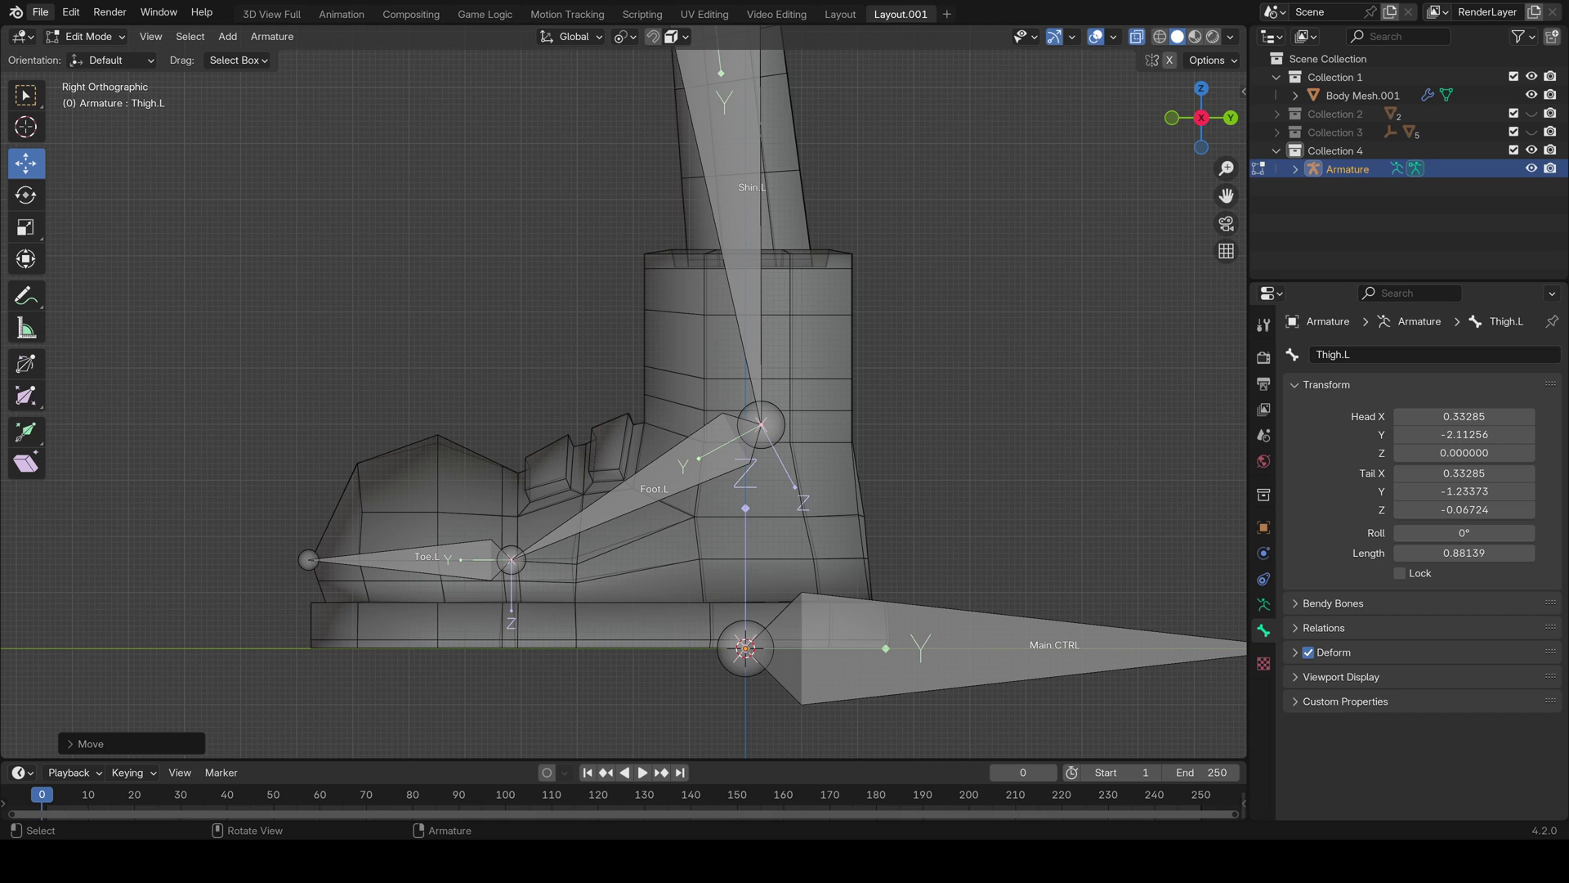
# Save the current rigging file under its existing name
pyautogui.click(40, 11)
pyautogui.click(67, 131)
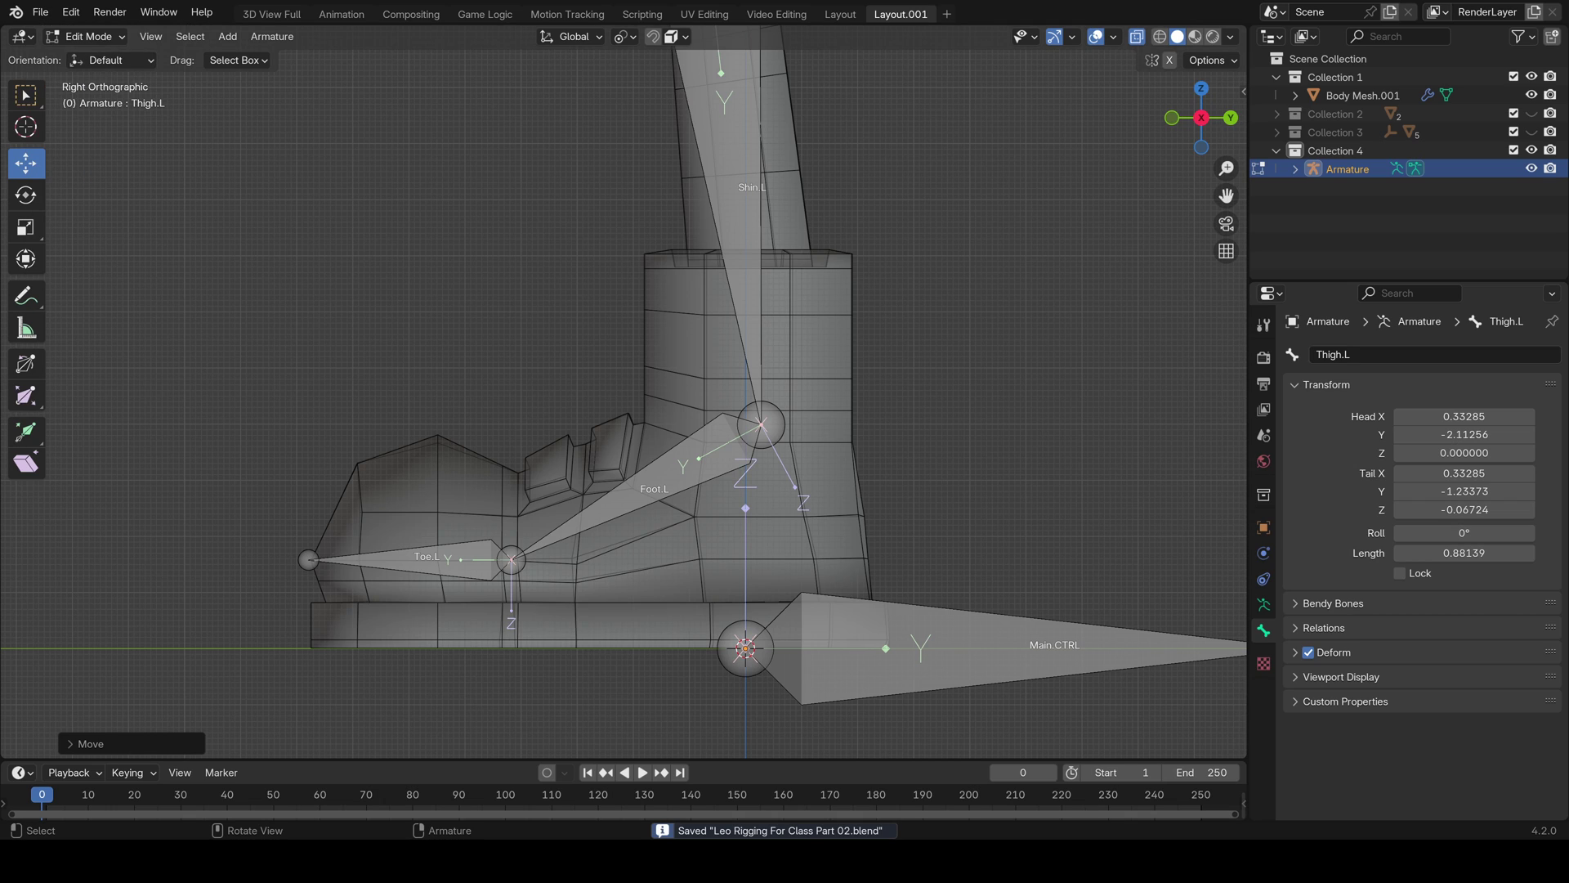
# Open the recent file Leo Foot Roll Rig for Thumbnail.blend and examine its leg rig from the right in Material Preview shading
pyautogui.click(40, 12)
pyautogui.moveTo(86, 70)
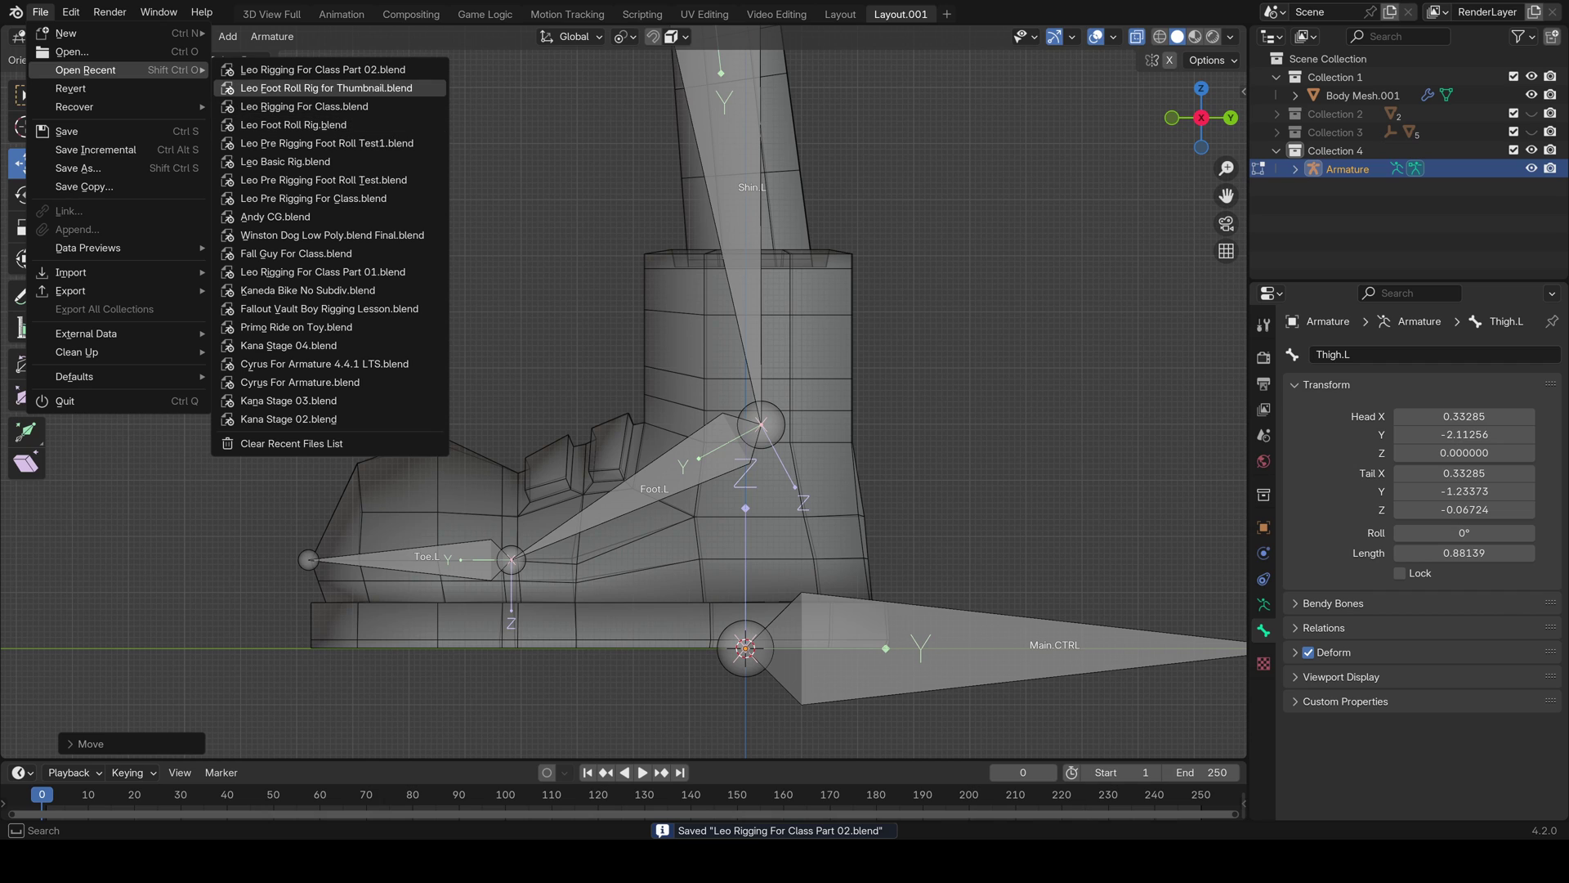
pyautogui.click(327, 88)
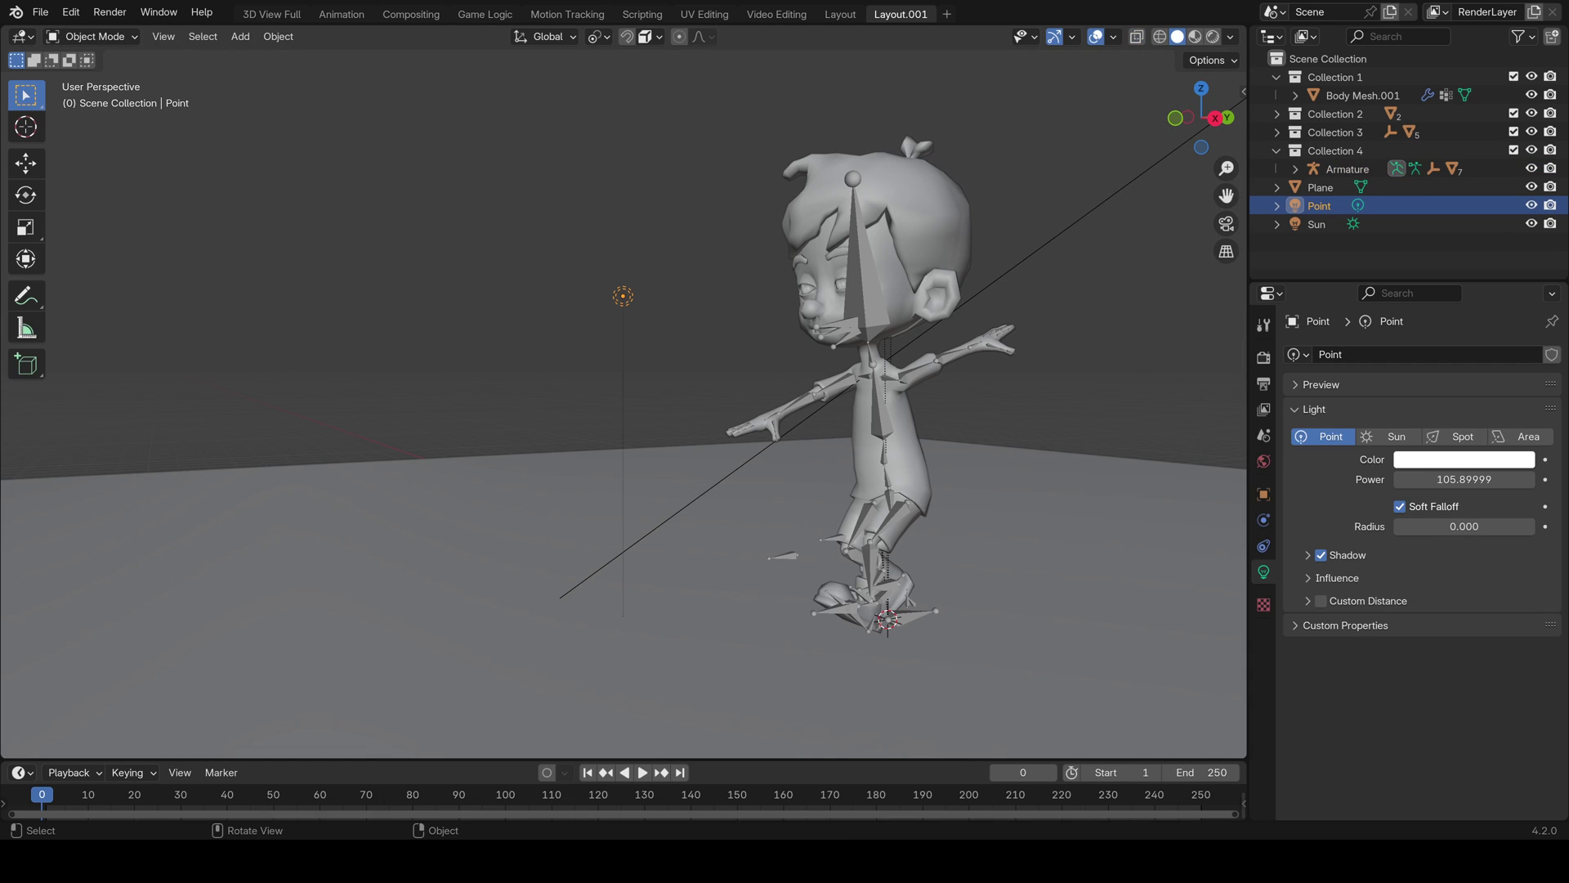
pyautogui.moveTo(654, 409); pyautogui.dragTo(586, 391, button='middle')
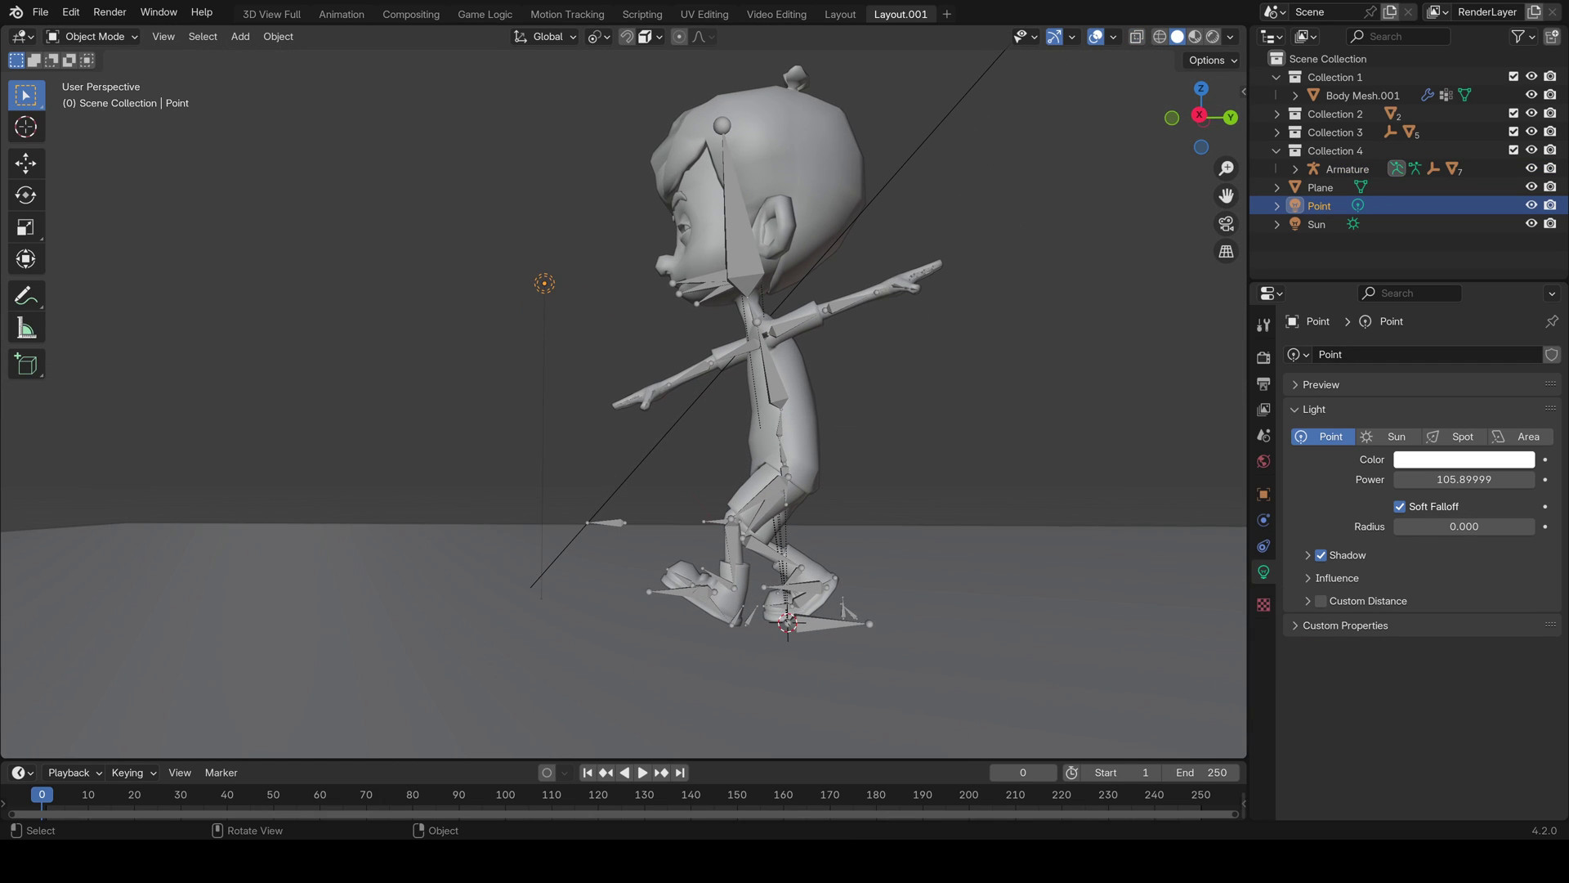
pyautogui.press('KP_3')
pyautogui.scroll(-4, 623, 404)
pyautogui.scroll(1, 623, 404)
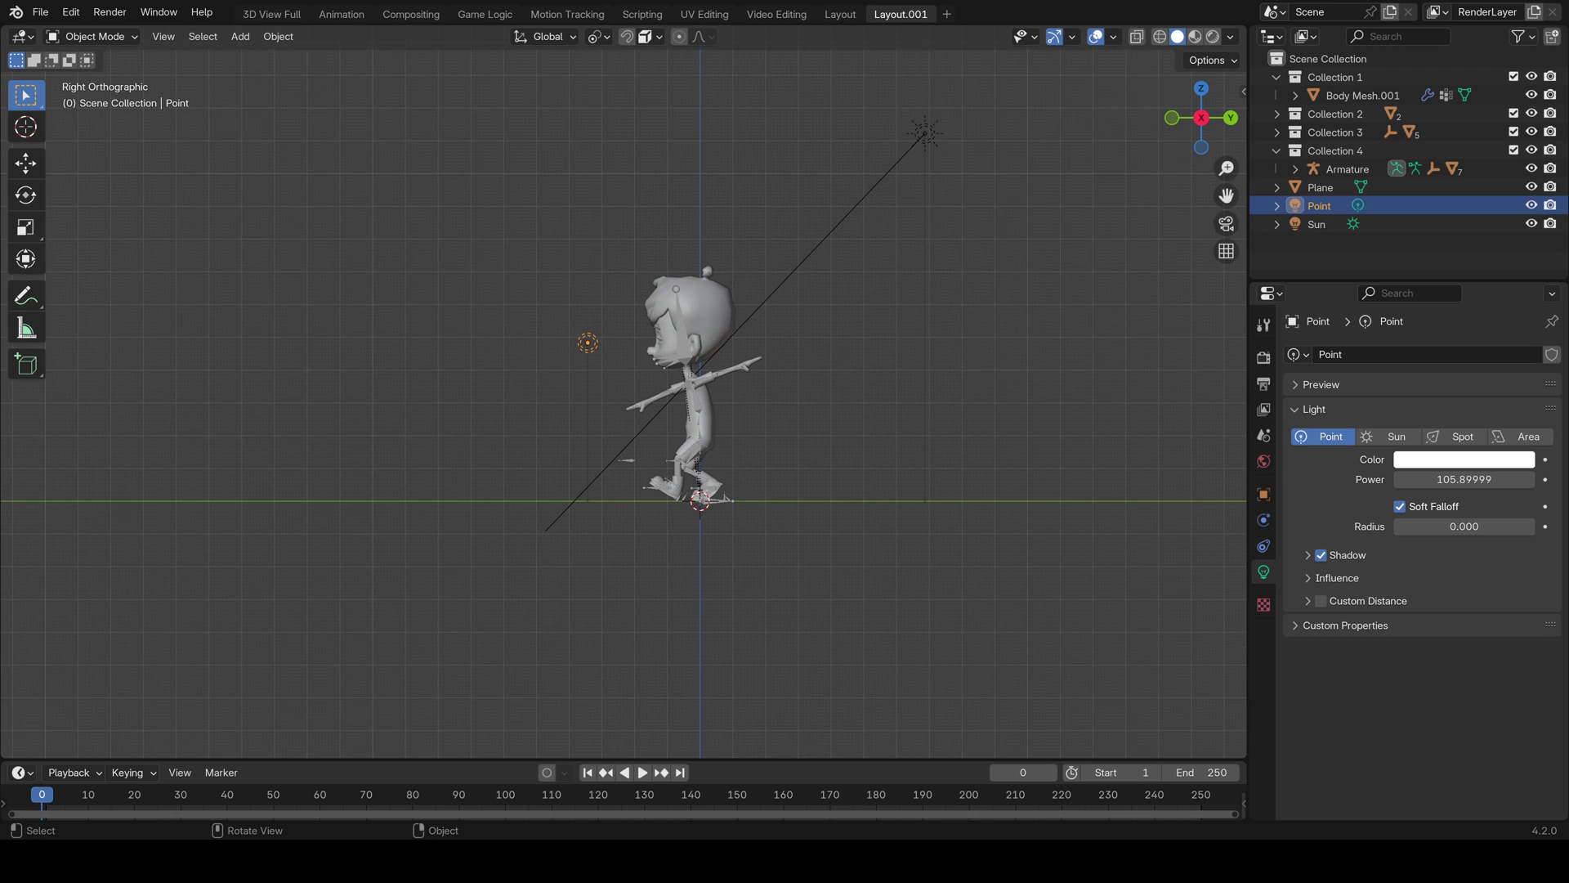
pyautogui.click(1195, 35)
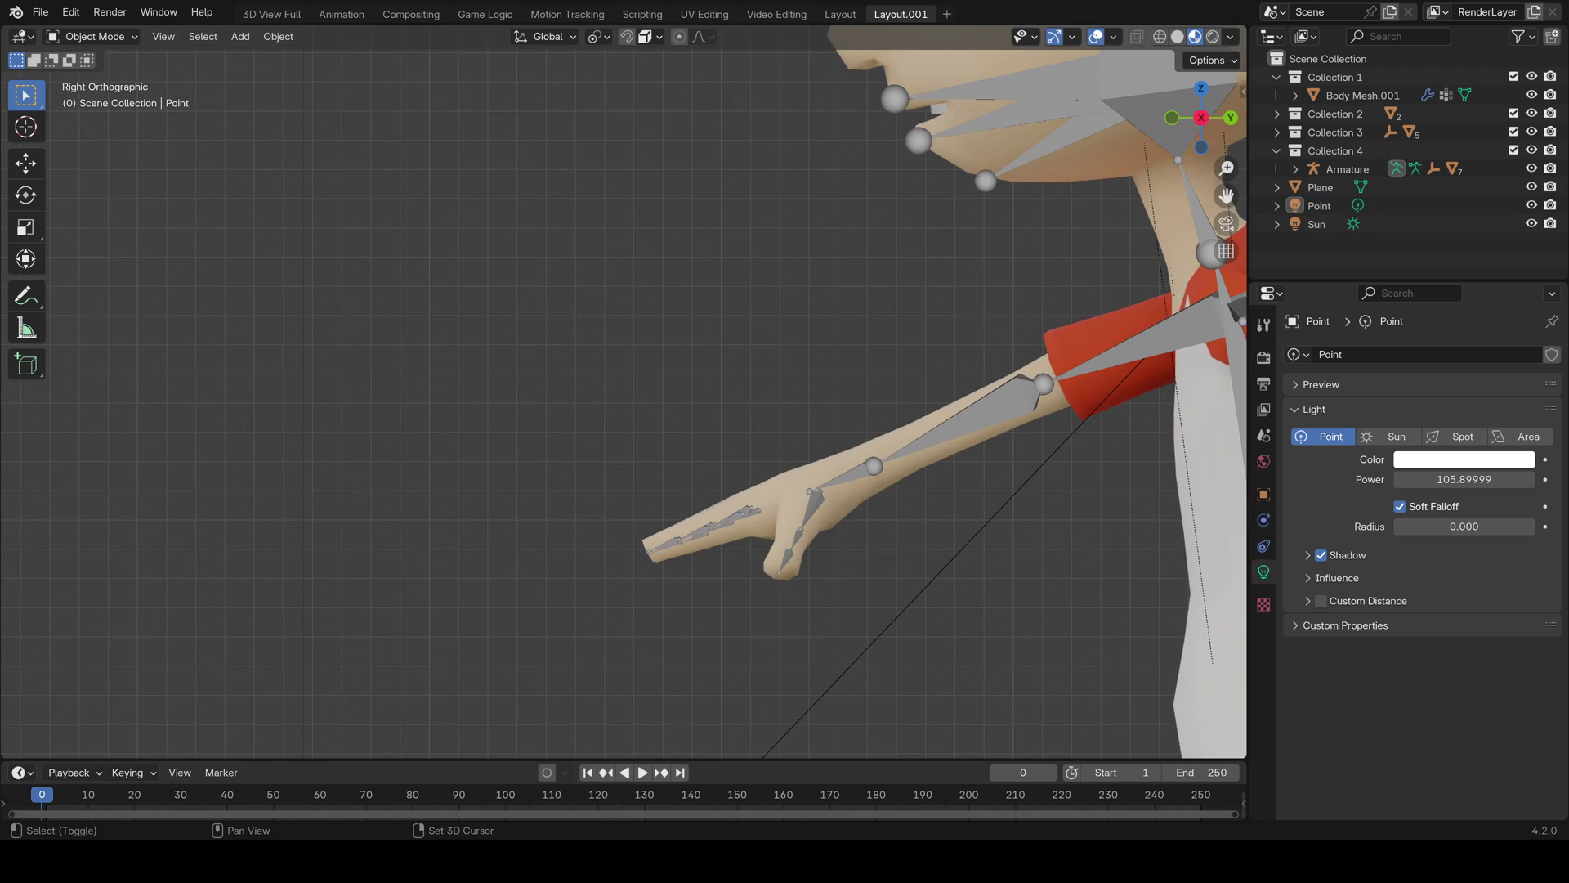
pyautogui.keyDown('shift'); pyautogui.moveTo(1005, 572); pyautogui.dragTo(439, 70, button='middle'); pyautogui.keyUp('shift')
pyautogui.keyDown('shift'); pyautogui.moveTo(572, 490); pyautogui.dragTo(598, 262, button='middle'); pyautogui.keyUp('shift')
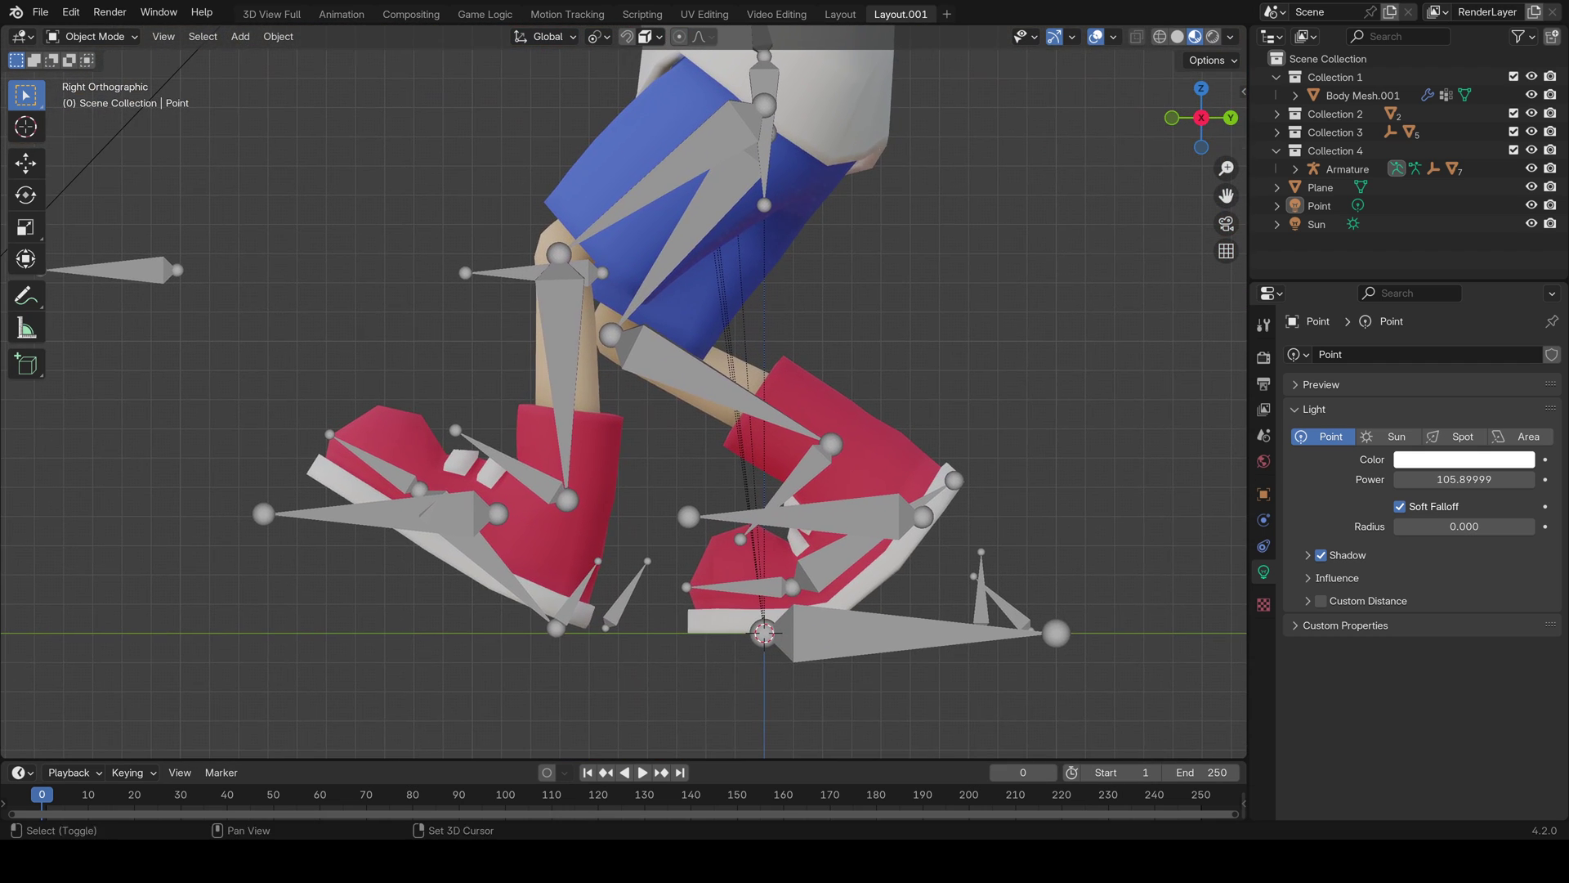
# Clear the rotation and location of all bones in the character's armature
pyautogui.click(890, 634)
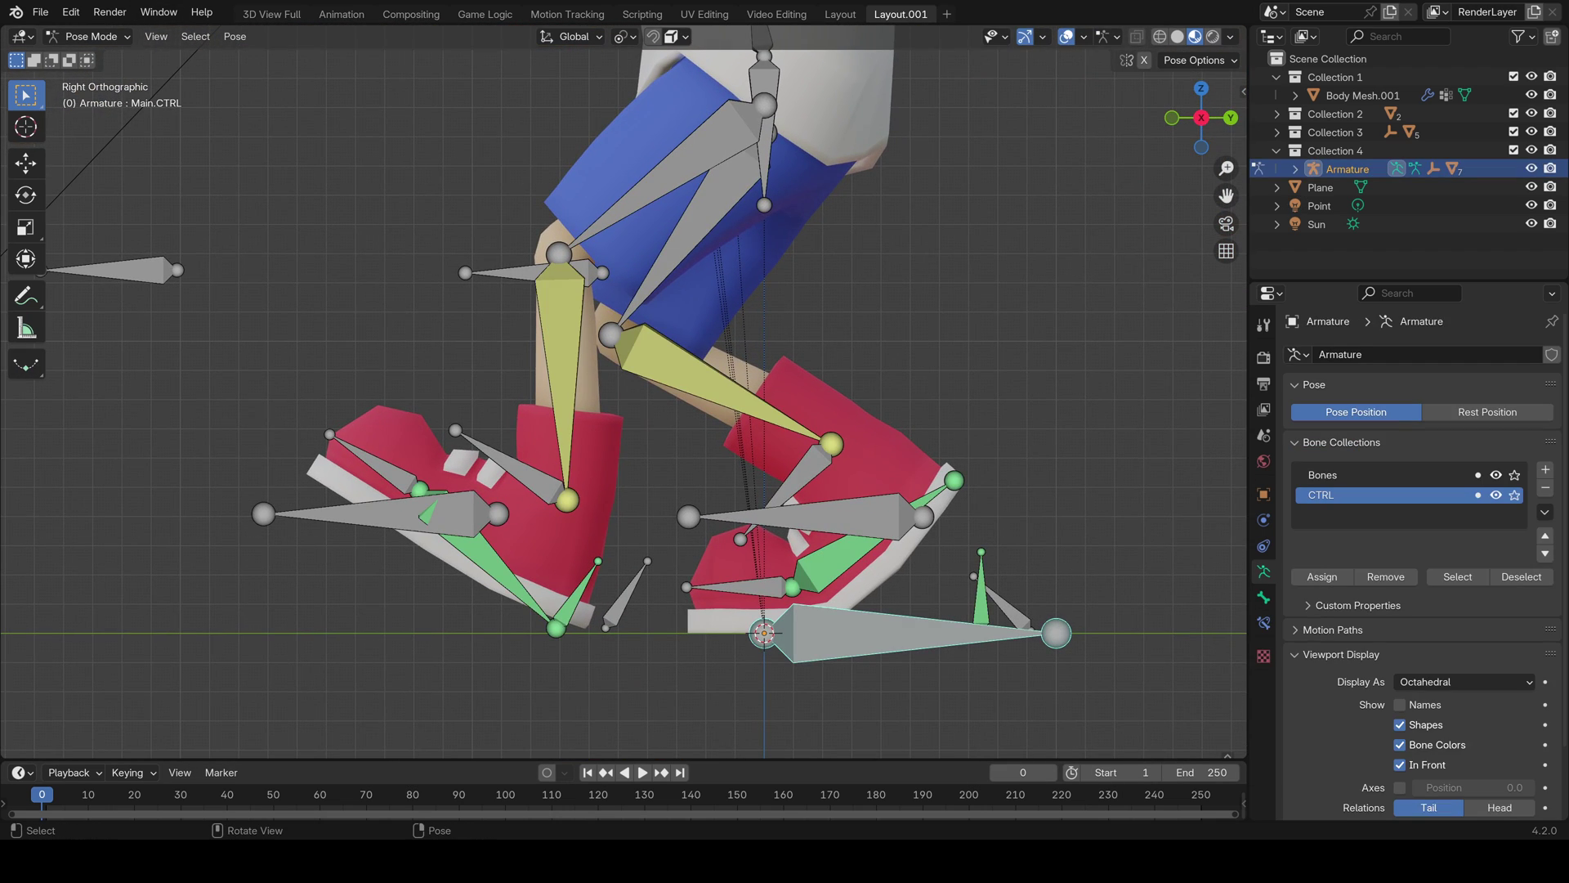
pyautogui.press('a')
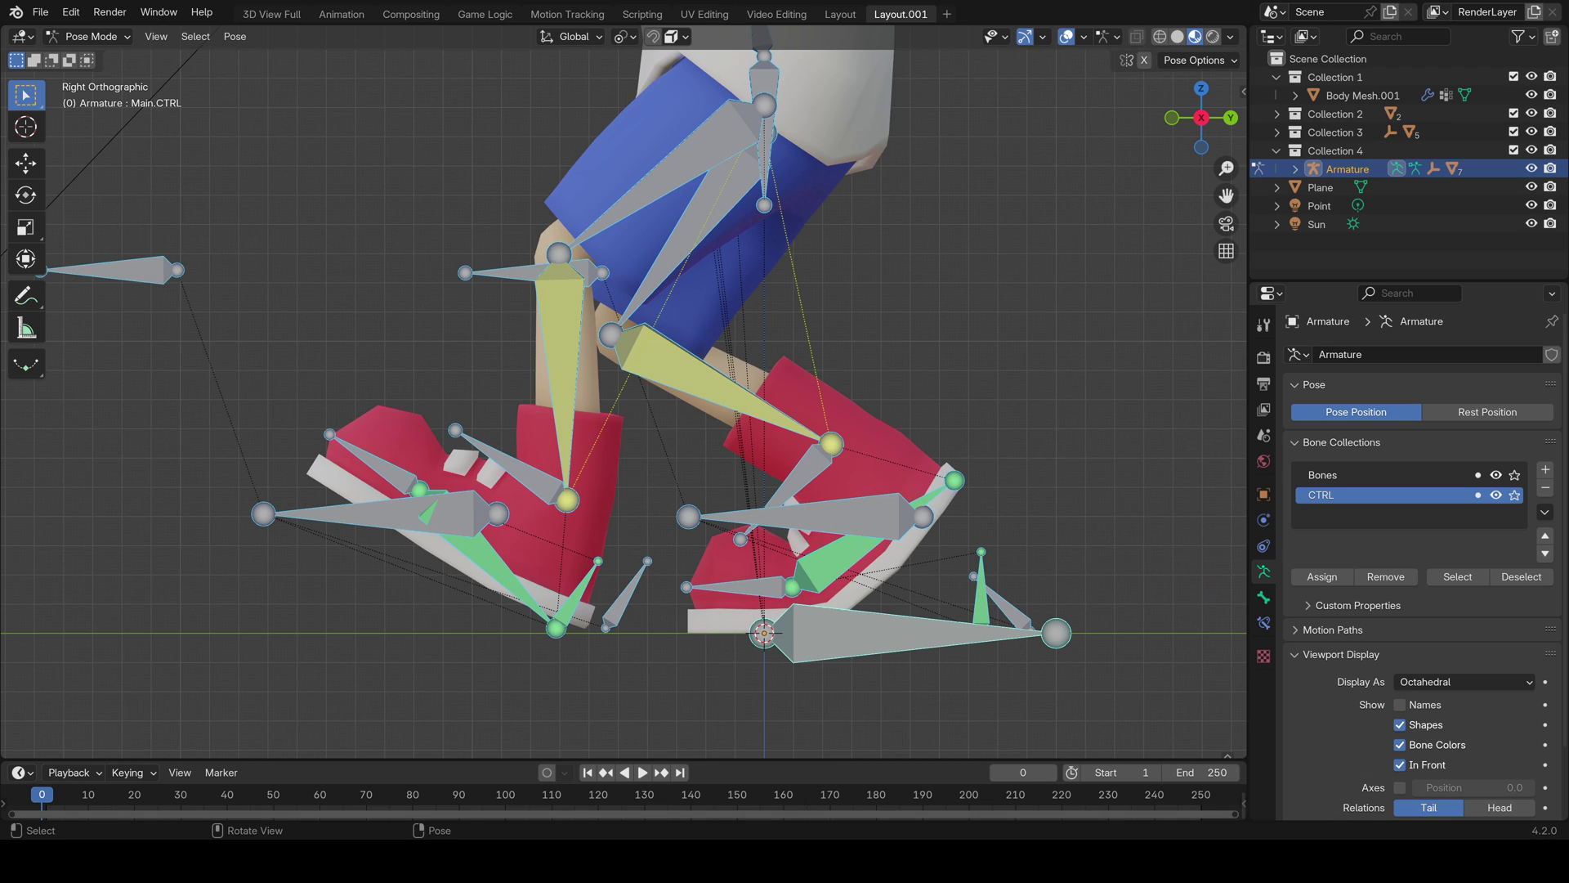
pyautogui.hotkey('alt', 'r')
pyautogui.hotkey('alt', 'g')
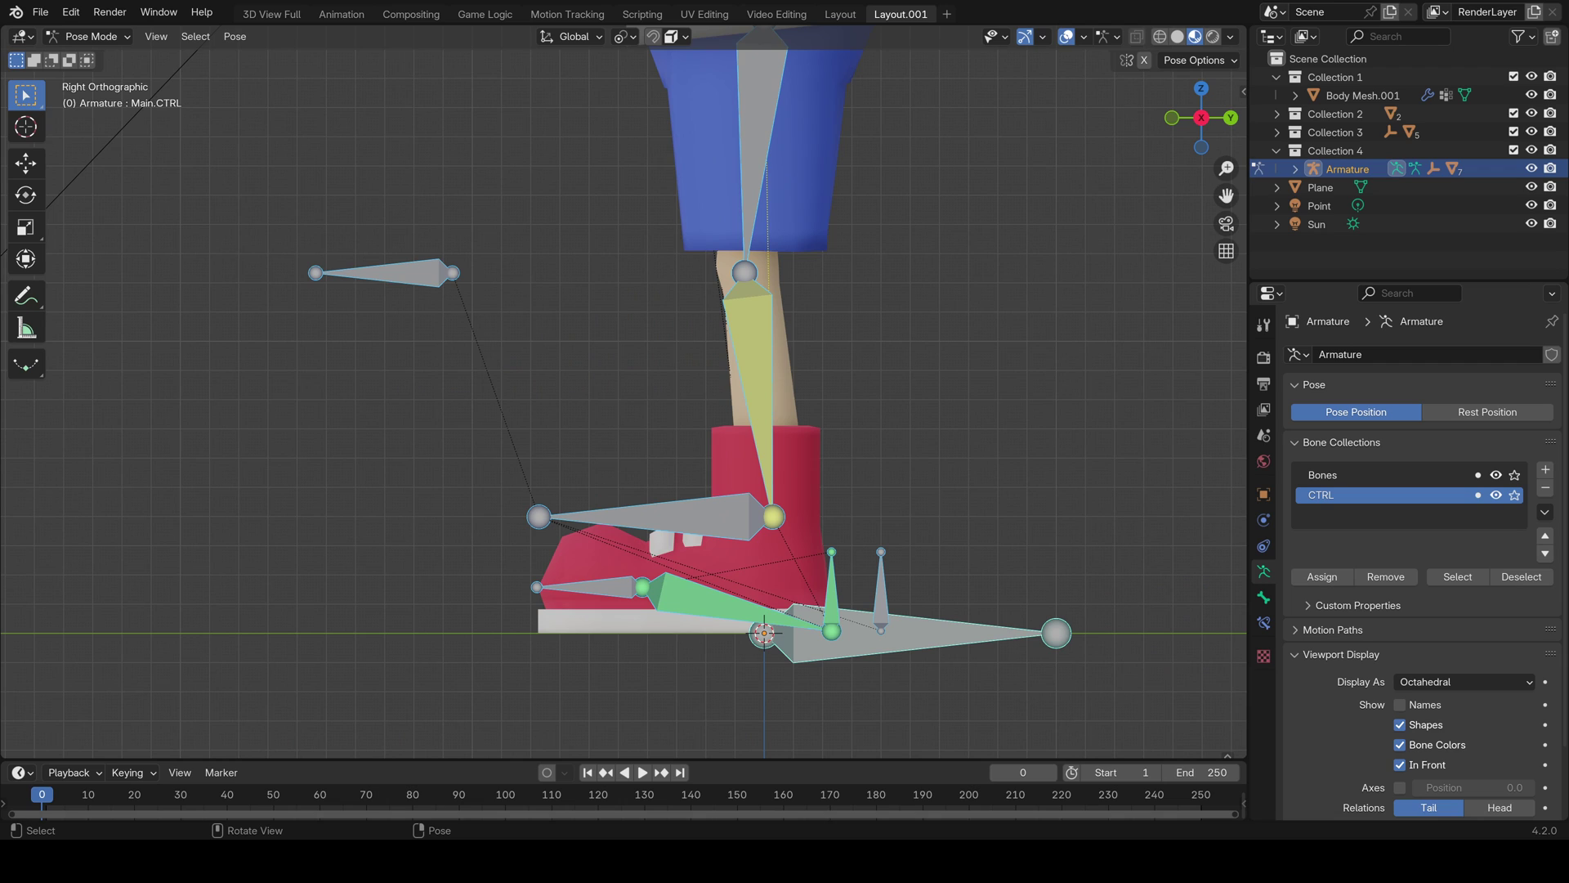
# Move the Foot.CTRL.L bone forward by about 0.76 and up by about 0.57 to lift the left foot
pyautogui.click(881, 592)
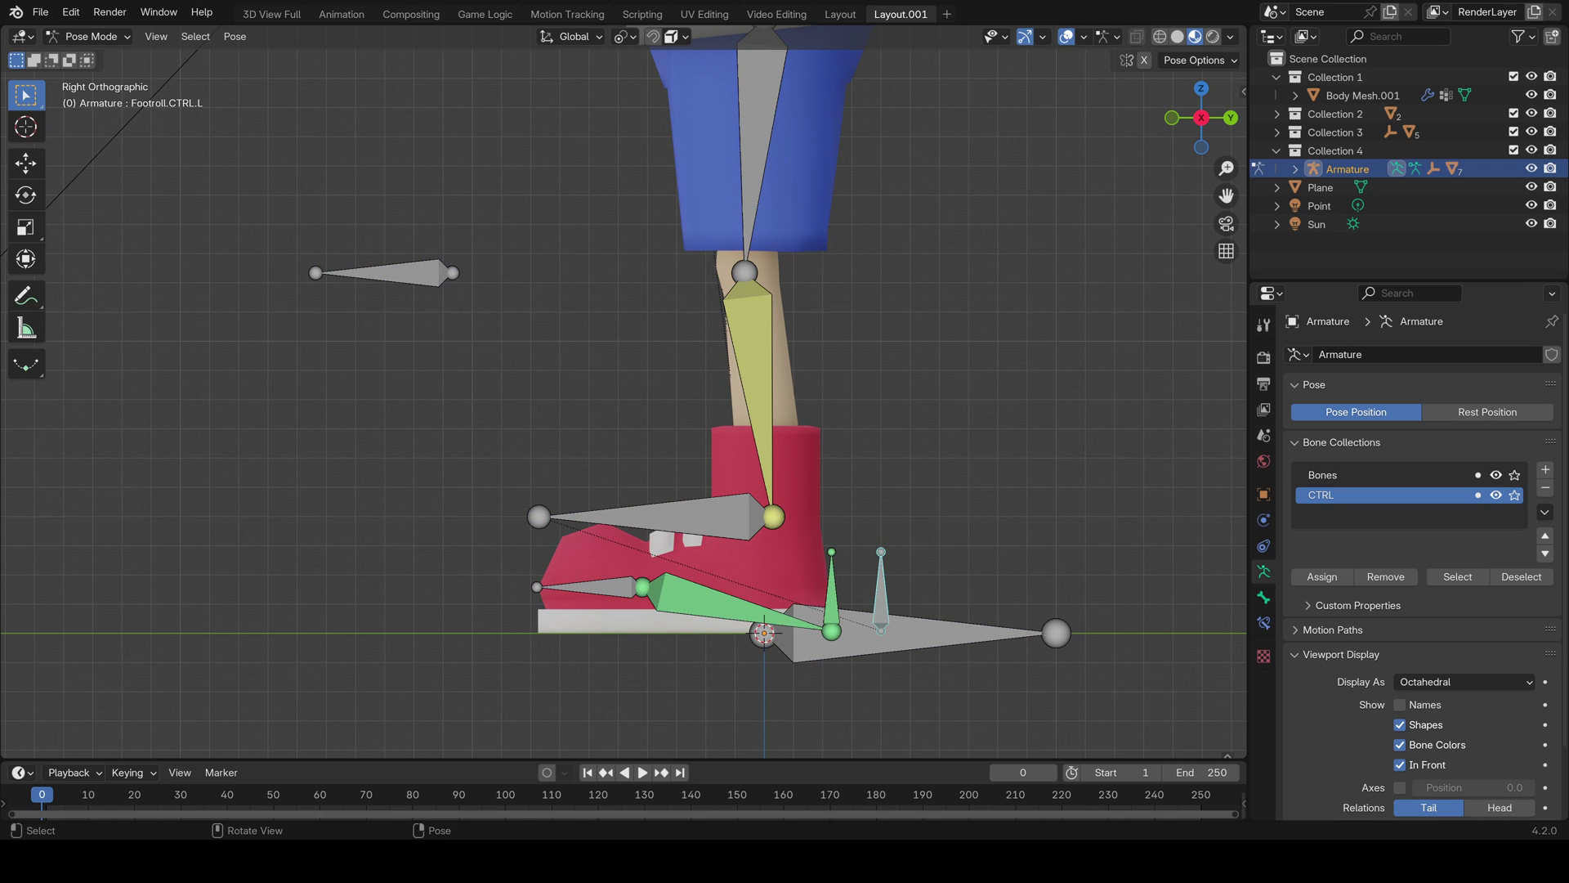
pyautogui.click(692, 516)
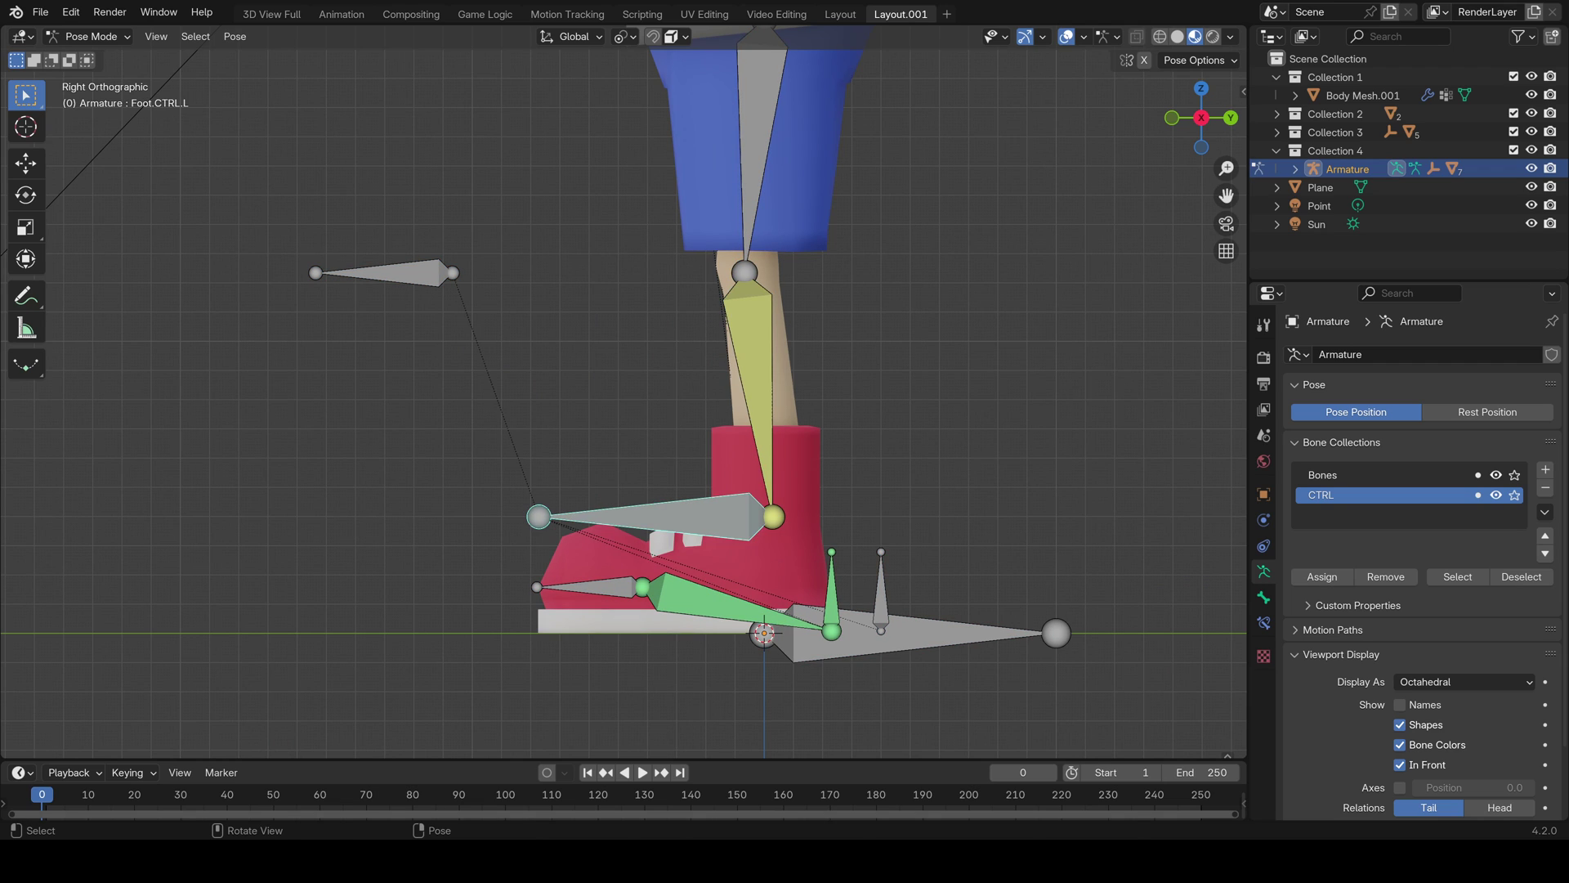
pyautogui.press('g')
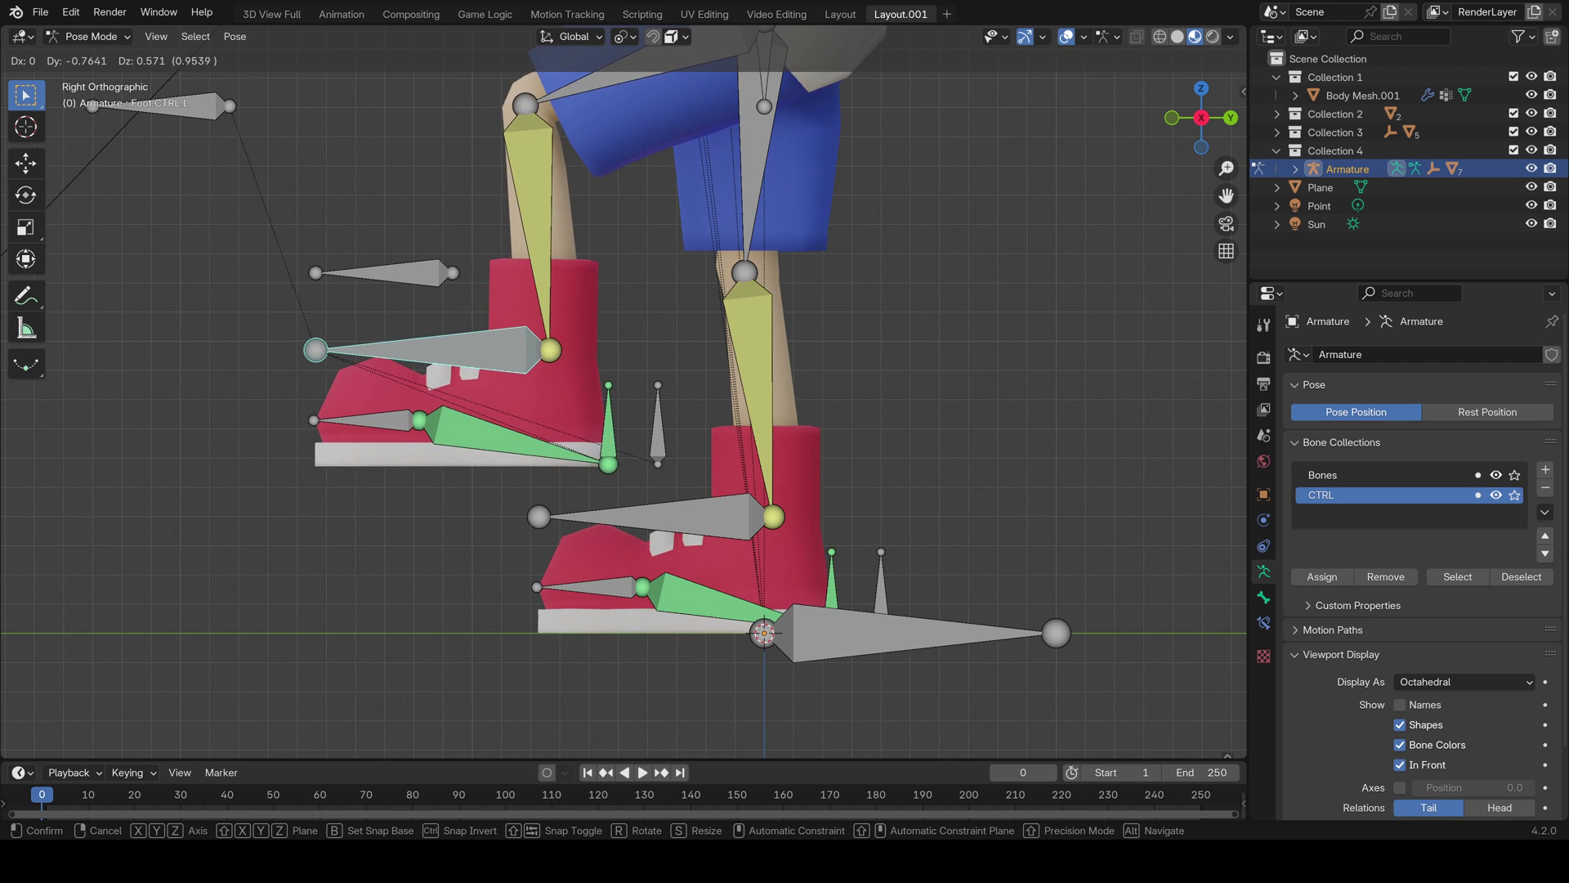
pyautogui.press('Return')
# Try rotating the Footroll.CTRL.L bone by about 26° to tilt the raised foot onto its heel
pyautogui.click(658, 433)
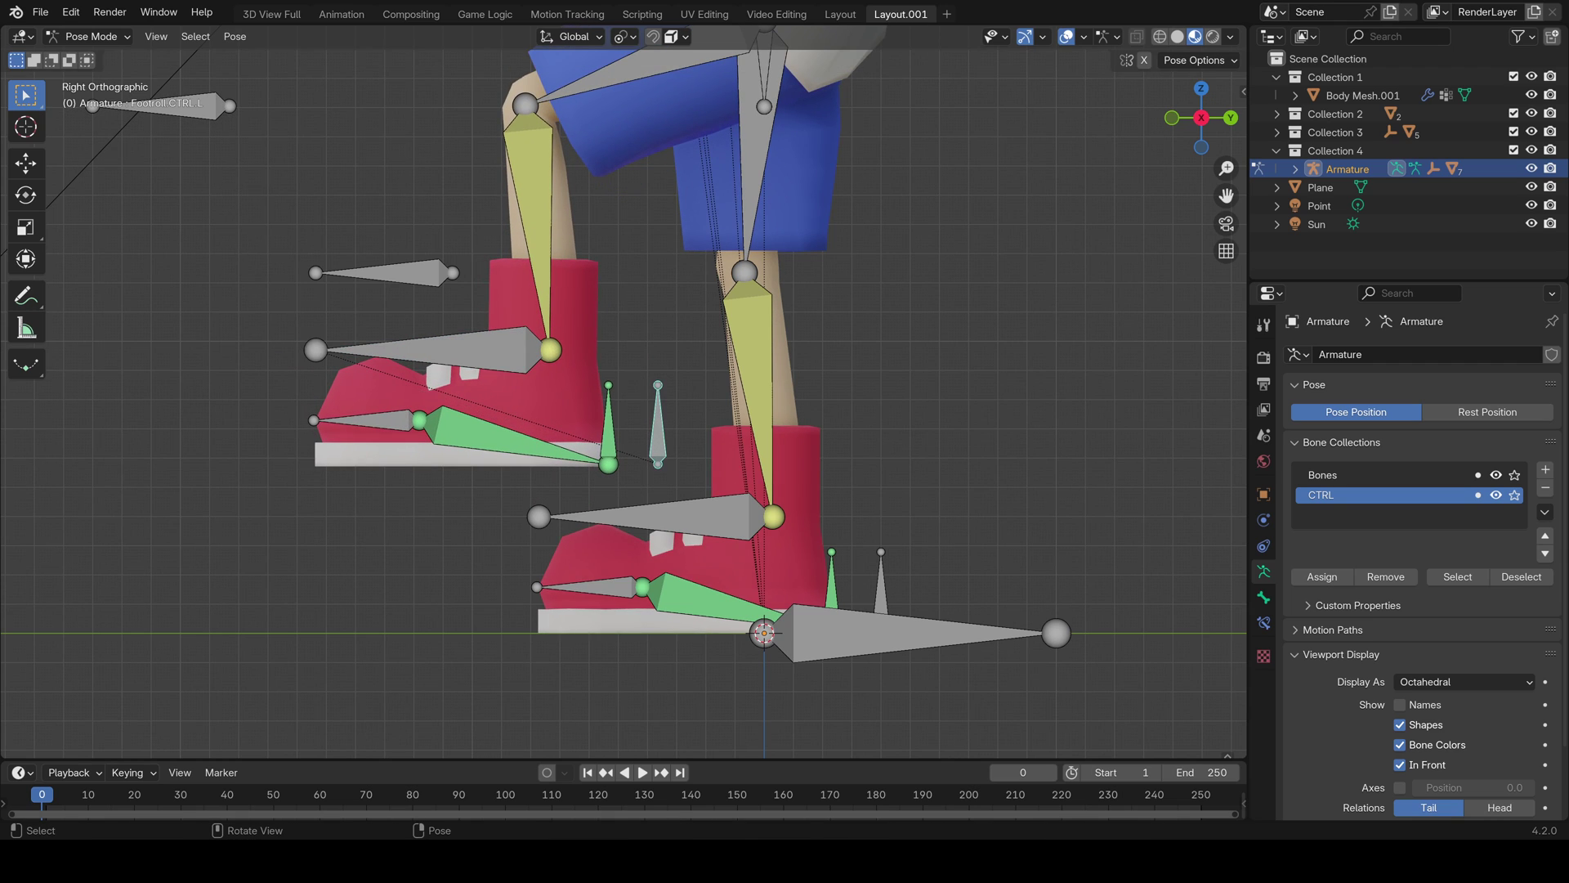
pyautogui.press('r')
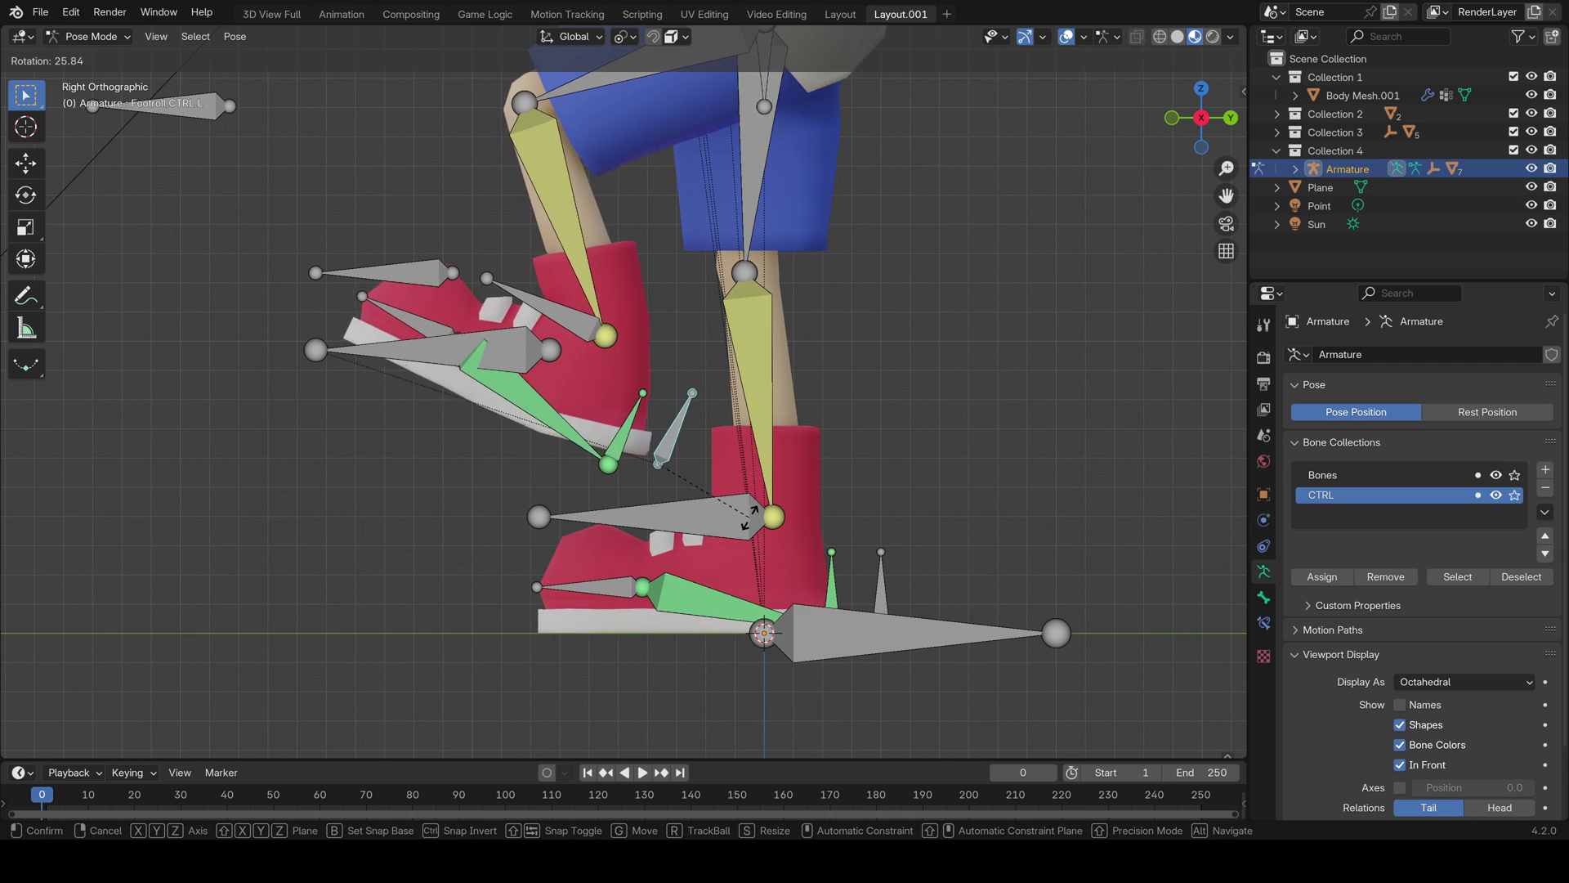
pyautogui.press('Escape')
# Lower the Foot.CTRL.L bone to place the left foot on the ground slightly ahead of the other foot
pyautogui.click(474, 351)
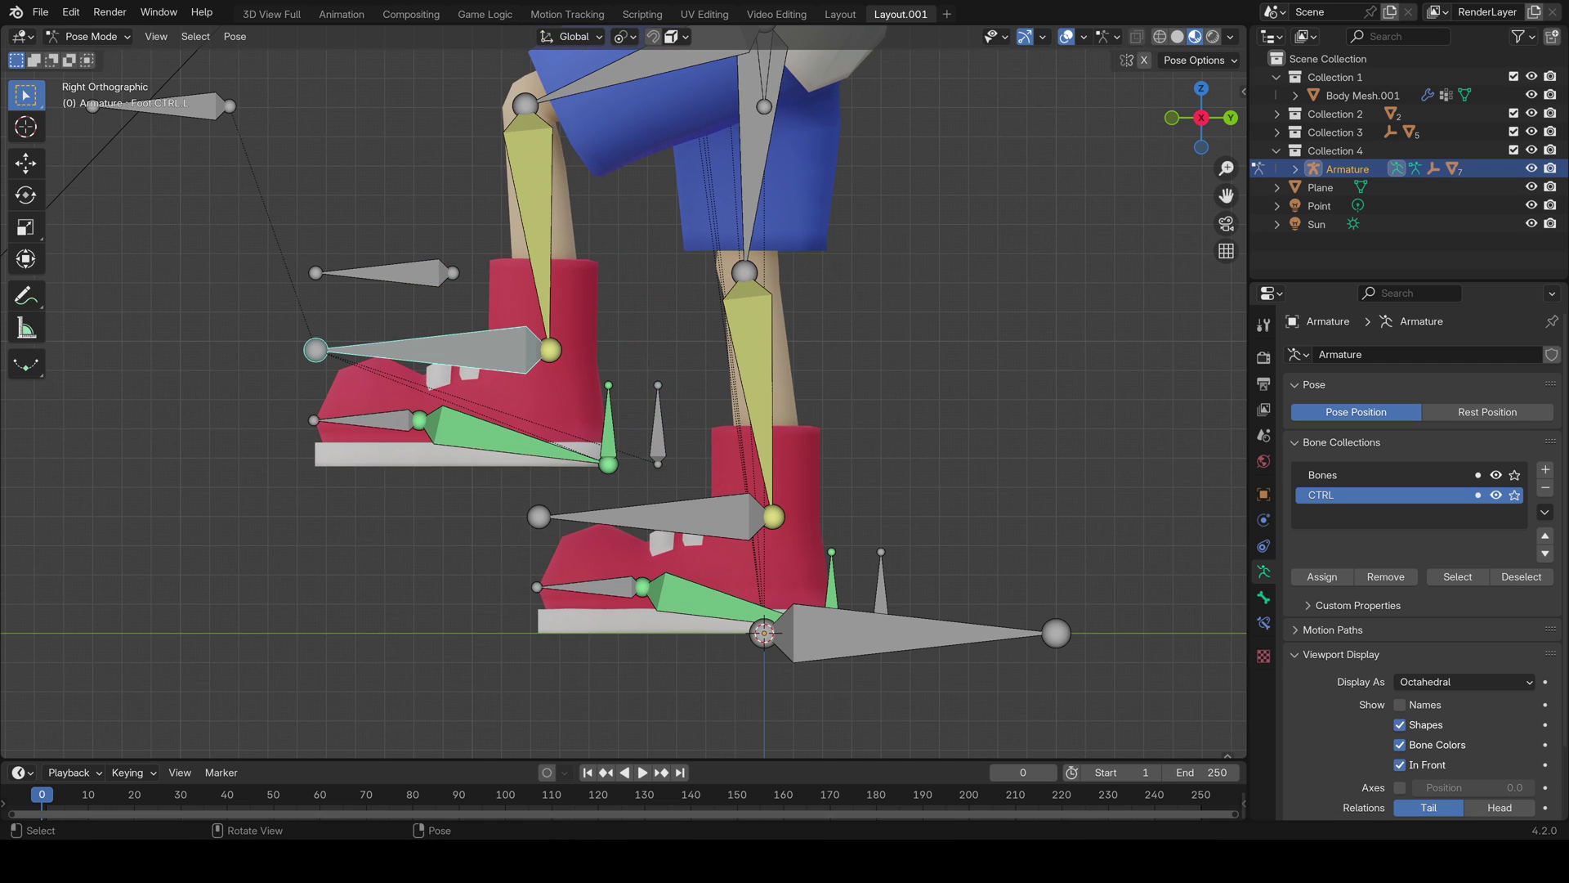
pyautogui.press('g')
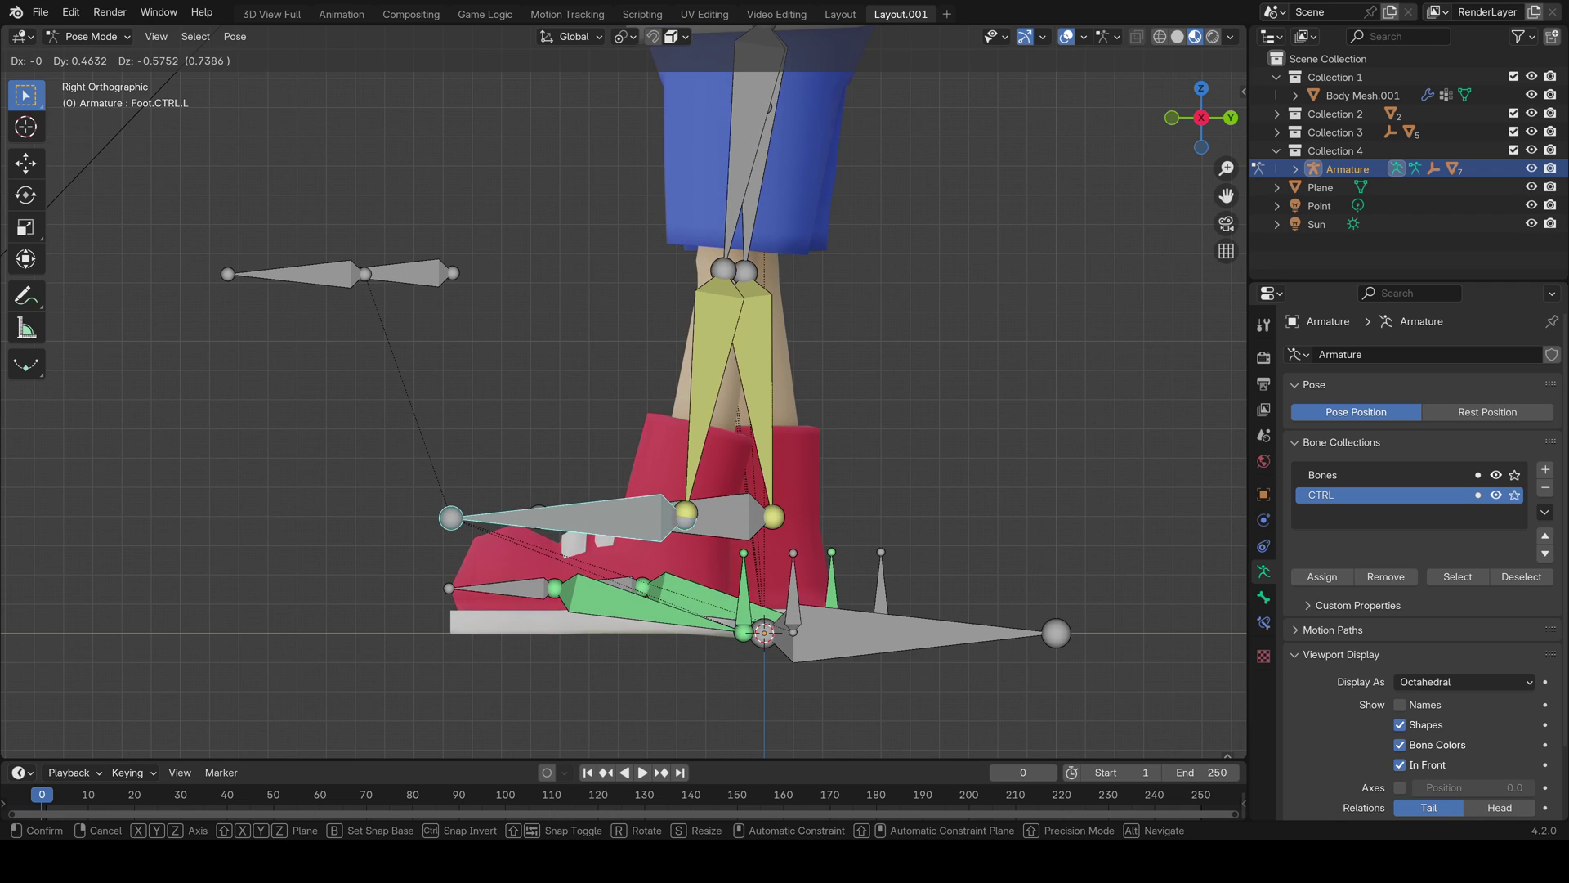
pyautogui.press('Return')
# Try rotating the Toe.L bone by about 48° to bend the toes upward
pyautogui.click(507, 588)
pyautogui.press('r')
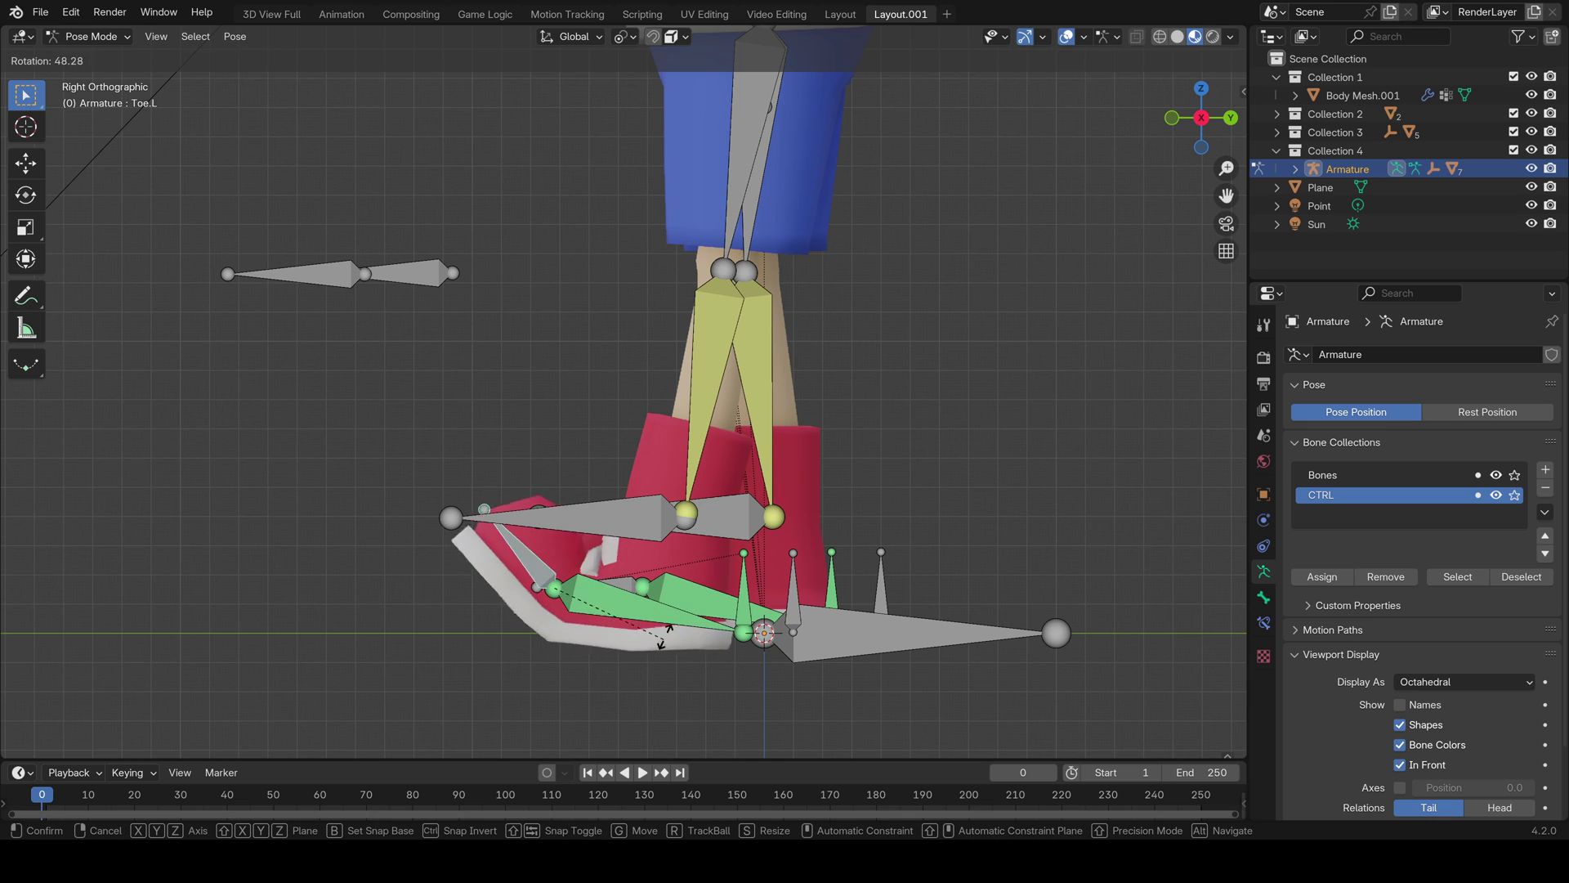
pyautogui.press('Escape')
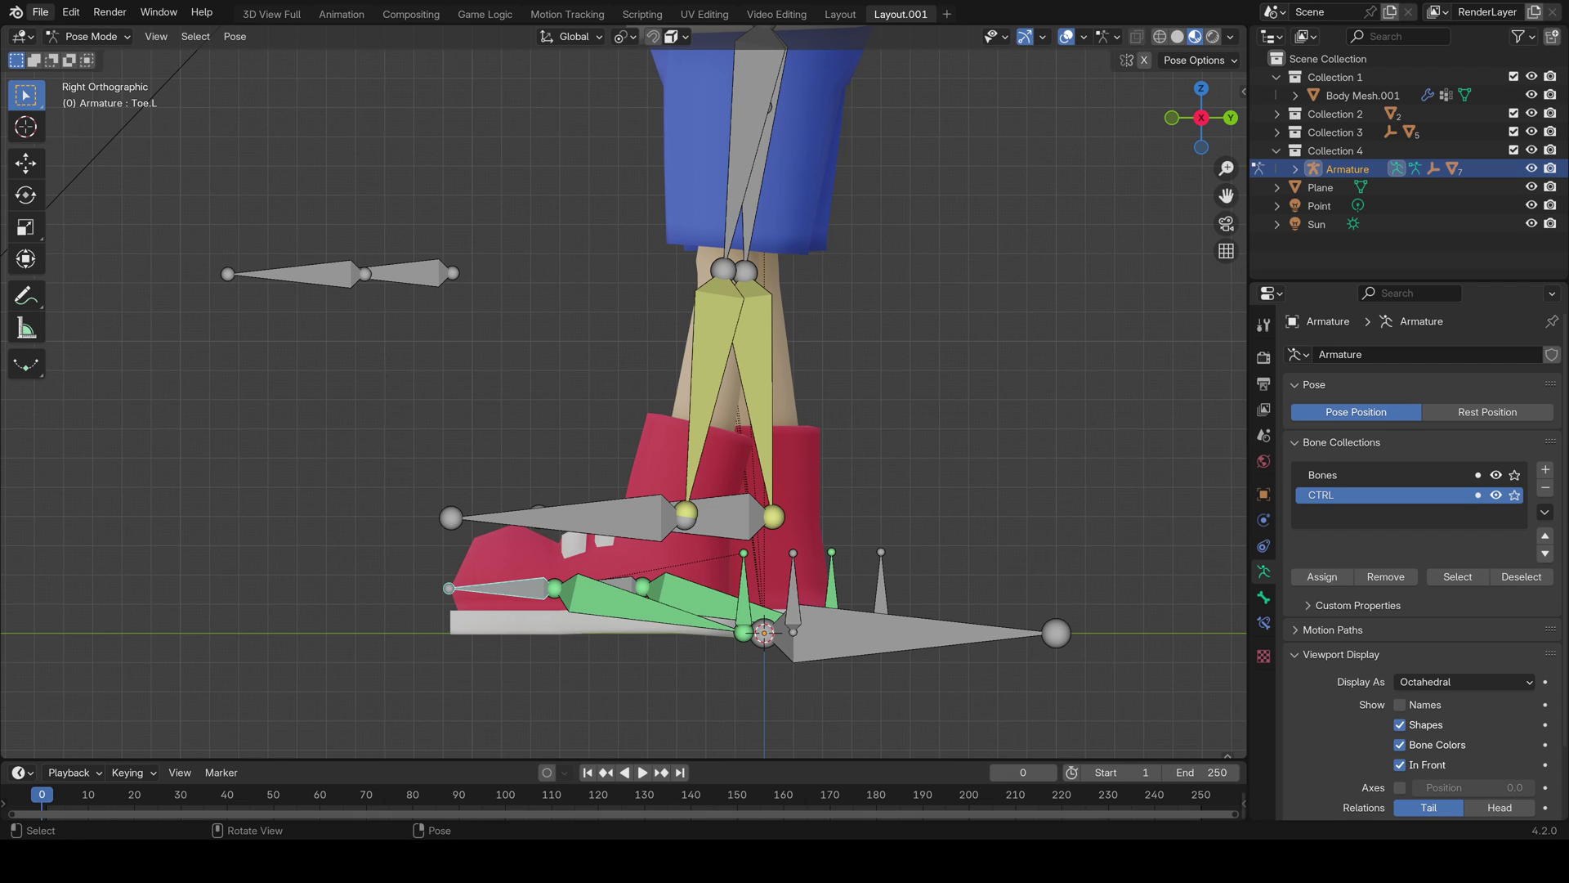
# Reopen the recent file Leo Rigging For Class Part 02.blend, discarding the changes to the foot roll demo file
pyautogui.click(40, 13)
pyautogui.moveTo(114, 70)
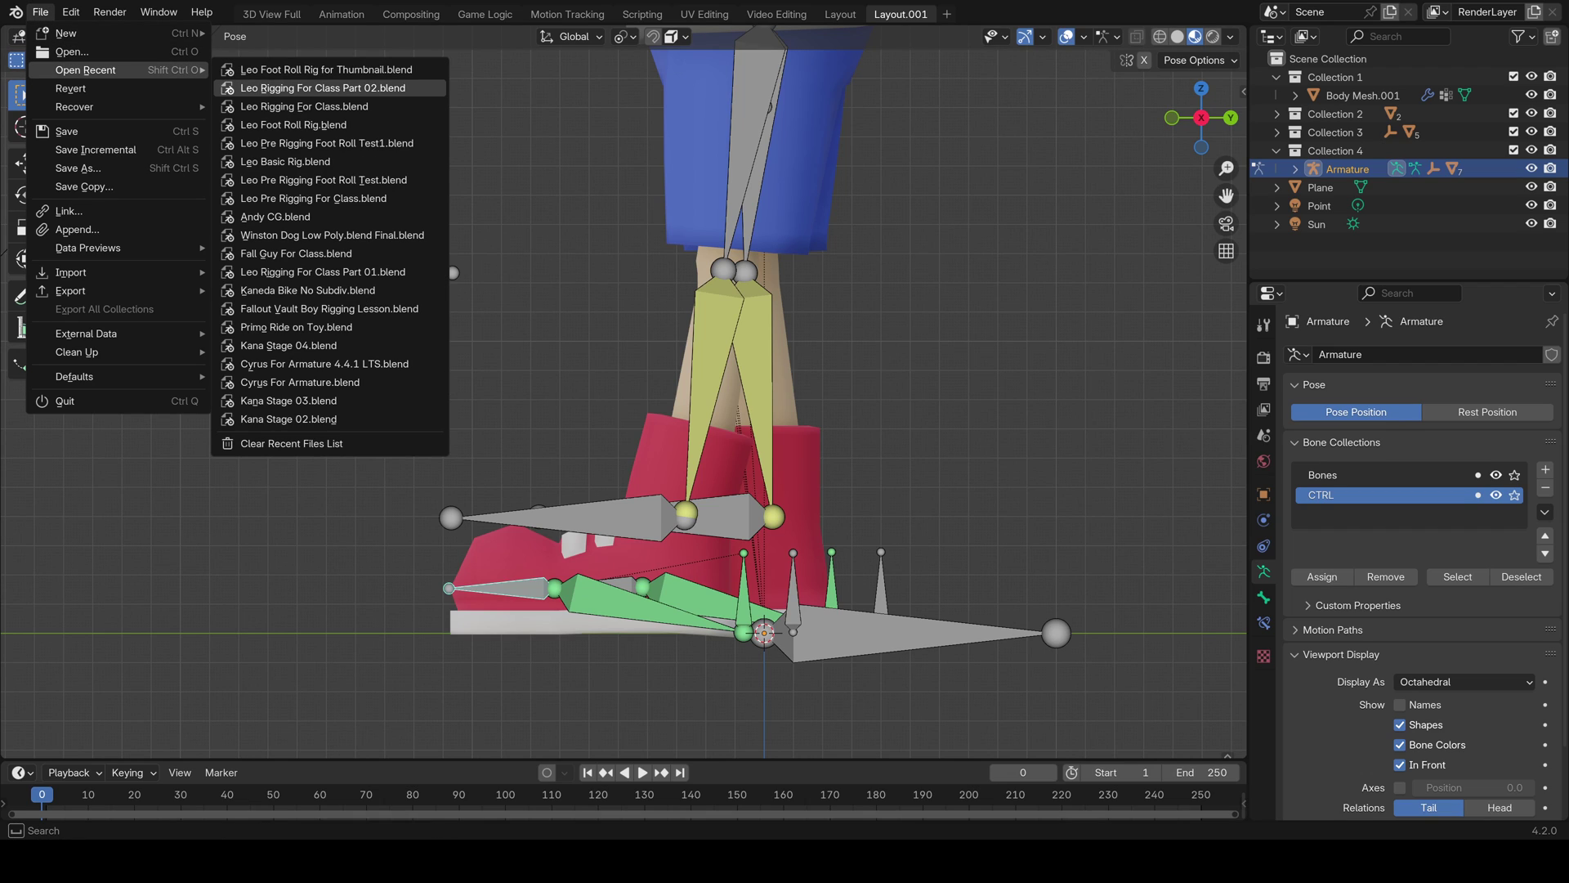
pyautogui.click(315, 89)
pyautogui.click(819, 451)
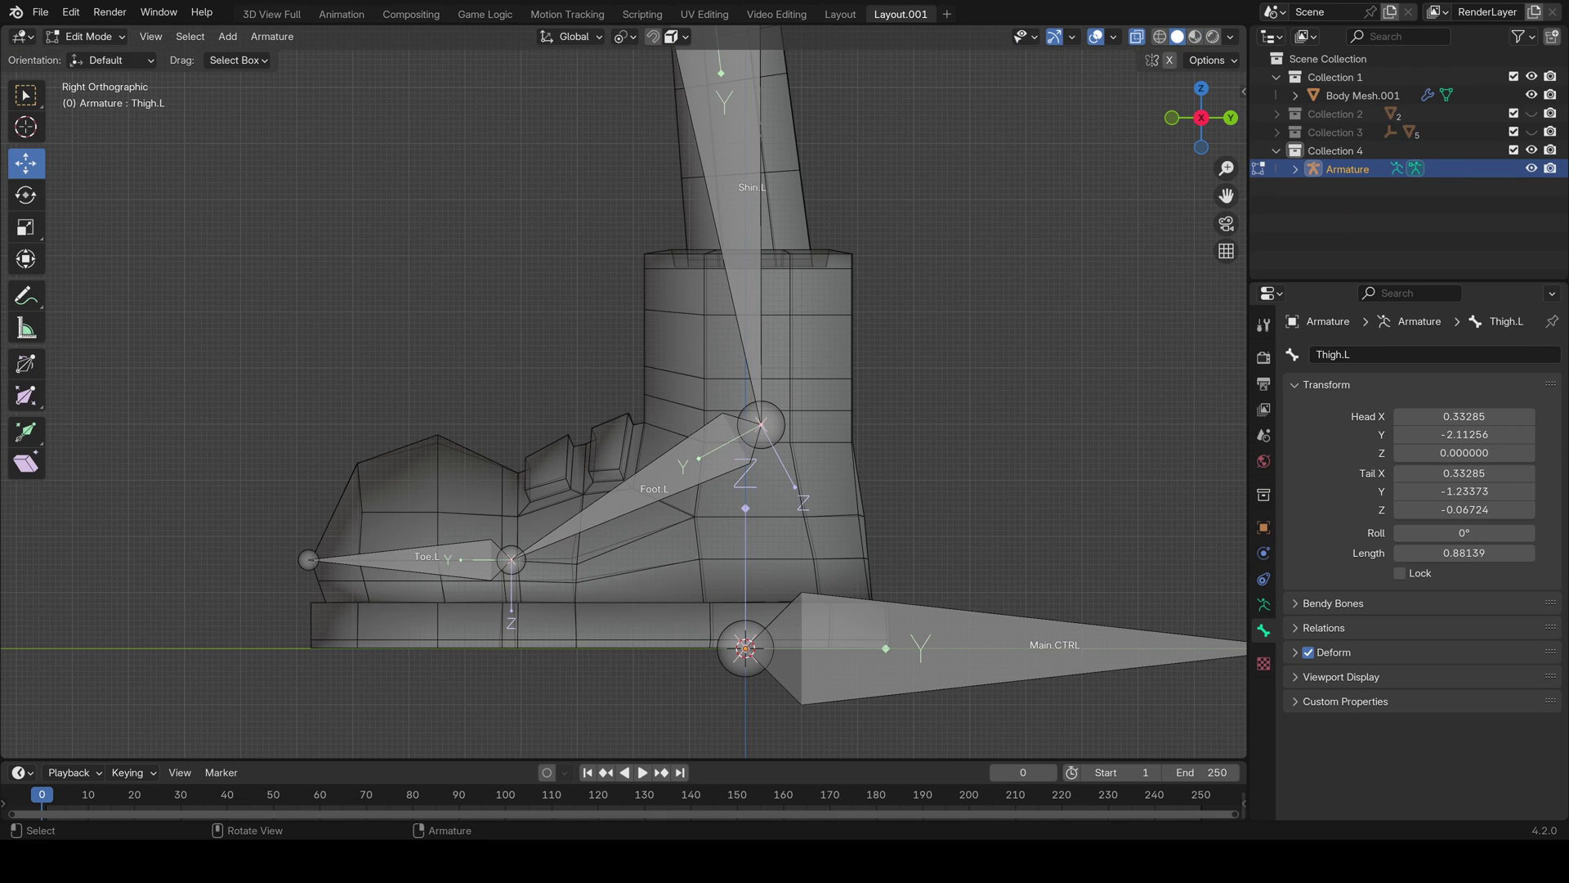
# Disable Deform for the Main.CTRL bone
pyautogui.click(923, 650)
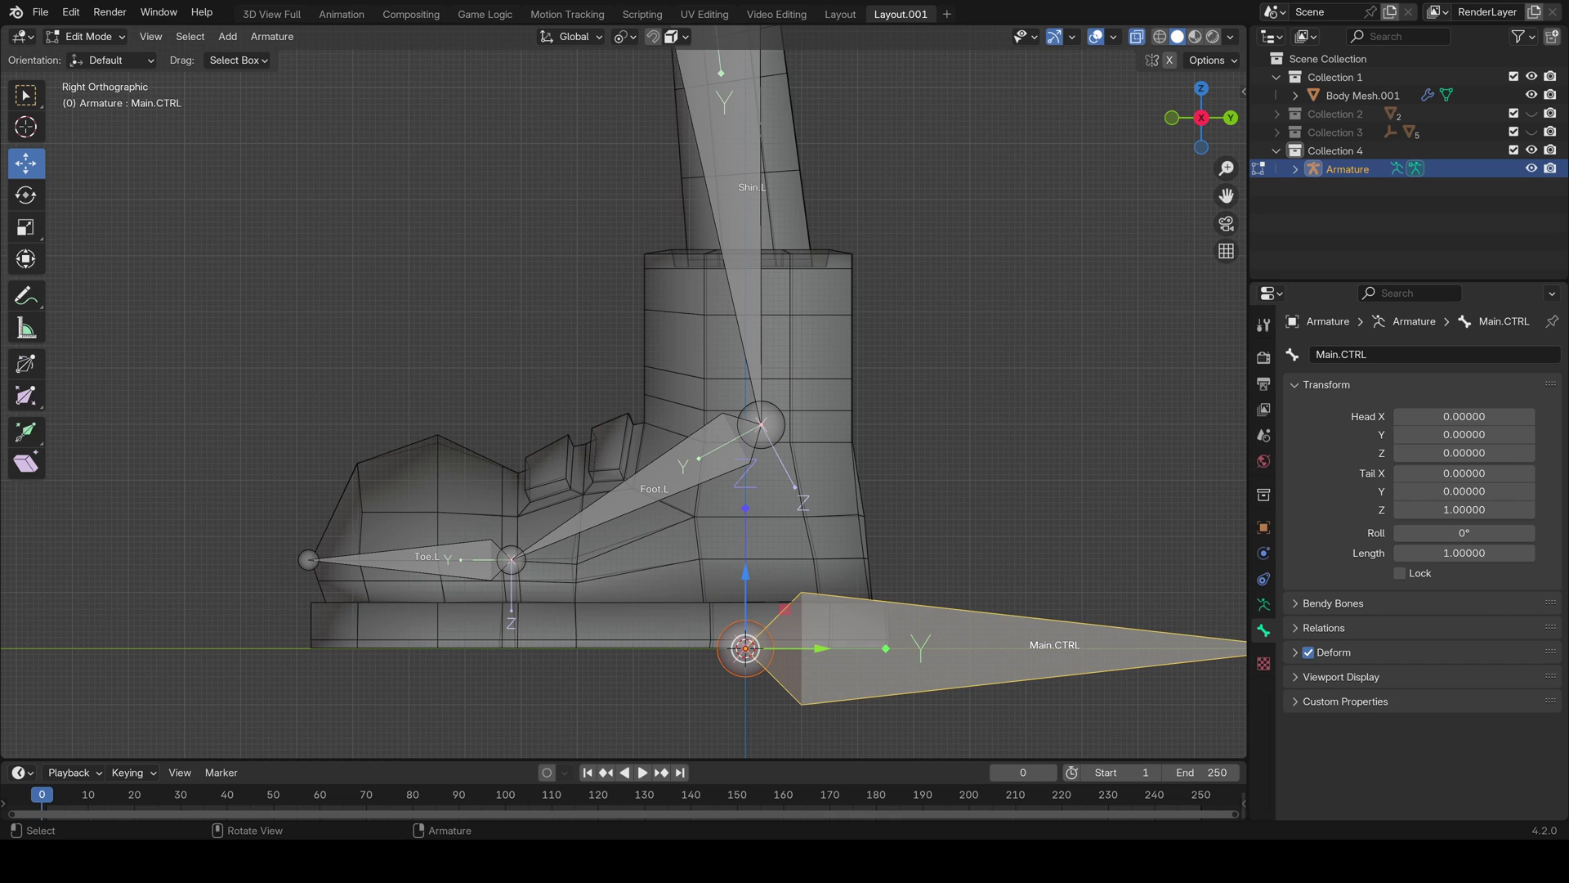
pyautogui.click(1308, 652)
# Delete the Foot.L bone between the shin and toe bones
pyautogui.click(650, 486)
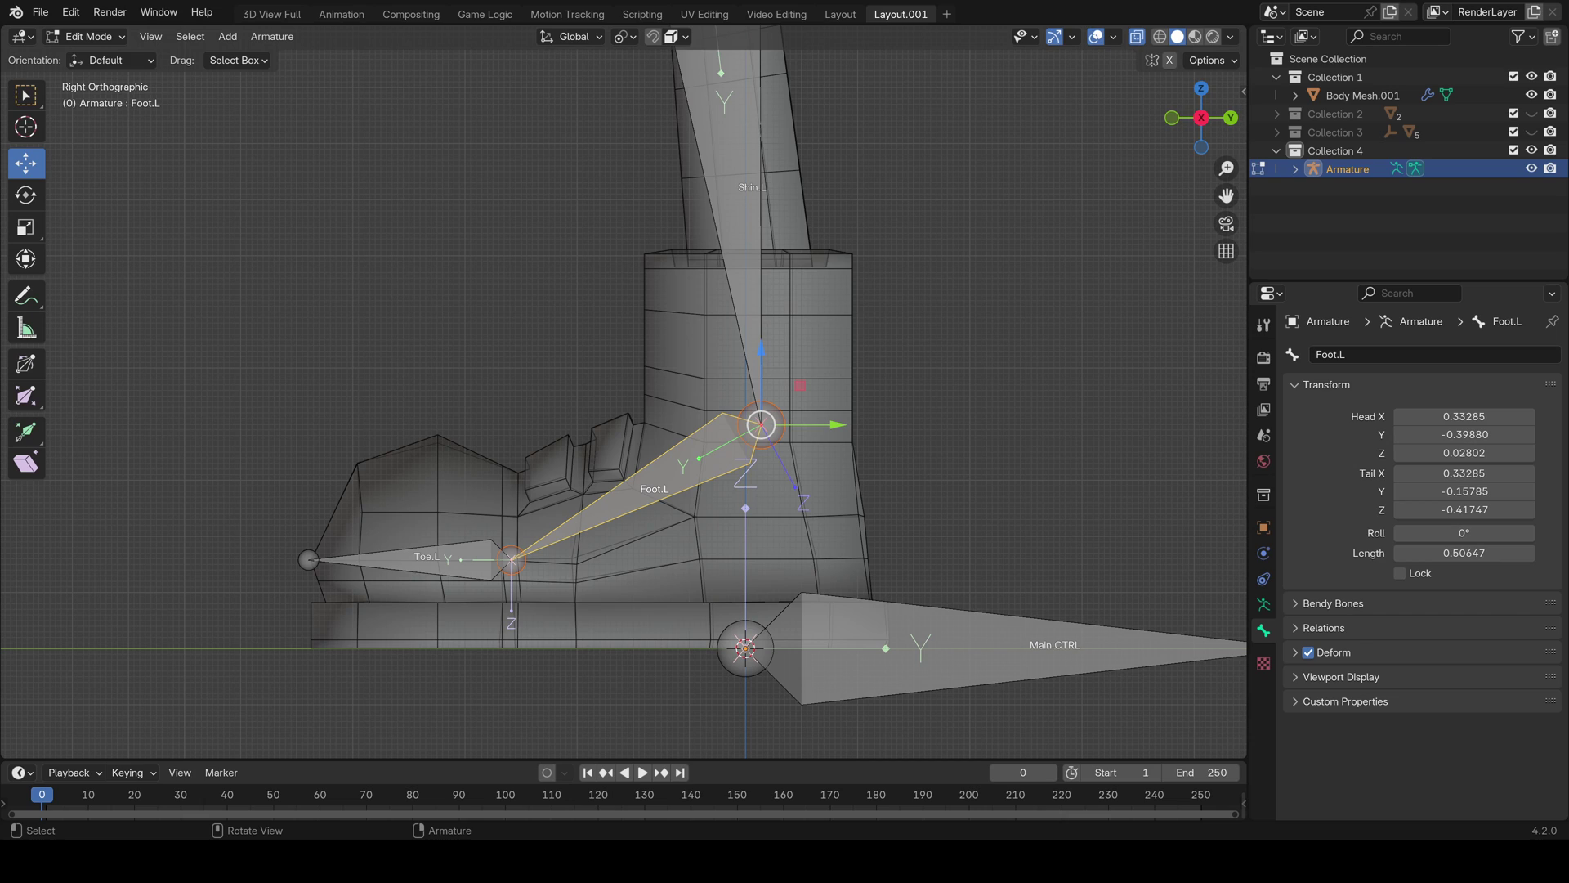
pyautogui.press('x')
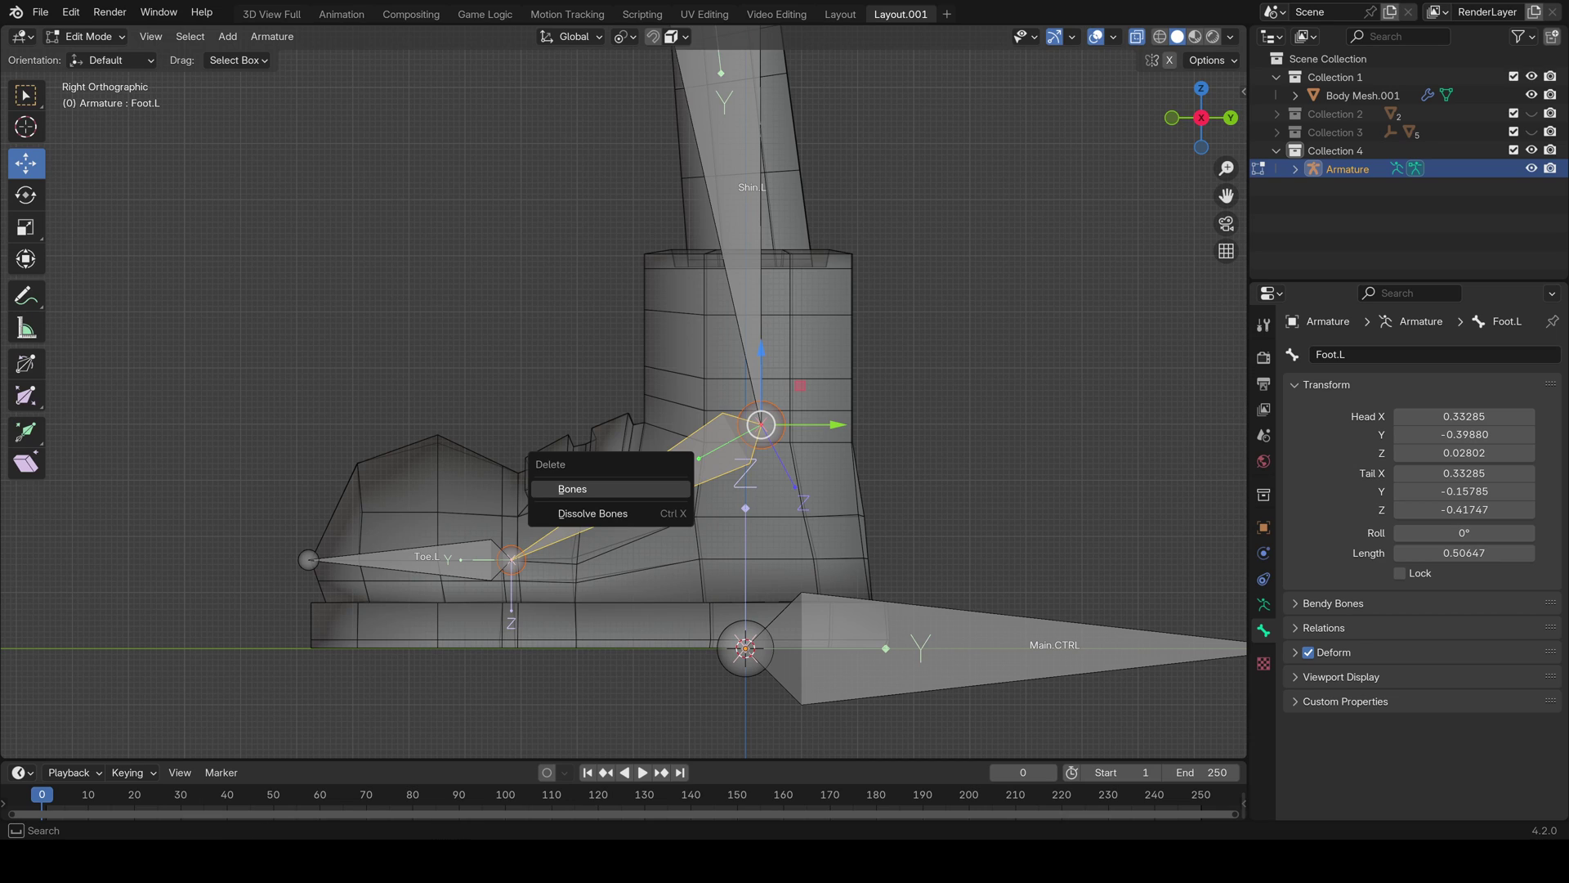
pyautogui.click(572, 489)
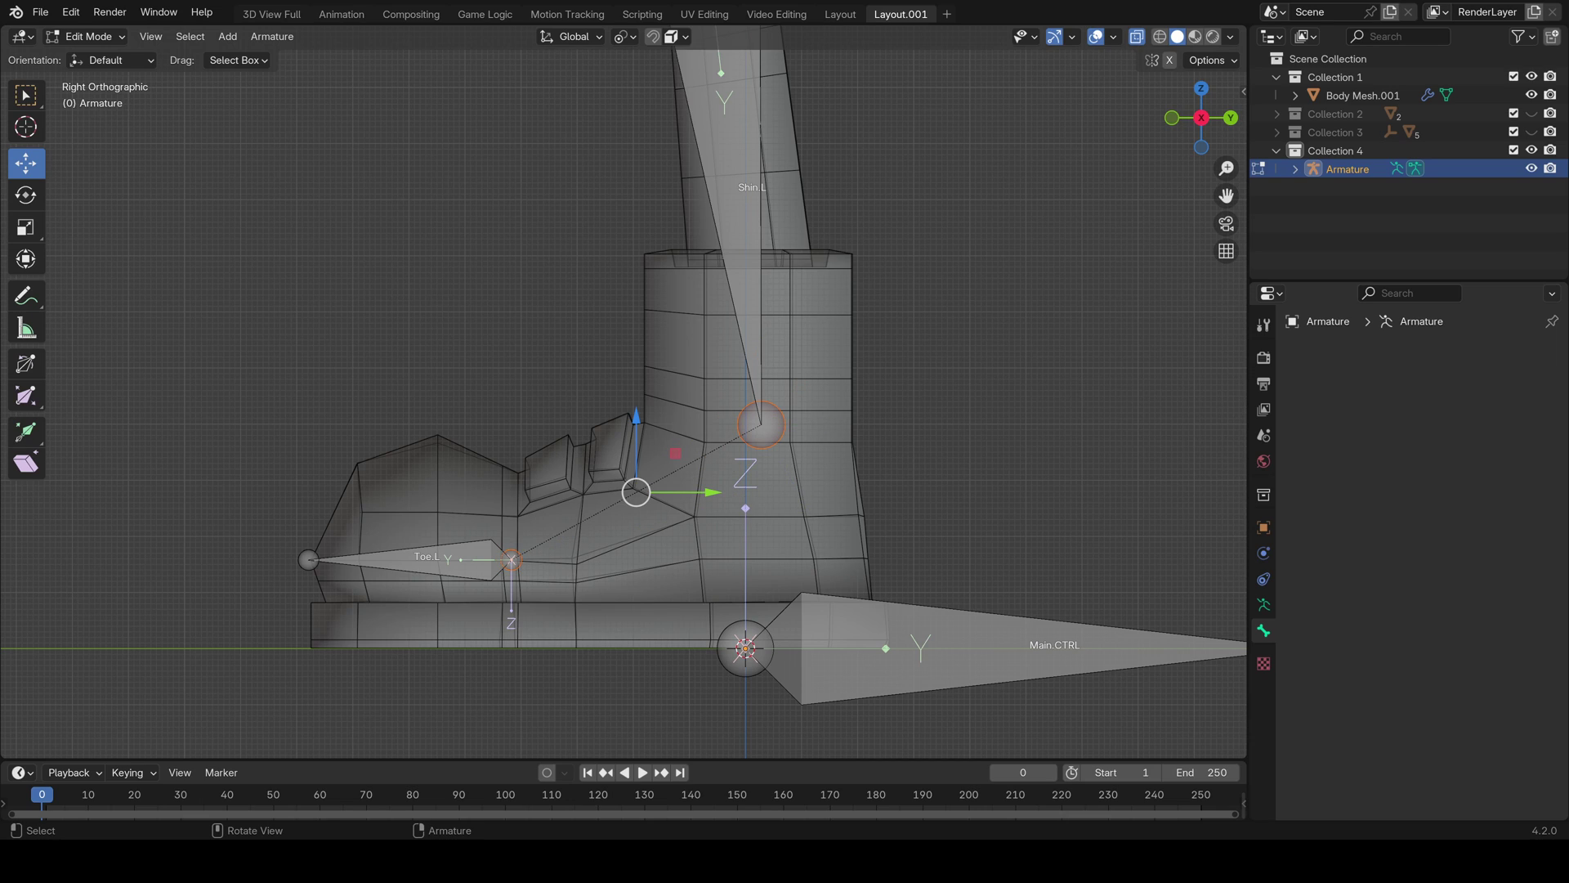
# Enable the Screencast Keys display and clear the parent of the Toe.L bone
pyautogui.click(459, 562)
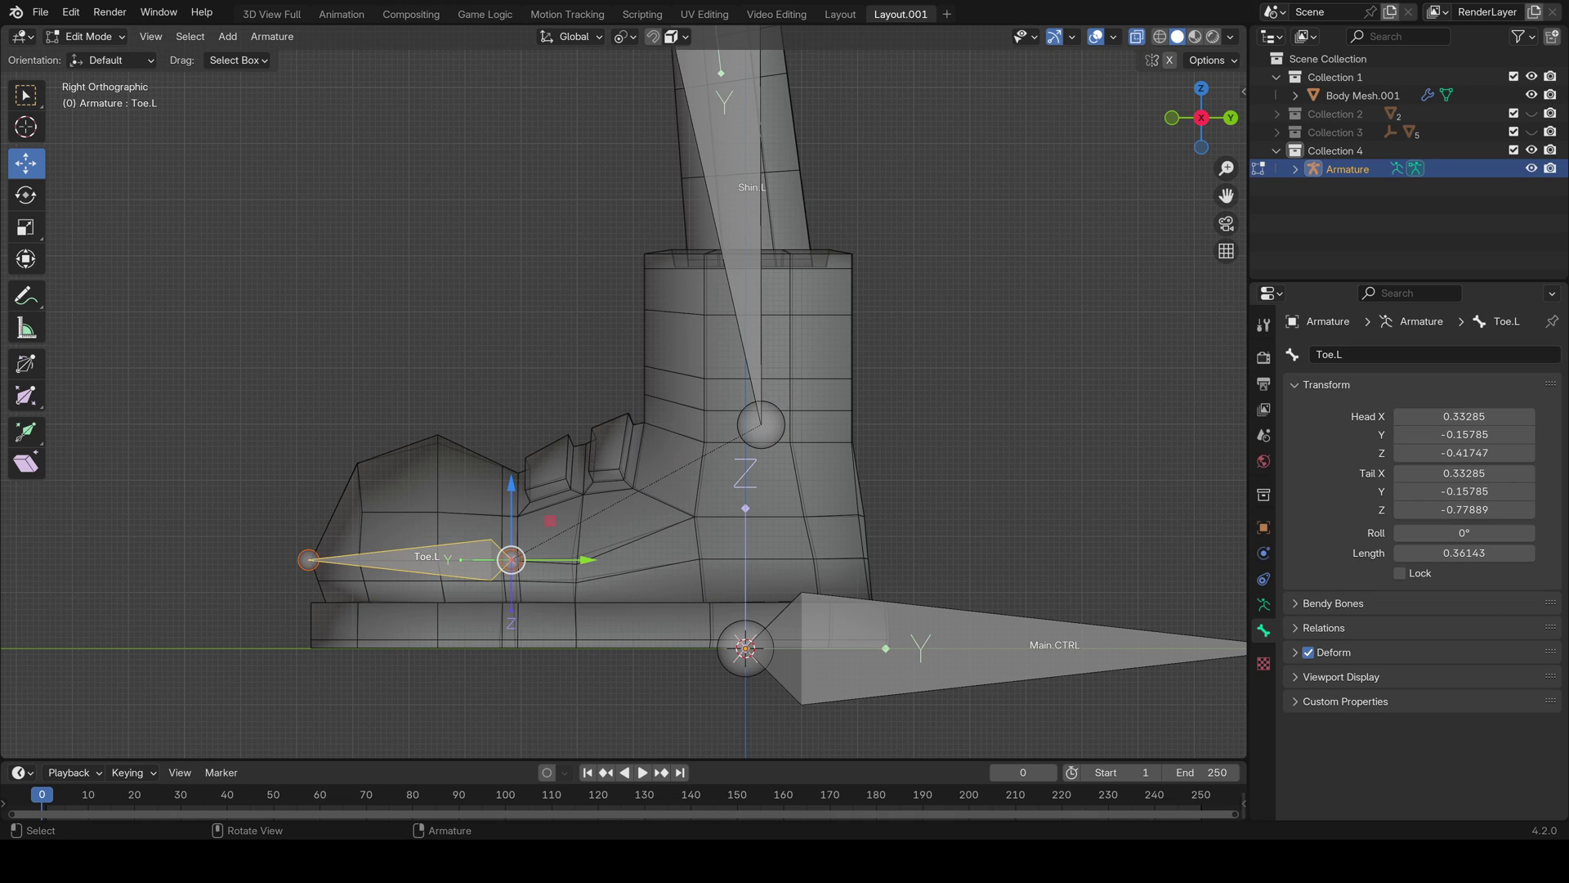
pyautogui.press('n')
pyautogui.click(1237, 241)
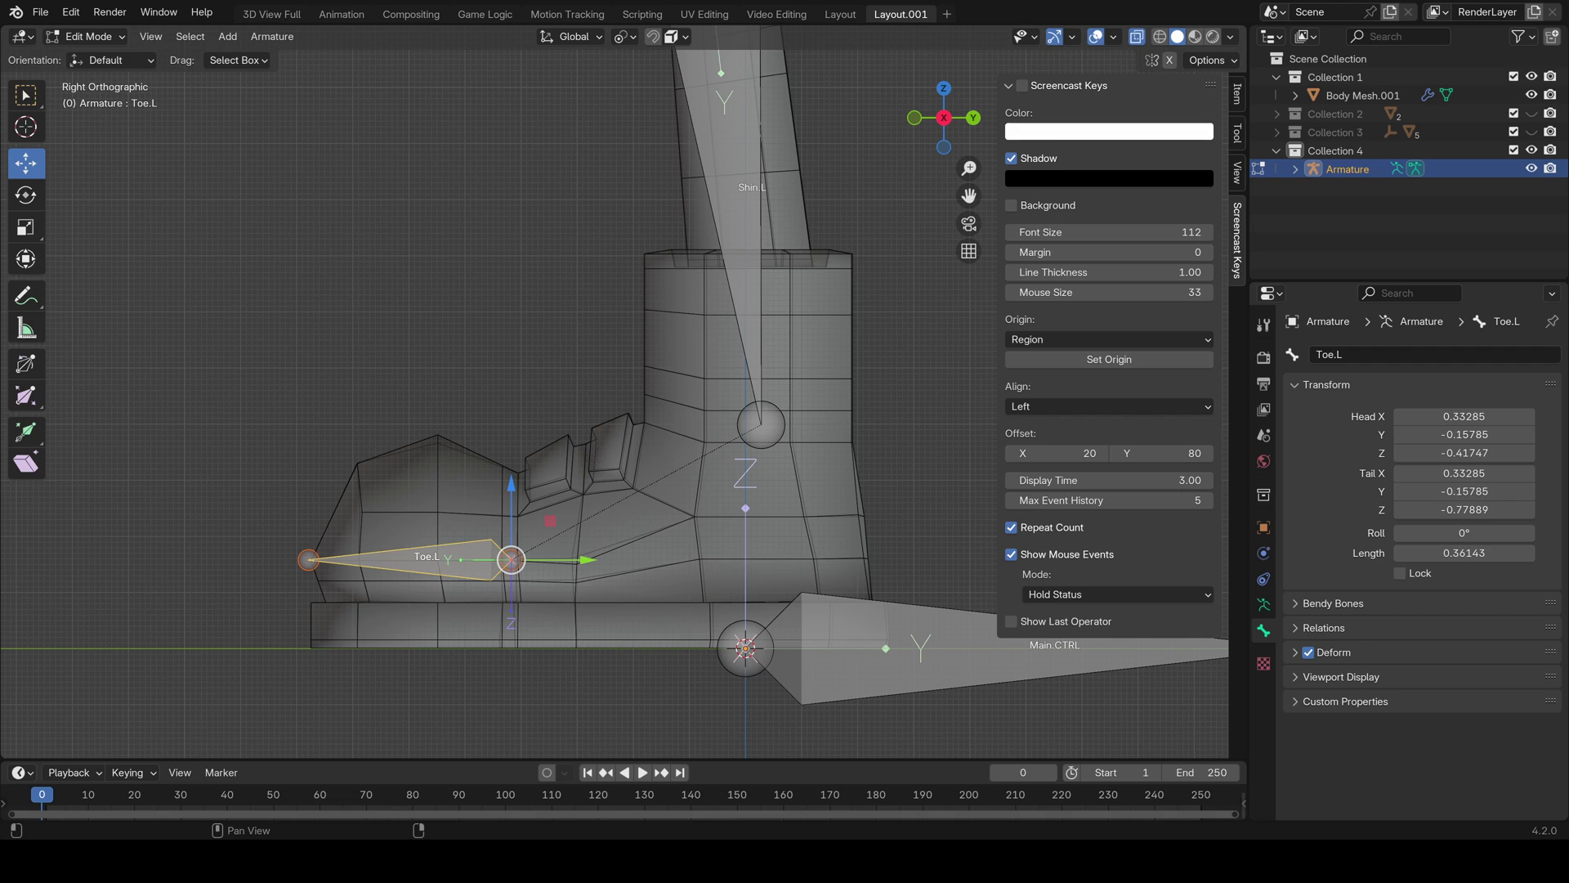
pyautogui.press('n')
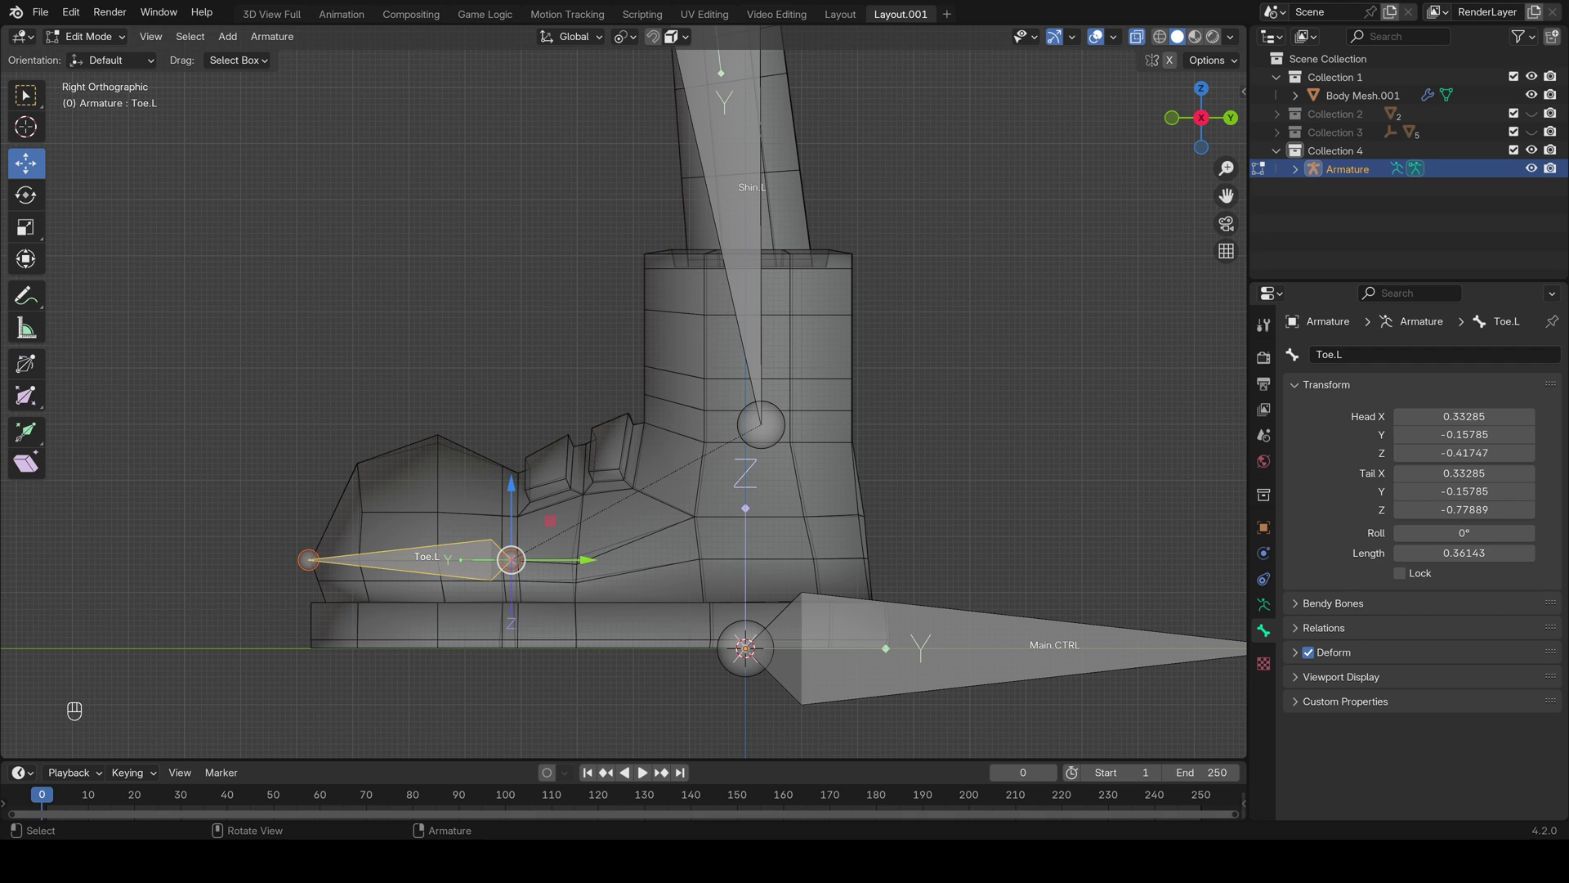
pyautogui.hotkey('alt', 'p')
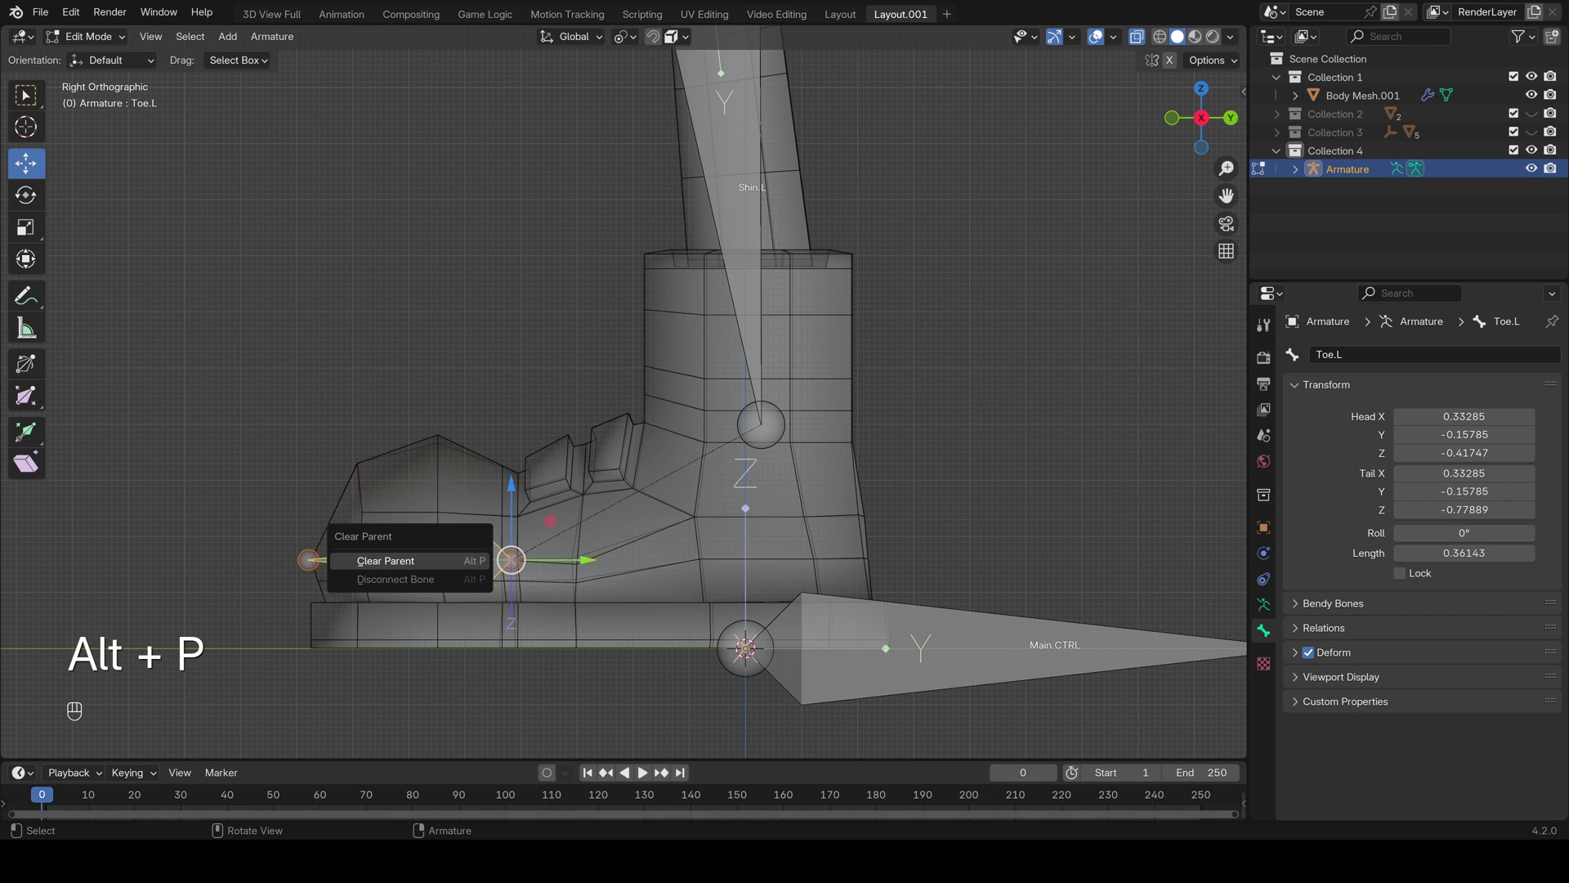
pyautogui.click(386, 560)
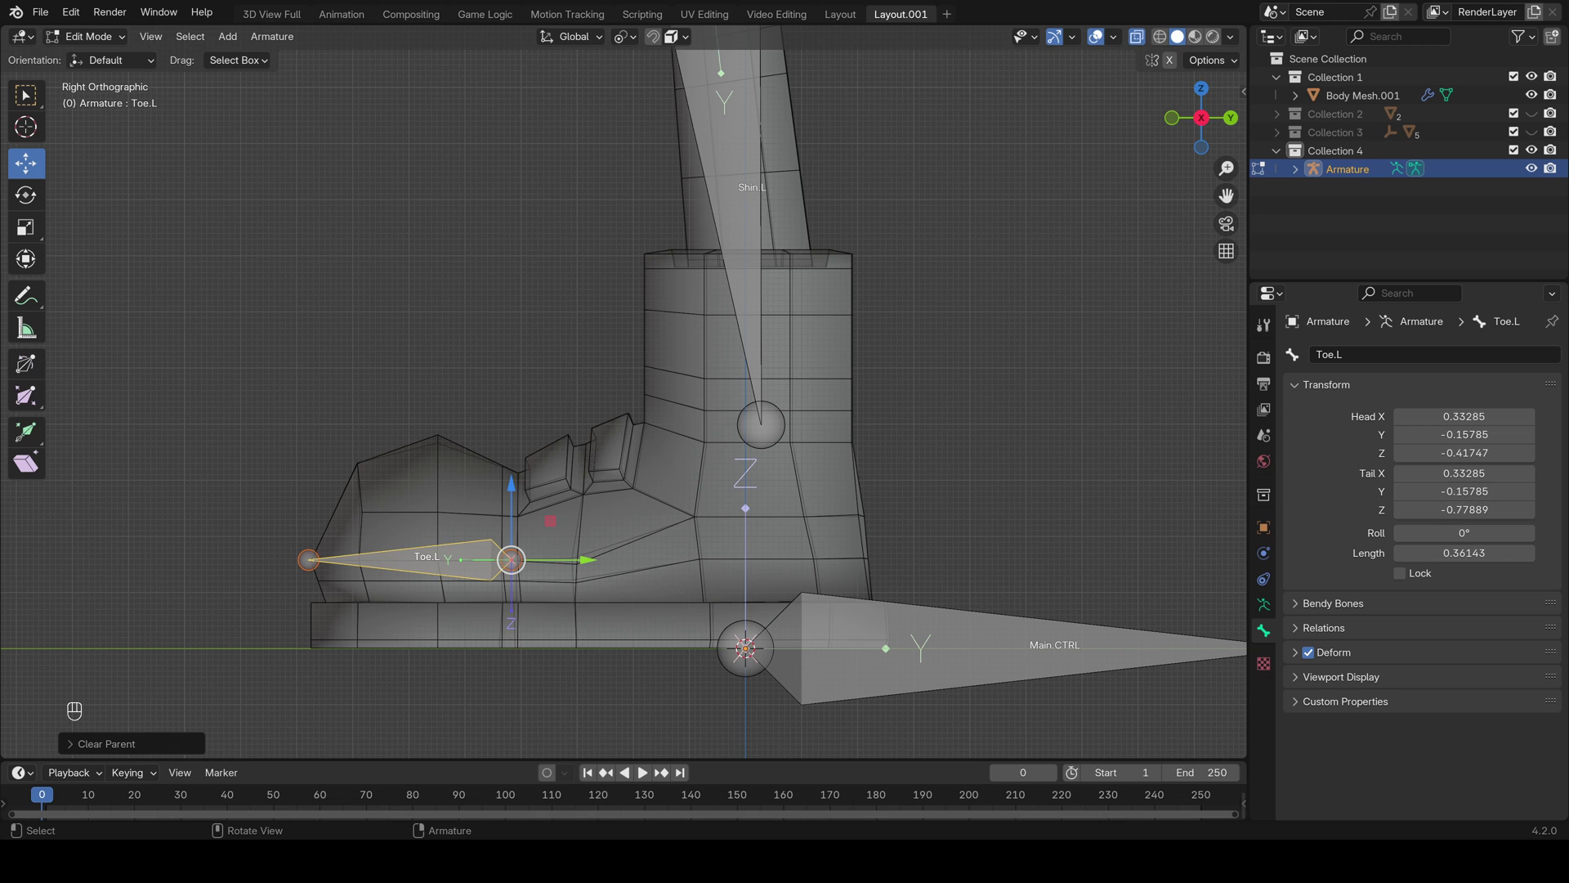
# Extrude a bone about 0.6 long from the Thigh.L tail at the knee, pointing forward along the global Y axis
pyautogui.scroll(2, 623, 393)
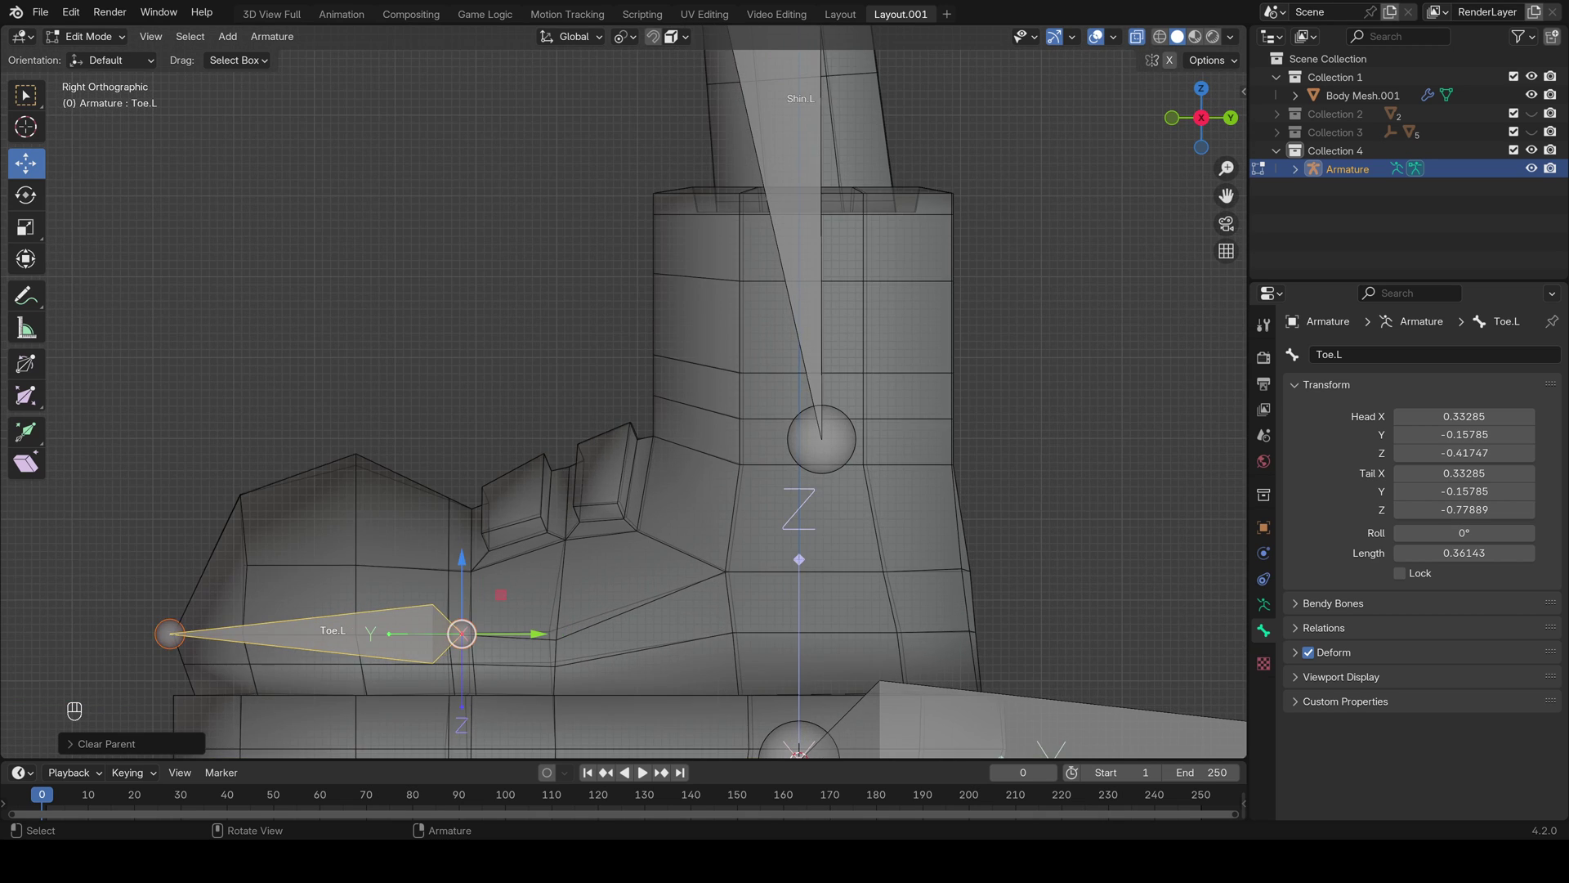
pyautogui.scroll(-4, 623, 392)
pyautogui.keyDown('shift'); pyautogui.moveTo(624, 392); pyautogui.dragTo(785, 568, button='middle'); pyautogui.keyUp('shift')
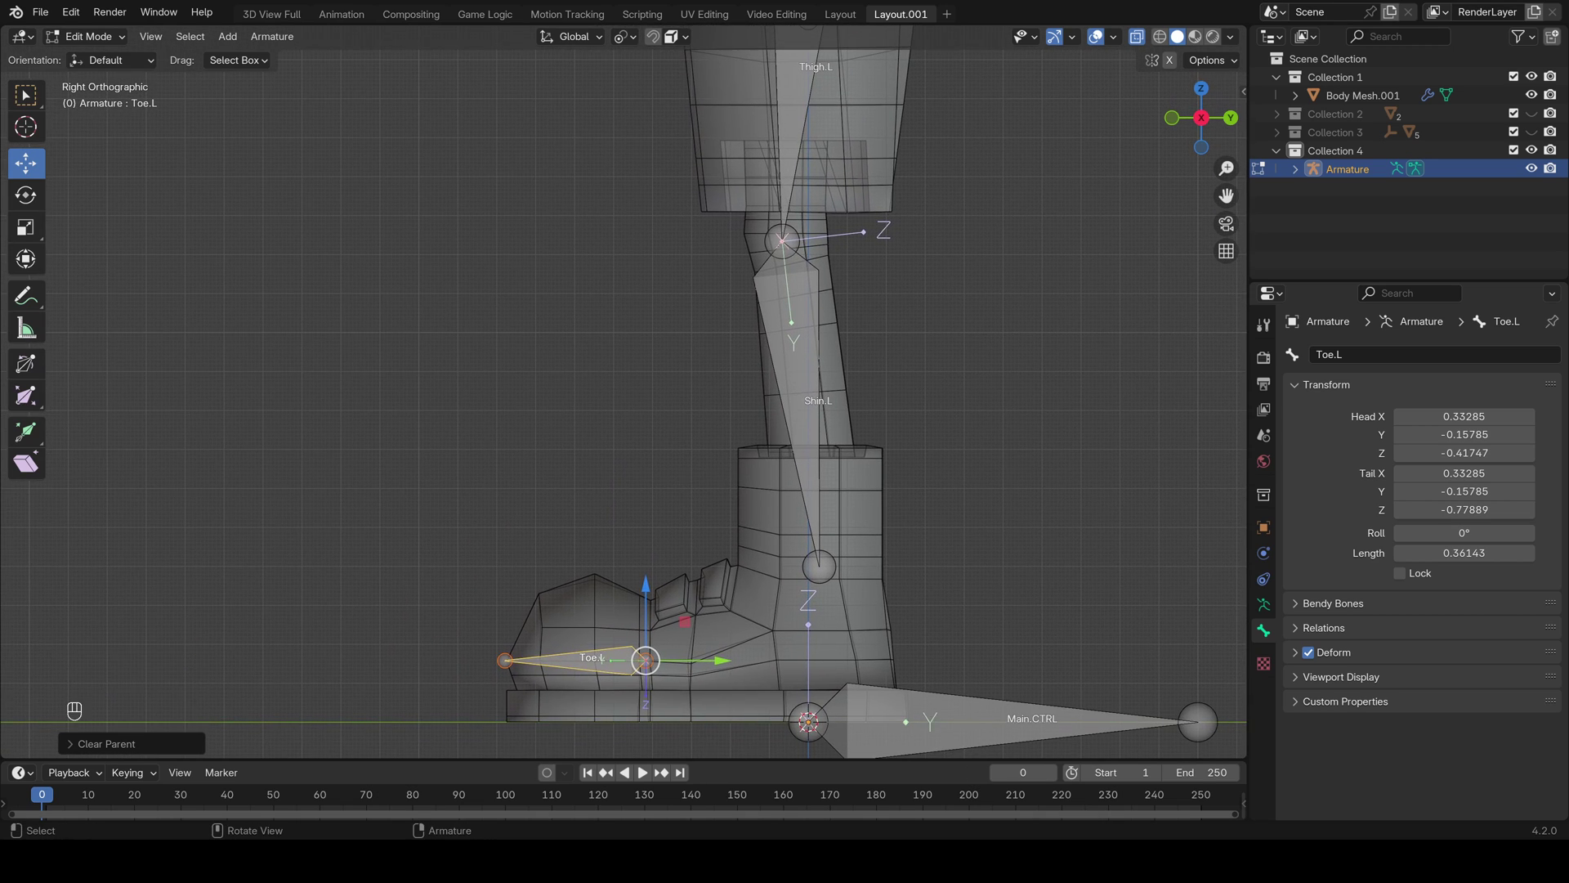
pyautogui.click(782, 241)
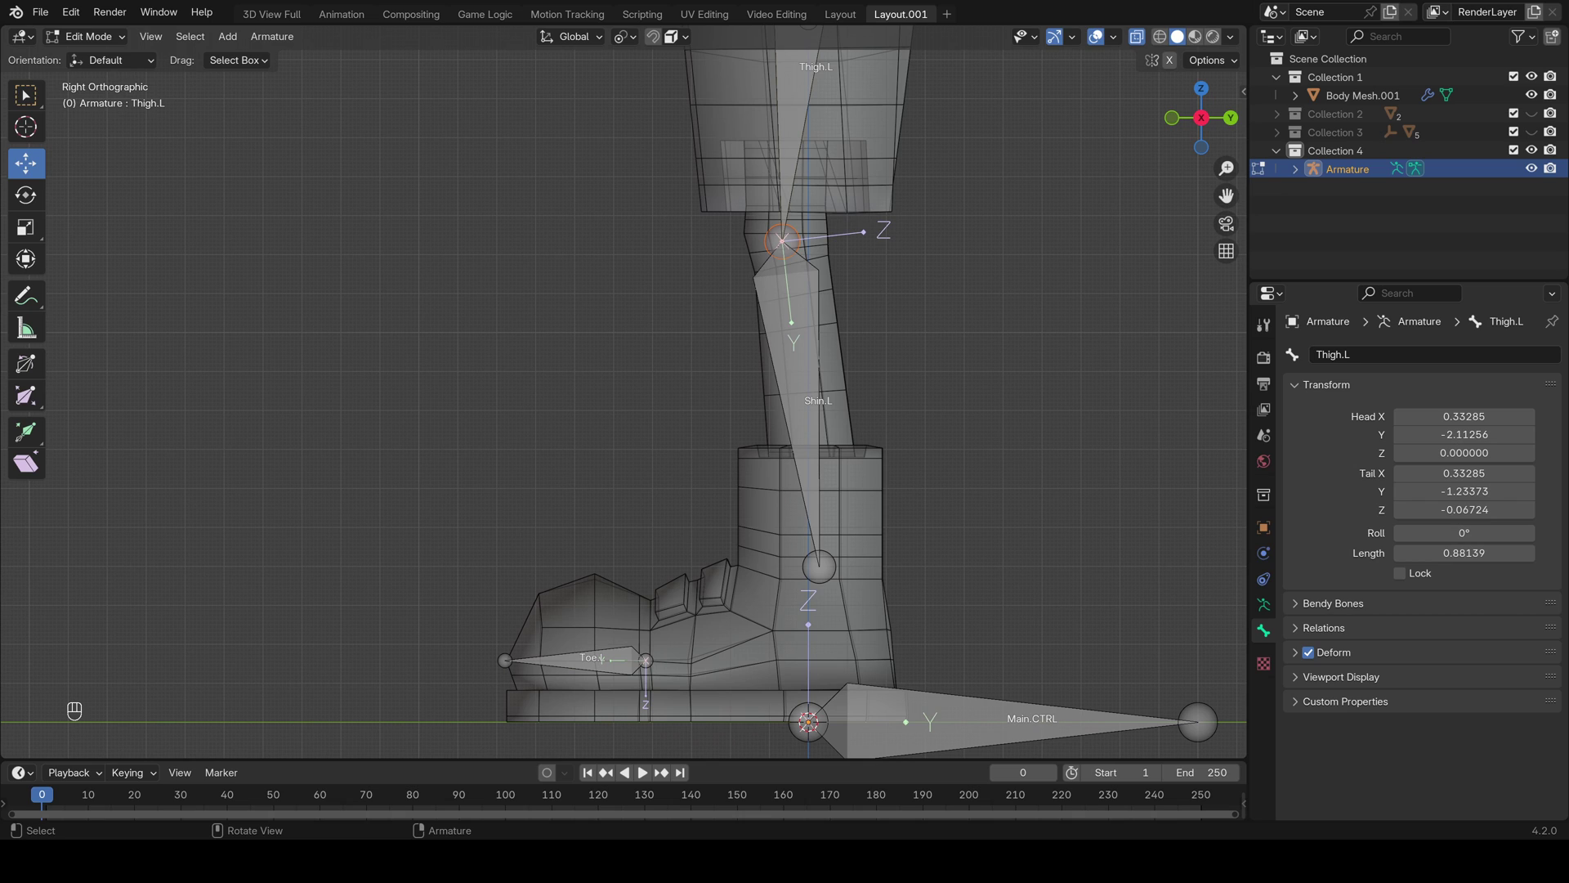
pyautogui.press('e')
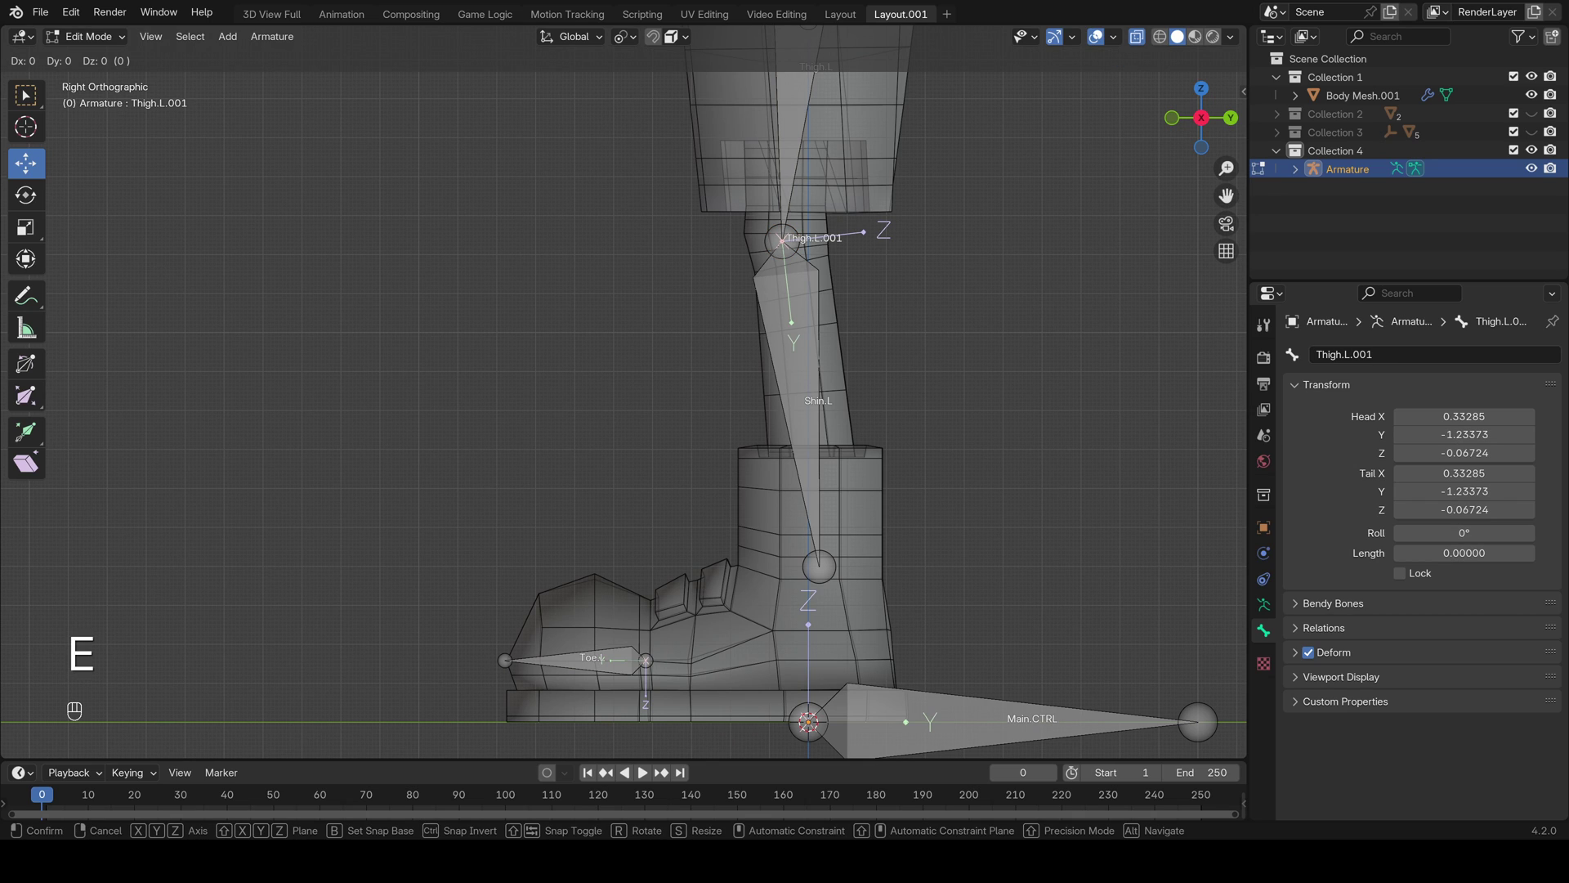
pyautogui.press('y')
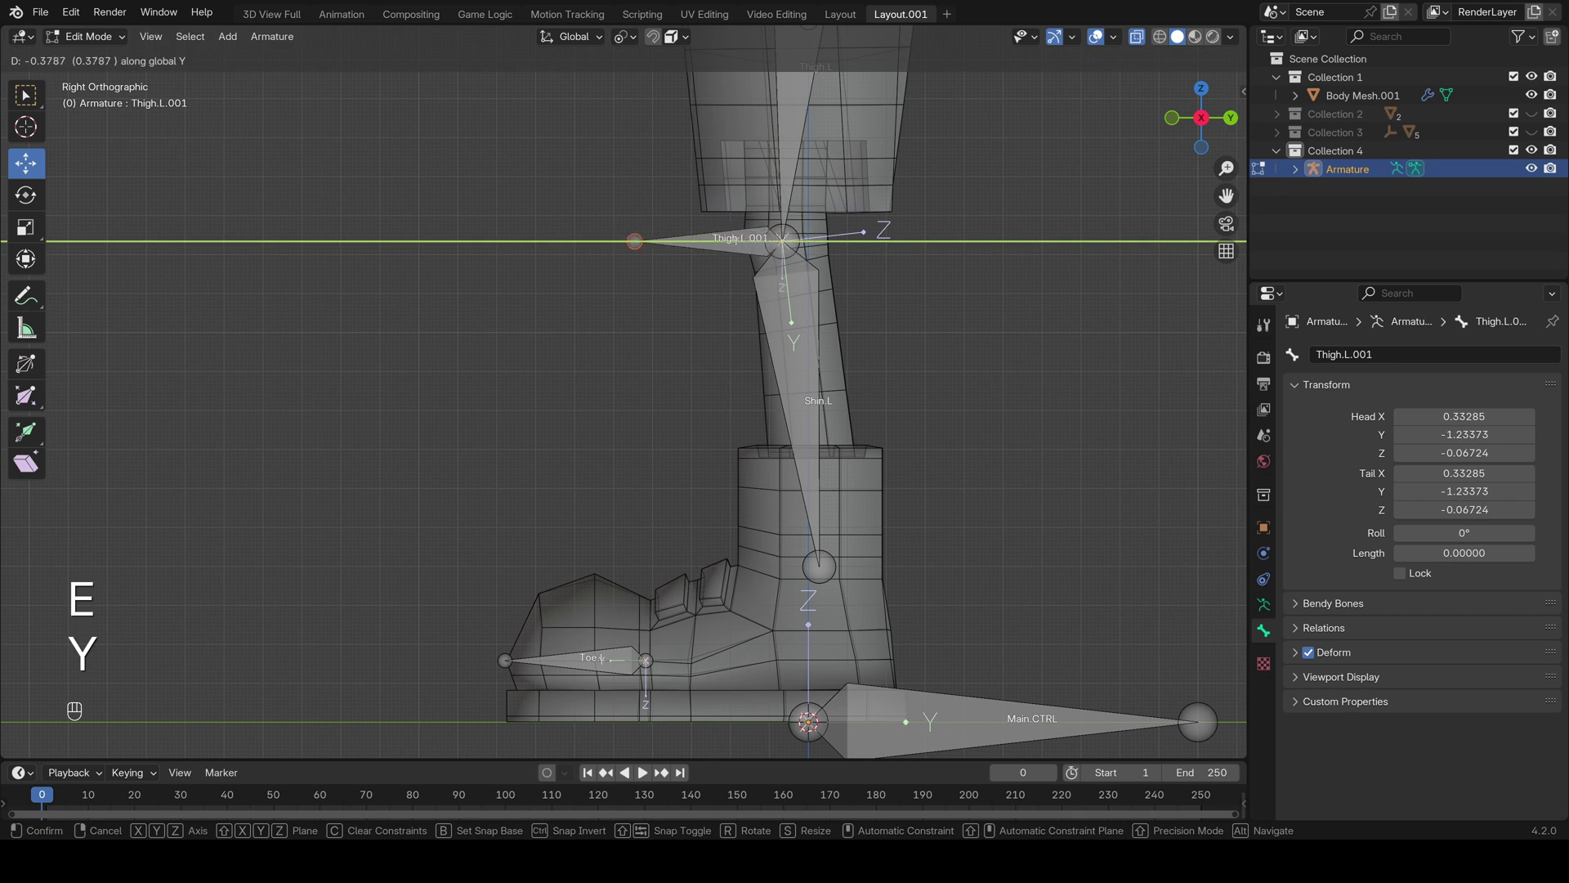
pyautogui.click(547, 241)
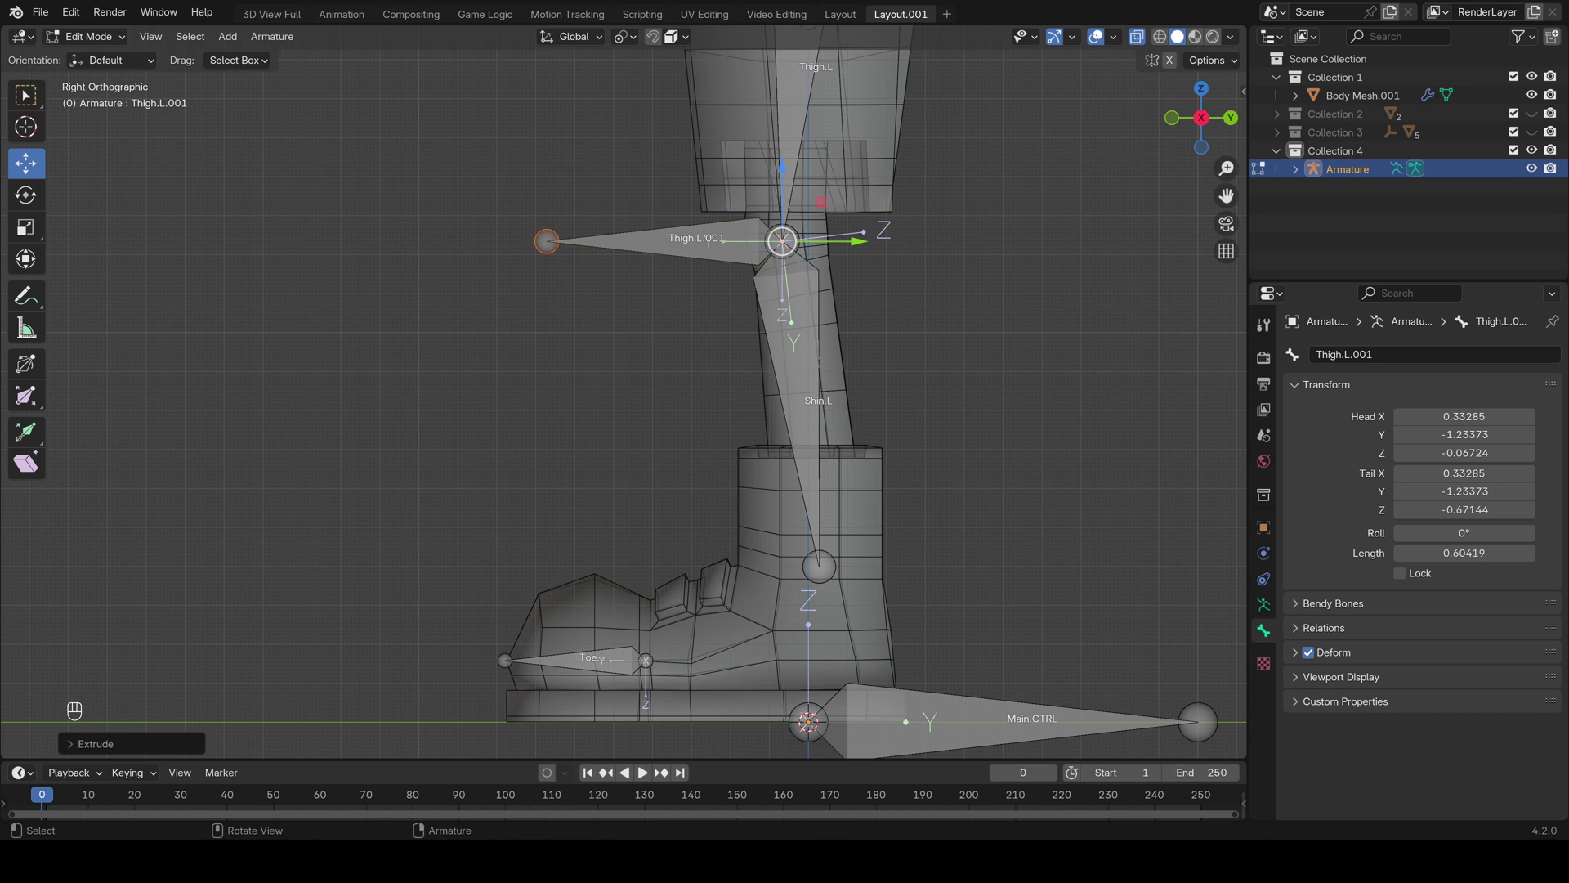
# Clear the parent of the bone extruded at the knee and move it about 1.06 forward along the Y axis, in front of the leg
pyautogui.click(666, 242)
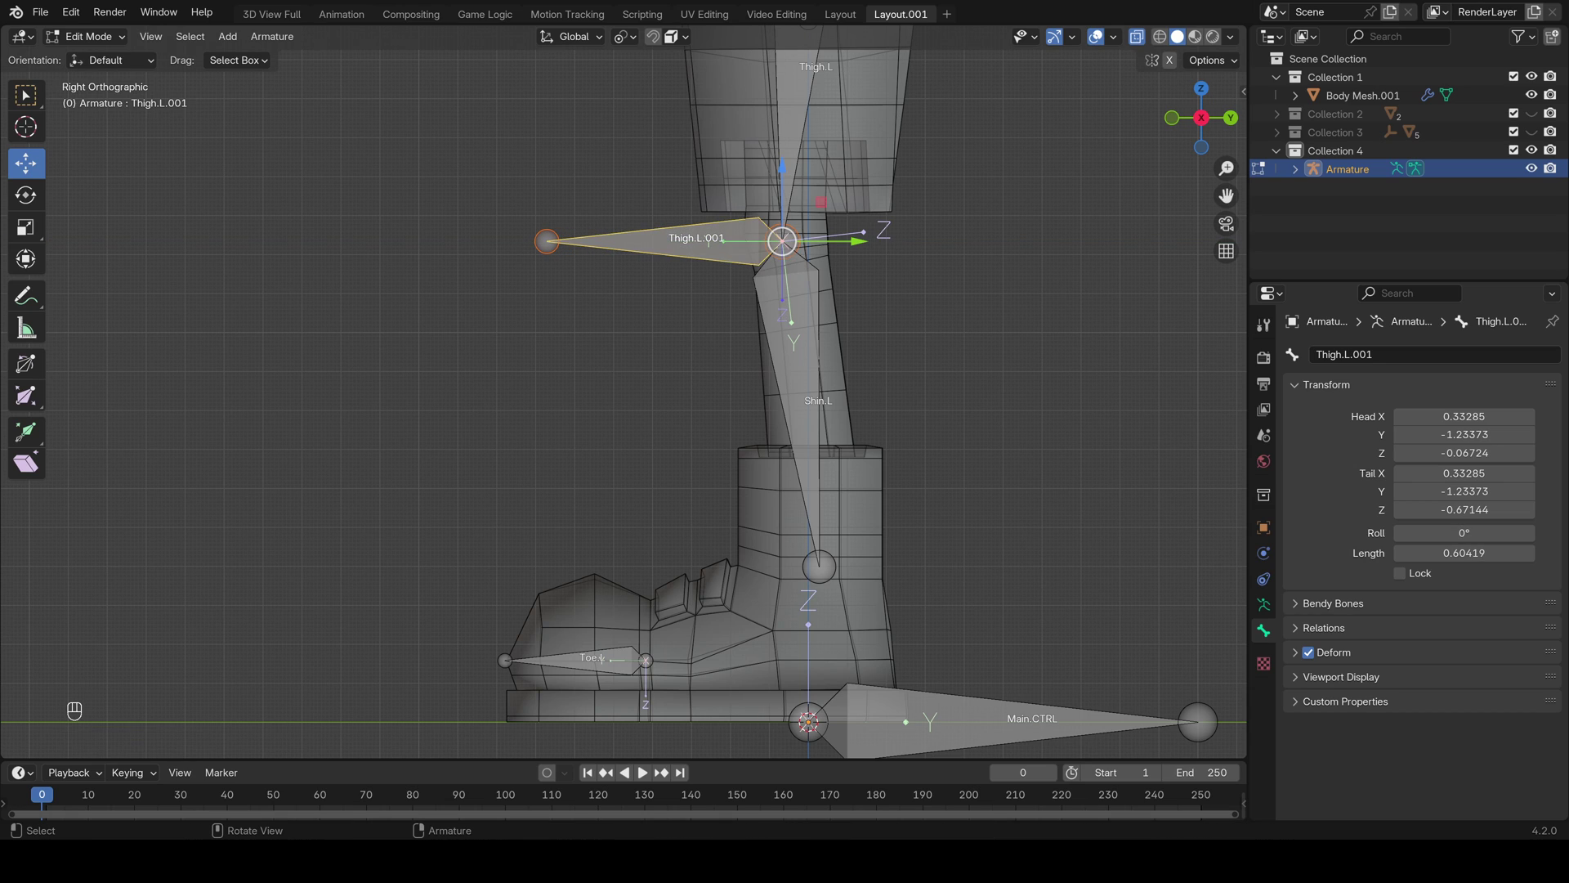
pyautogui.hotkey('alt', 'p')
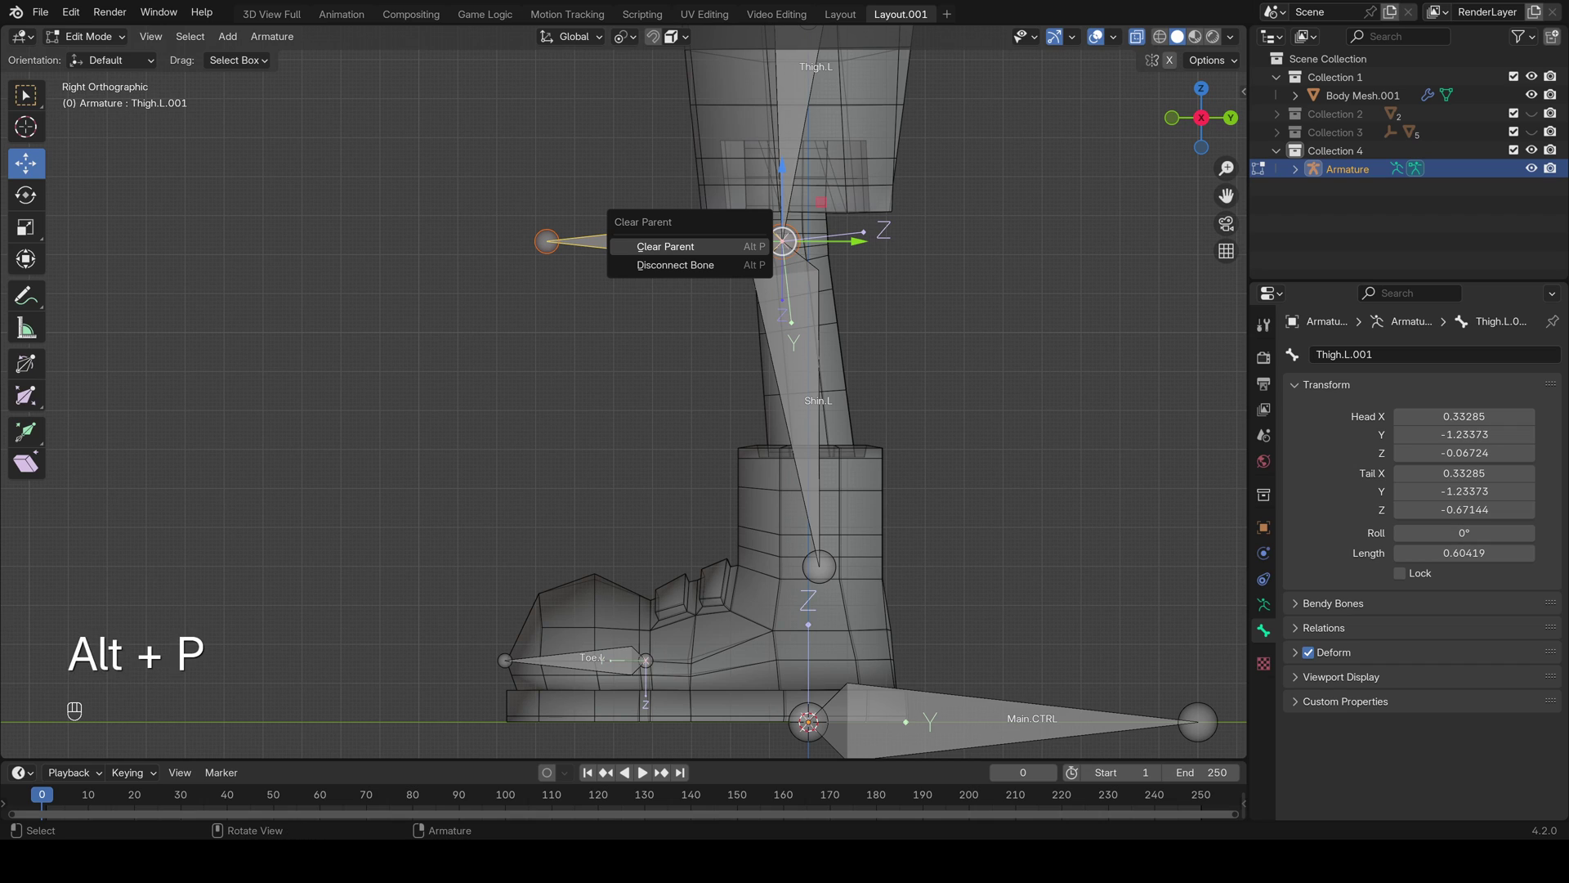
pyautogui.click(666, 246)
pyautogui.press('g')
pyautogui.press('y')
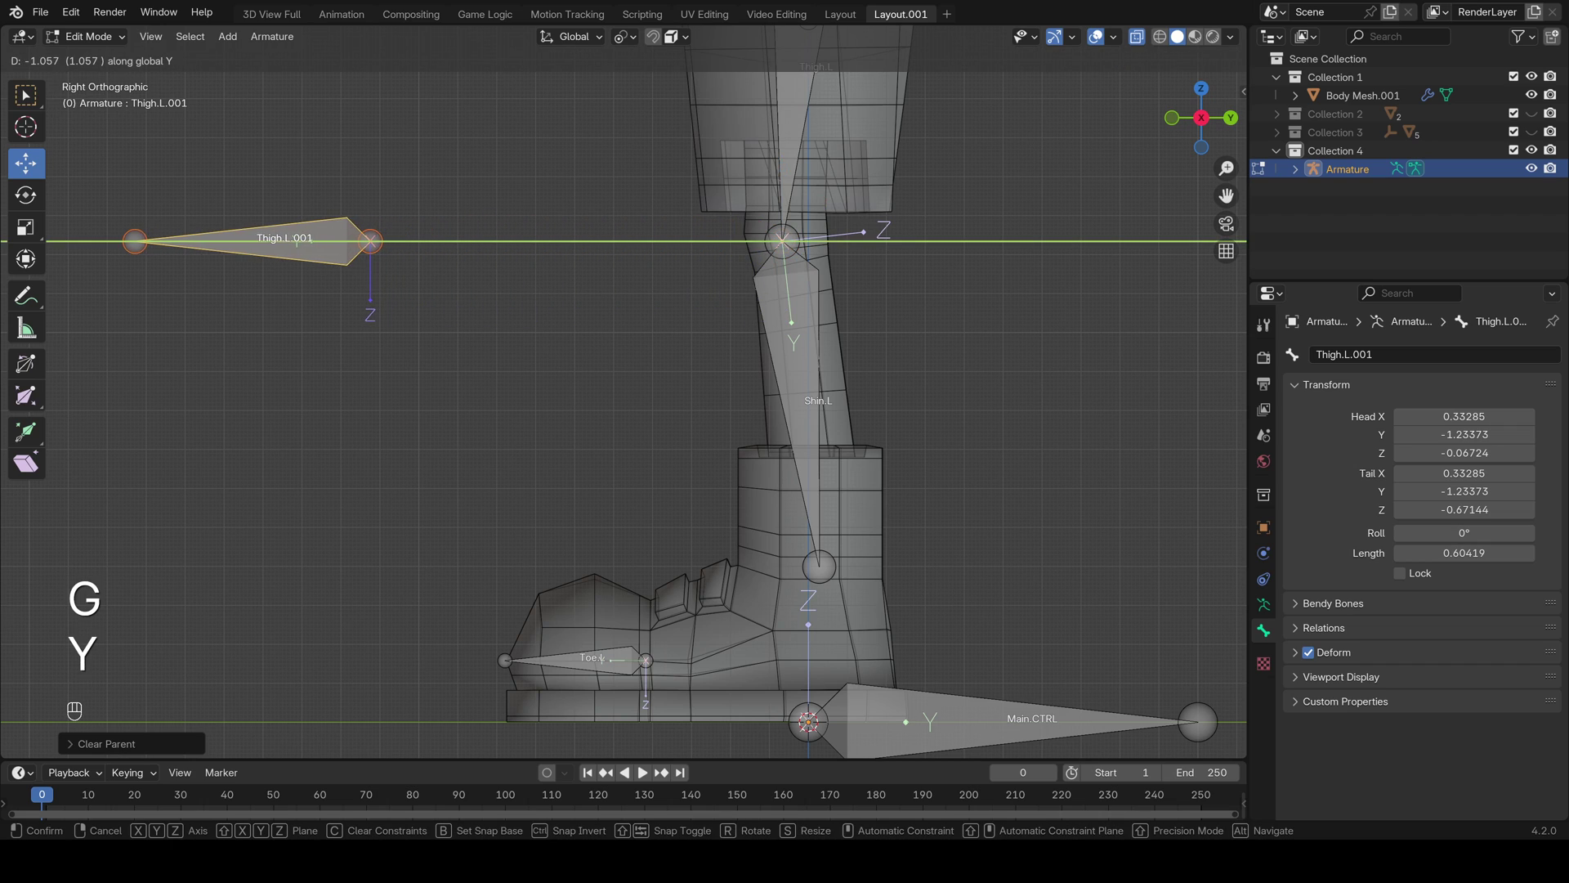
pyautogui.click(371, 242)
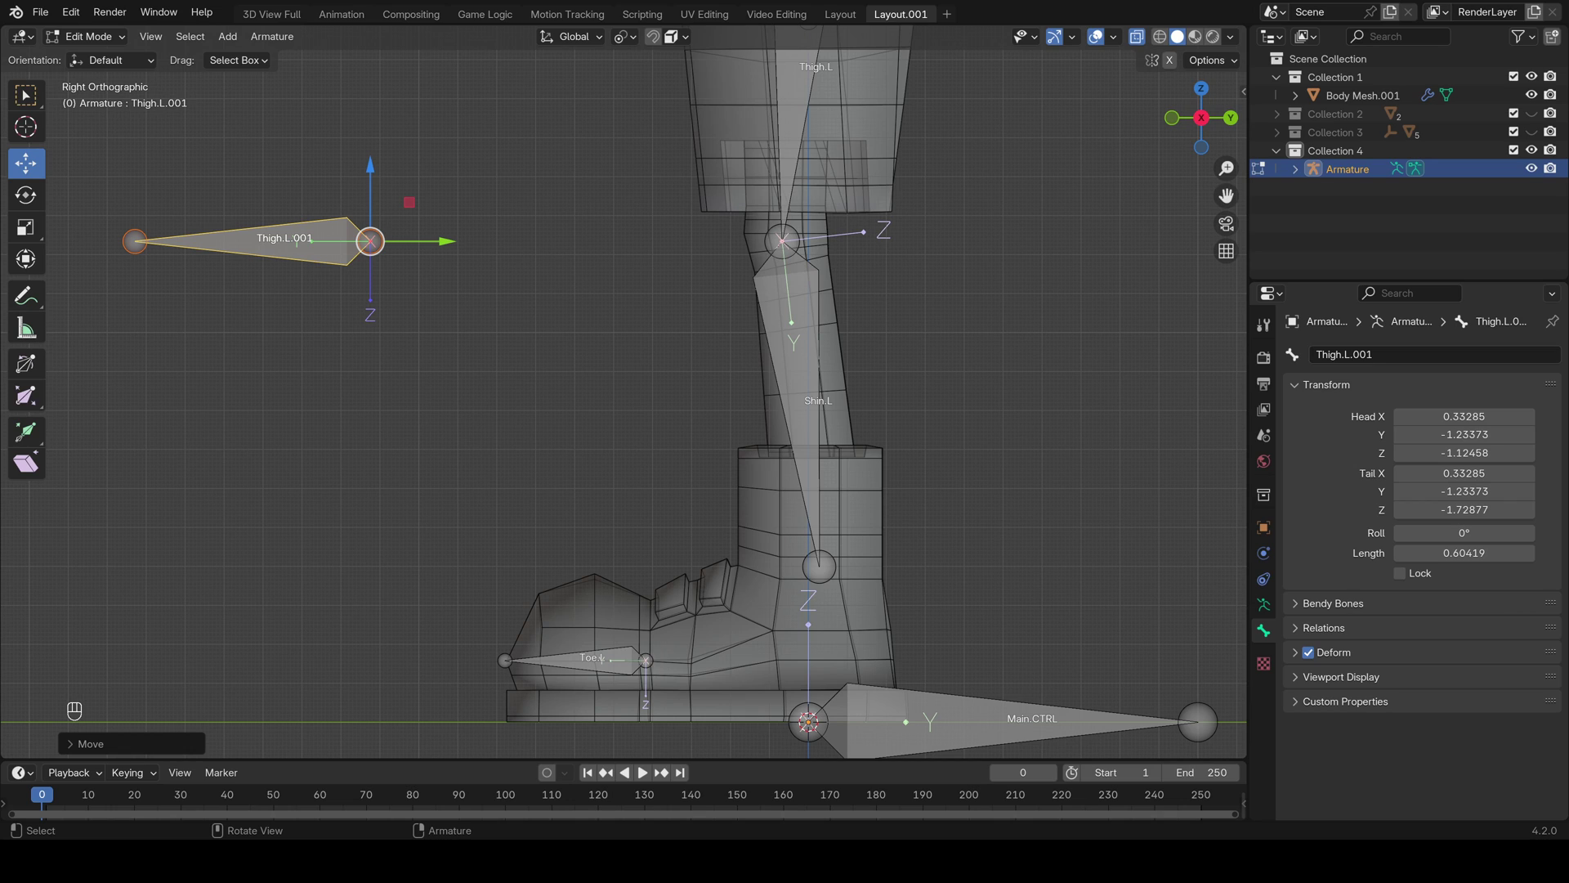
# Rename the detached bone in front of the knee as Knee.CTRL.L
pyautogui.press('F2')
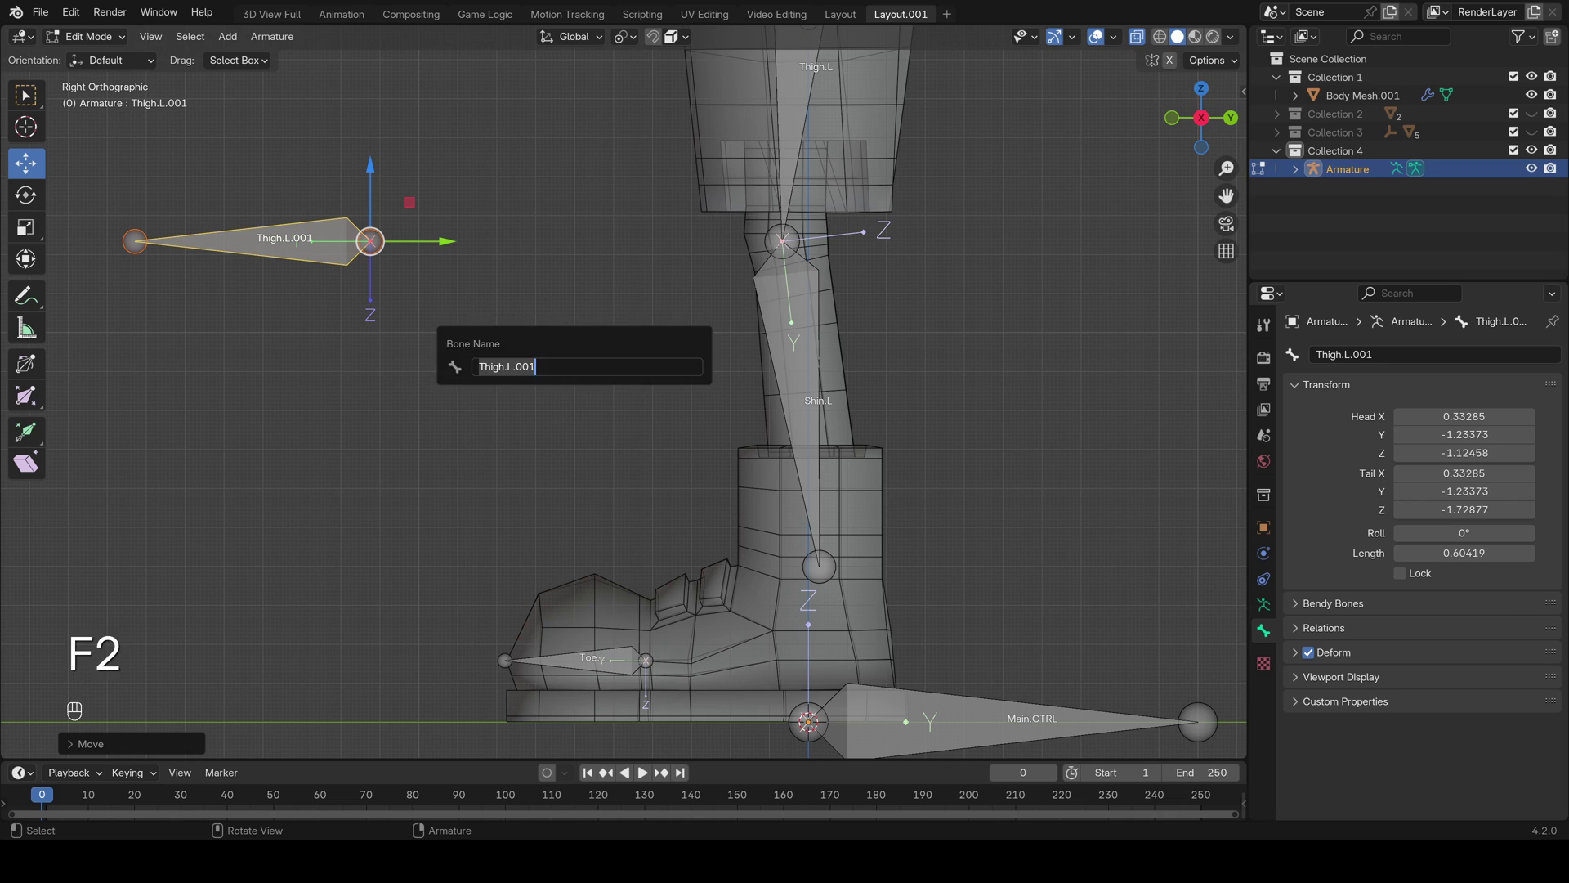
pyautogui.press('shift')
pyautogui.write('Knee.CTRL')
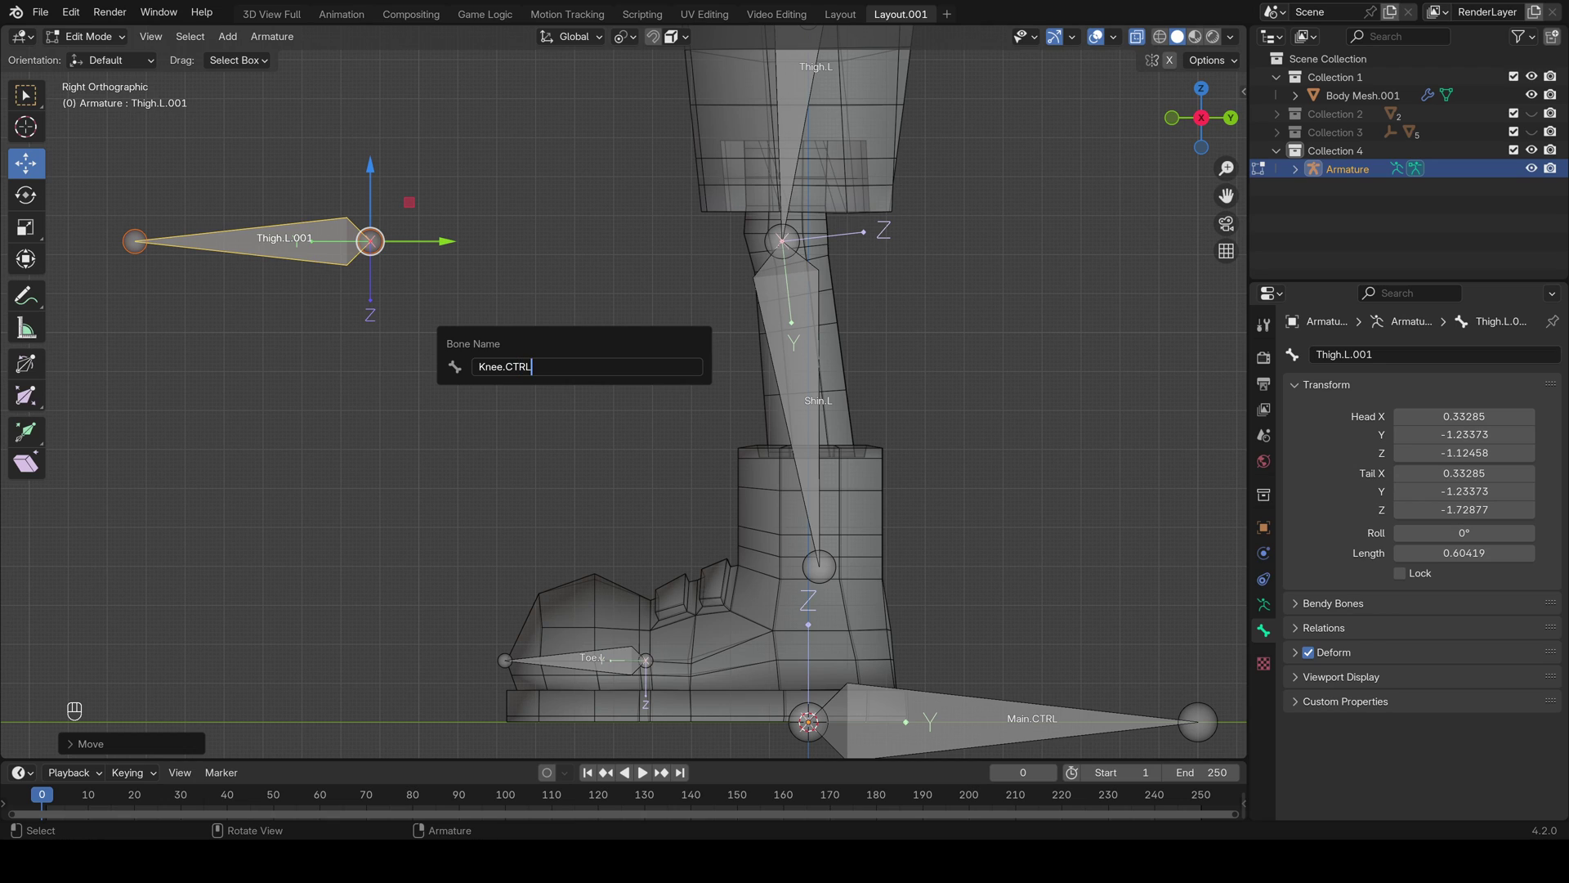
pyautogui.write('.L')
pyautogui.press('Return')
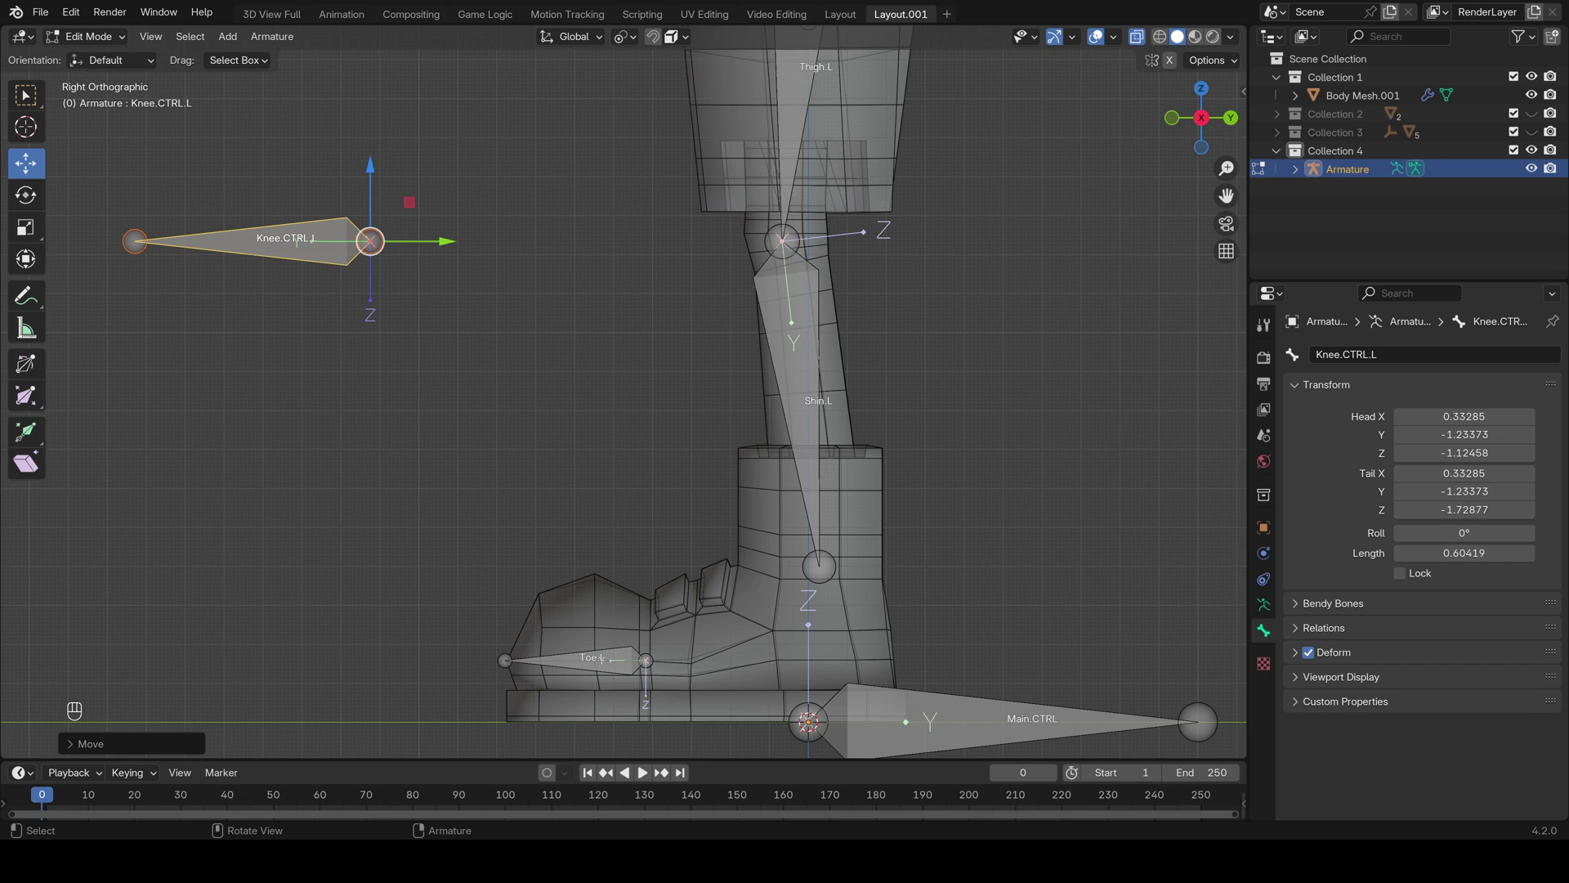
# Extrude a bone about 0.44 long from the Shin.L tail at the ankle, pointing forward along the global Y axis
pyautogui.click(819, 567)
pyautogui.keyDown('shift'); pyautogui.moveTo(819, 567); pyautogui.dragTo(813, 505, button='middle'); pyautogui.keyUp('shift')
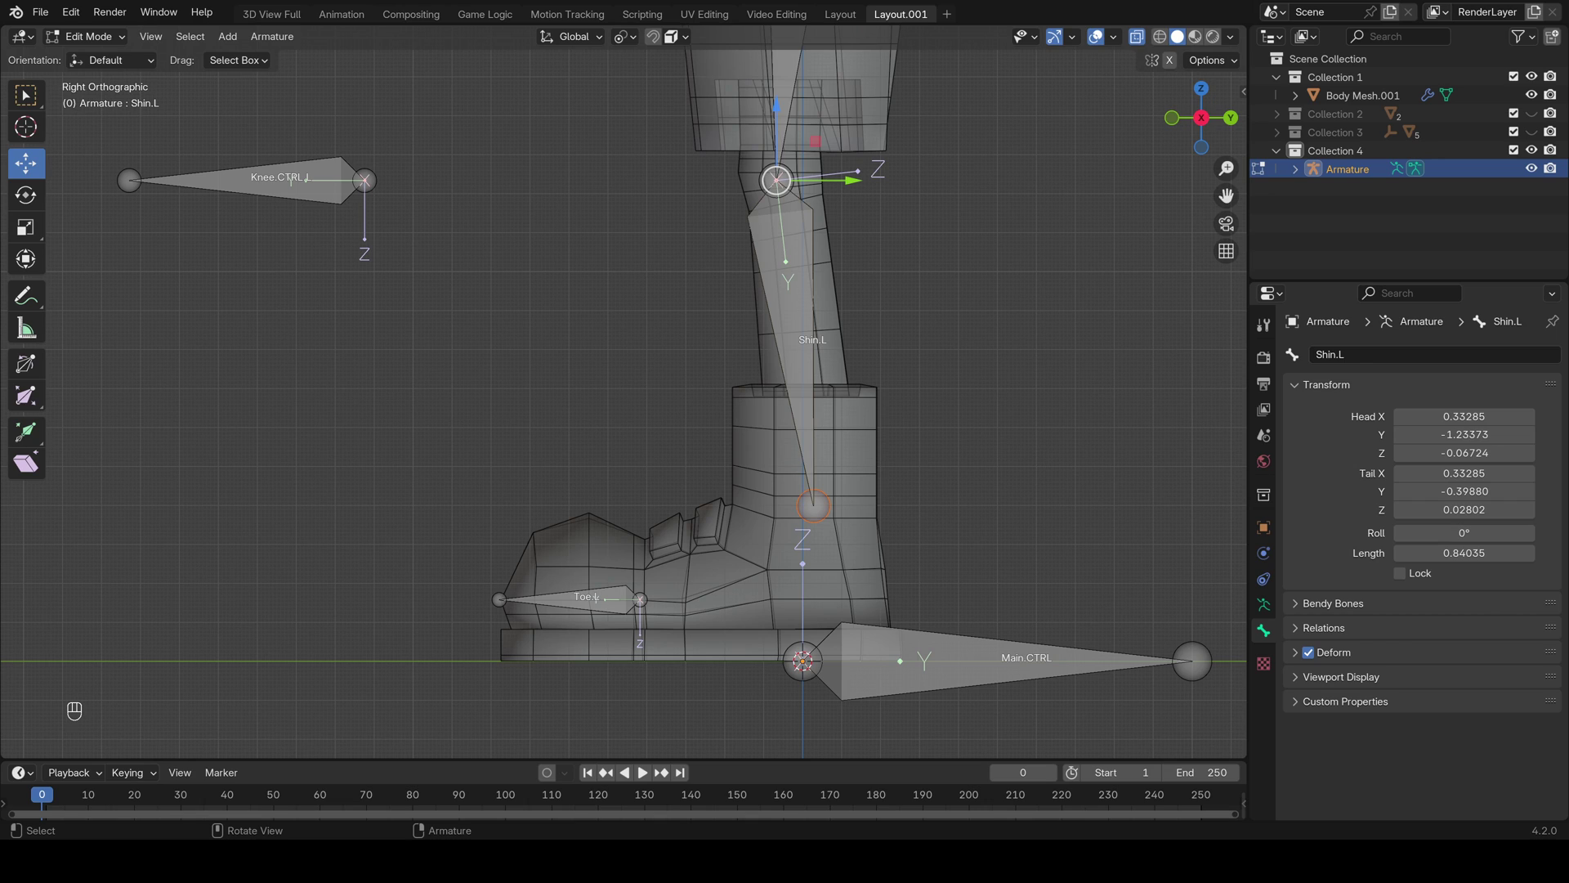
pyautogui.press('e')
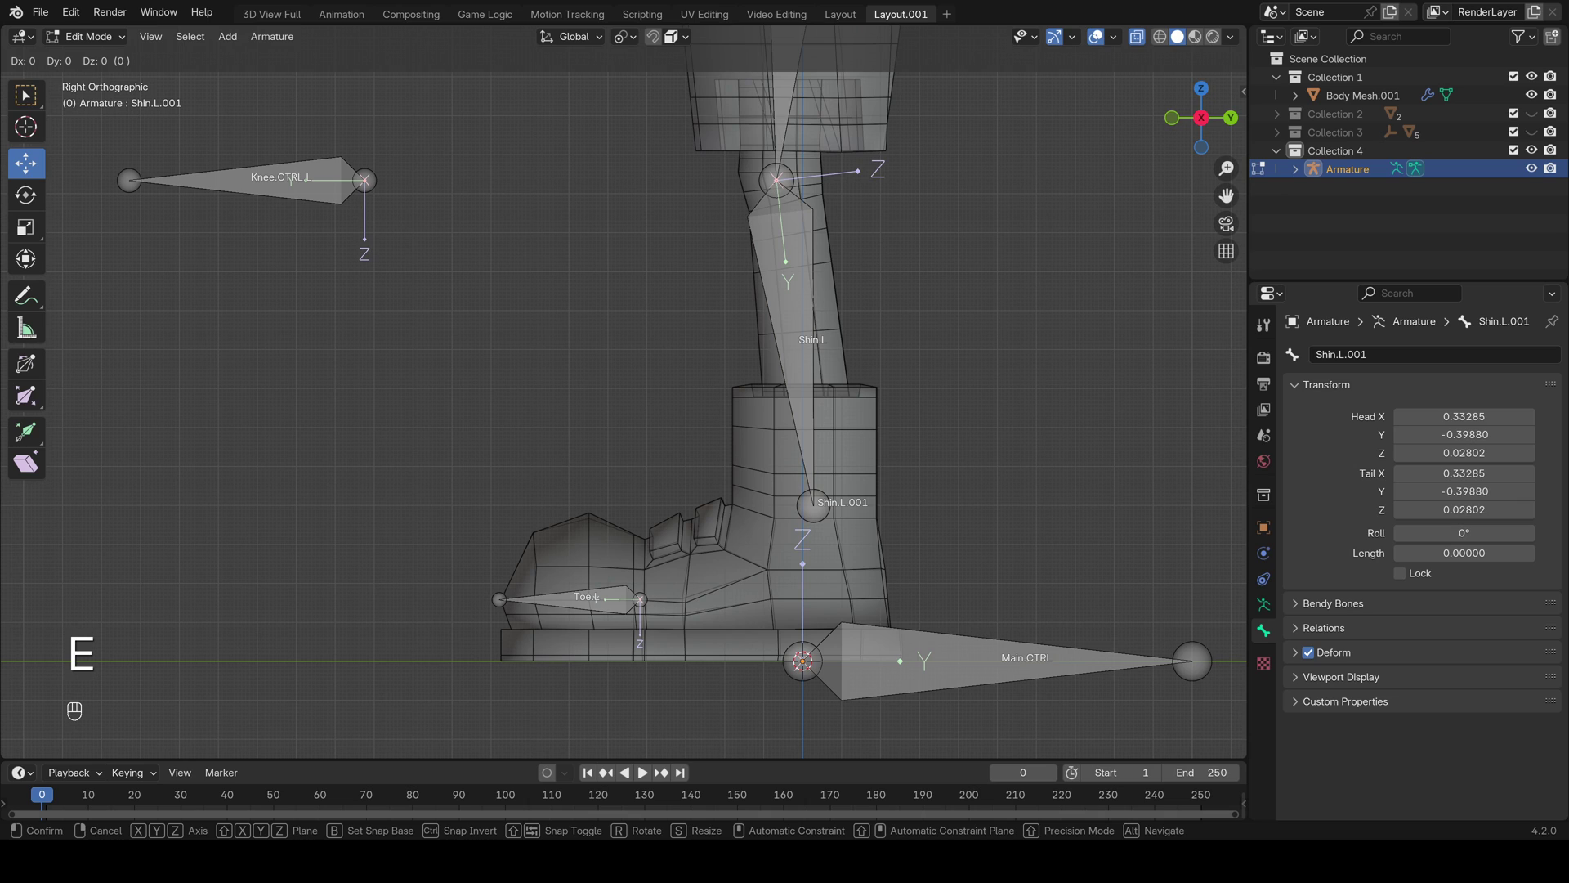
pyautogui.press('y')
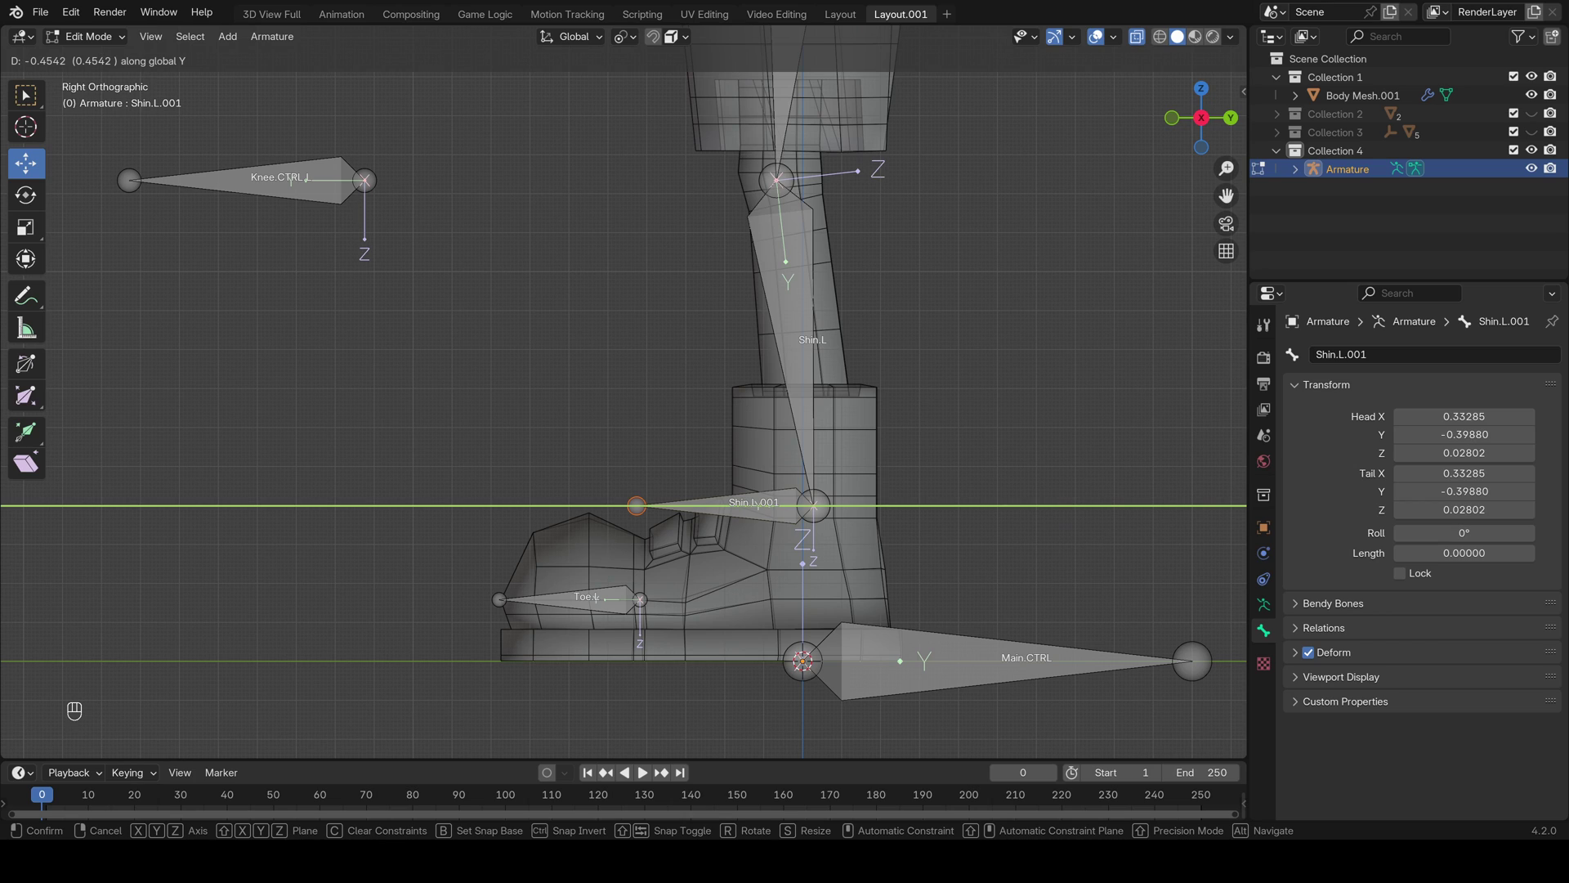
pyautogui.press('Return')
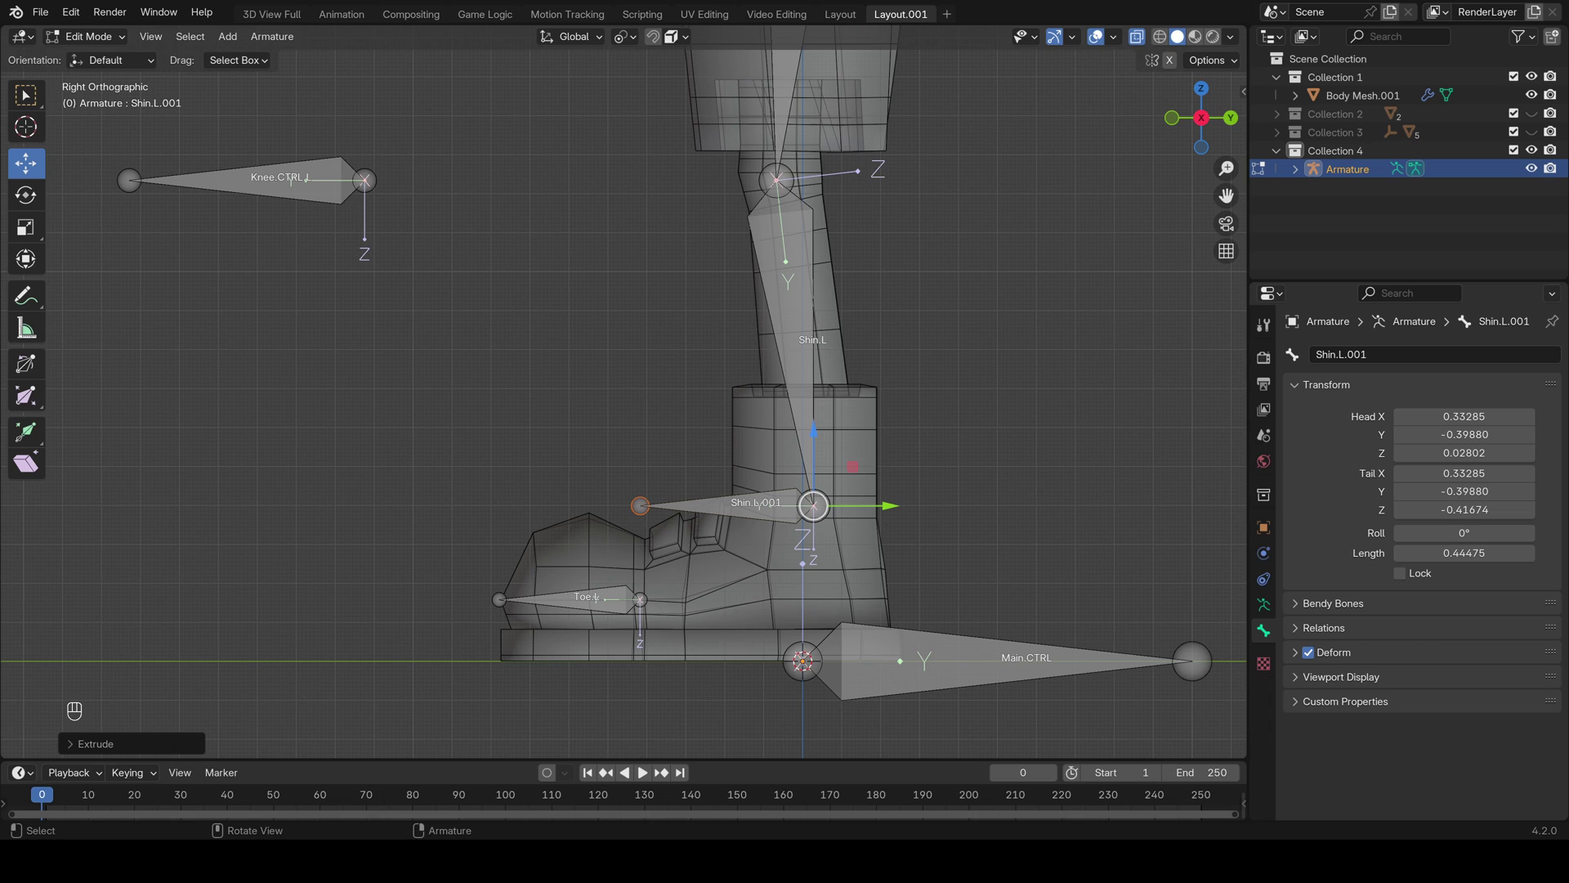
# Rename the bone extruded from the ankle as Foot.L and clear its parent
pyautogui.click(727, 506)
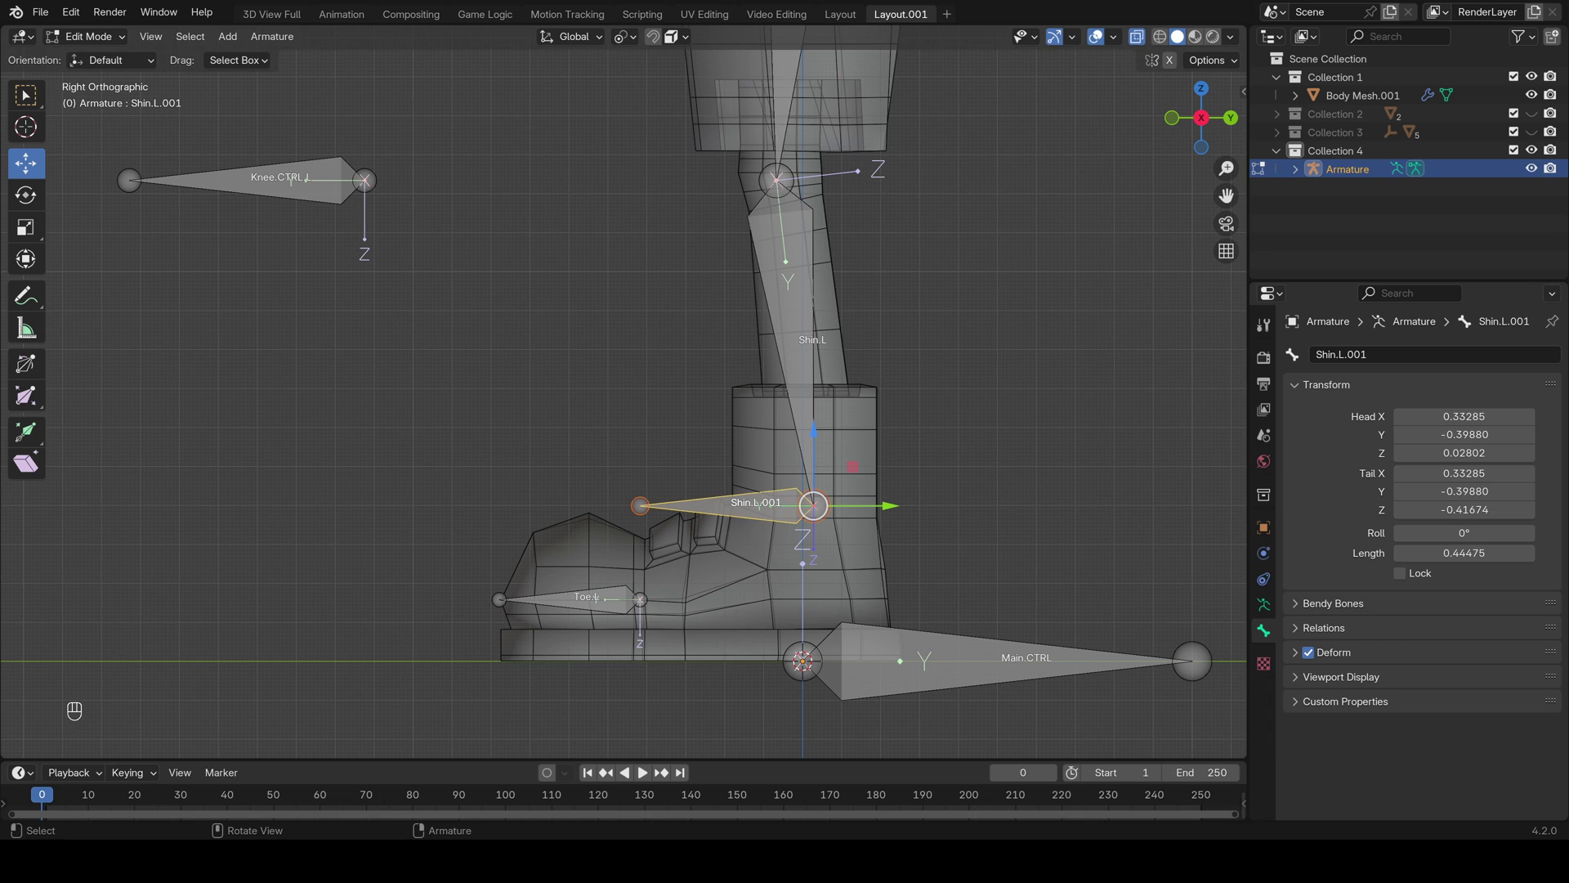
pyautogui.press('F2')
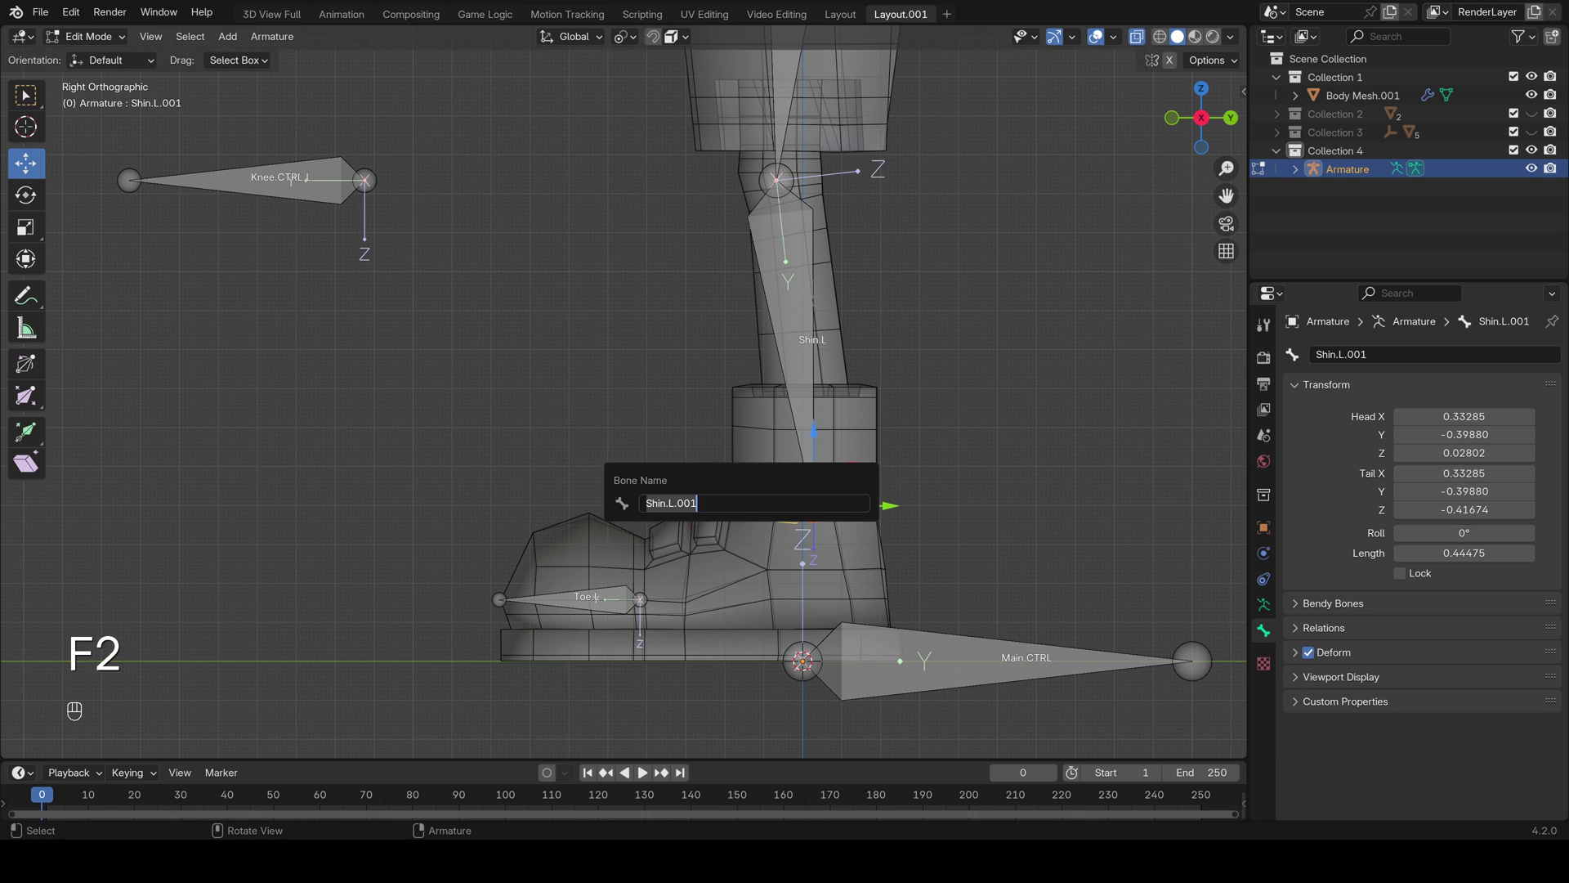
pyautogui.write('Foot.L')
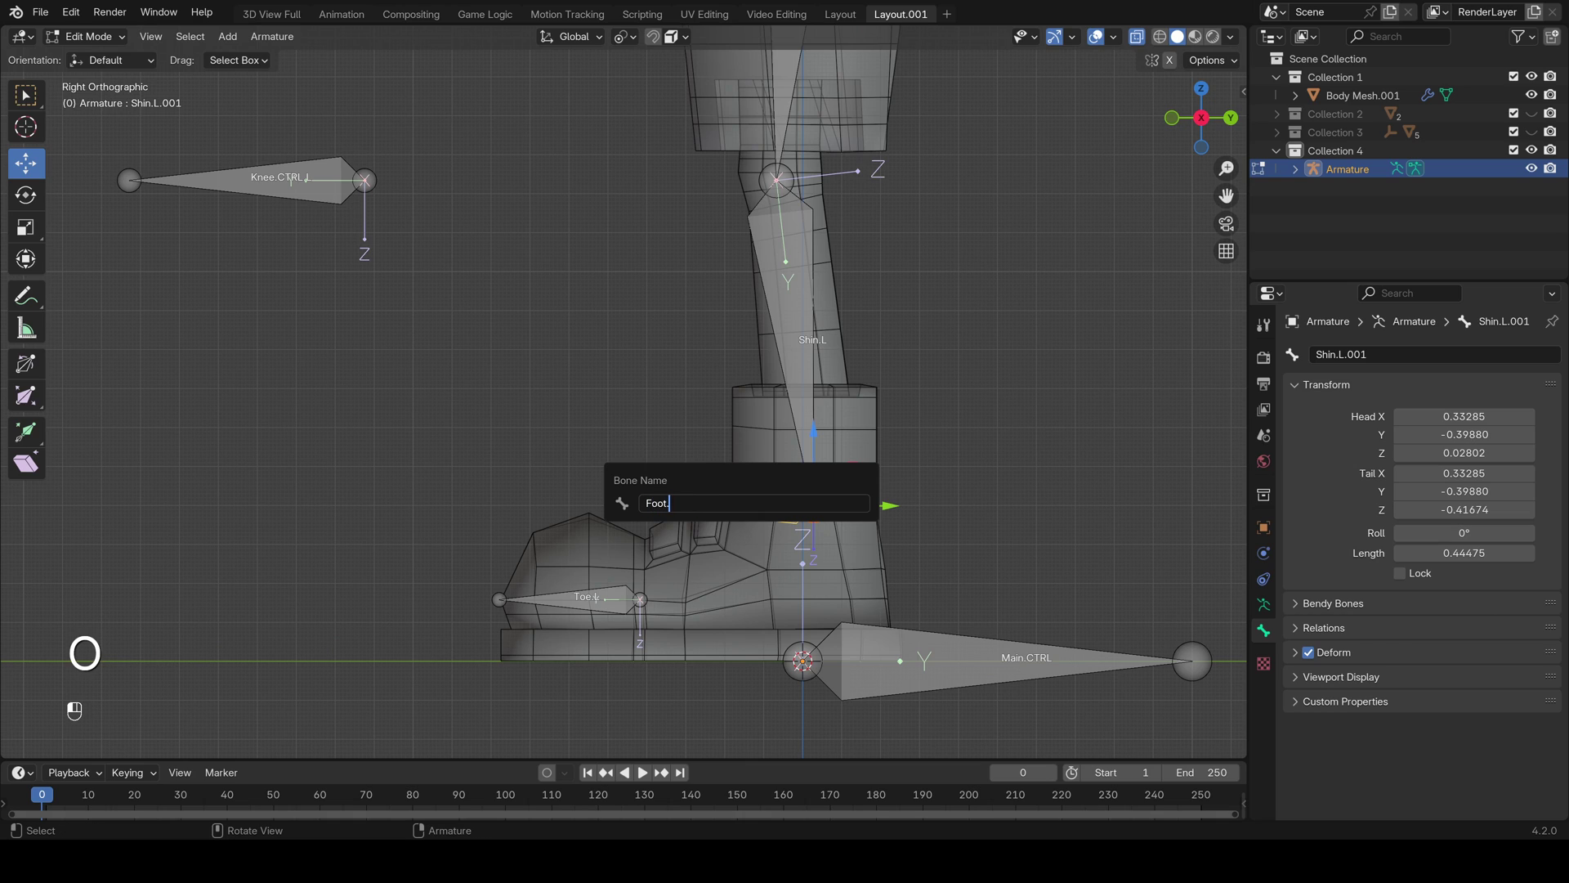
pyautogui.press('Return')
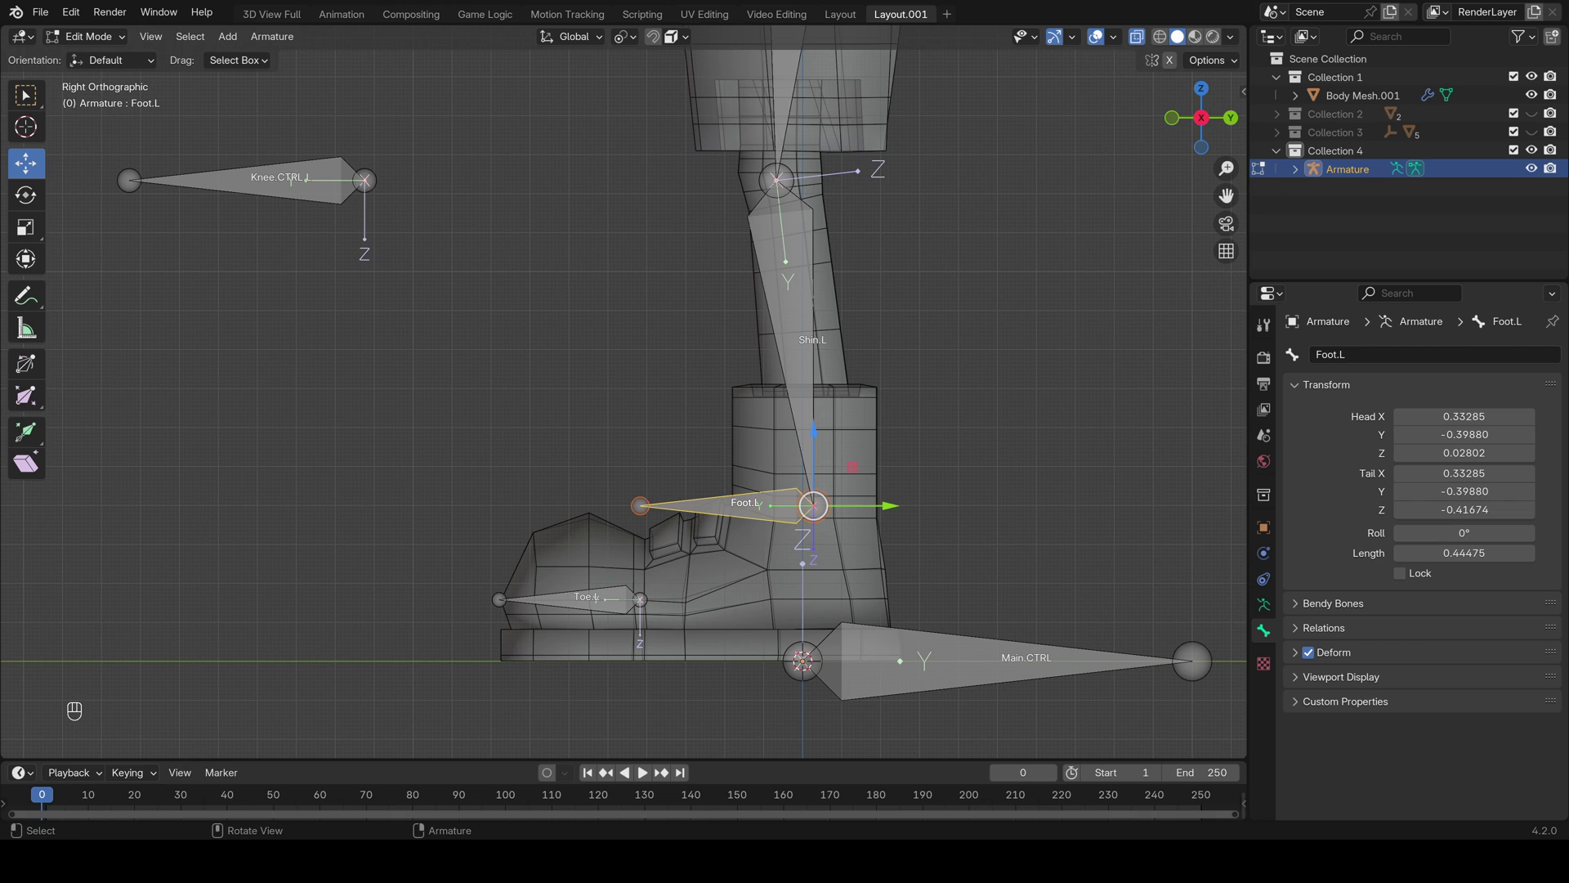
pyautogui.hotkey('alt', 'p')
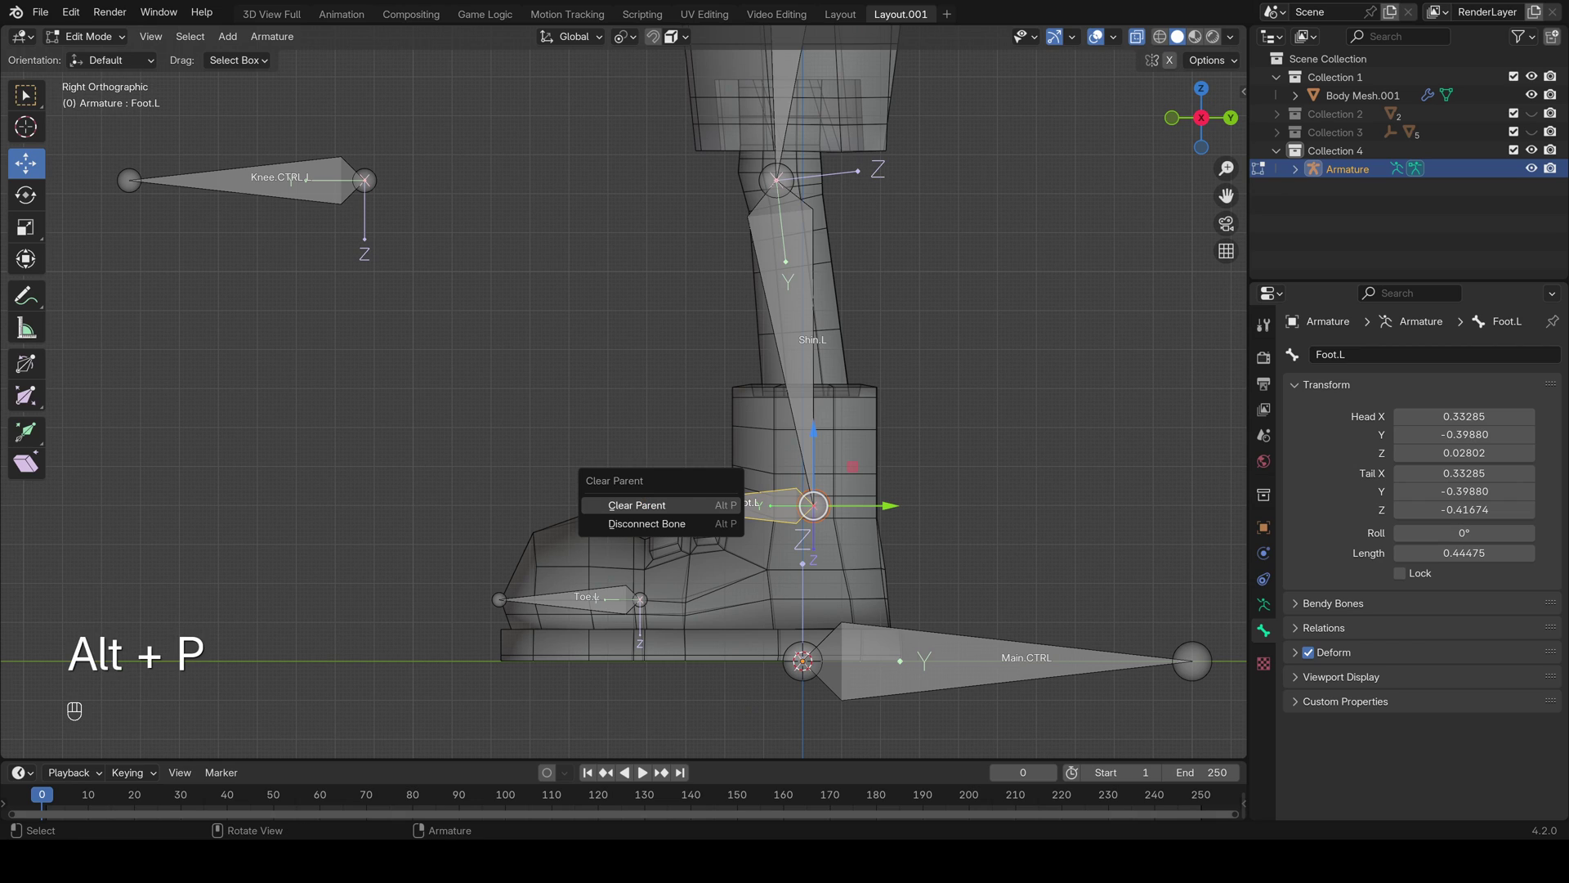
pyautogui.click(676, 505)
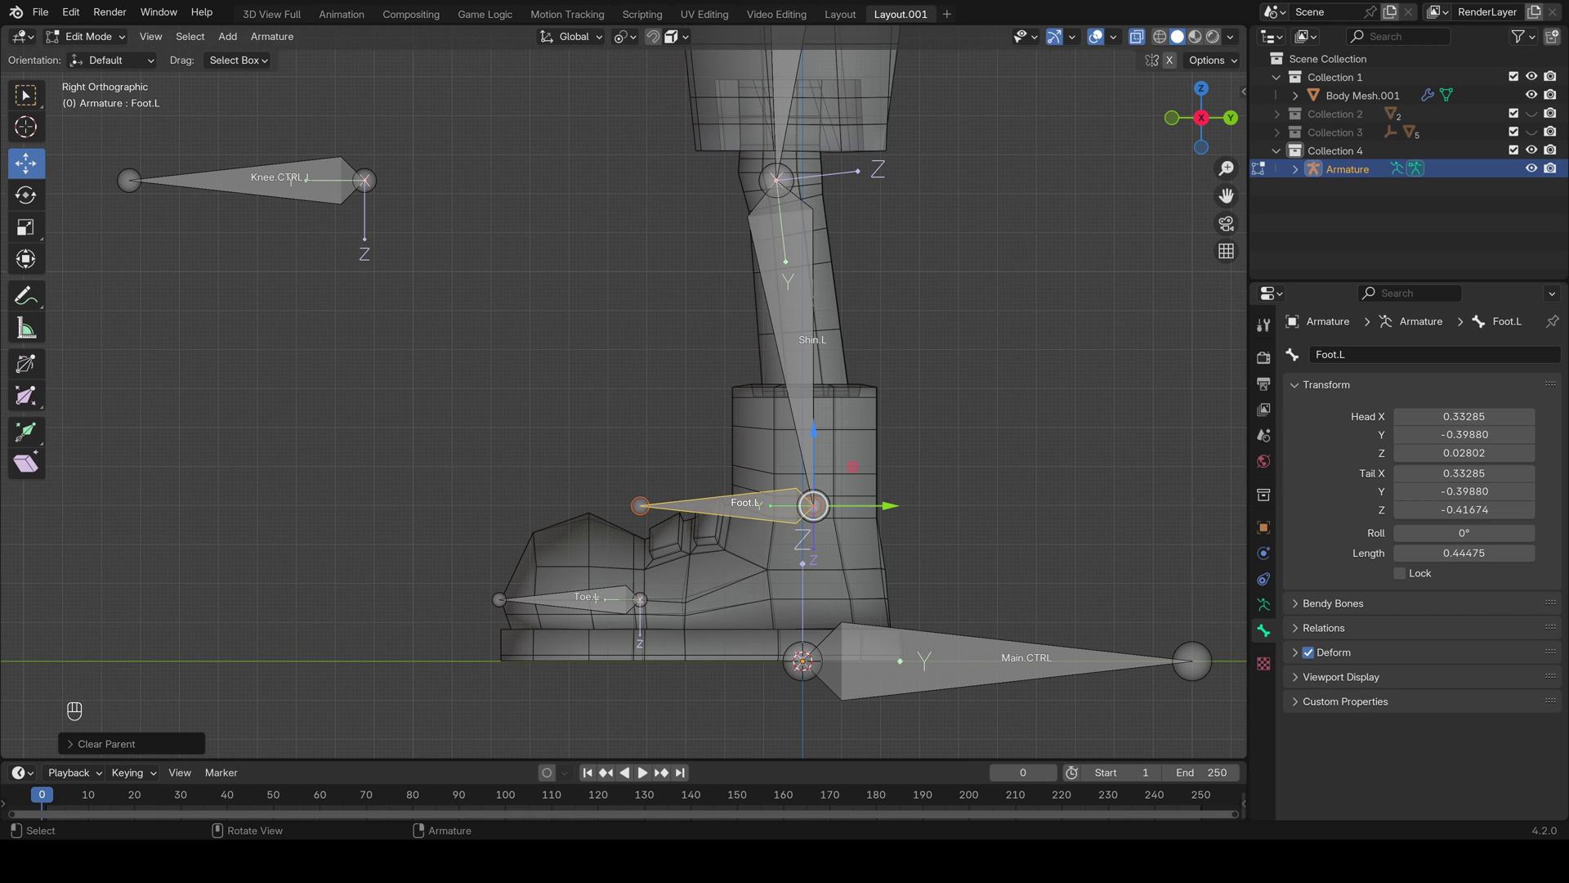
# Extrude a bone about 0.69 long from the head of Toe.L, running backward and down to ground level behind the heel
pyautogui.click(640, 599)
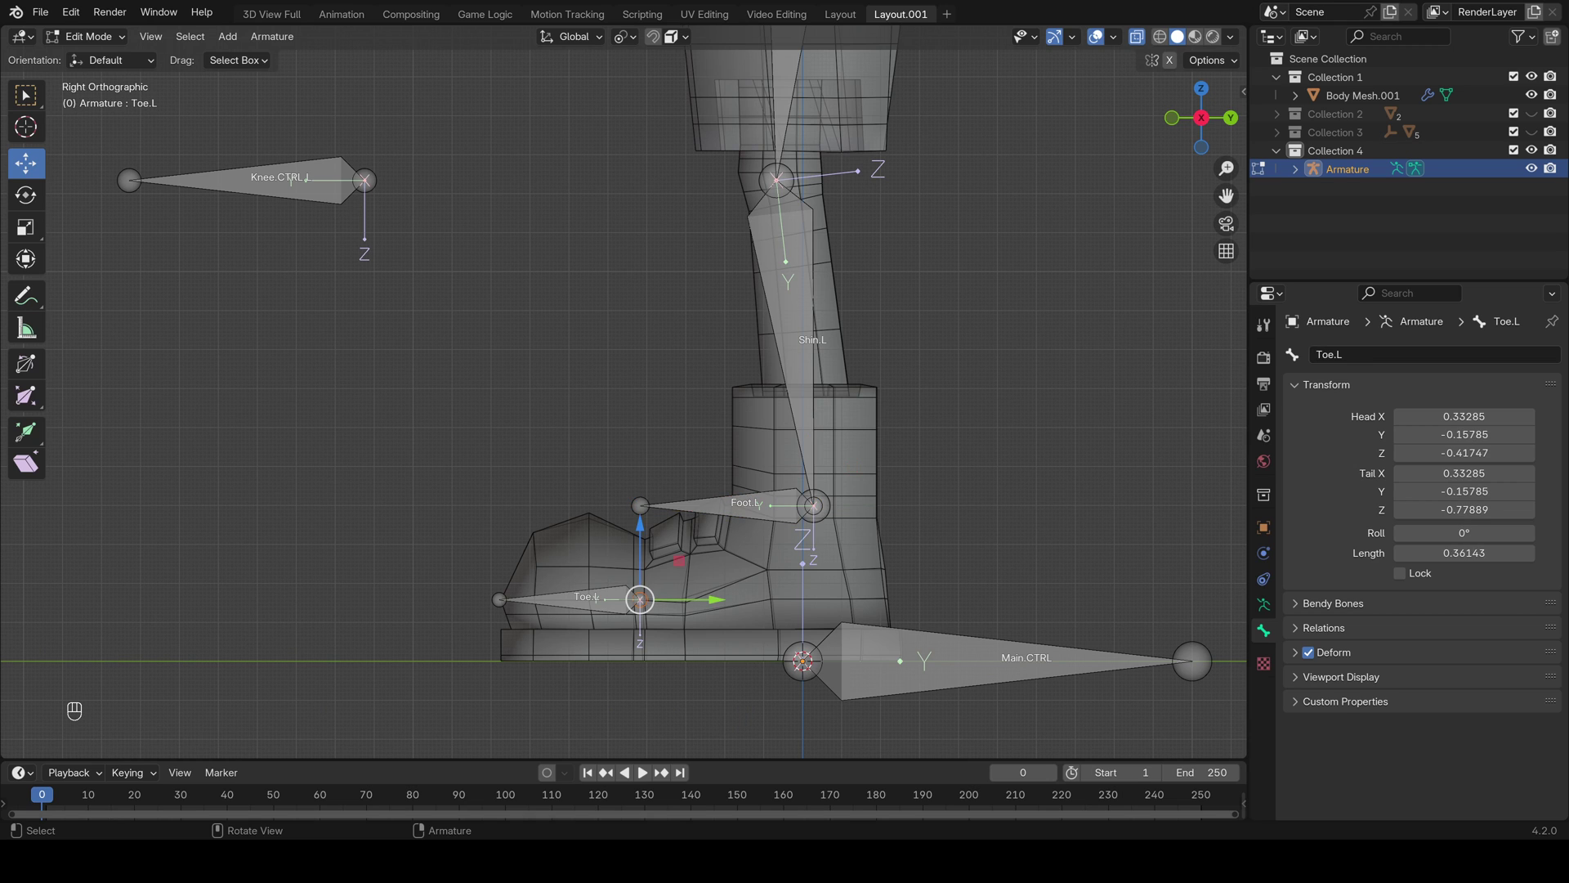
pyautogui.scroll(-3, 640, 600)
pyautogui.scroll(6, 640, 600)
pyautogui.keyDown('shift'); pyautogui.moveTo(640, 600); pyautogui.dragTo(511, 299, button='middle'); pyautogui.keyUp('shift')
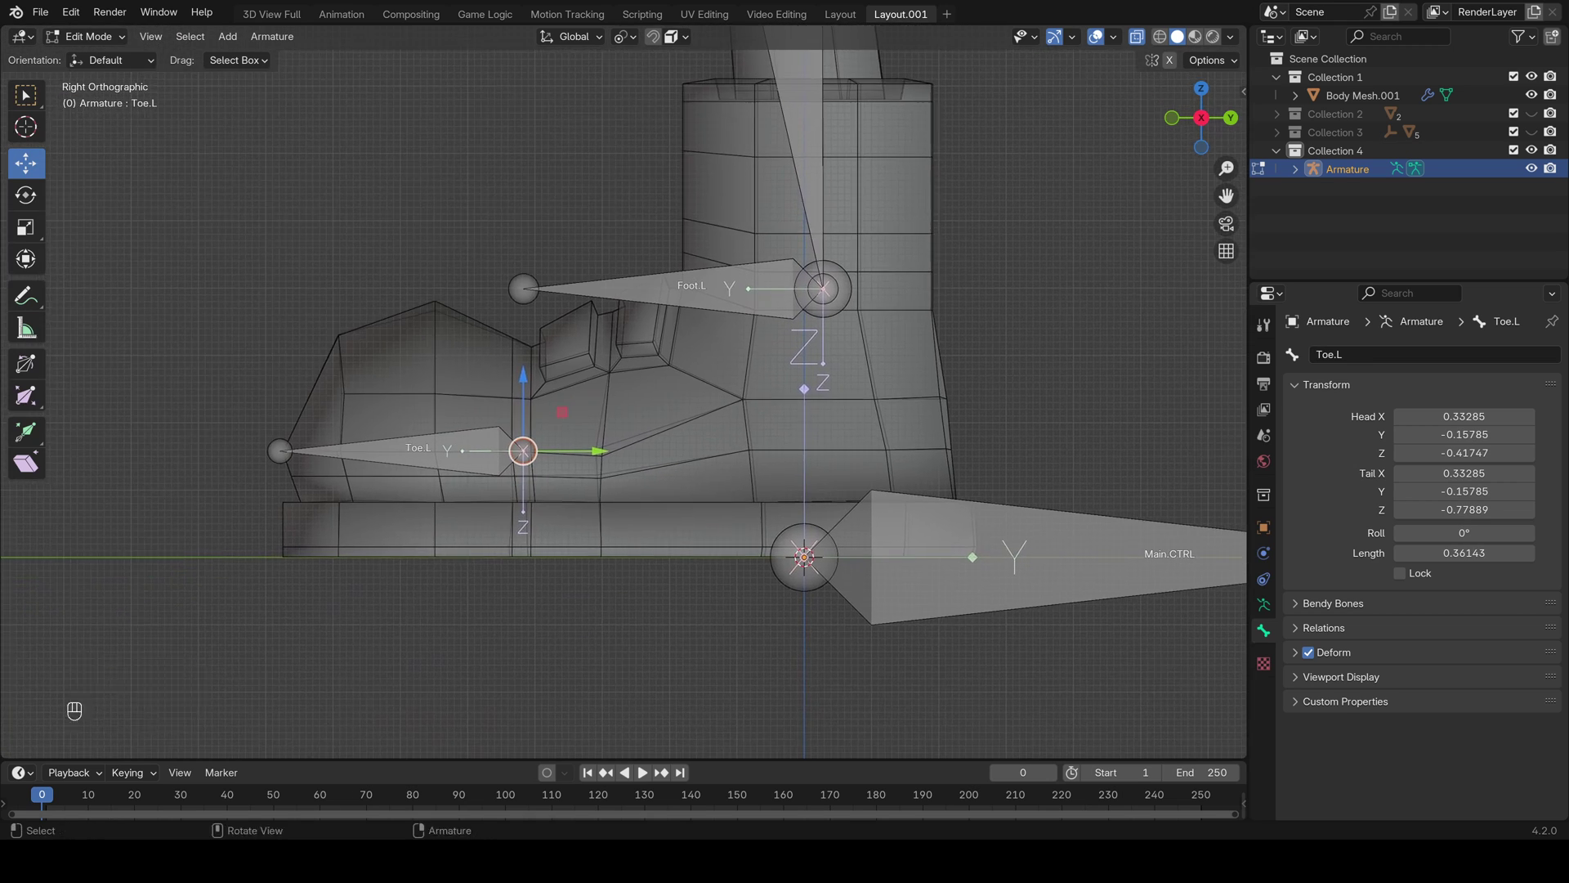
pyautogui.scroll(3, 624, 392)
pyautogui.scroll(-1, 623, 392)
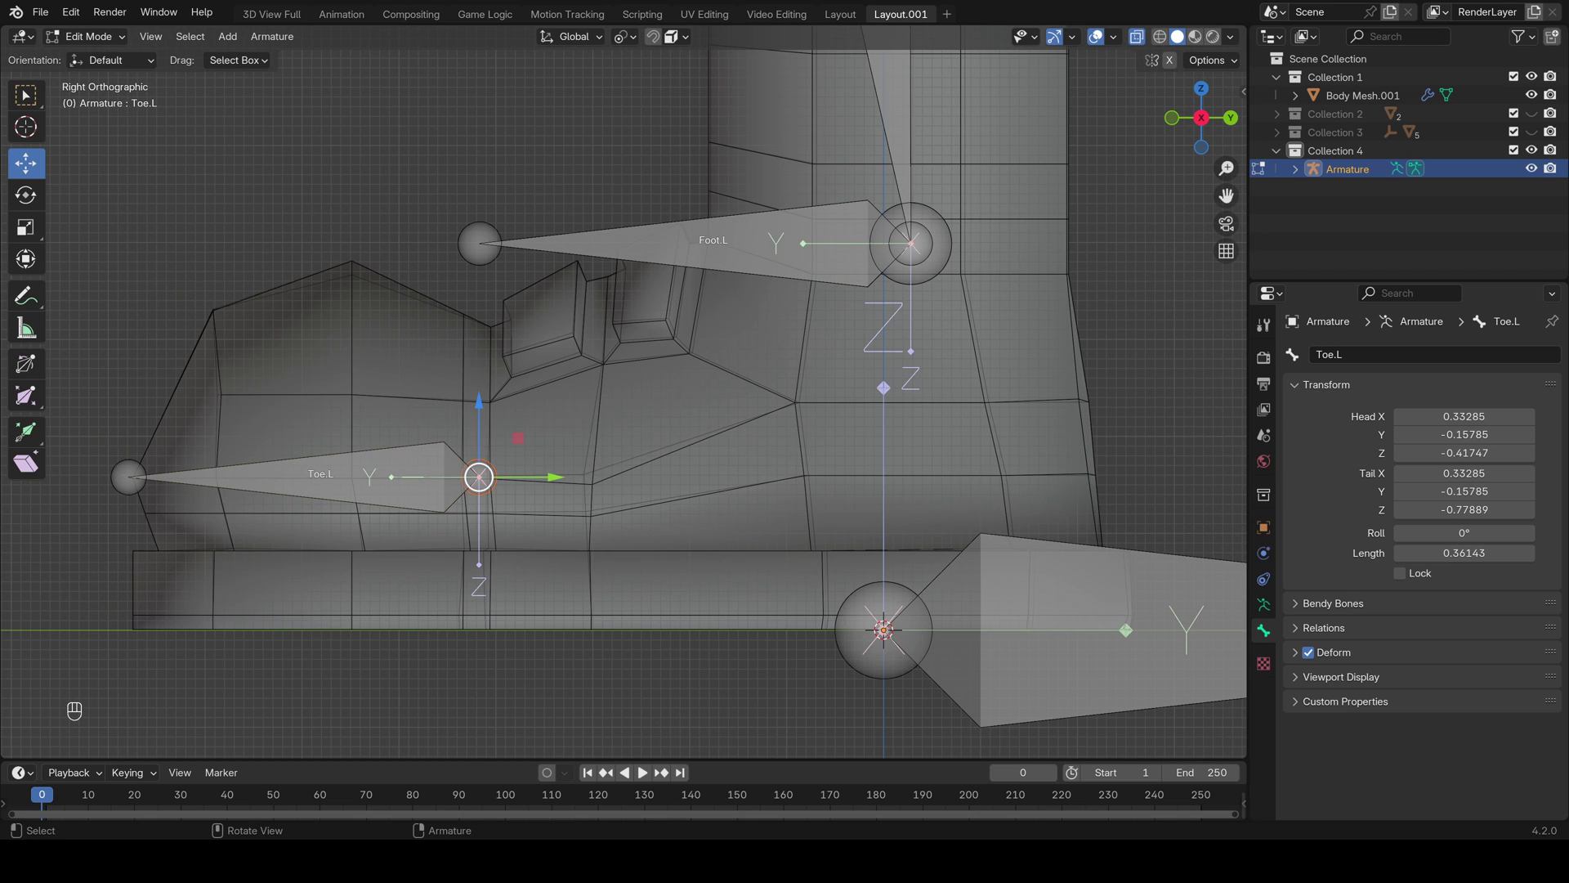
pyautogui.press('e')
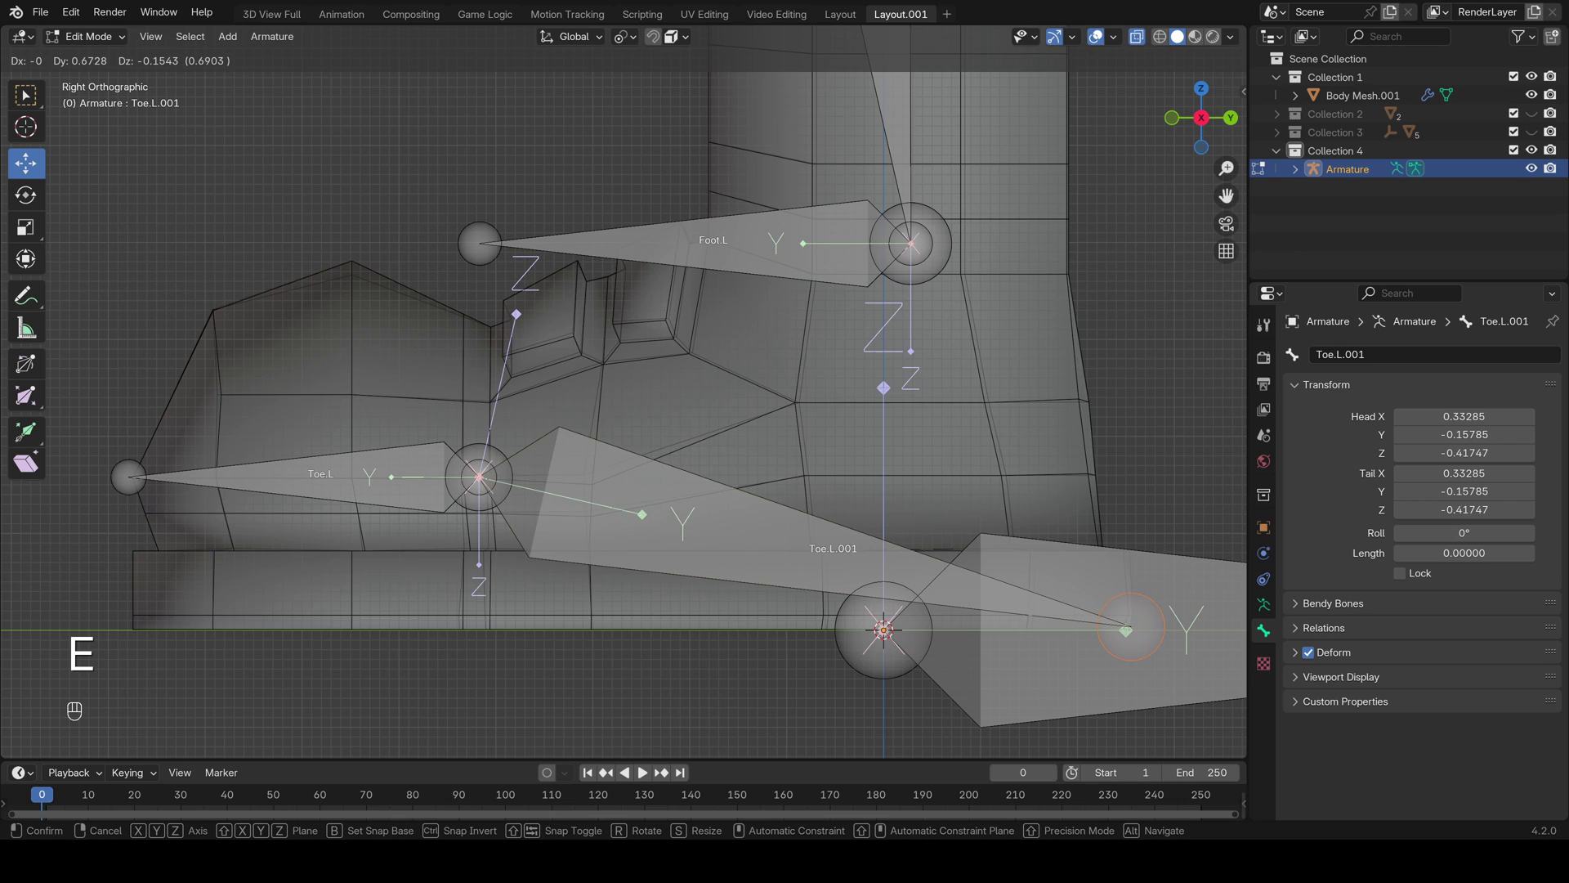
pyautogui.click(1128, 629)
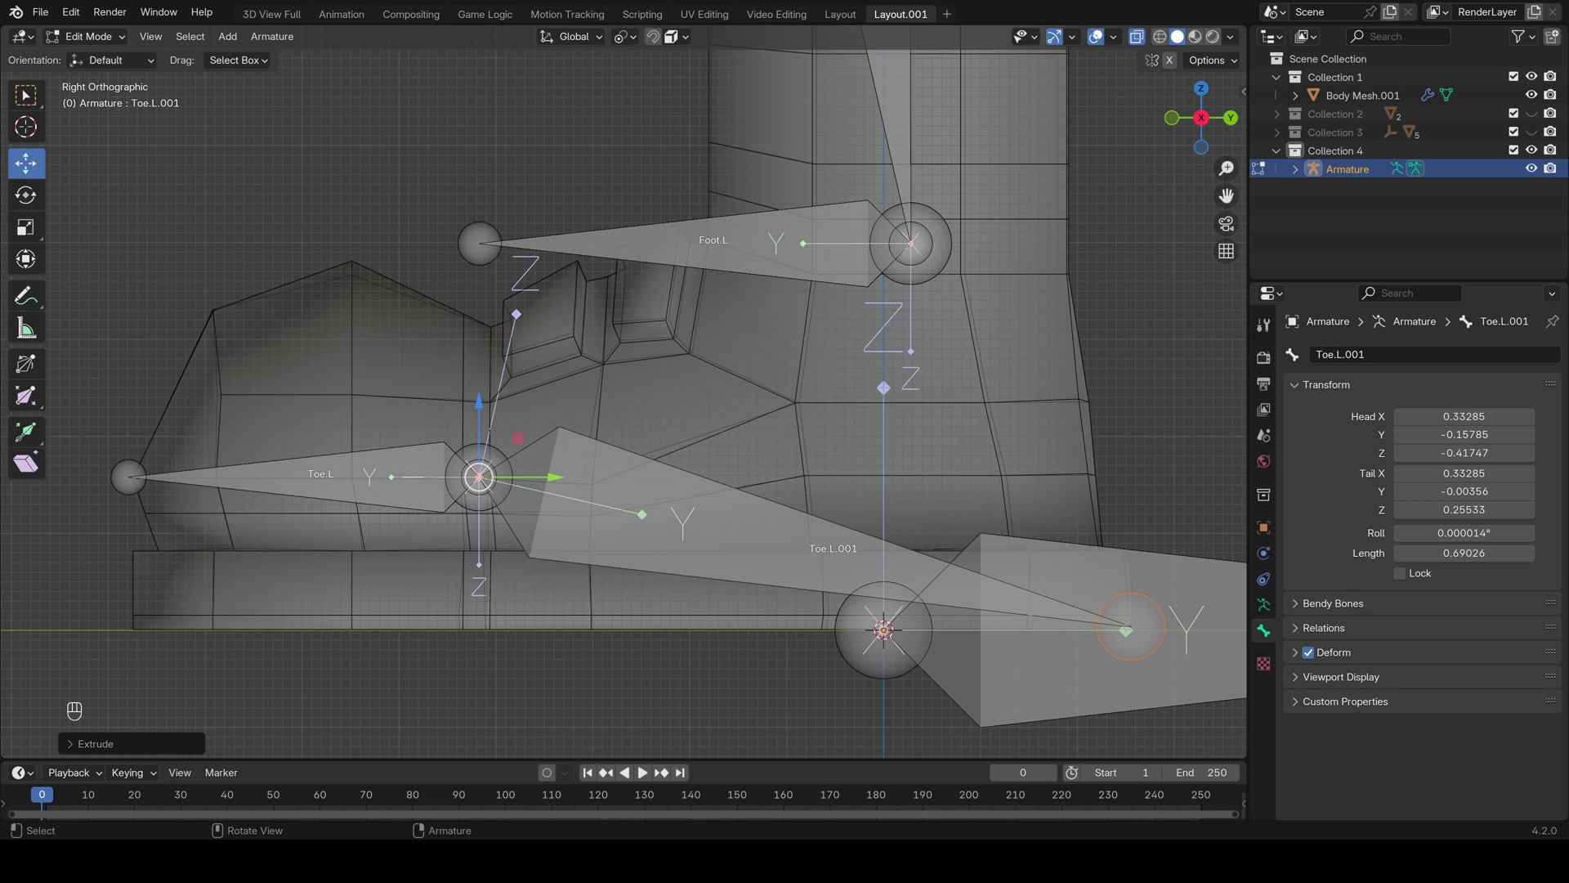
# Rename the bone running backward from the Toe.L head as Rocker.L and clear its parent
pyautogui.click(785, 546)
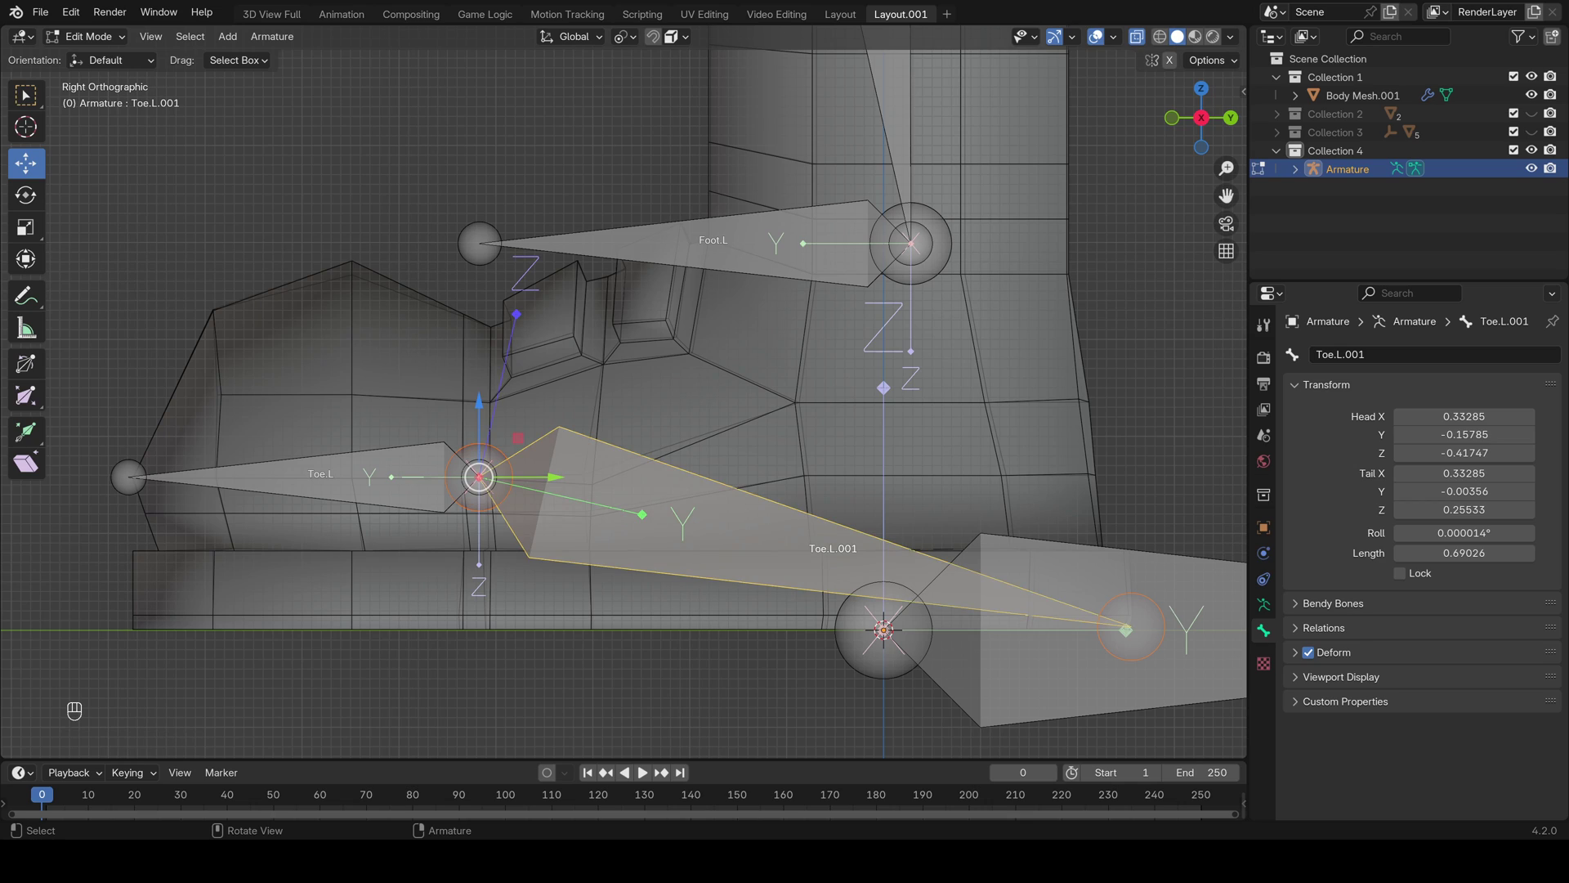
pyautogui.press('F2')
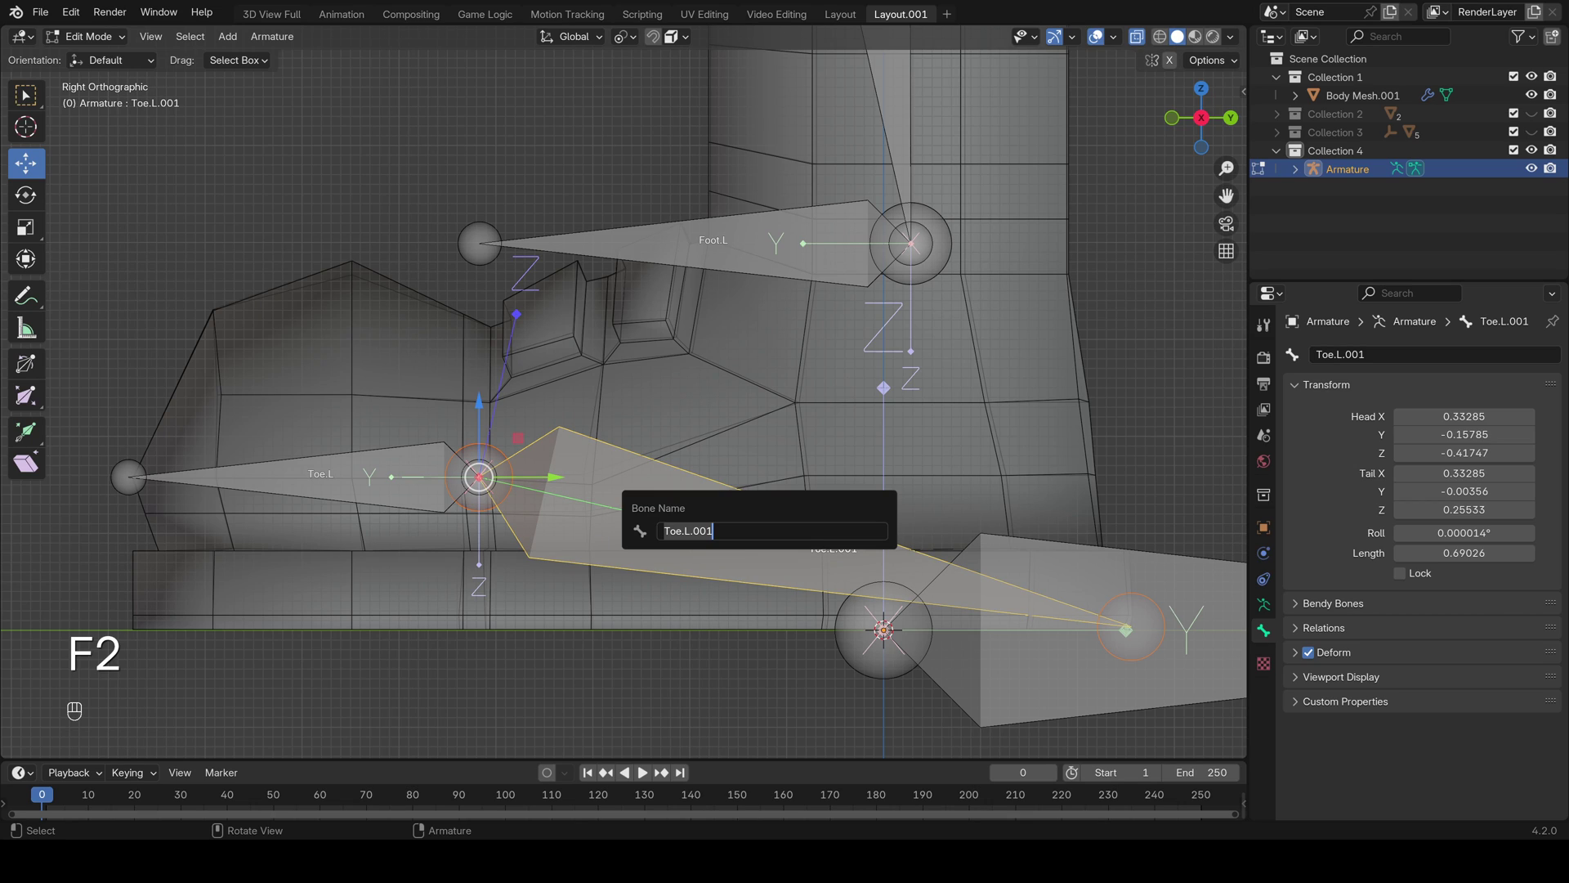
pyautogui.write('Rocker.L')
pyautogui.press('Return')
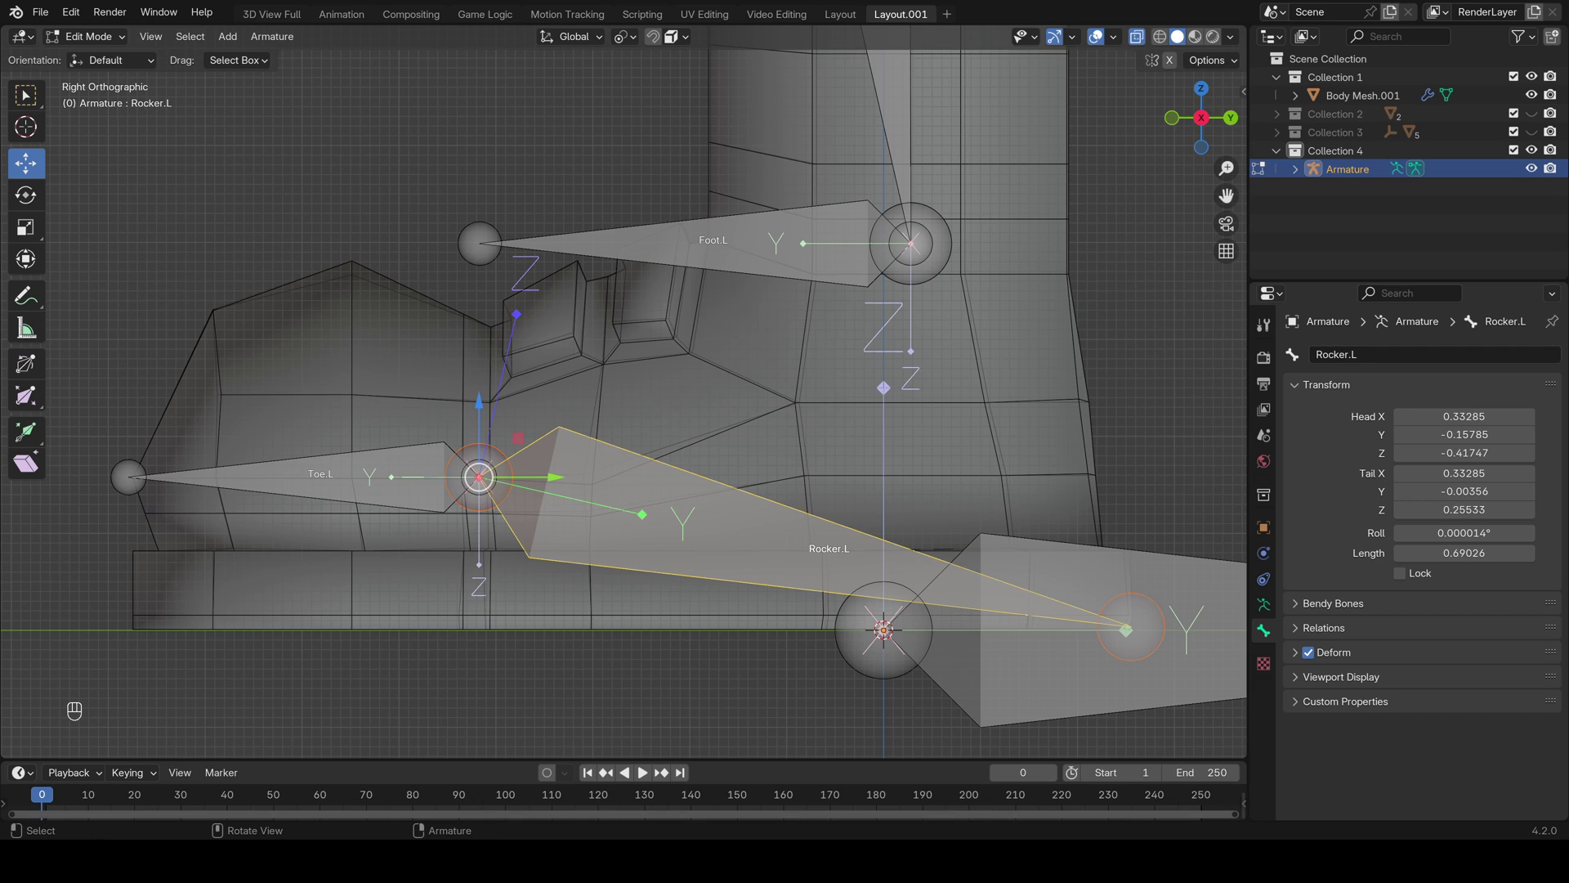
pyautogui.keyDown('shift'); pyautogui.moveTo(622, 392); pyautogui.dragTo(482, 289, button='middle'); pyautogui.keyUp('shift')
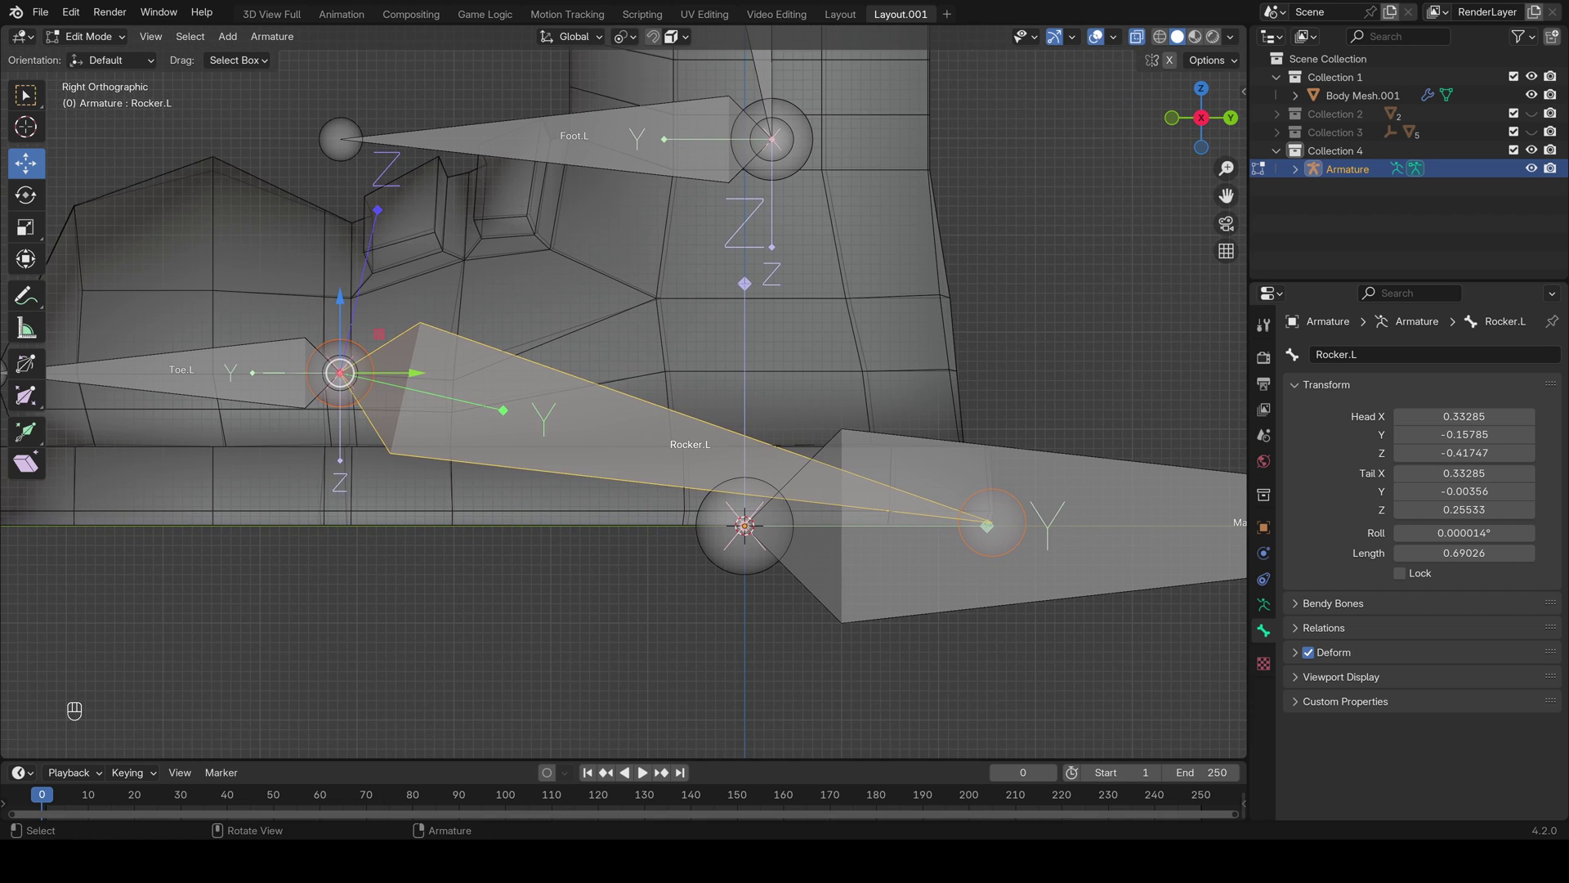
pyautogui.hotkey('alt', 'p')
pyautogui.click(523, 436)
# Extrude a bone about 0.30 long from the Rocker.L tail behind the heel, pointing straight up along the global Z axis
pyautogui.click(992, 523)
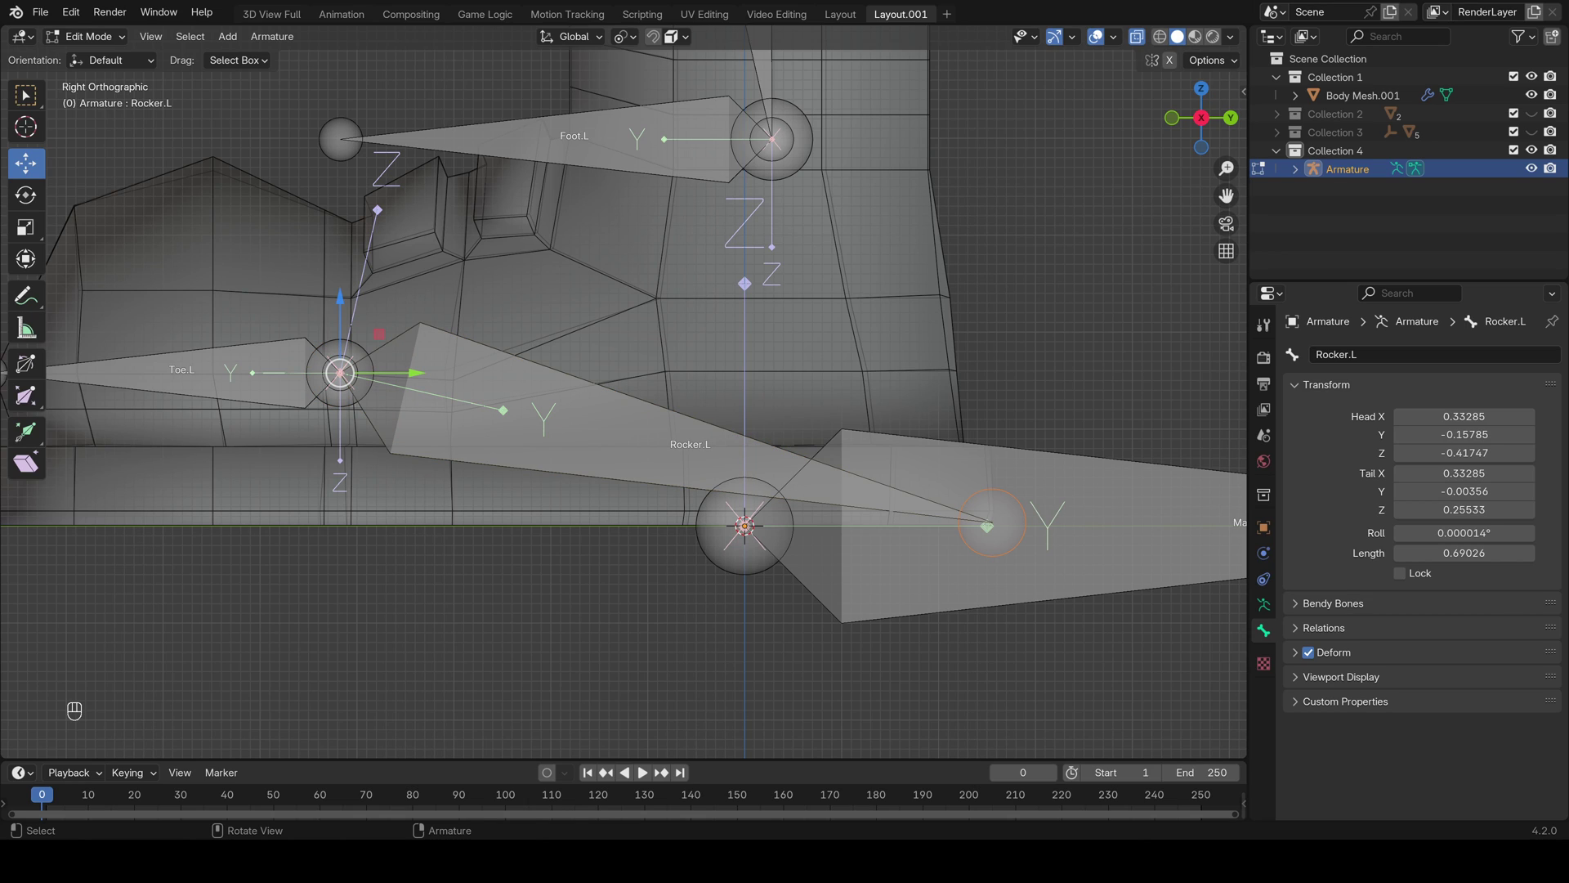
pyautogui.press('e')
pyautogui.press('z')
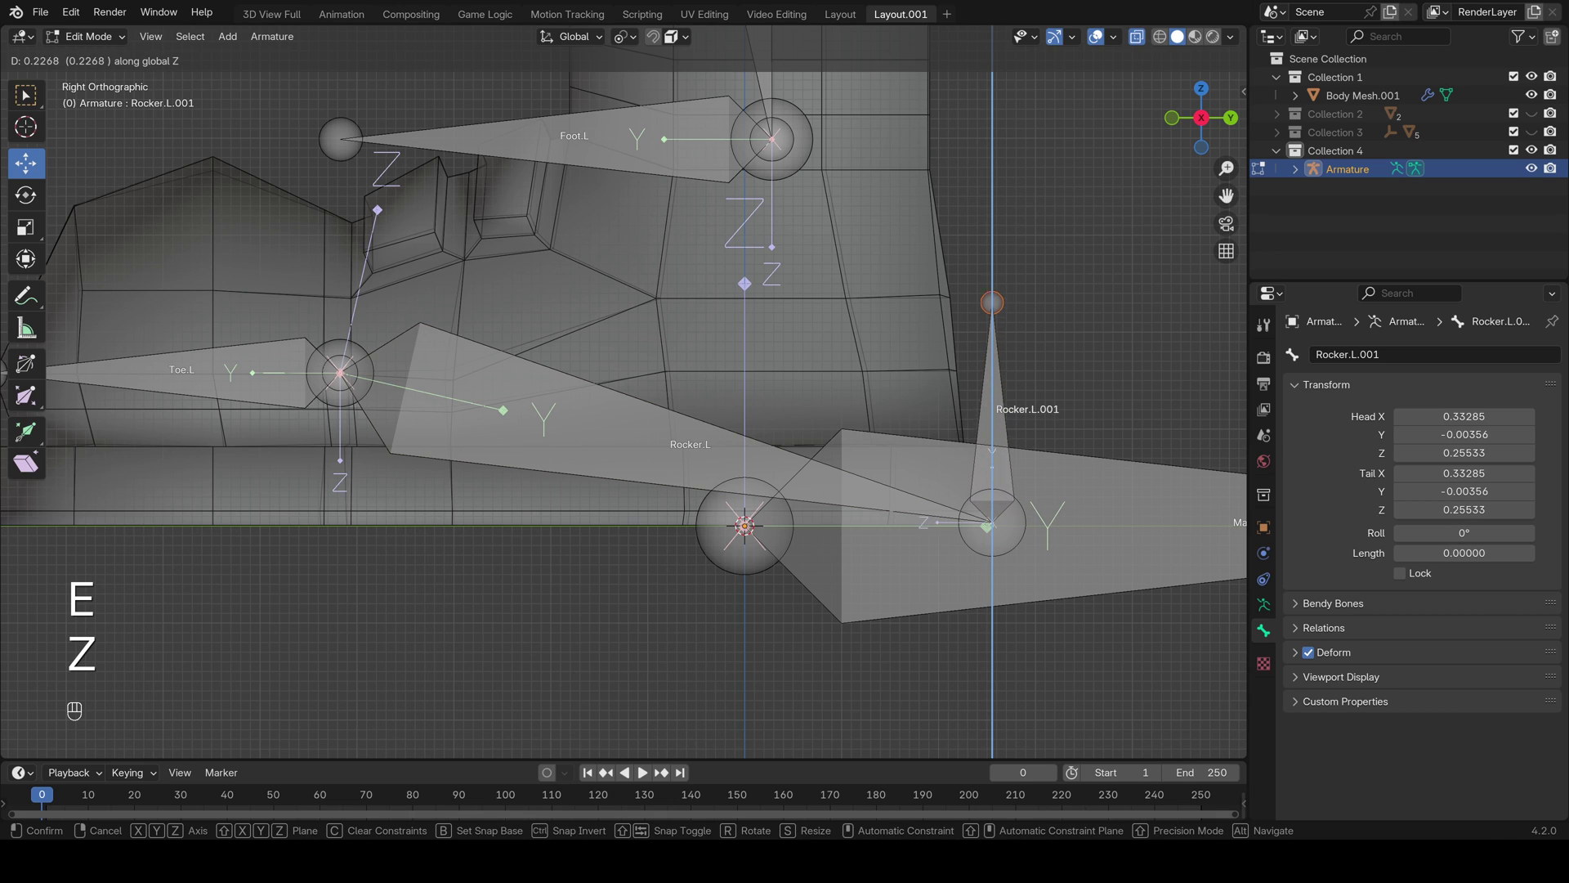
pyautogui.click(992, 228)
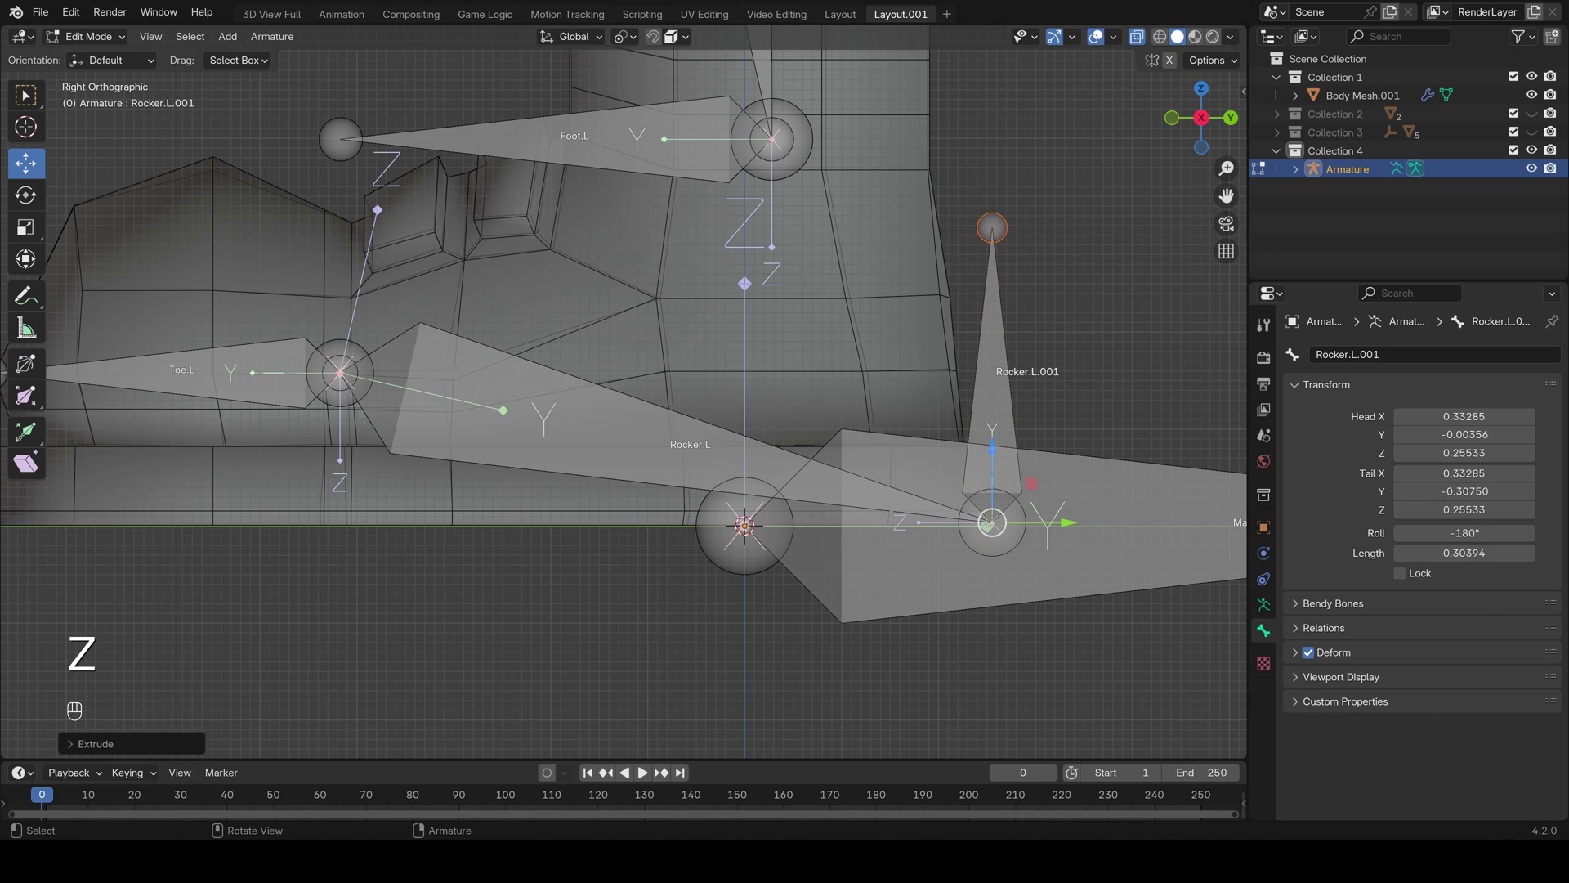
# Rename the upright bone extruded from the Rocker.L tail as Parent.Rocker.L
pyautogui.click(993, 385)
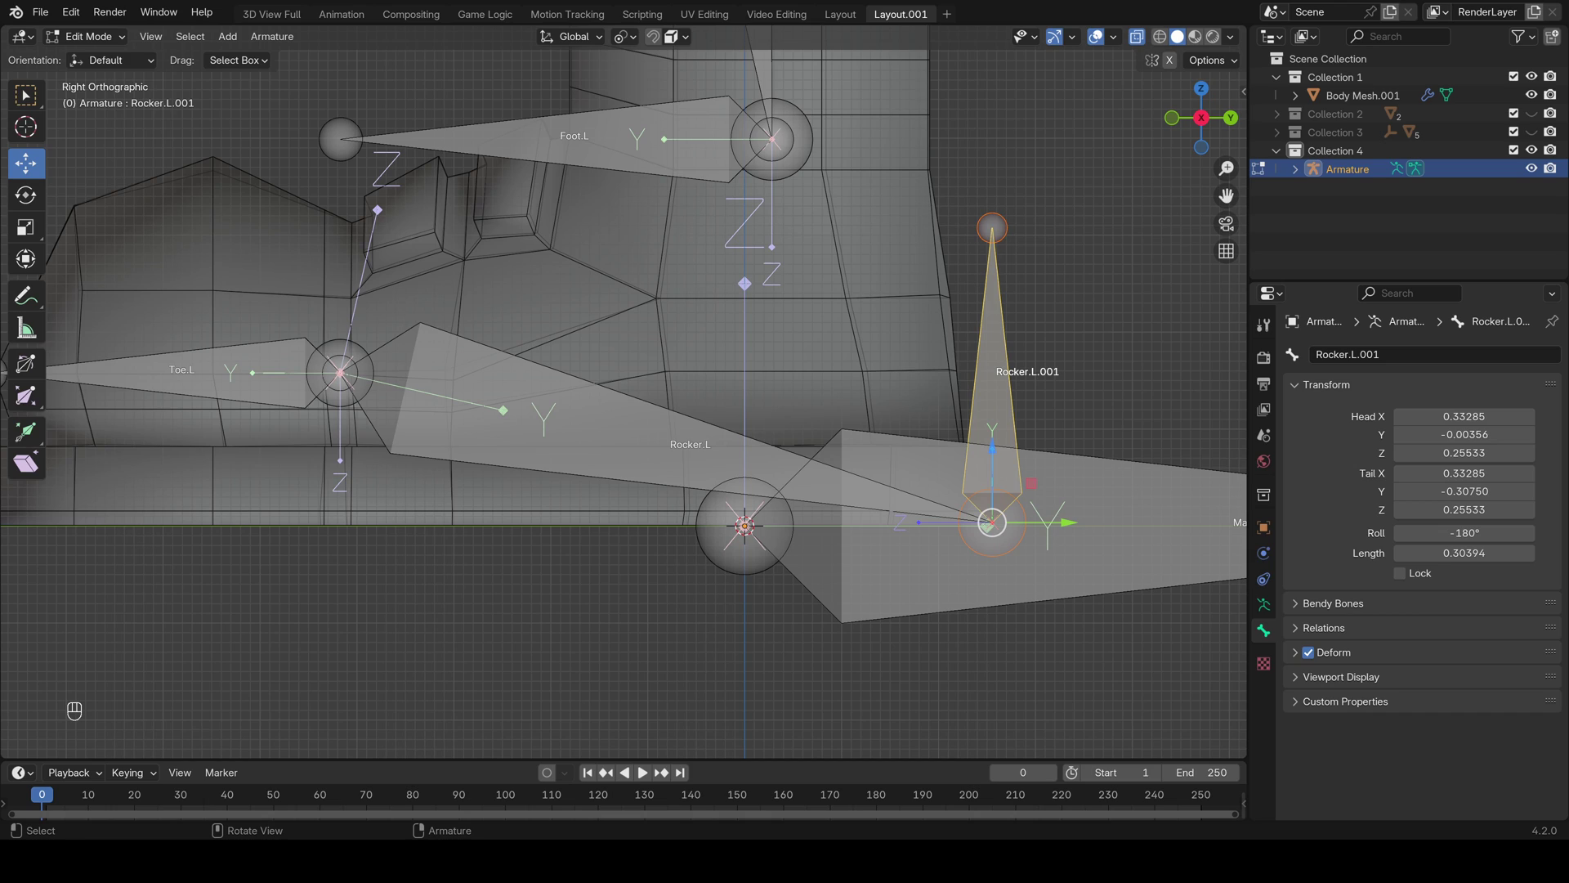
pyautogui.press('F2')
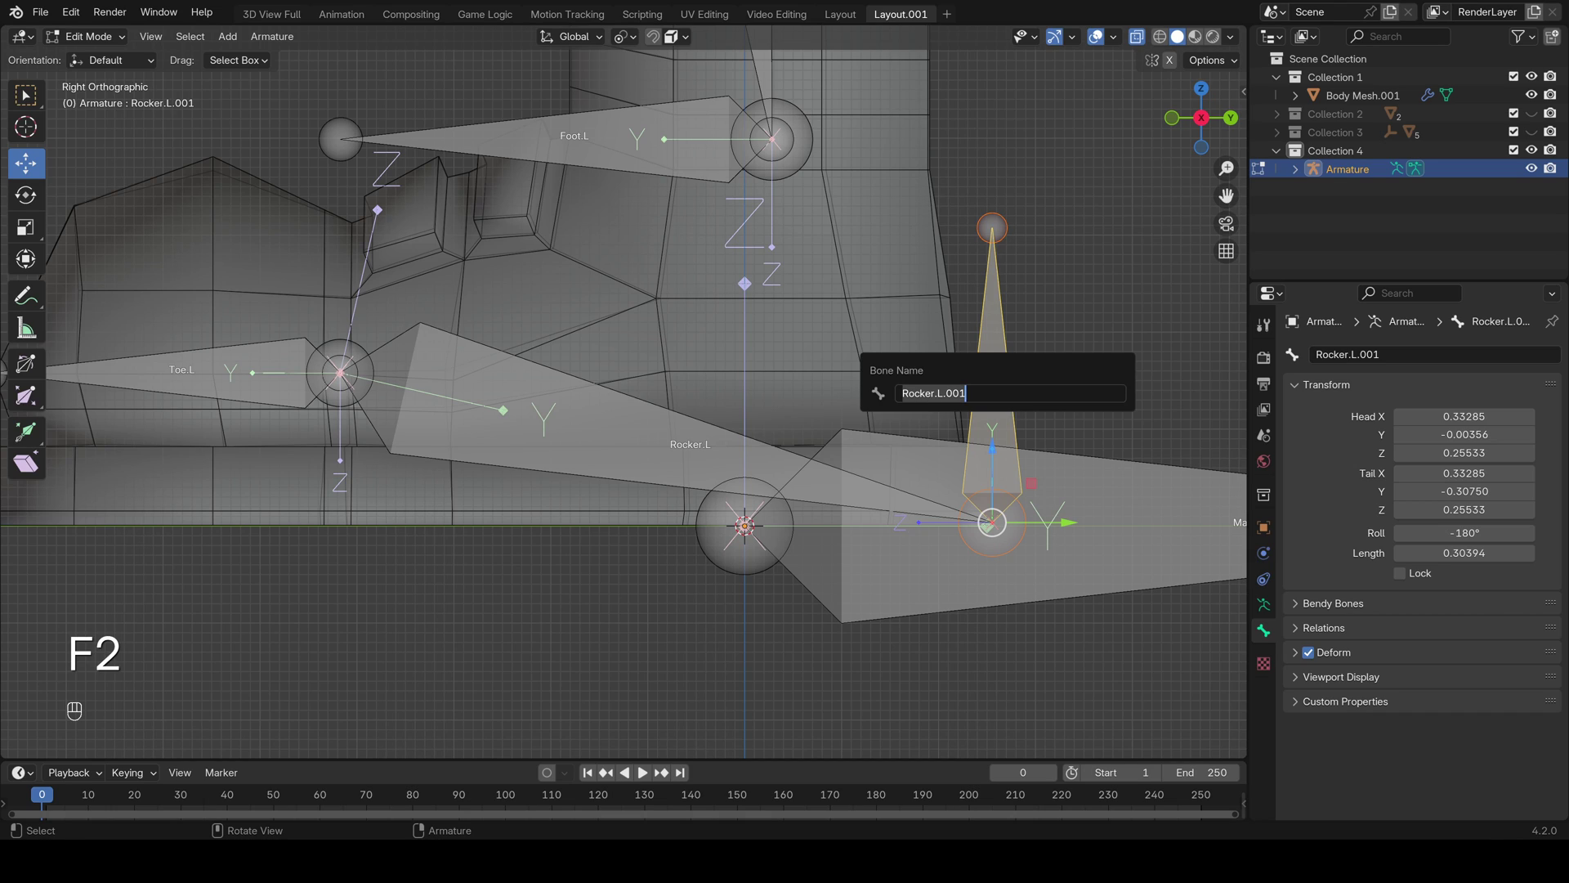
pyautogui.press('shift')
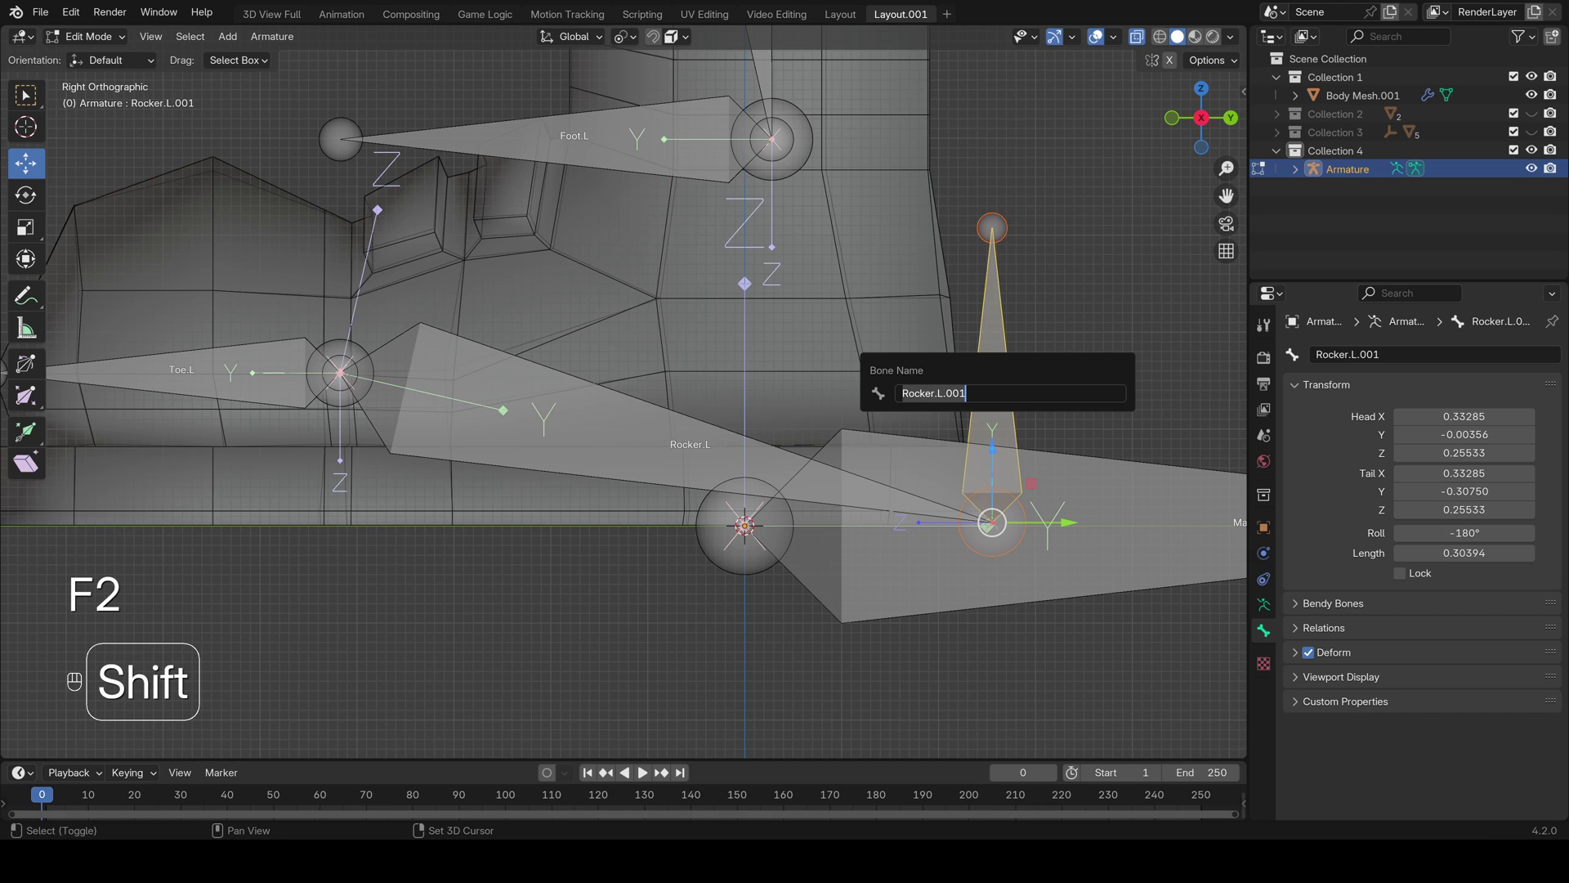
pyautogui.write('Parent.Rocker.L')
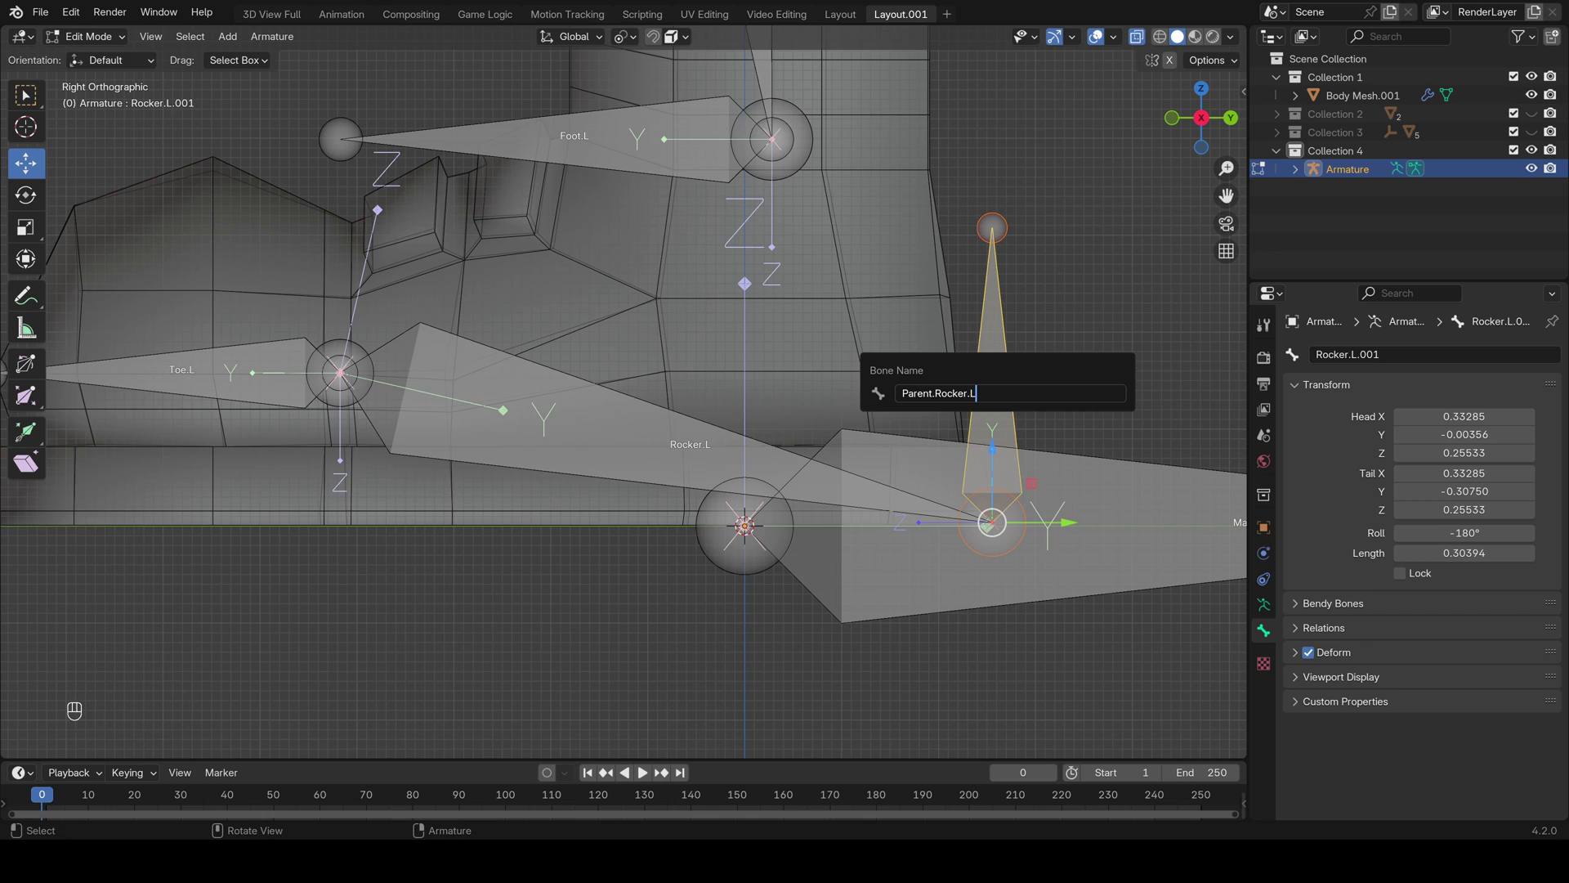
pyautogui.press('Return')
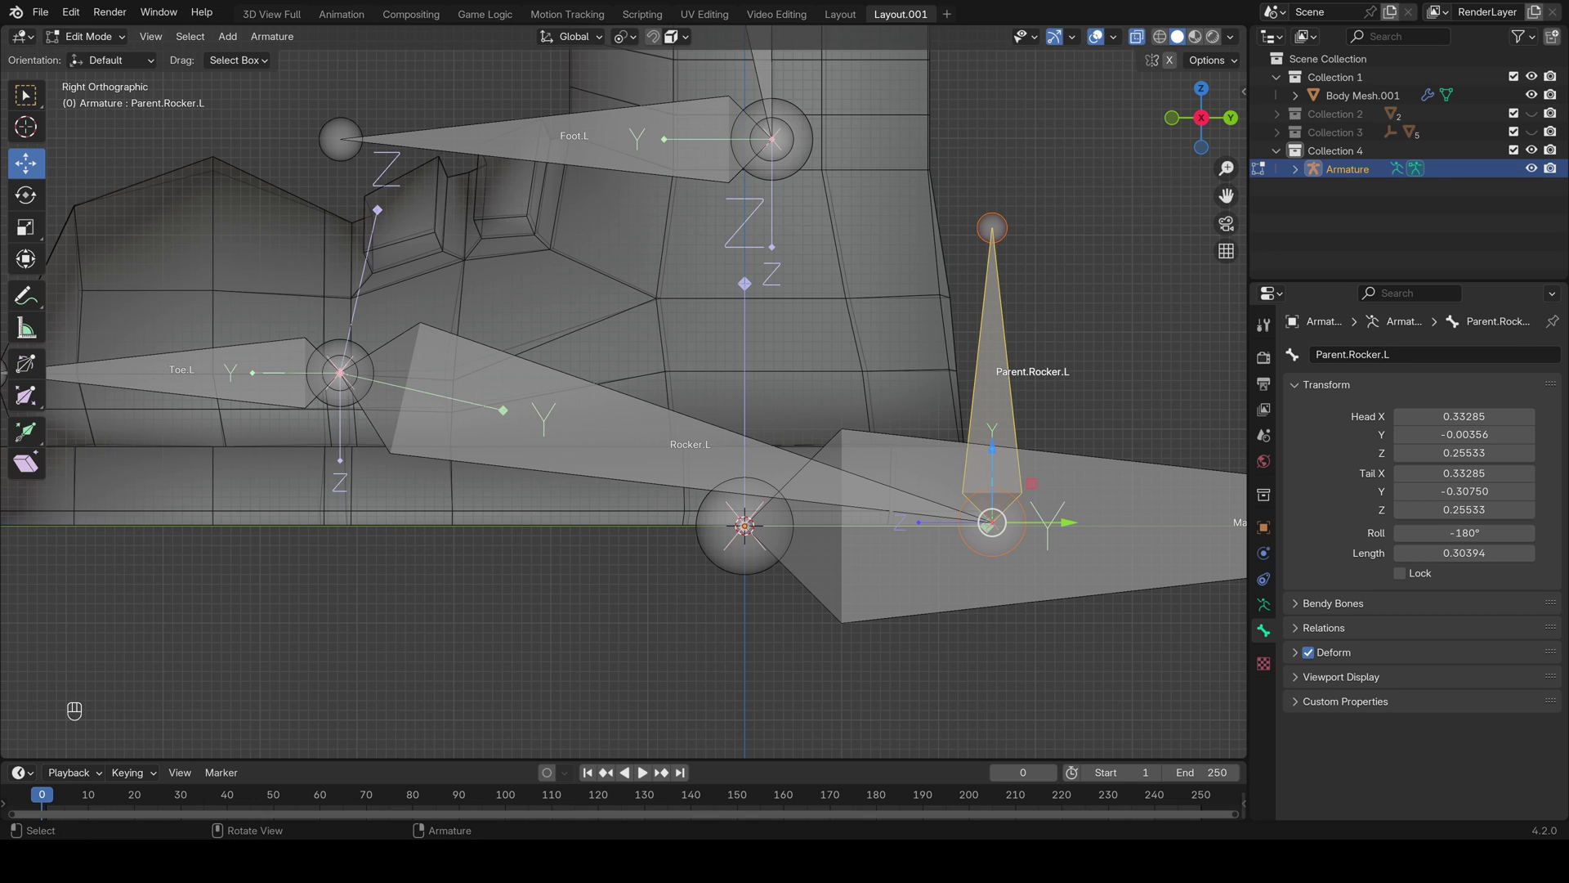
# Clear the parent of the Parent.Rocker.L bone so it is detached from Rocker.L
pyautogui.click(638, 438)
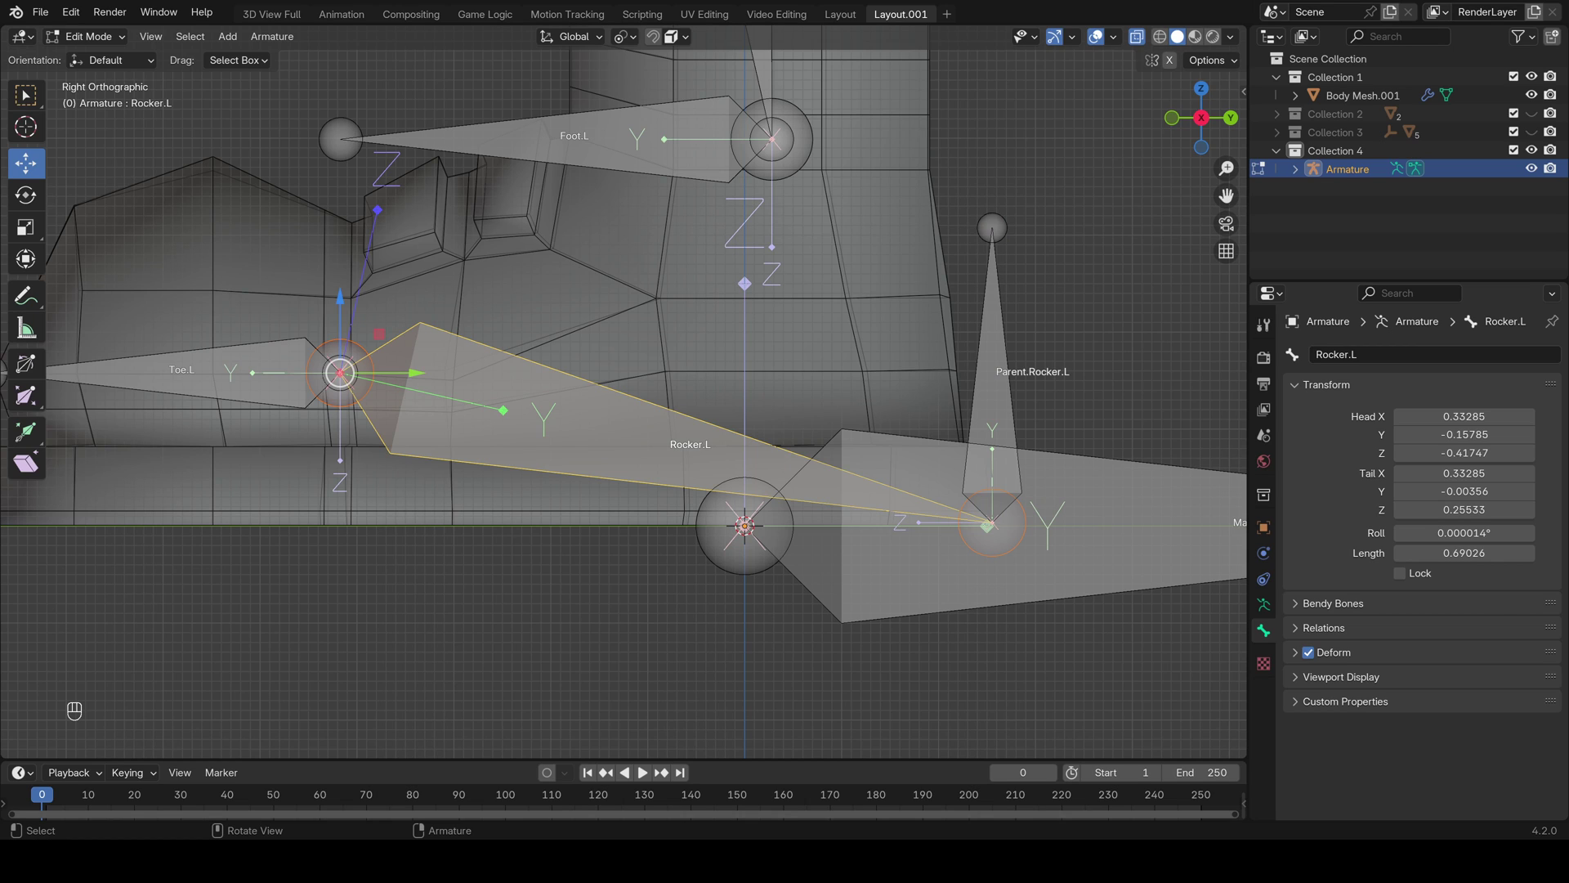
pyautogui.click(991, 384)
pyautogui.keyDown('shift'); pyautogui.moveTo(992, 384); pyautogui.dragTo(758, 403, button='middle'); pyautogui.keyUp('shift')
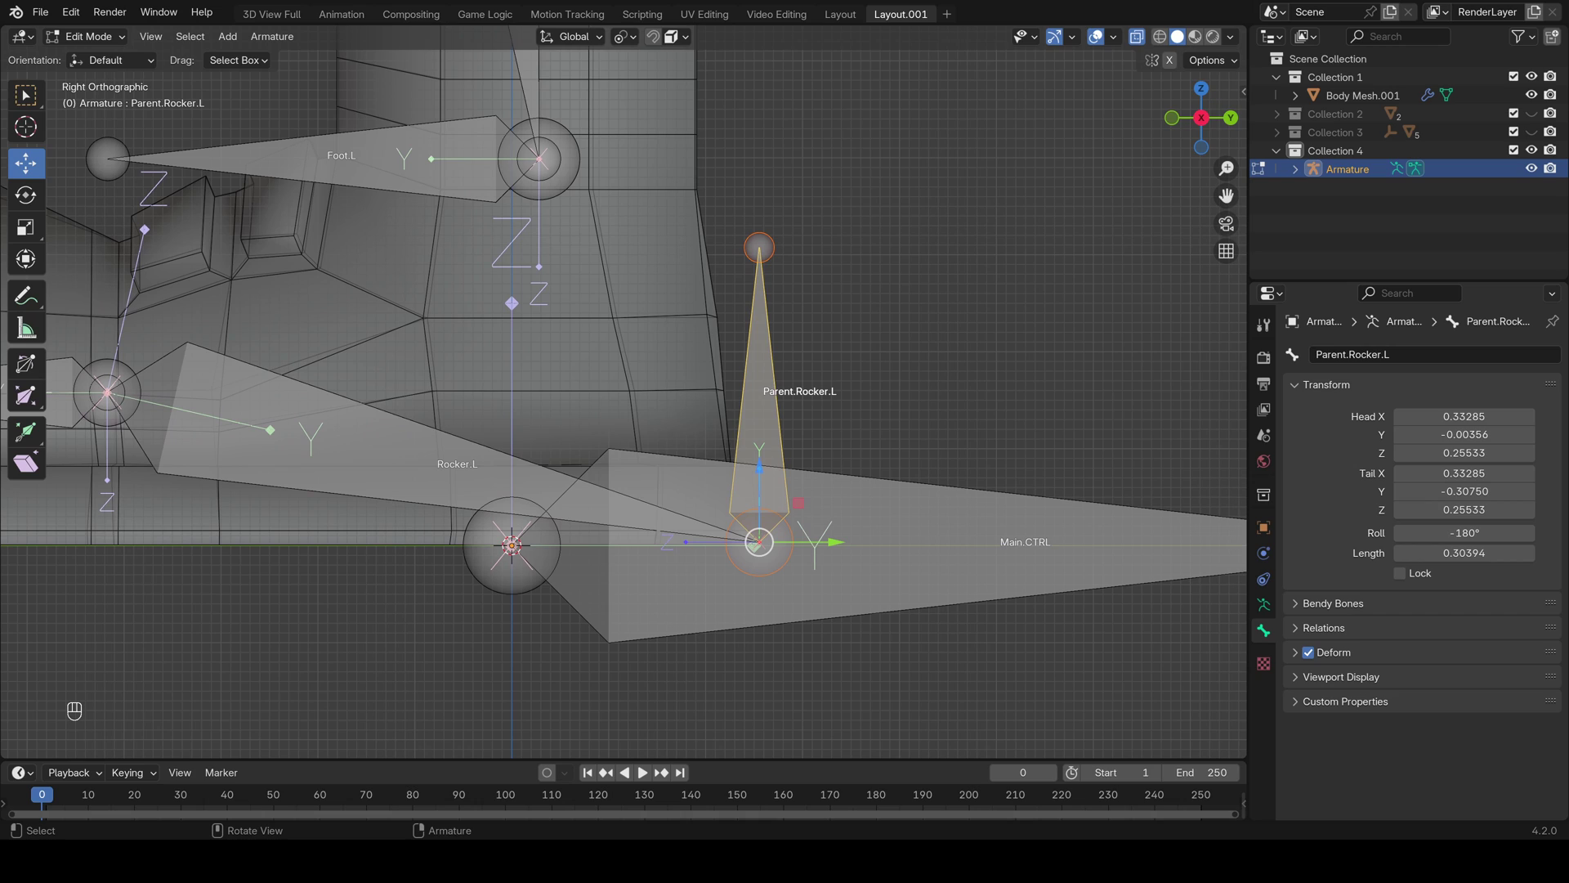
pyautogui.hotkey('alt', 'p')
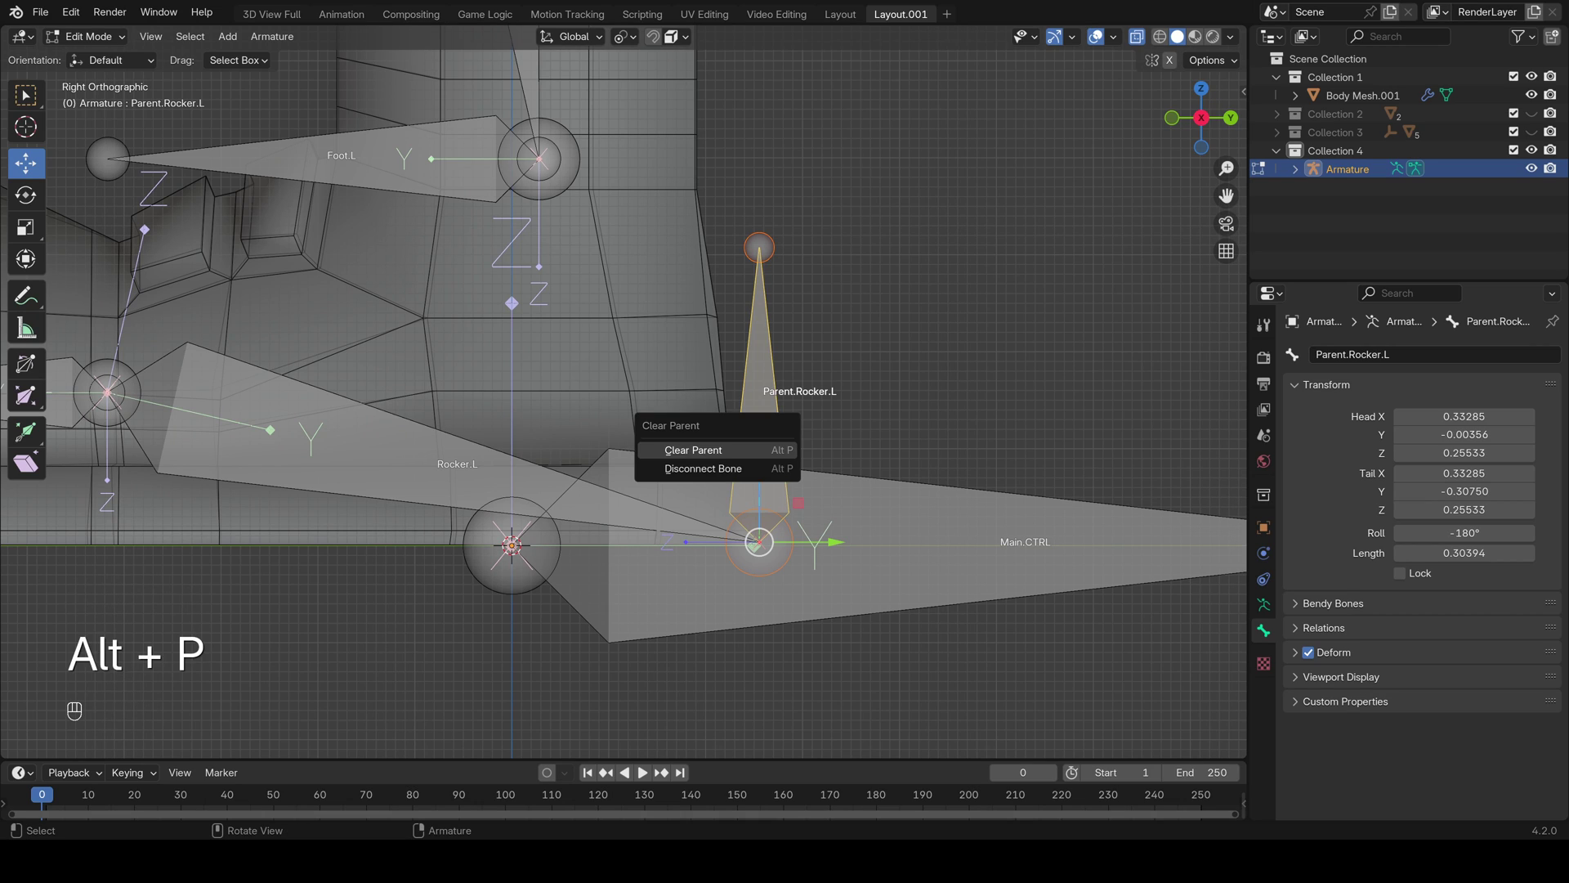
pyautogui.click(693, 449)
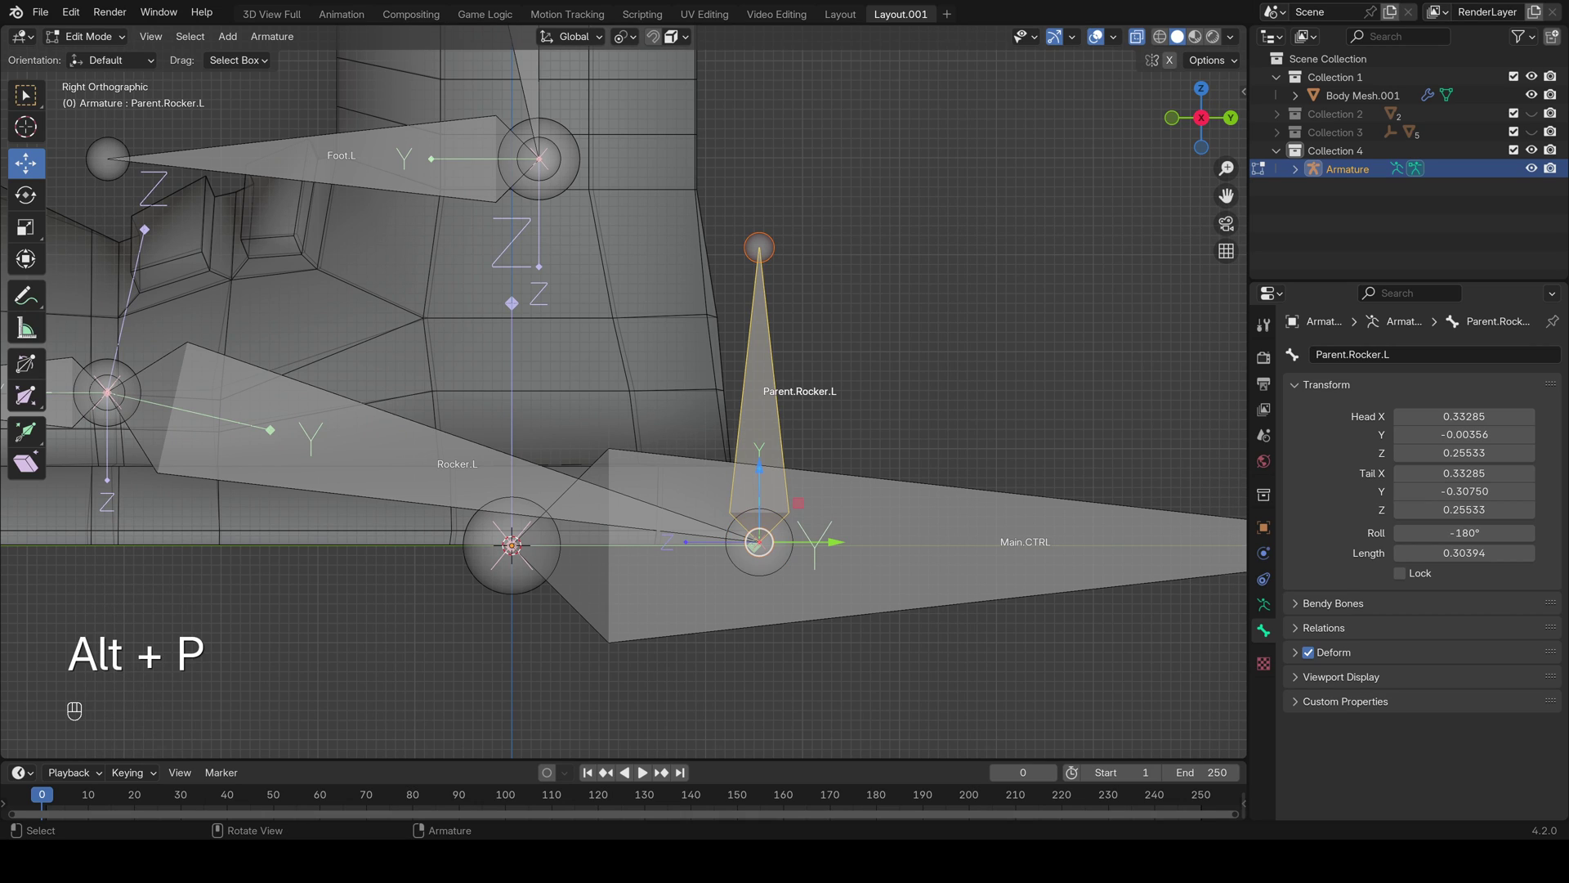
# Duplicate Parent.Rocker.L and place the copy about 0.20 farther behind the heel along the global Y axis
pyautogui.hotkey('shift', 'd')
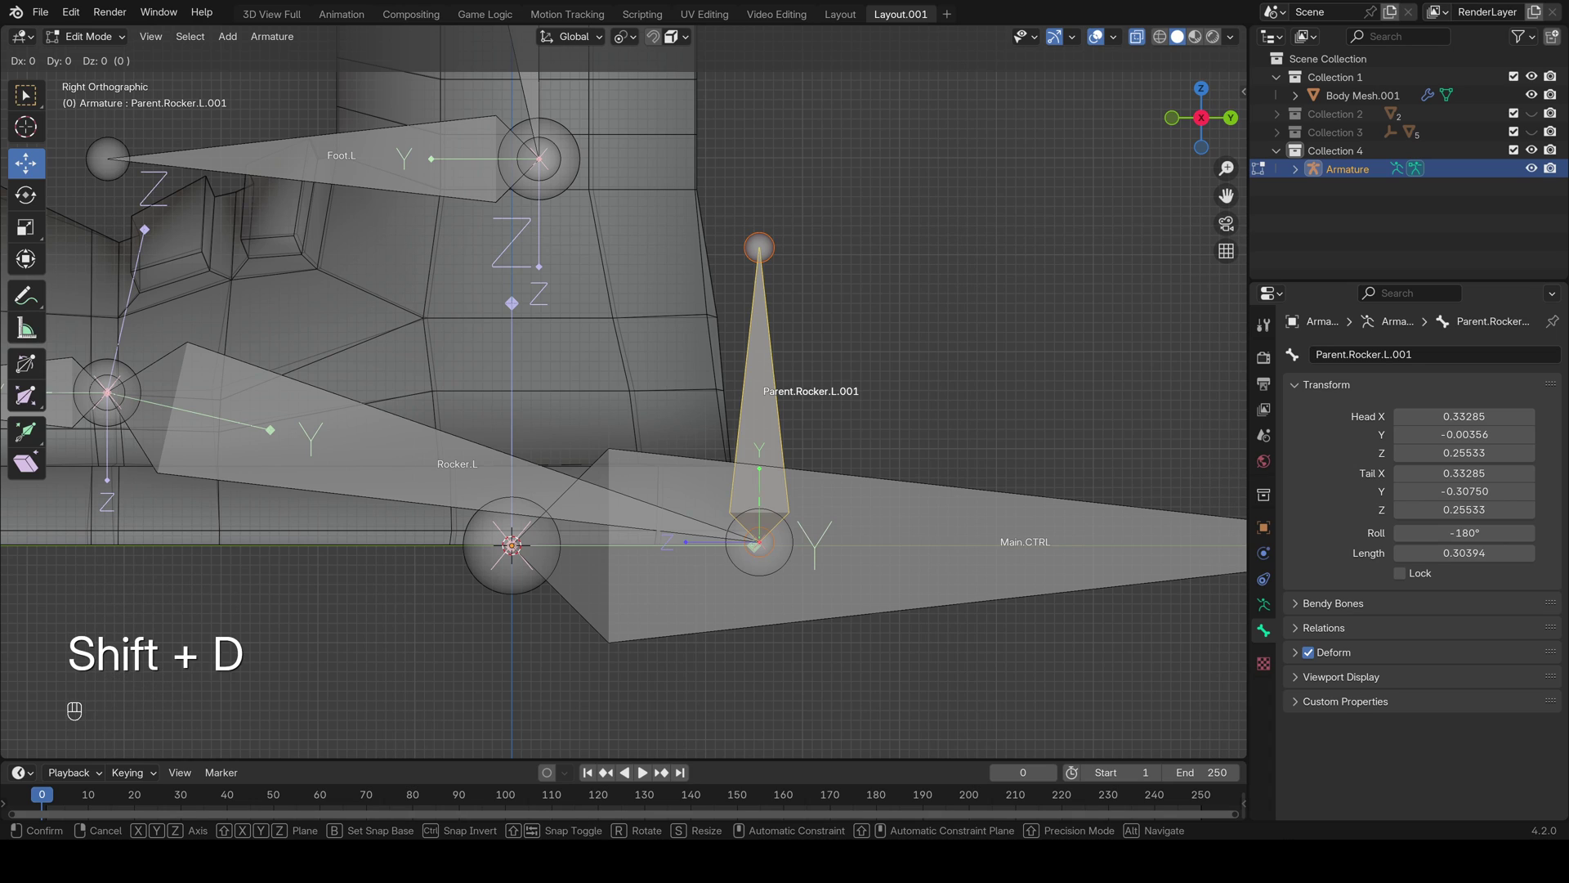
pyautogui.press('y')
pyautogui.click(887, 452)
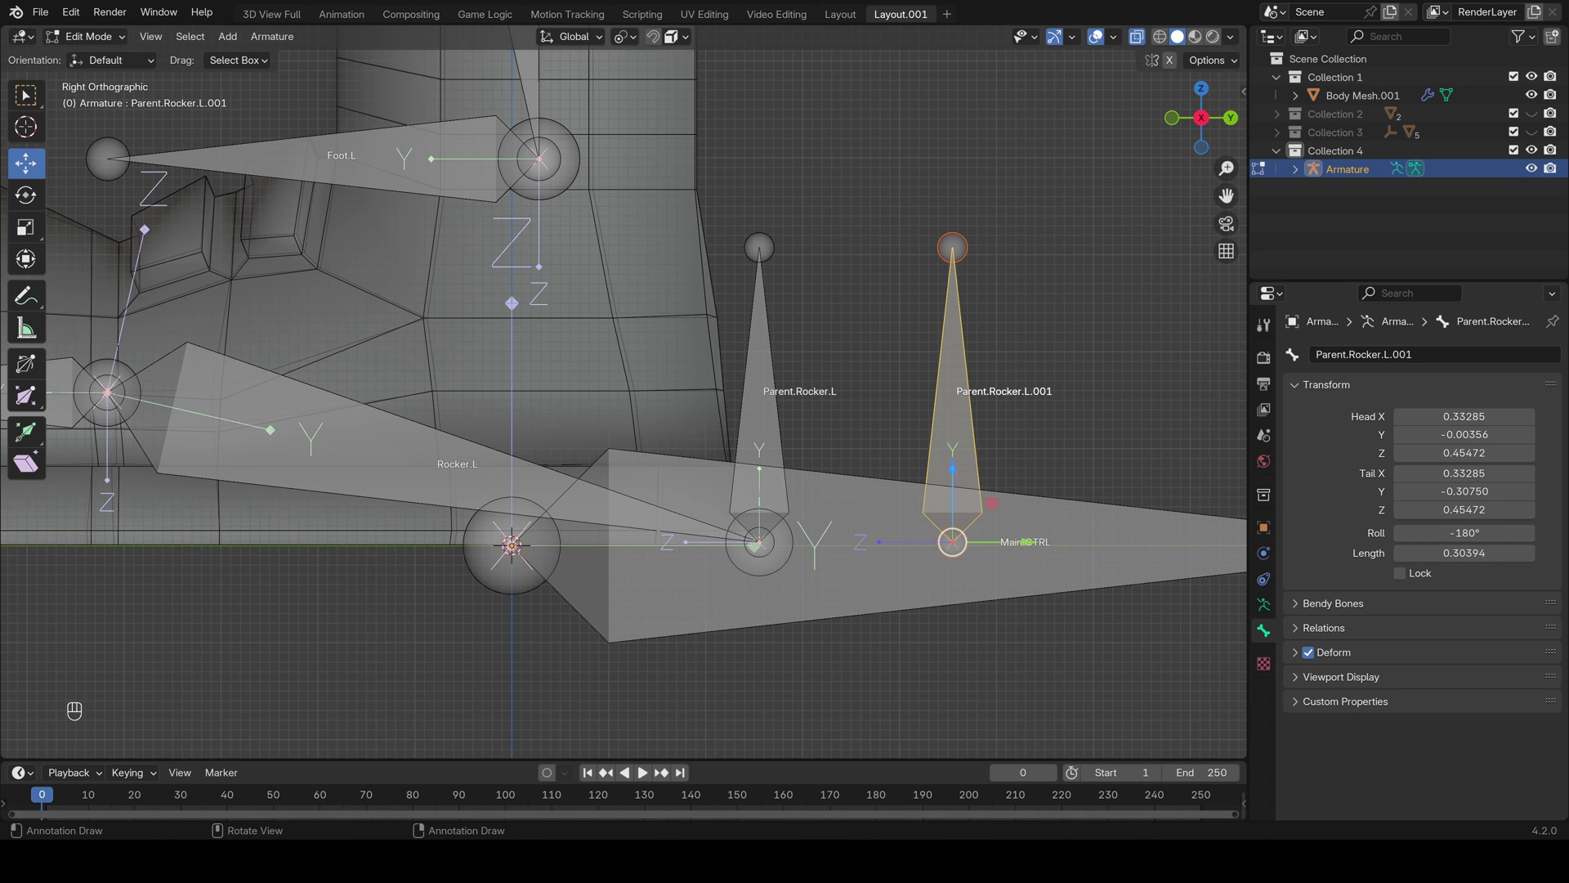
# Rename the duplicated upright bone behind Parent.Rocker.L as FootRoll.CTRL.L
pyautogui.press('F2')
pyautogui.write('FootRo')
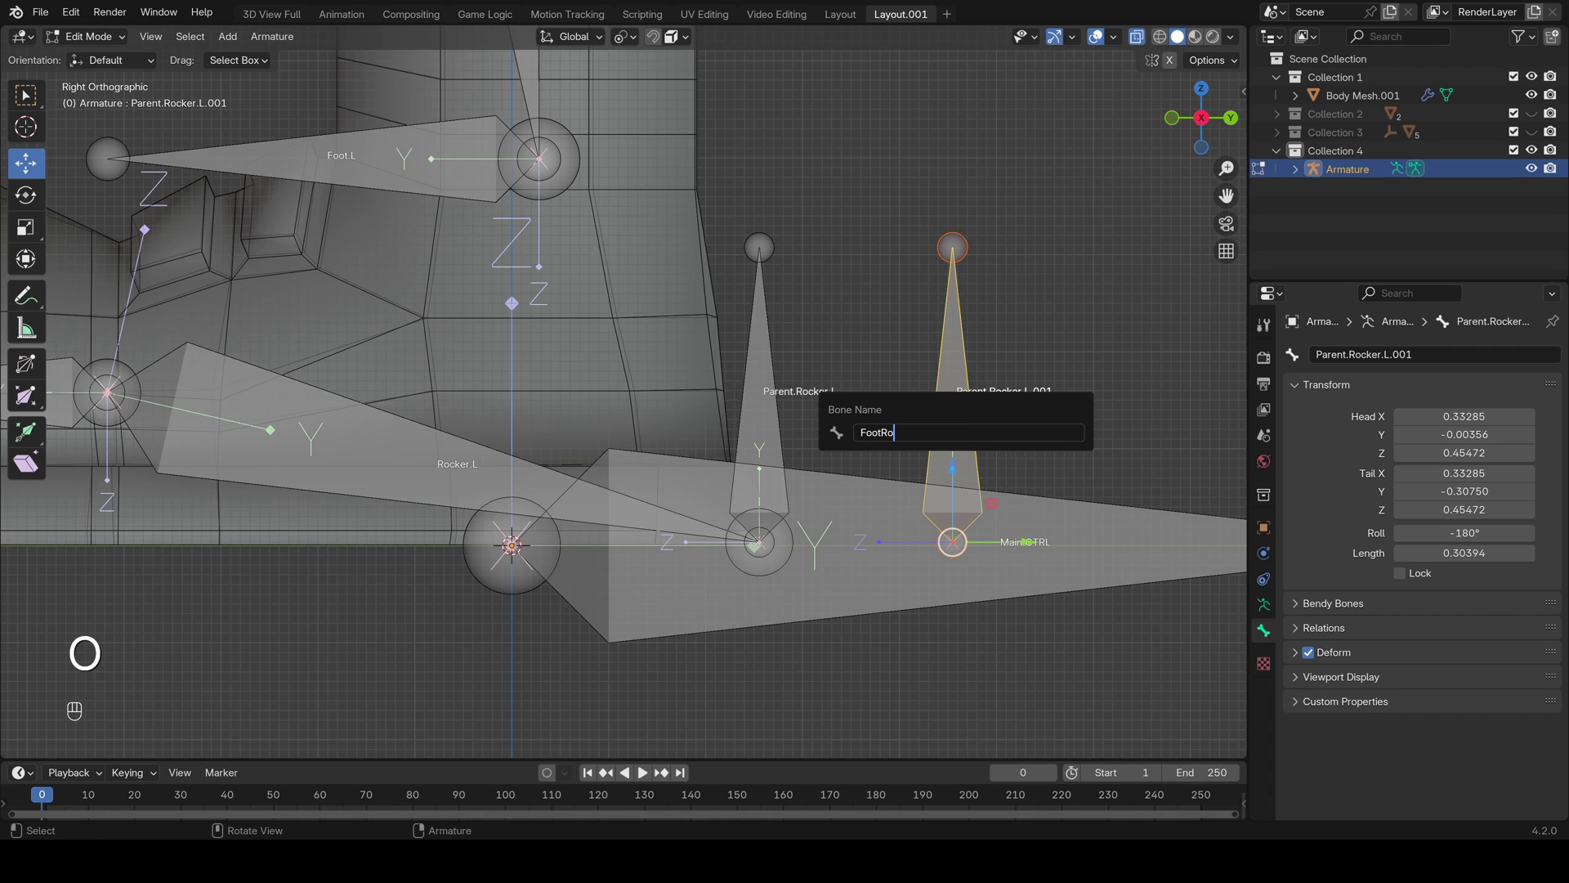
pyautogui.write('ll.CTR')
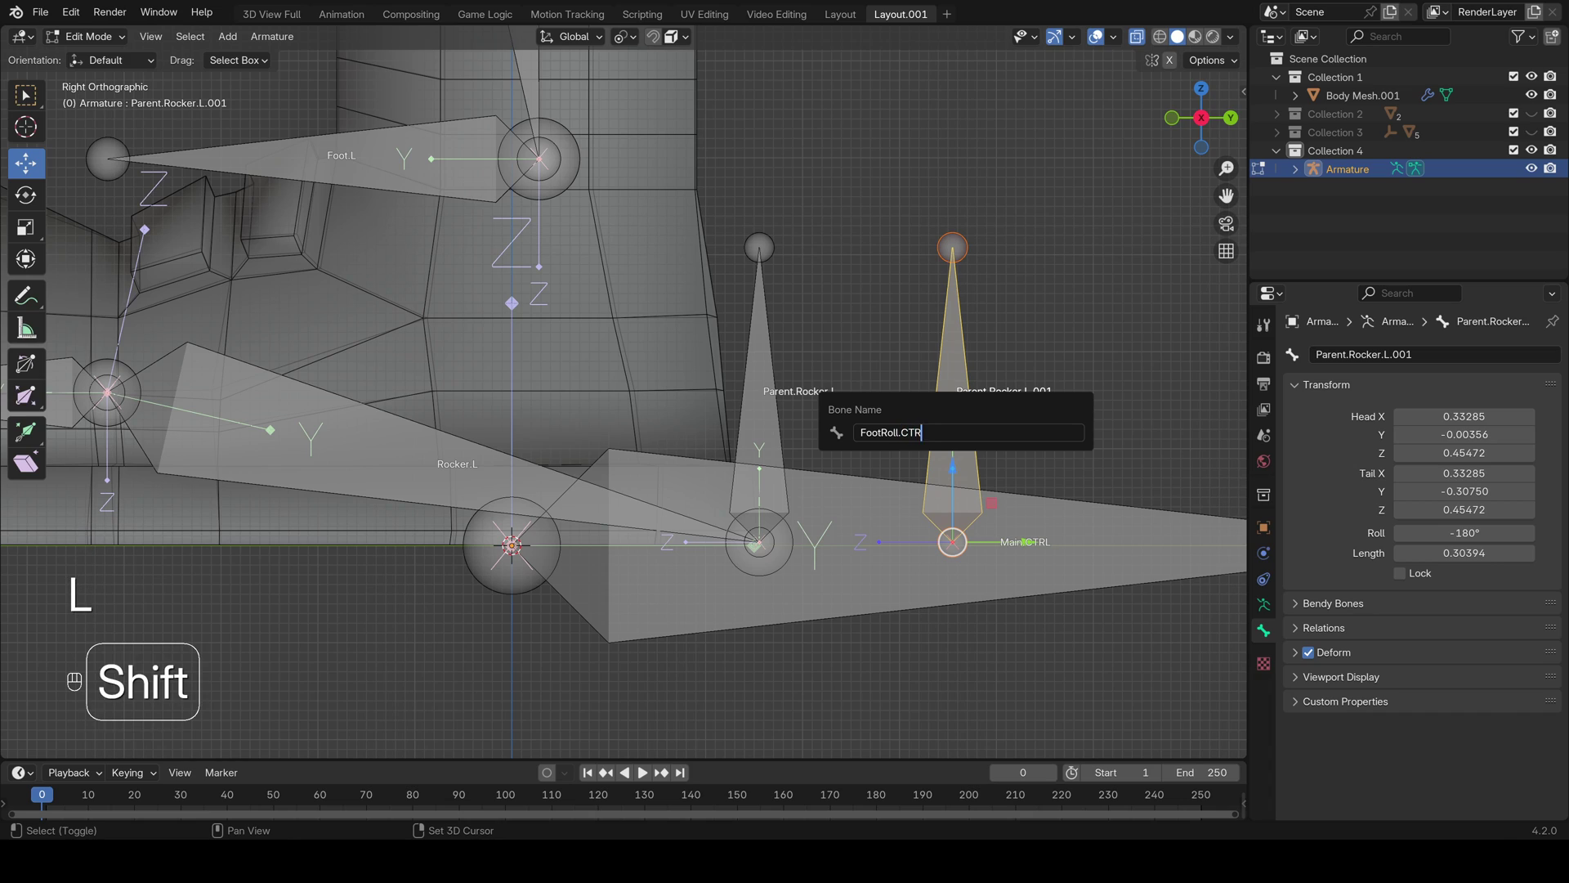
pyautogui.write('L.L')
pyautogui.press('Return')
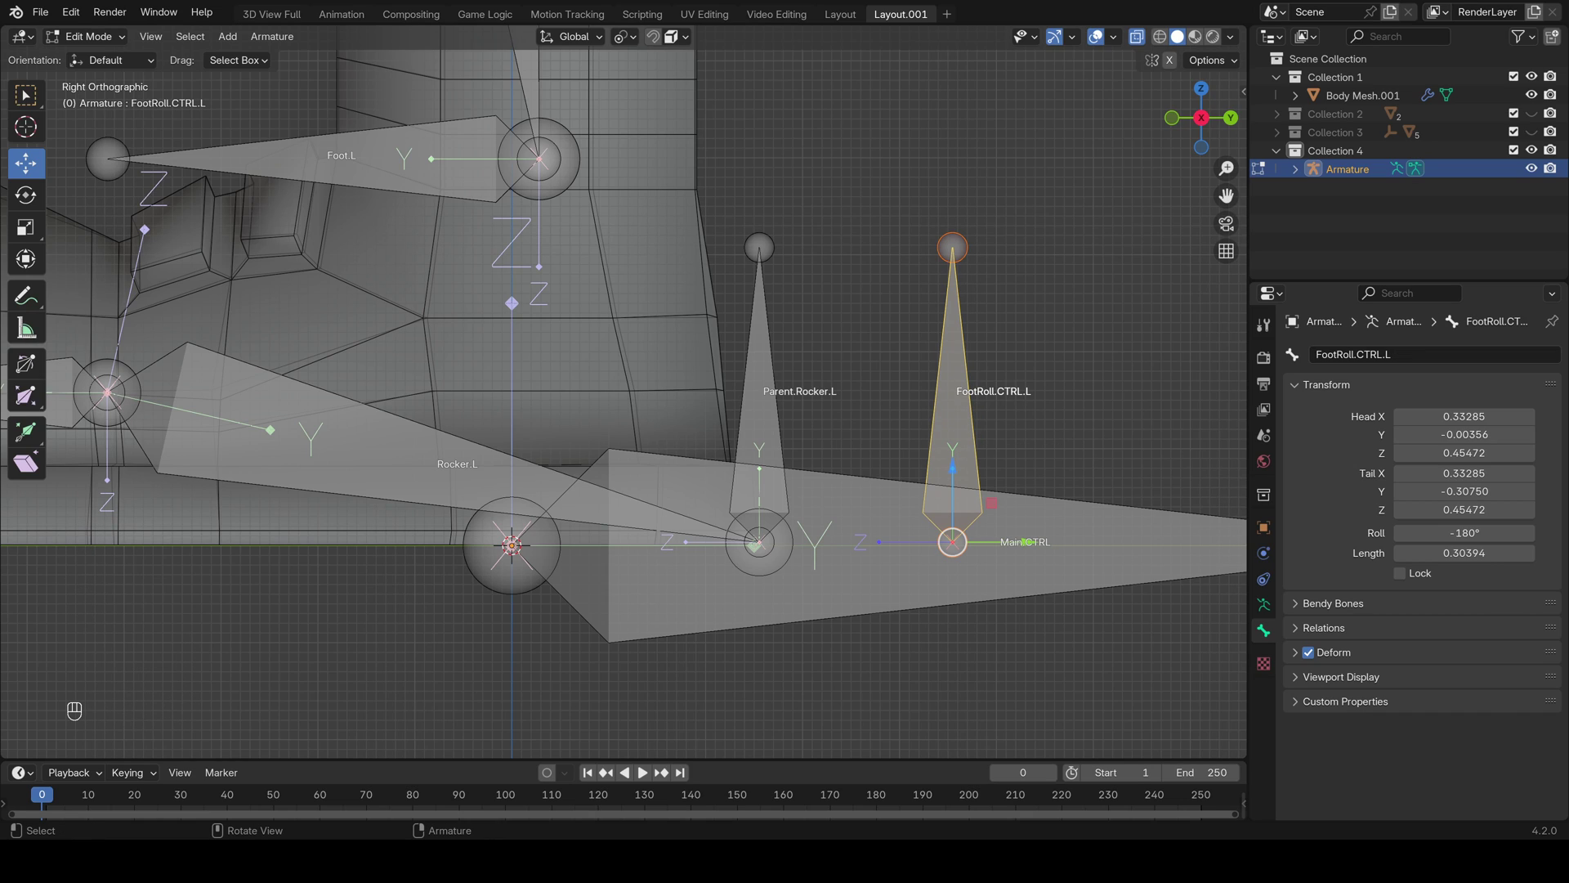
# Duplicate Foot.L in place and lengthen the copy to about 0.81 so it extends past the toe
pyautogui.keyDown('shift'); pyautogui.moveTo(621, 392); pyautogui.dragTo(819, 428, button='middle'); pyautogui.keyUp('shift')
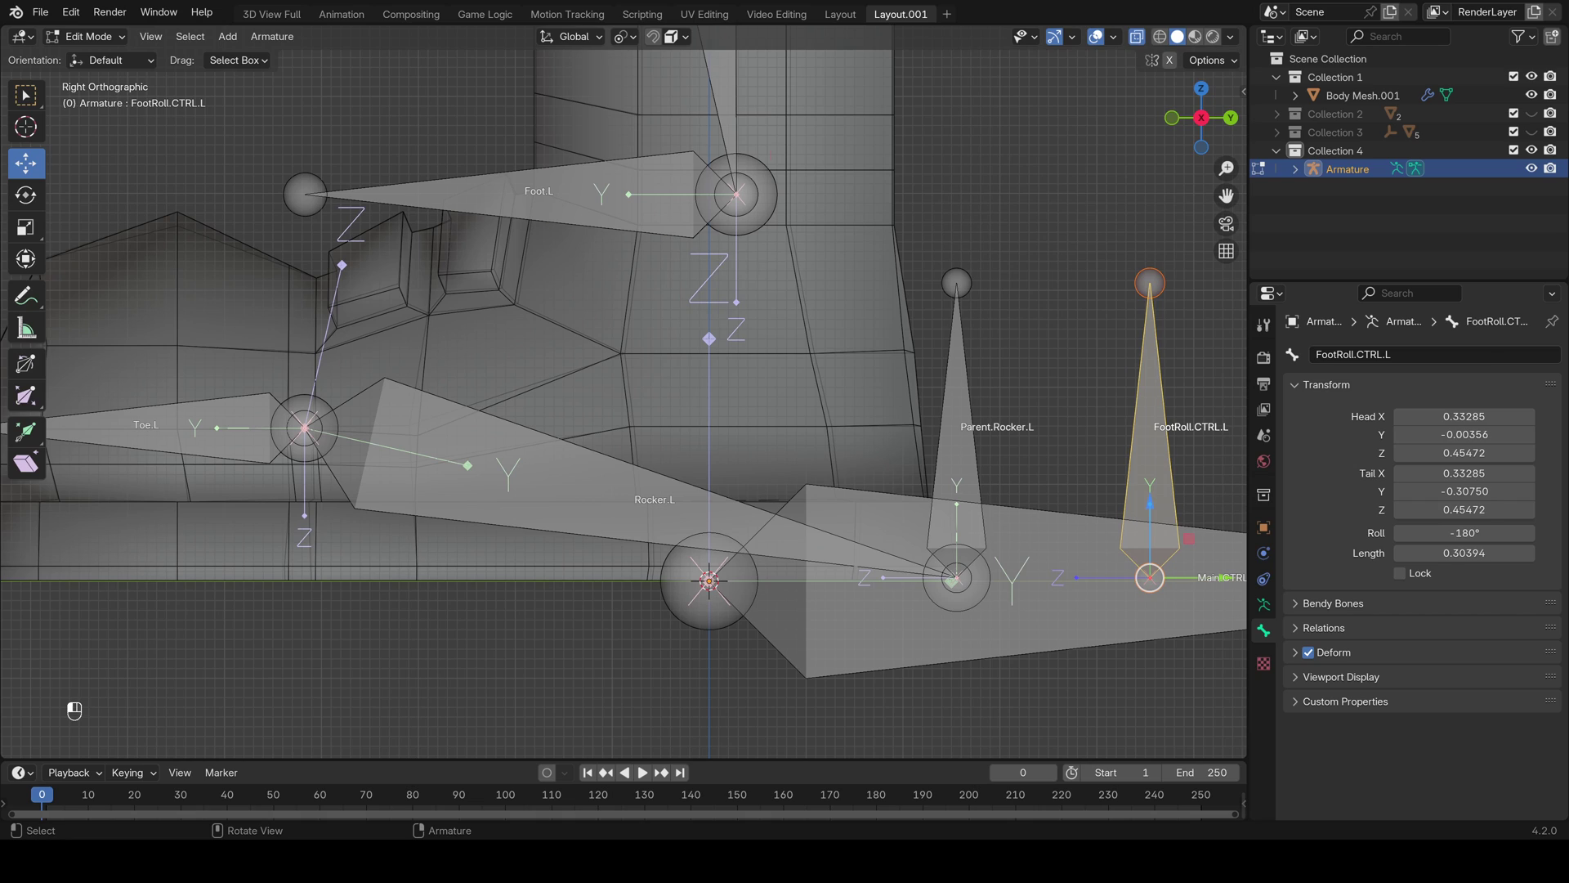
pyautogui.click(572, 194)
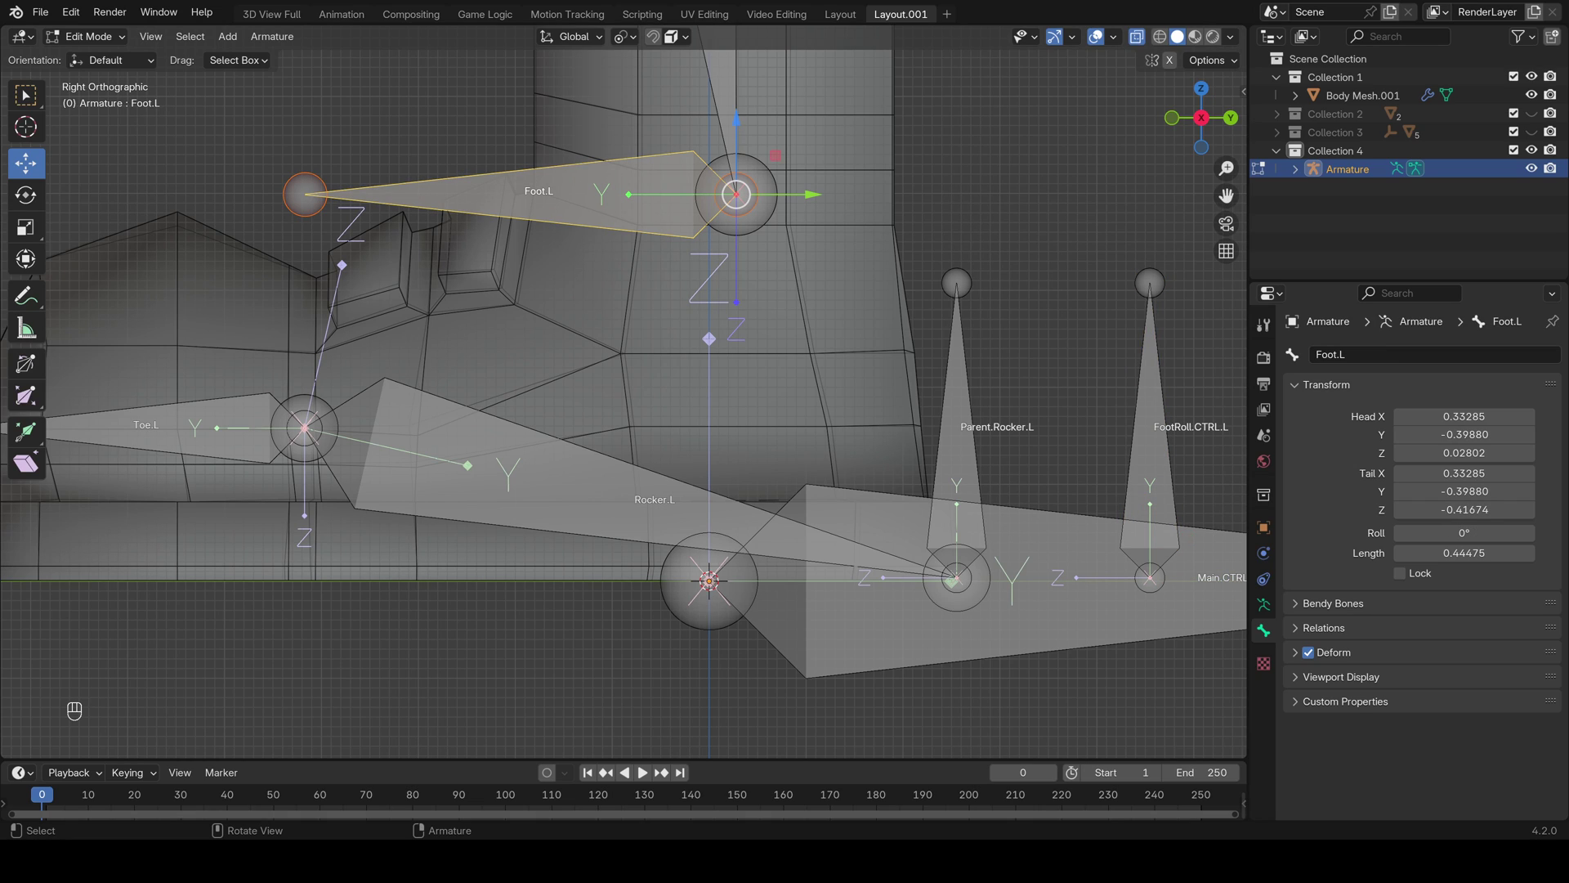
pyautogui.hotkey('shift', 'd')
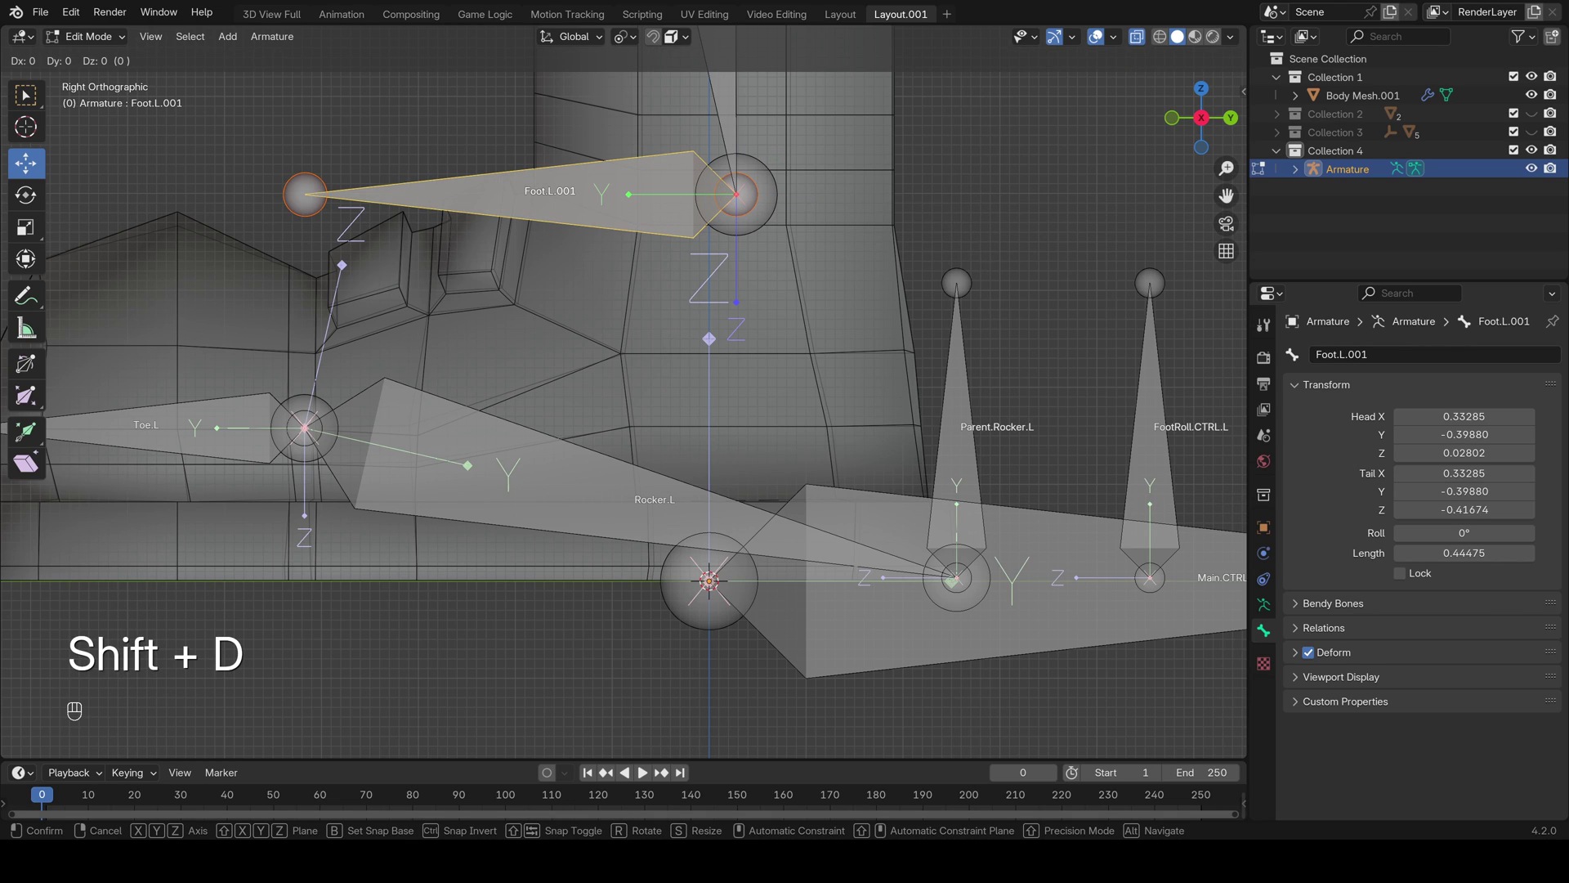
pyautogui.rightClick(572, 195)
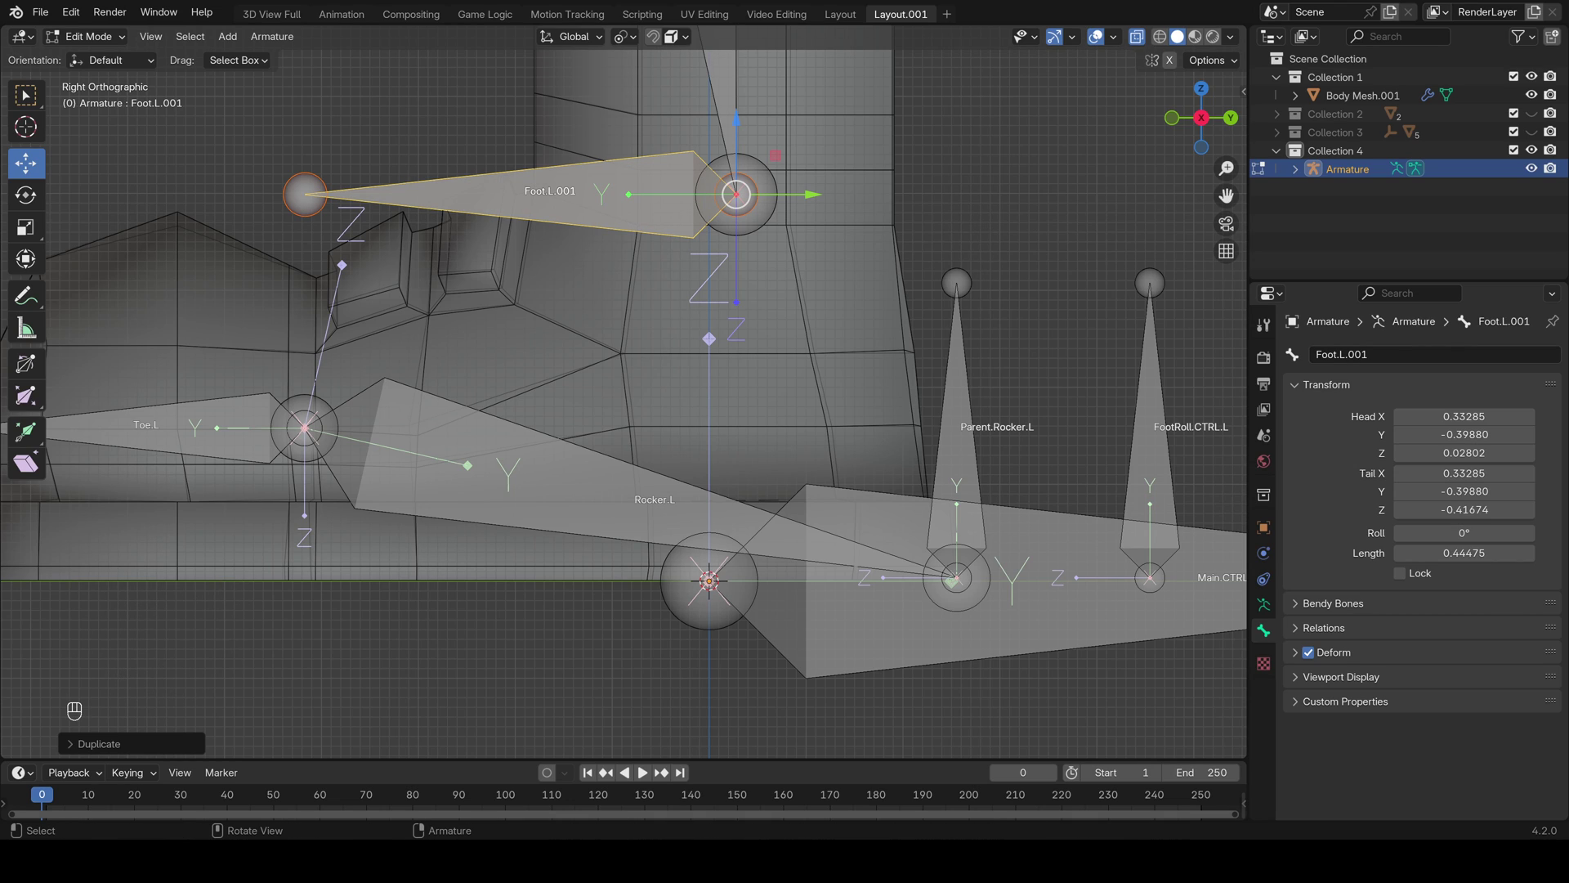
pyautogui.press('n')
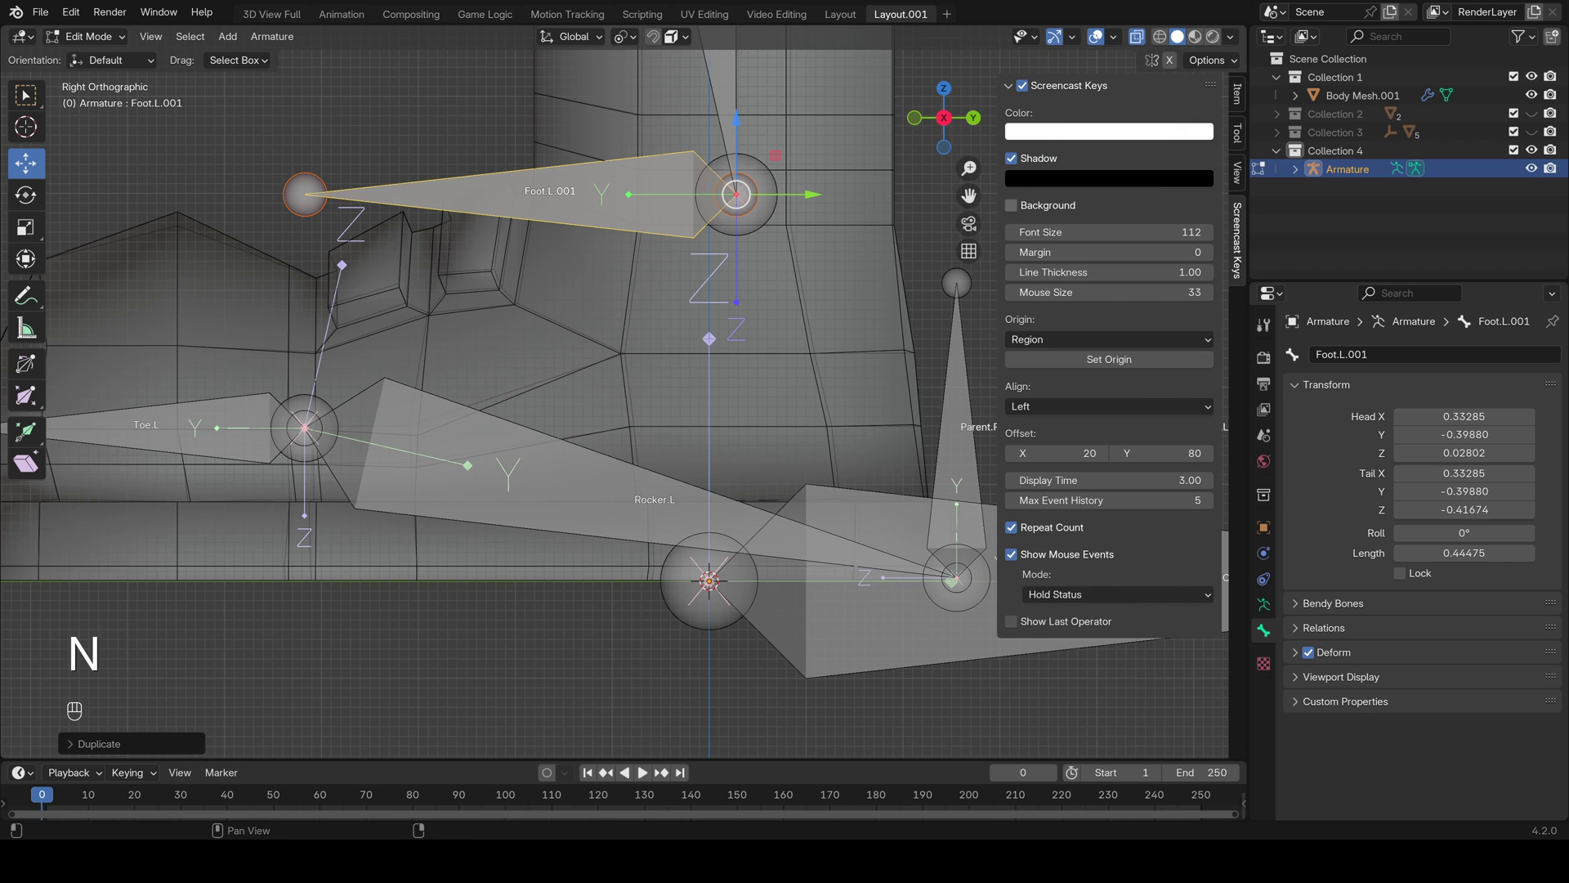
pyautogui.click(1237, 94)
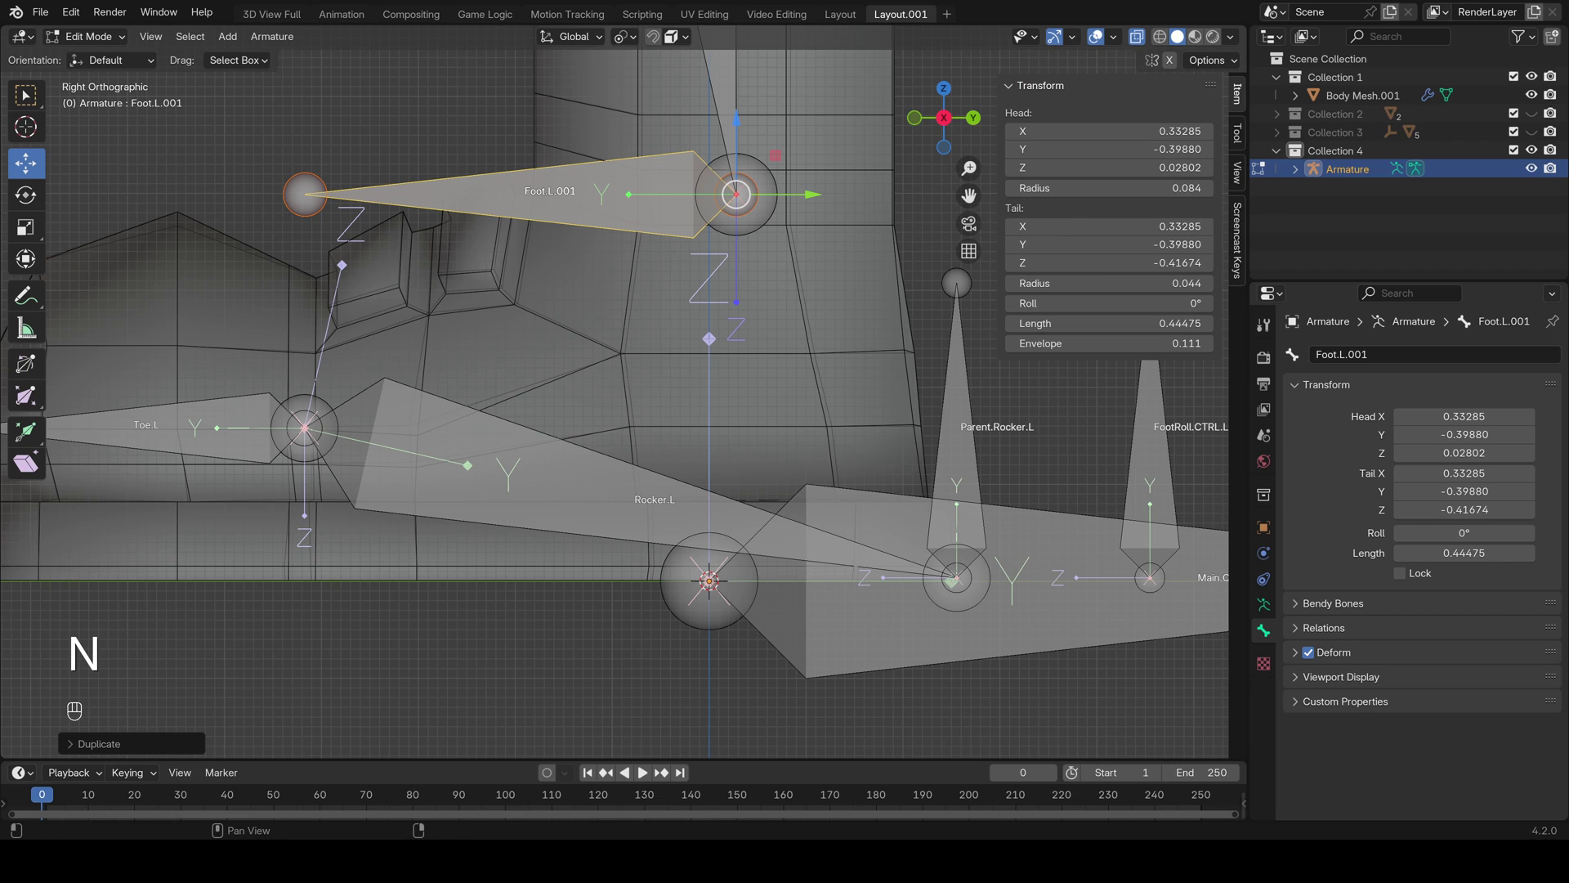
pyautogui.moveTo(1110, 324); pyautogui.dragTo(1137, 324)
pyautogui.scroll(1, 624, 391)
pyautogui.scroll(-3, 624, 390)
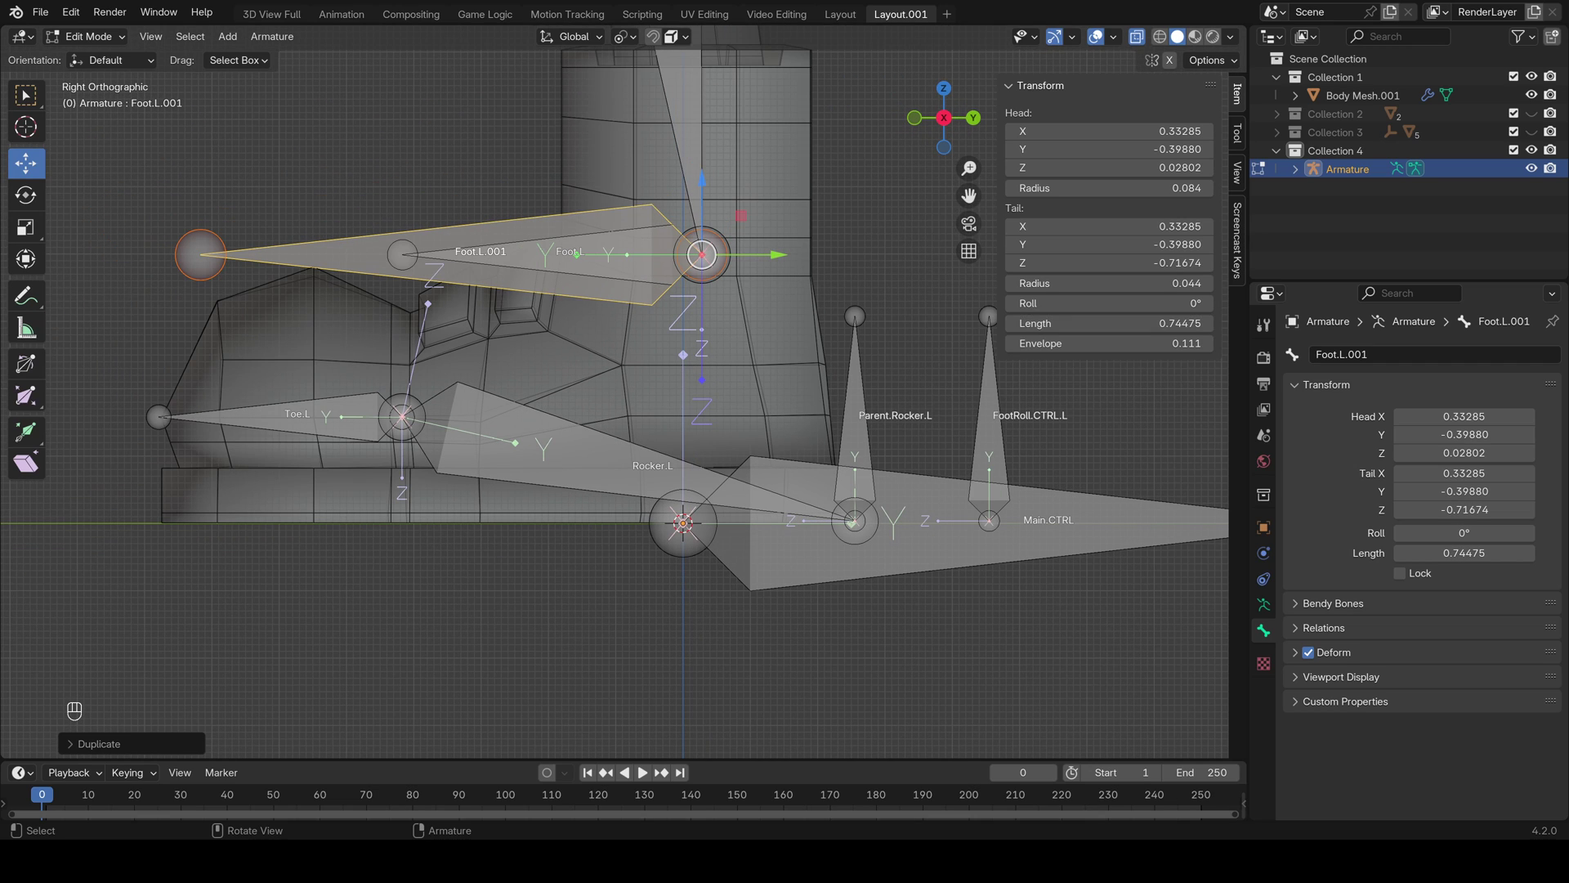
pyautogui.moveTo(1110, 324); pyautogui.dragTo(1125, 323)
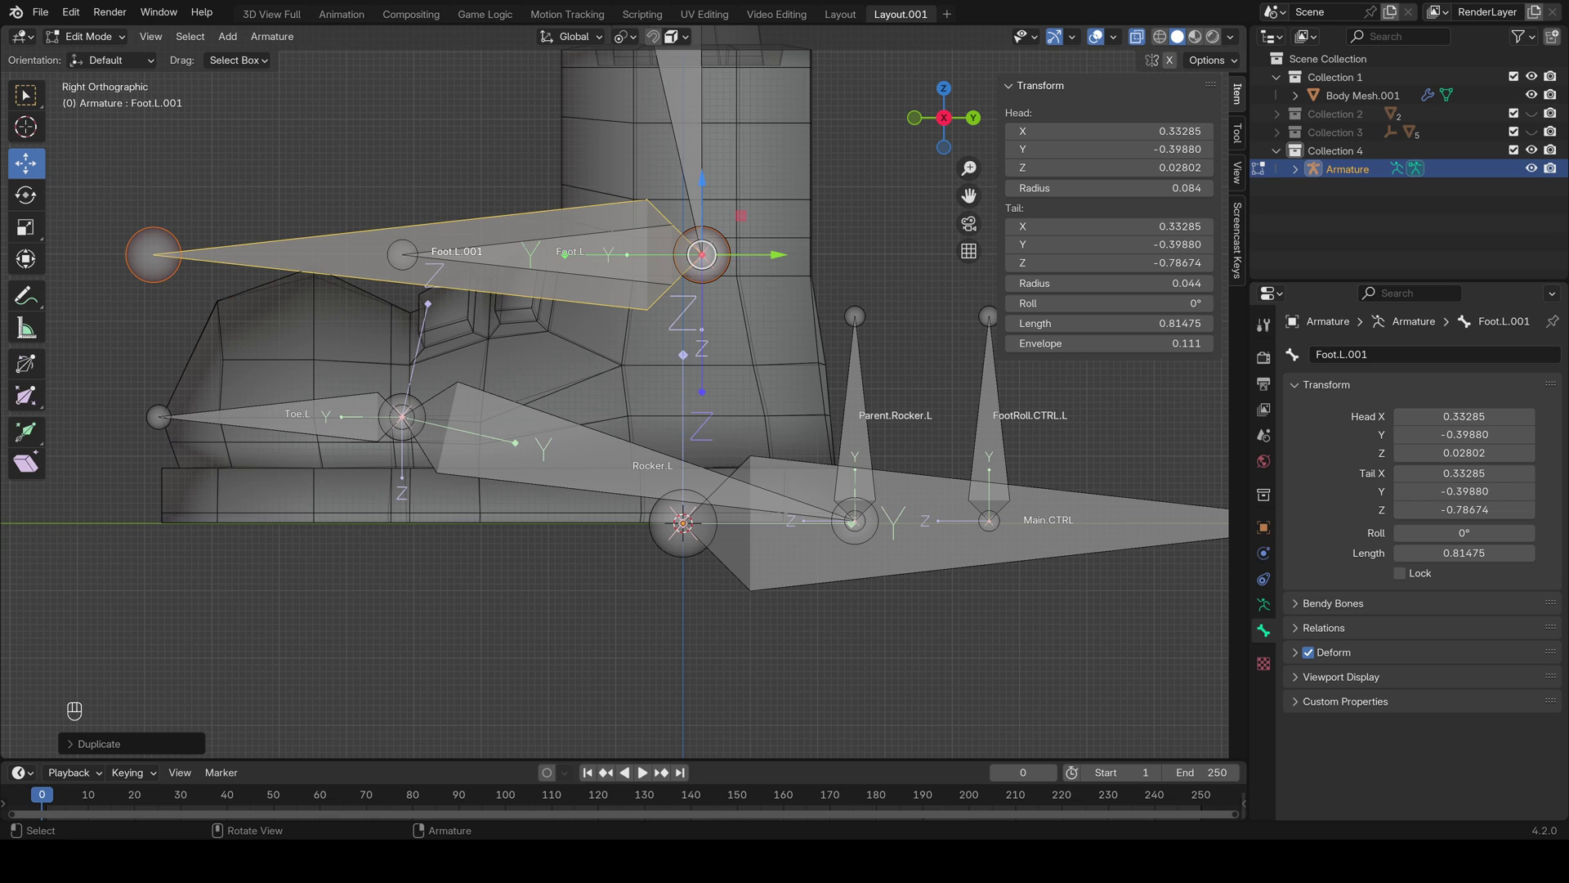
# Rename the lengthened copy of Foot.L as Foot.CTRL.L
pyautogui.press('F2')
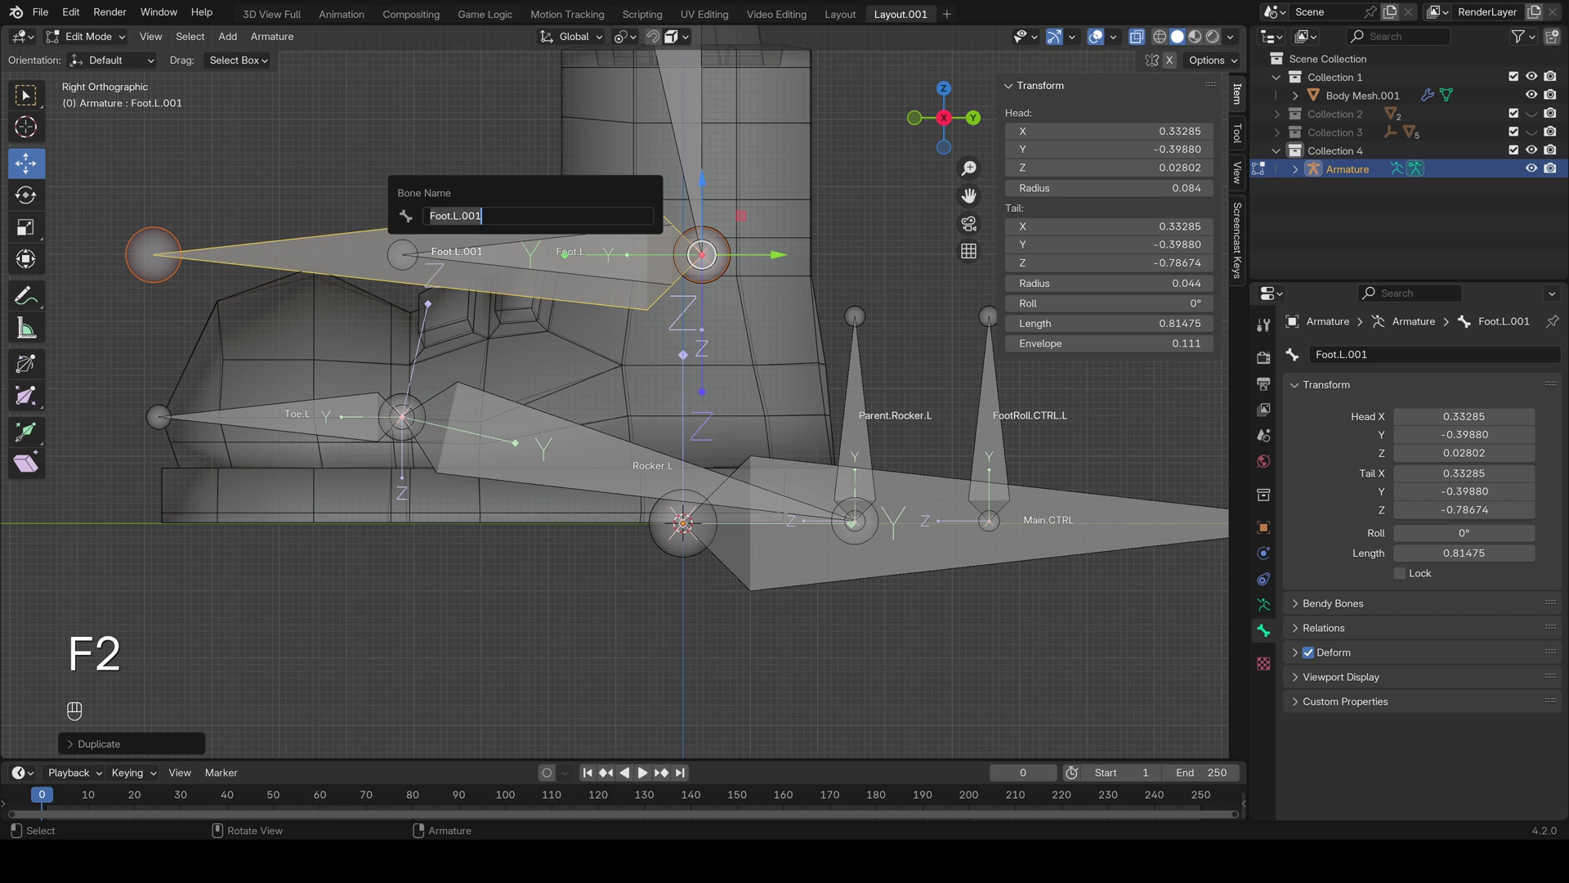
pyautogui.write('Foot.CTRL.L')
pyautogui.press('Return')
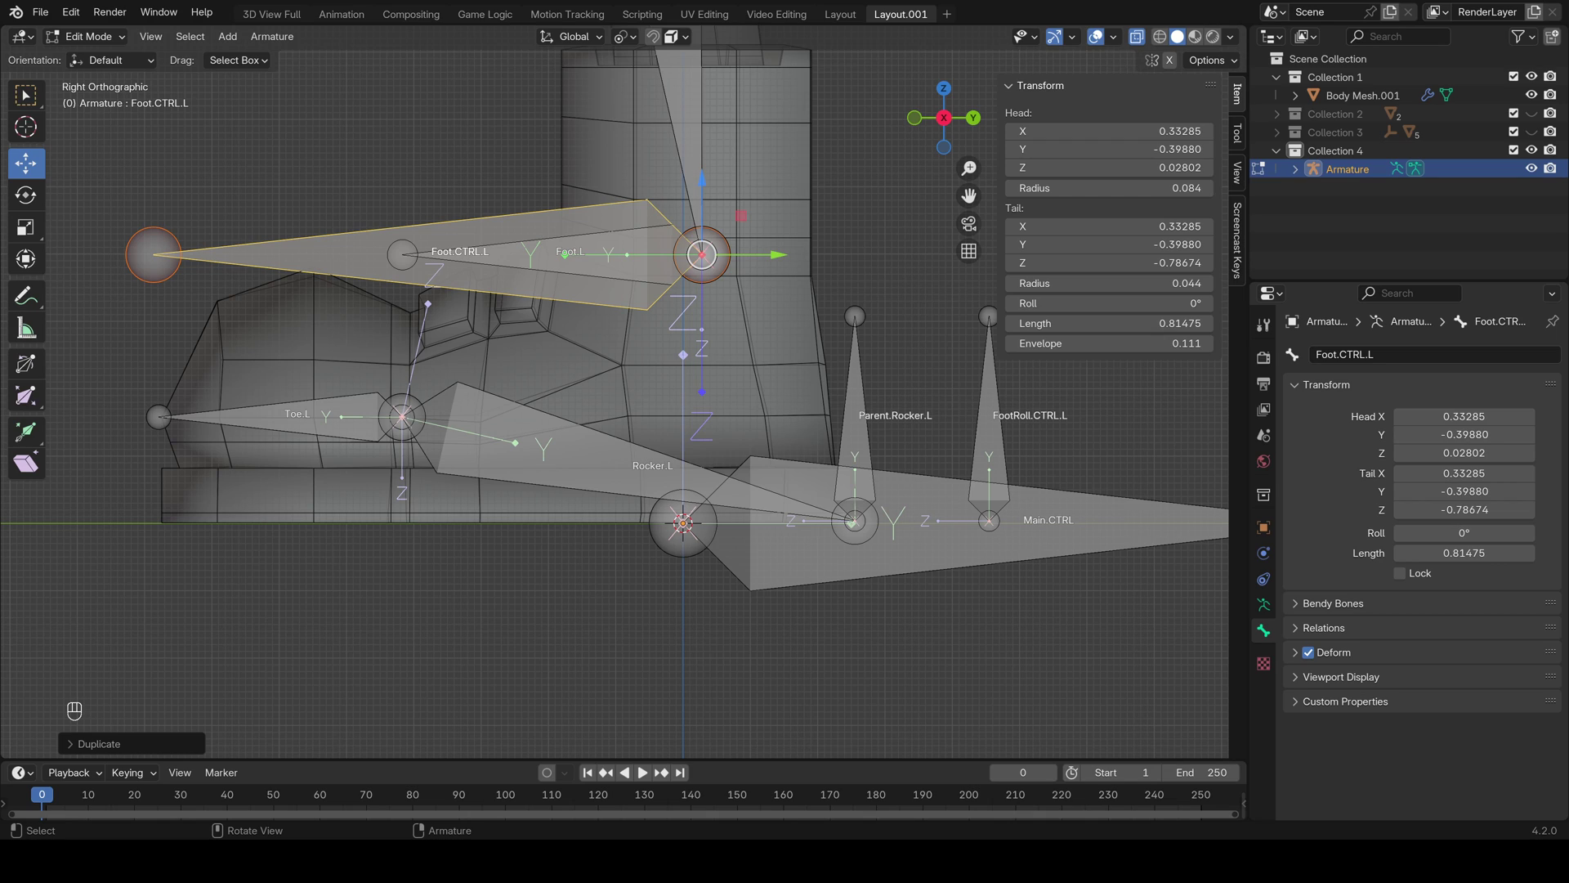
# Switch the armature to Pose Mode and test-move Parent.Rocker.L, FootRoll.CTRL.L and Rocker.L, cancelling each move
pyautogui.click(89, 36)
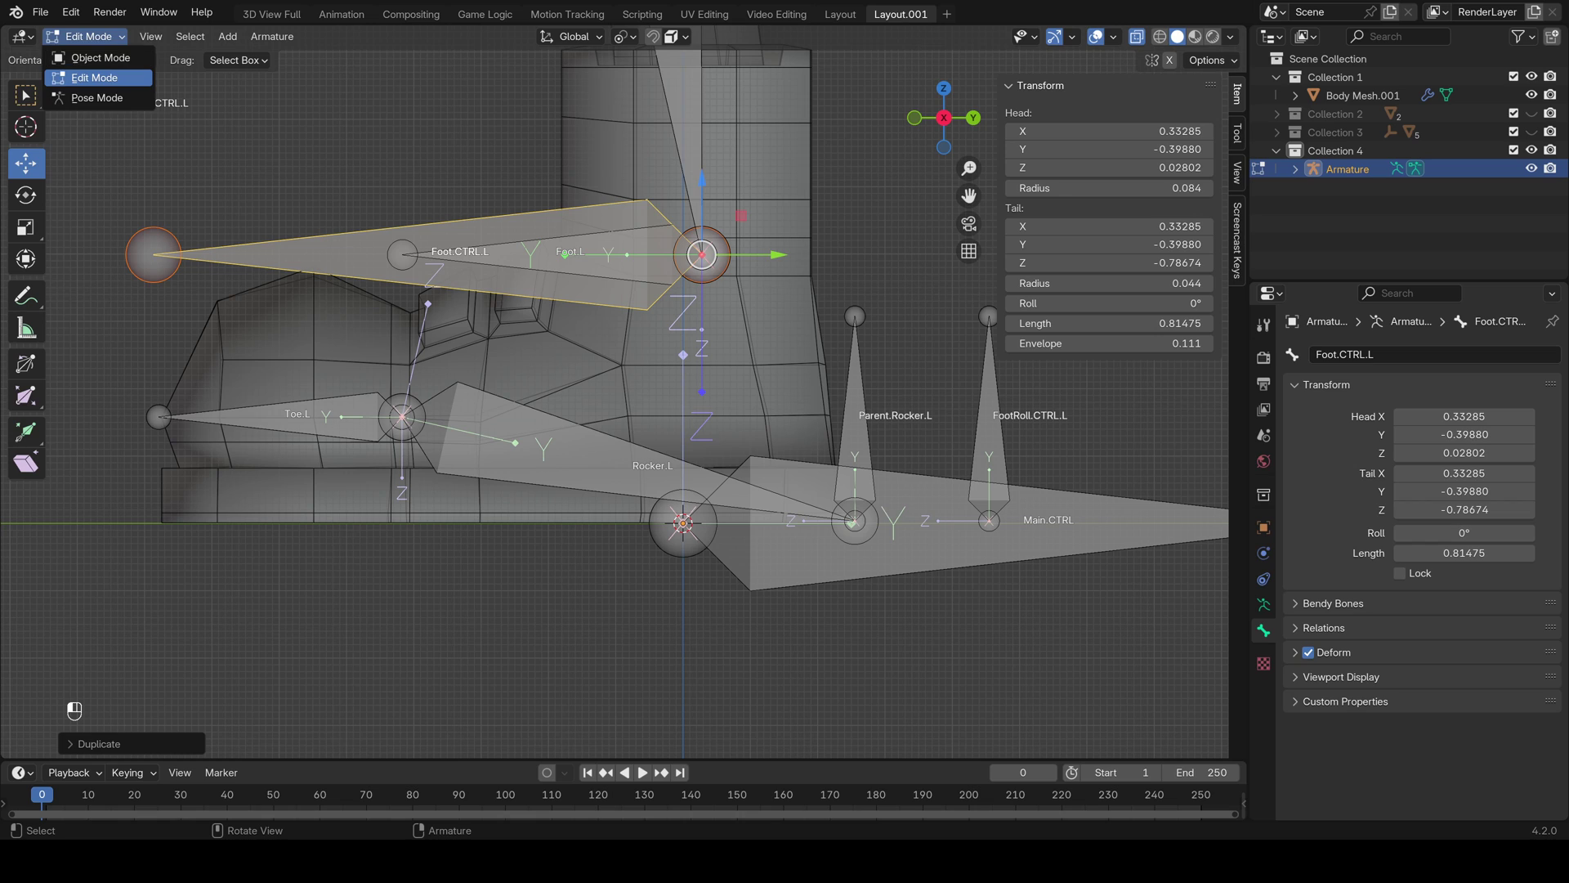
pyautogui.click(90, 98)
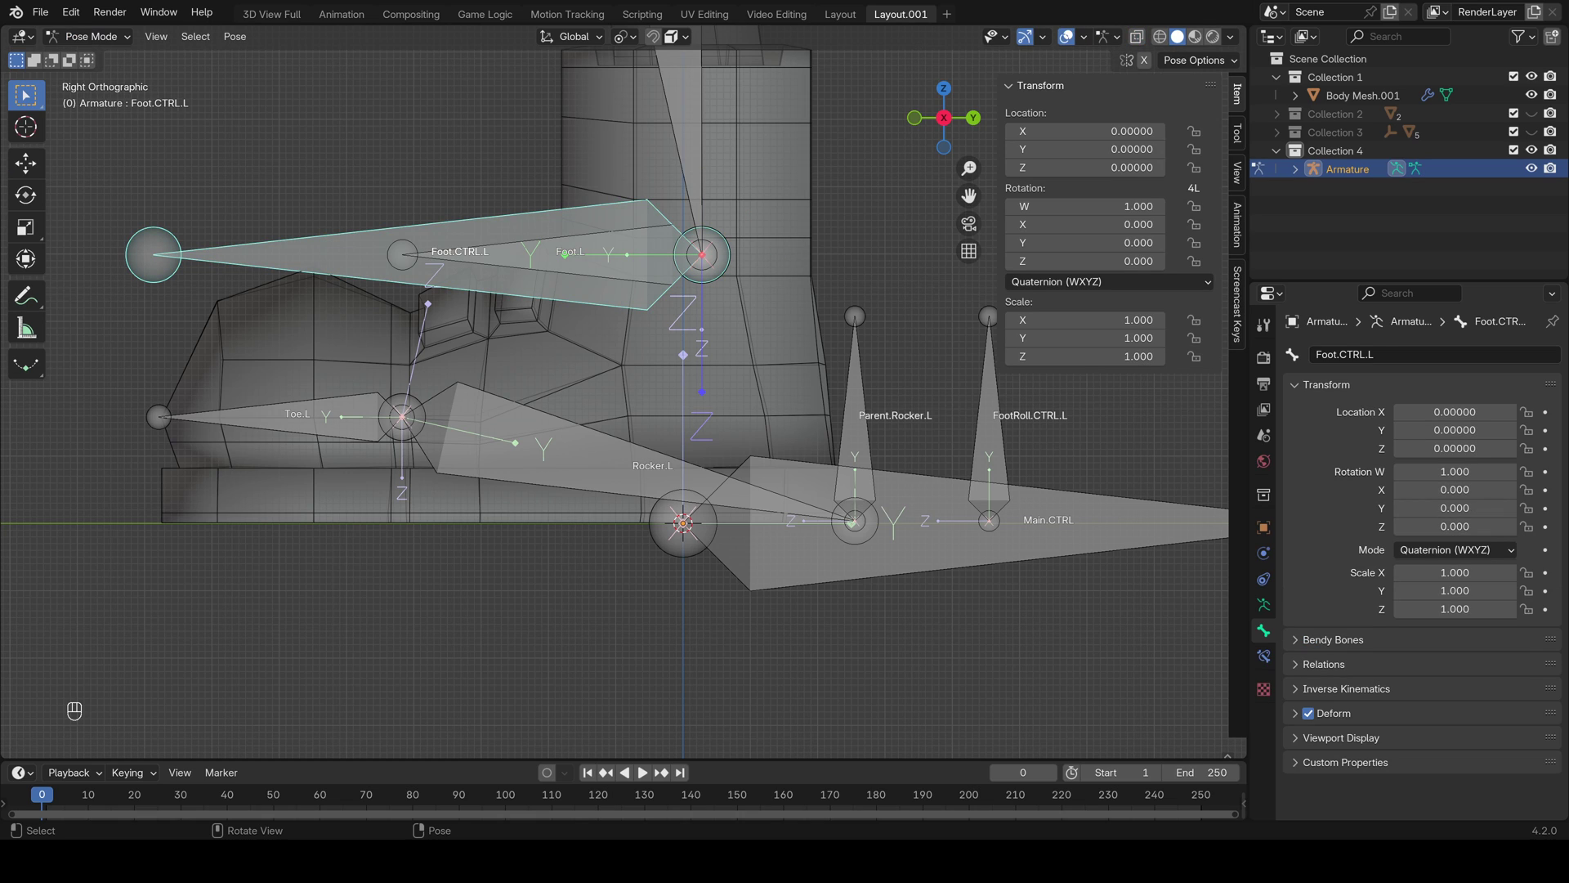
pyautogui.click(855, 425)
pyautogui.press('g')
pyautogui.rightClick(861, 400)
pyautogui.click(989, 425)
pyautogui.press('g')
pyautogui.click(572, 454)
pyautogui.press('g')
pyautogui.rightClick(579, 429)
# Test that Toe.L, Foot.CTRL.L and Foot.L move independently, cancelling each move
pyautogui.click(319, 418)
pyautogui.press('g')
pyautogui.rightClick(334, 389)
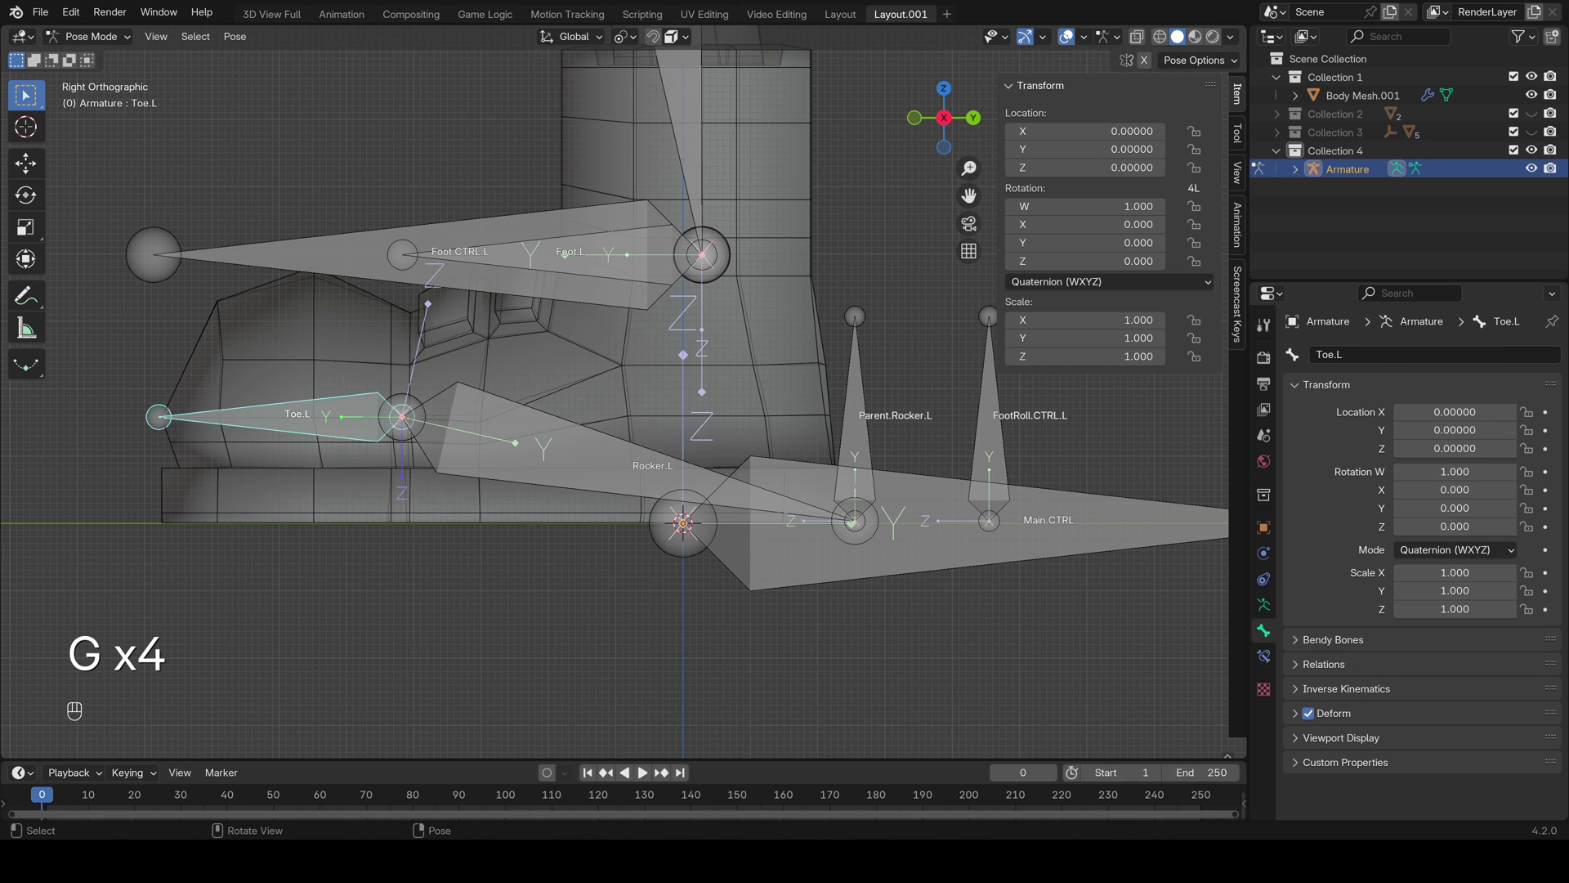
pyautogui.click(351, 257)
pyautogui.press('g')
pyautogui.rightClick(364, 243)
pyautogui.click(515, 258)
pyautogui.press('g')
pyautogui.rightClick(523, 246)
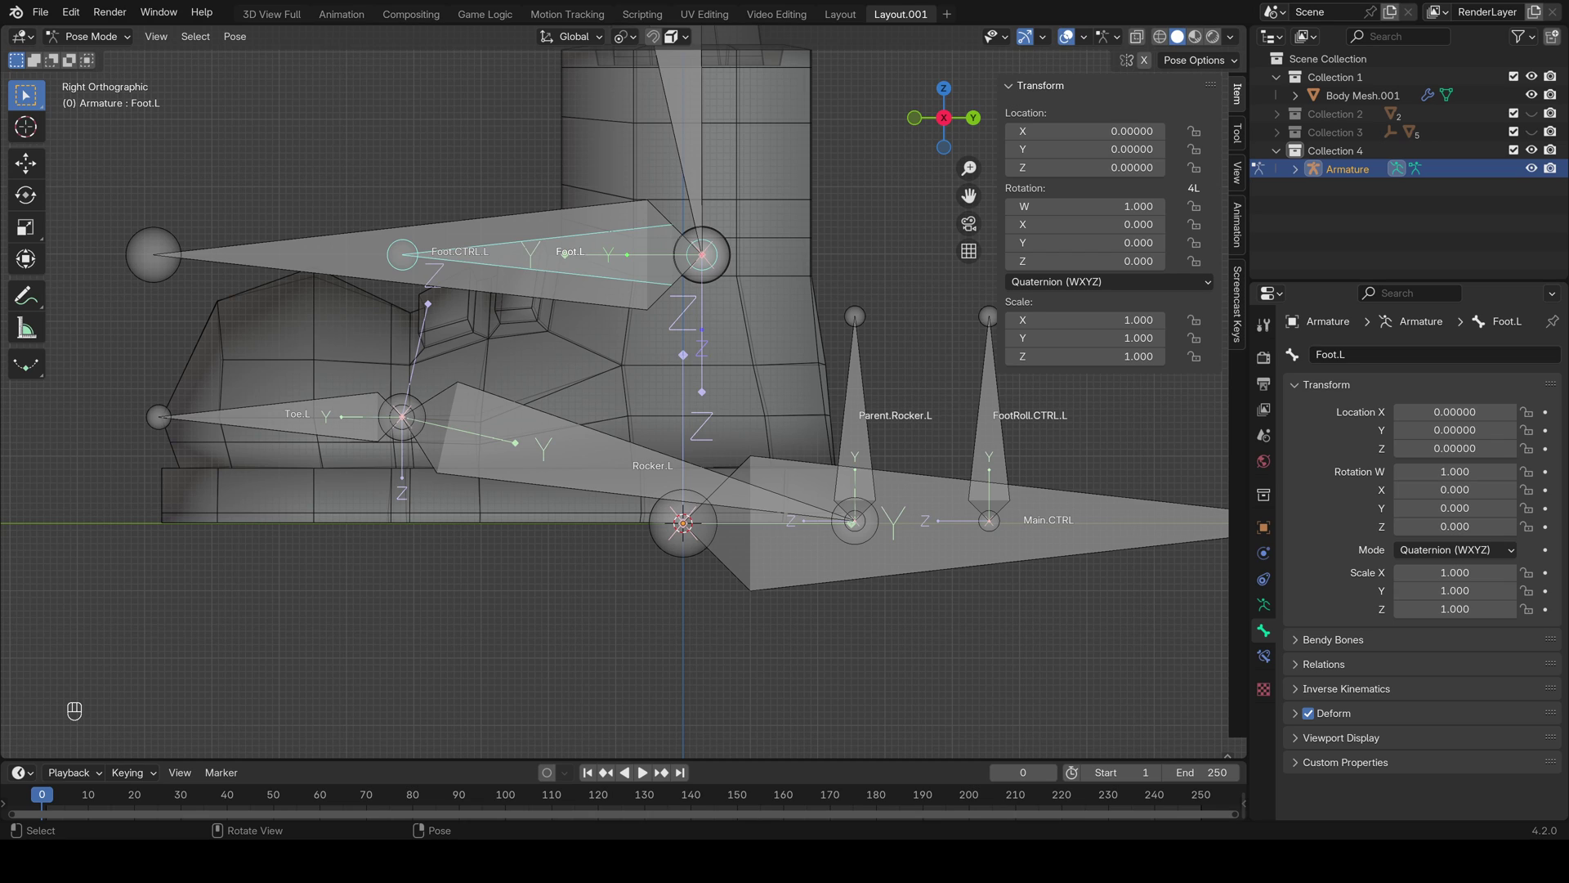
# Switch the armature to Edit Mode and parent Rocker.L to Parent.Rocker.L with Keep Offset
pyautogui.click(89, 36)
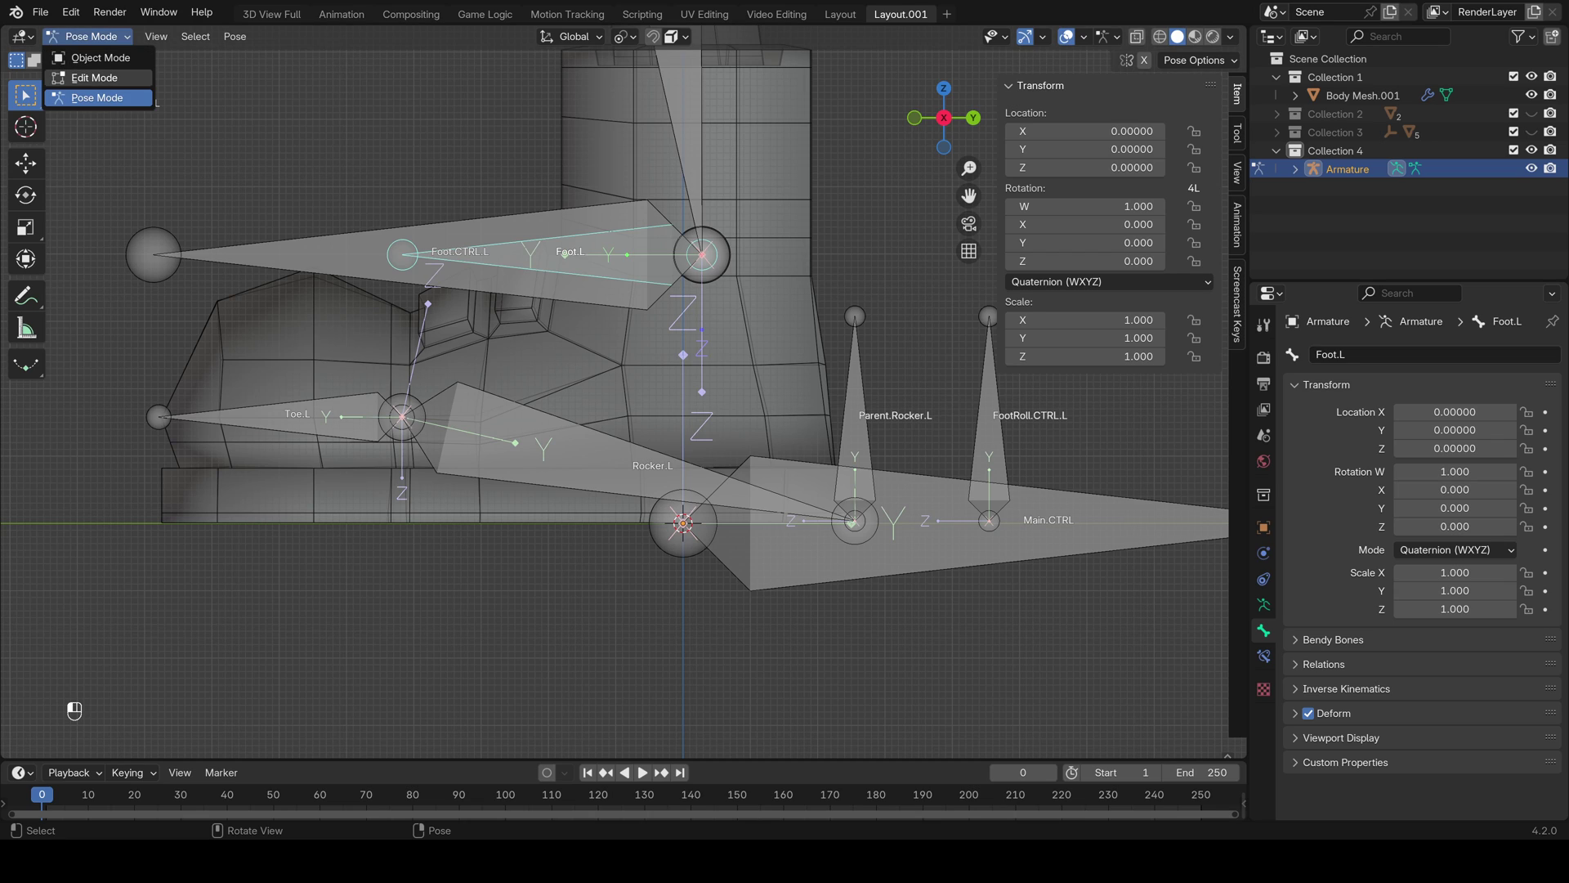
pyautogui.click(94, 77)
pyautogui.click(556, 452)
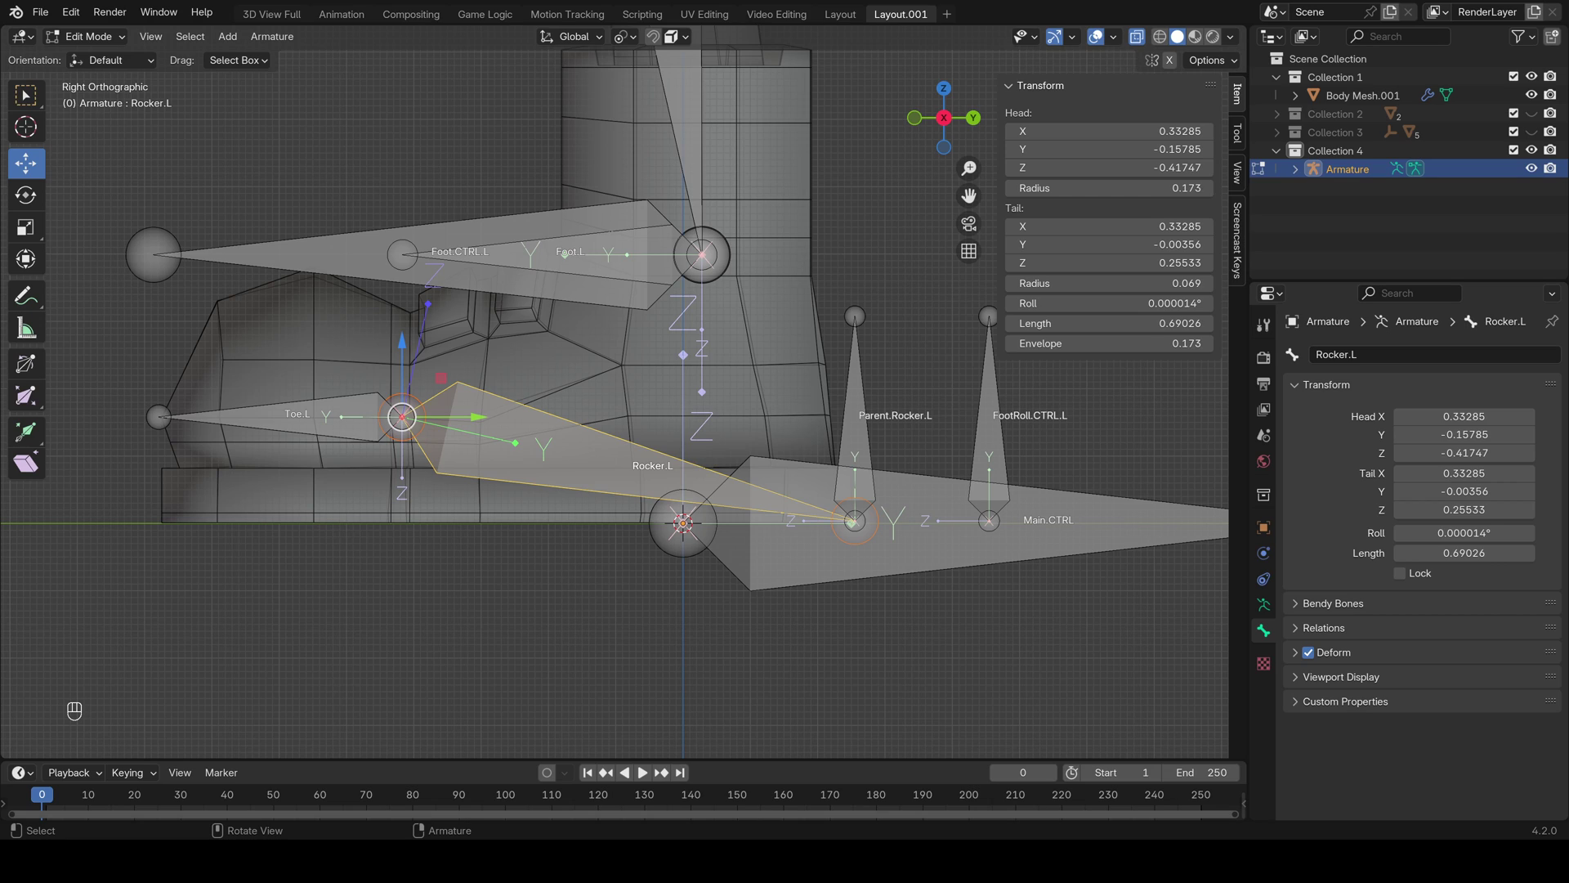
pyautogui.press('shift')
pyautogui.keyDown('shift'); pyautogui.click(854, 433); pyautogui.keyUp('shift')
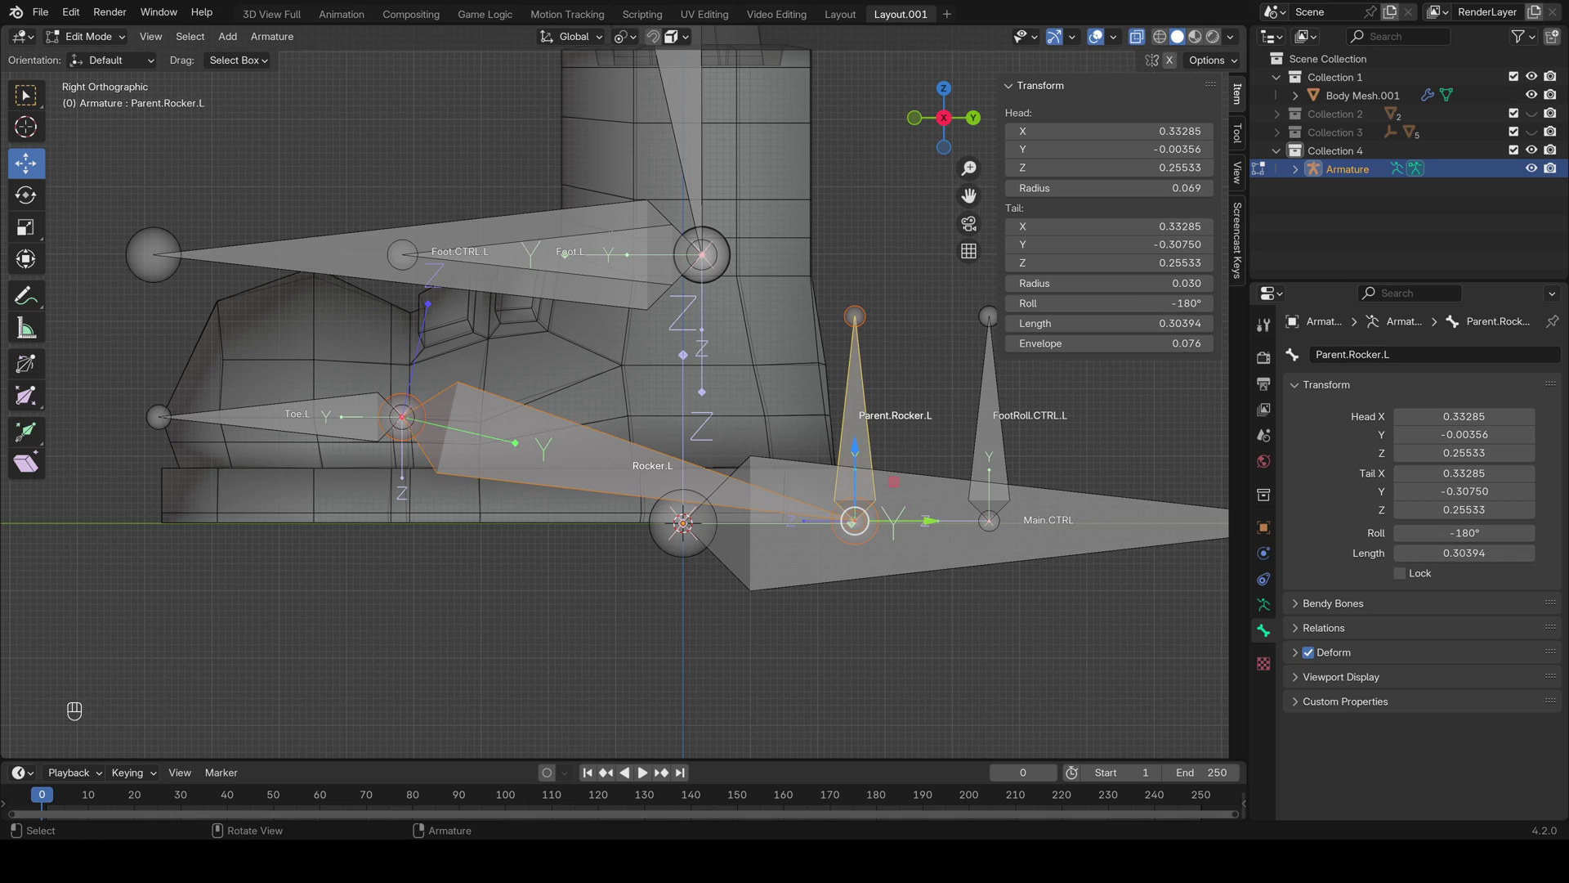
pyautogui.hotkey('ctrl', 'p')
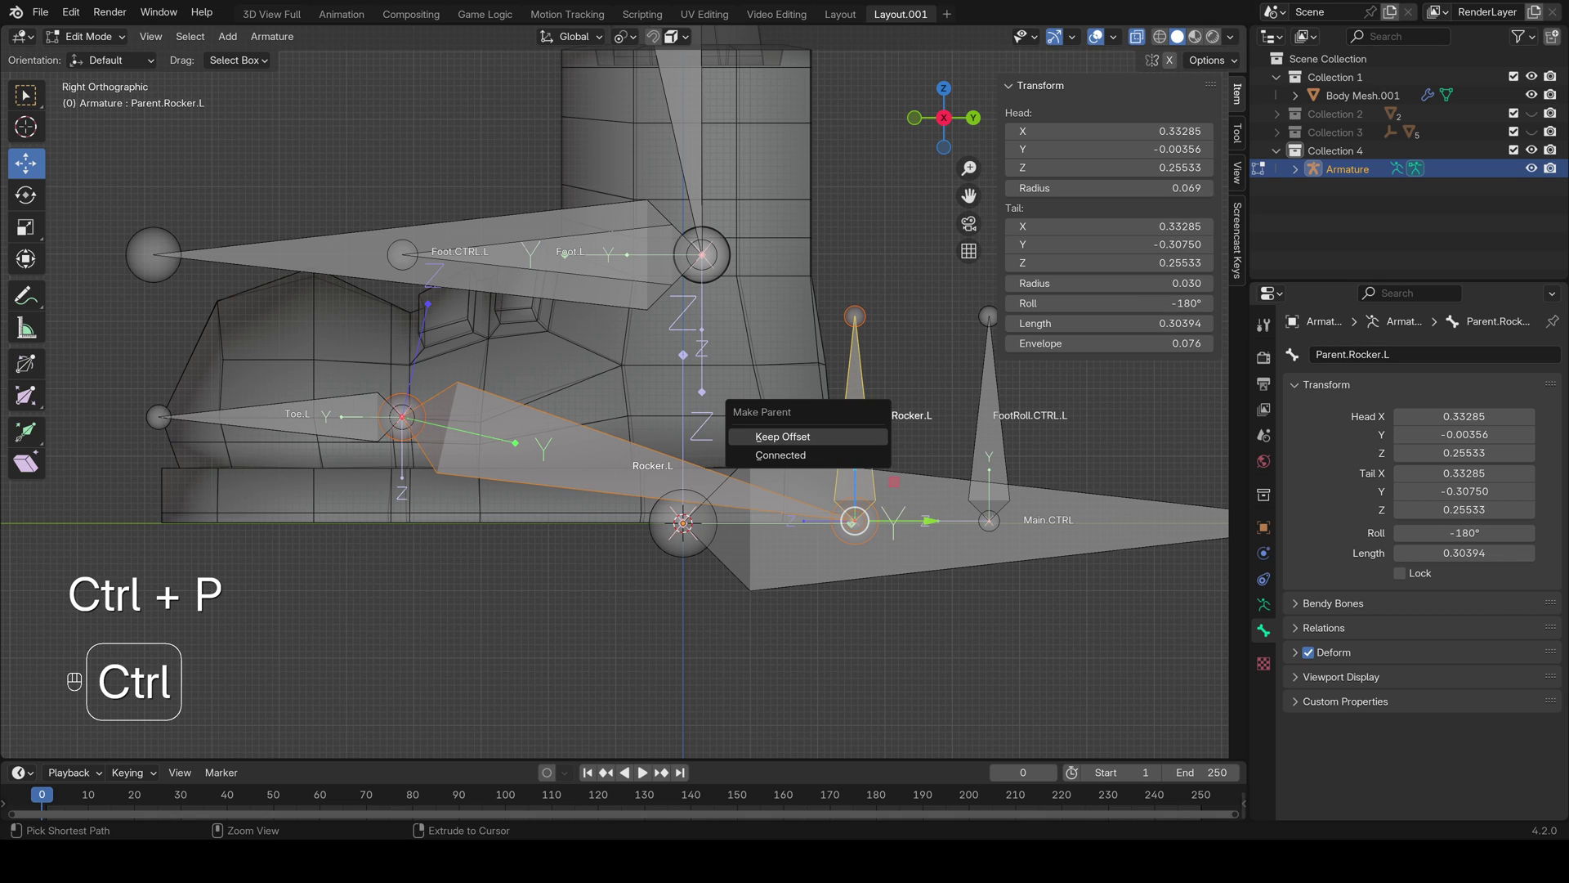
pyautogui.click(783, 437)
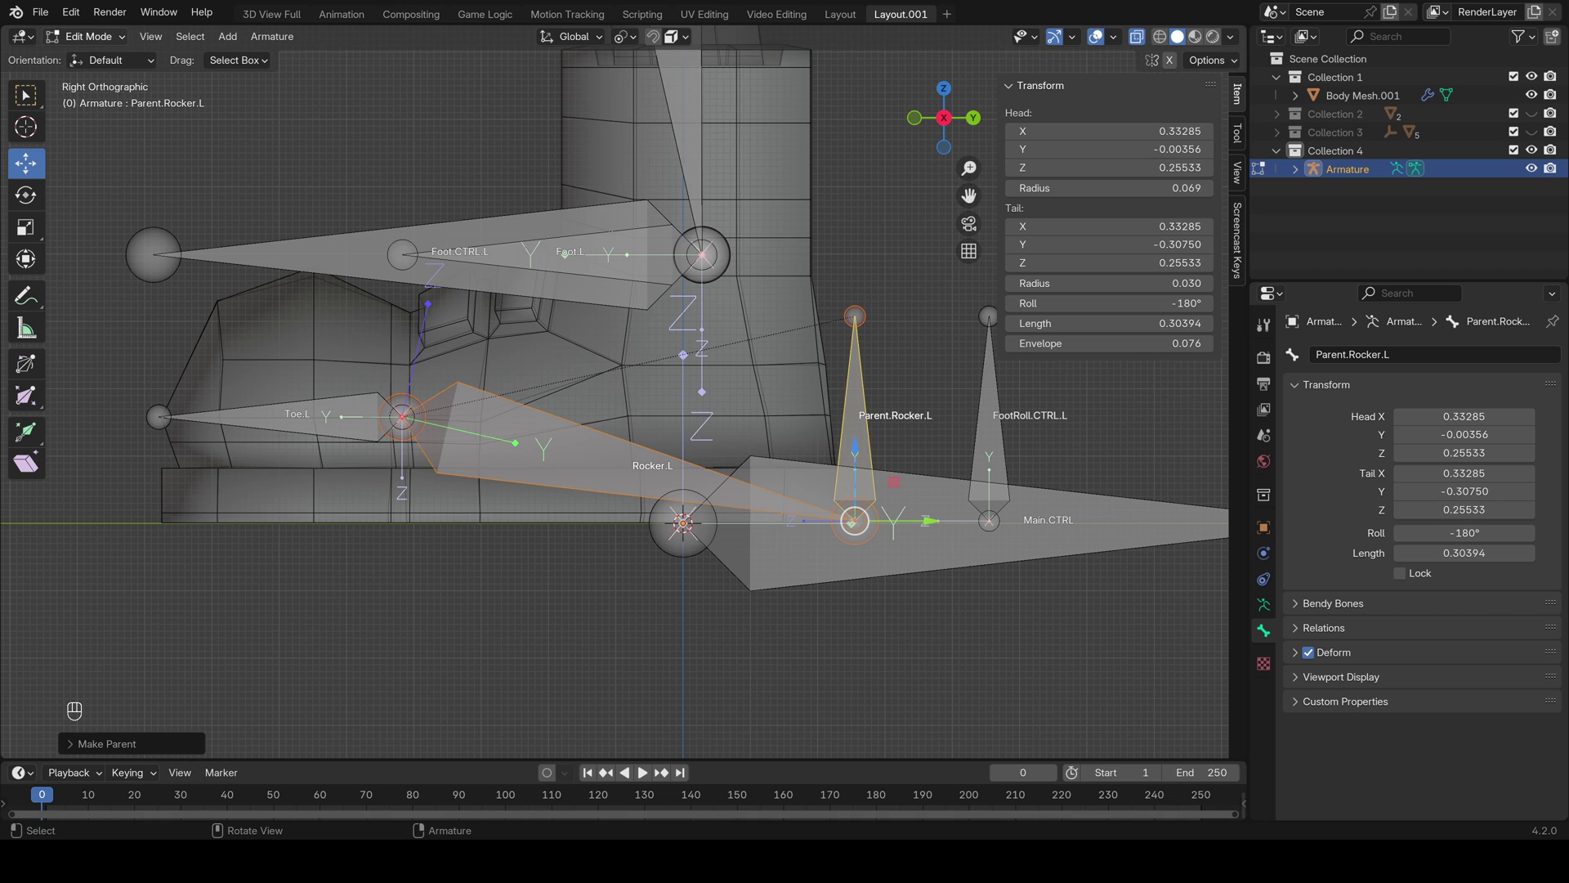
# Switch to Pose Mode and test-move Parent.Rocker.L to check that Rocker.L follows, cancelling the move
pyautogui.click(85, 36)
pyautogui.click(96, 97)
pyautogui.click(855, 433)
pyautogui.press('g')
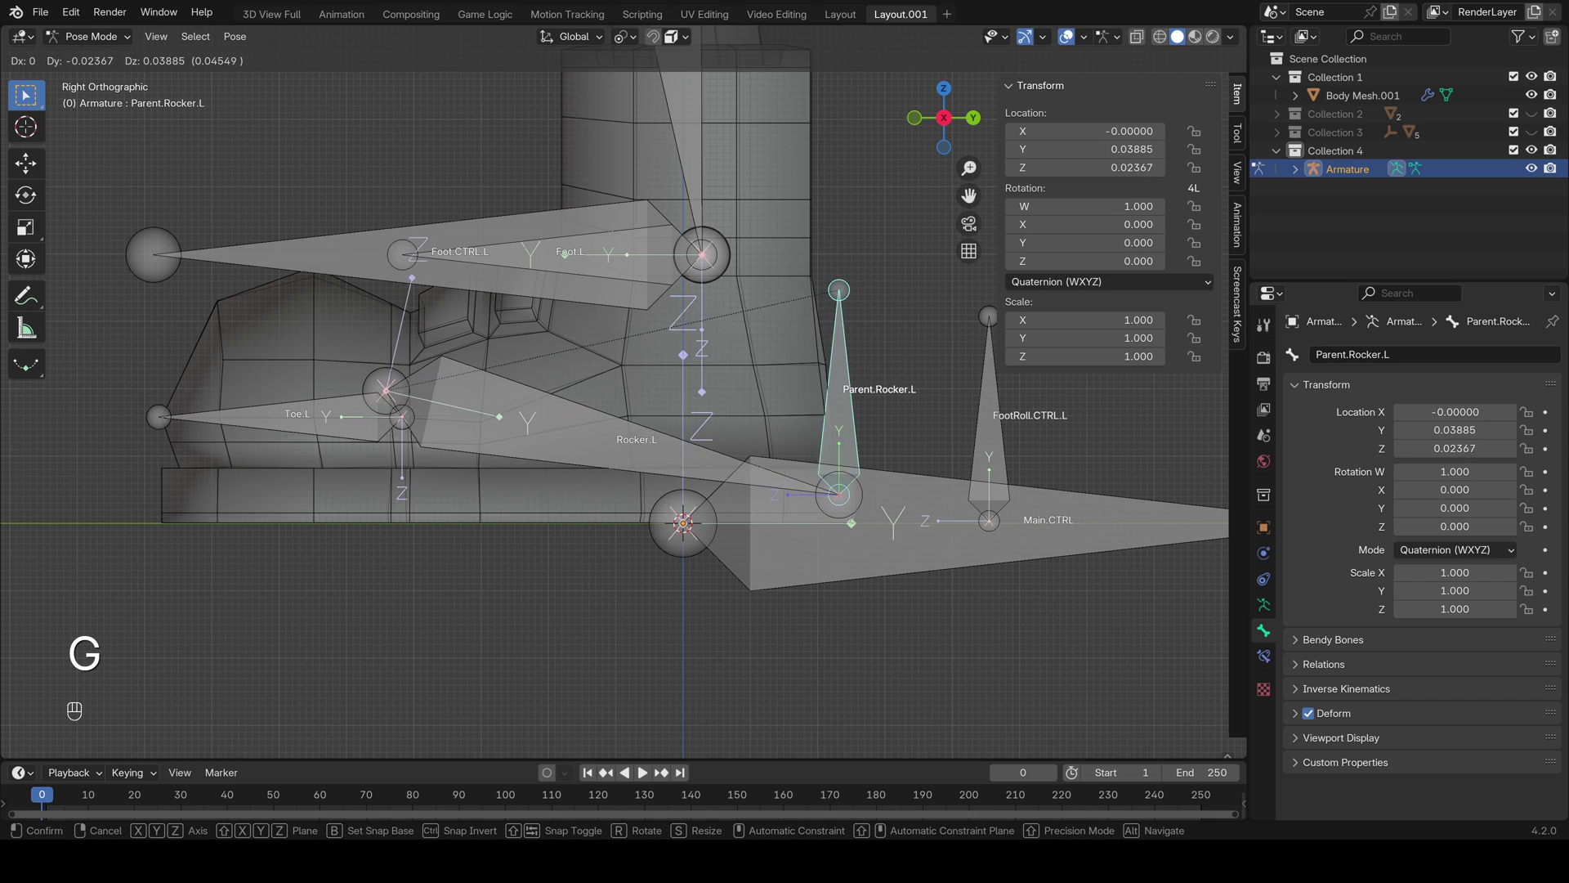
pyautogui.rightClick(844, 415)
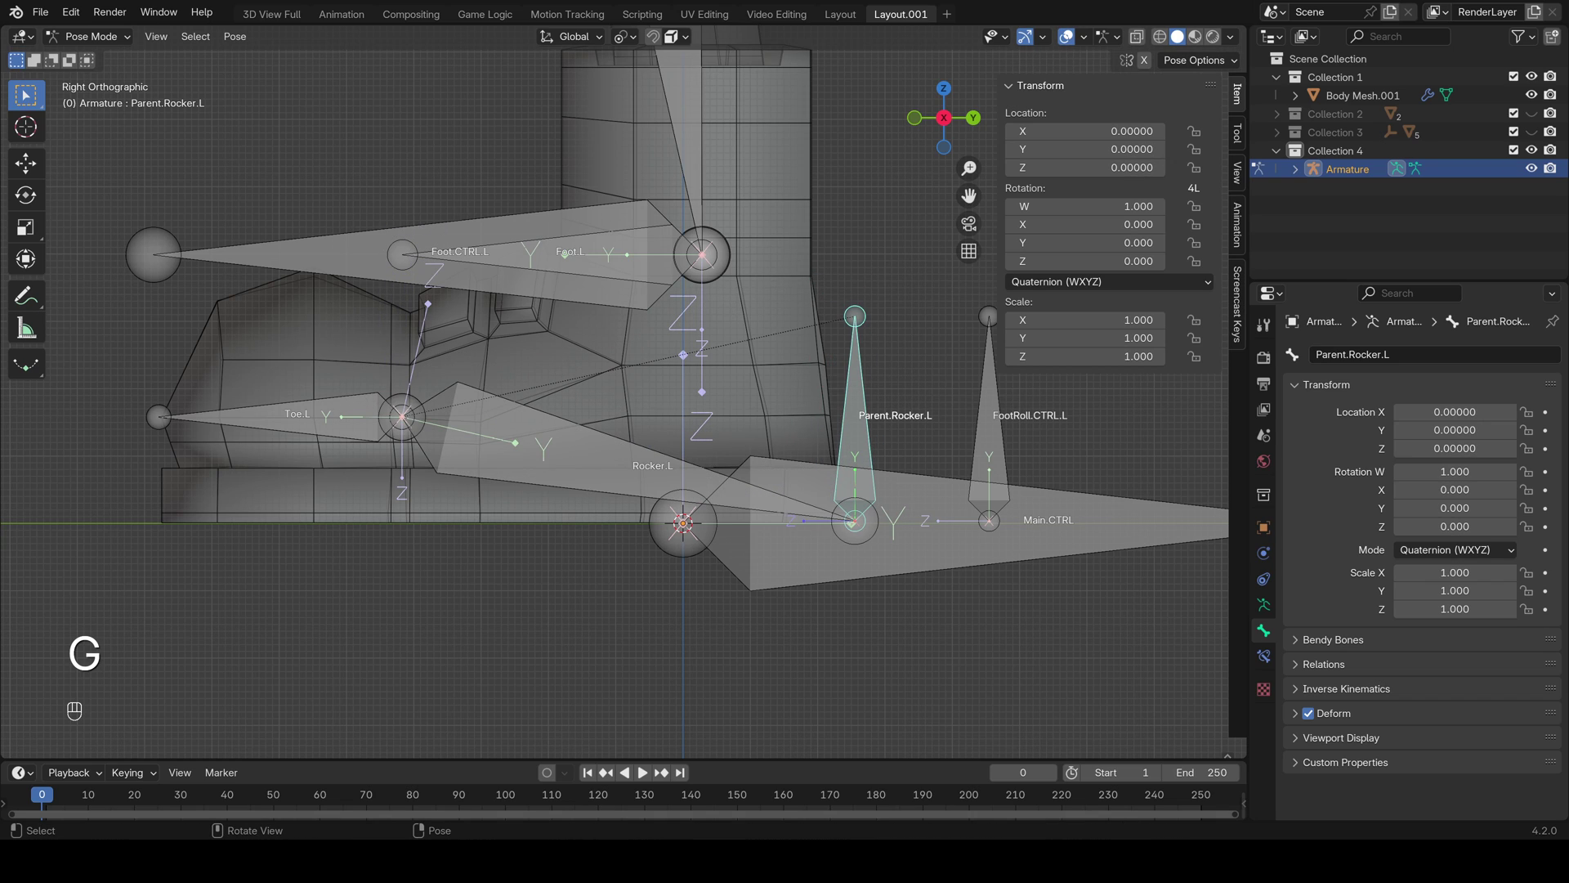
# Return to Edit Mode and parent Toe.L to Parent.Rocker.L with Keep Offset
pyautogui.click(88, 36)
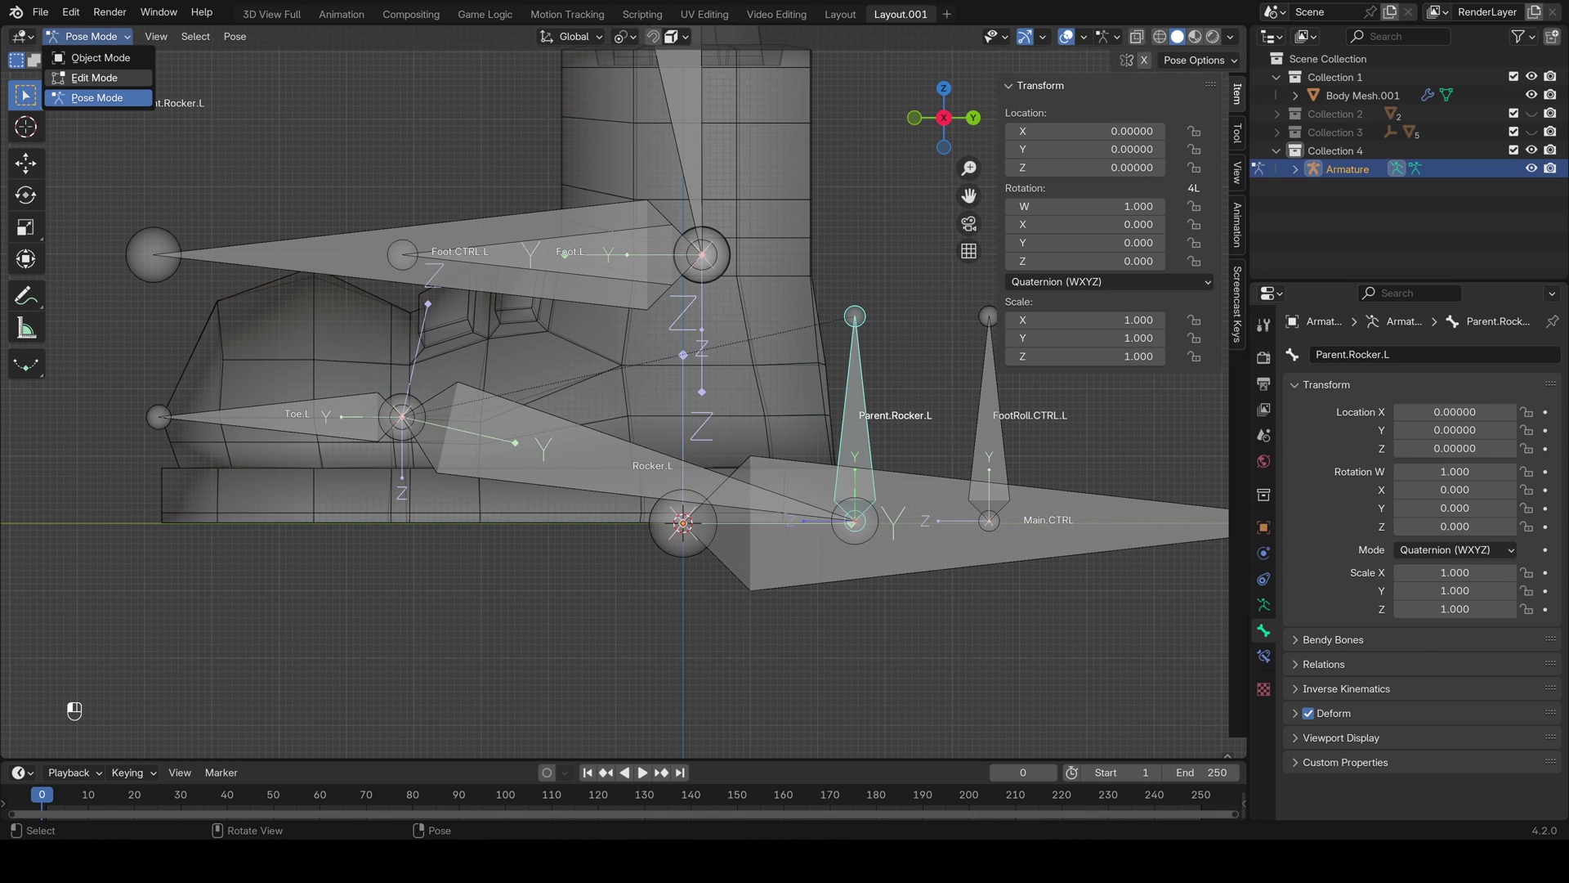
pyautogui.click(94, 77)
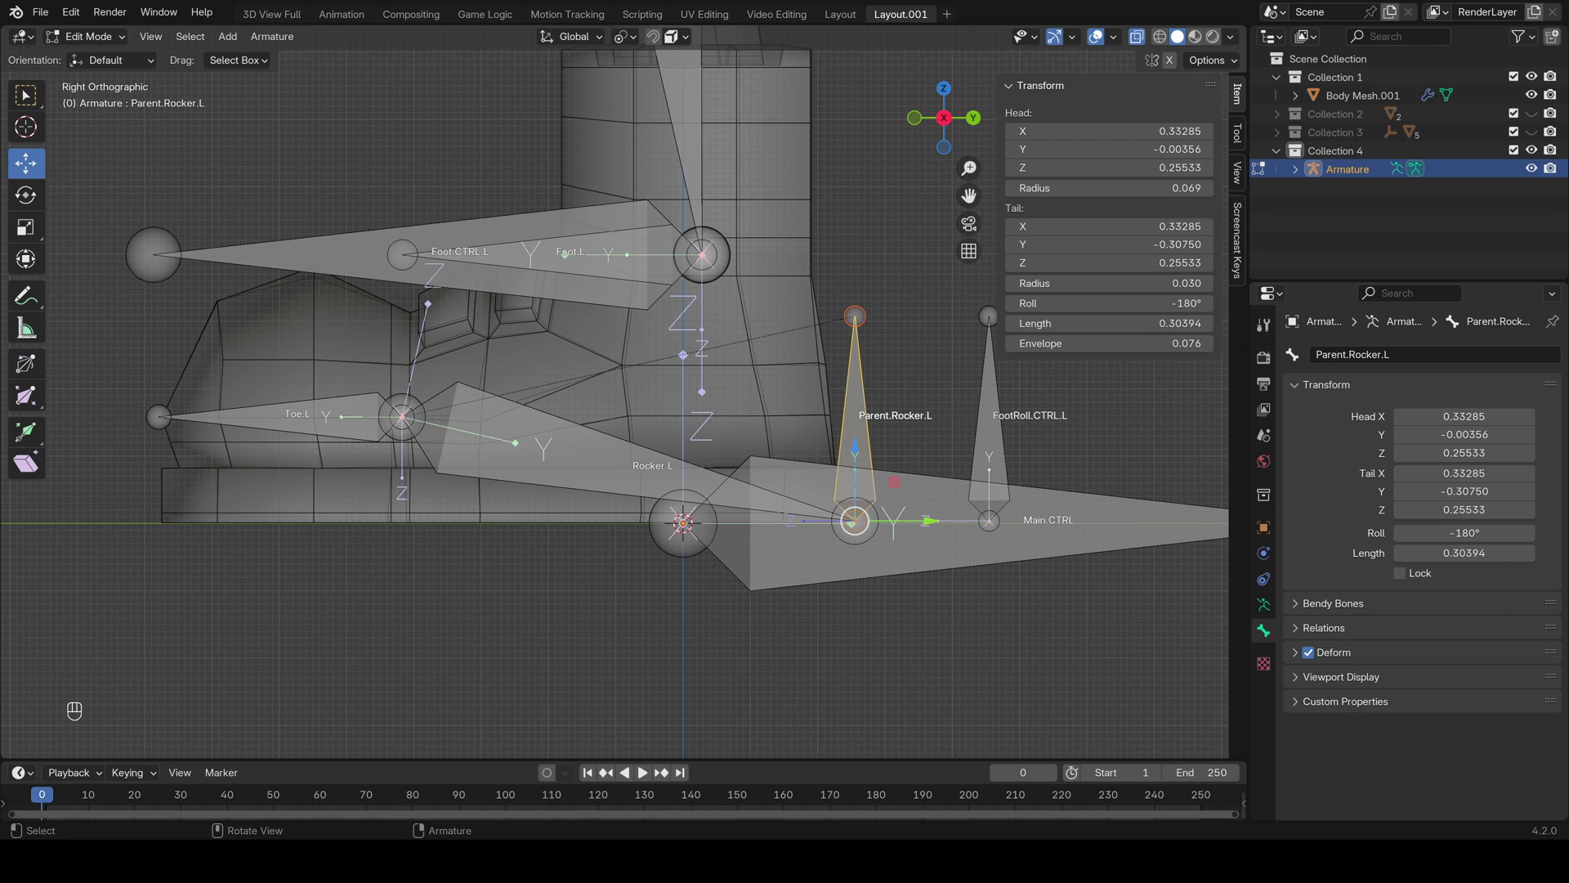
pyautogui.click(323, 418)
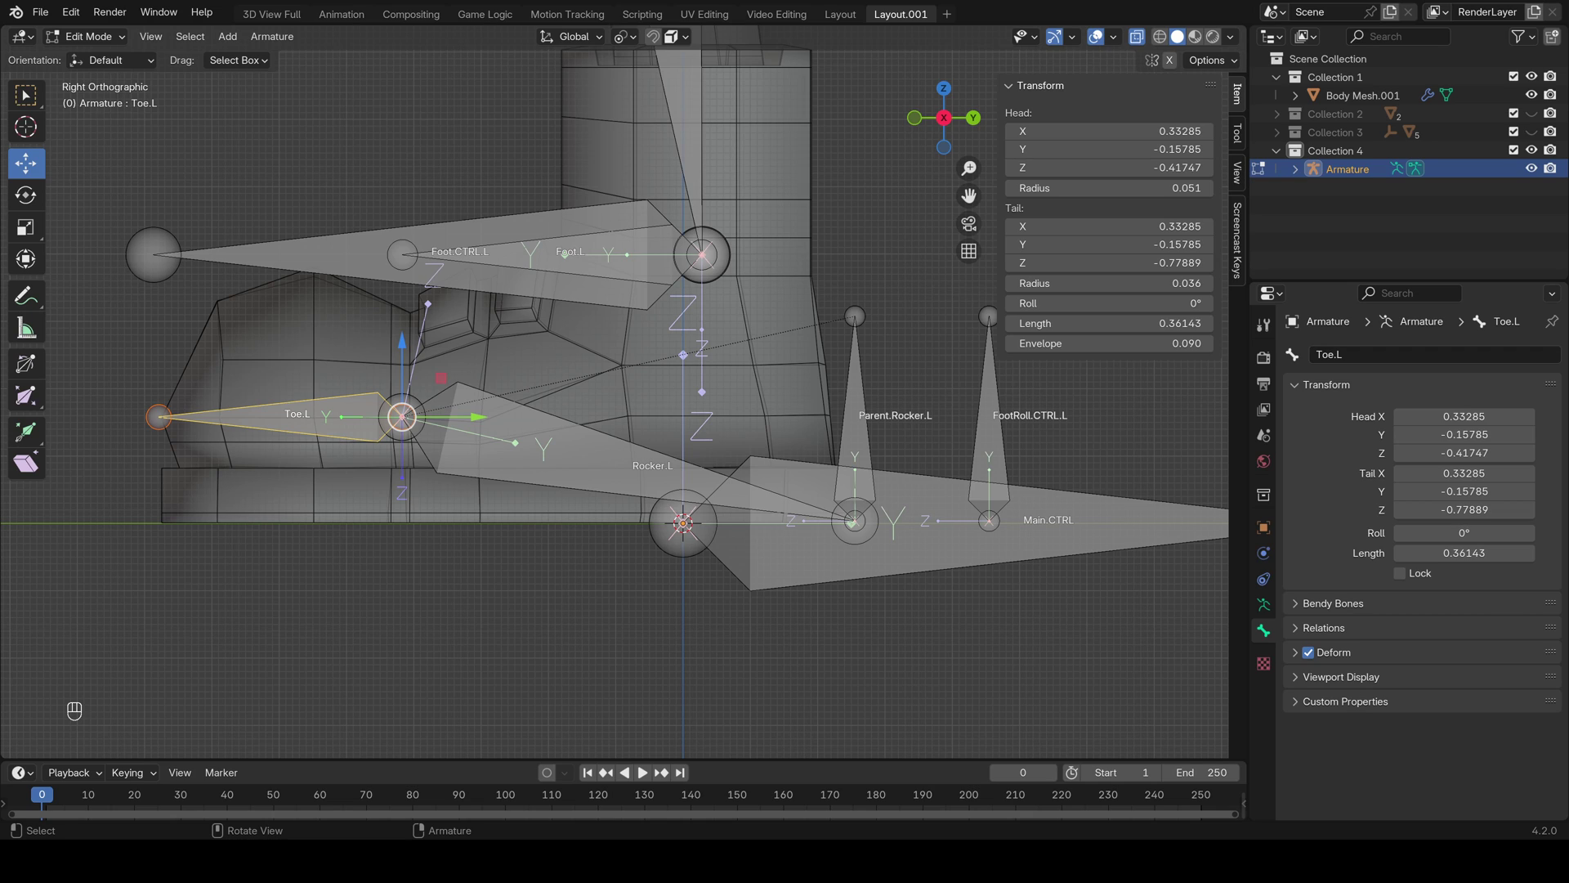
pyautogui.keyDown('shift'); pyautogui.click(855, 425); pyautogui.keyUp('shift')
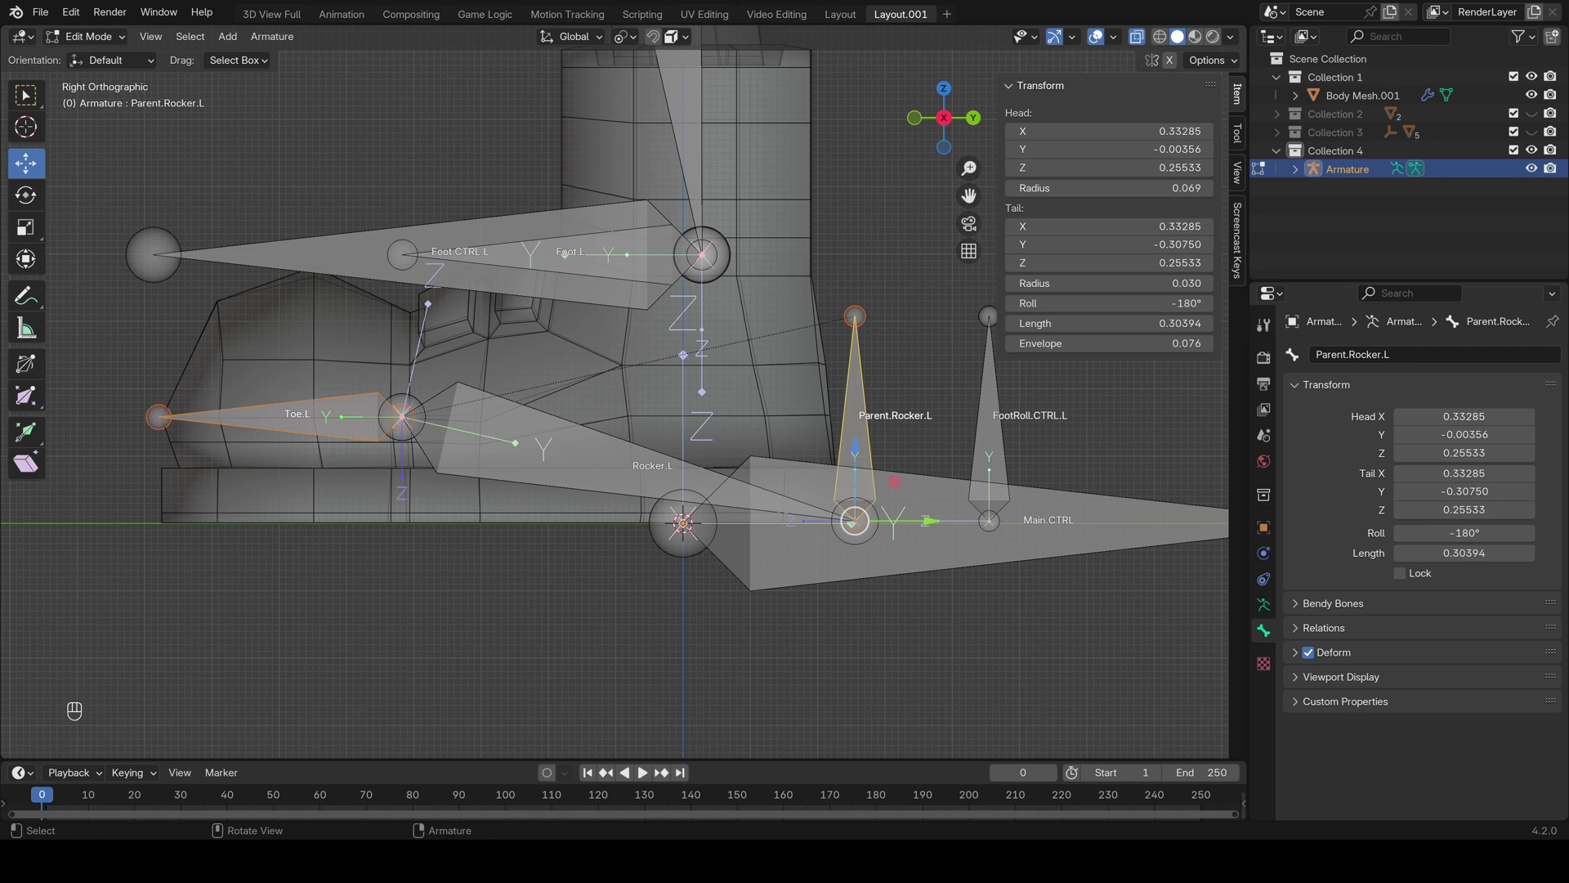
pyautogui.hotkey('ctrl', 'p')
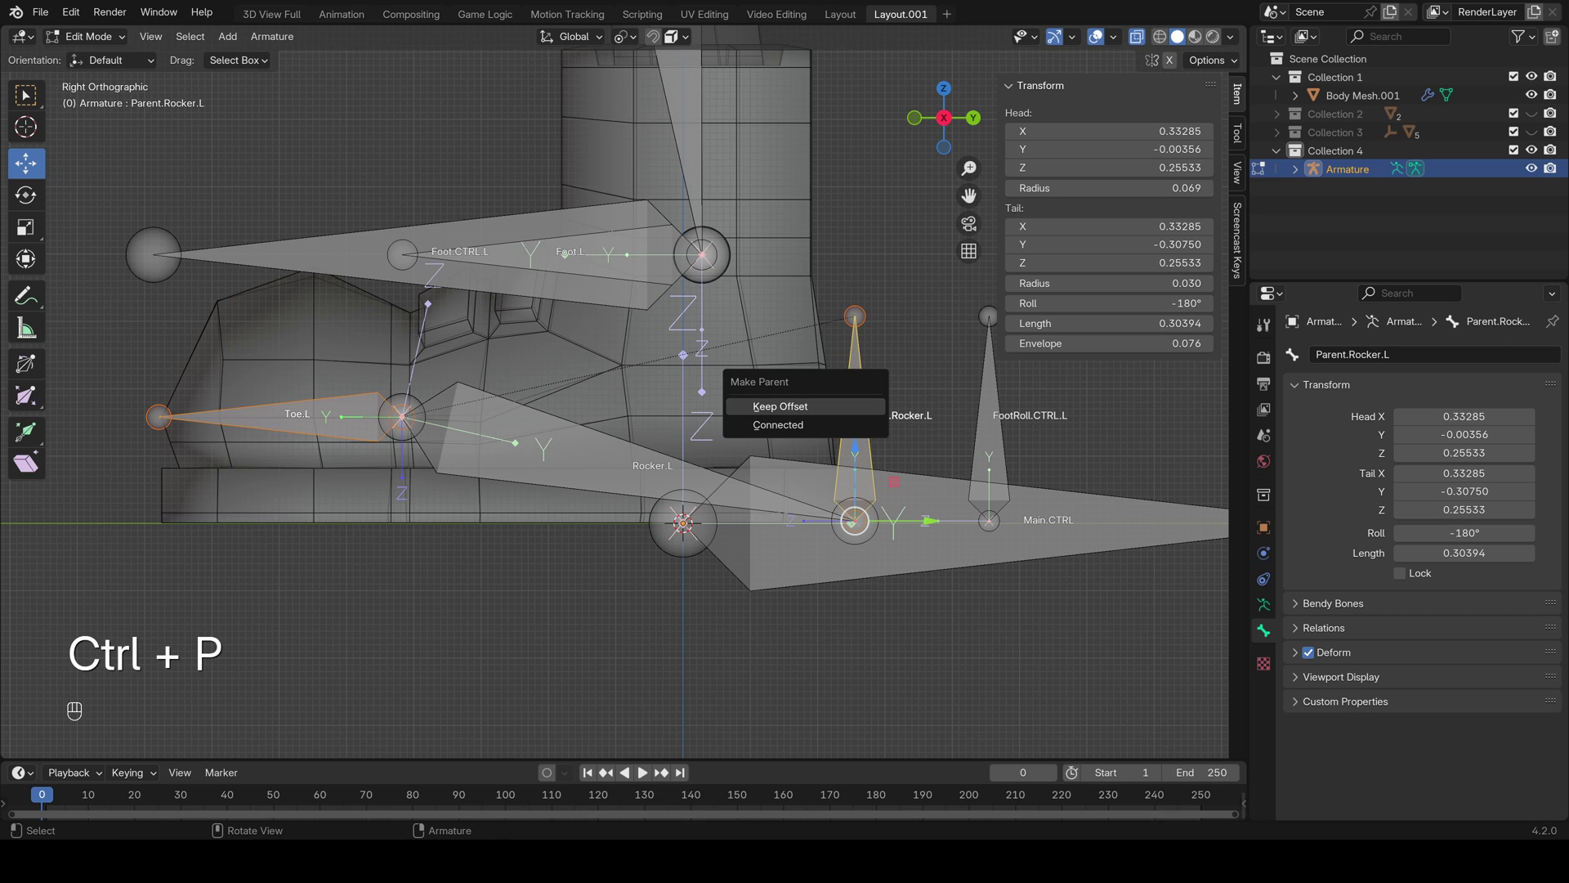
pyautogui.click(780, 406)
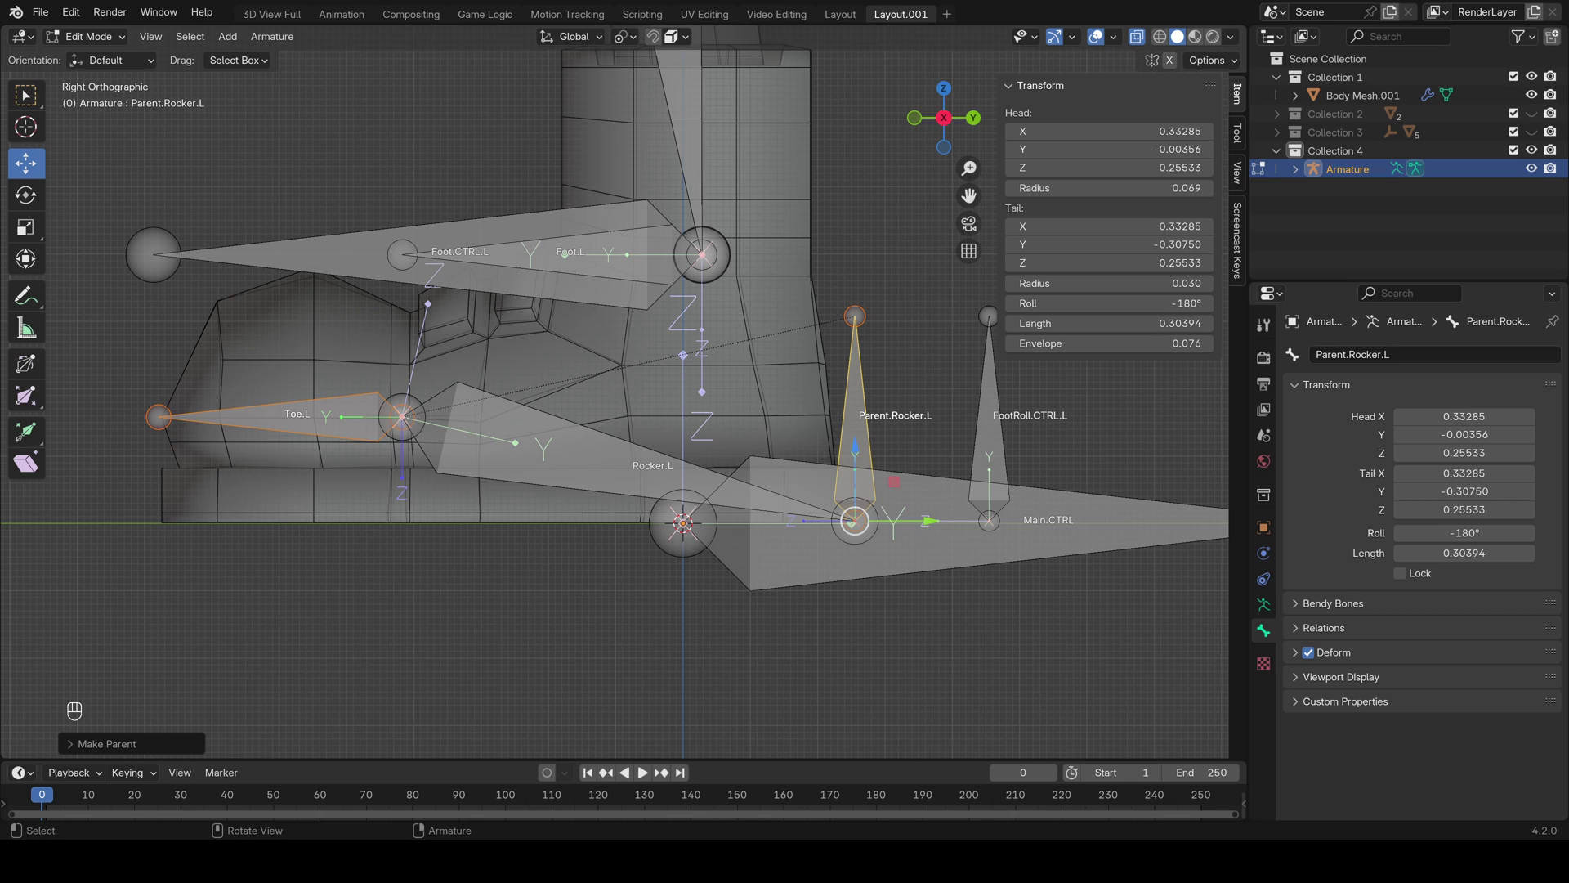
# Parent both FootRoll.CTRL.L and Parent.Rocker.L to Foot.CTRL.L with Keep Offset
pyautogui.click(601, 222)
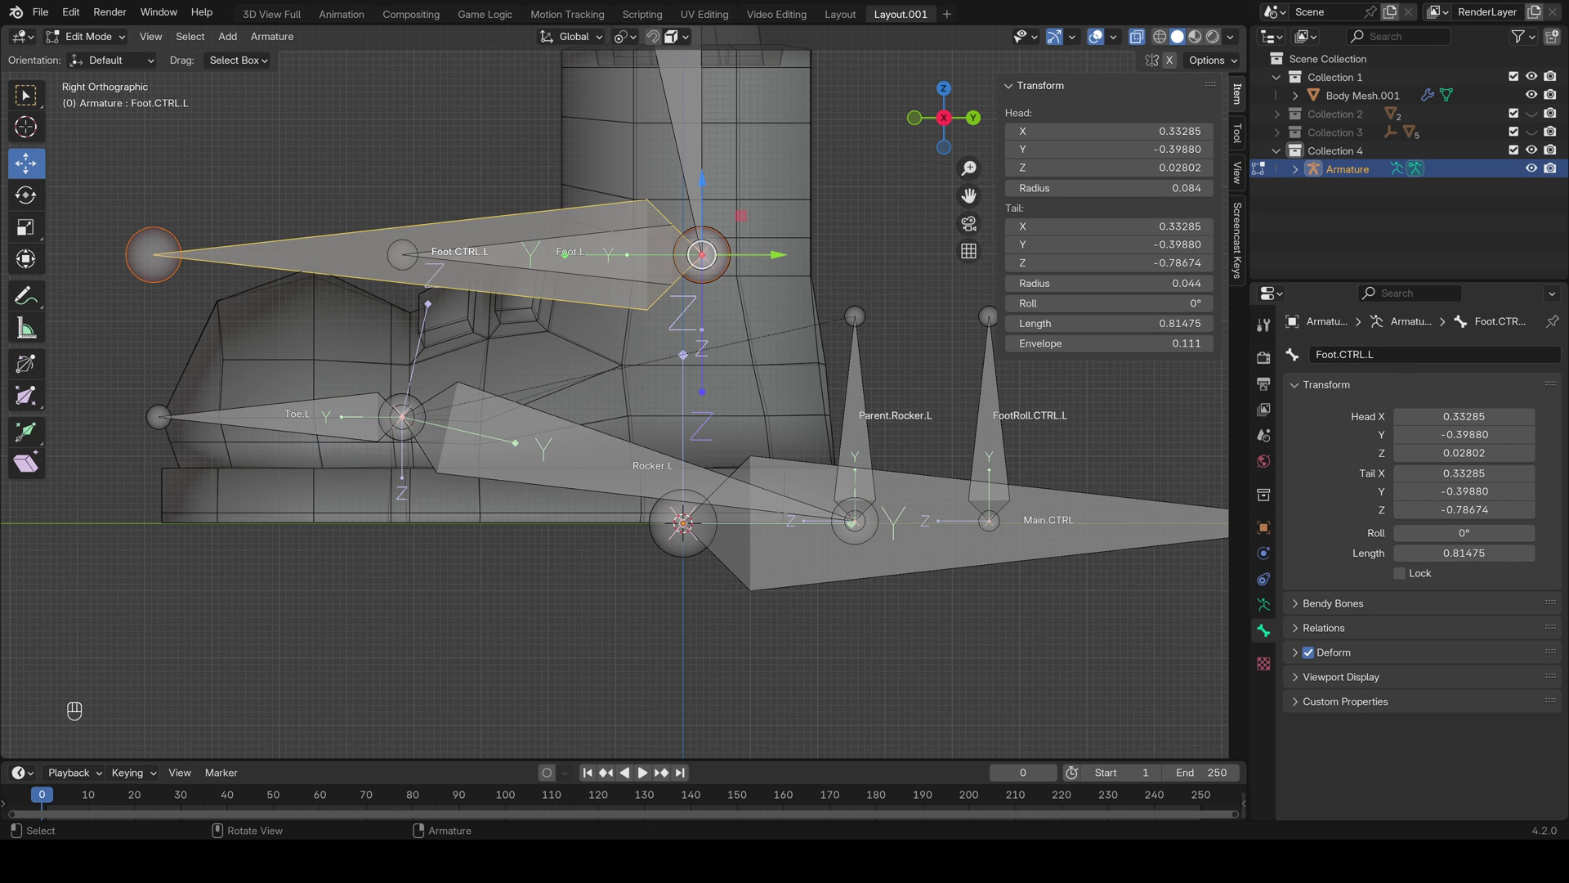
pyautogui.click(855, 410)
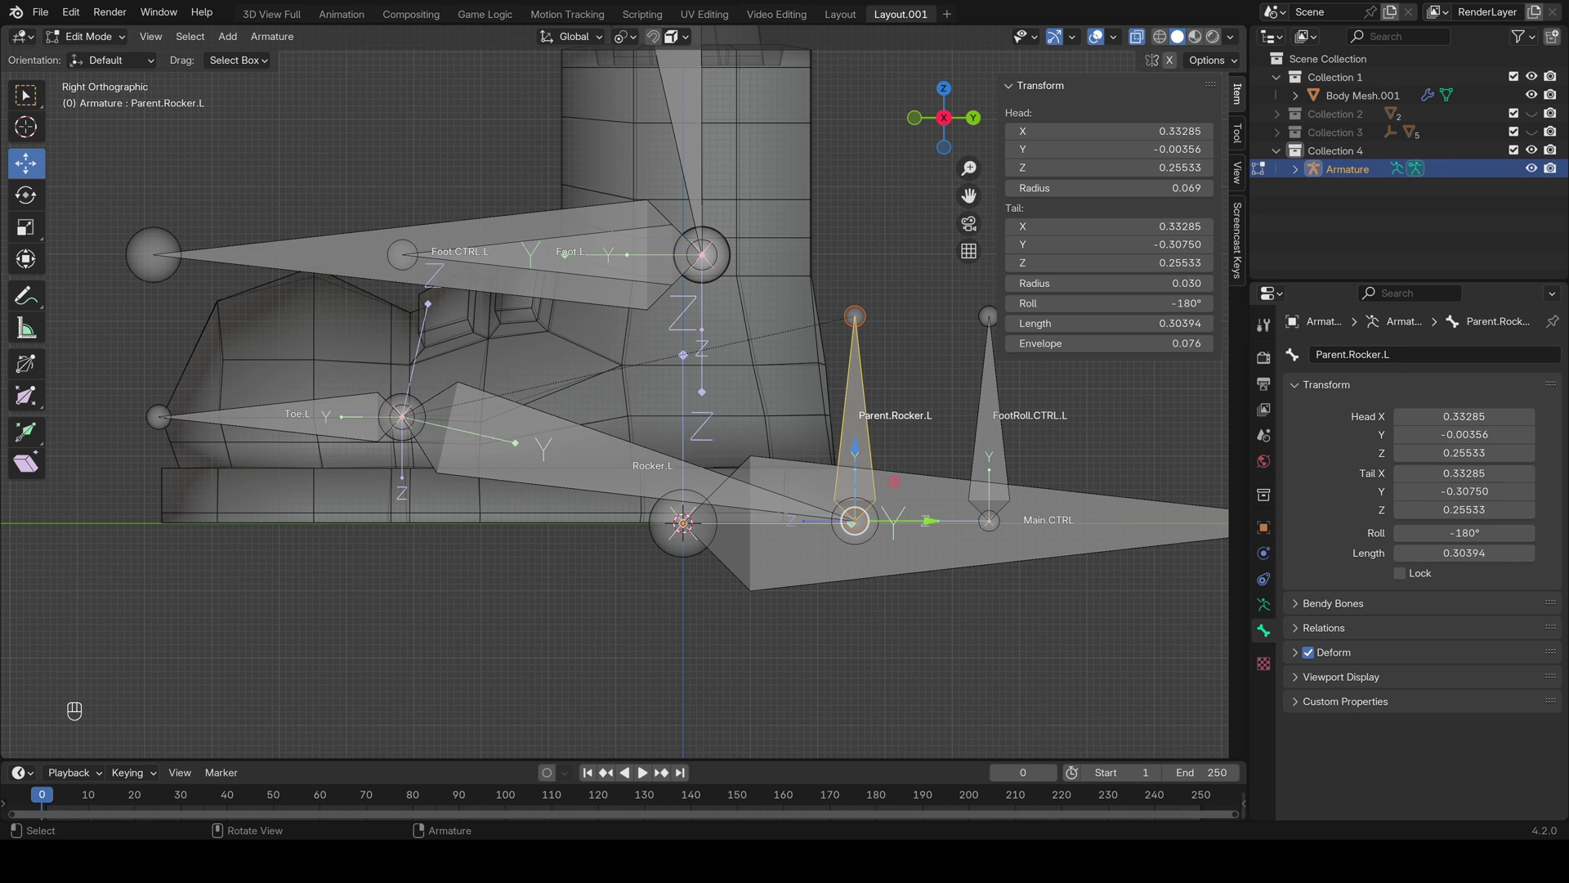
pyautogui.click(326, 419)
pyautogui.click(540, 455)
pyautogui.click(855, 408)
pyautogui.click(989, 427)
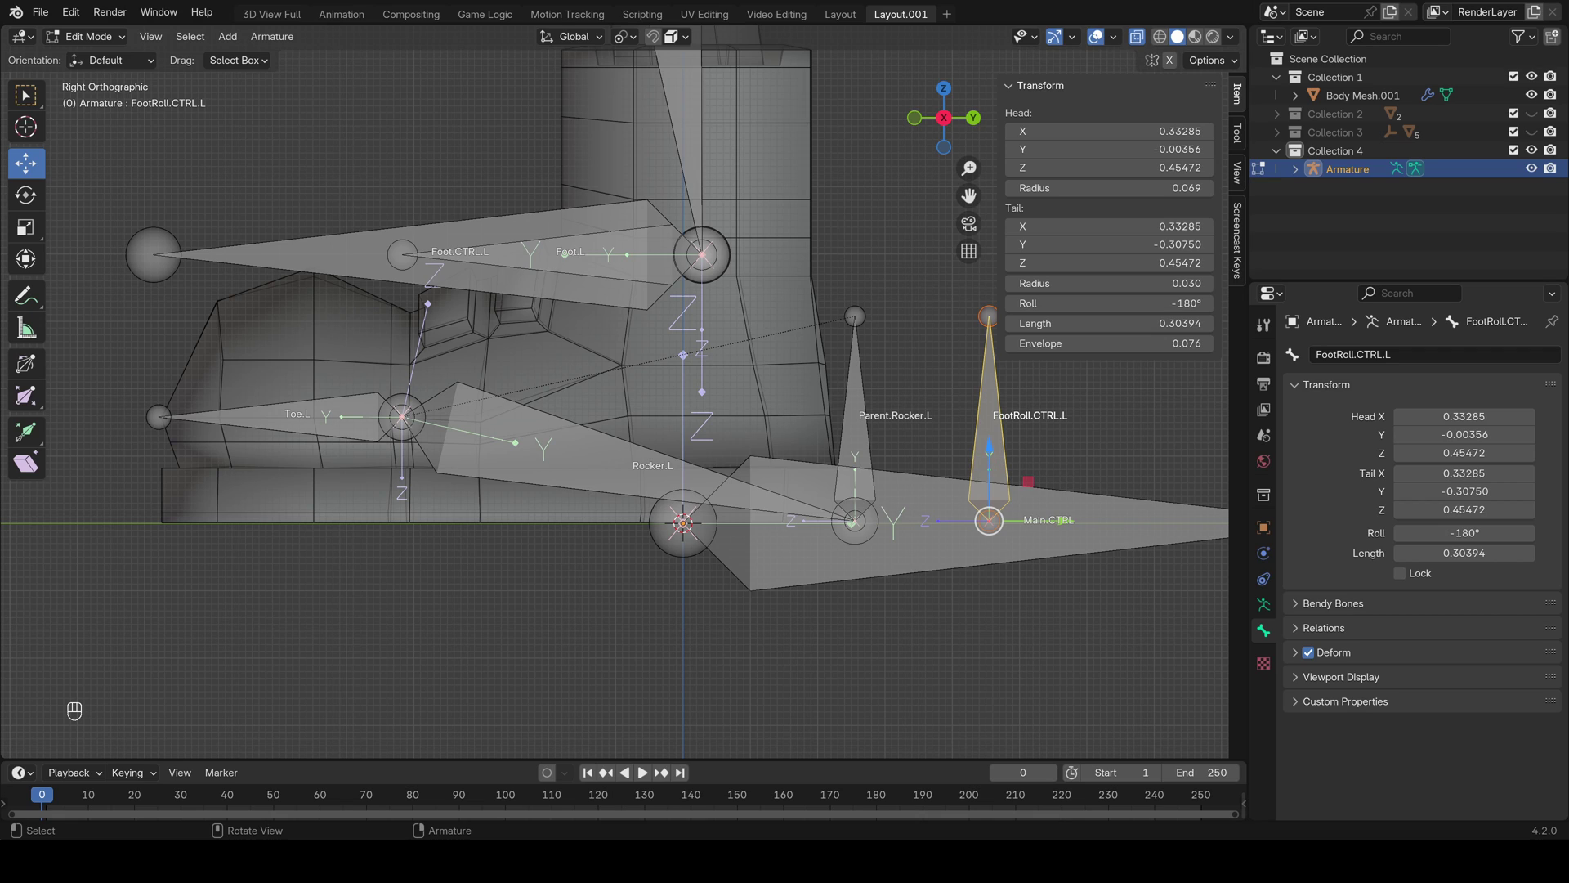
pyautogui.keyDown('shift'); pyautogui.click(855, 409); pyautogui.keyUp('shift')
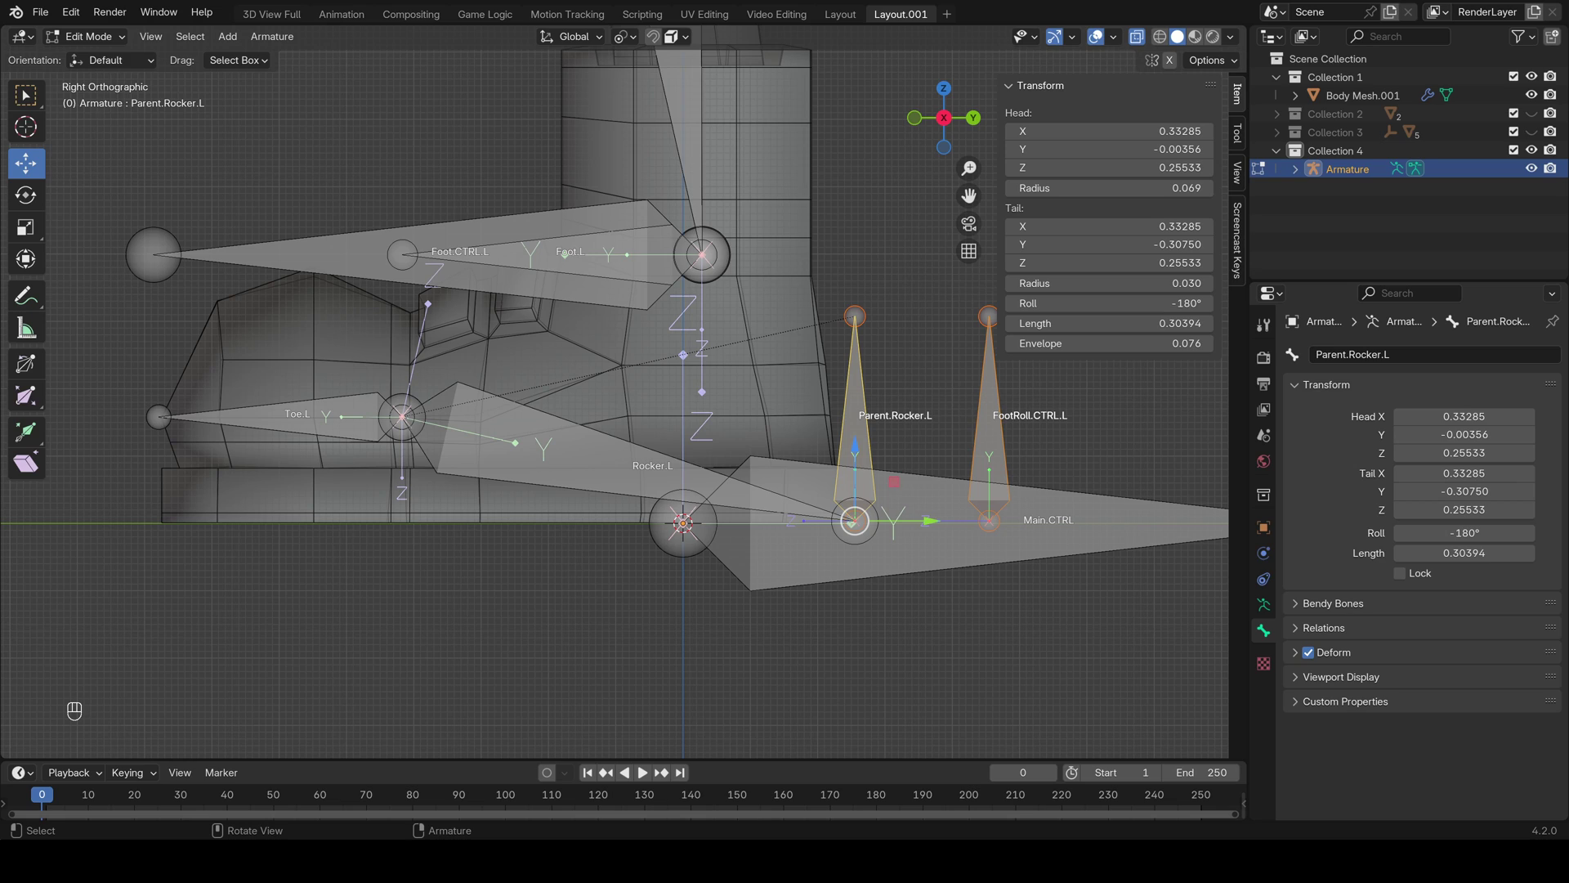
pyautogui.keyDown('shift'); pyautogui.click(507, 229); pyautogui.keyUp('shift')
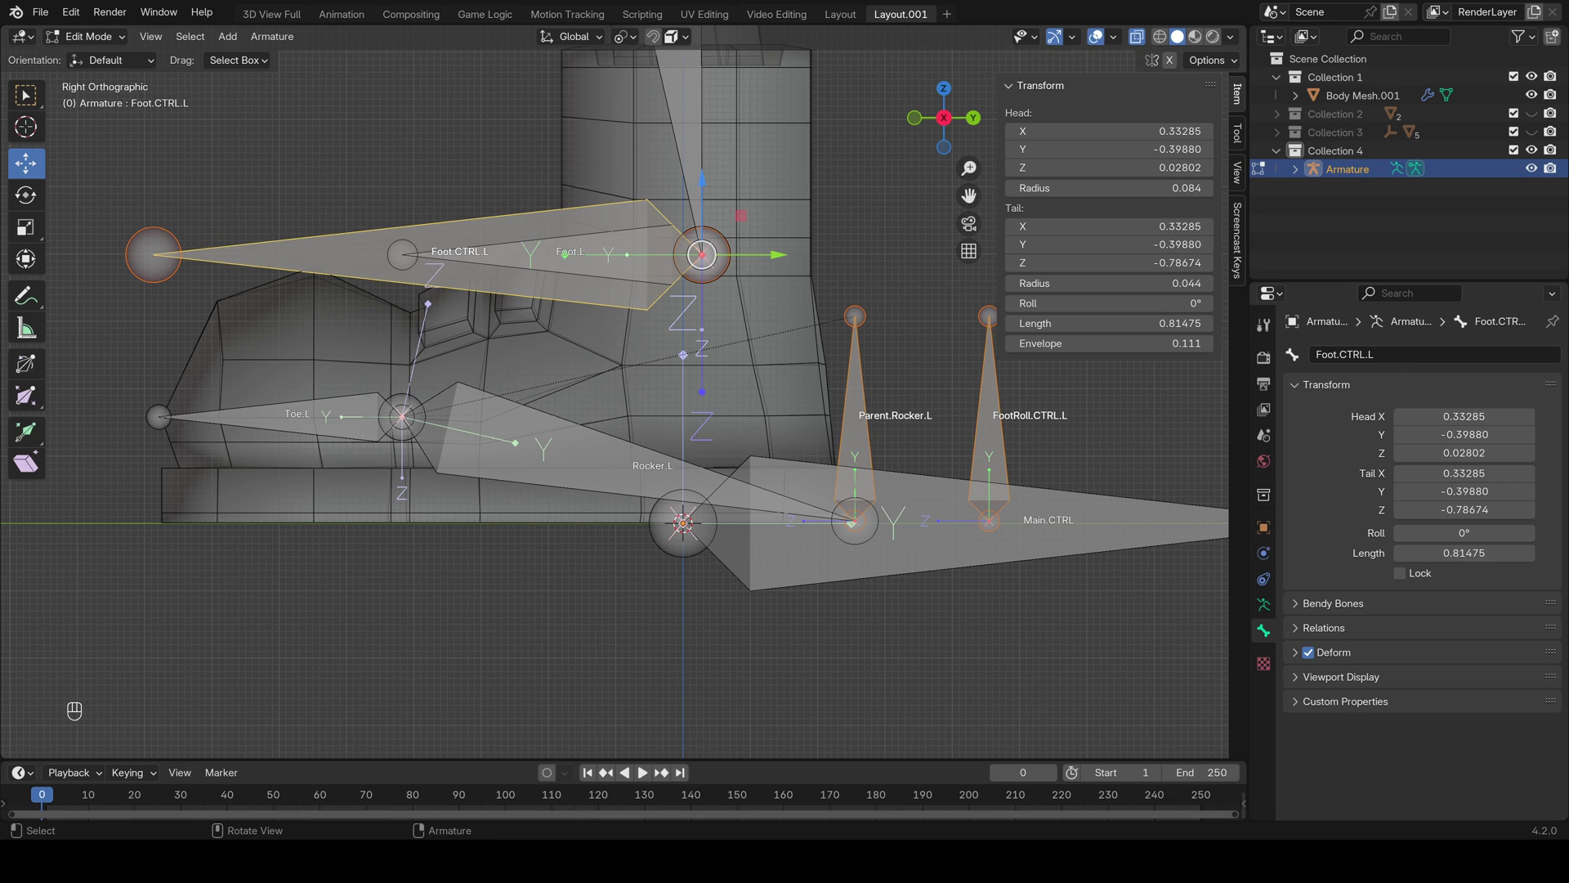
pyautogui.hotkey('ctrl', 'p')
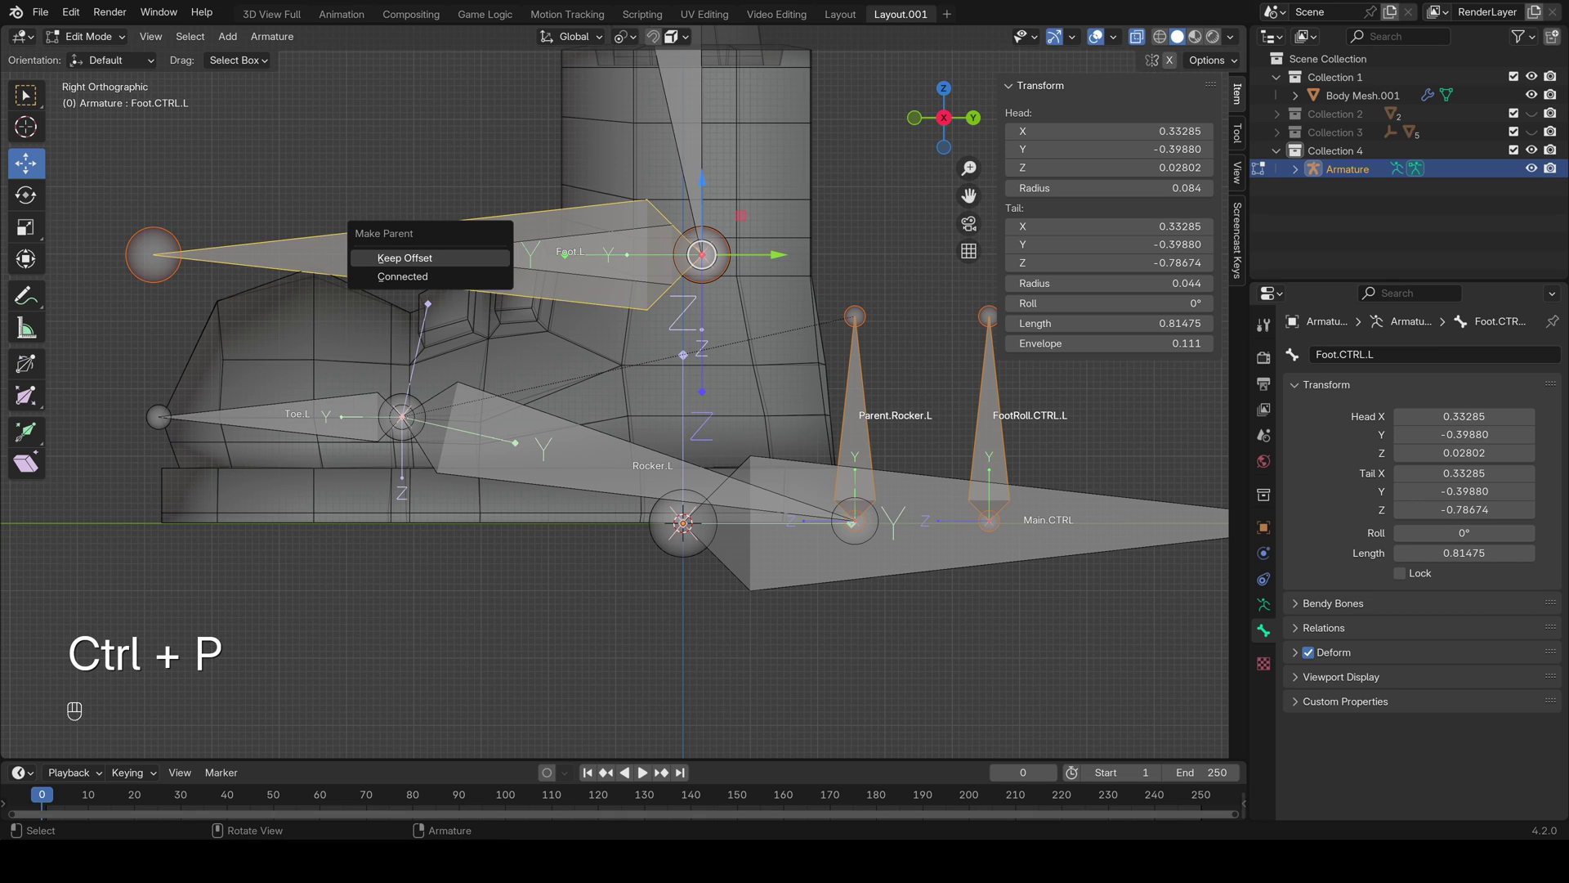
pyautogui.click(417, 259)
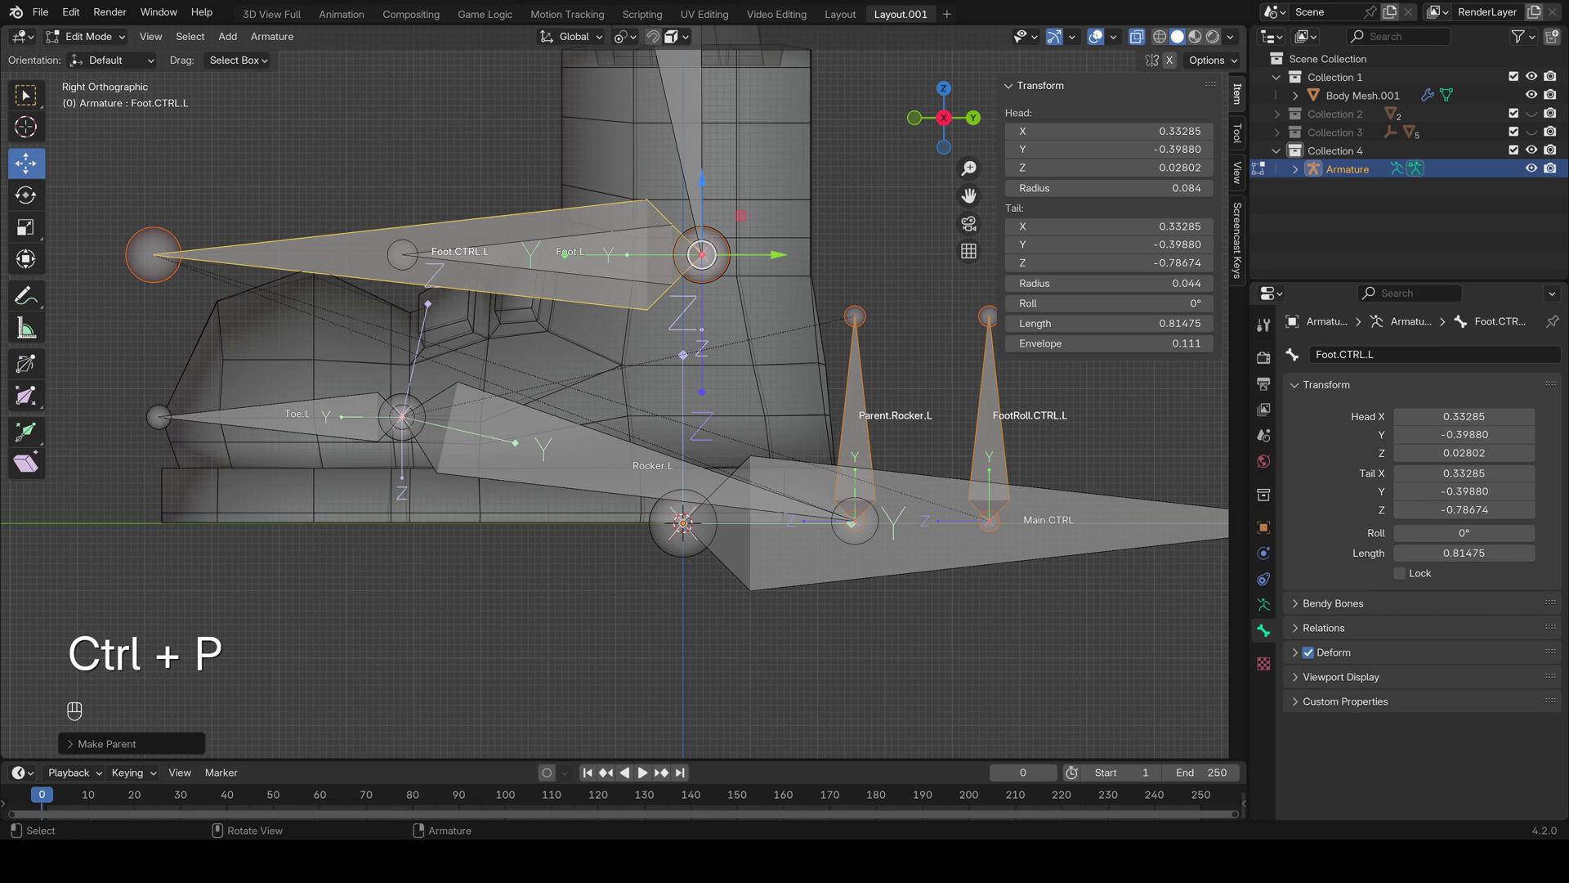
# Switch to Pose Mode and test-rotate Parent.Rocker.L to check its child bones, cancelling the rotation
pyautogui.click(441, 380)
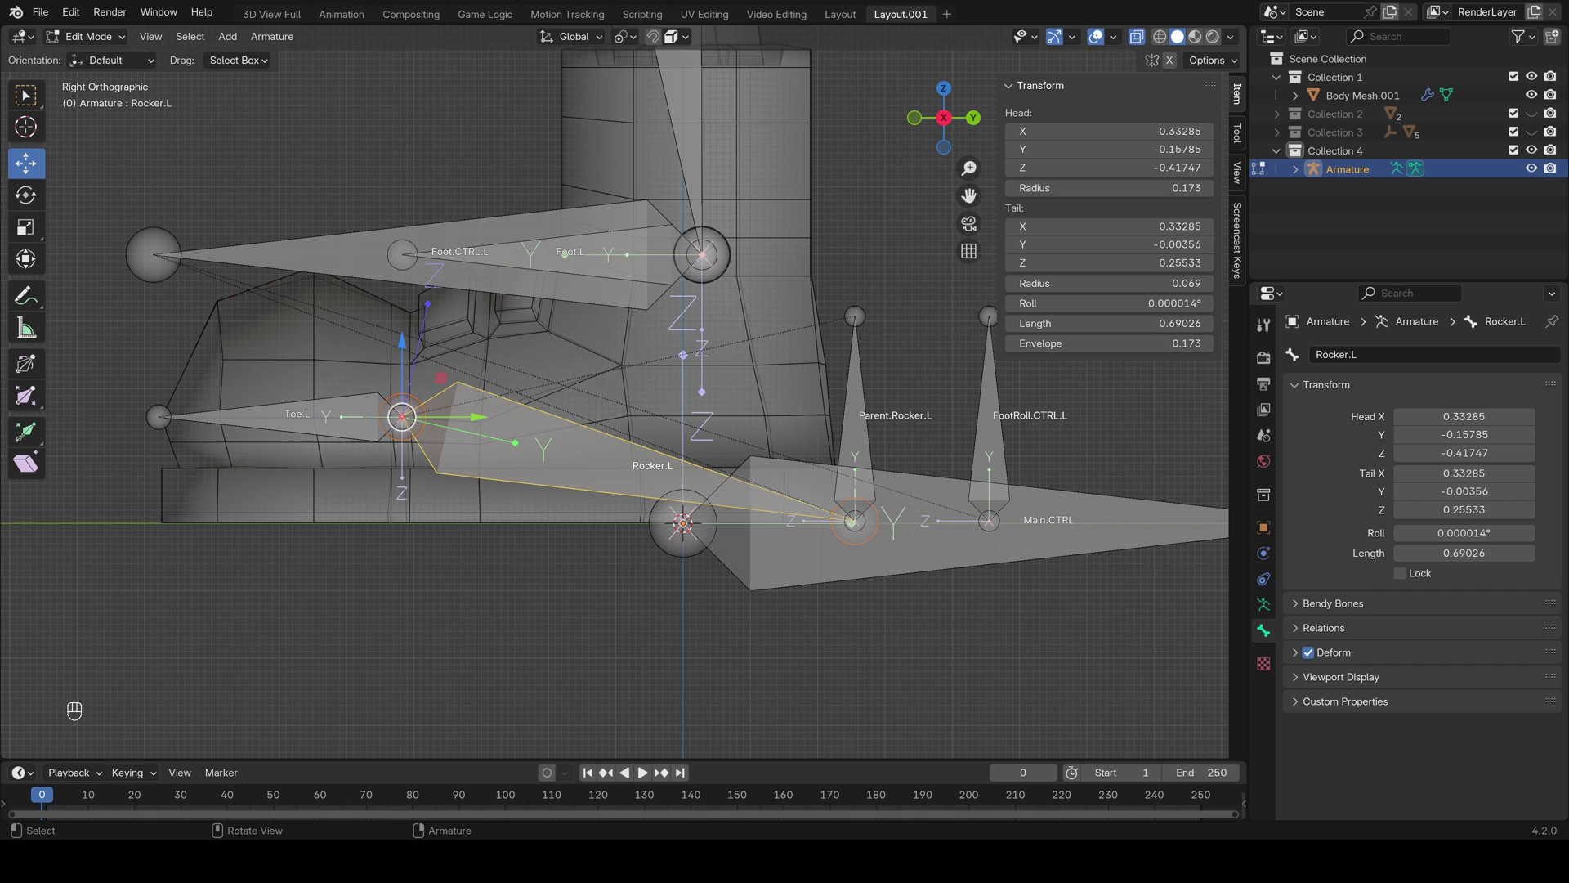
pyautogui.click(894, 482)
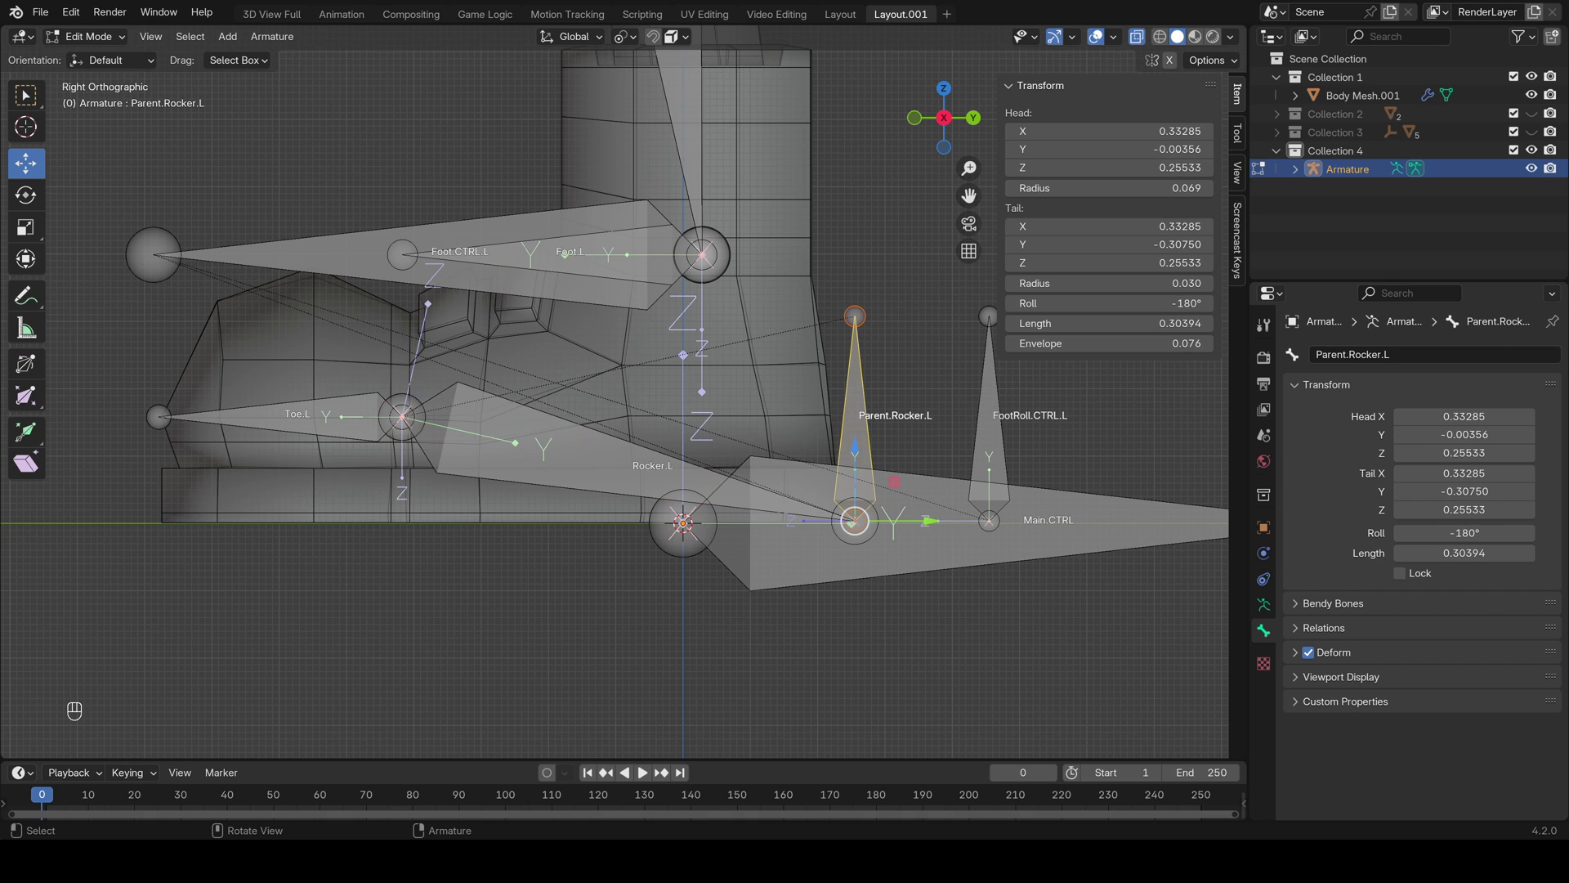
pyautogui.click(86, 36)
pyautogui.click(97, 98)
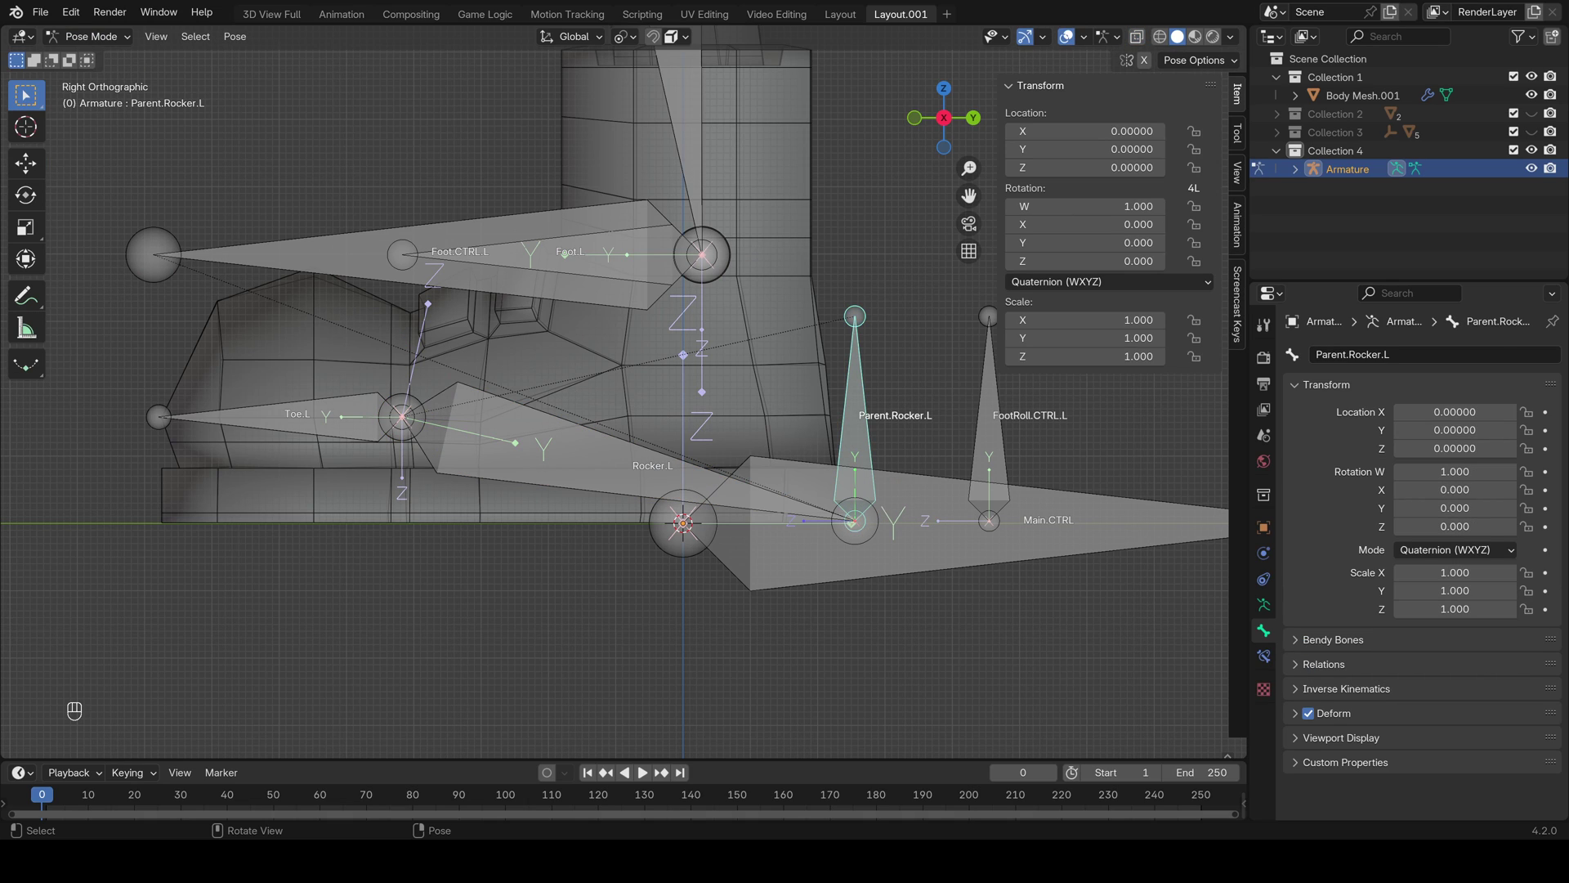
pyautogui.press('r')
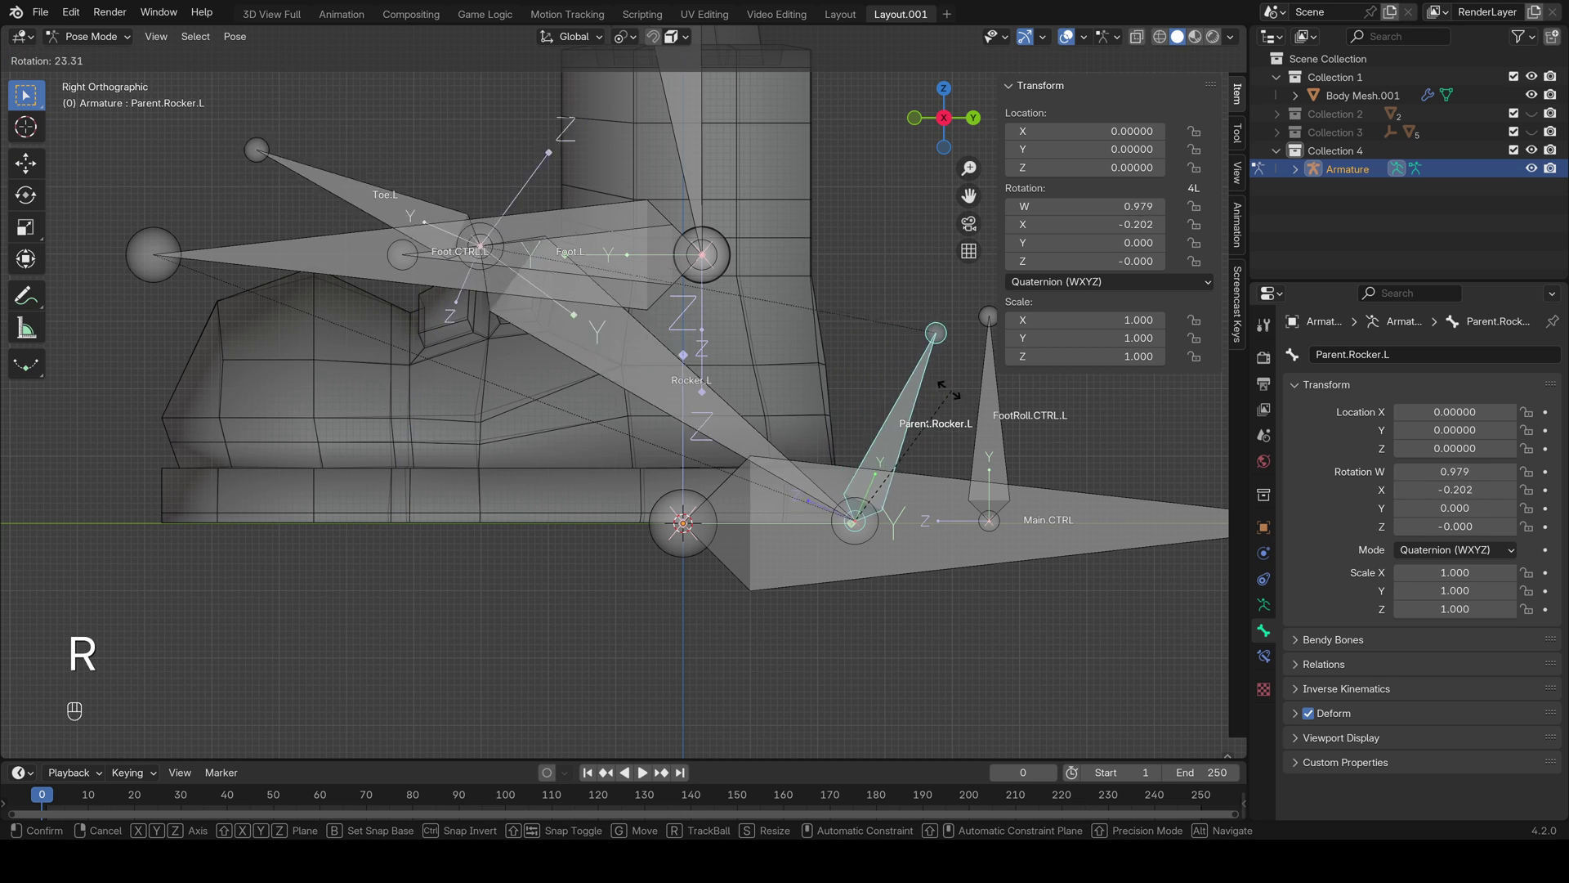
pyautogui.press('Escape')
# Test-rotate Parent.Rocker.L again and Foot.L on its own to compare how they behave, cancelling each rotation
pyautogui.click(572, 260)
pyautogui.click(572, 260)
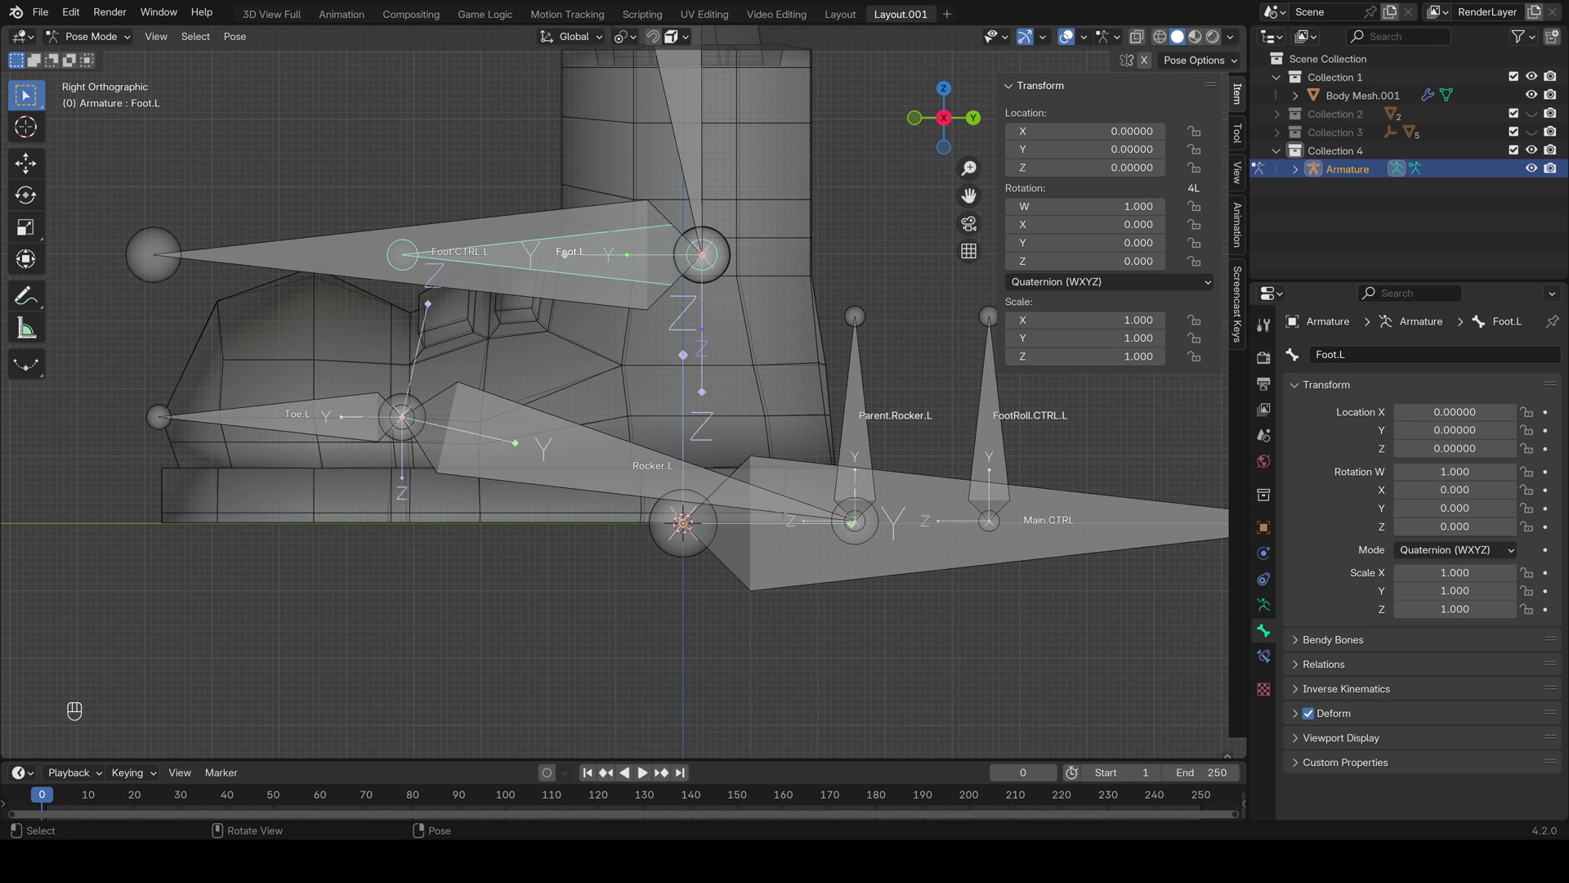
pyautogui.click(855, 414)
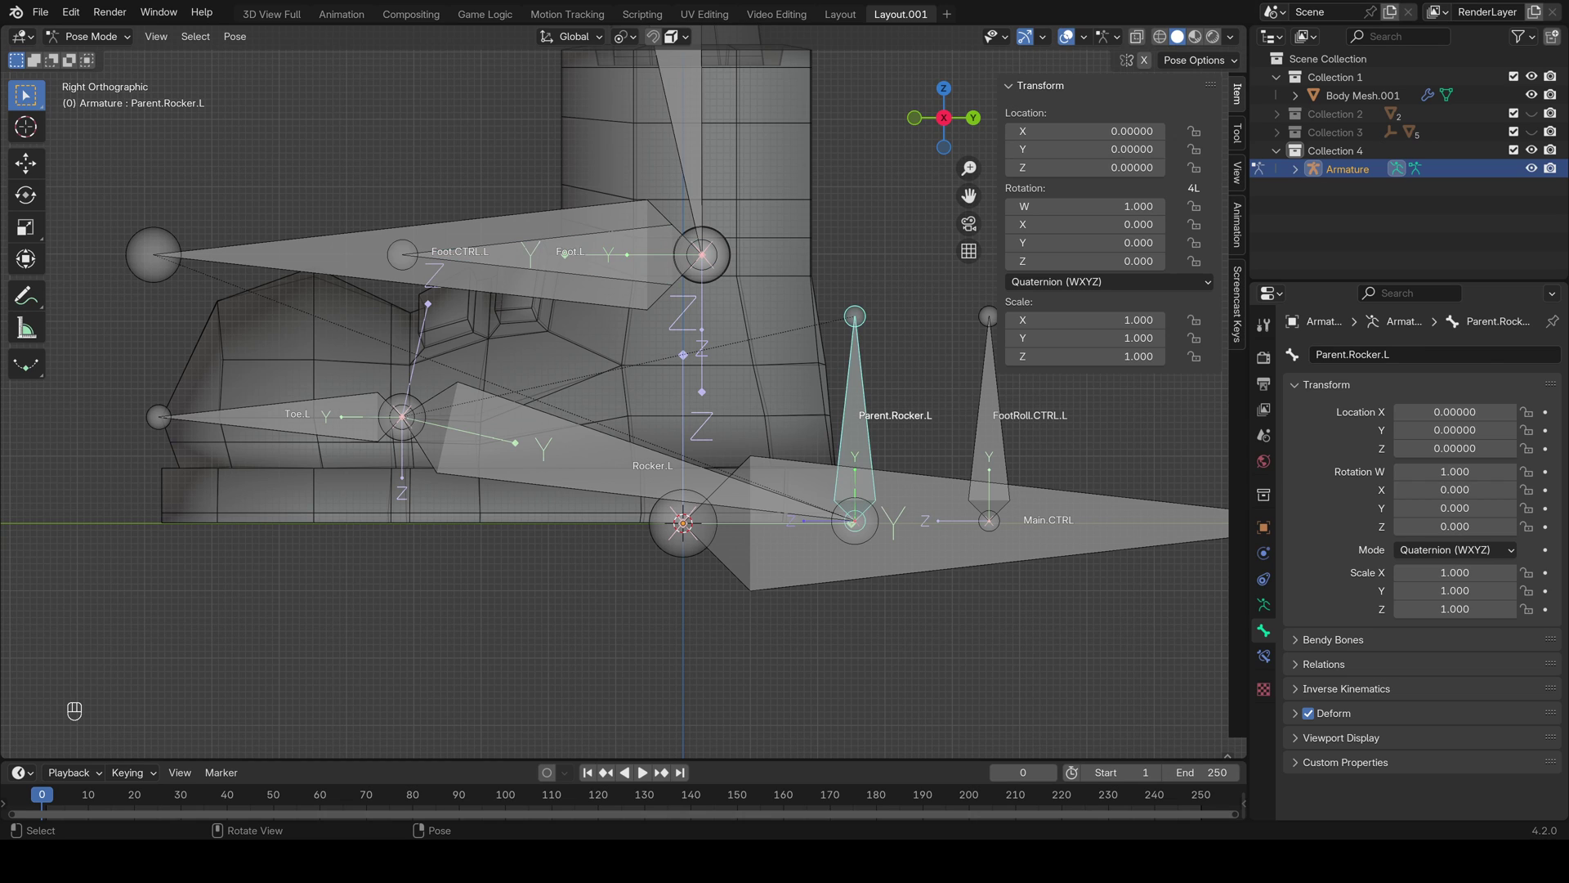
pyautogui.press('r')
pyautogui.click(607, 243)
pyautogui.click(607, 243)
pyautogui.press('r')
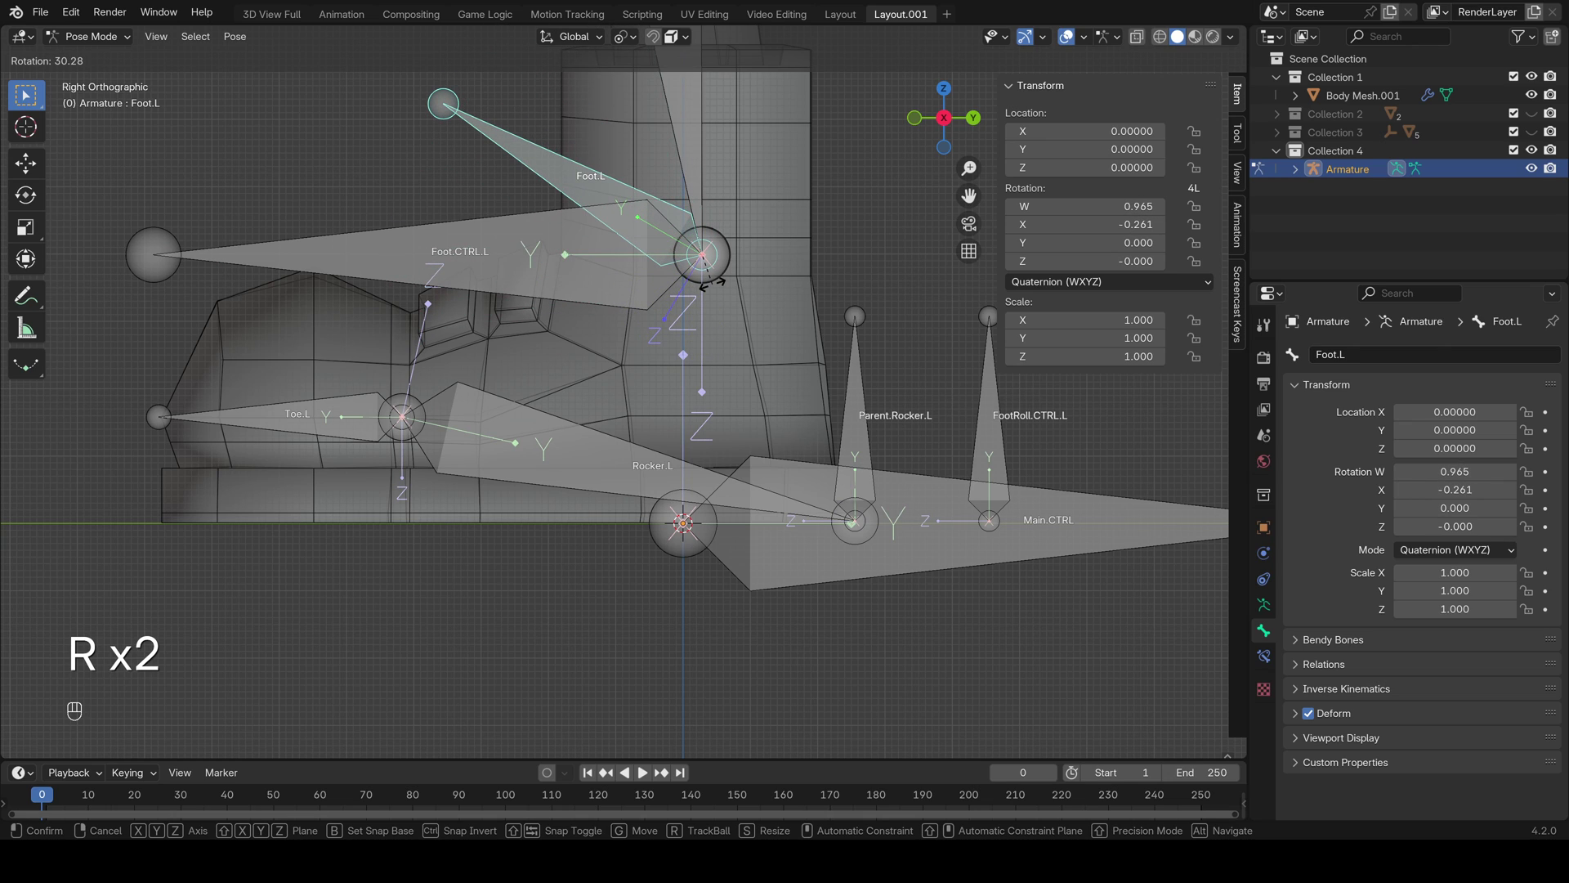
pyautogui.rightClick(710, 282)
# Return to Edit Mode and parent Foot.L to Rocker.L with Keep Offset
pyautogui.click(90, 36)
pyautogui.click(90, 77)
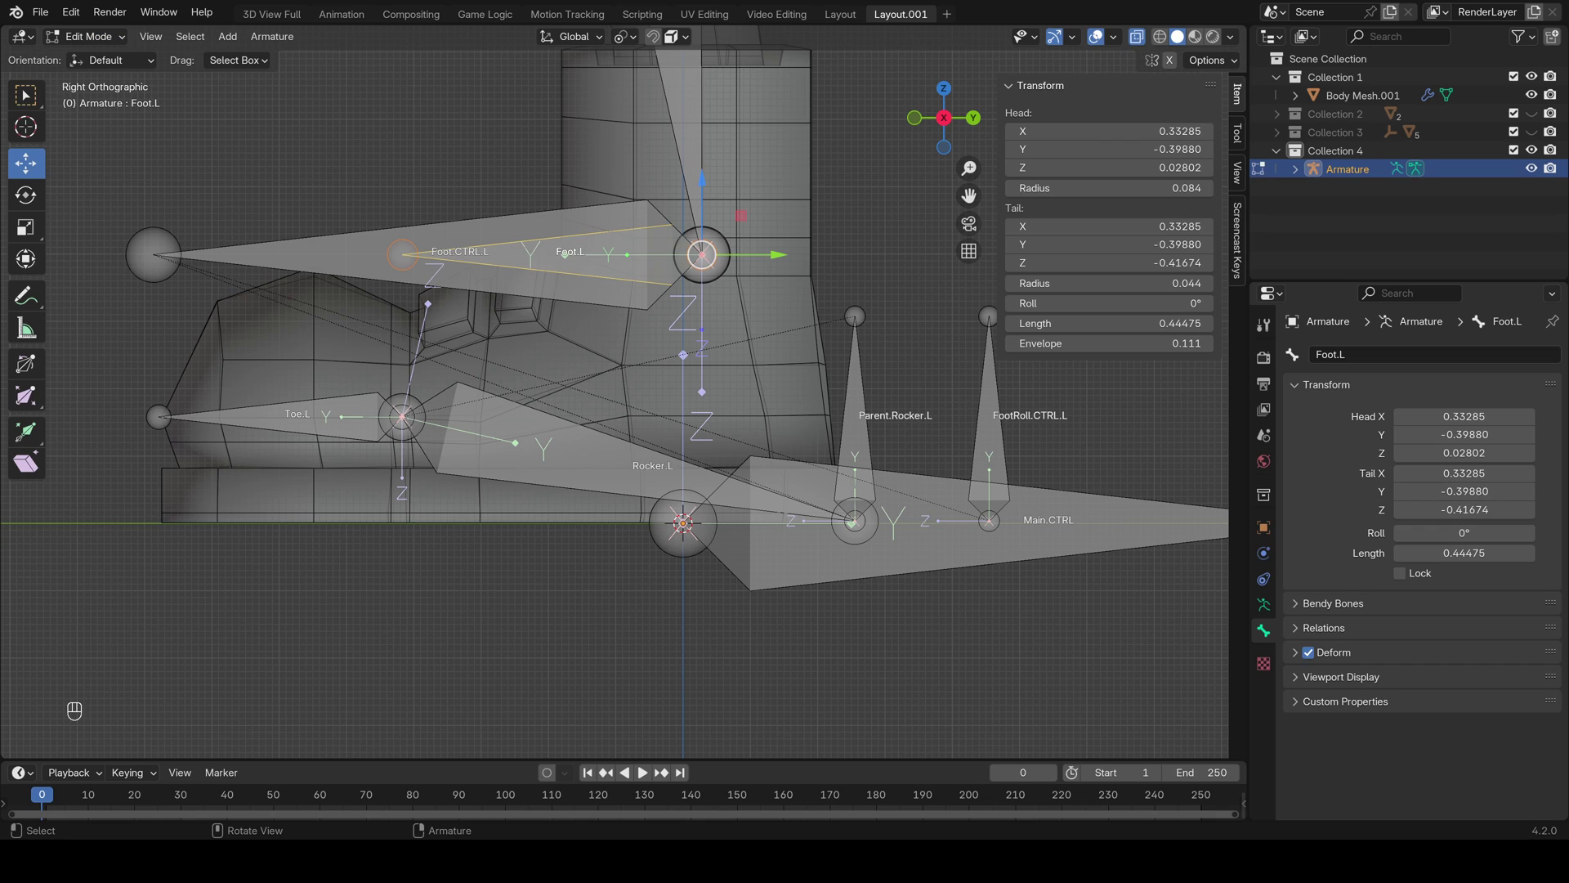
pyautogui.press('shift')
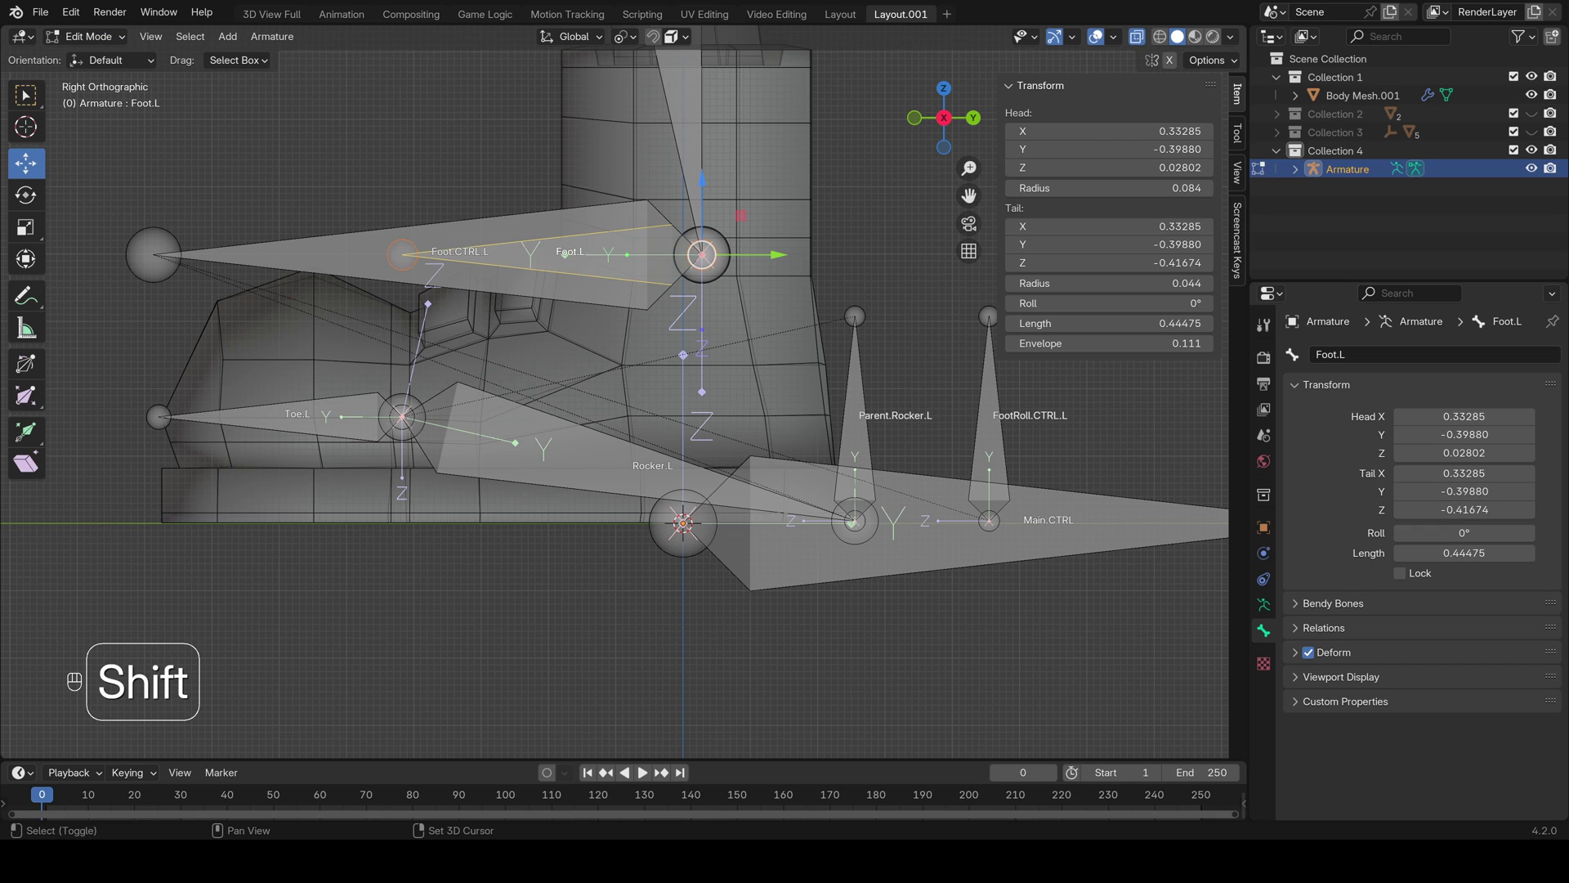
pyautogui.keyDown('shift'); pyautogui.click(589, 458); pyautogui.keyUp('shift')
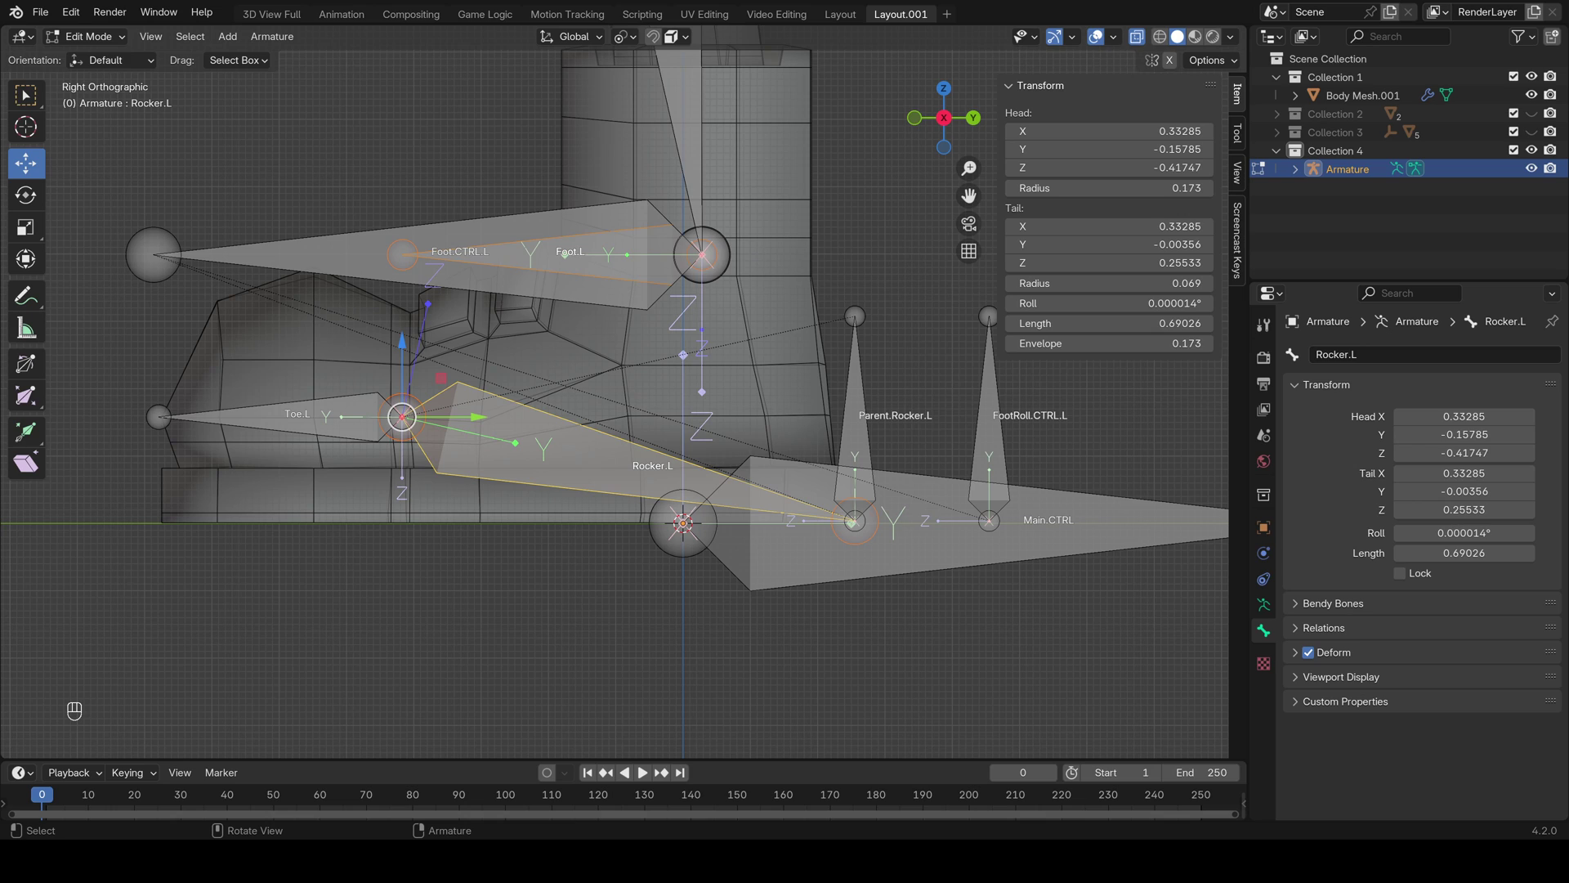
pyautogui.hotkey('ctrl', 'p')
pyautogui.press('Return')
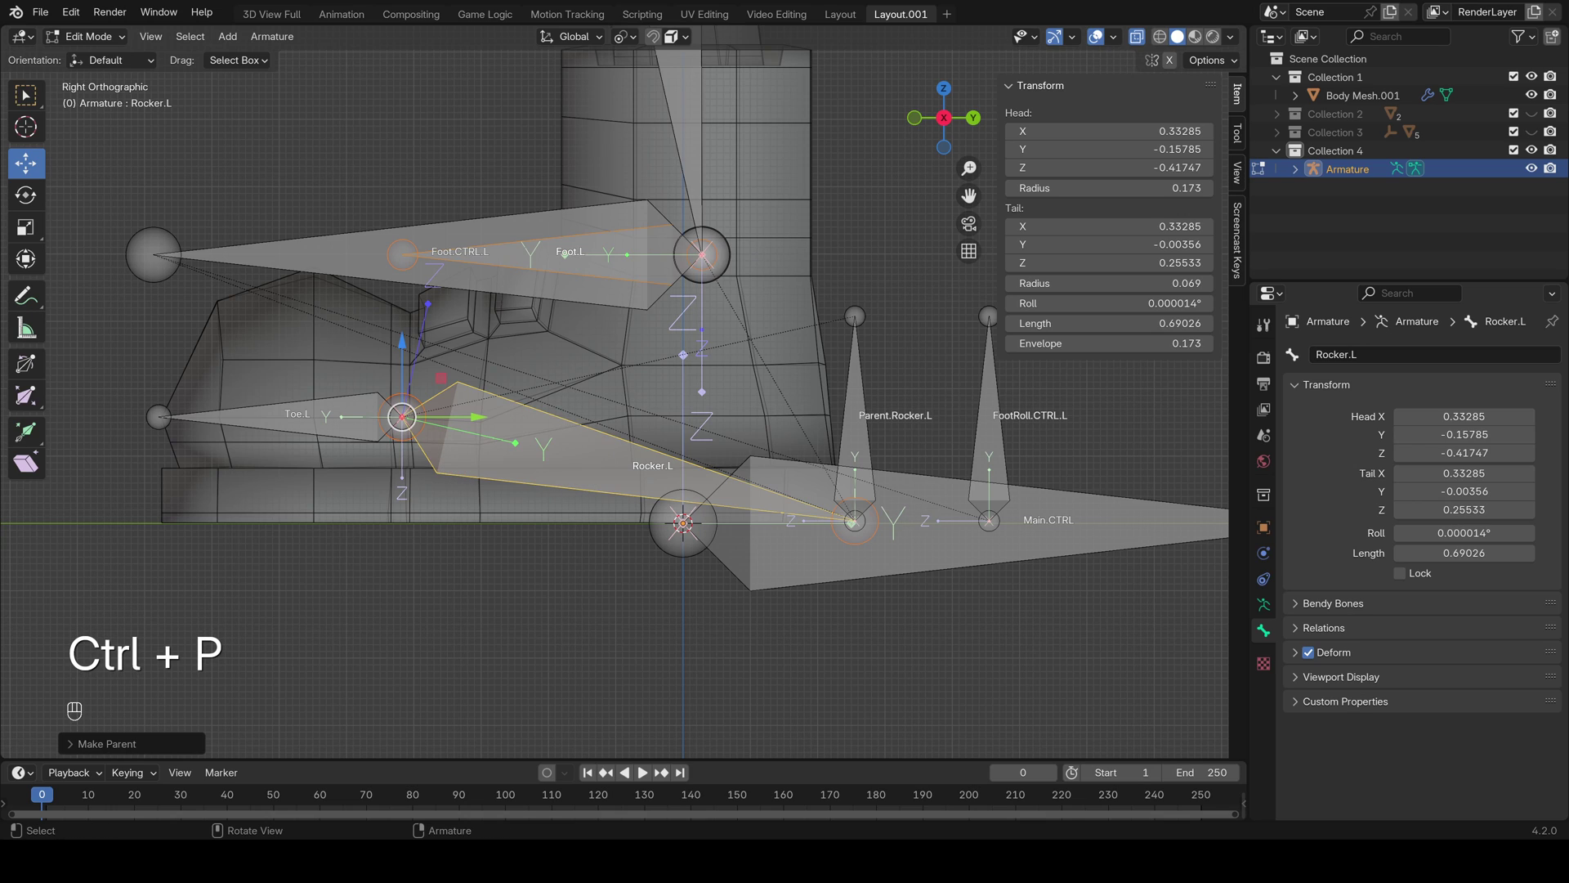
# Switch to Pose Mode and test-rotate Parent.Rocker.L to check that Foot.L follows with Rocker.L and Toe.L, cancelling the rotation
pyautogui.click(86, 36)
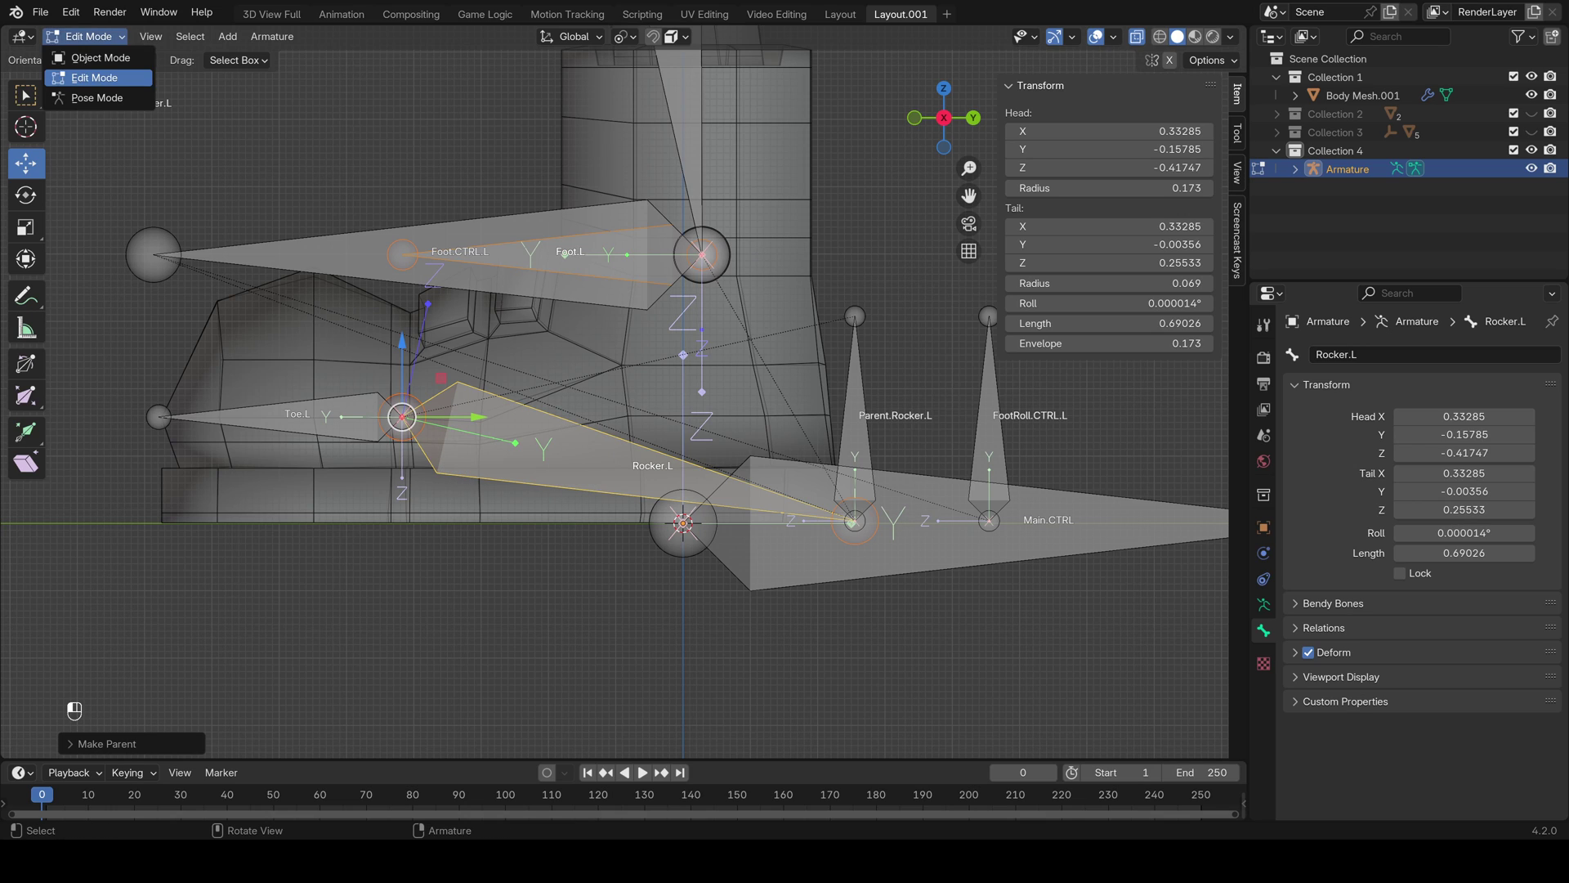
pyautogui.click(81, 98)
pyautogui.click(854, 434)
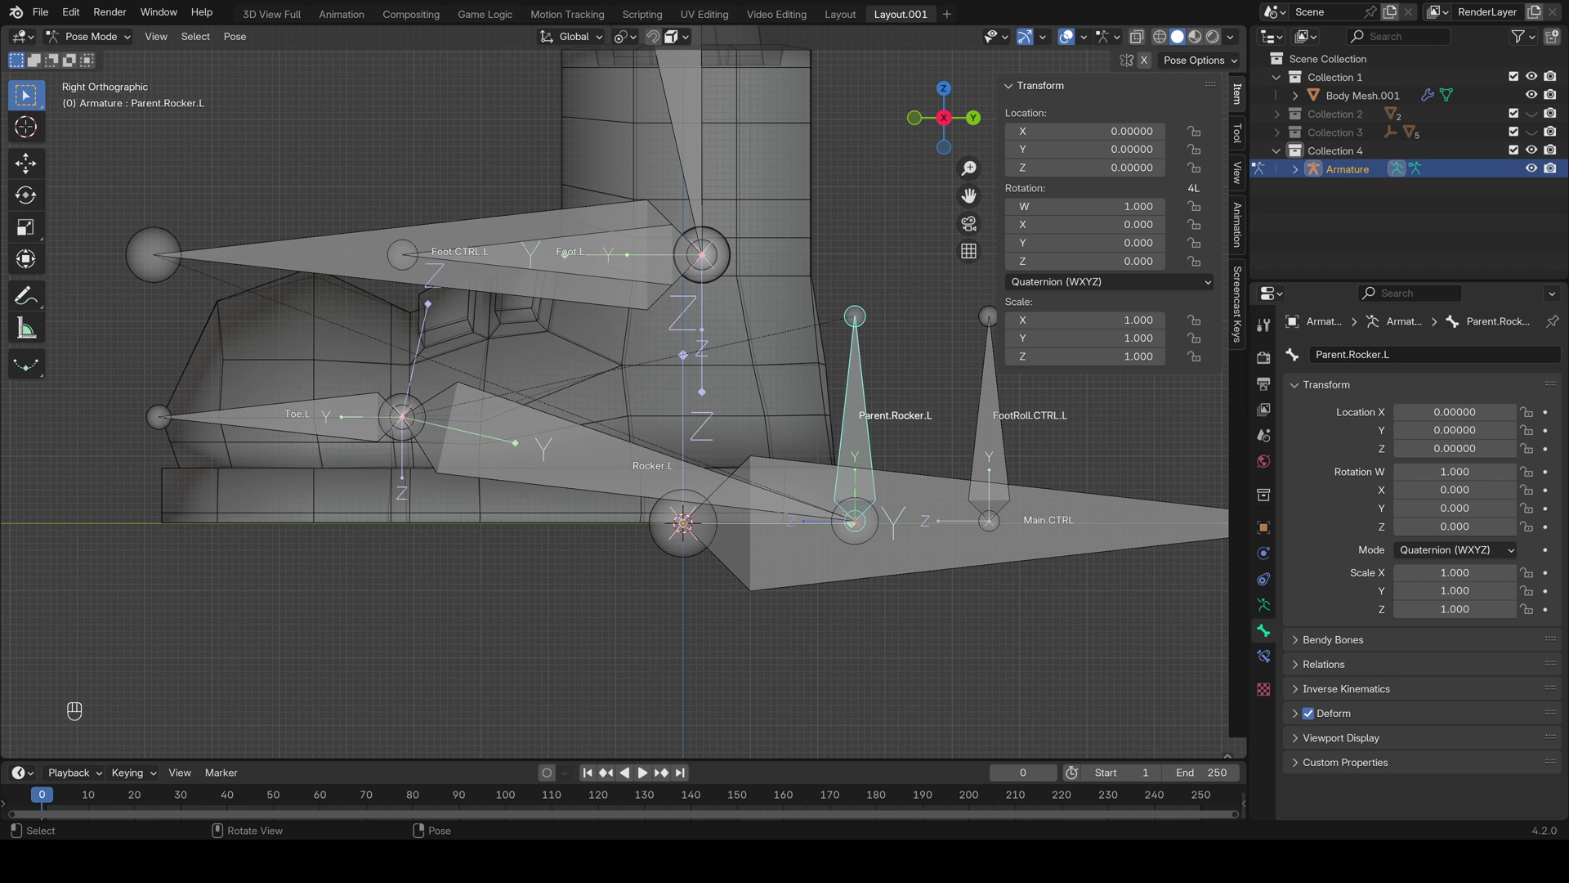
pyautogui.press('r')
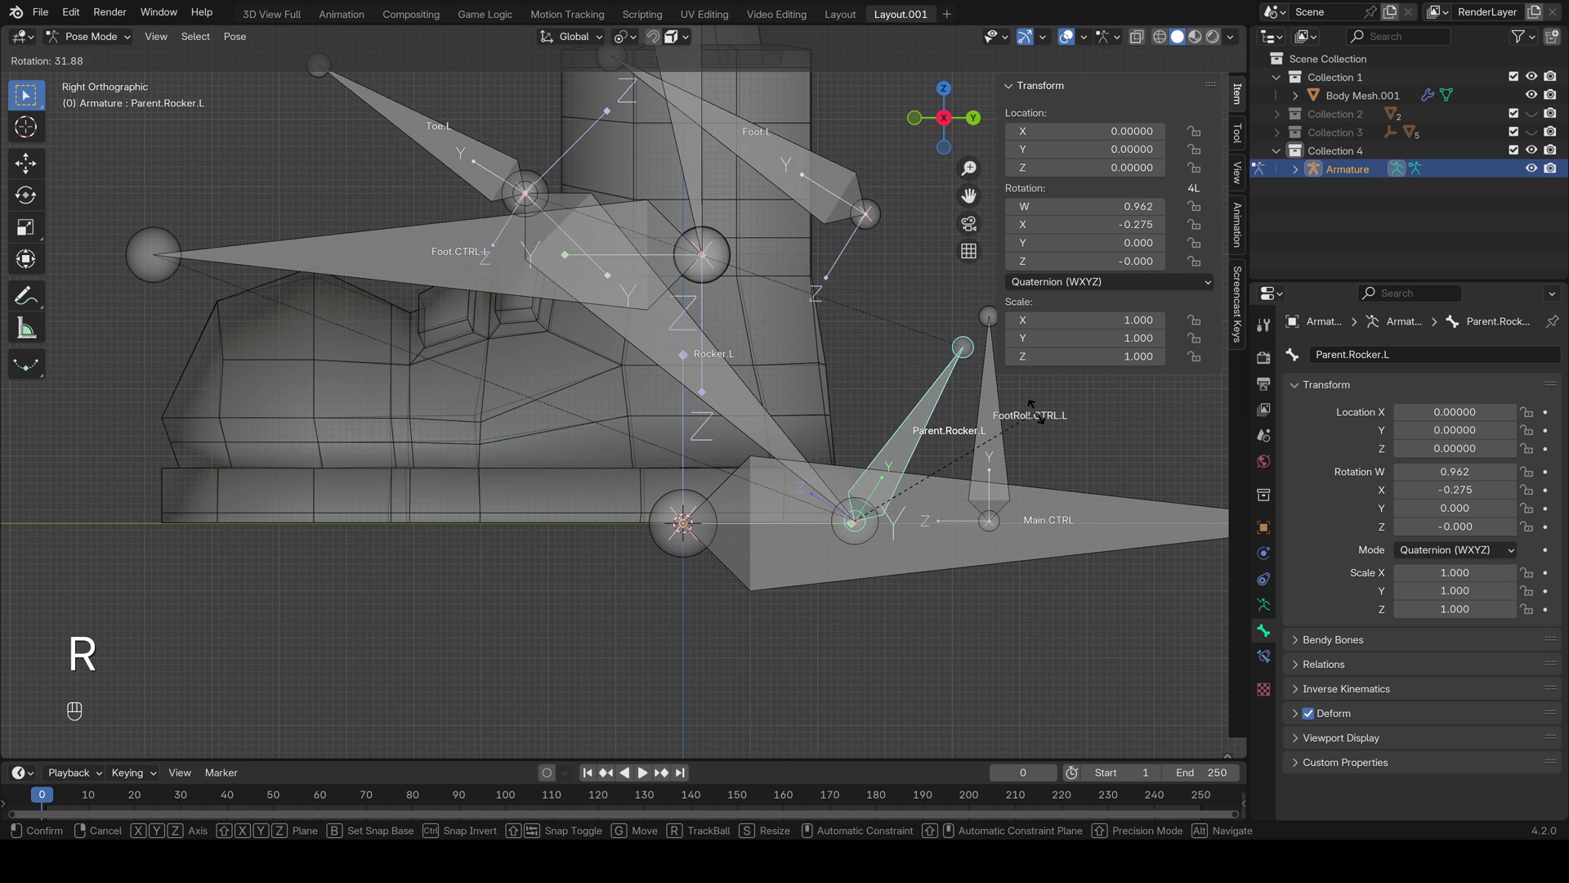
pyautogui.rightClick(996, 398)
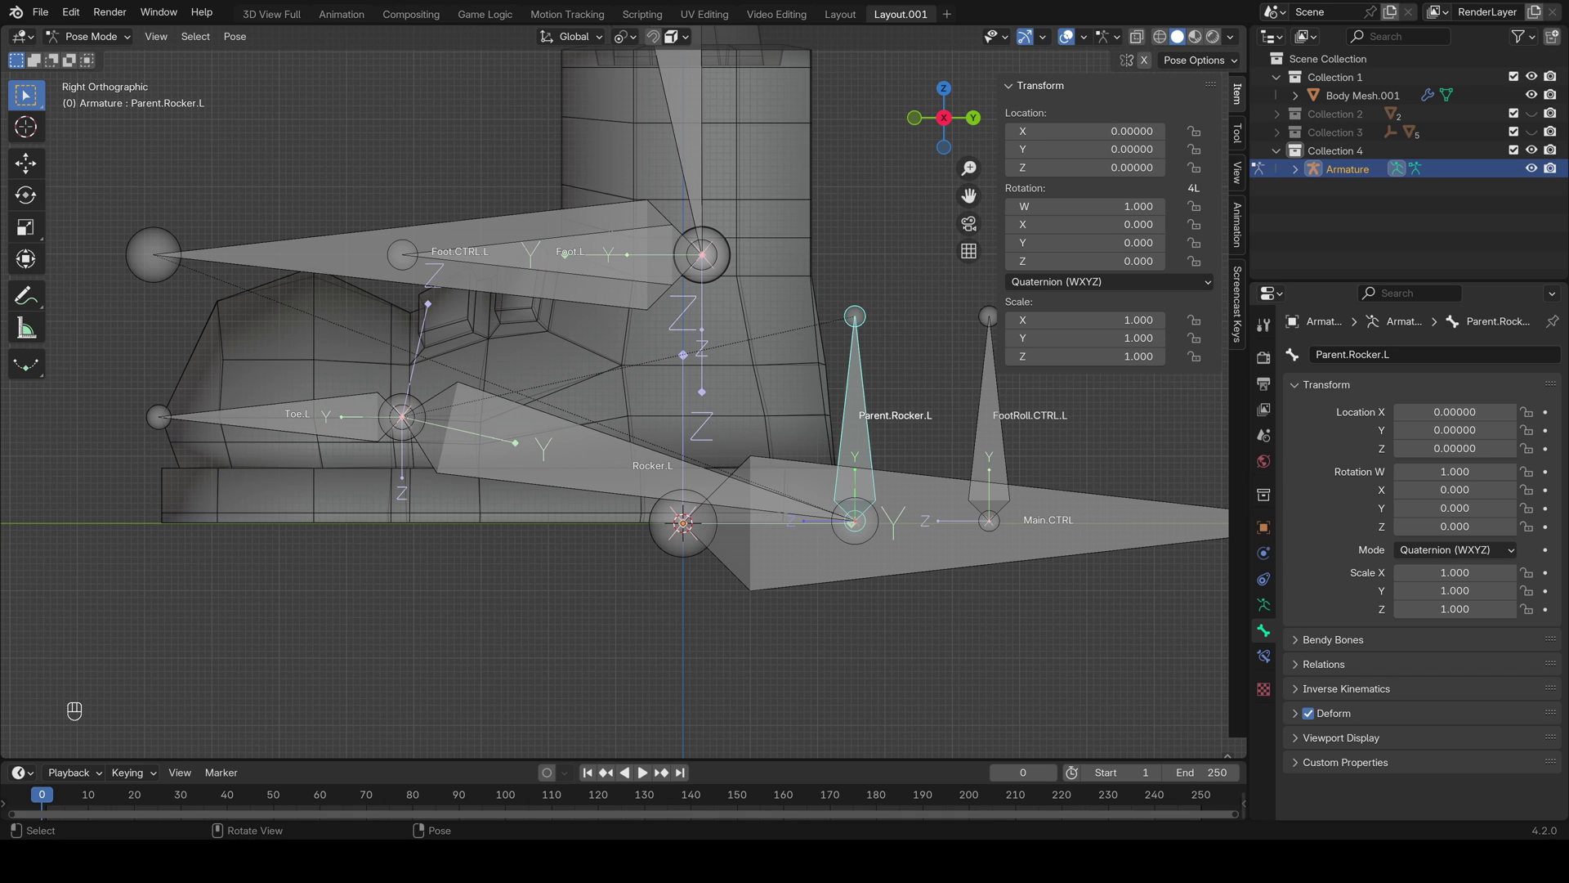
# Test-move Foot.CTRL.L to check that the foot, toe and rocker bones follow it, cancelling the move
pyautogui.click(343, 254)
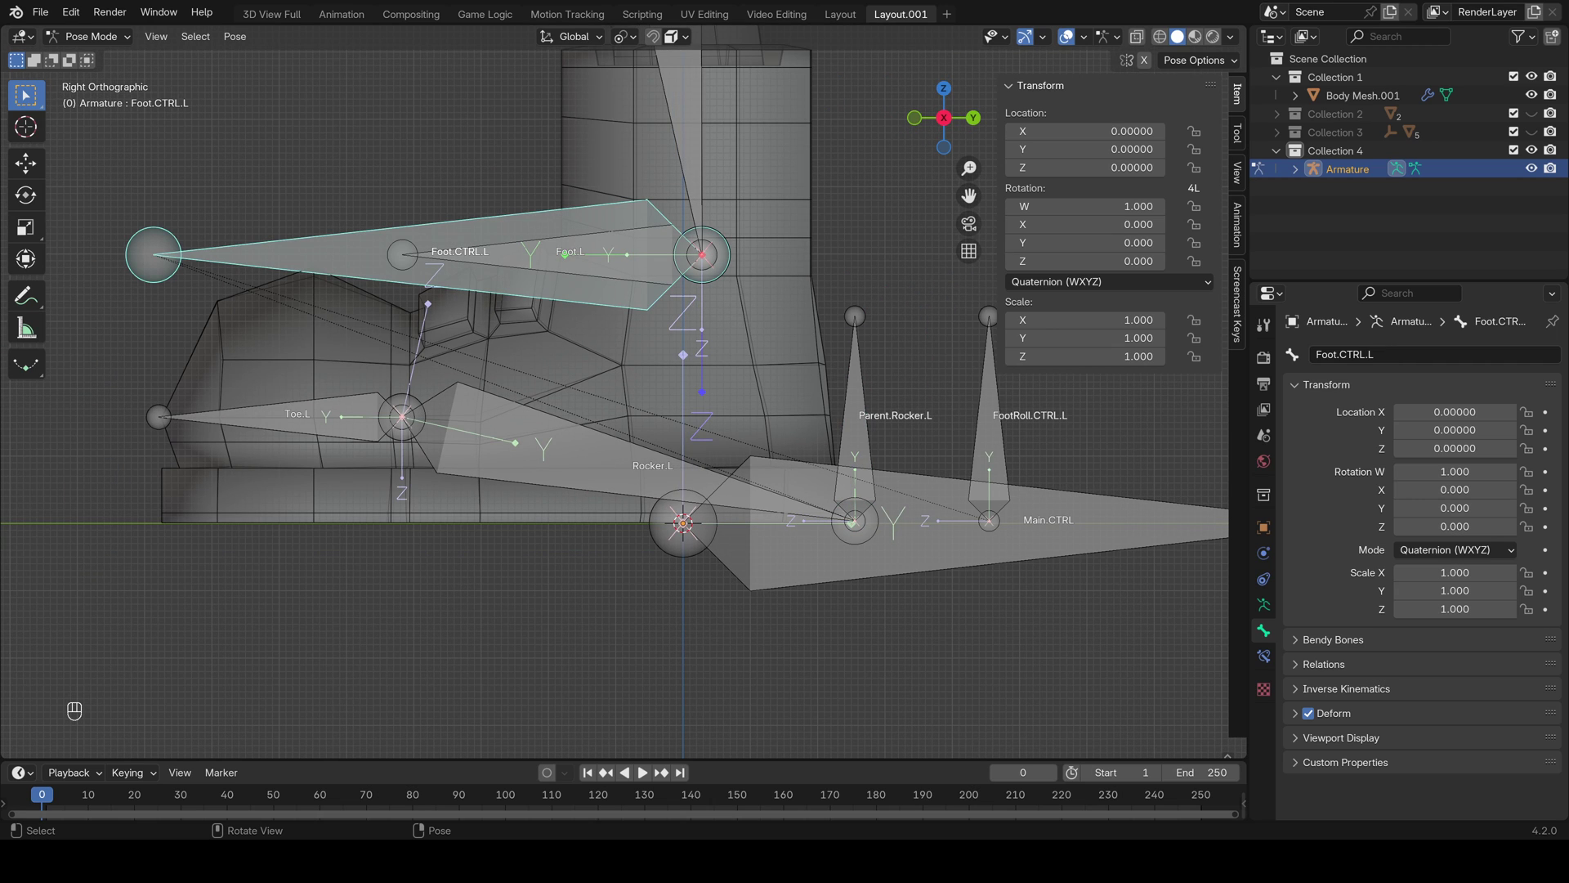
pyautogui.press('g')
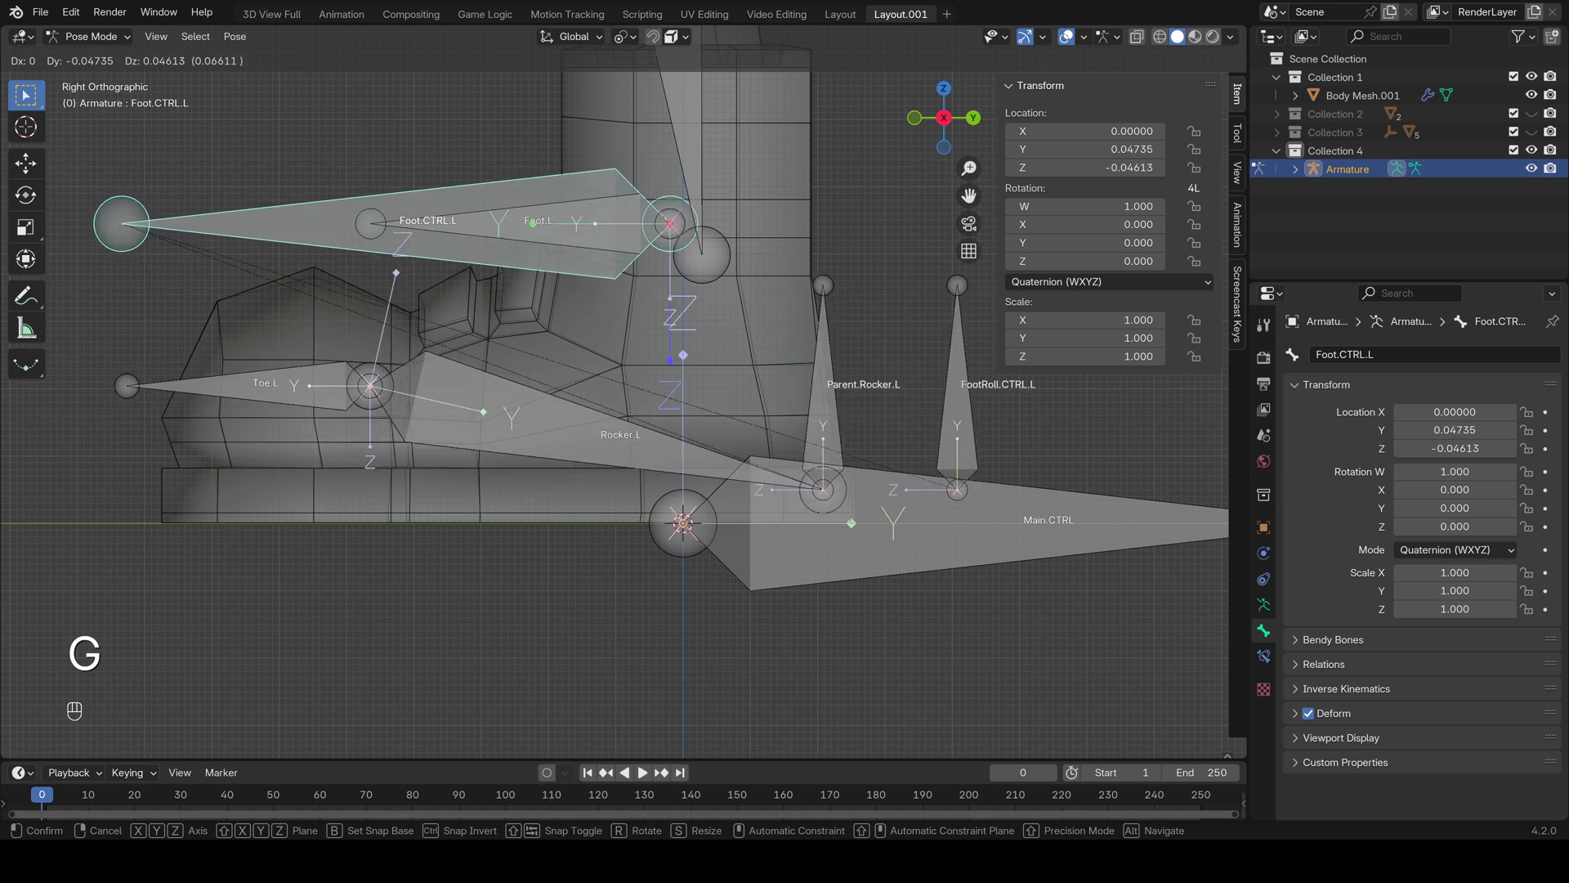
pyautogui.press('Escape')
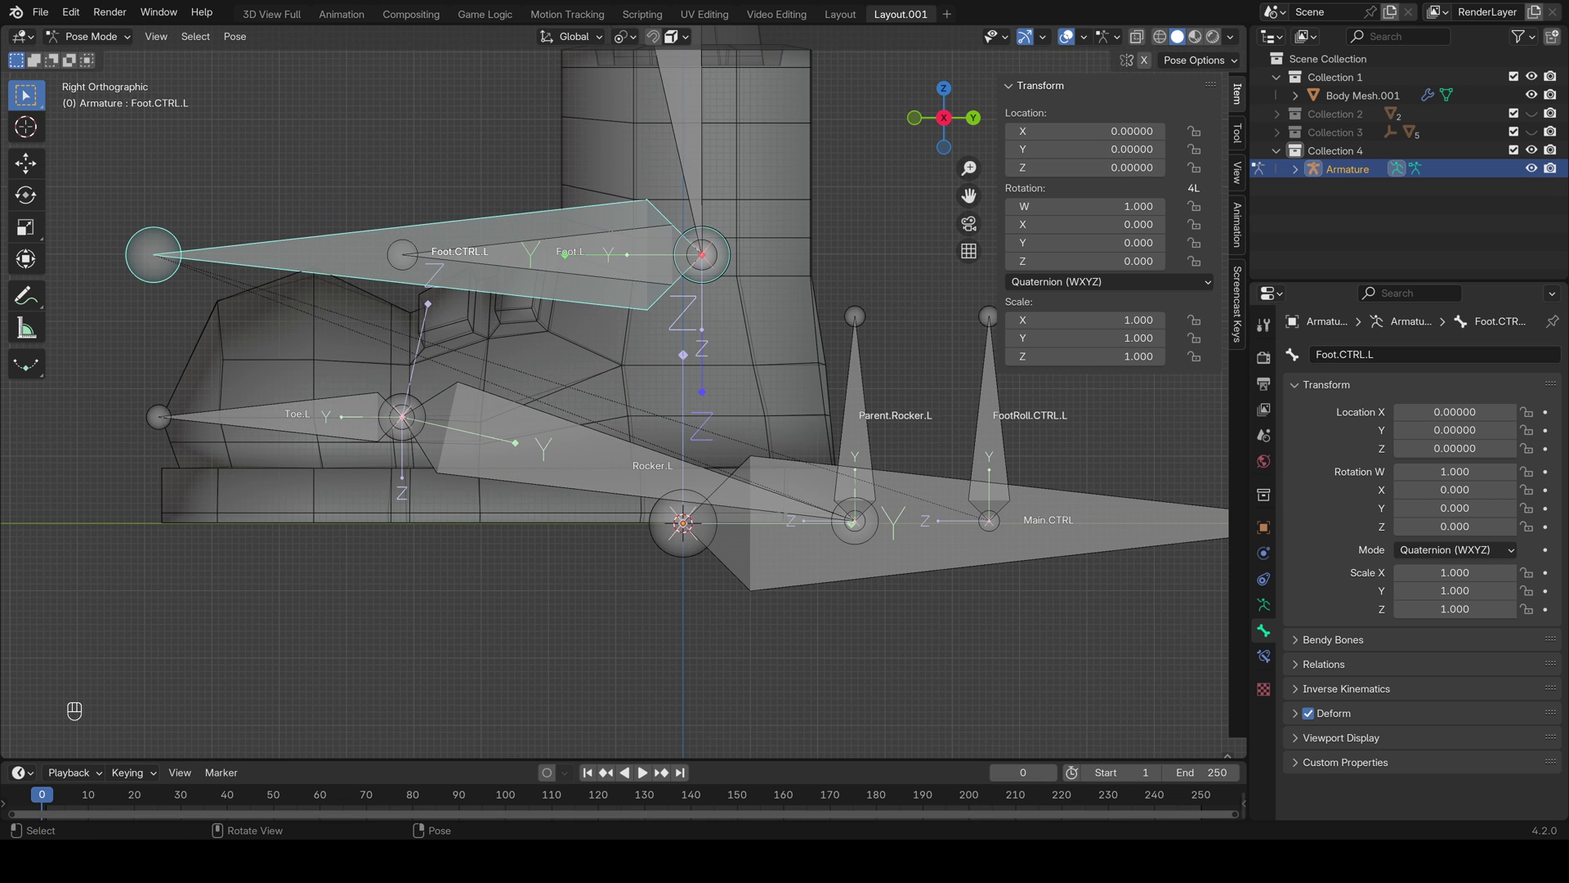
pyautogui.scroll(-4, 624, 391)
pyautogui.keyDown('shift'); pyautogui.moveTo(624, 391); pyautogui.dragTo(653, 545, button='middle'); pyautogui.keyUp('shift')
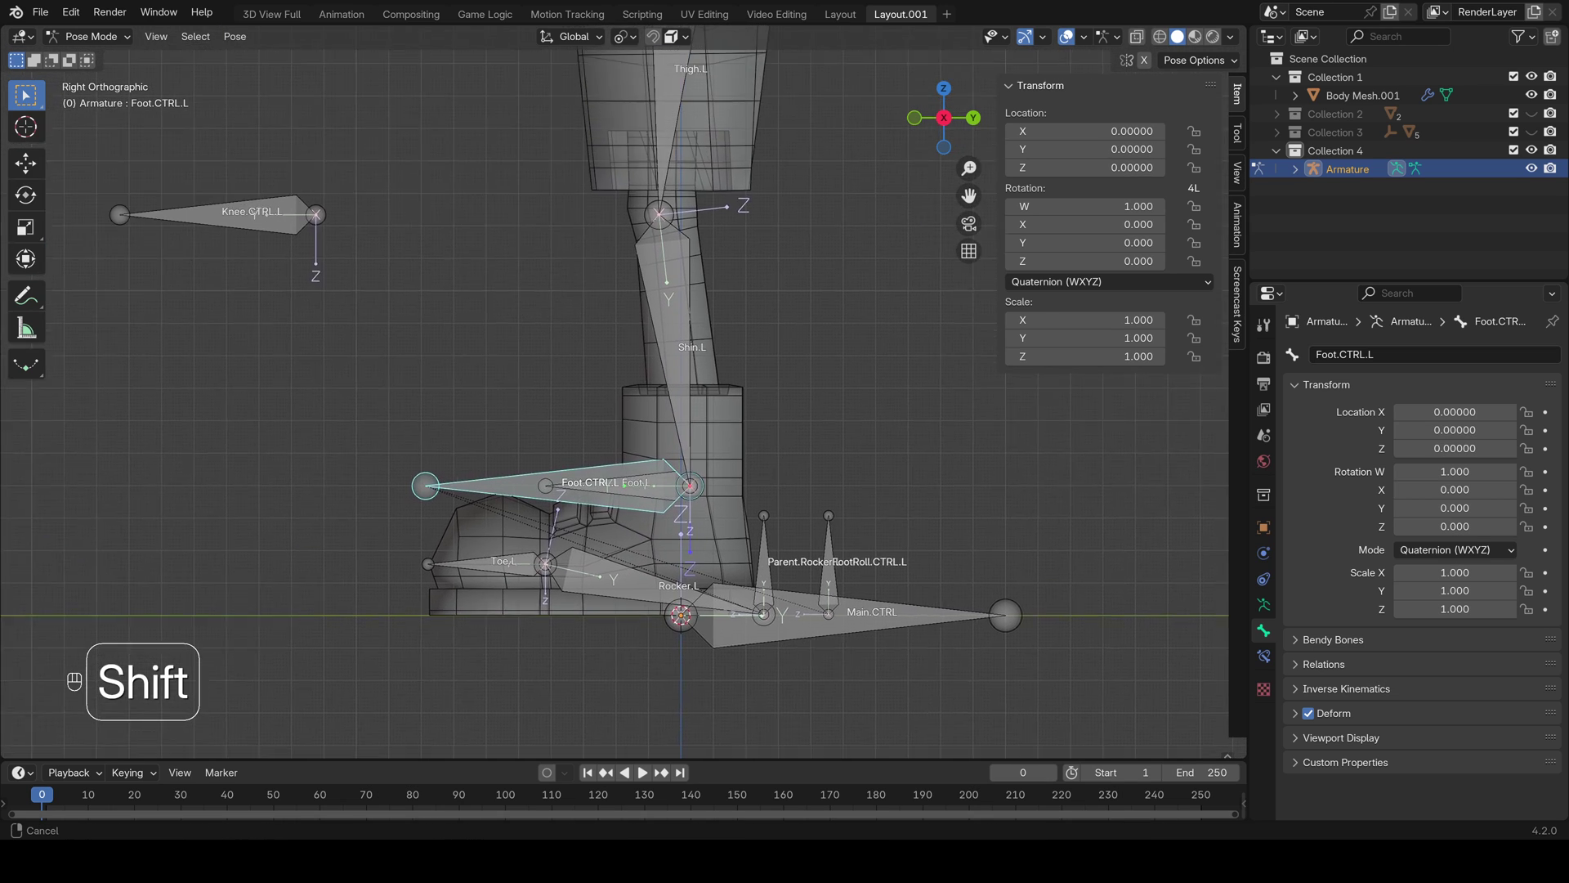
pyautogui.keyDown('shift'); pyautogui.moveTo(666, 669); pyautogui.dragTo(662, 765, button='middle'); pyautogui.keyUp('shift')
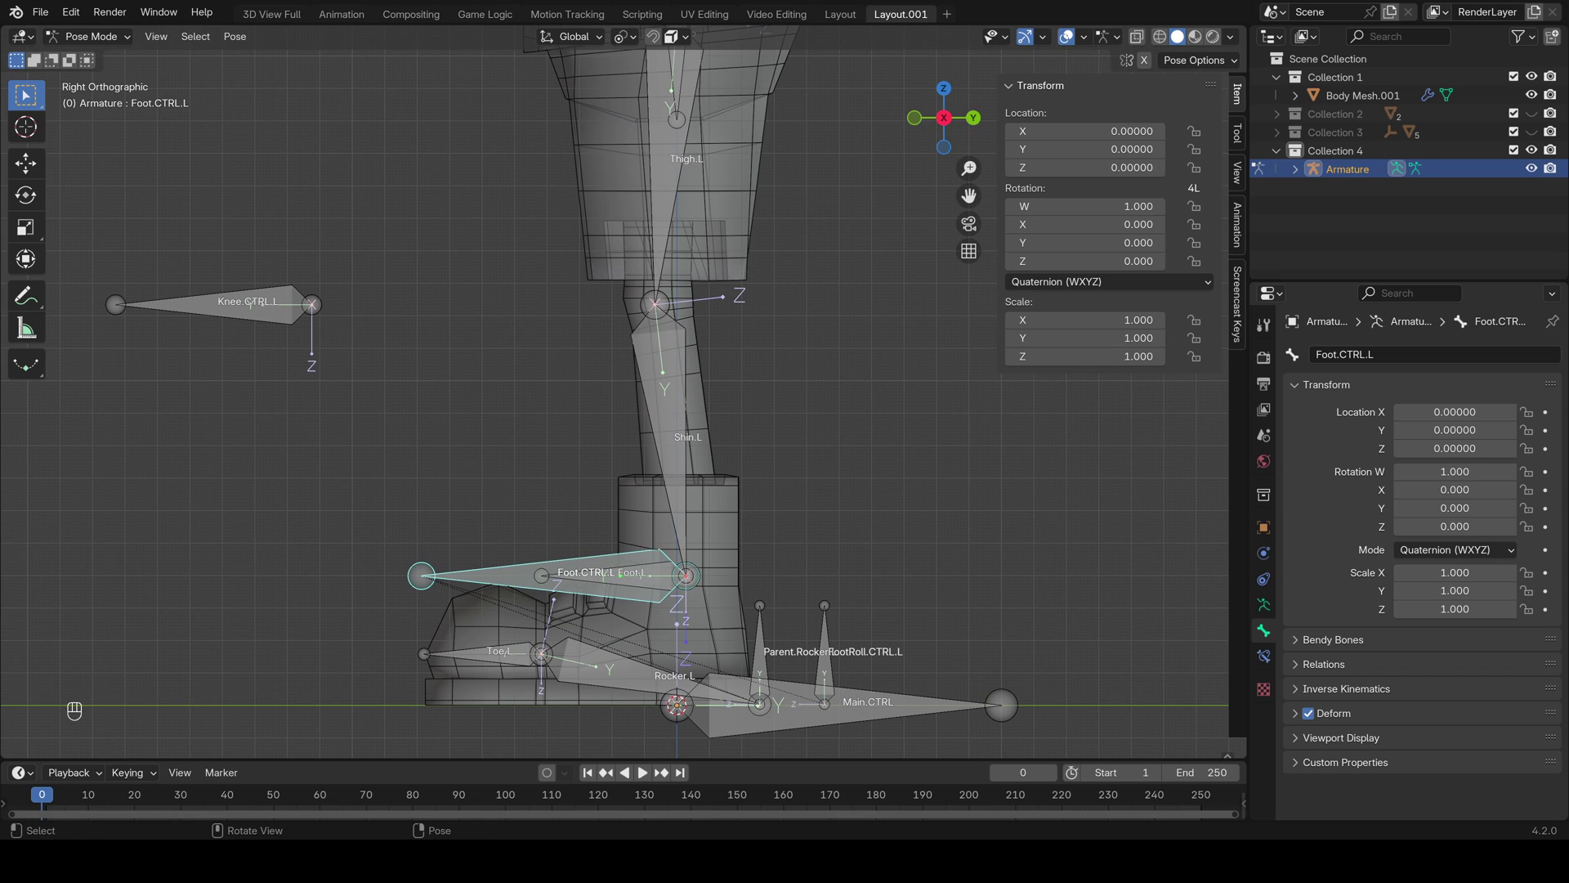
# Switch to Edit Mode and turn off Deform for the Knee.CTRL.L and Foot.CTRL.L bones
pyautogui.click(668, 408)
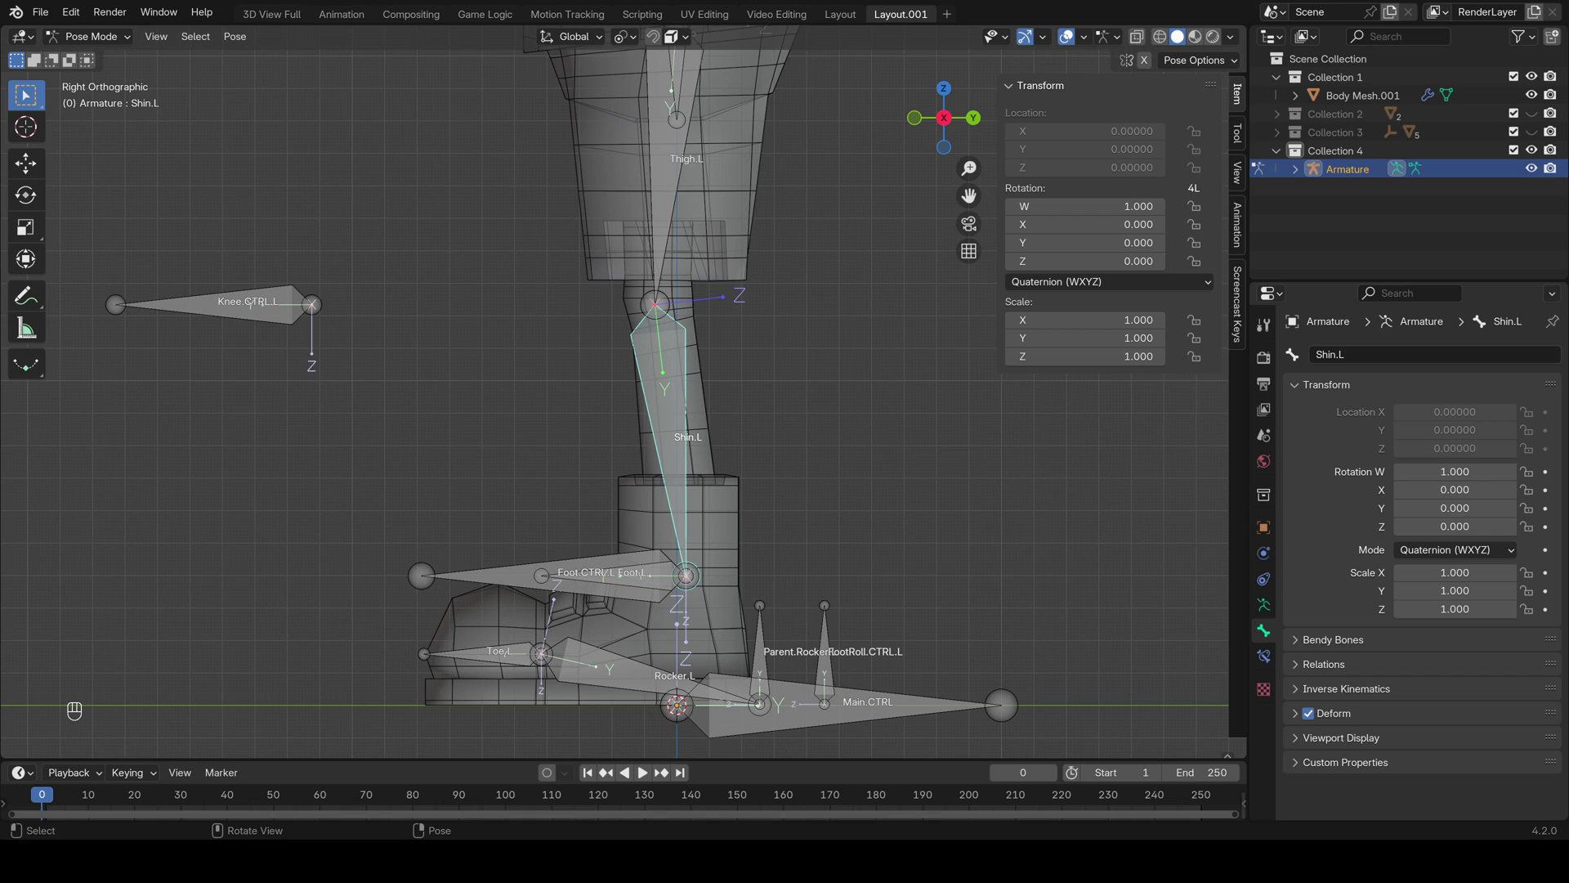
pyautogui.click(91, 36)
pyautogui.click(82, 74)
pyautogui.click(261, 307)
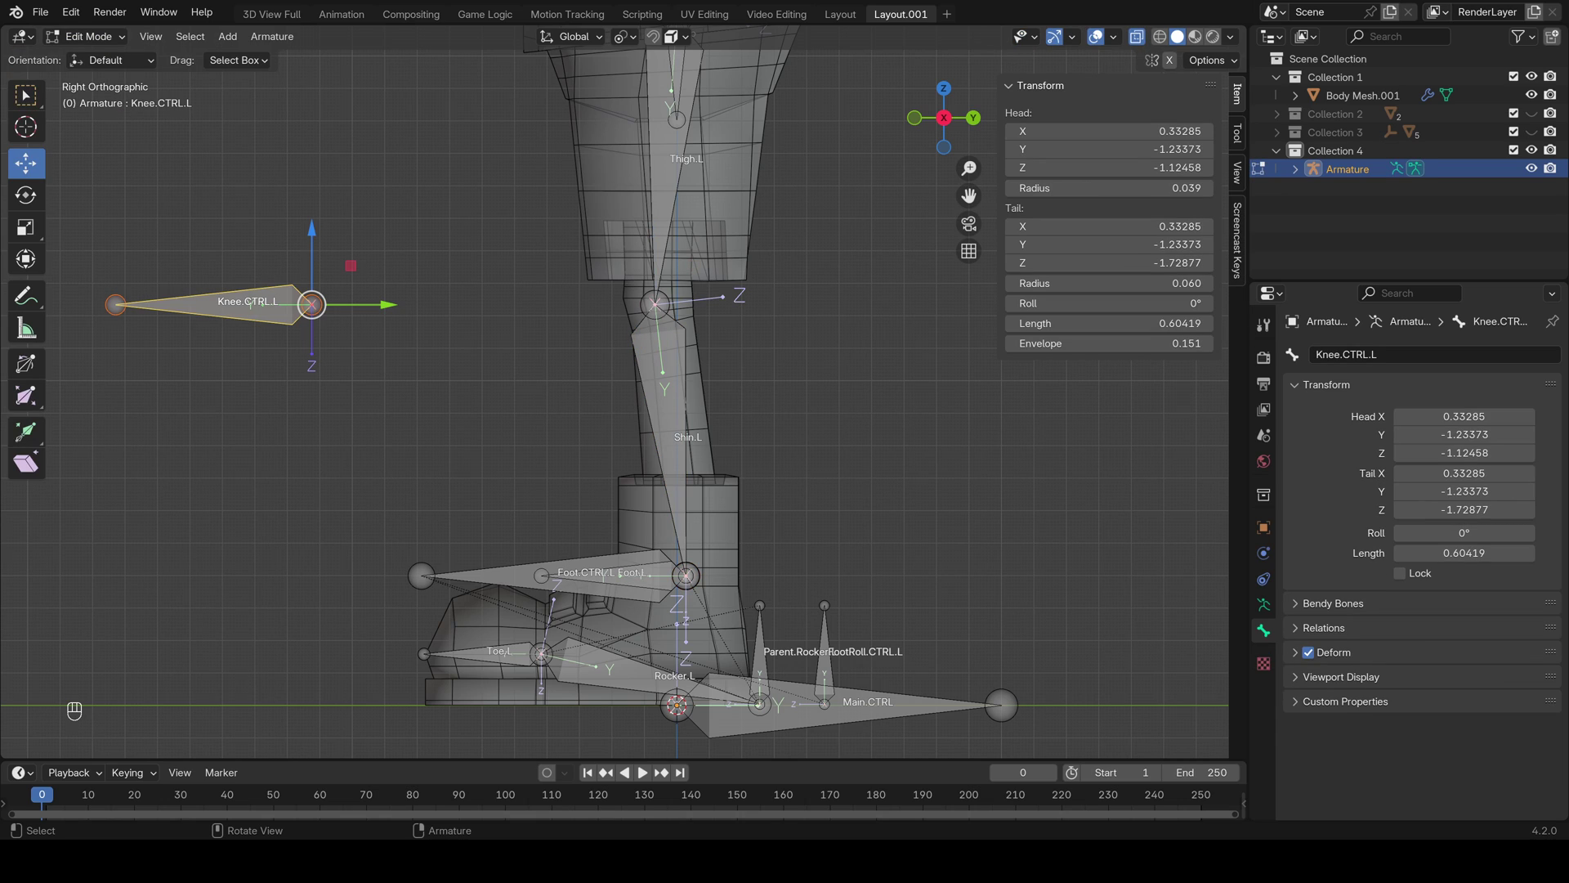
pyautogui.press('shift')
pyautogui.click(1309, 652)
pyautogui.click(508, 575)
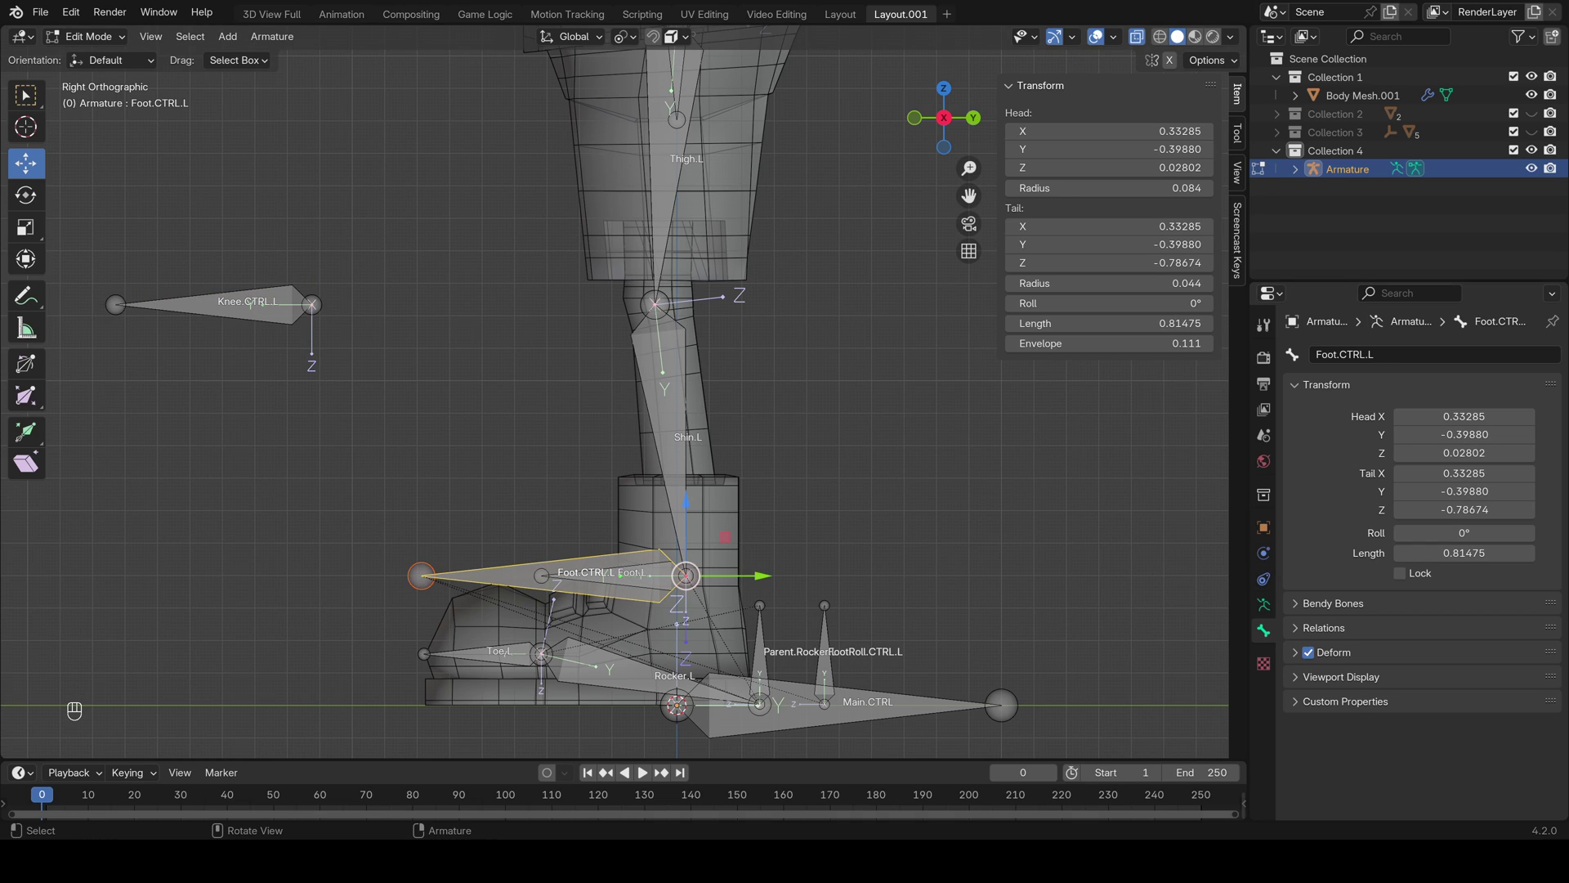
pyautogui.click(1309, 653)
# Turn off Deform for the Rocker.L, Parent.Rocker.L and FootRoll.CTRL.L bones
pyautogui.click(606, 669)
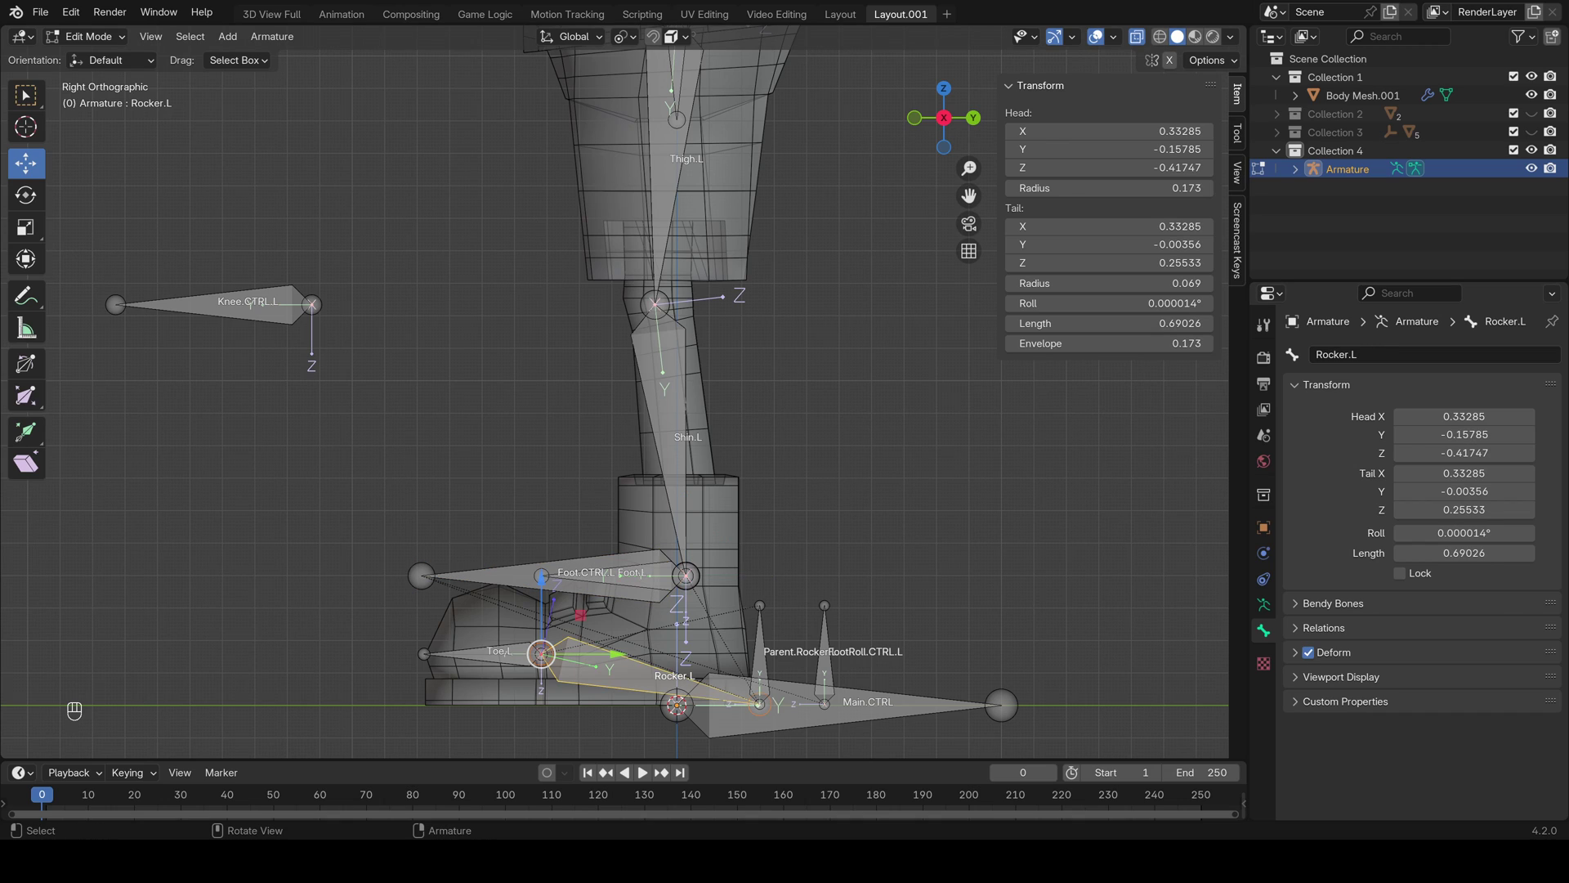
pyautogui.click(1308, 652)
pyautogui.click(760, 657)
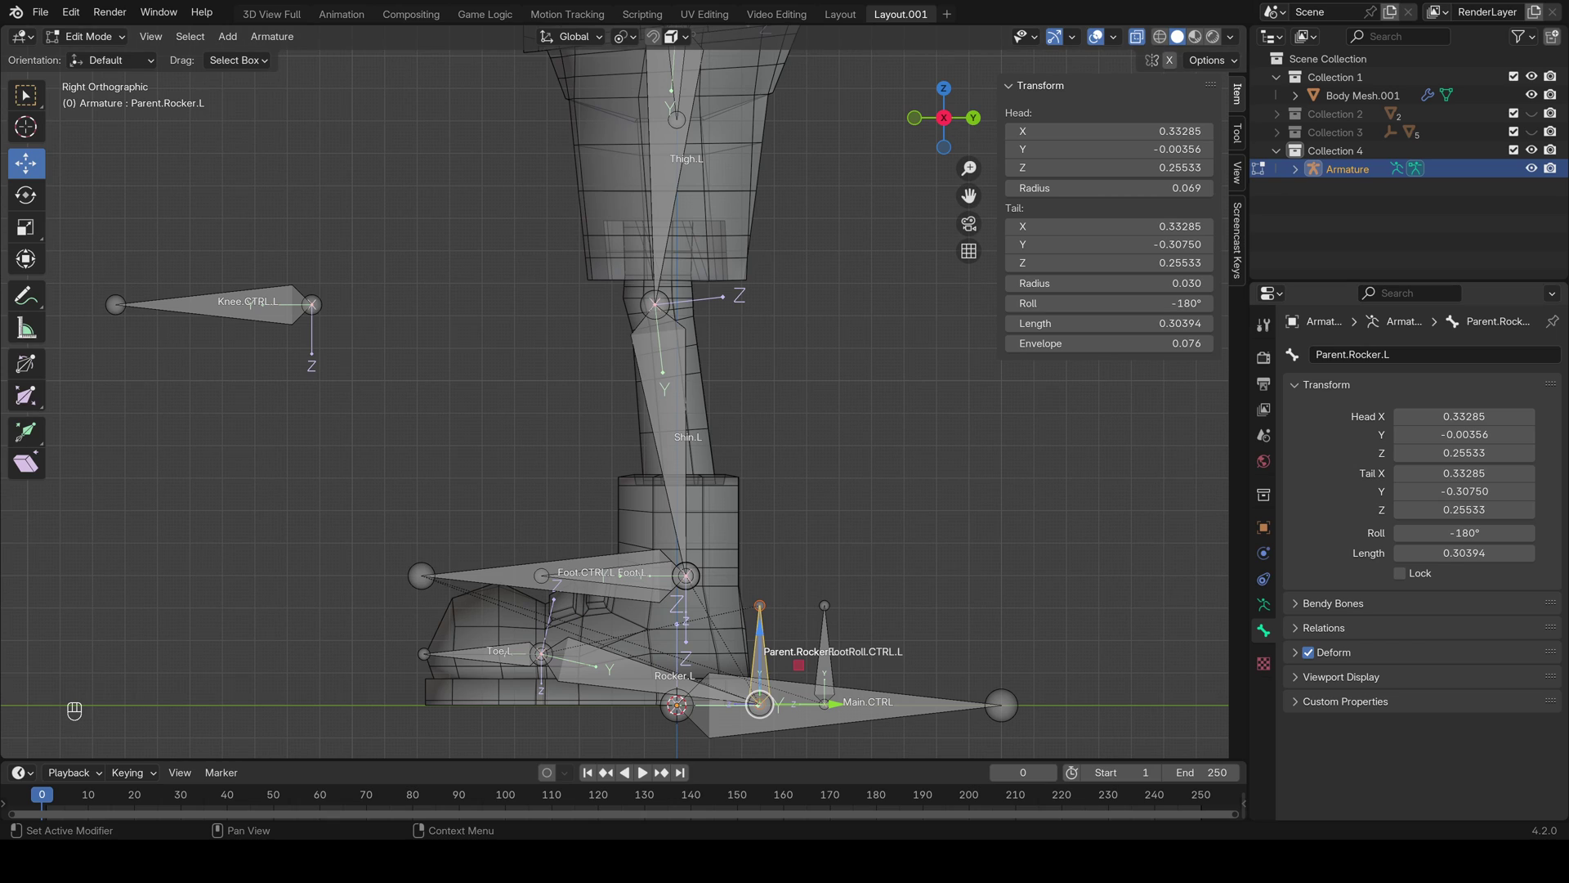
pyautogui.click(1309, 652)
pyautogui.click(825, 657)
pyautogui.click(1309, 652)
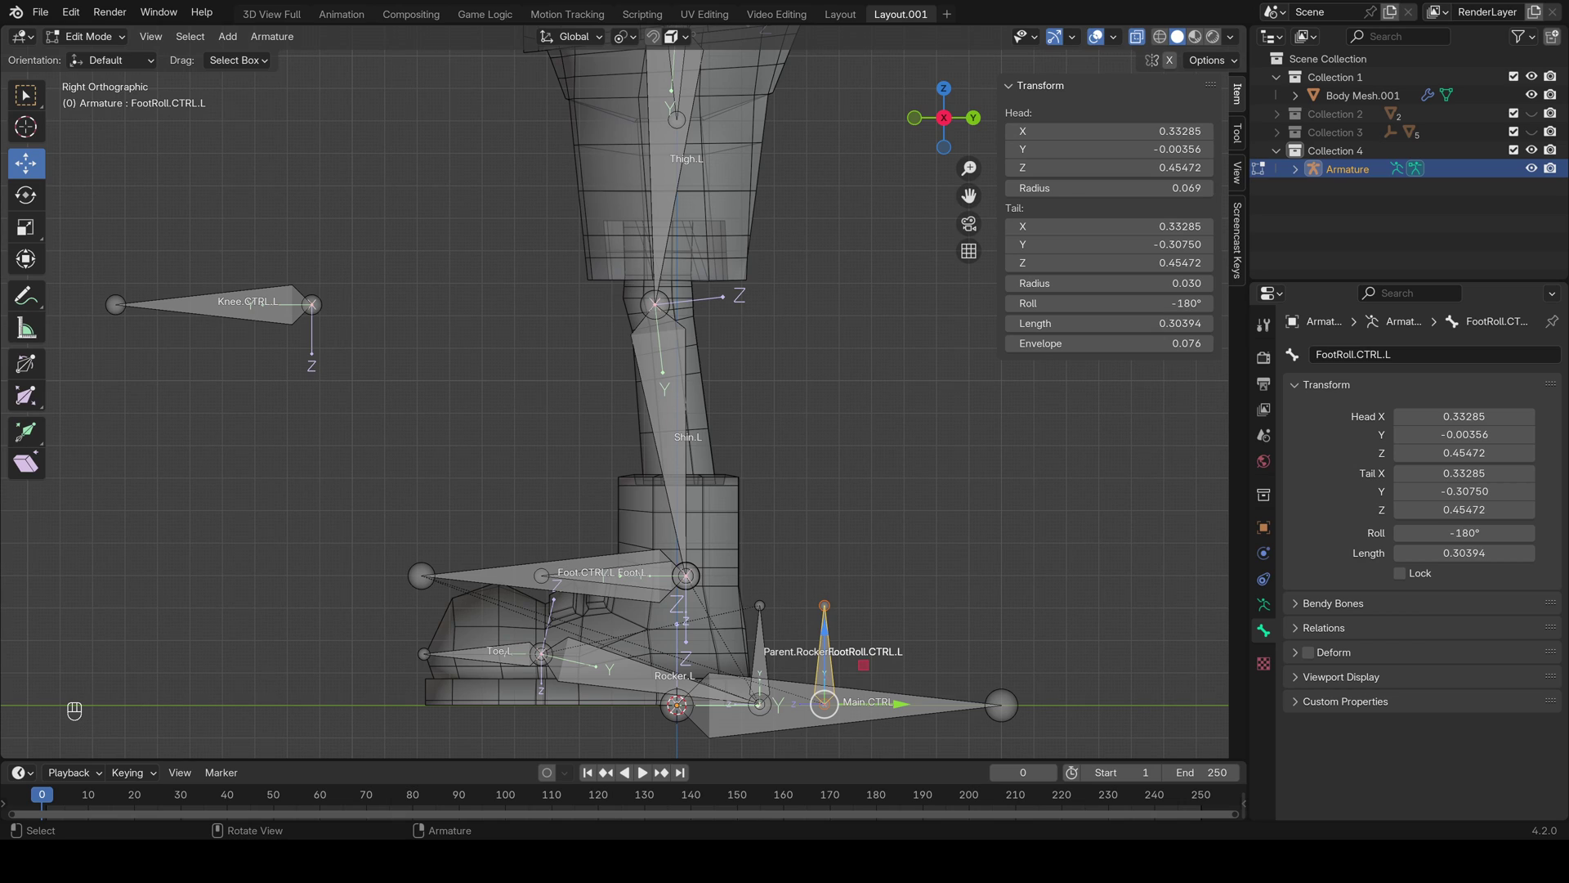
# Check the Deform setting of the Foot.L, Toe.L and Shin.L bones
pyautogui.click(621, 575)
pyautogui.click(621, 575)
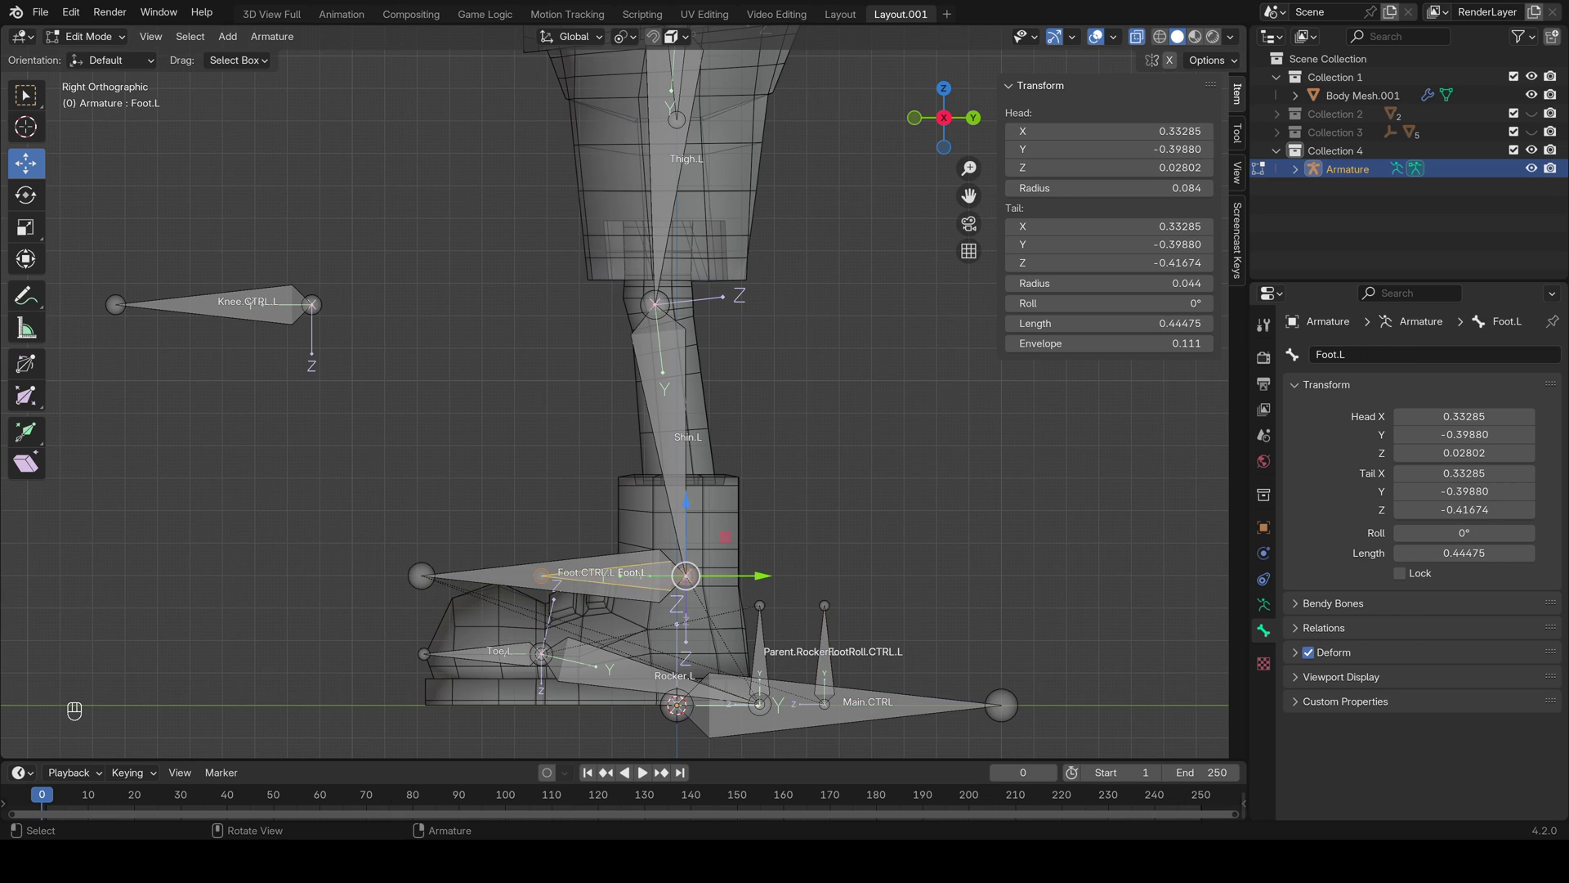
pyautogui.click(498, 654)
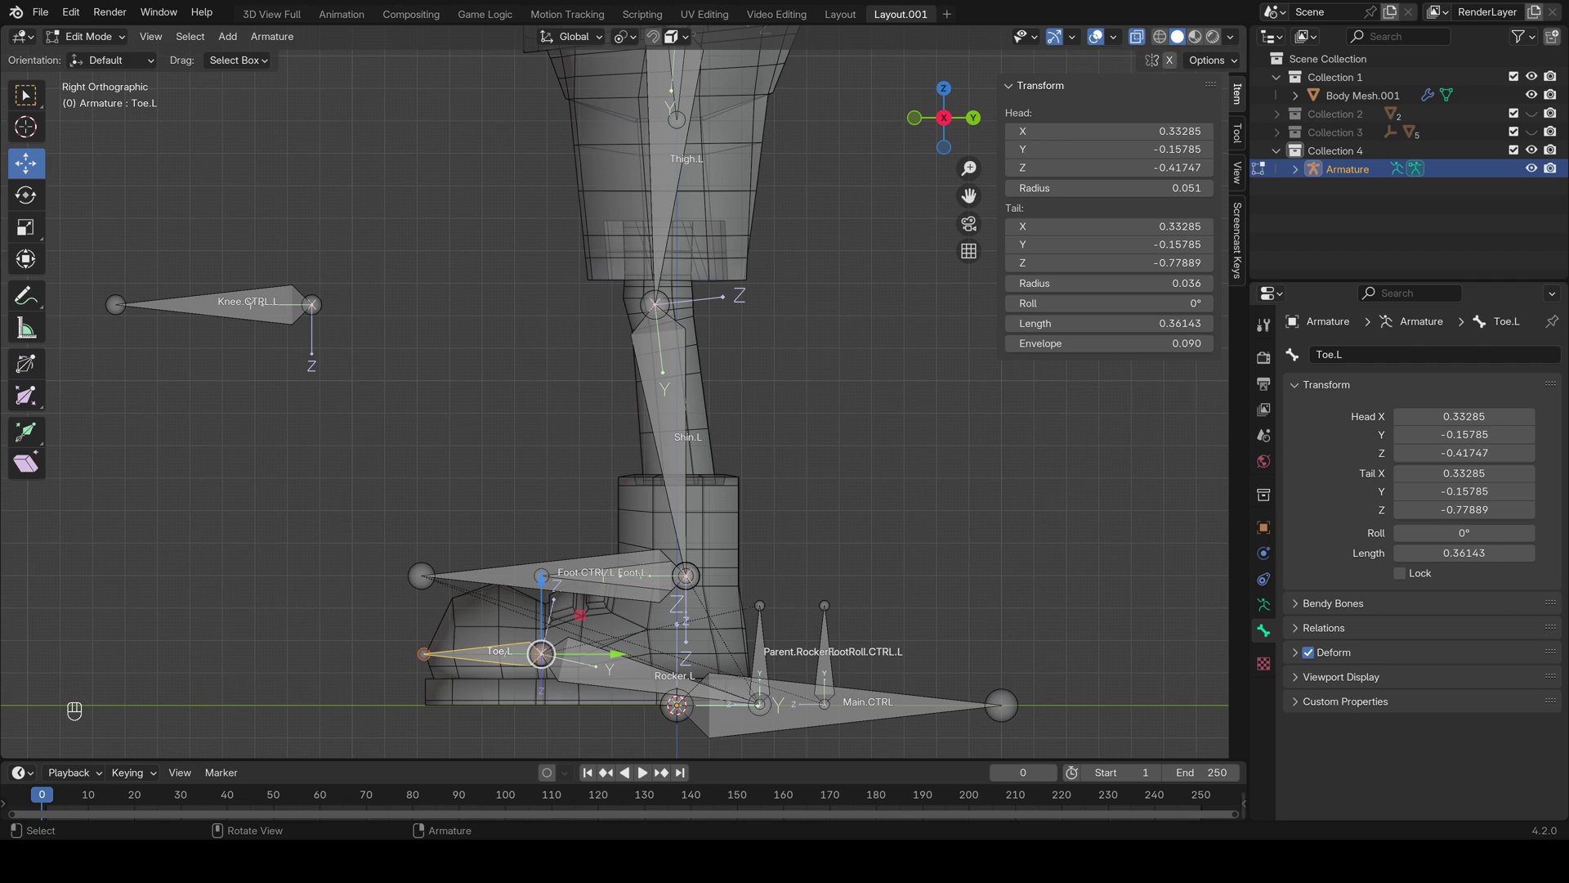
pyautogui.click(668, 401)
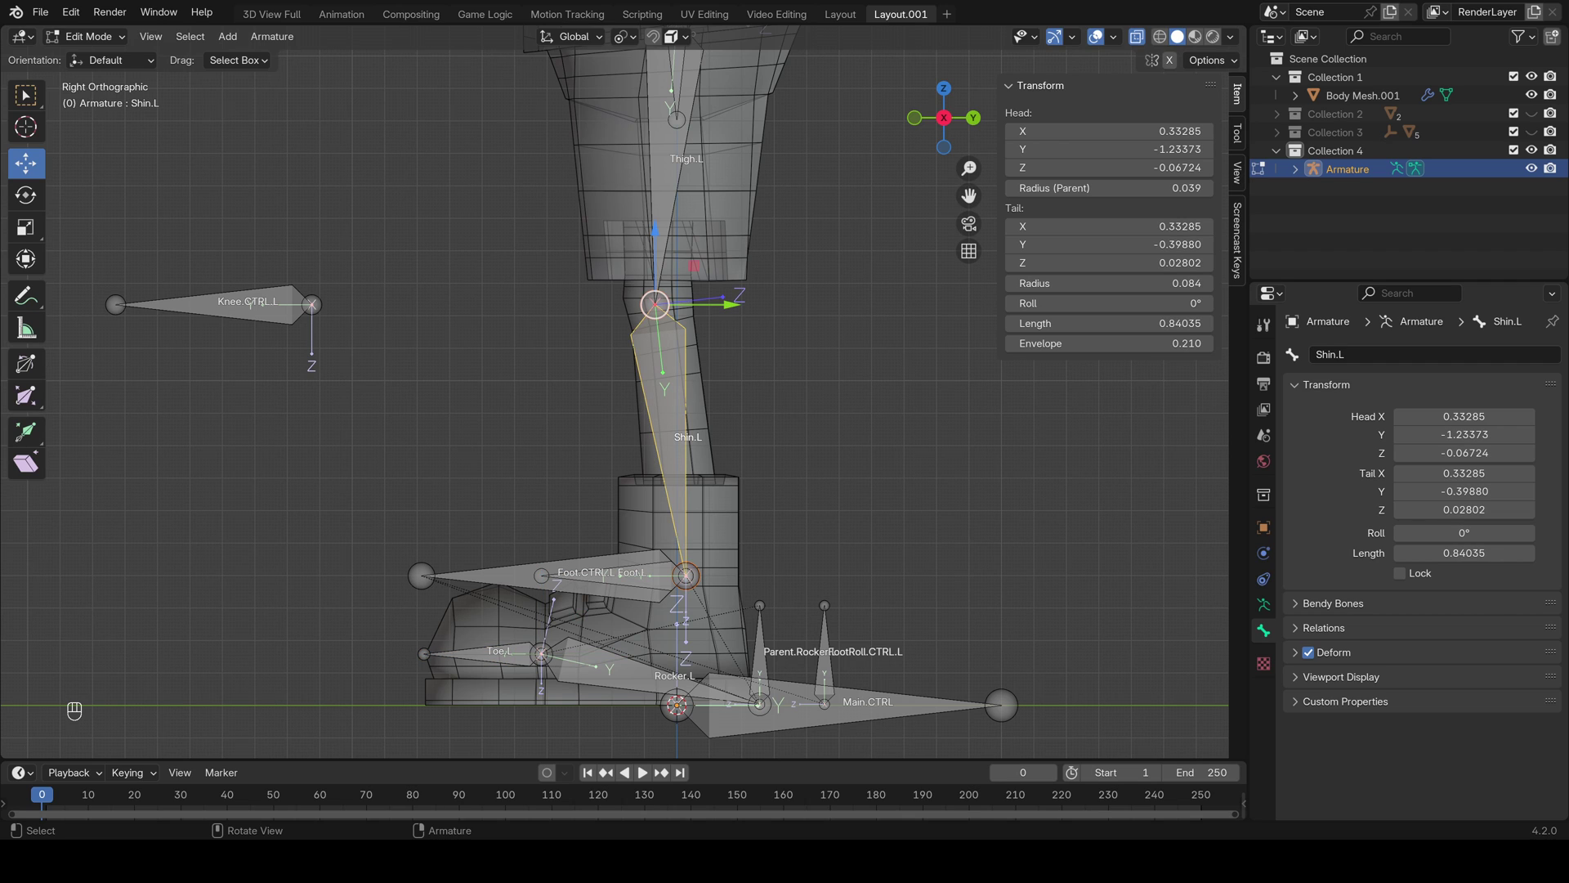
# Parent Thigh.L to the Hip bone with Keep Offset
pyautogui.scroll(-2, 621, 390)
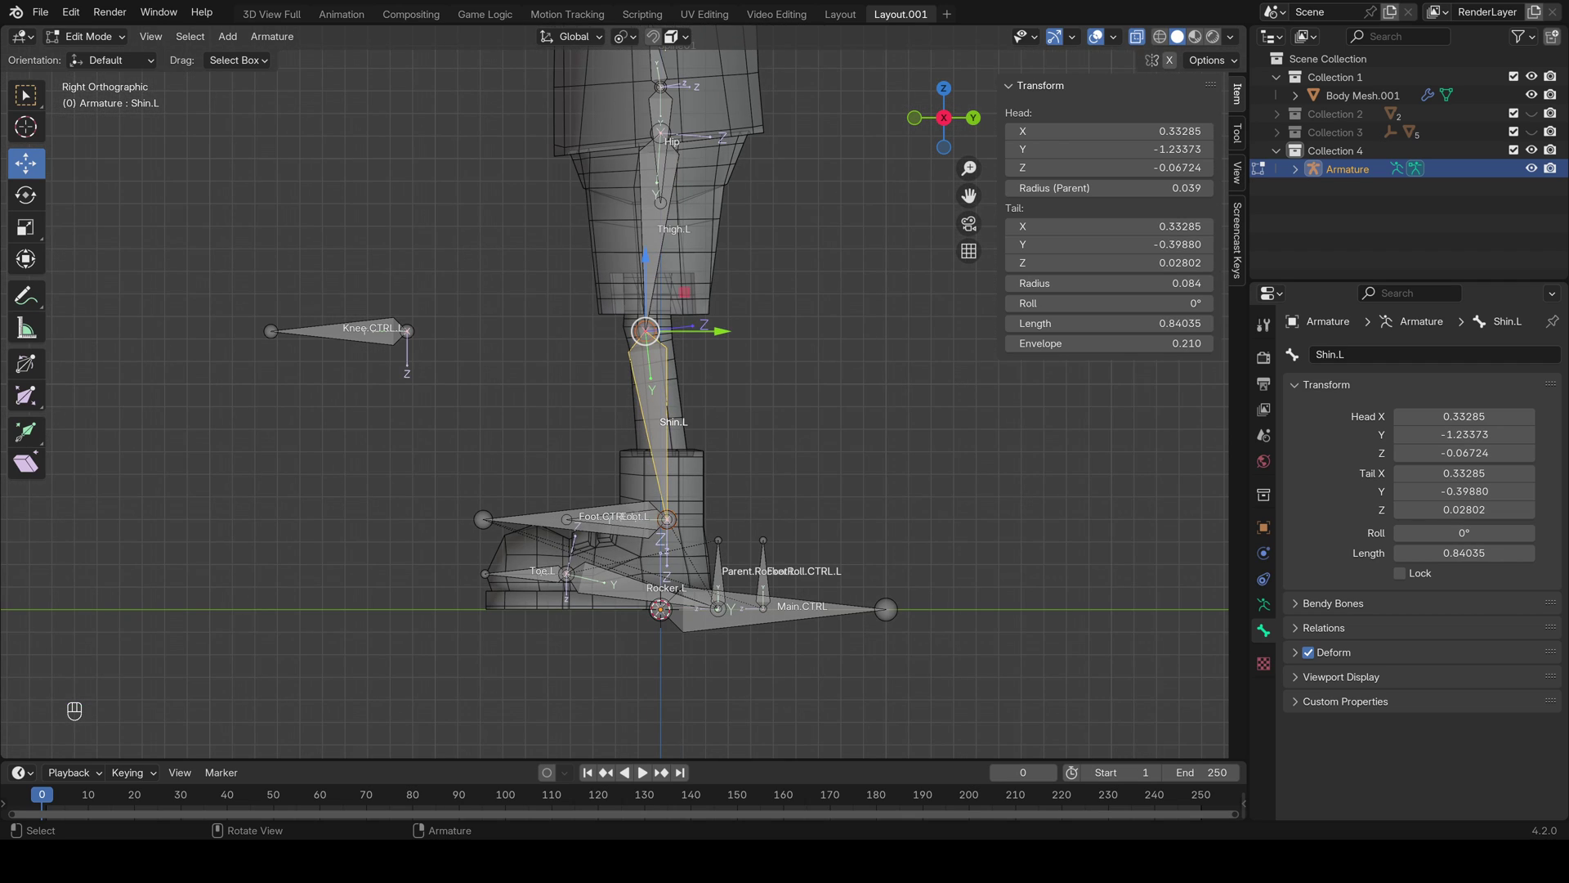
pyautogui.moveTo(621, 390); pyautogui.dragTo(791, 429, button='middle')
pyautogui.keyDown('shift'); pyautogui.moveTo(791, 326); pyautogui.dragTo(746, 536, button='middle'); pyautogui.keyUp('shift')
pyautogui.scroll(2, 621, 390)
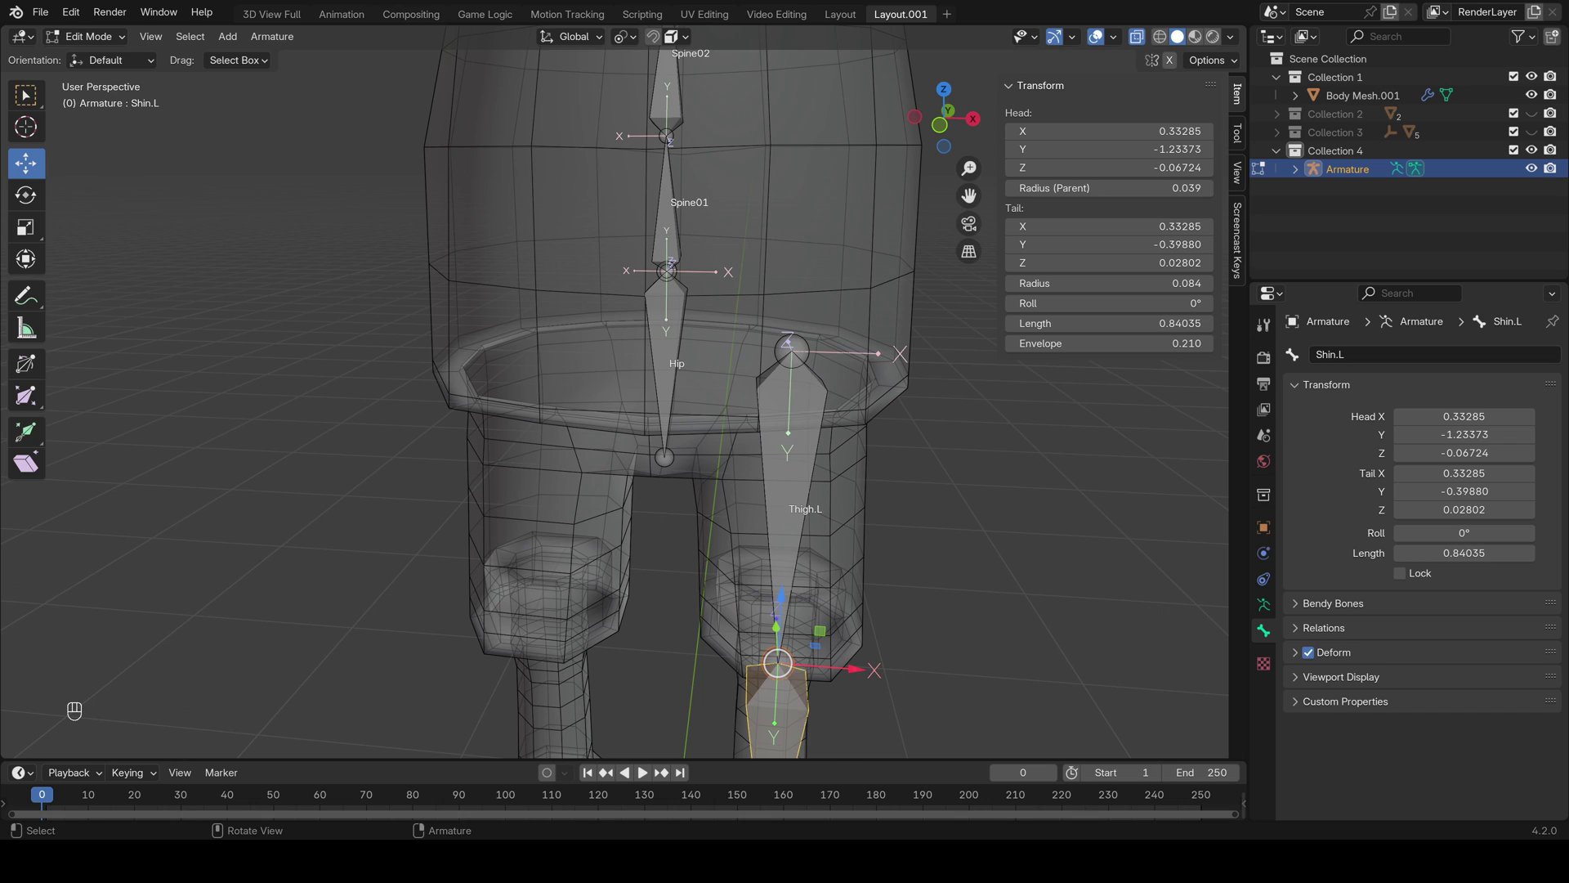
pyautogui.click(789, 482)
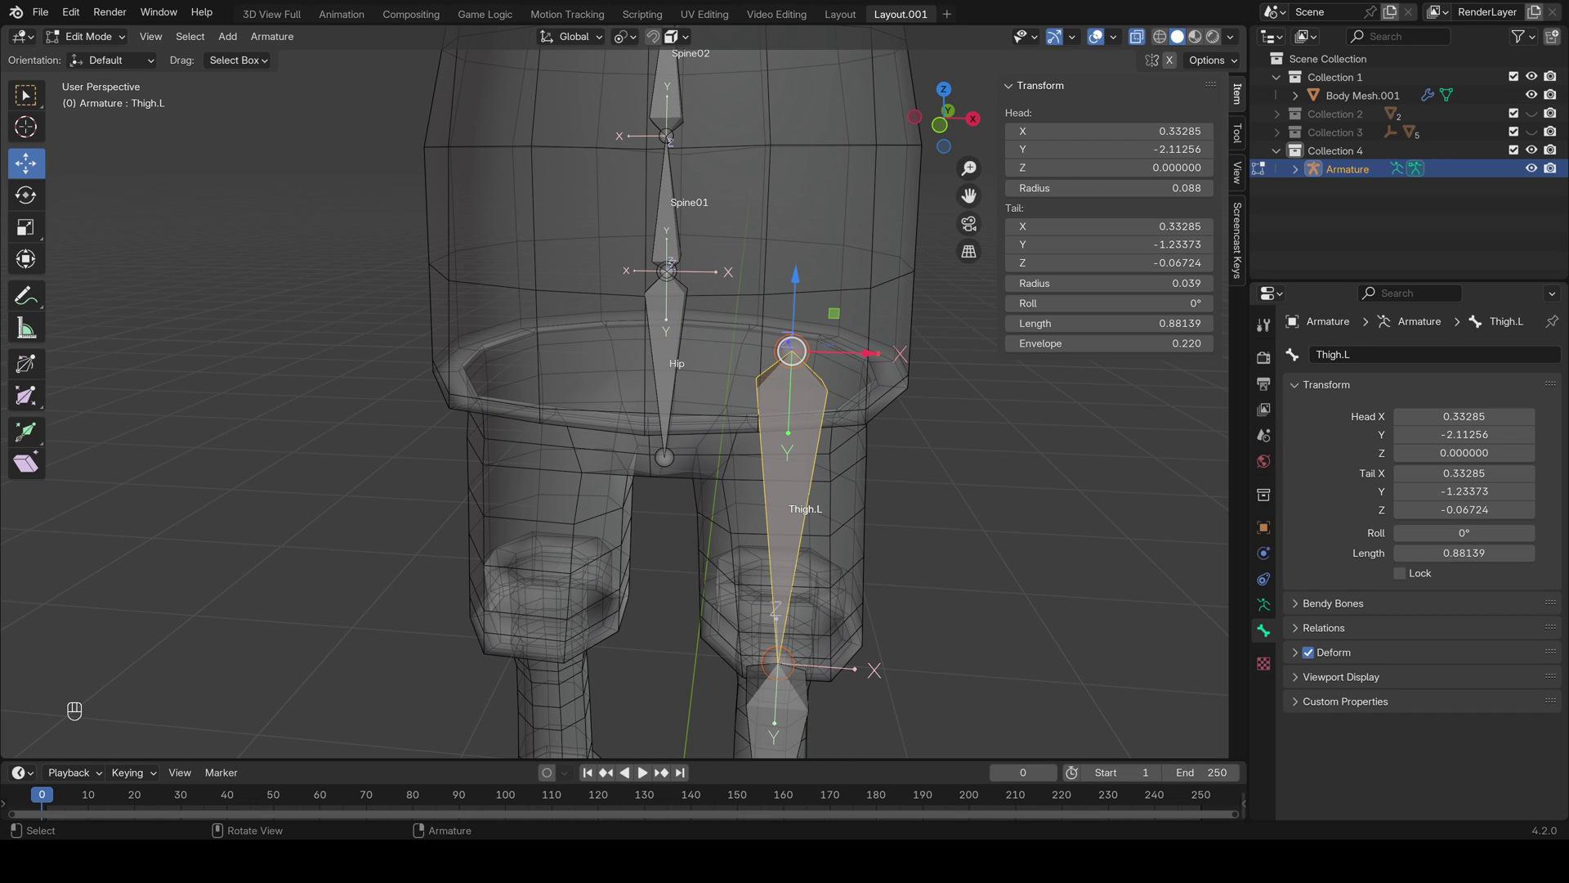
pyautogui.keyDown('shift'); pyautogui.click(667, 393); pyautogui.keyUp('shift')
pyautogui.hotkey('ctrl', 'p')
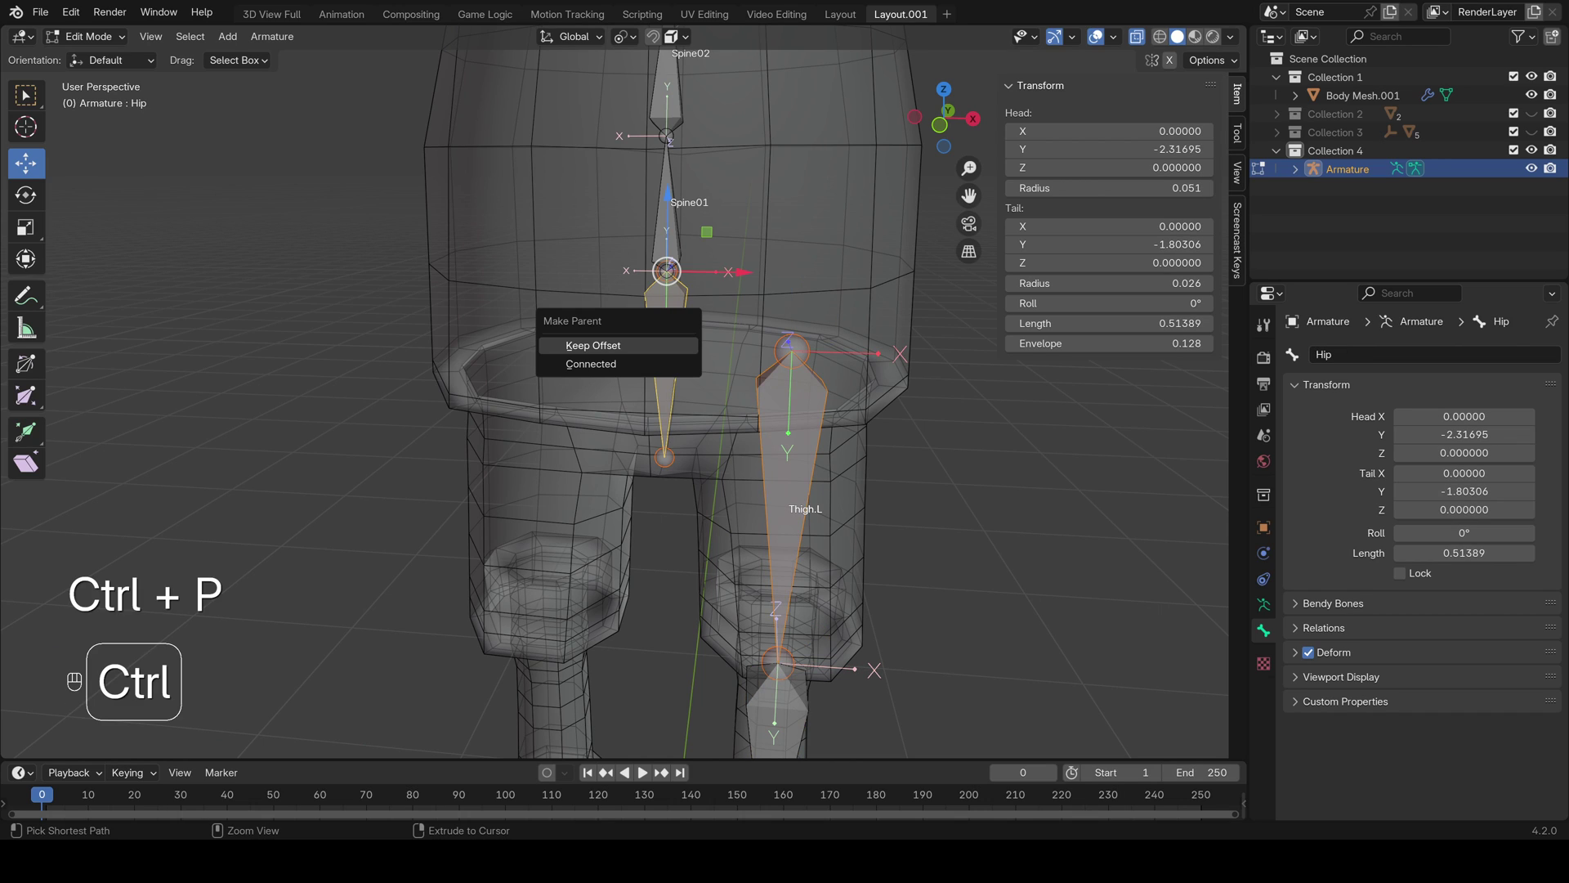
pyautogui.click(619, 346)
# Switch to Pose Mode and test-move Spine01 and Hip to check whether they are linked, cancelling each move
pyautogui.keyDown('shift'); pyautogui.moveTo(619, 345); pyautogui.dragTo(577, 526, button='middle'); pyautogui.keyUp('shift')
pyautogui.click(590, 412)
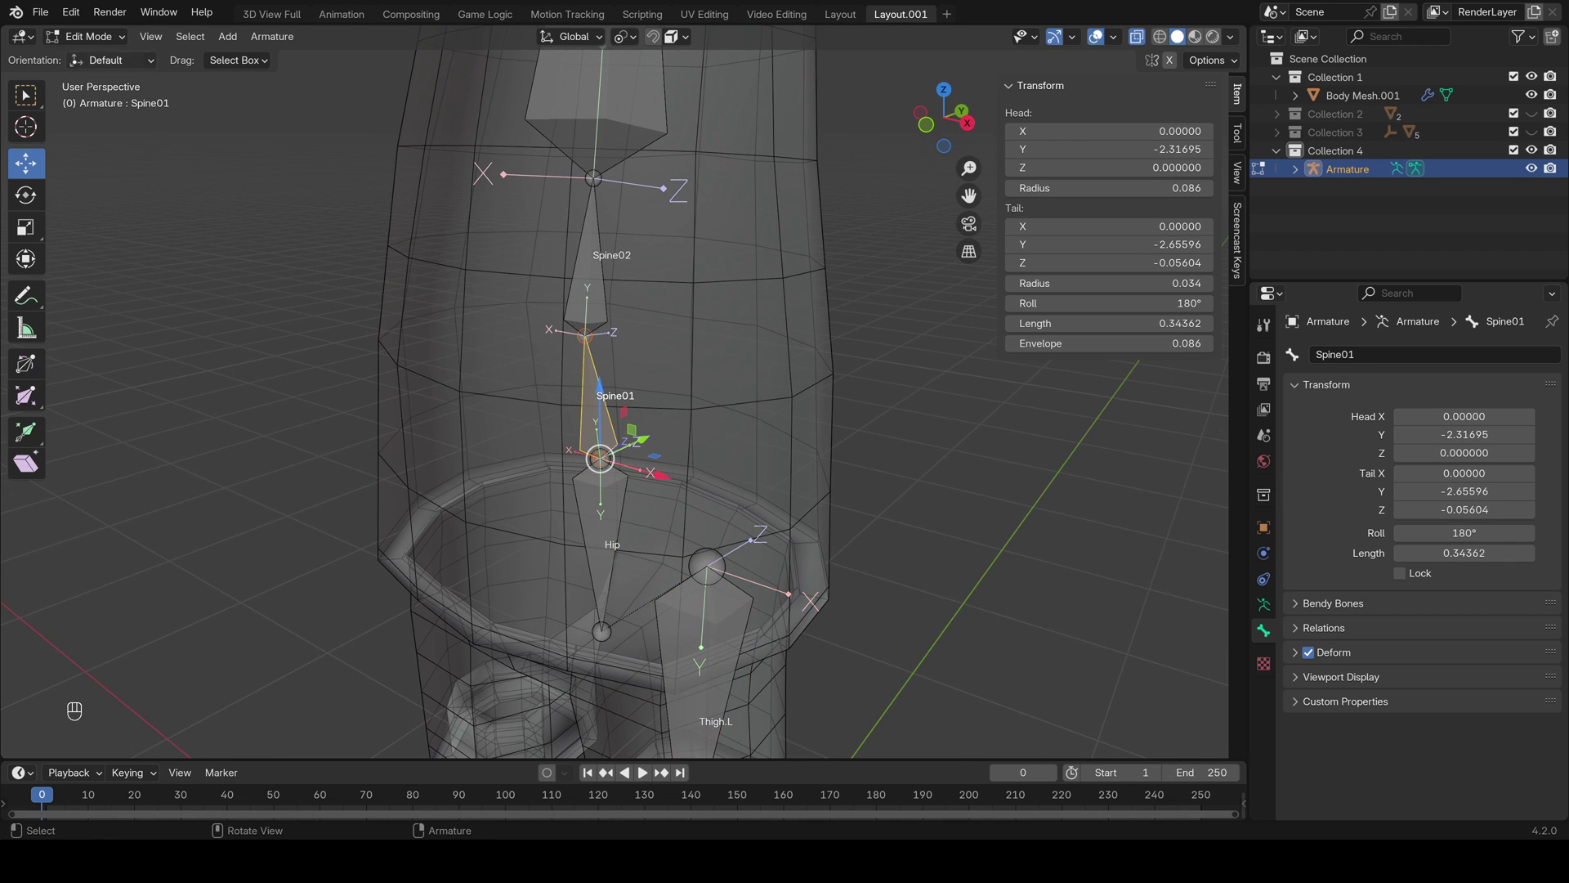
pyautogui.click(85, 36)
pyautogui.click(96, 97)
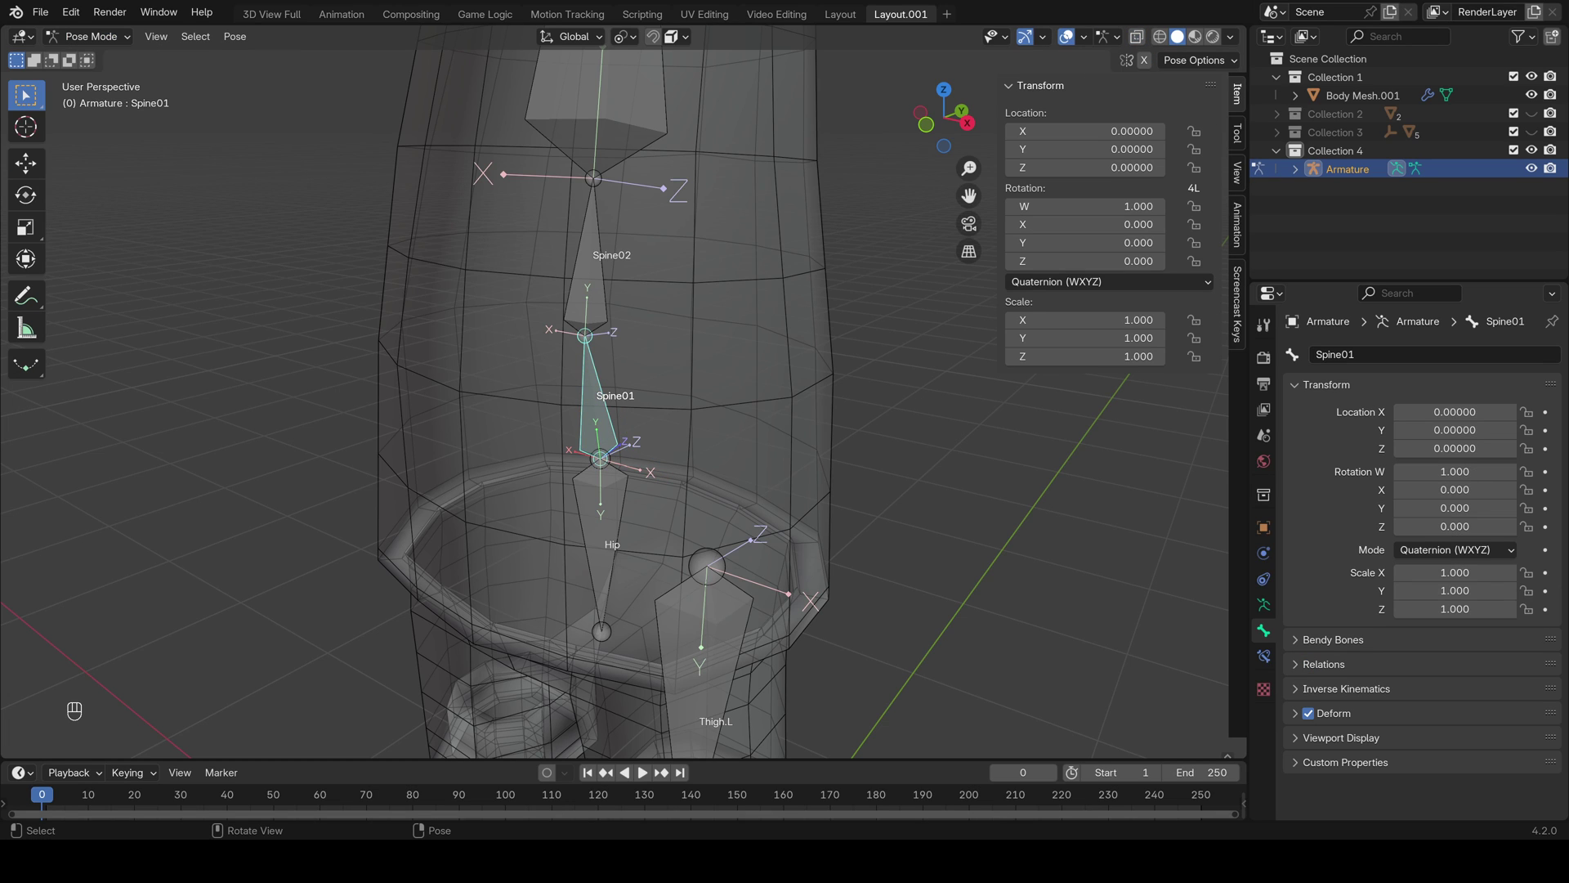
pyautogui.press('g')
pyautogui.rightClick(590, 401)
pyautogui.click(601, 533)
pyautogui.press('g')
pyautogui.rightClick(600, 552)
pyautogui.click(593, 384)
# Return to Edit Mode and parent Spine01 to the Hip bone
pyautogui.click(85, 36)
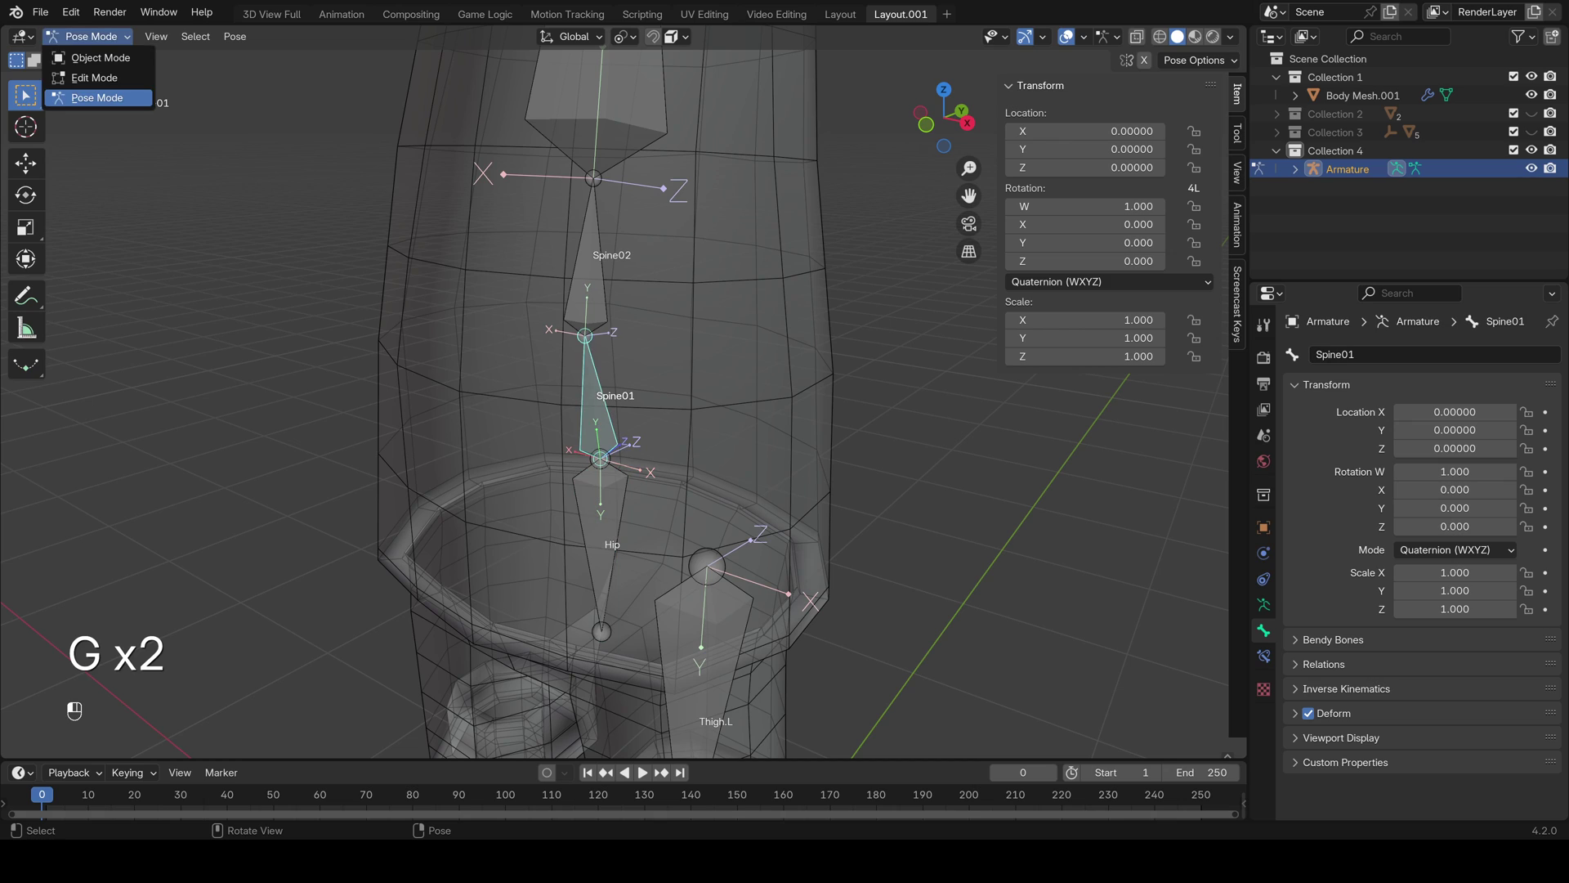
pyautogui.click(81, 77)
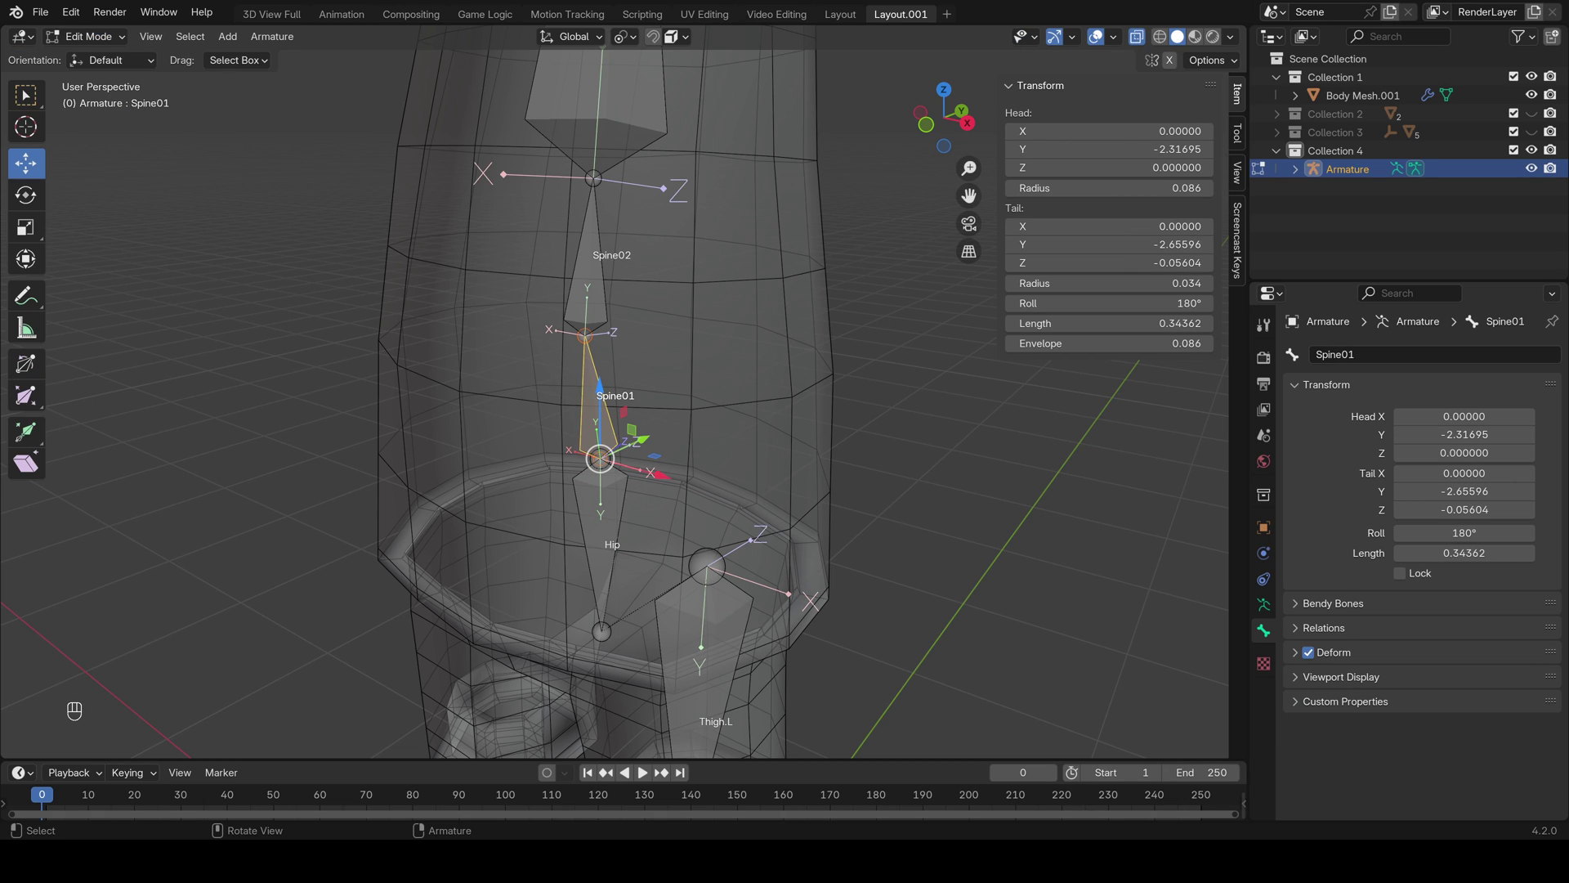
pyautogui.press('shift')
pyautogui.keyDown('shift'); pyautogui.click(588, 539); pyautogui.keyUp('shift')
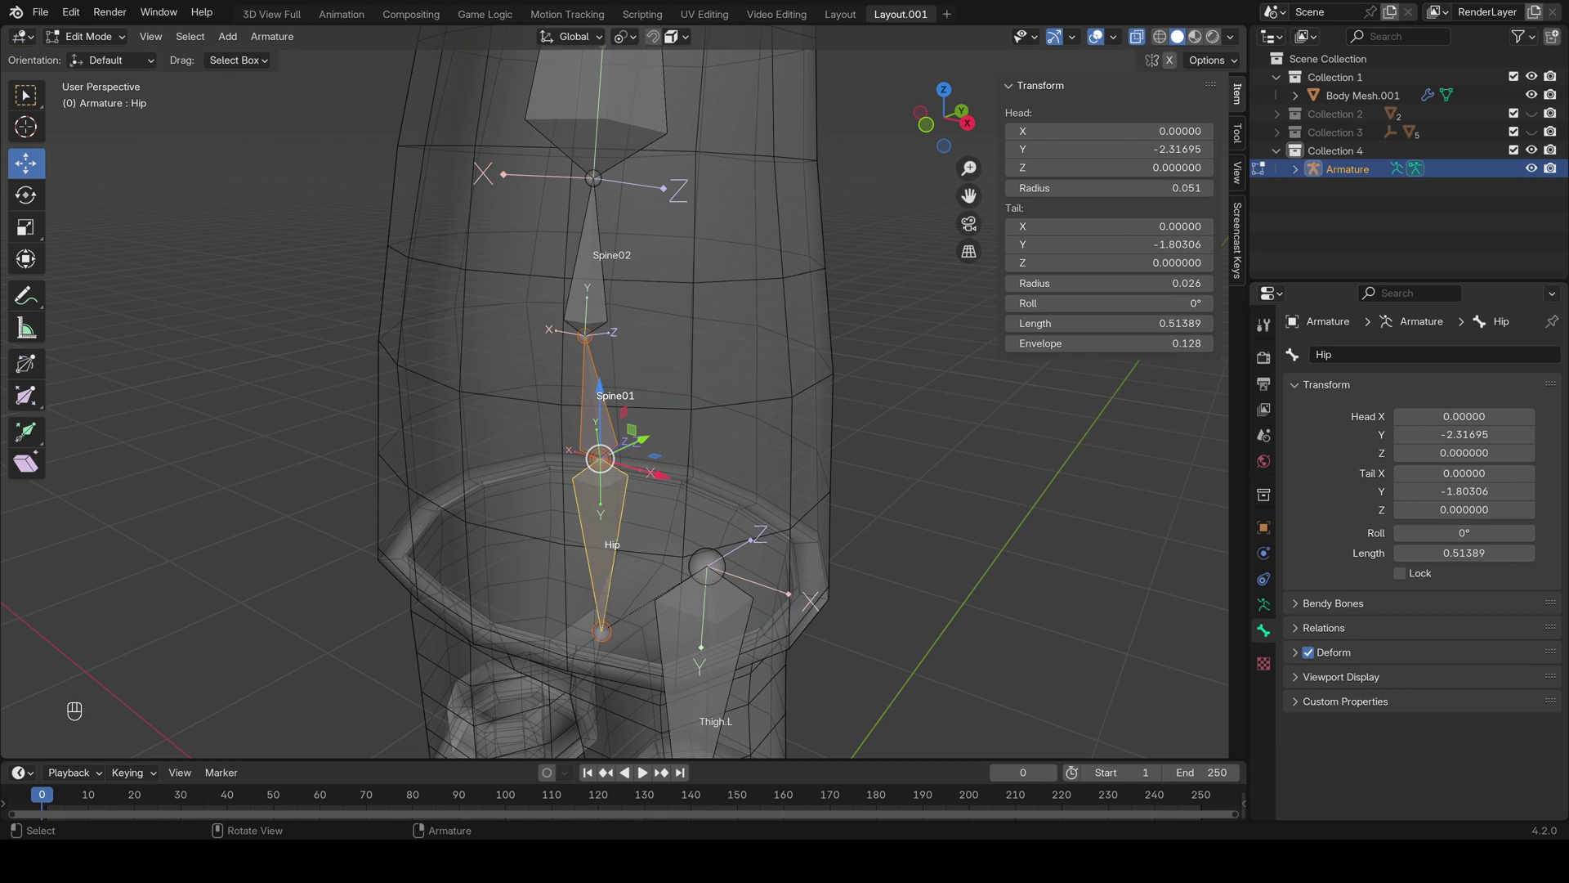
pyautogui.hotkey('ctrl', 'p')
pyautogui.click(604, 533)
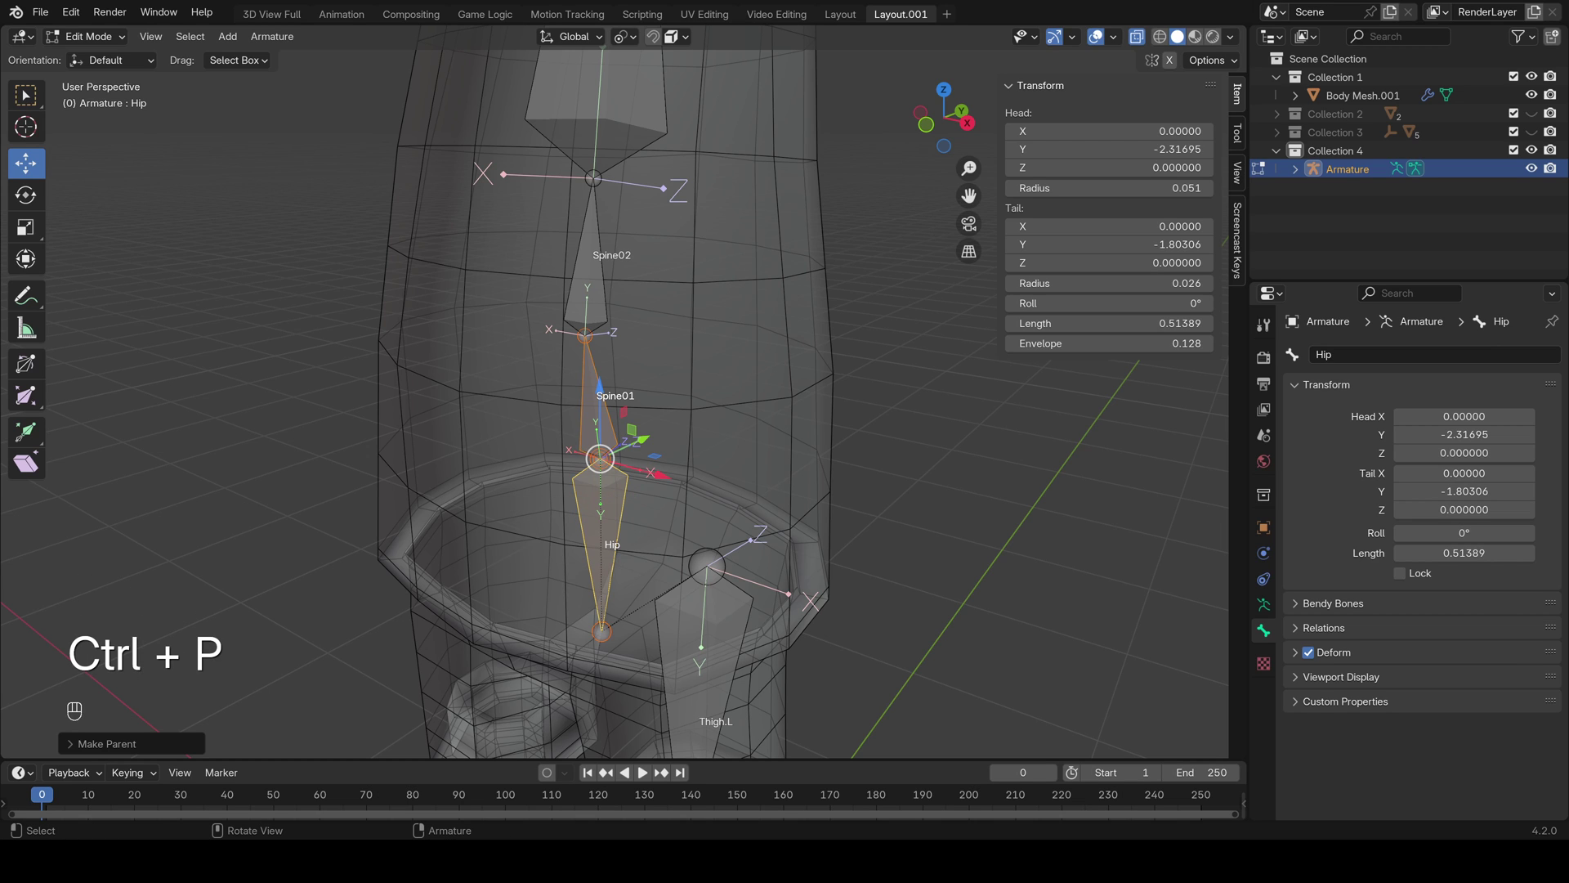
# Parent Shoulder.L to the Torso bone with Keep Offset
pyautogui.keyDown('shift'); pyautogui.moveTo(604, 221); pyautogui.dragTo(452, 735, button='middle'); pyautogui.keyUp('shift')
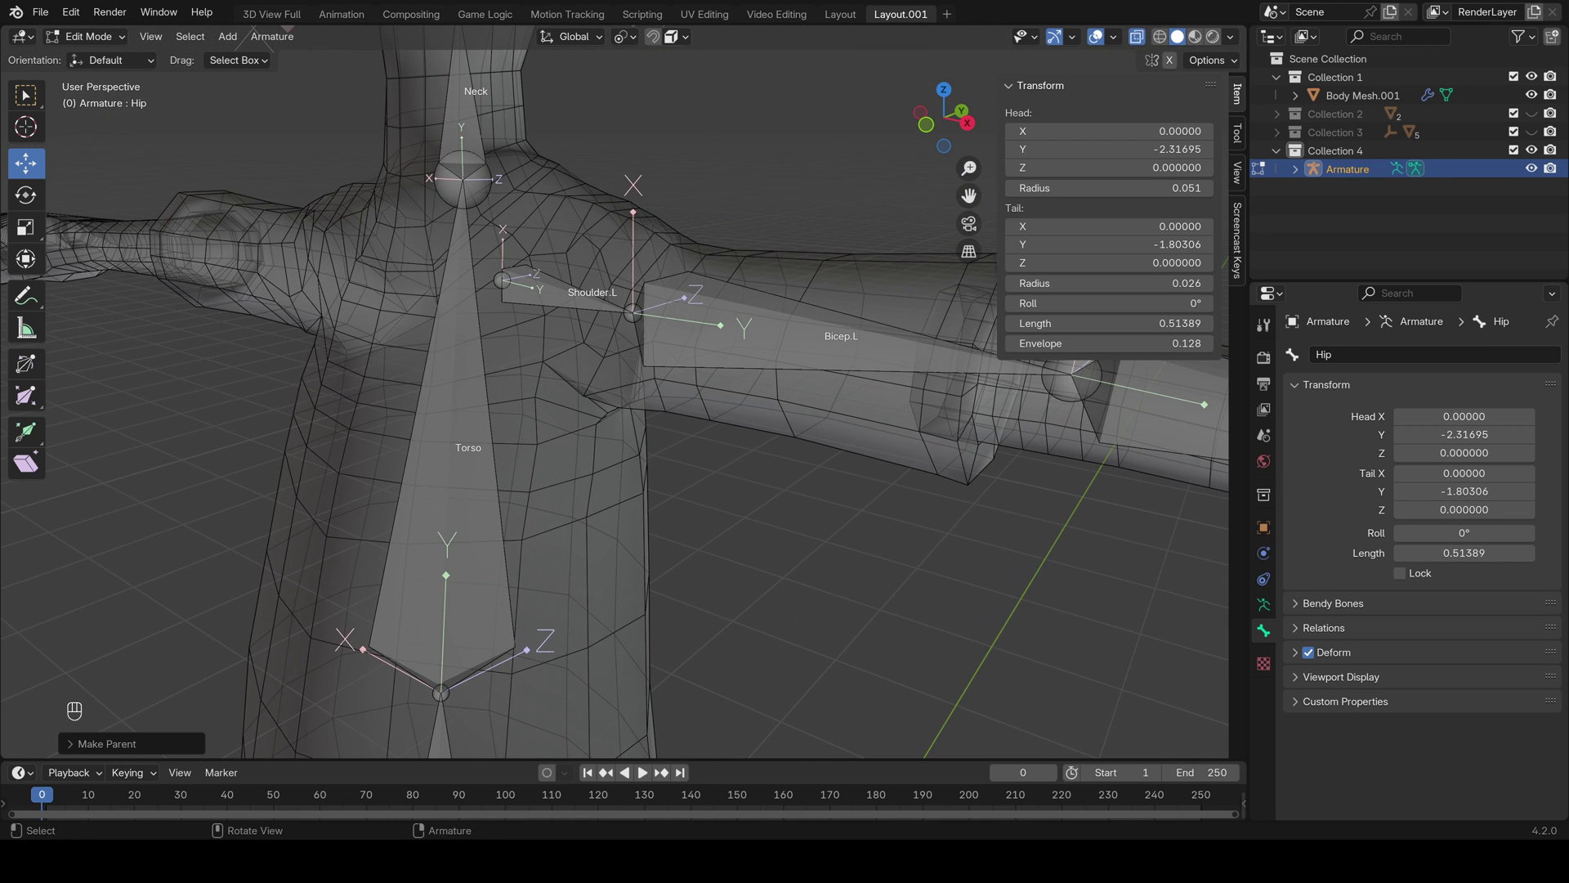
pyautogui.click(554, 293)
pyautogui.keyDown('shift'); pyautogui.click(463, 351); pyautogui.keyUp('shift')
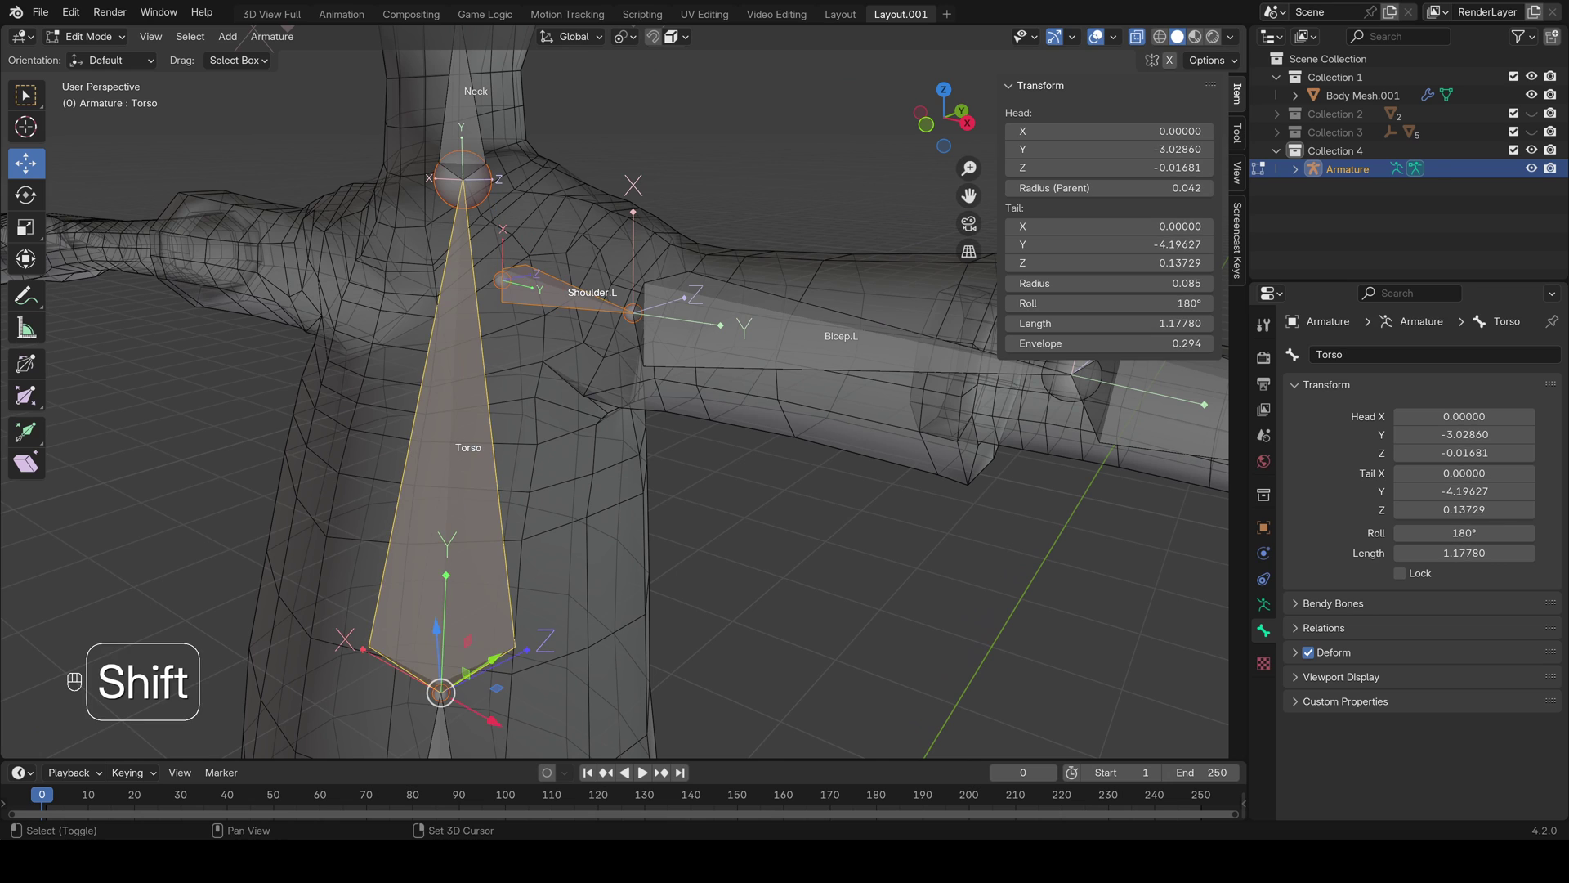
pyautogui.hotkey('ctrl', 'p')
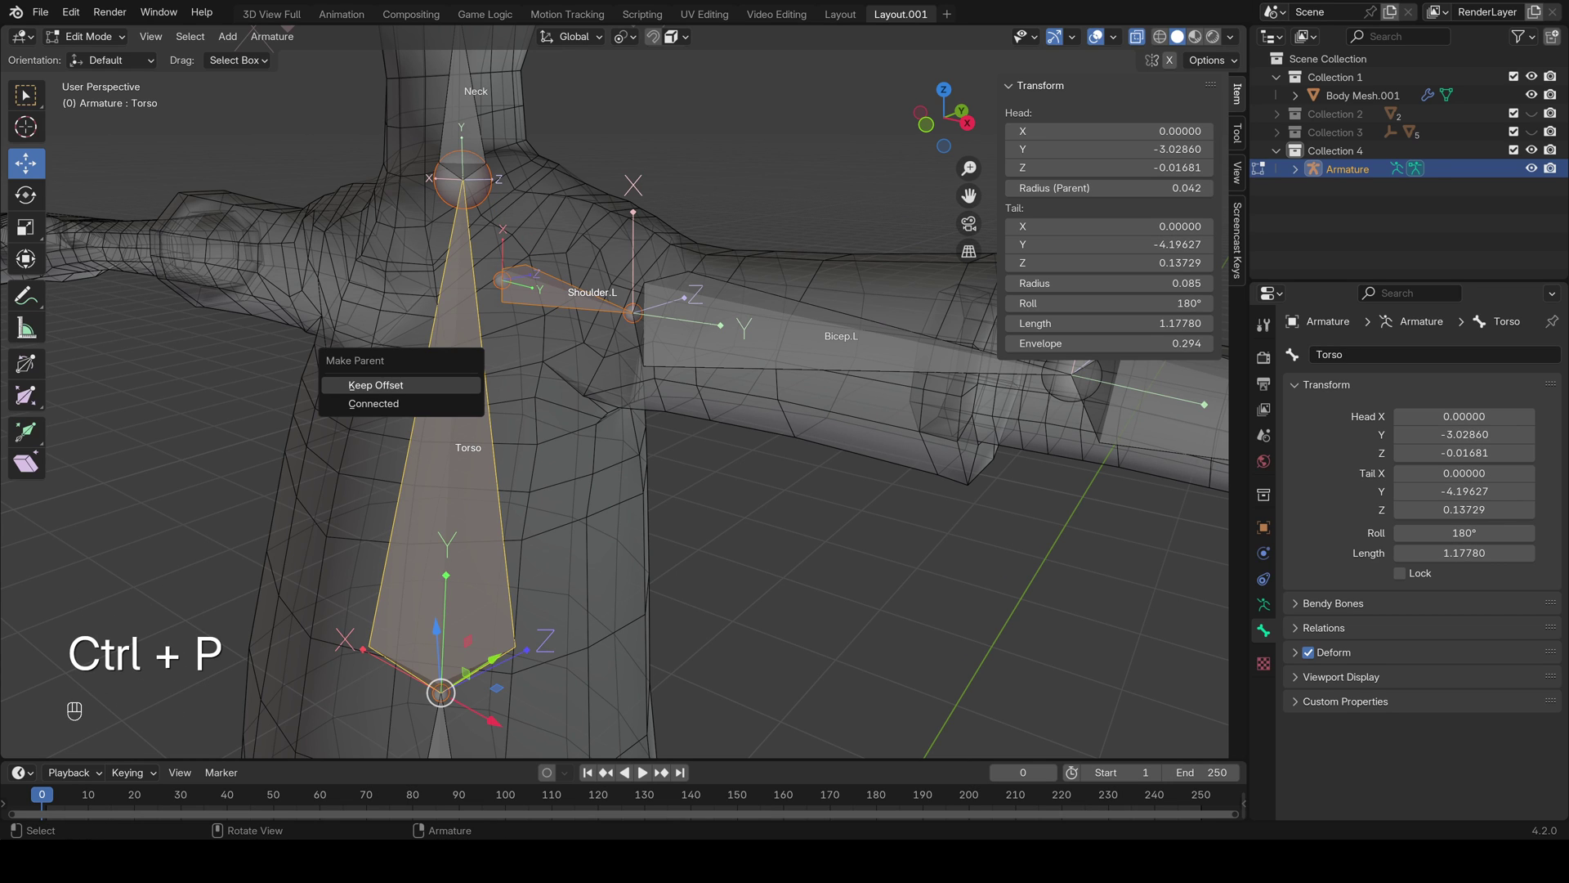
pyautogui.press('Return')
# Parent the Jaw, Bottom_Lip and Top_Lip bones together to the Head bone with Keep Offset
pyautogui.keyDown('shift'); pyautogui.moveTo(474, 246); pyautogui.dragTo(472, 731, button='middle'); pyautogui.keyUp('shift')
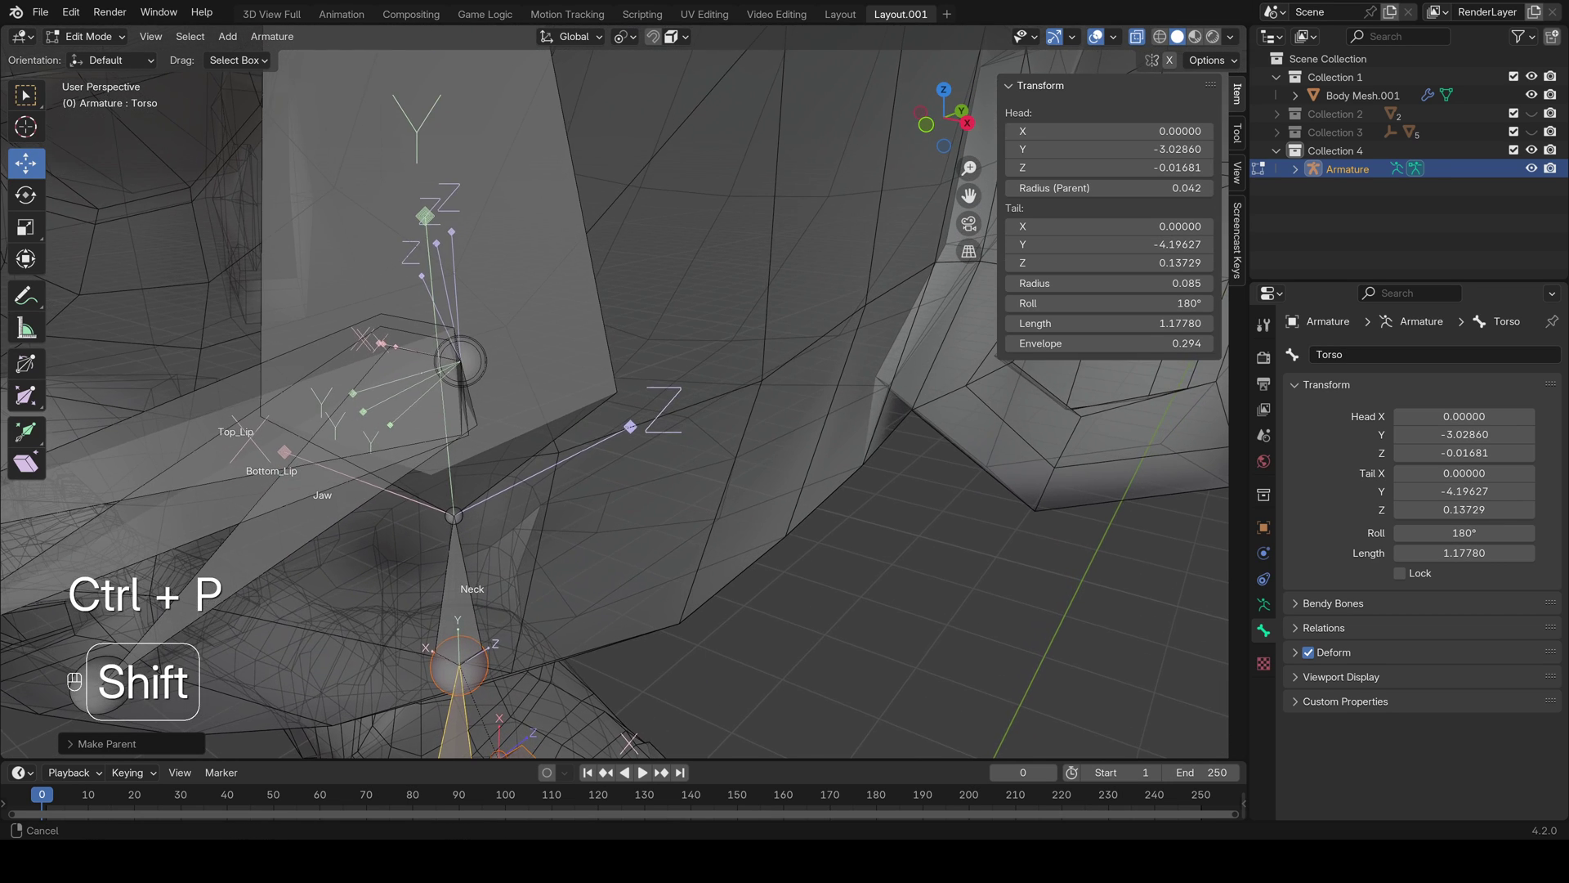
pyautogui.scroll(-3, 615, 392)
pyautogui.scroll(-2, 621, 392)
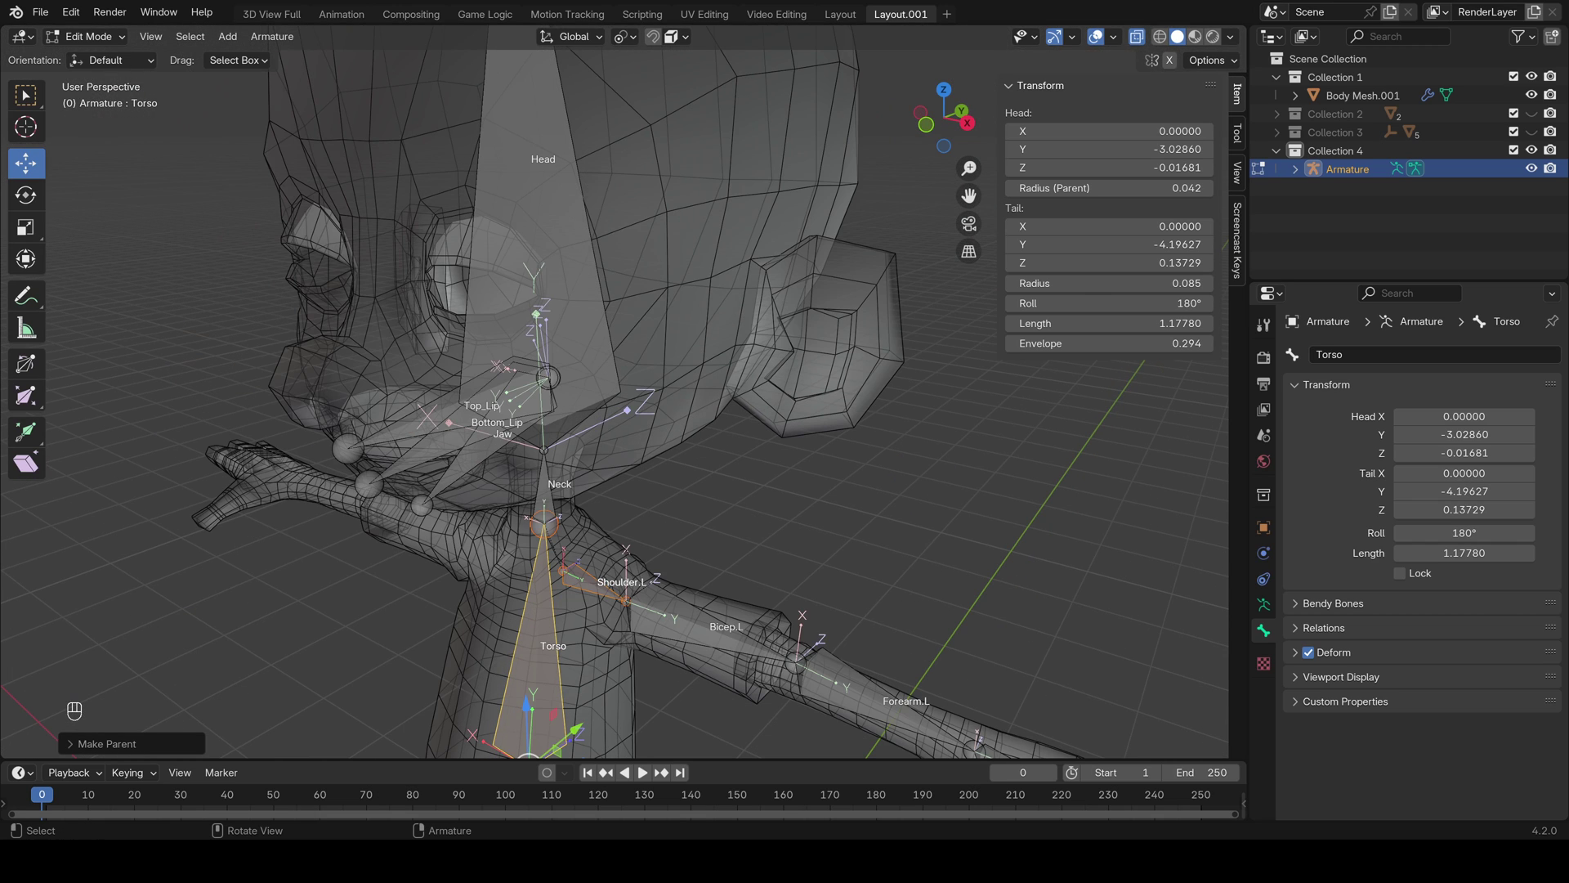
pyautogui.scroll(-2, 621, 393)
pyautogui.click(427, 406)
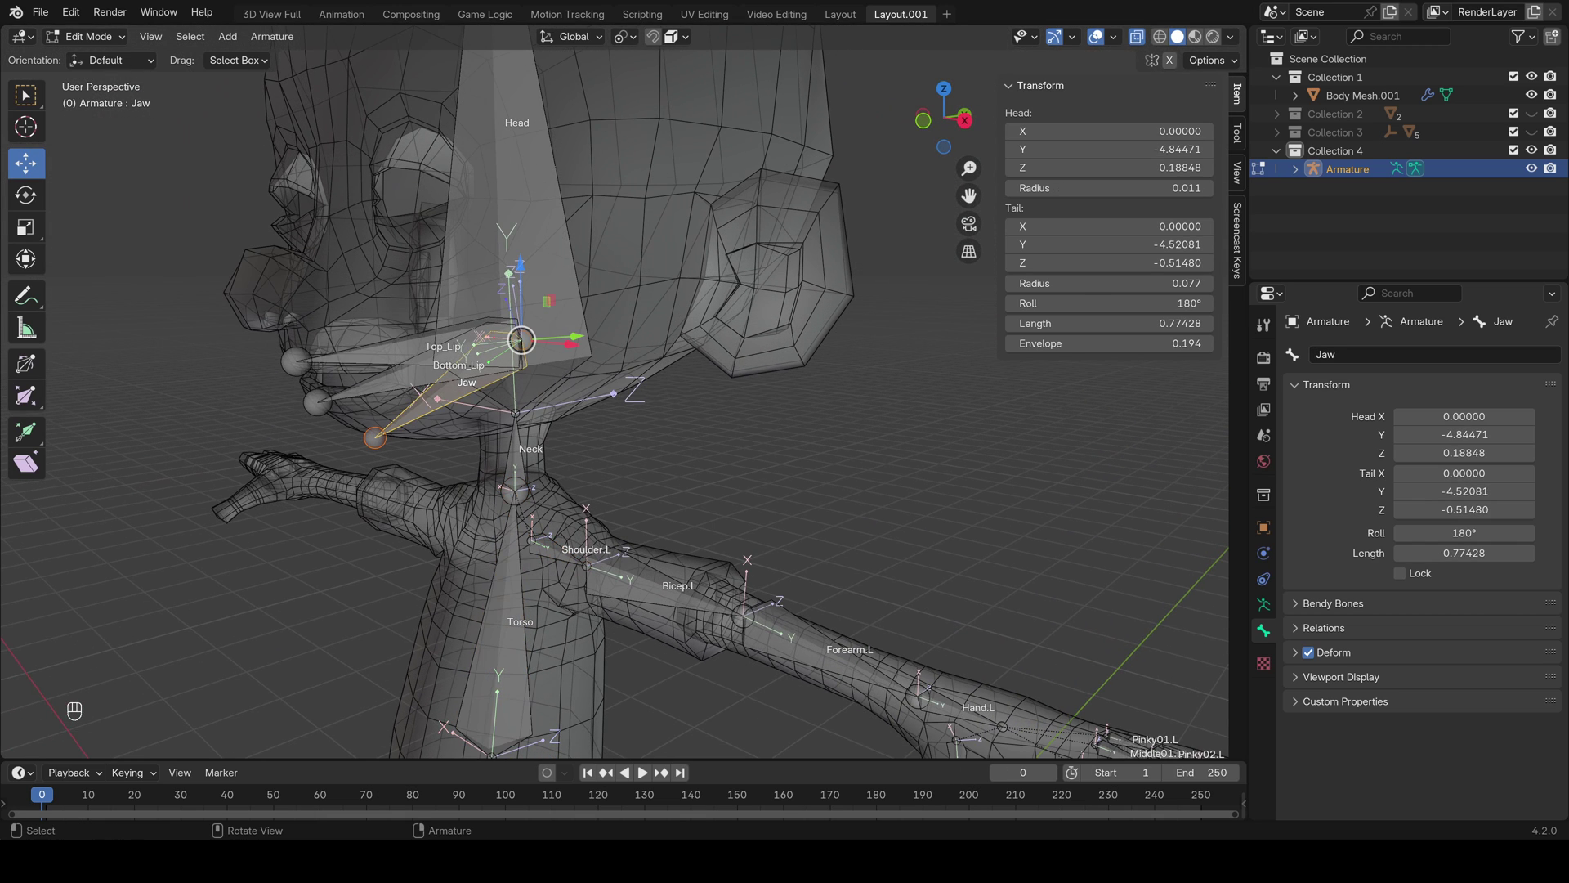
pyautogui.press('shift')
pyautogui.keyDown('shift'); pyautogui.click(409, 377); pyautogui.keyUp('shift')
pyautogui.keyDown('shift'); pyautogui.click(392, 349); pyautogui.keyUp('shift')
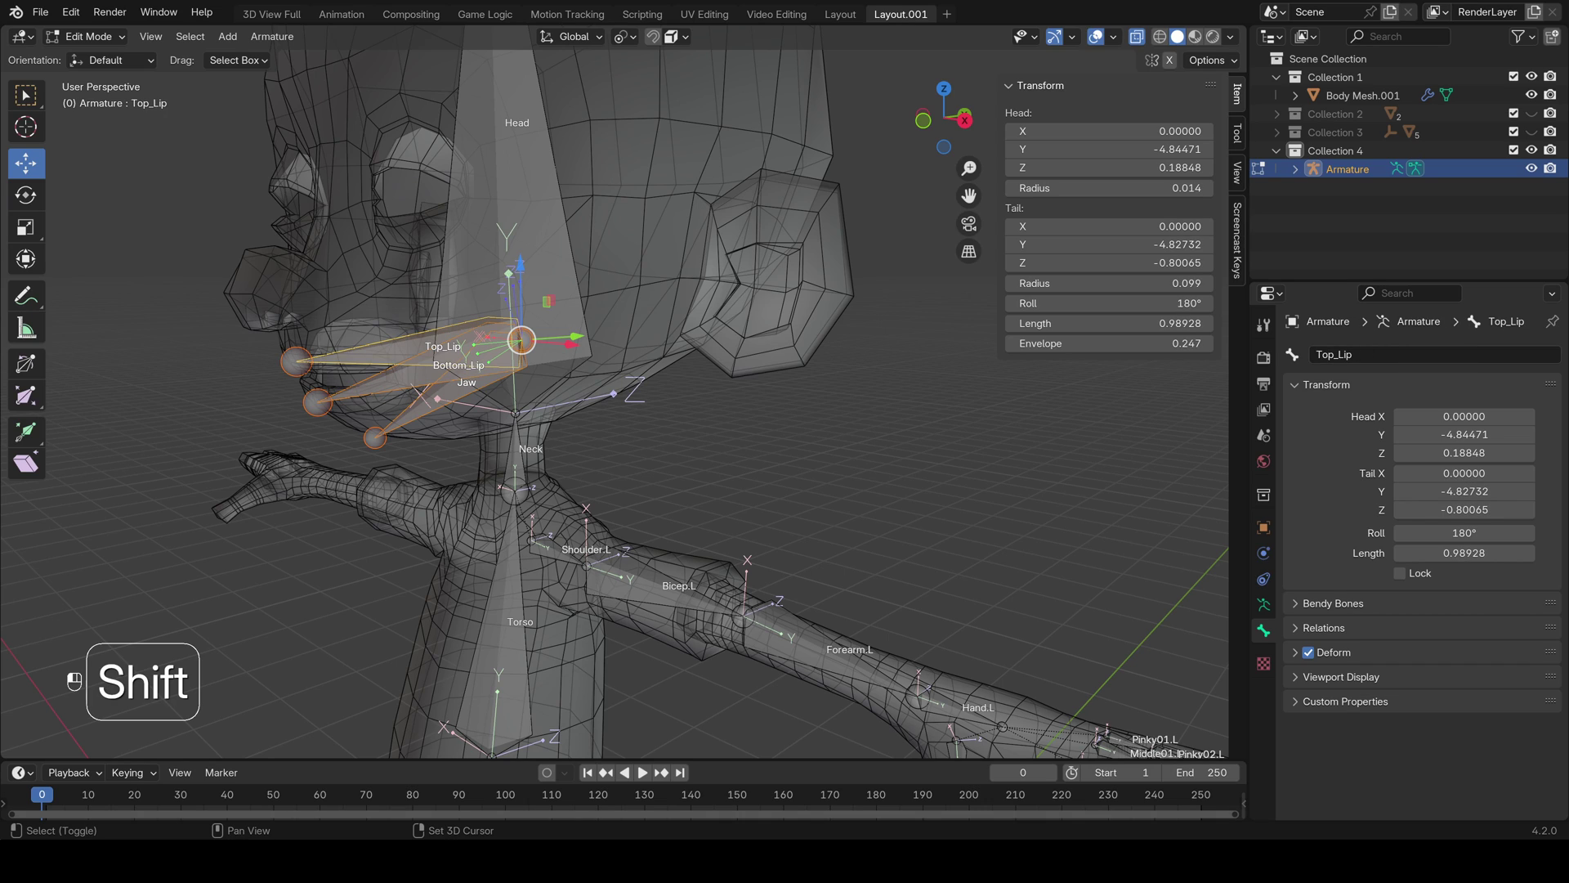
pyautogui.keyDown('shift'); pyautogui.click(474, 174); pyautogui.keyUp('shift')
pyautogui.hotkey('ctrl', 'p')
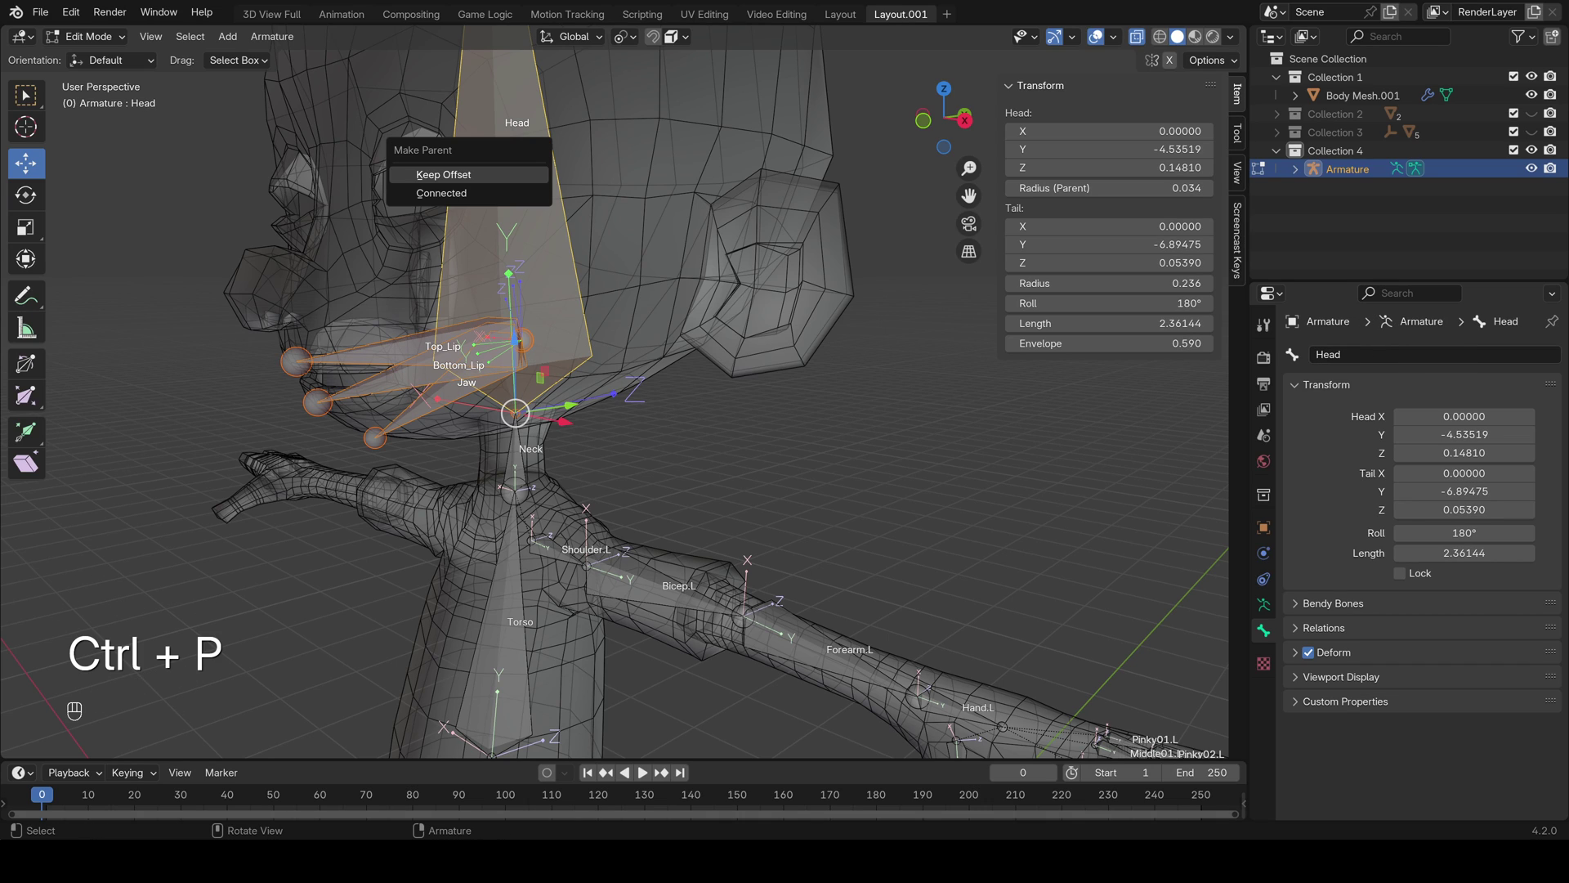
pyautogui.click(457, 175)
# Parent the Hip bone to the Main.CTRL bone with Keep Offset
pyautogui.scroll(-4, 572, 408)
pyautogui.keyDown('shift'); pyautogui.moveTo(567, 480); pyautogui.dragTo(595, 53, button='middle'); pyautogui.keyUp('shift')
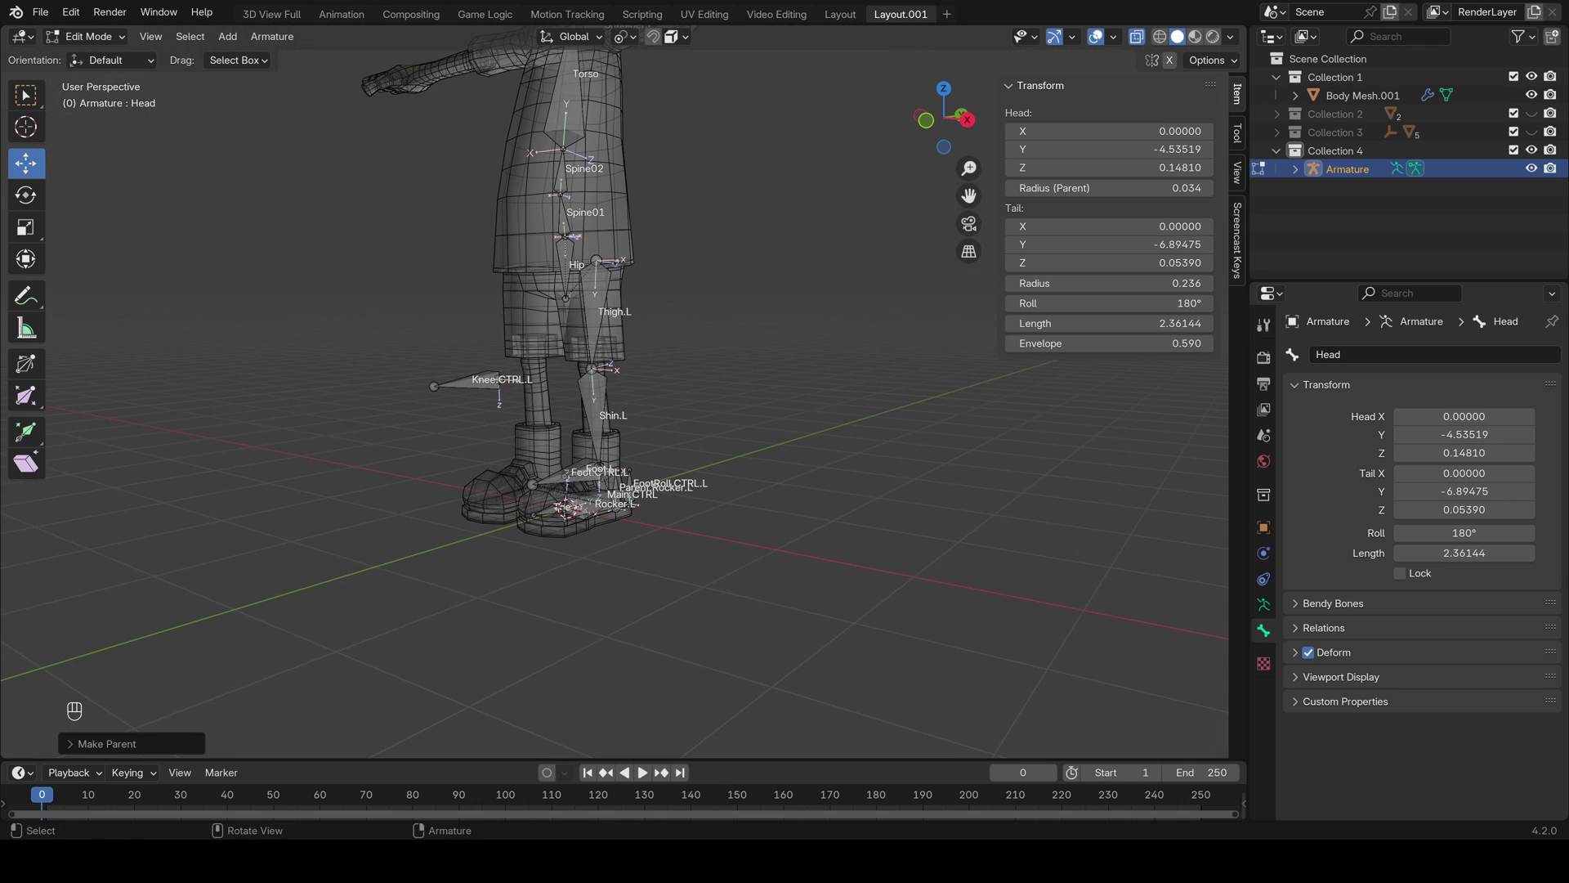
pyautogui.click(566, 264)
pyautogui.scroll(-3, 572, 327)
pyautogui.scroll(9, 573, 327)
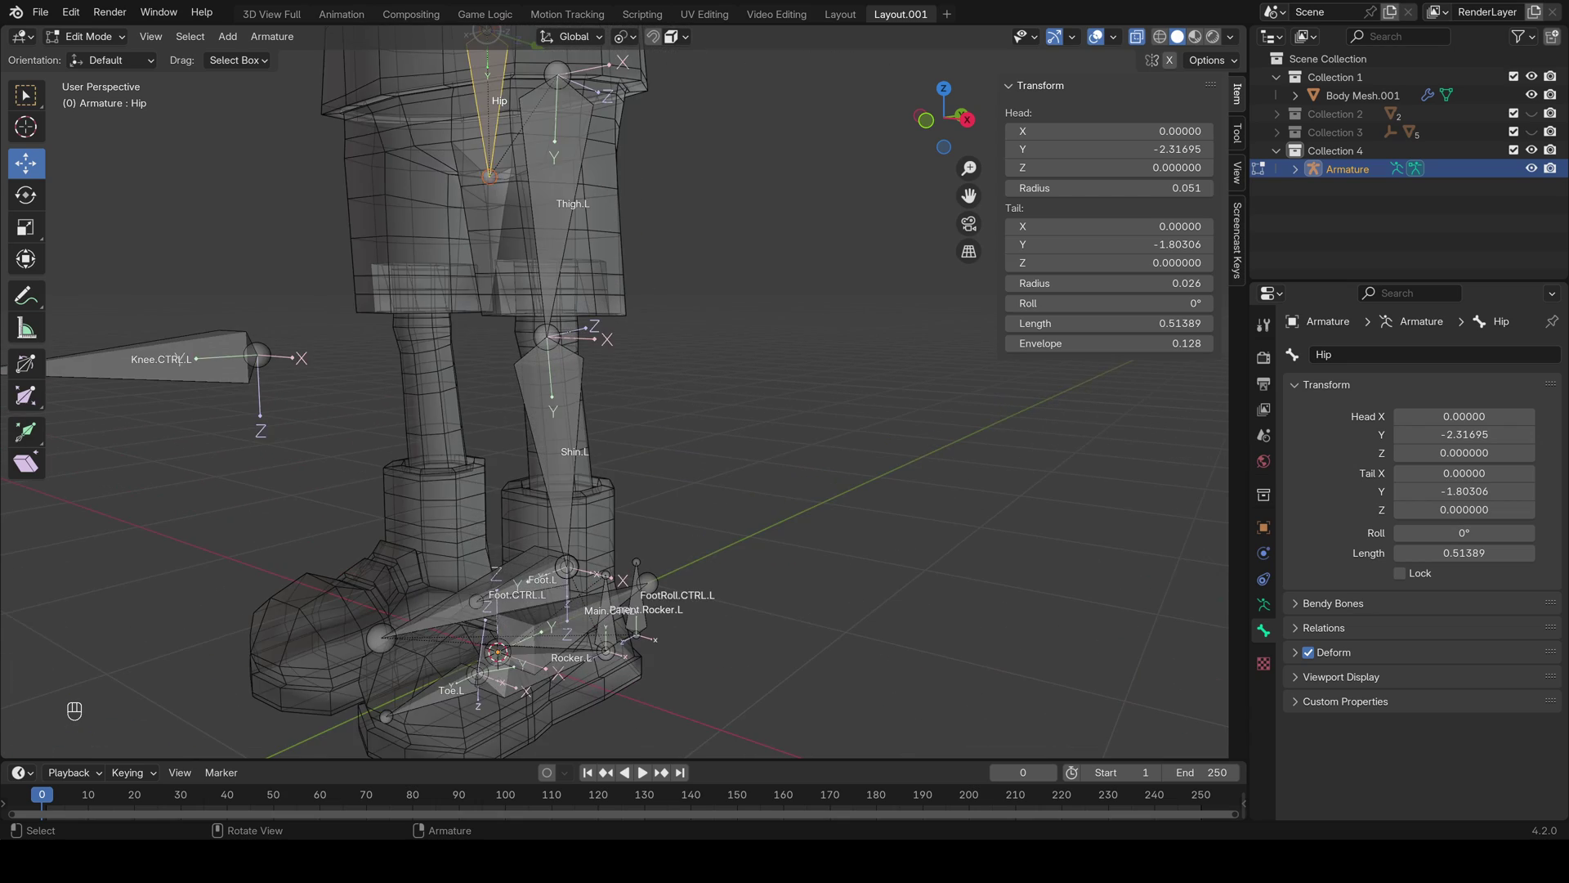
pyautogui.moveTo(573, 327); pyautogui.dragTo(392, 458, button='middle')
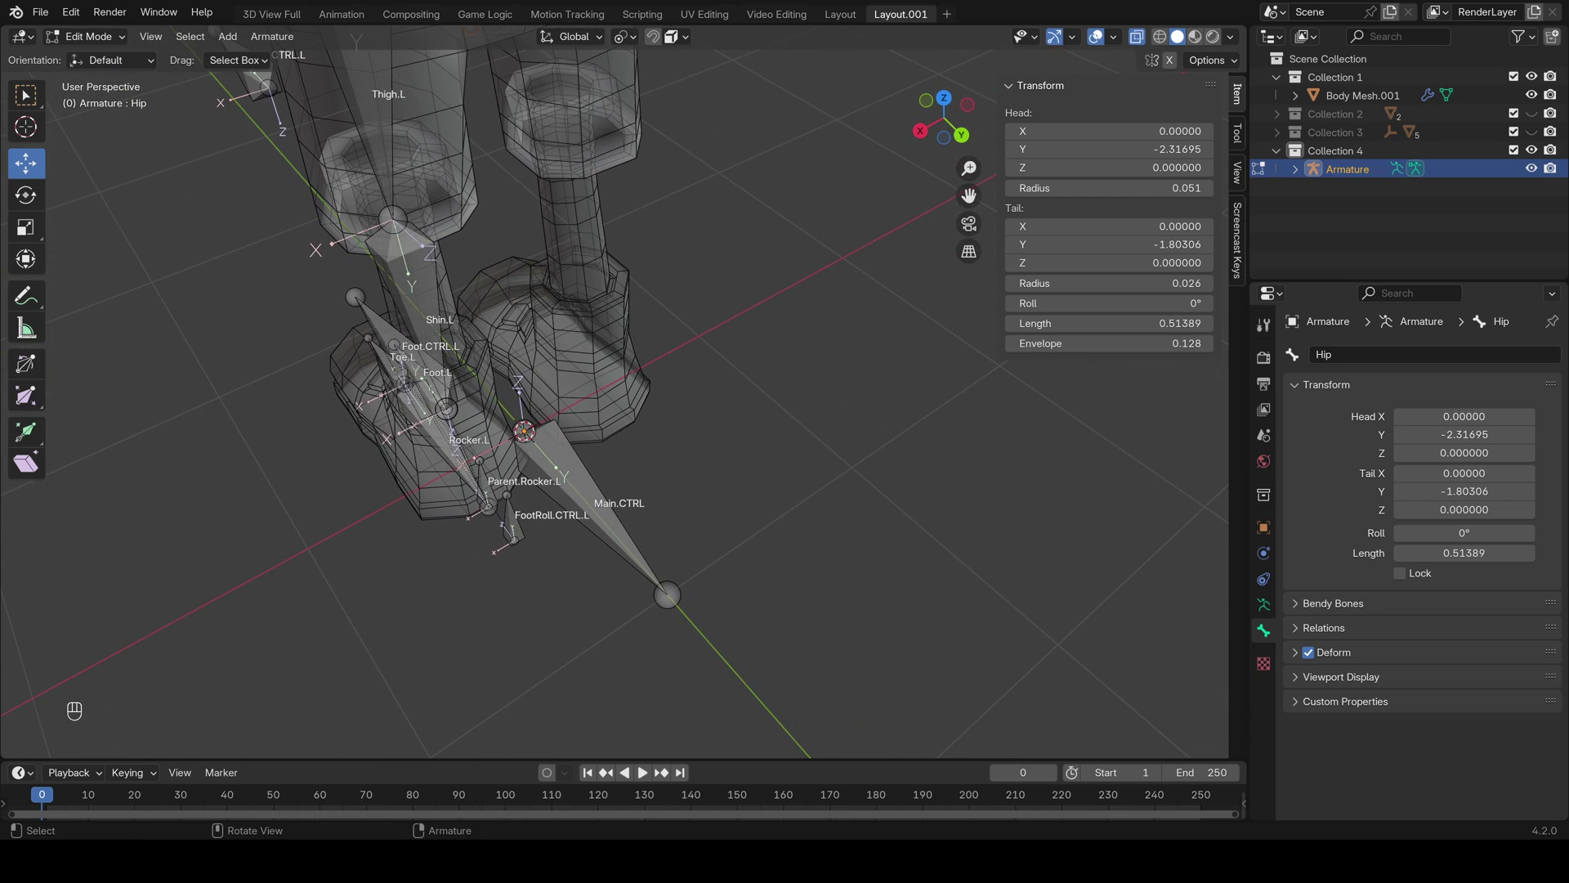
pyautogui.keyDown('shift'); pyautogui.click(590, 497); pyautogui.keyUp('shift')
pyautogui.scroll(-3, 590, 497)
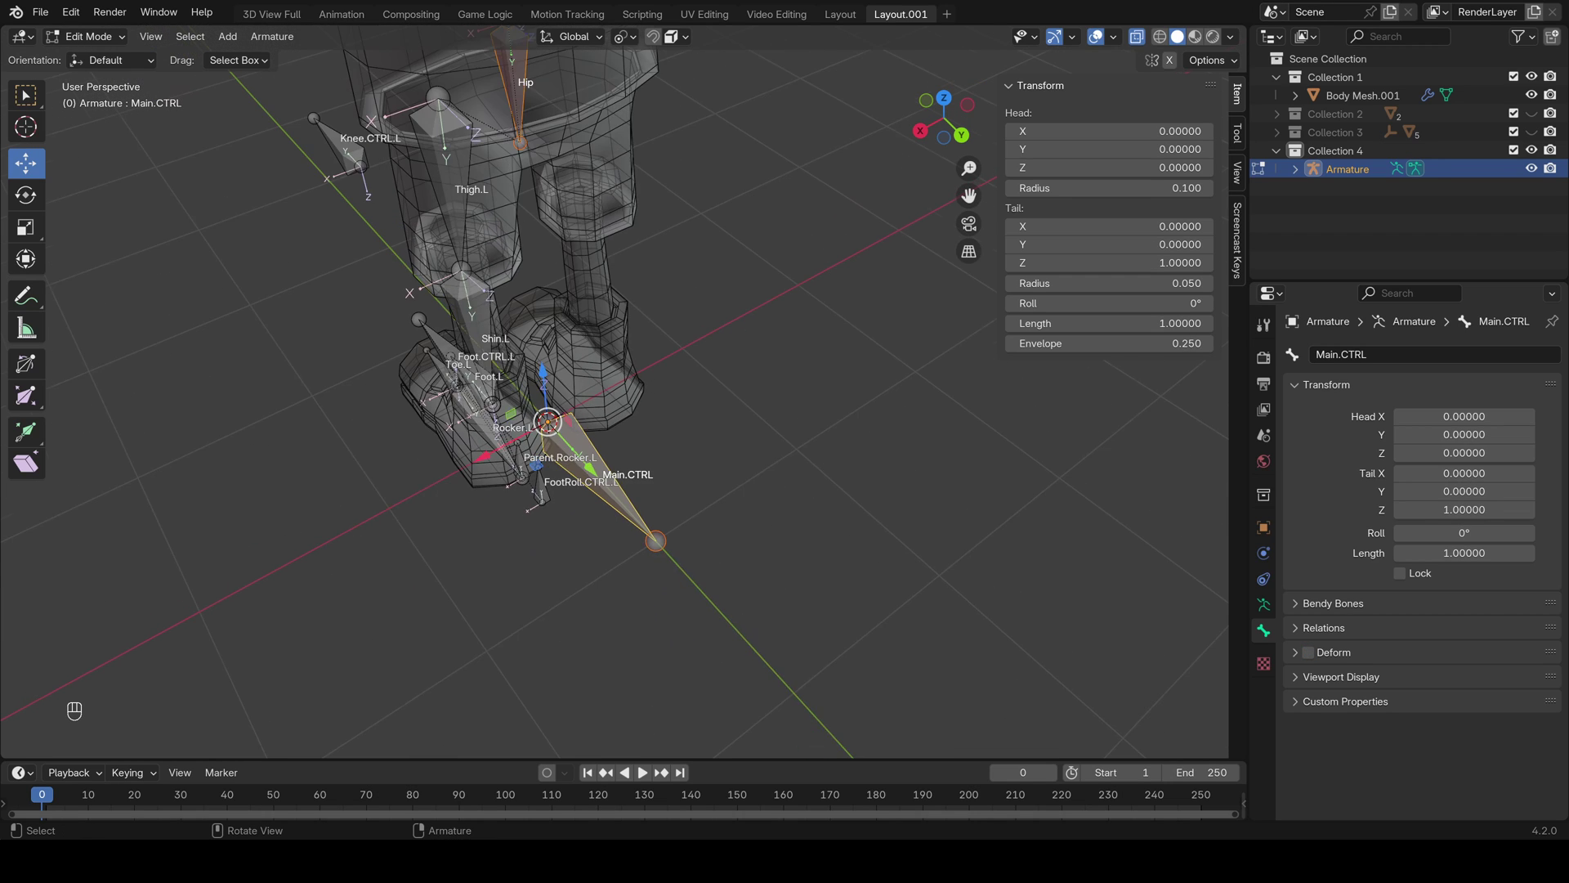
pyautogui.hotkey('ctrl', 'p')
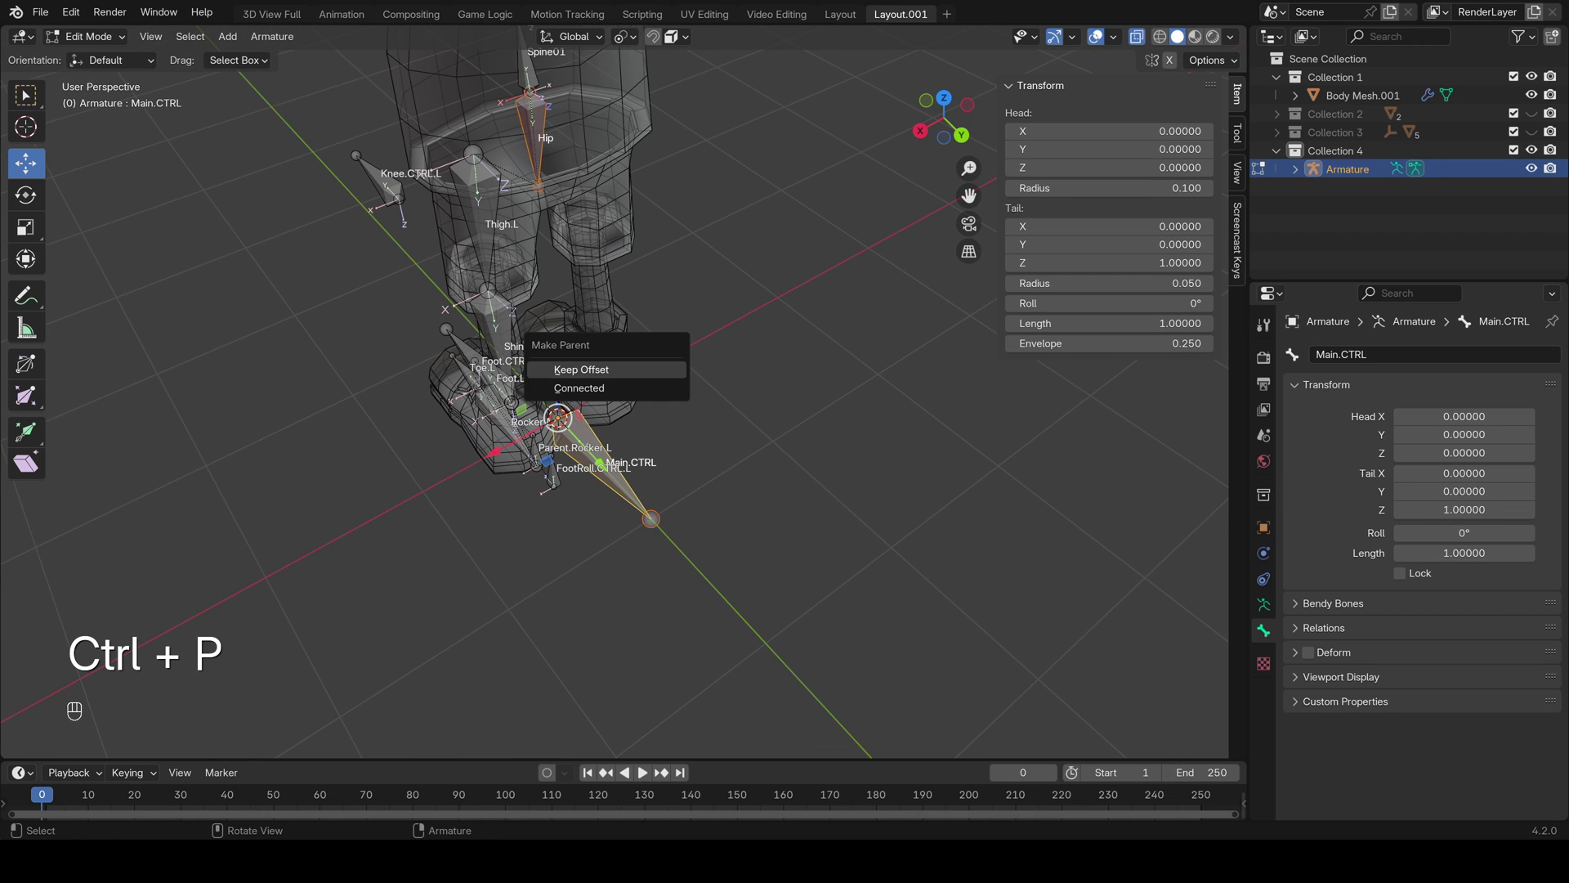
pyautogui.click(581, 370)
pyautogui.keyDown('shift'); pyautogui.moveTo(581, 370); pyautogui.dragTo(579, 490, button='middle'); pyautogui.keyUp('shift')
pyautogui.moveTo(579, 491); pyautogui.dragTo(727, 413, button='middle')
pyautogui.moveTo(605, 384); pyautogui.dragTo(637, 392, button='middle')
# Switch to Pose Mode and test-move Main.CTRL to check which bones follow it, cancelling the move
pyautogui.click(86, 36)
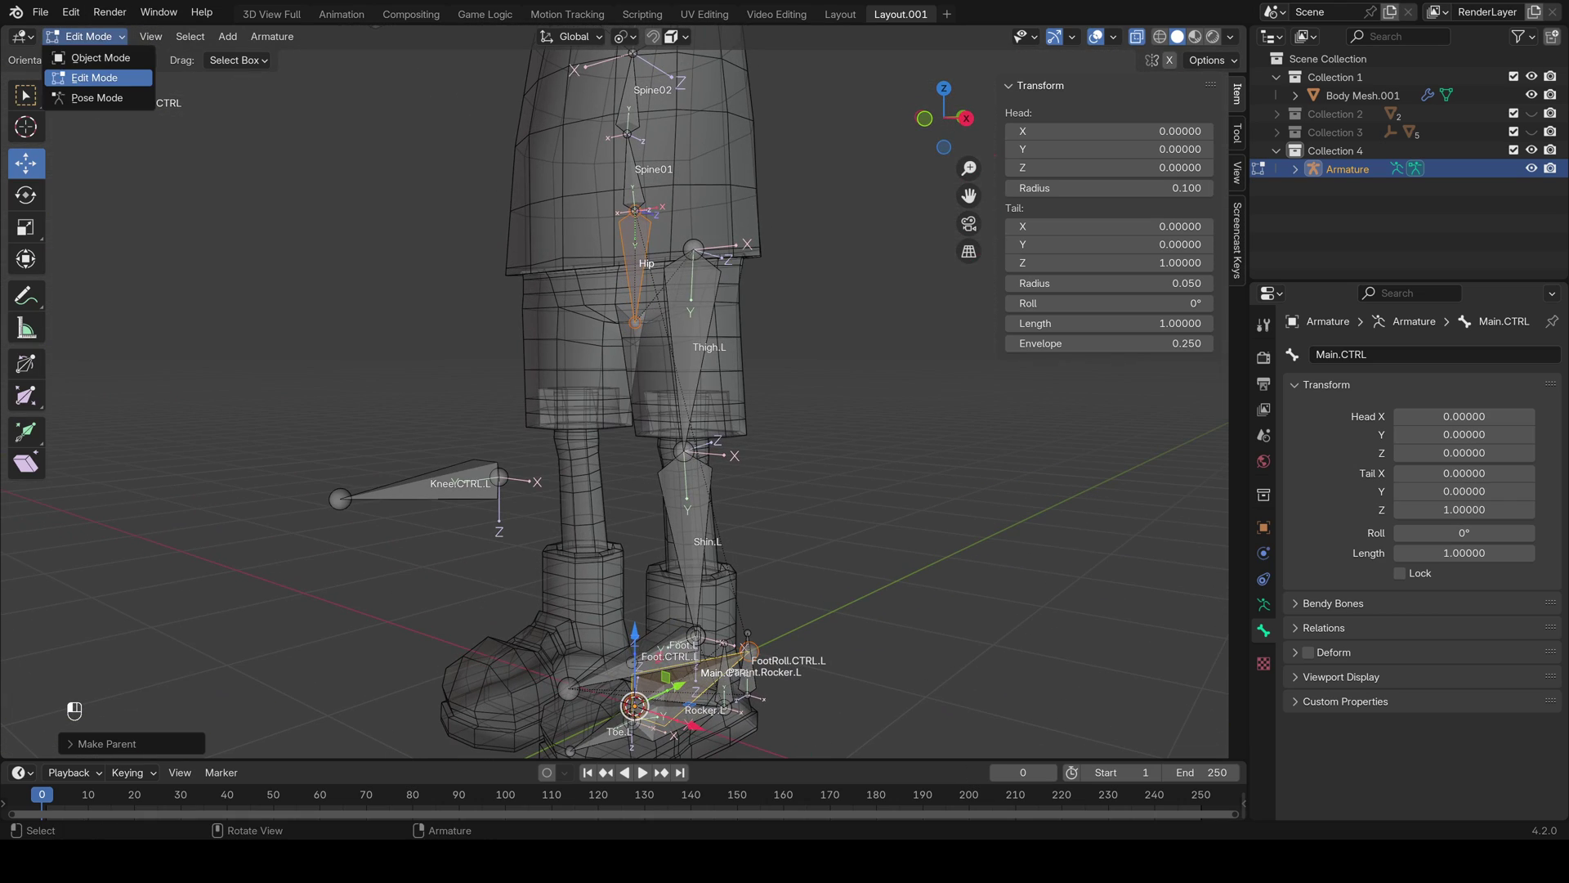
pyautogui.click(97, 97)
pyautogui.scroll(2, 621, 393)
pyautogui.scroll(-5, 621, 392)
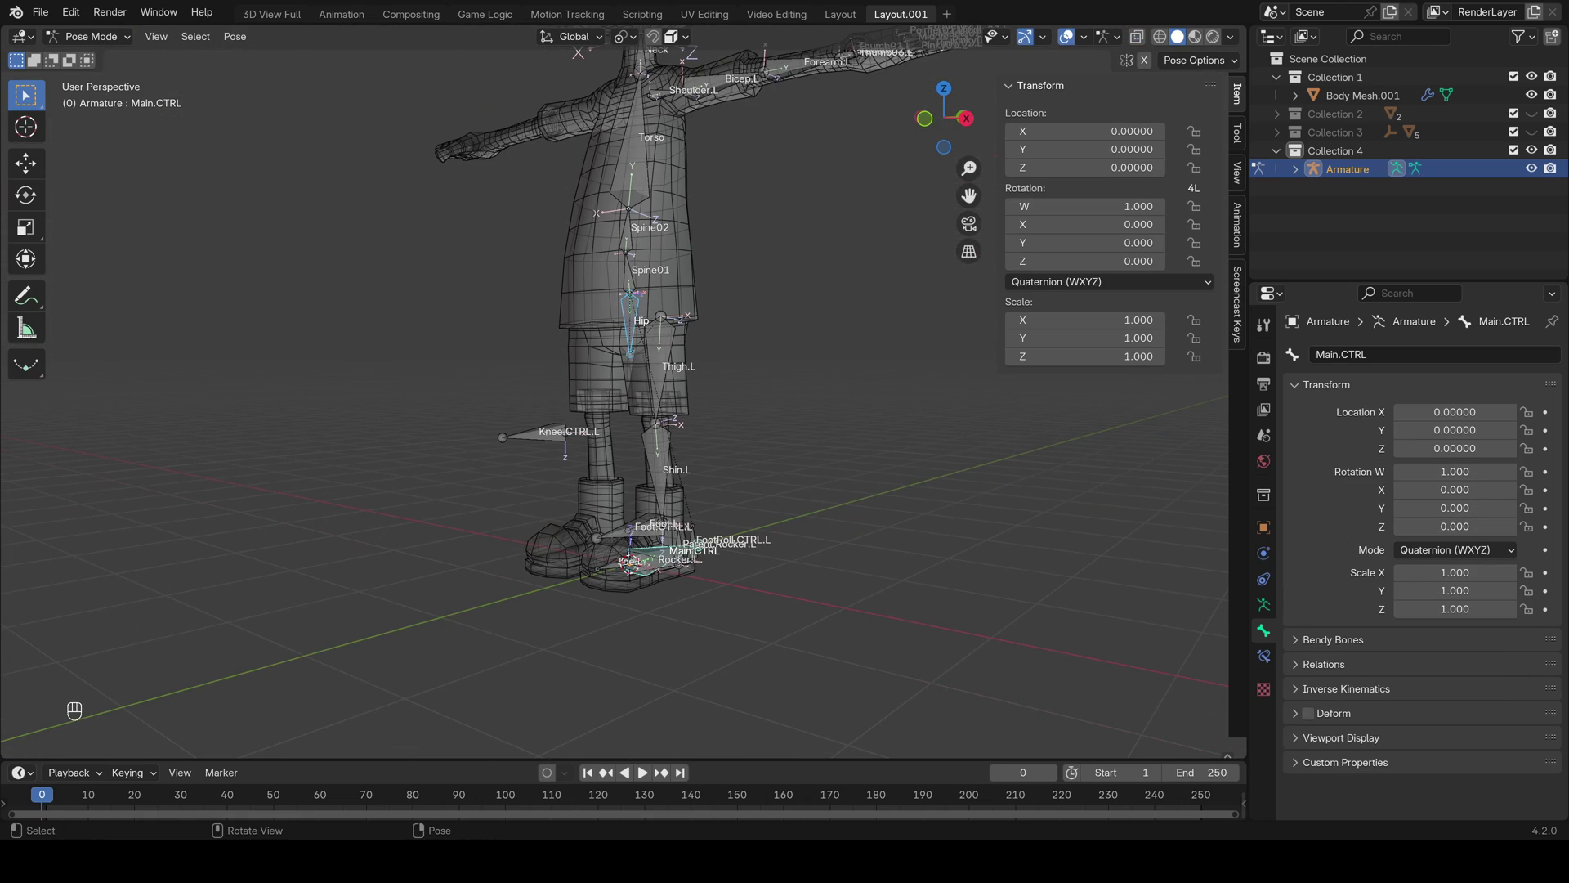
pyautogui.moveTo(638, 392); pyautogui.dragTo(555, 415, button='middle')
pyautogui.click(672, 554)
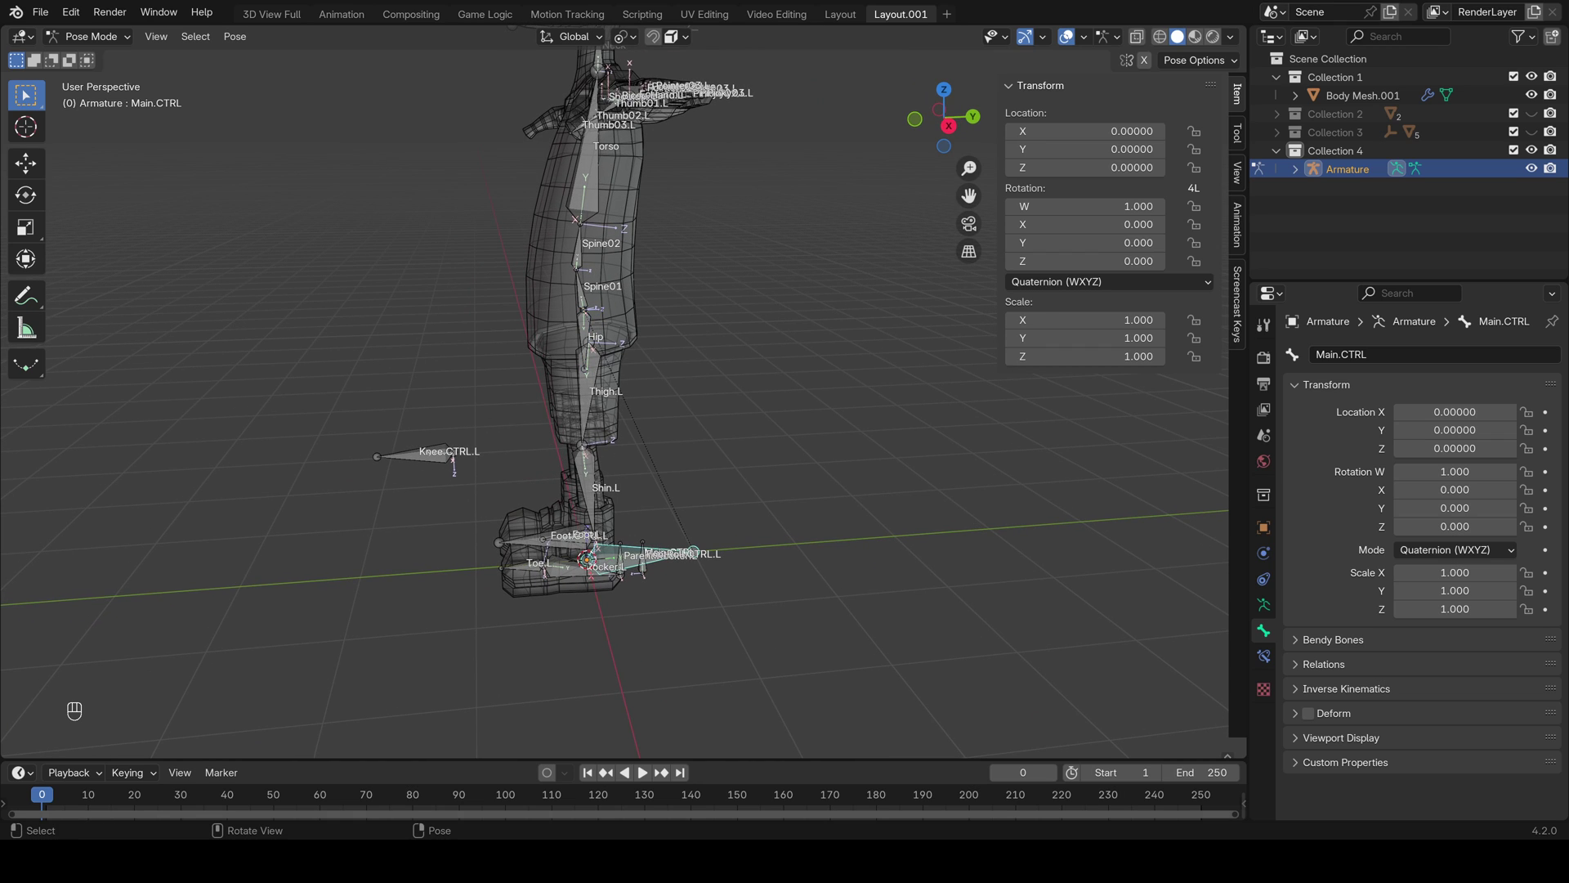
pyautogui.press('g')
pyautogui.rightClick(674, 493)
pyautogui.moveTo(674, 493); pyautogui.dragTo(726, 464, button='middle')
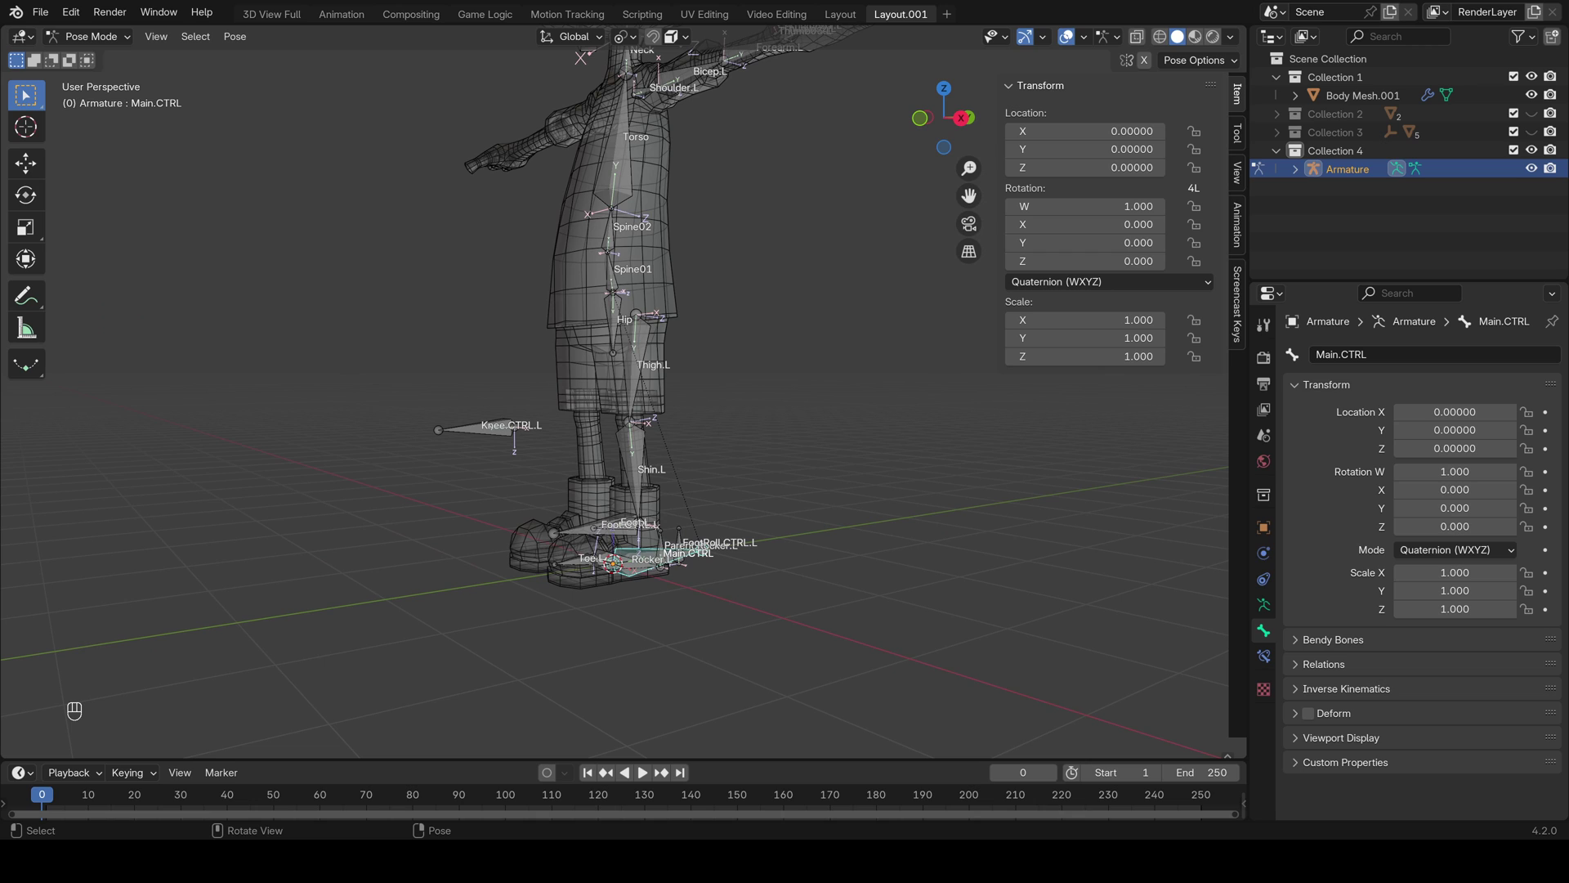
# Return to Edit Mode and parent Knee.CTRL.L to the Foot.CTRL.L bone
pyautogui.click(91, 36)
pyautogui.click(82, 77)
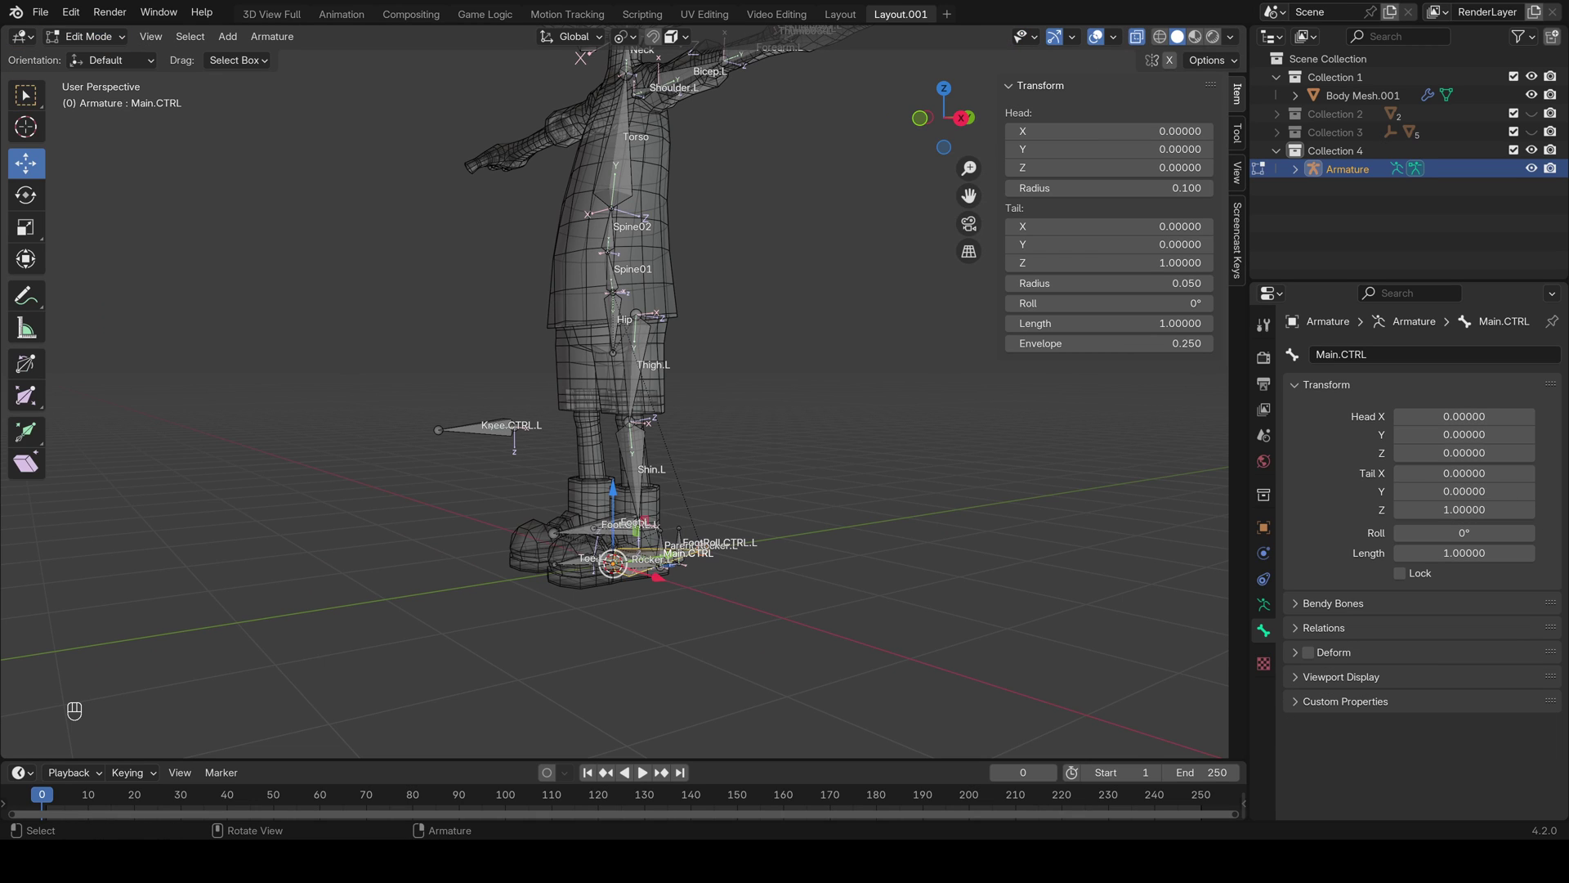
pyautogui.scroll(4, 615, 391)
pyautogui.click(389, 451)
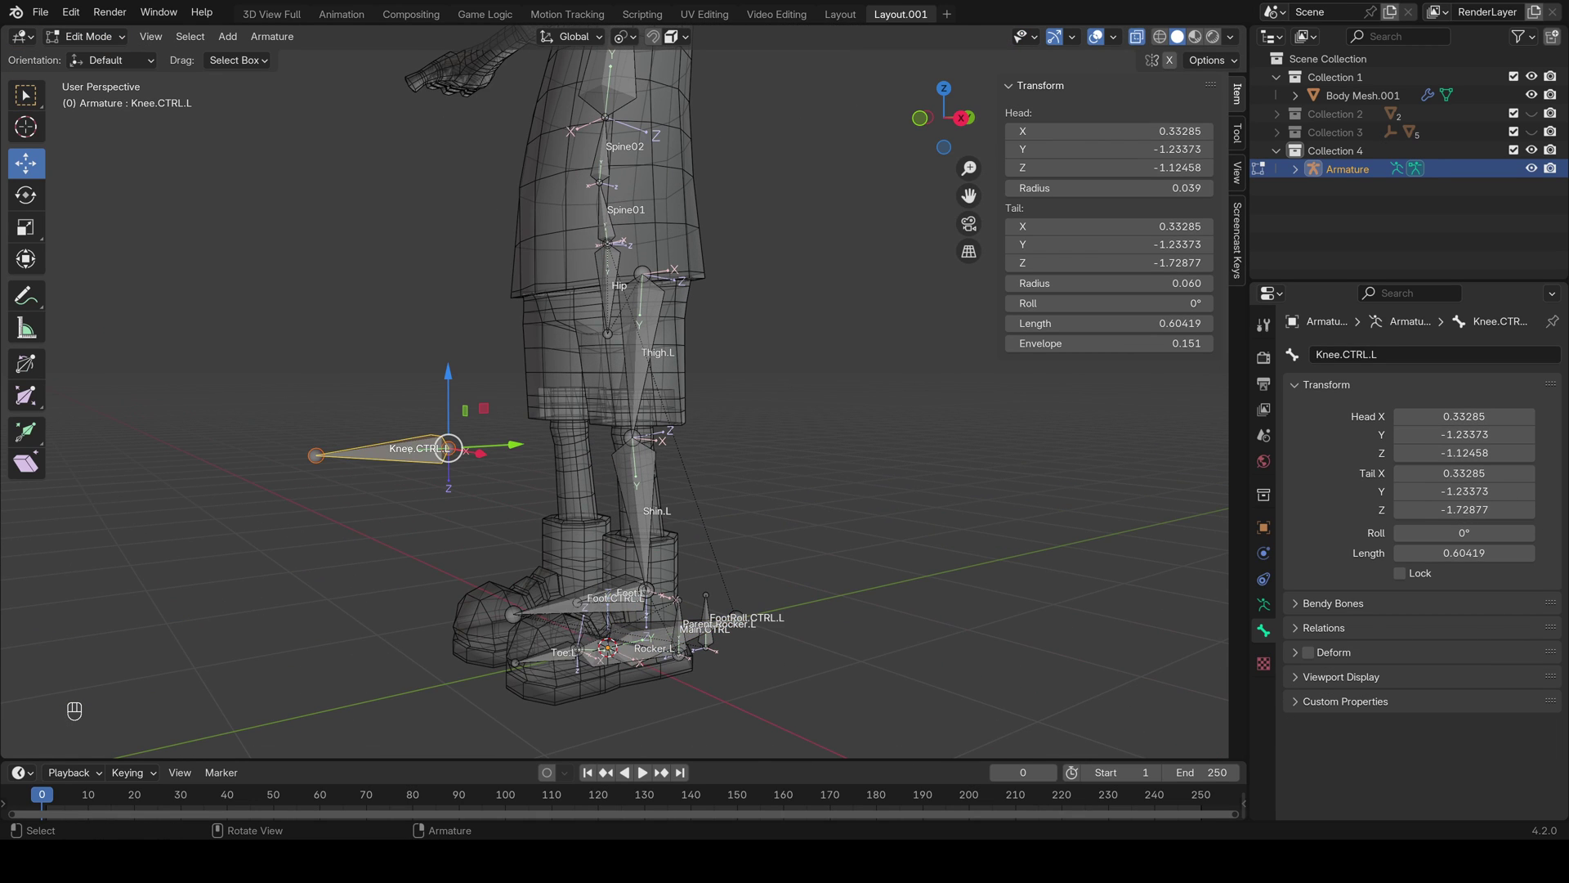
pyautogui.keyDown('shift'); pyautogui.click(646, 590); pyautogui.keyUp('shift')
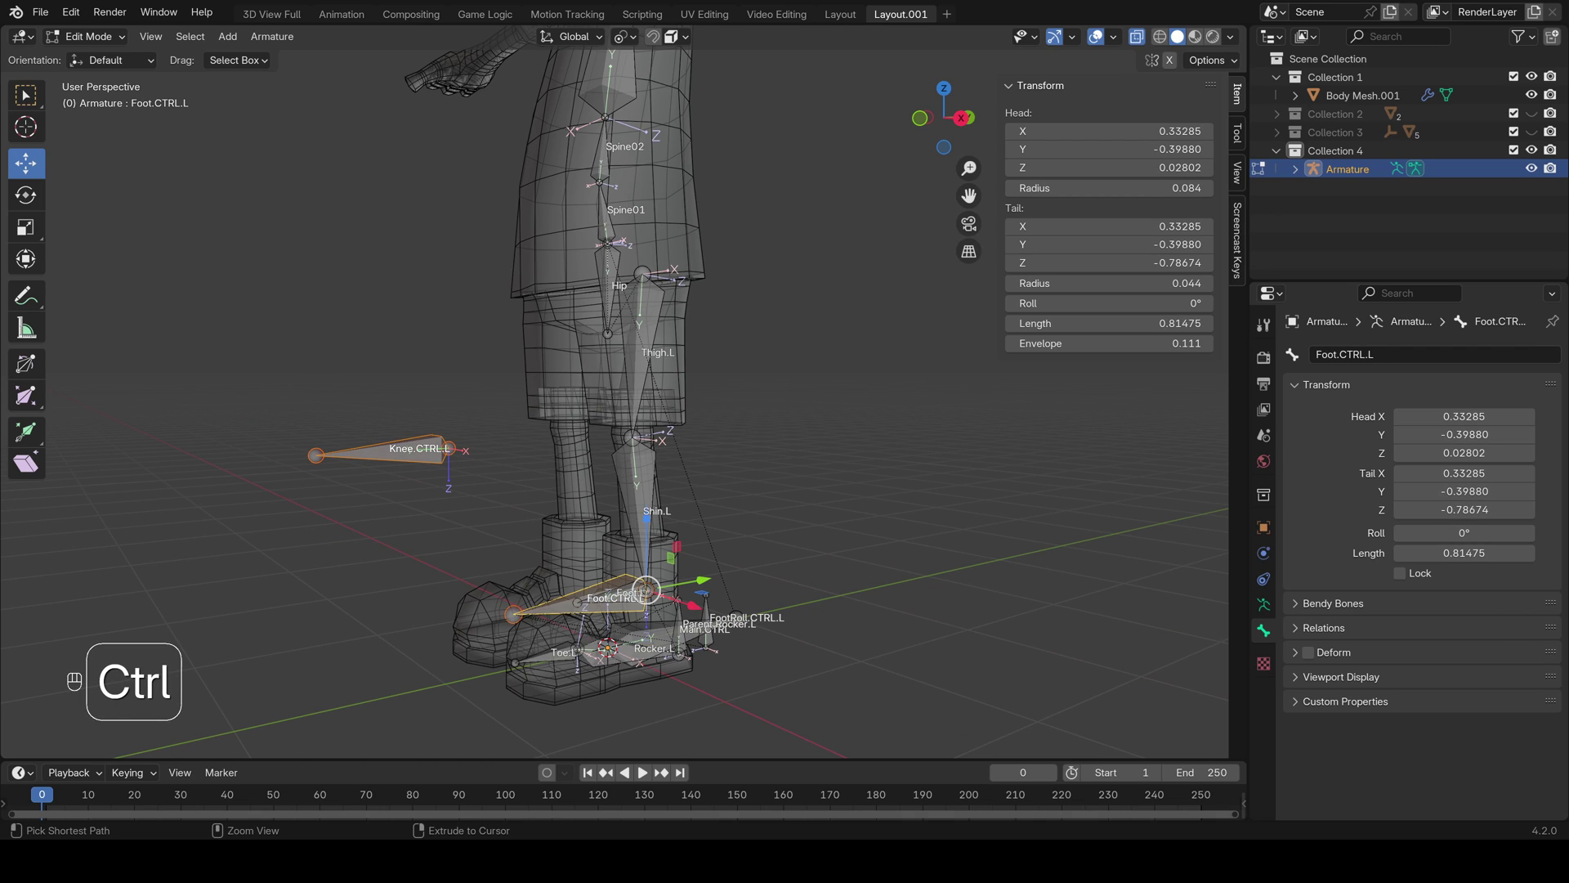
pyautogui.hotkey('ctrl', 'p')
pyautogui.click(484, 611)
# Switch to Pose Mode and test-move Main.CTRL to check the leg control bones, cancelling the move
pyautogui.click(87, 36)
pyautogui.click(81, 98)
pyautogui.click(733, 617)
pyautogui.moveTo(732, 616); pyautogui.dragTo(666, 644, button='middle')
pyautogui.press('g')
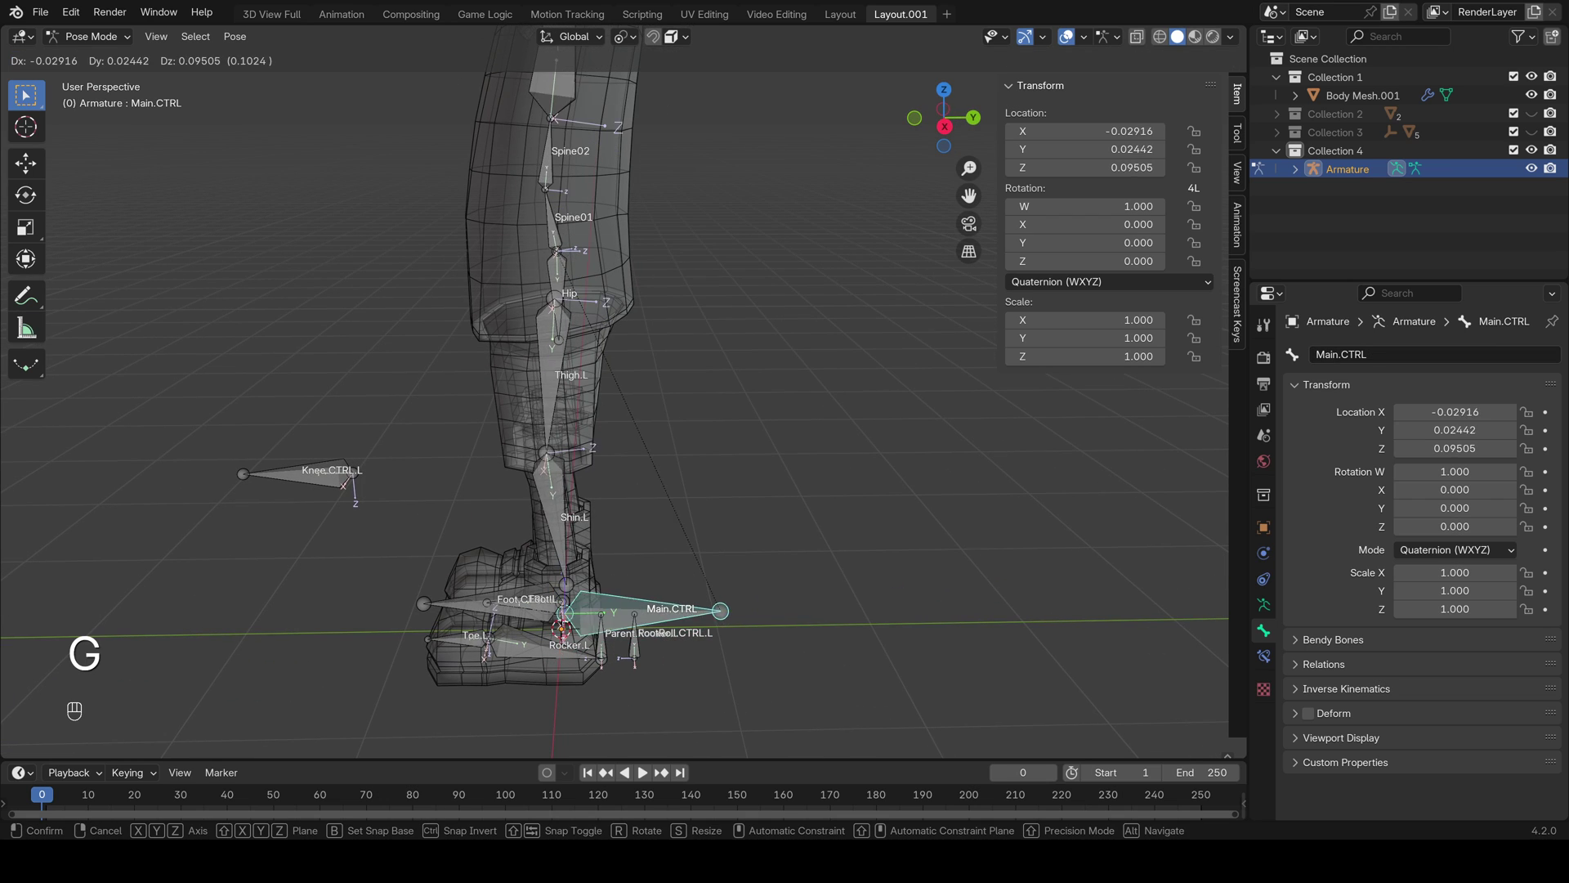
pyautogui.rightClick(624, 600)
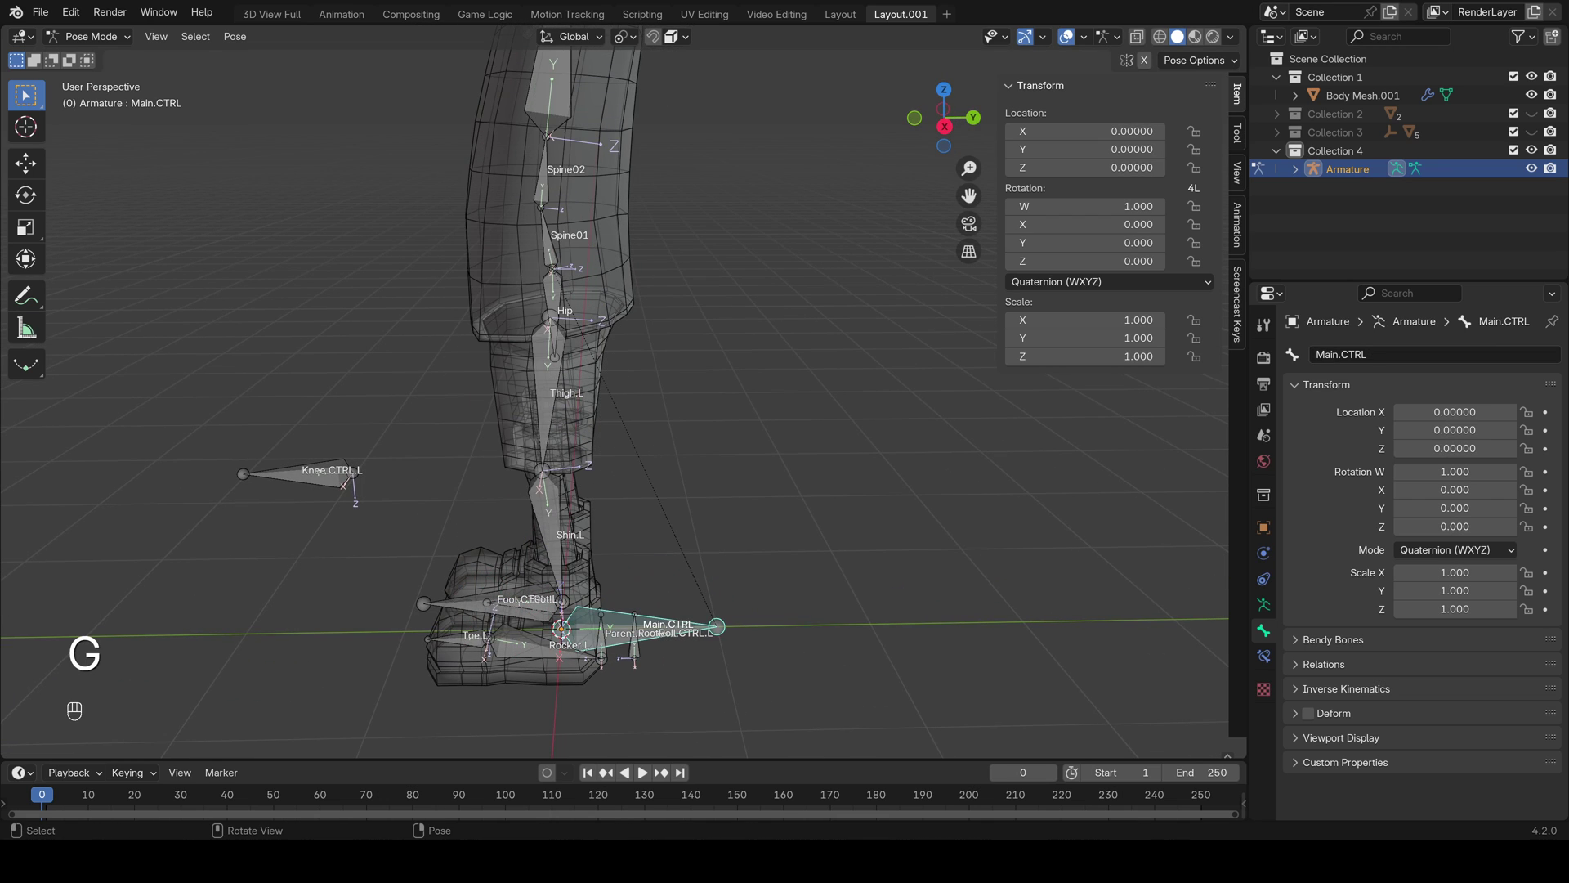
# Select Foot.CTRL.L and examine the bones around the left foot and leg
pyautogui.scroll(-1, 624, 600)
pyautogui.scroll(3, 624, 600)
pyautogui.keyDown('shift'); pyautogui.moveTo(624, 600); pyautogui.dragTo(780, 286, button='middle'); pyautogui.keyUp('shift')
pyautogui.scroll(5, 779, 286)
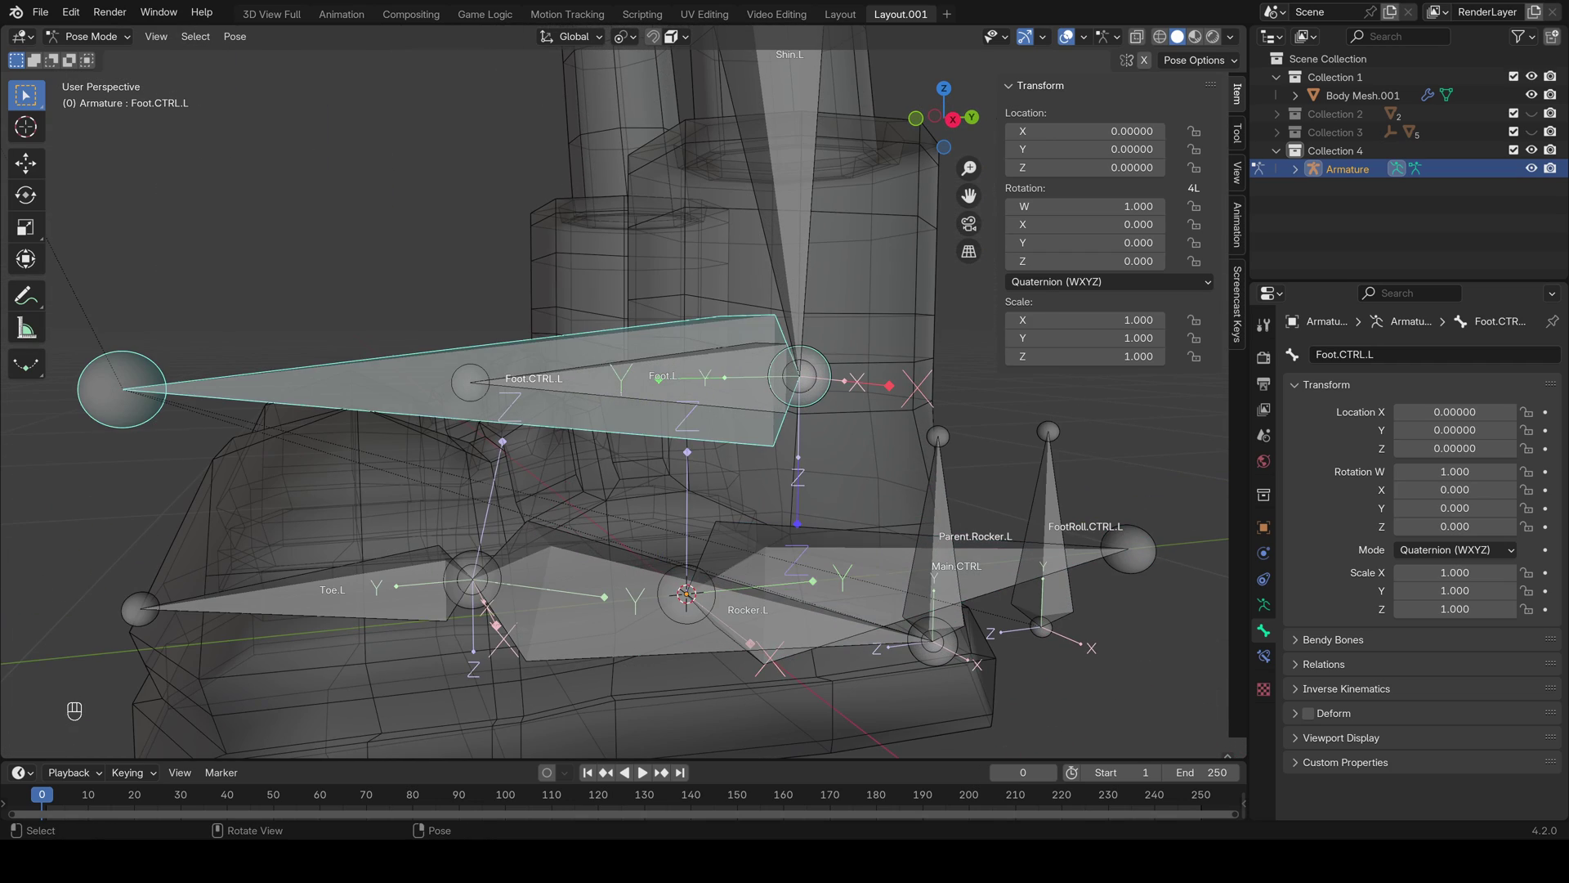
pyautogui.click(695, 344)
pyautogui.keyDown('shift'); pyautogui.moveTo(694, 344); pyautogui.dragTo(685, 492, button='middle'); pyautogui.keyUp('shift')
pyautogui.scroll(4, 685, 492)
pyautogui.scroll(-7, 685, 492)
pyautogui.scroll(-2, 686, 408)
pyautogui.keyDown('shift'); pyautogui.moveTo(687, 409); pyautogui.dragTo(658, 485, button='middle'); pyautogui.keyUp('shift')
pyautogui.moveTo(556, 474); pyautogui.dragTo(540, 590, button='middle')
pyautogui.scroll(3, 540, 590)
pyautogui.scroll(-6, 540, 590)
# Select Main.CTRL again and test-move it to check the whole body hierarchy, cancelling the move
pyautogui.click(750, 547)
pyautogui.moveTo(749, 547); pyautogui.dragTo(786, 523, button='middle')
pyautogui.keyDown('shift'); pyautogui.moveTo(787, 523); pyautogui.dragTo(783, 595, button='middle'); pyautogui.keyUp('shift')
pyautogui.scroll(4, 783, 595)
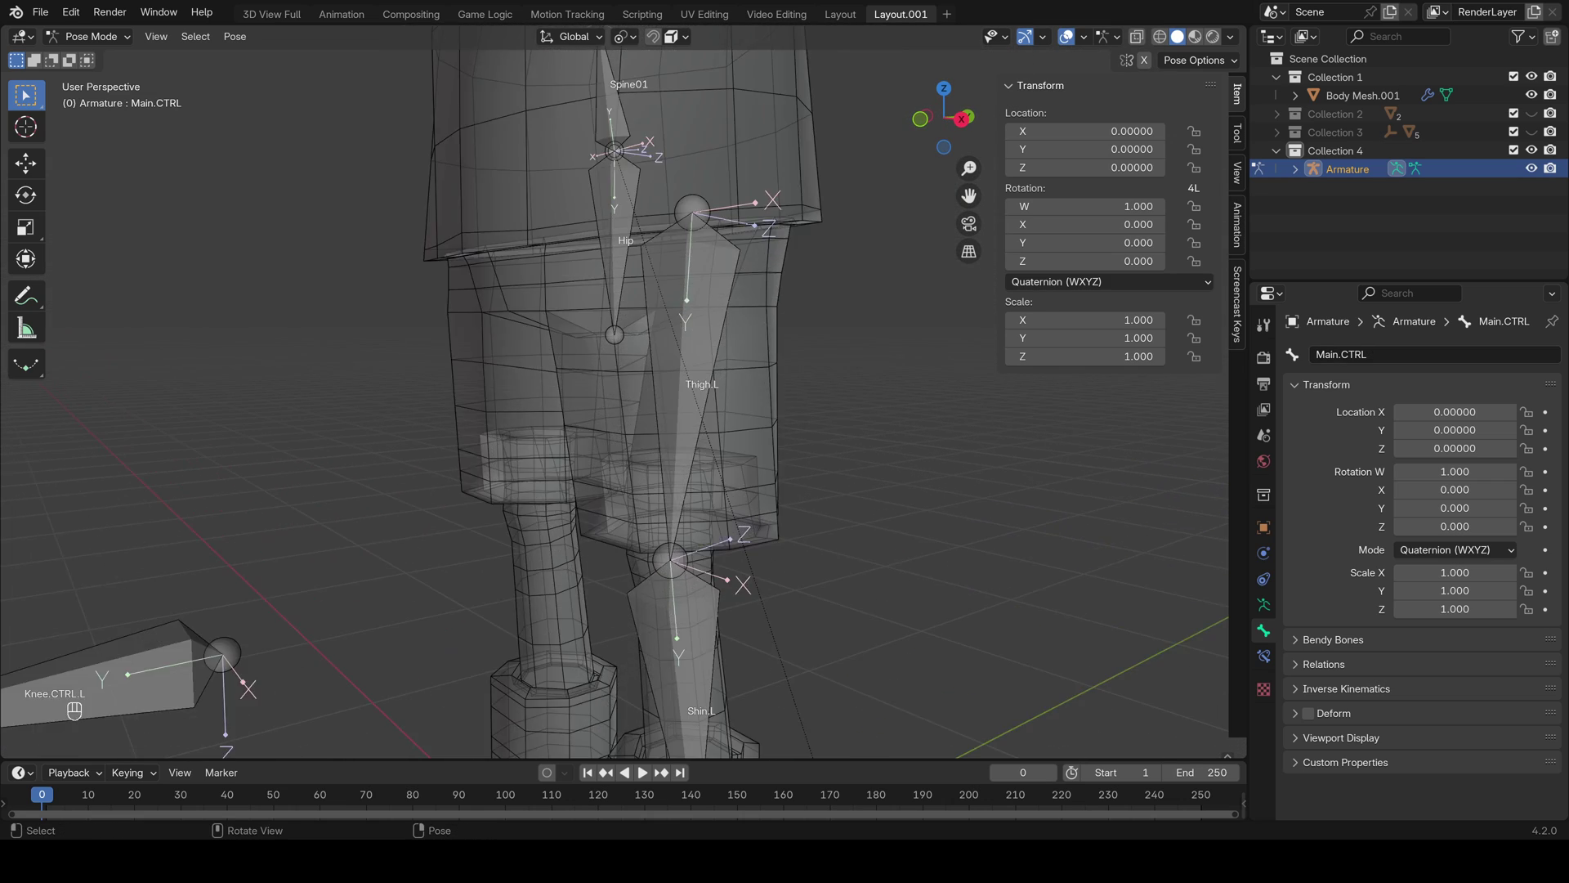
pyautogui.scroll(-7, 623, 392)
pyautogui.keyDown('shift'); pyautogui.moveTo(622, 393); pyautogui.dragTo(587, 530, button='middle'); pyautogui.keyUp('shift')
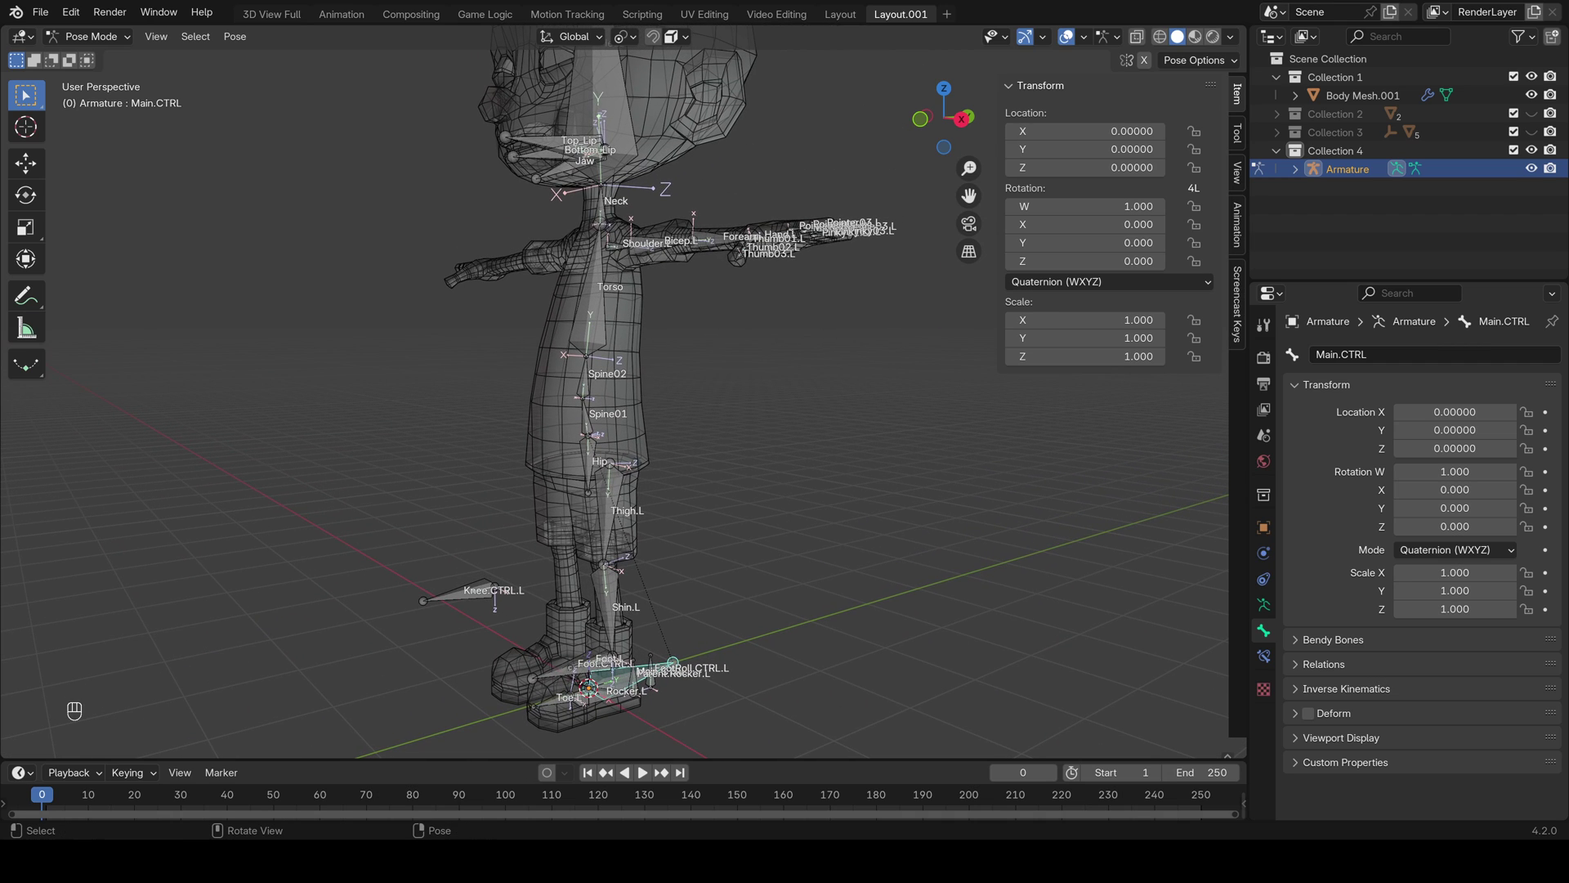
pyautogui.press('g')
pyautogui.press('Escape')
pyautogui.moveTo(621, 490); pyautogui.dragTo(561, 479, button='middle')
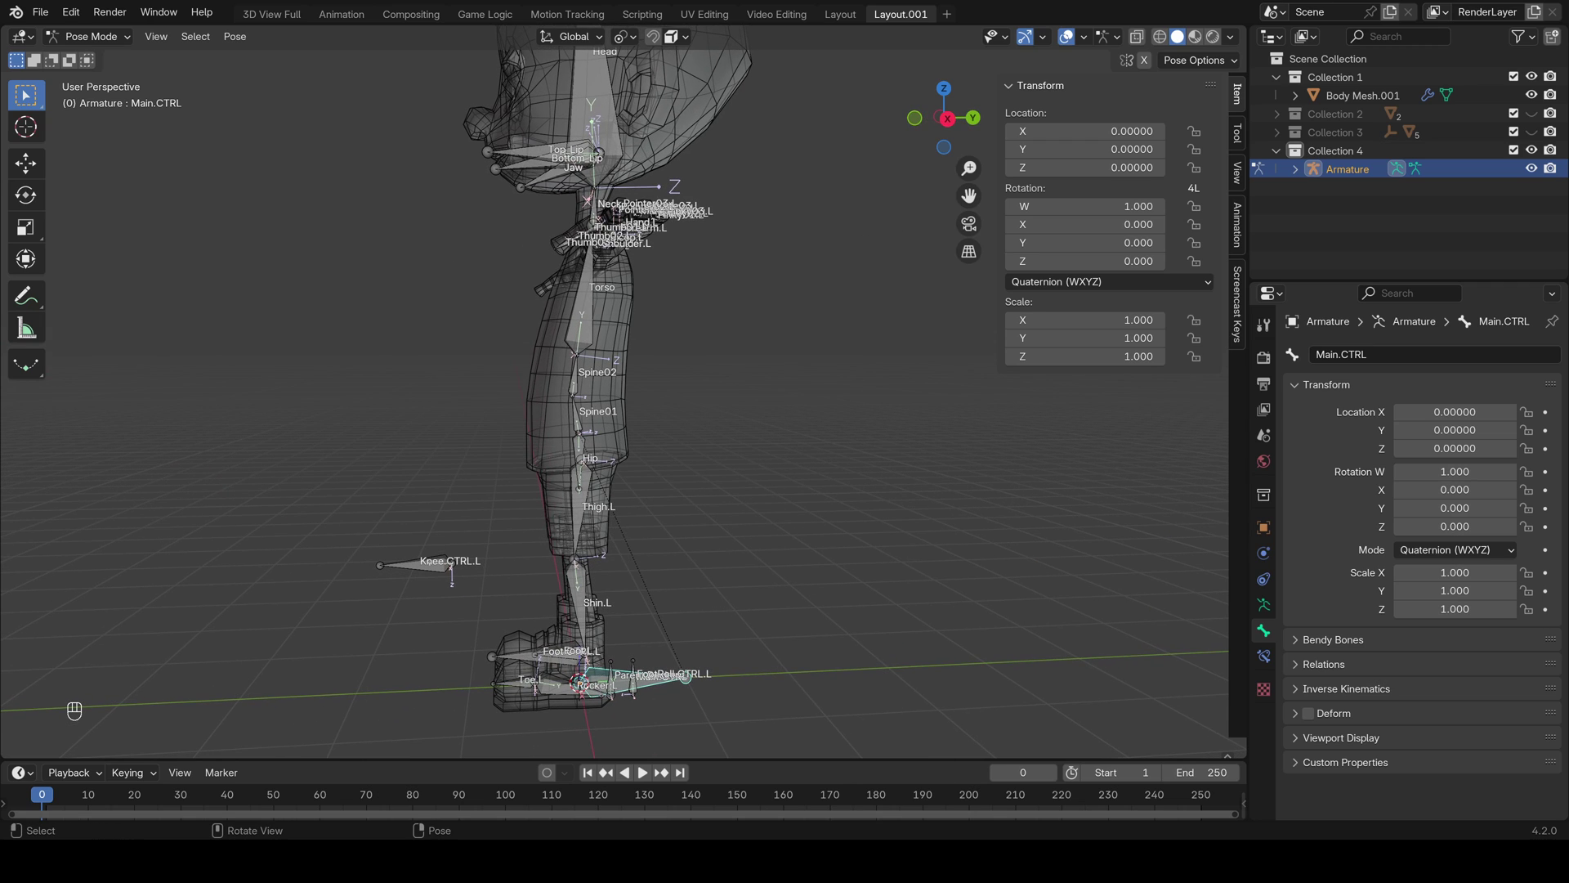
# Switch to the right orthographic view and save the project as "Leo Foot Roll Rig.blend"
pyautogui.press('KP_3')
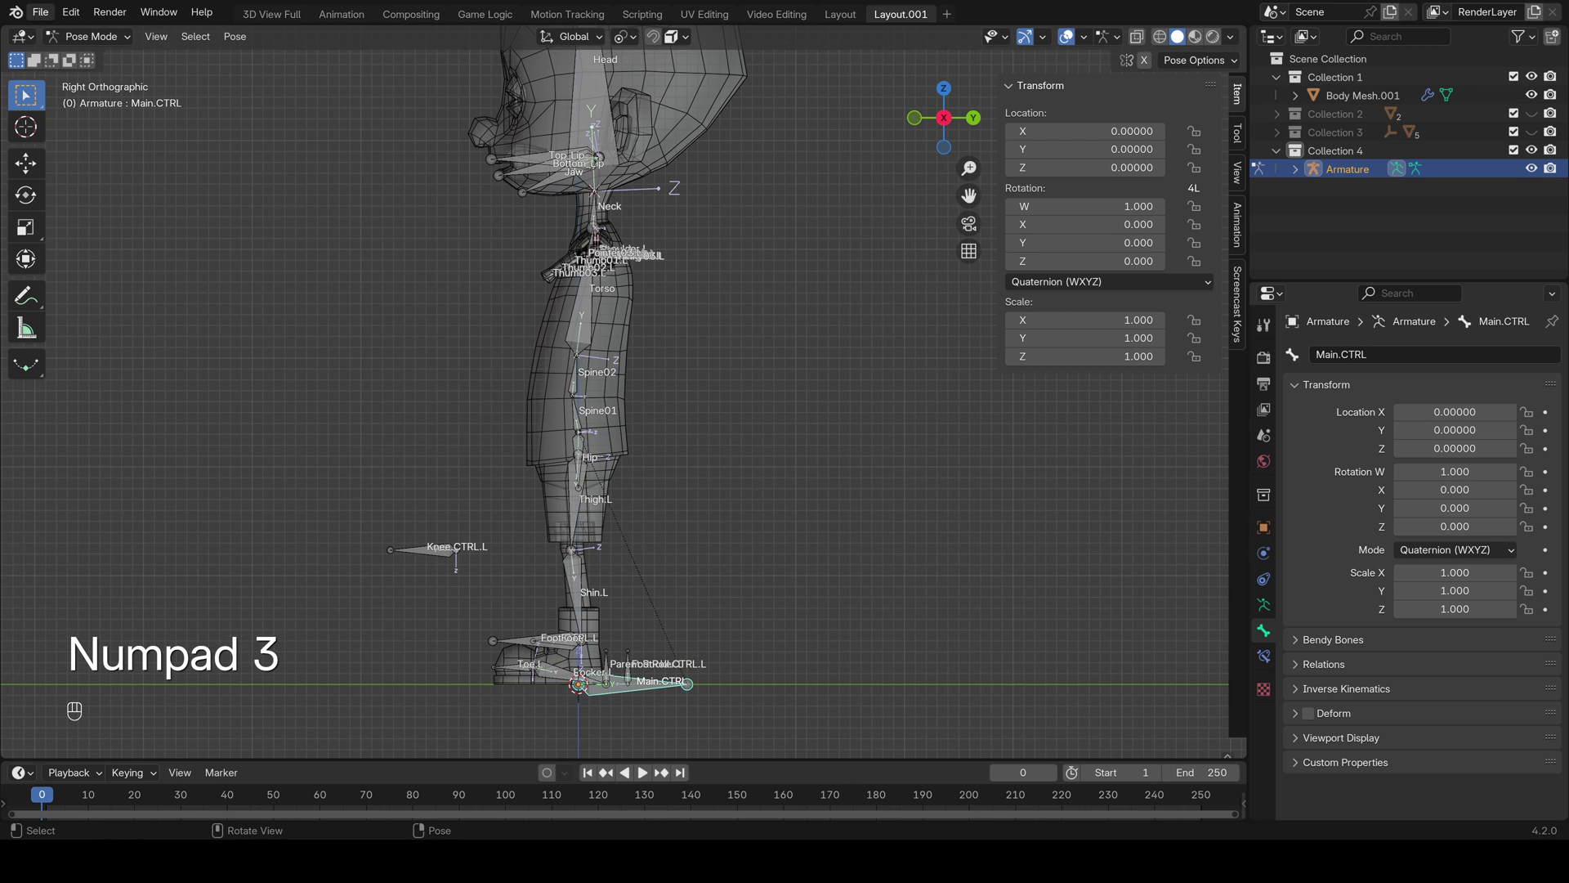
pyautogui.click(40, 11)
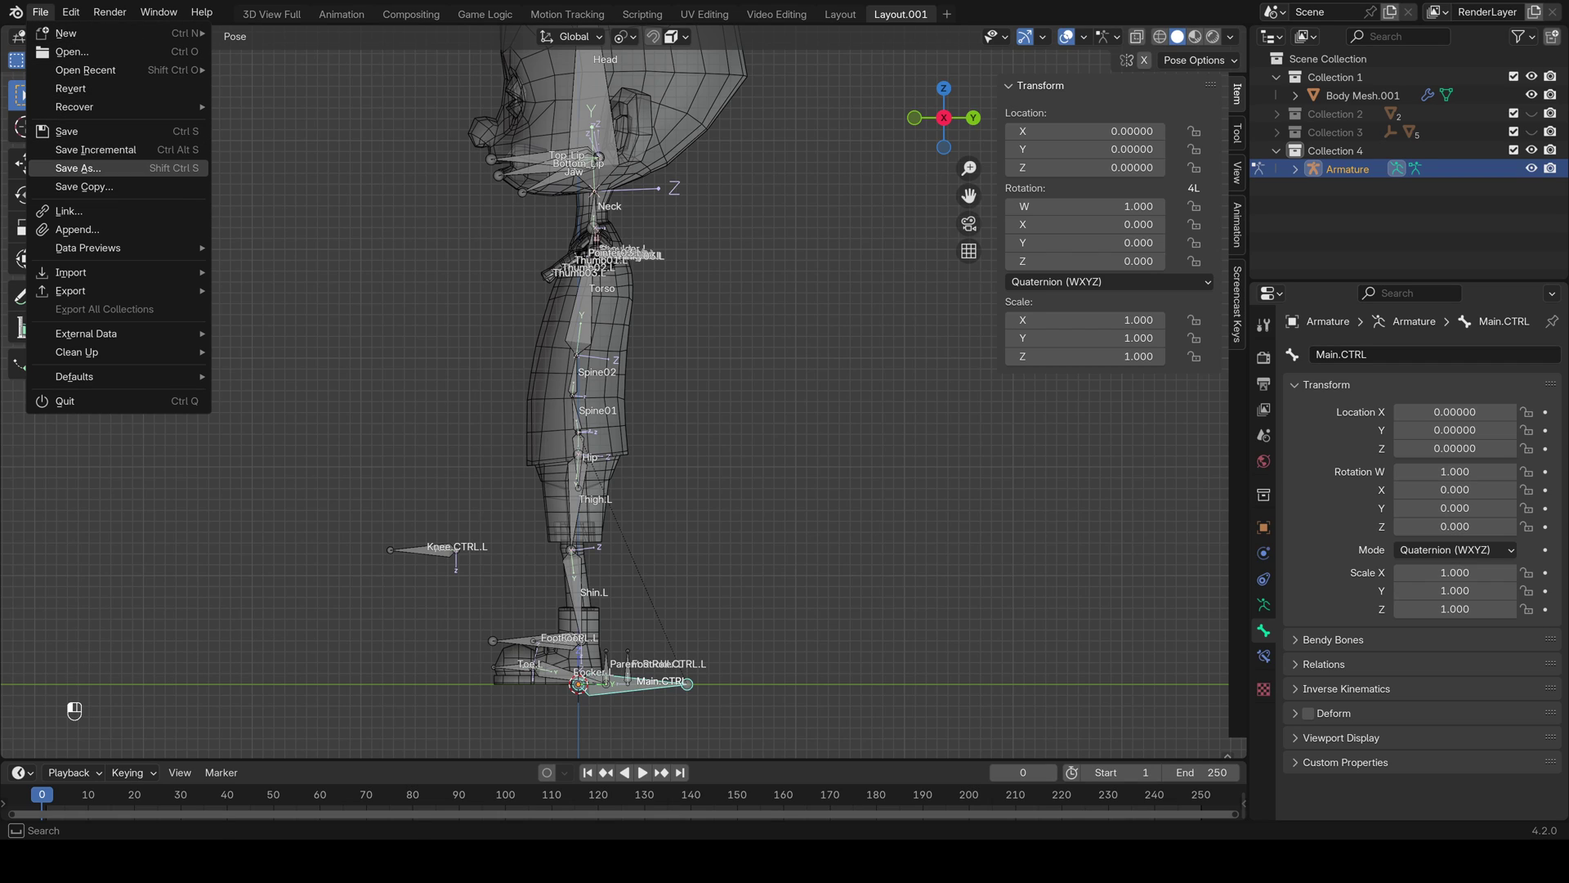
pyautogui.click(78, 169)
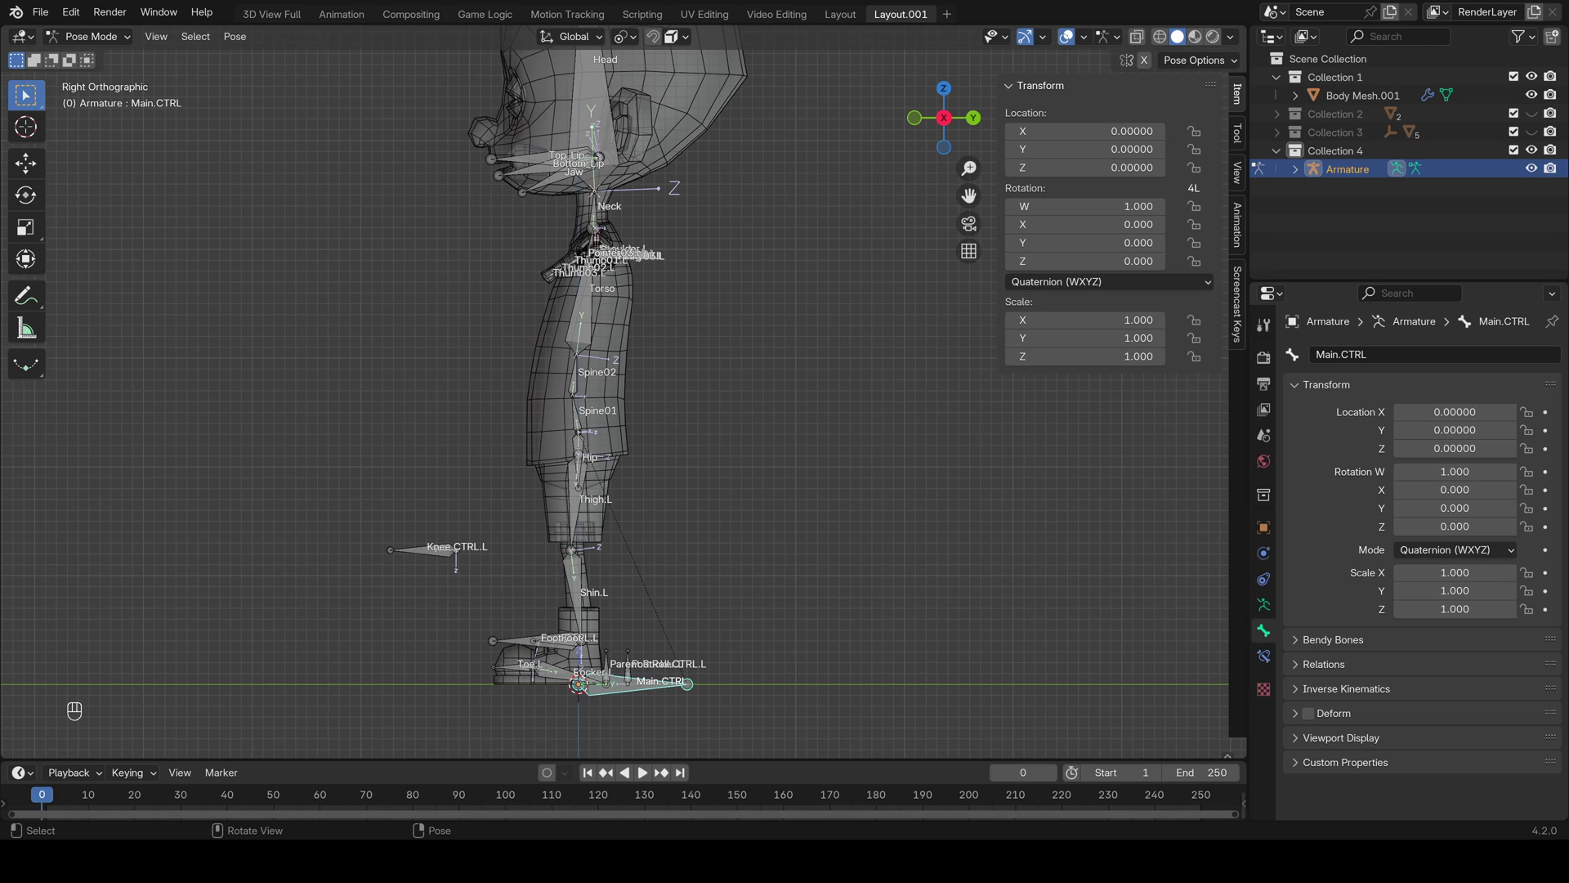
pyautogui.hotkey('ctrl', 's')
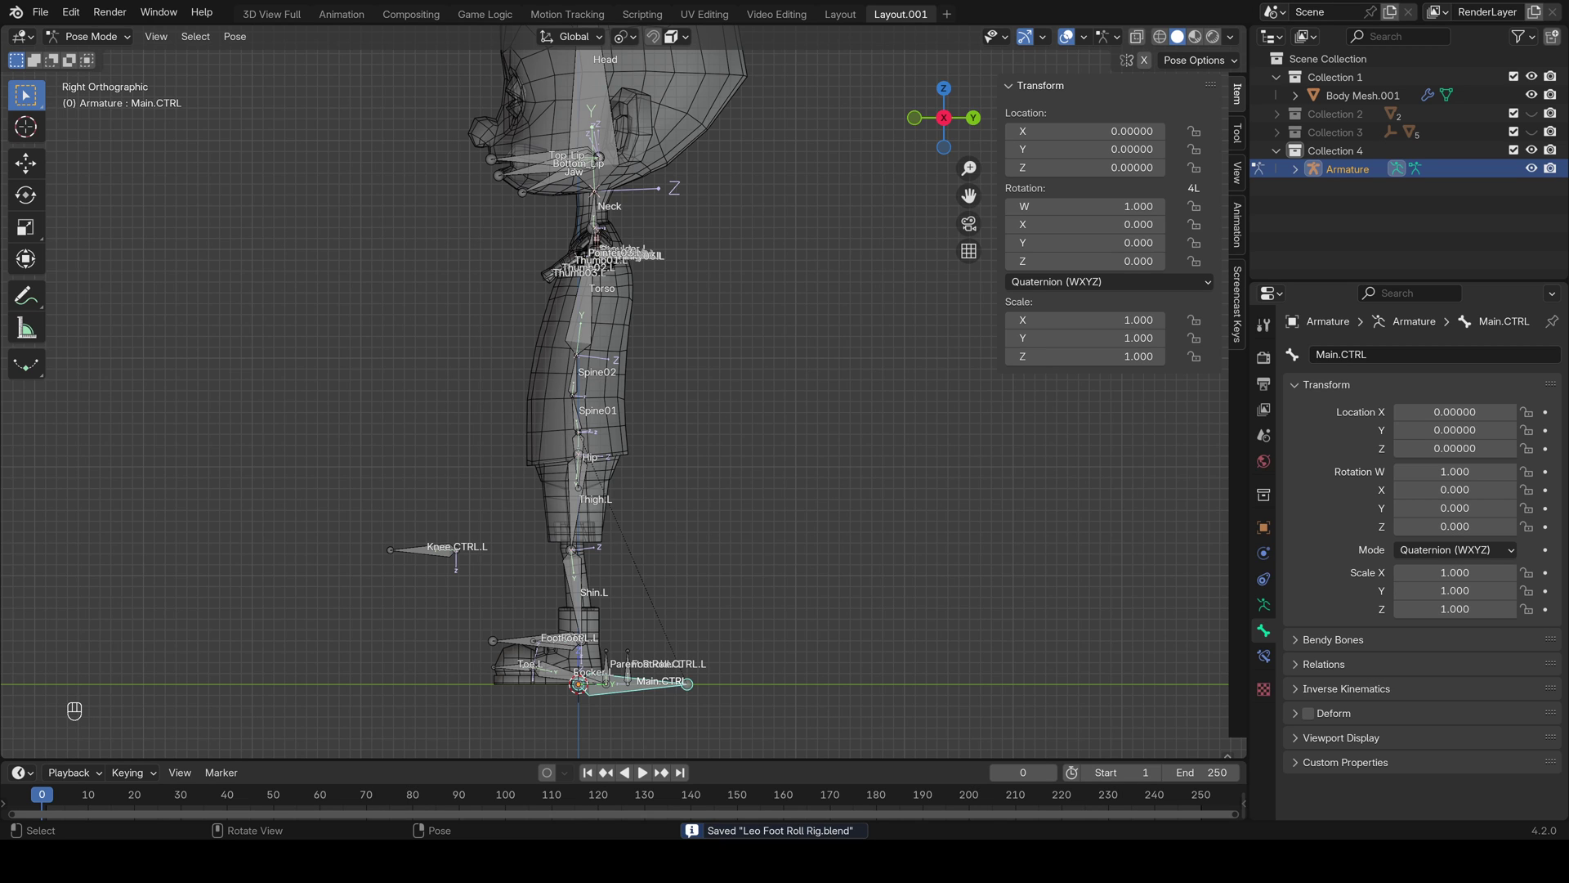
# Add an Inverse Kinematics bone constraint to the Shin.L bone
pyautogui.scroll(3, 624, 392)
pyautogui.keyDown('shift'); pyautogui.moveTo(624, 490); pyautogui.dragTo(747, 186, button='middle'); pyautogui.keyUp('shift')
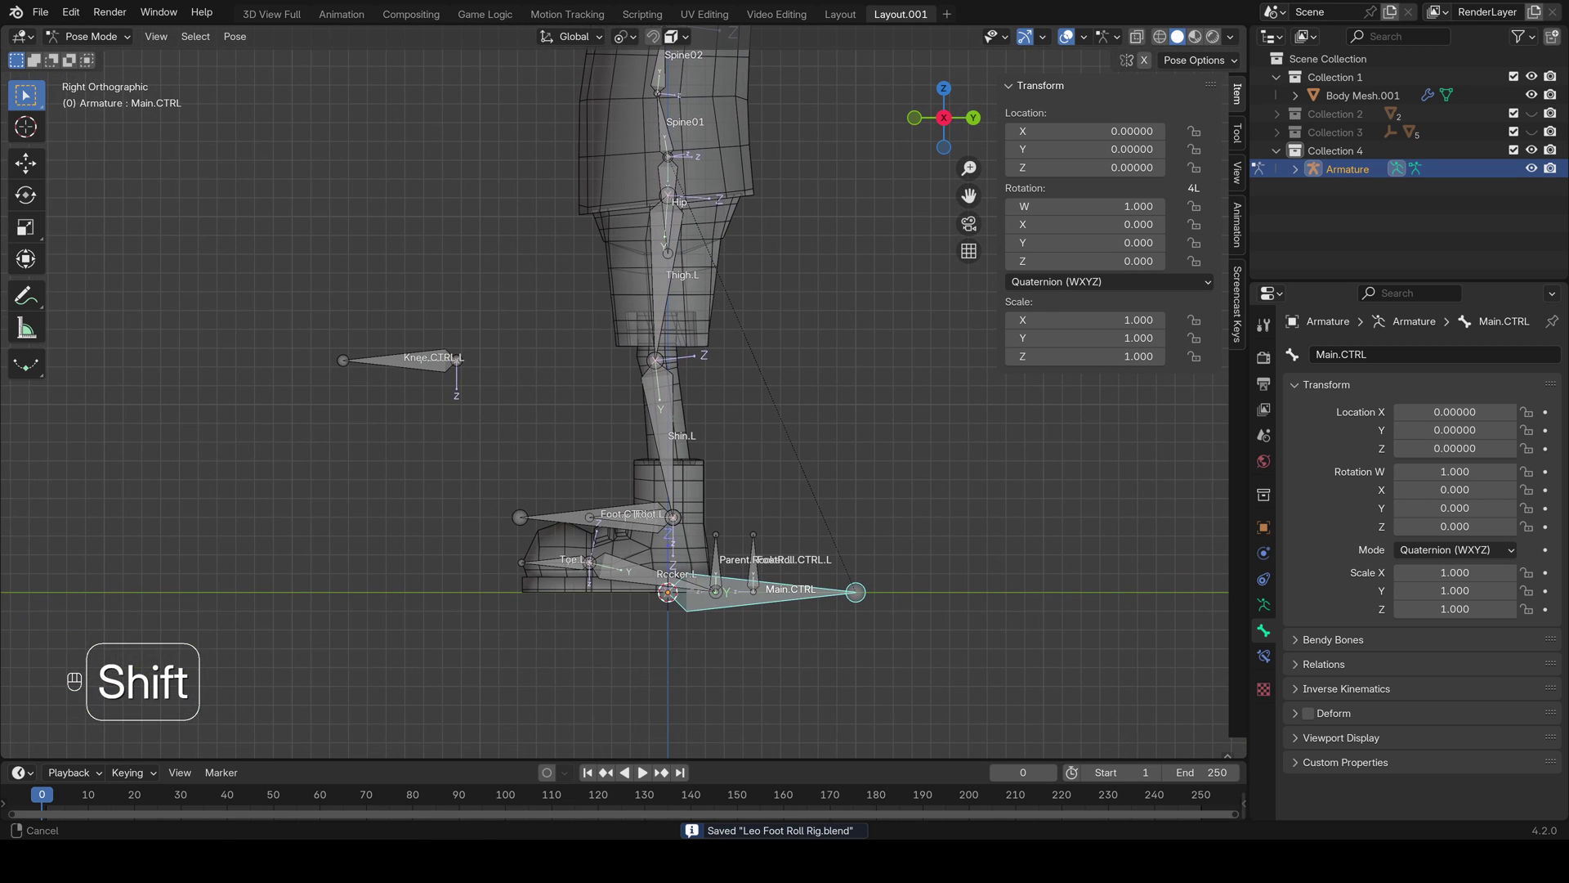
pyautogui.scroll(3, 624, 392)
pyautogui.moveTo(623, 425)
pyautogui.keyDown('shift'); pyautogui.mouseDown(button='middle')
pyautogui.moveTo(624, 391)
pyautogui.moveTo(605, 403)
pyautogui.mouseUp(button='middle'); pyautogui.keyUp('shift')
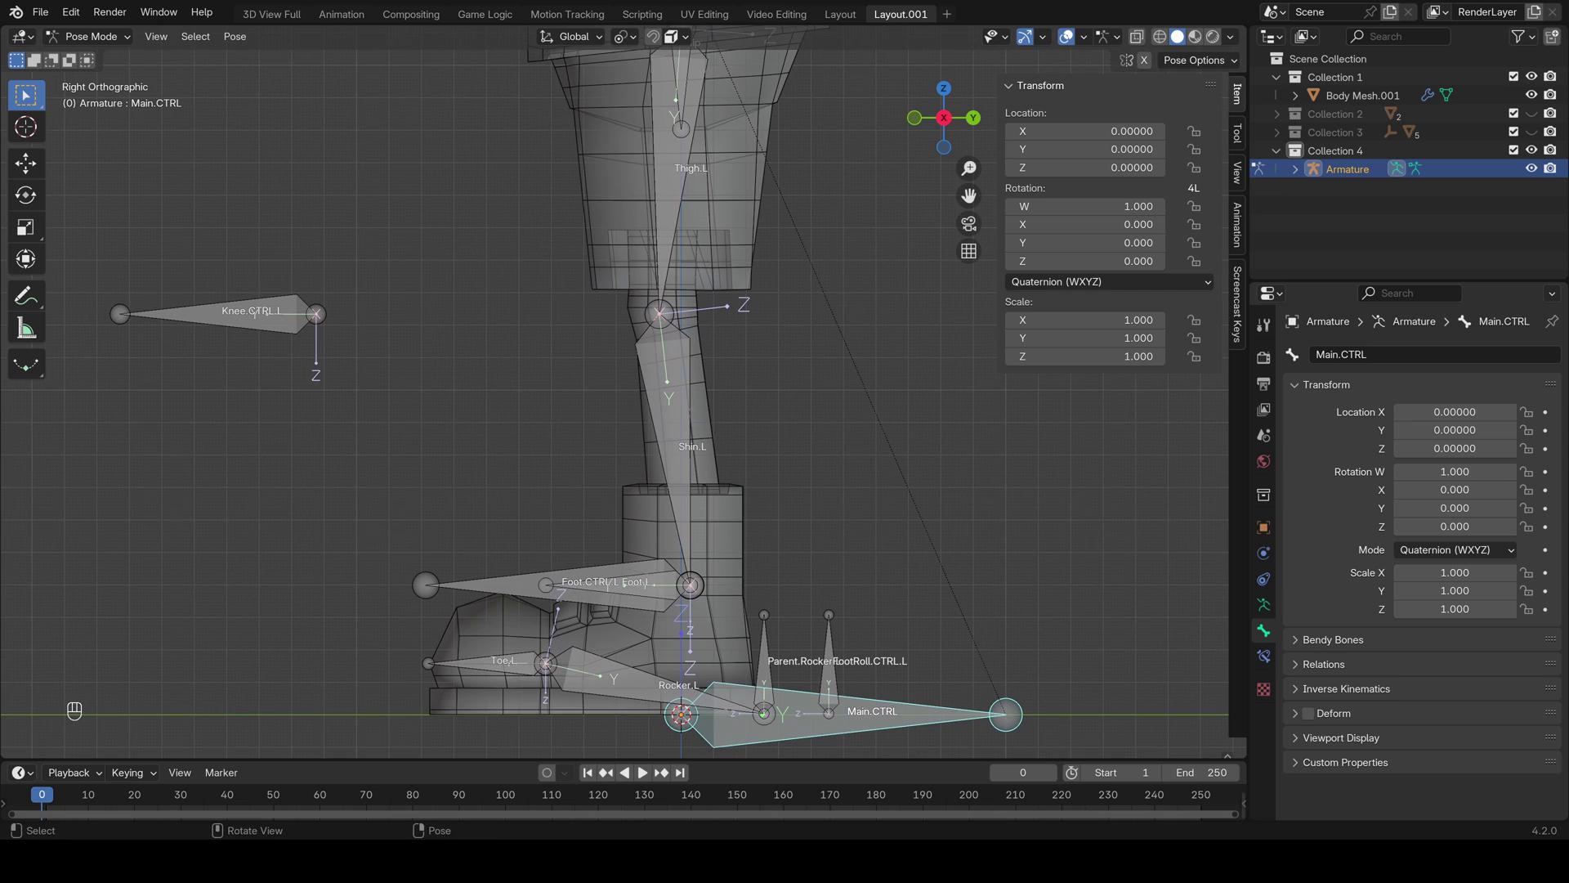
pyautogui.click(672, 408)
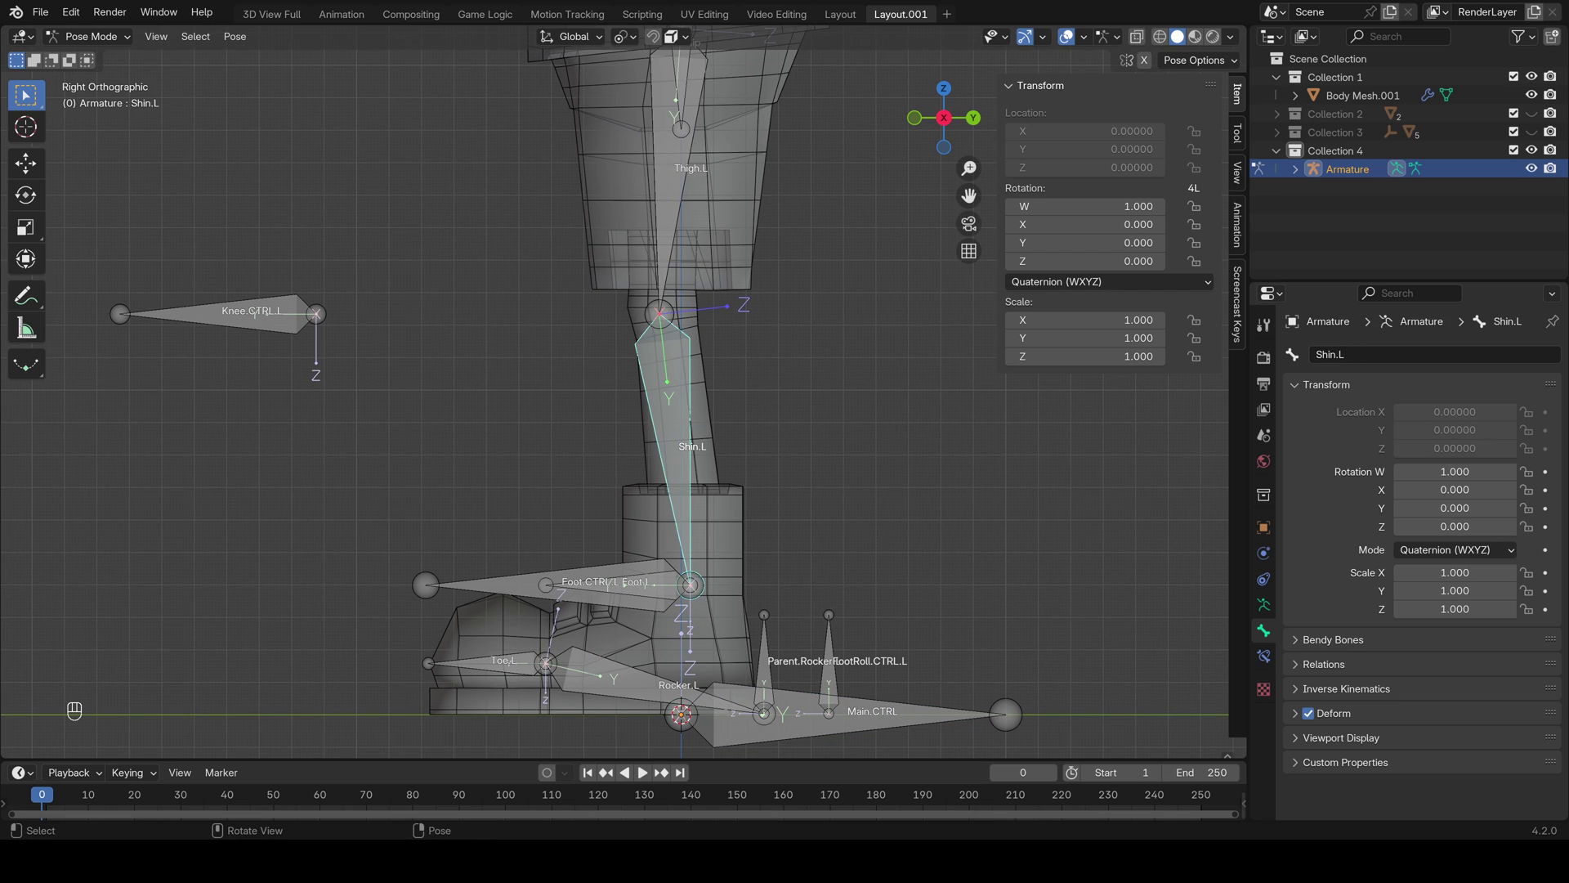
pyautogui.click(1263, 657)
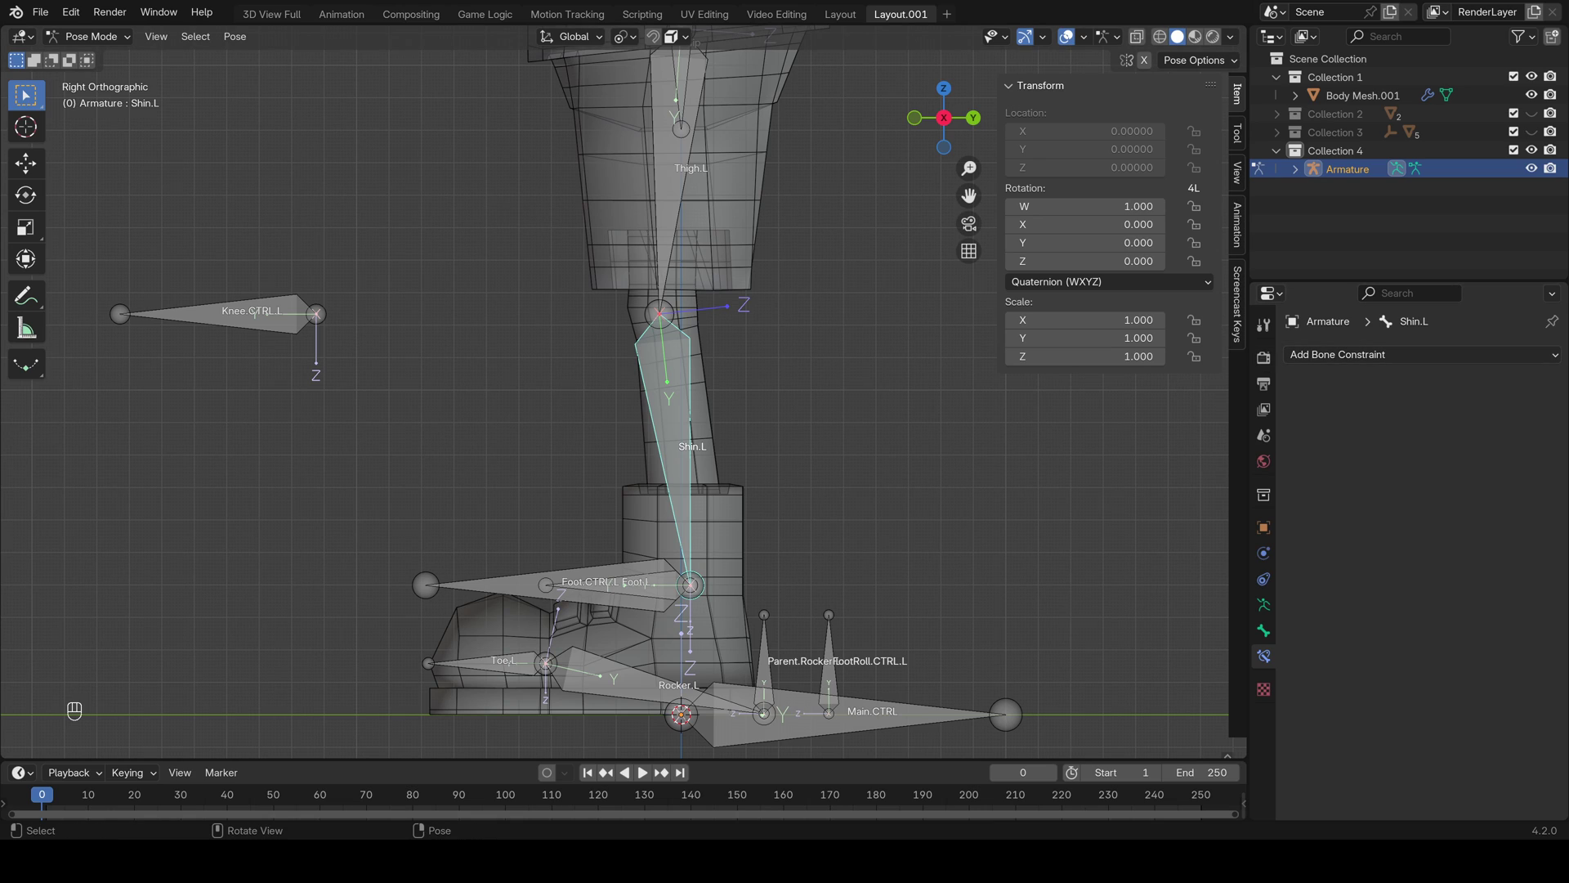
pyautogui.click(1340, 354)
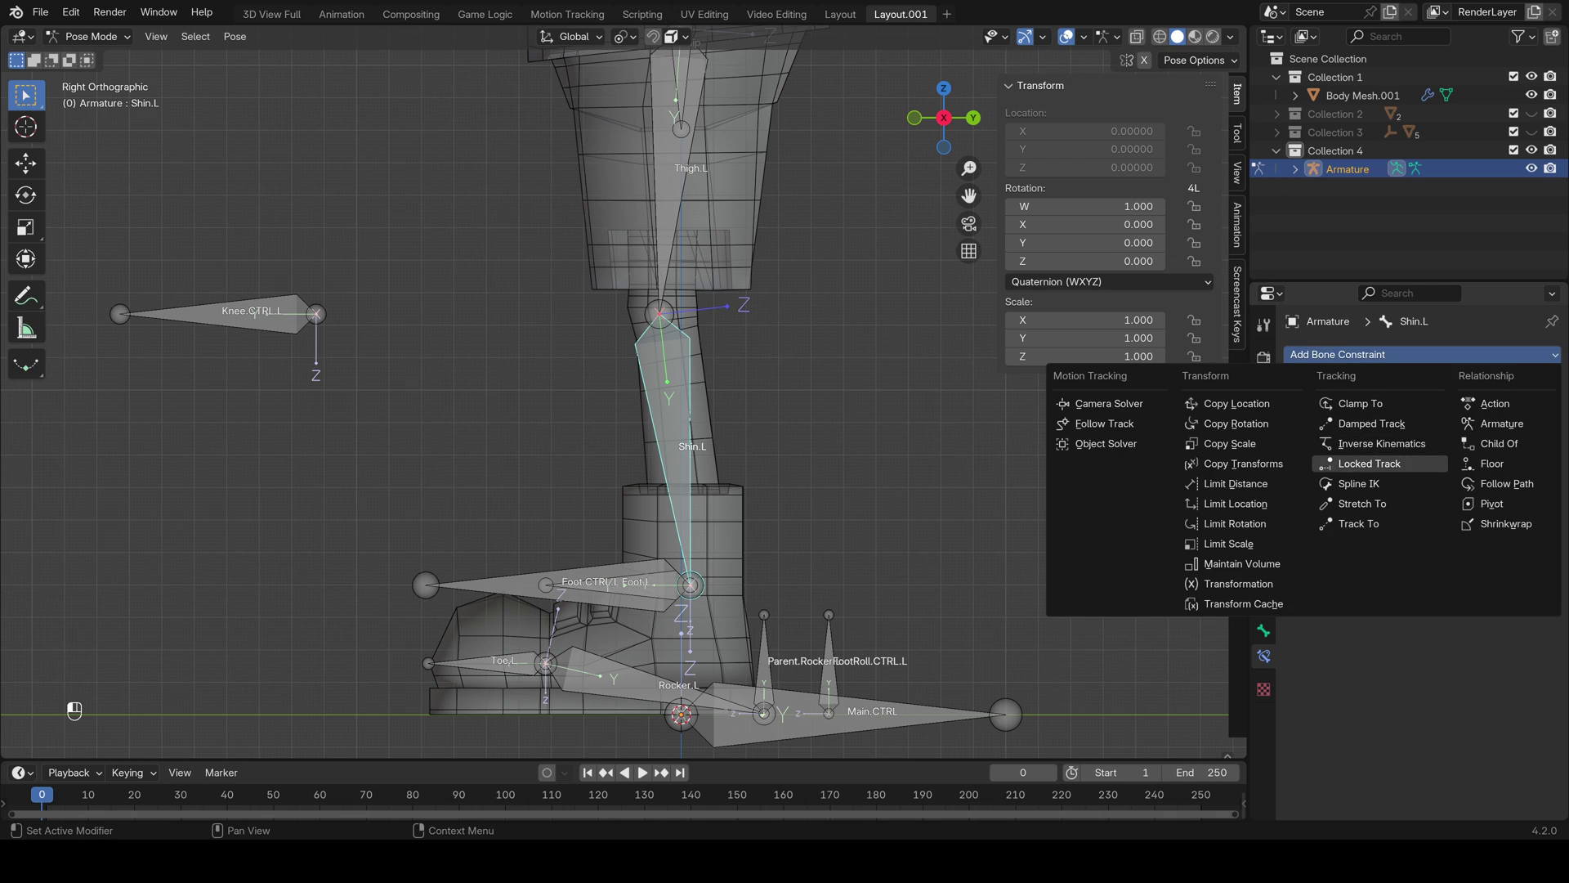
pyautogui.click(1382, 443)
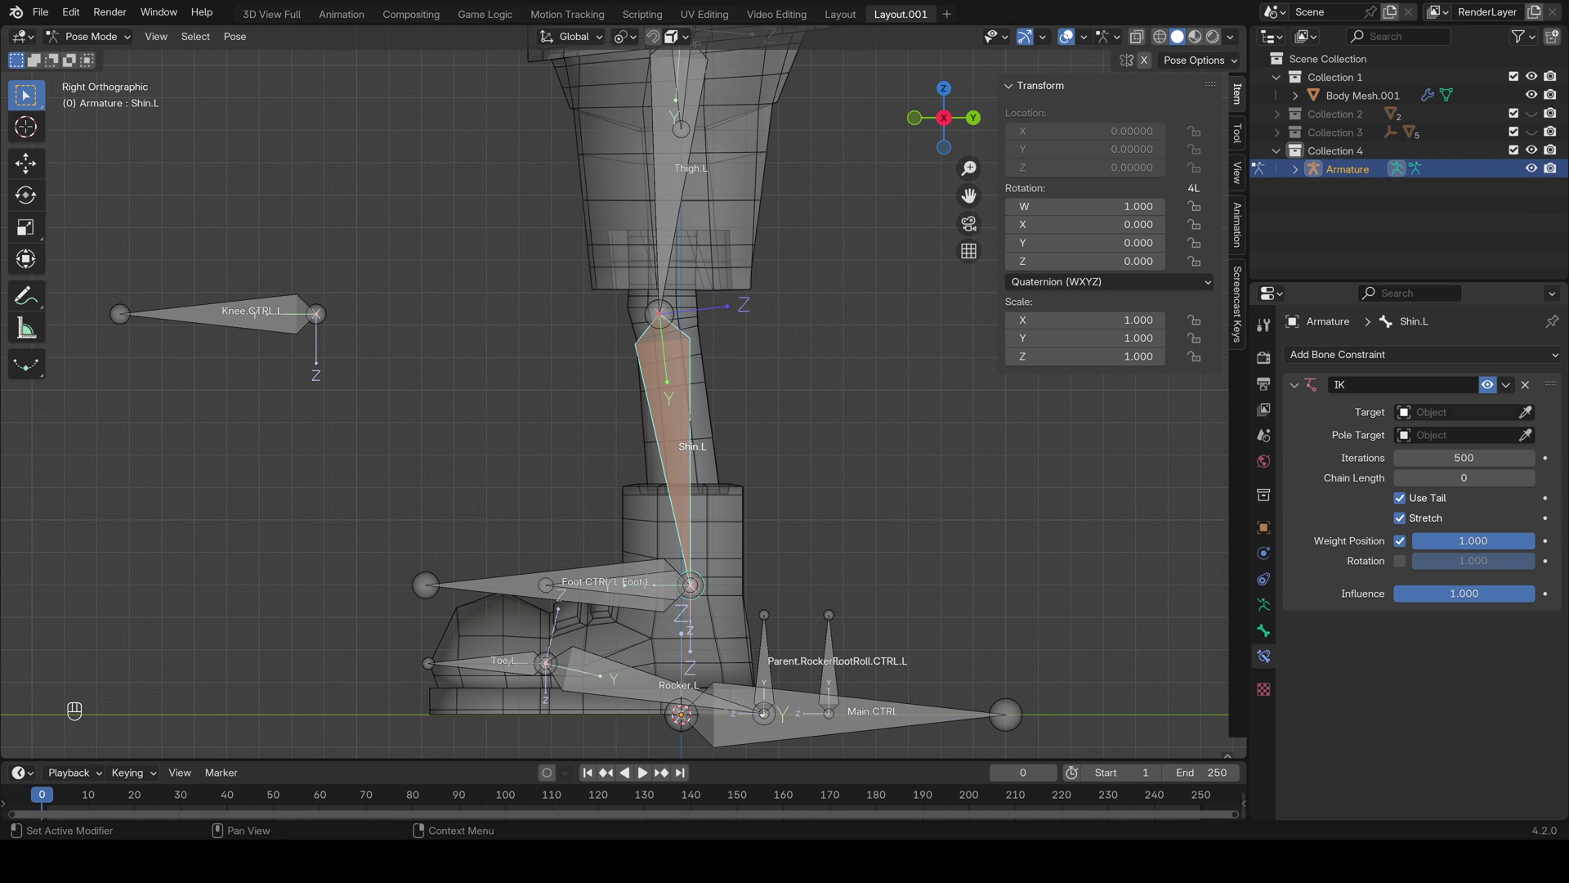
# Set the Shin.L IK constraint's target to Armature and its target bone to Foot.L
pyautogui.click(1463, 411)
pyautogui.press('Return')
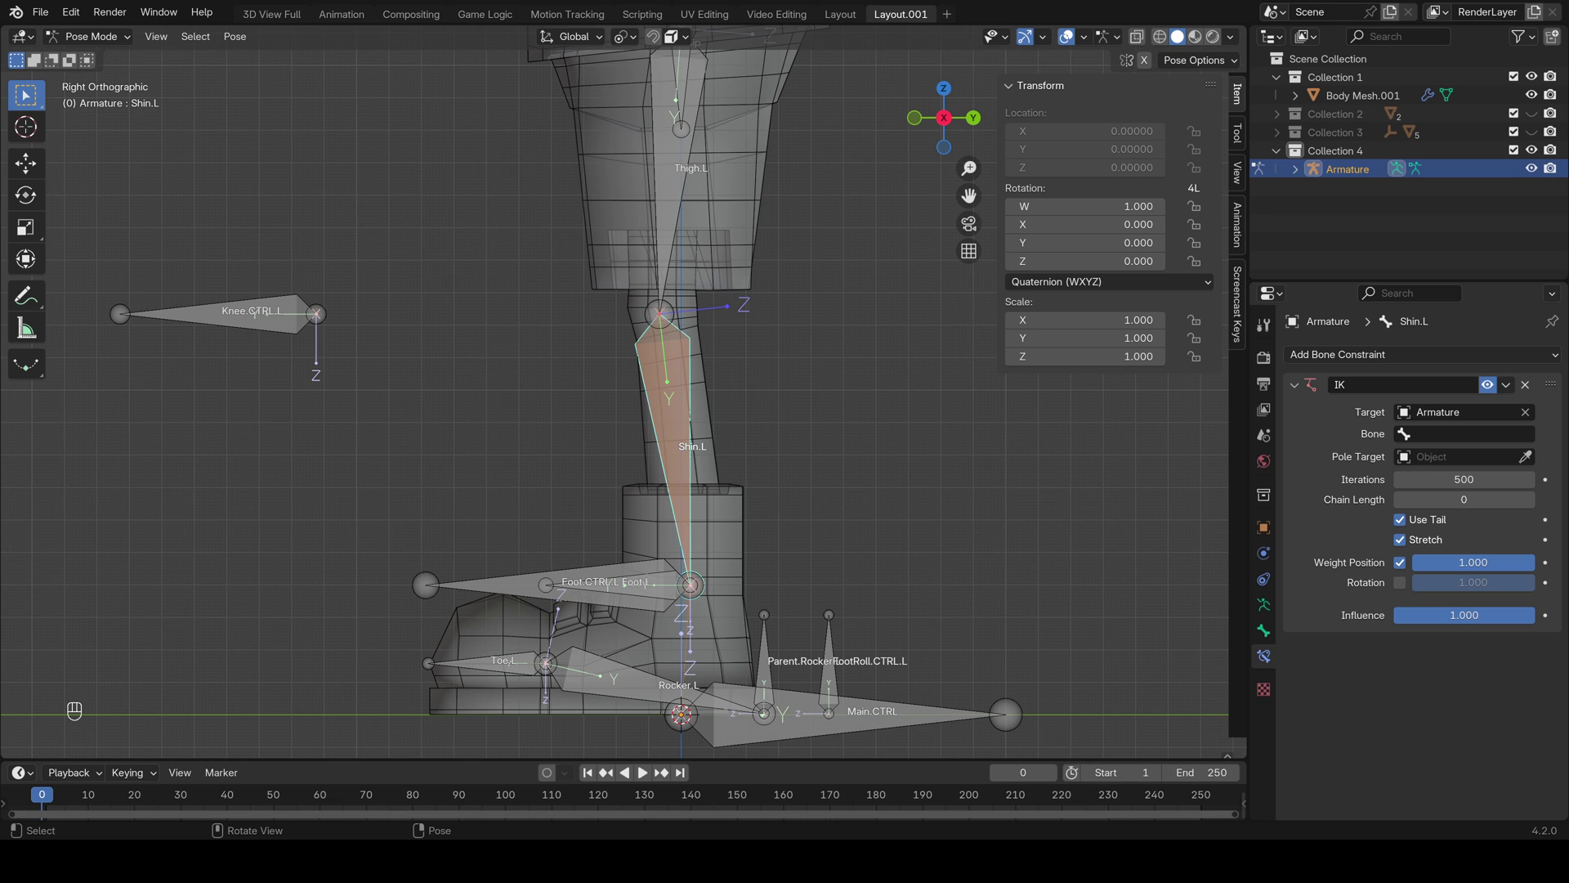
pyautogui.scroll(-3, 654, 425)
pyautogui.scroll(7, 654, 425)
pyautogui.keyDown('shift'); pyautogui.moveTo(654, 523); pyautogui.dragTo(655, 289, button='middle'); pyautogui.keyUp('shift')
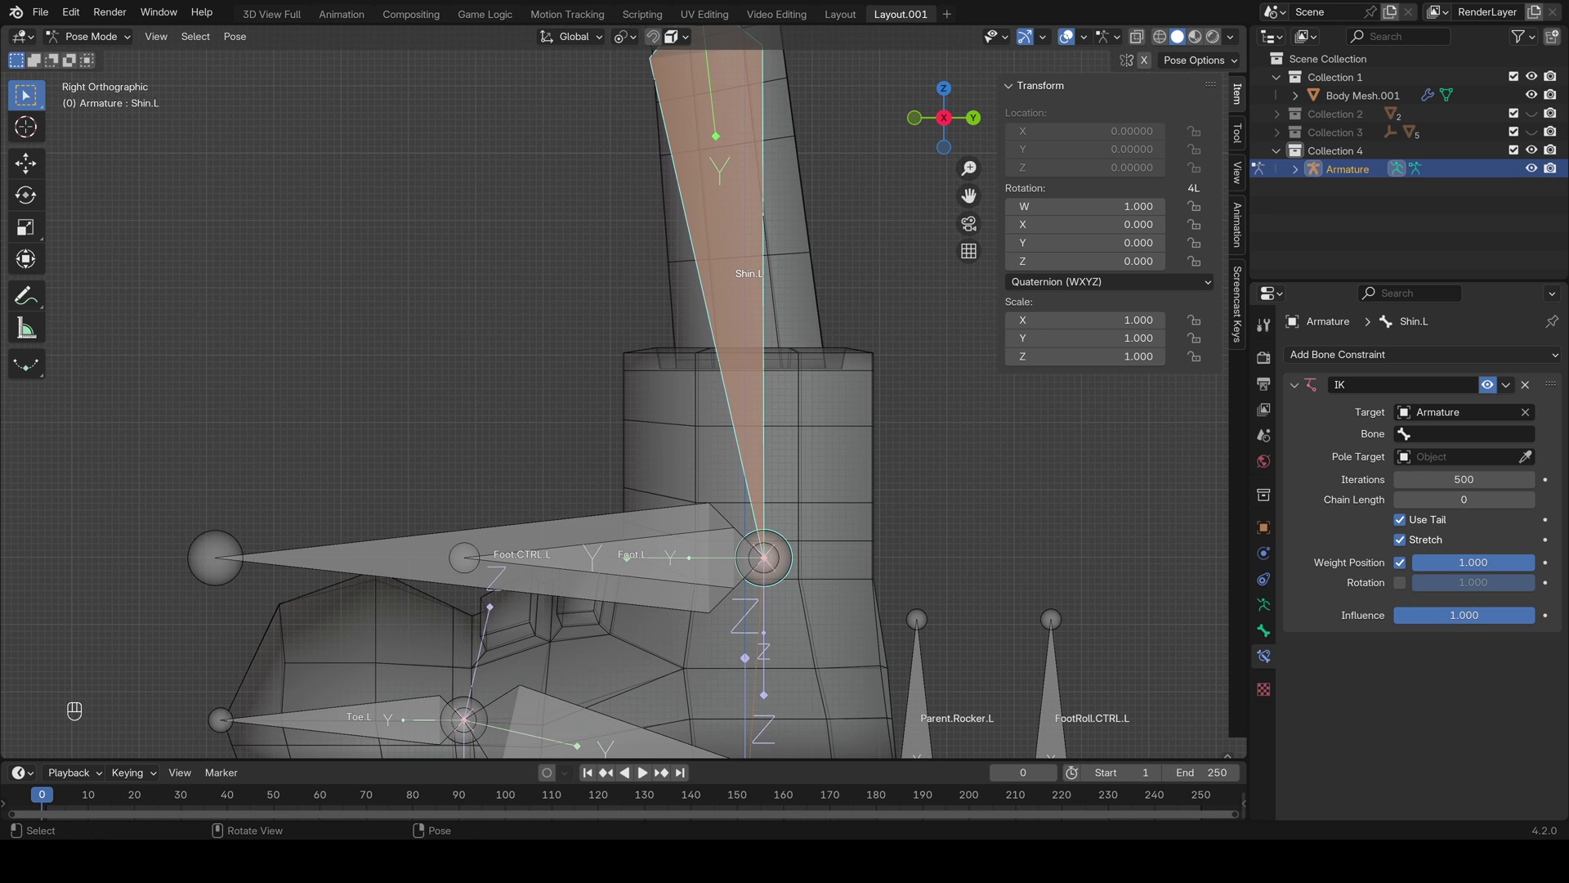
pyautogui.scroll(-3, 621, 392)
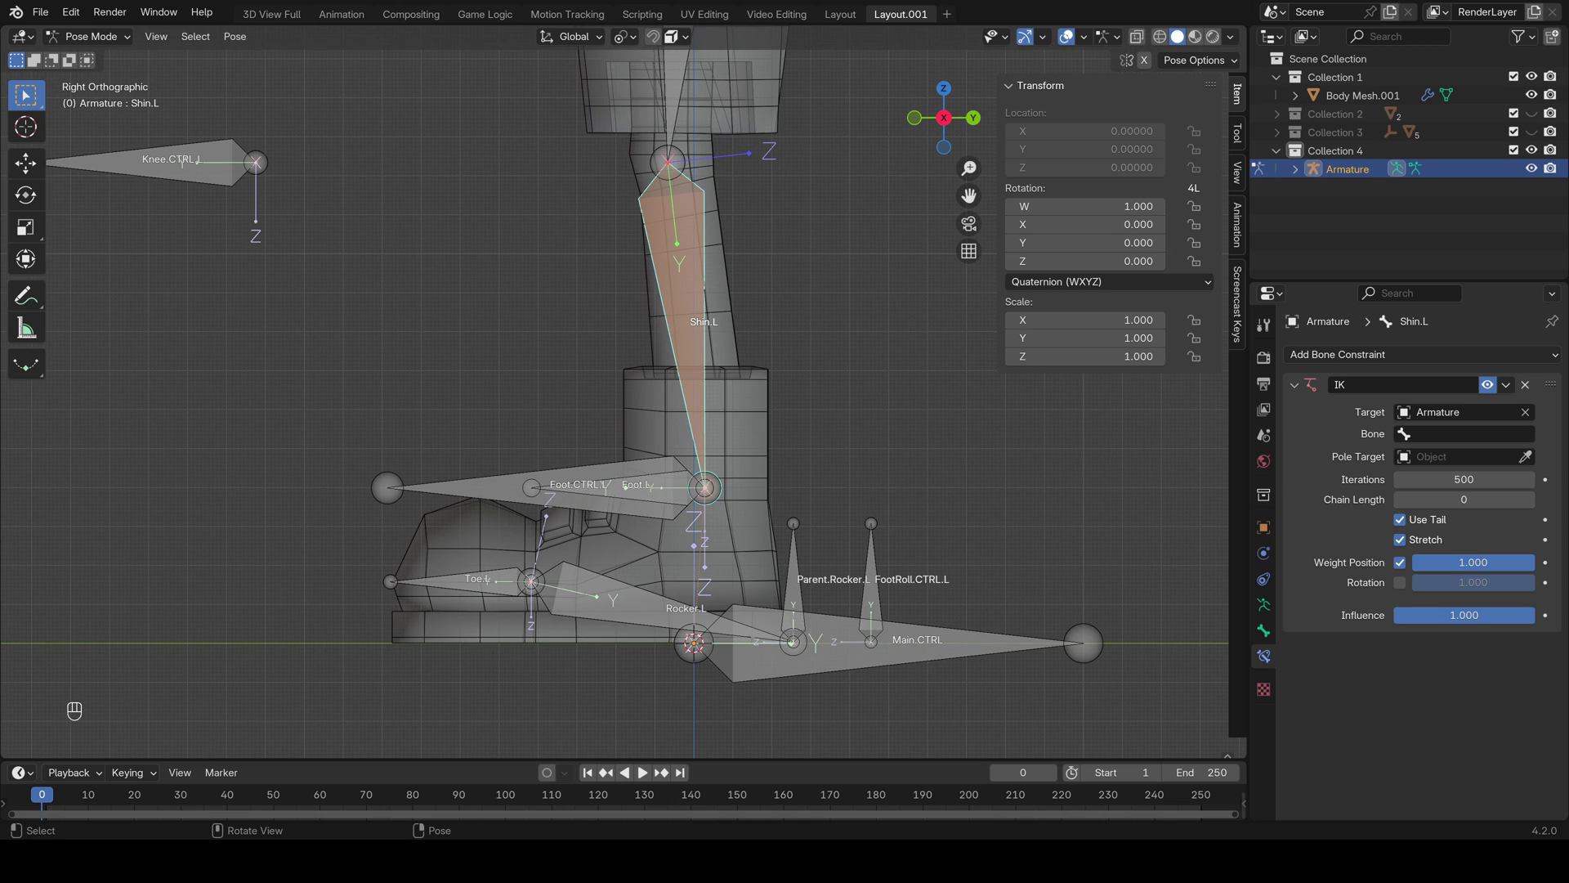
pyautogui.click(1465, 434)
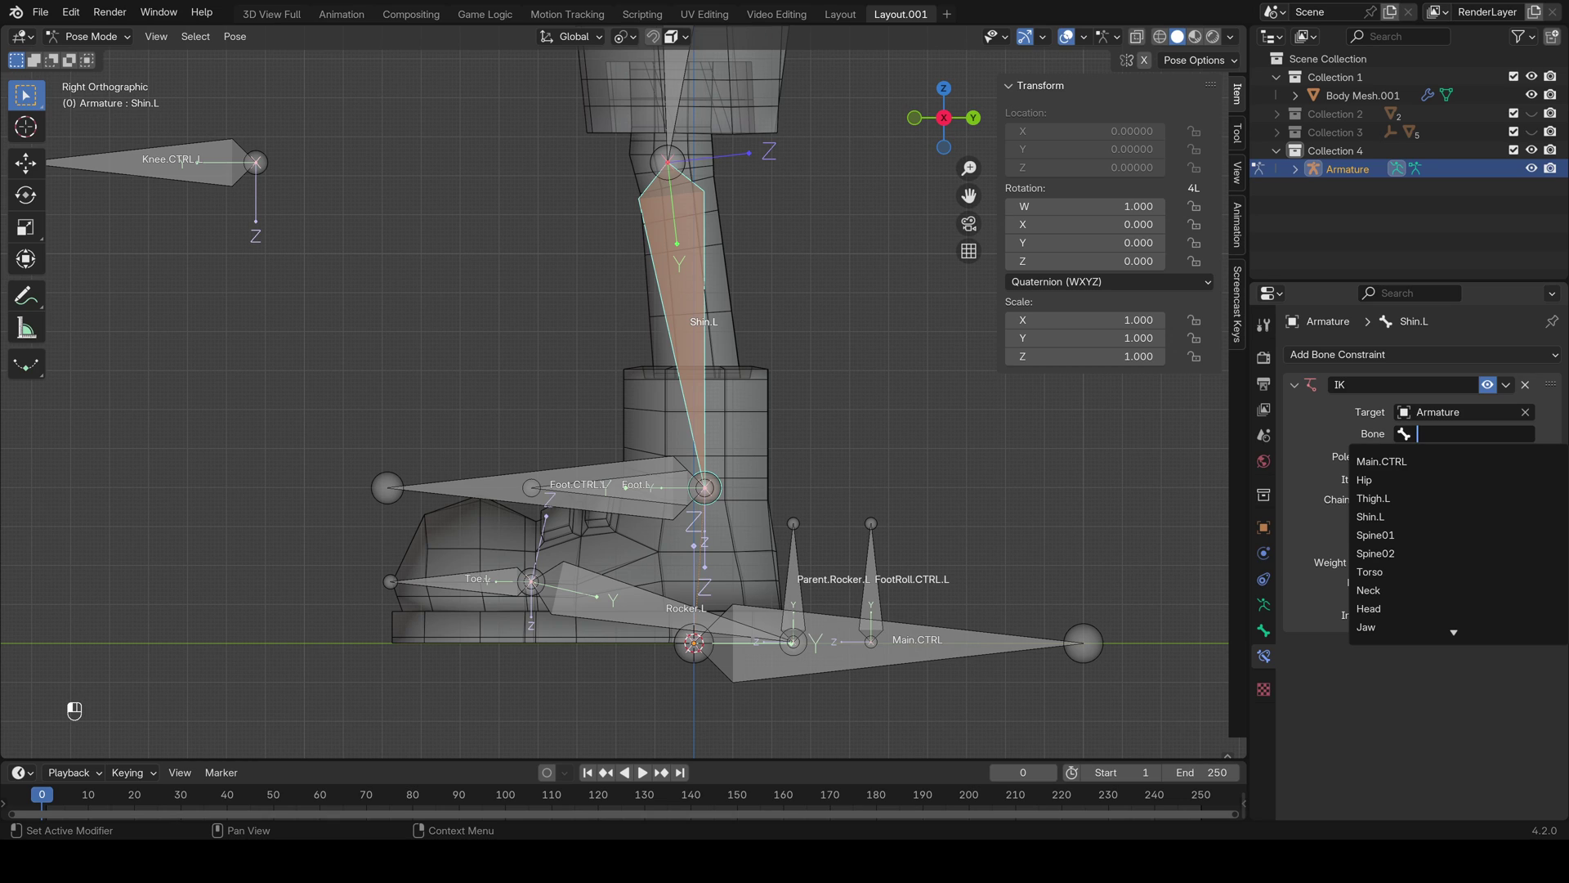
pyautogui.write('f')
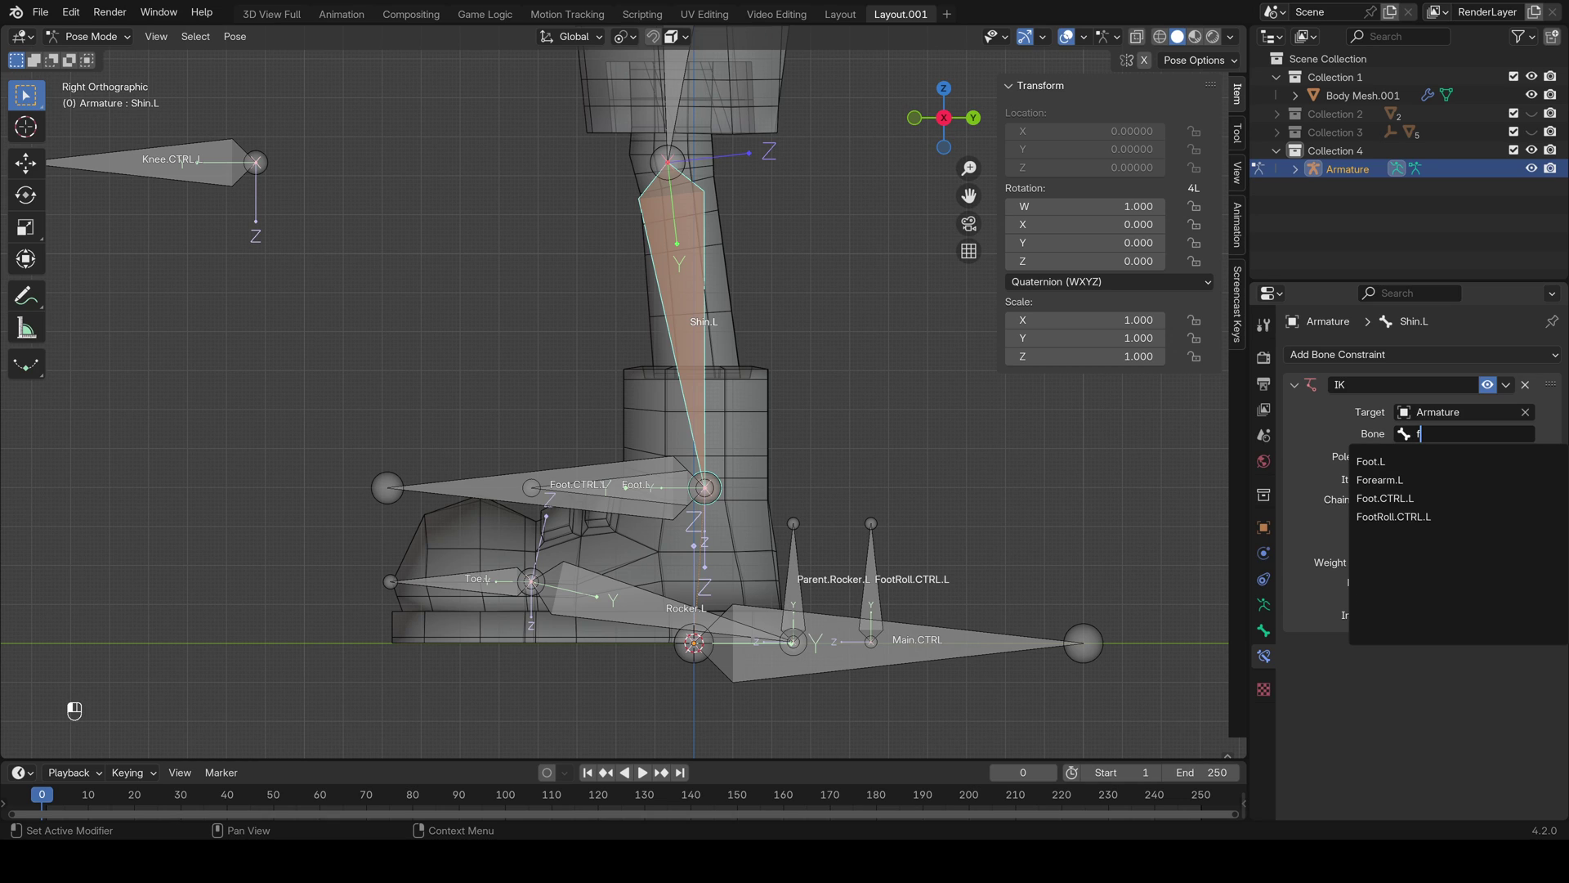
pyautogui.press('Return')
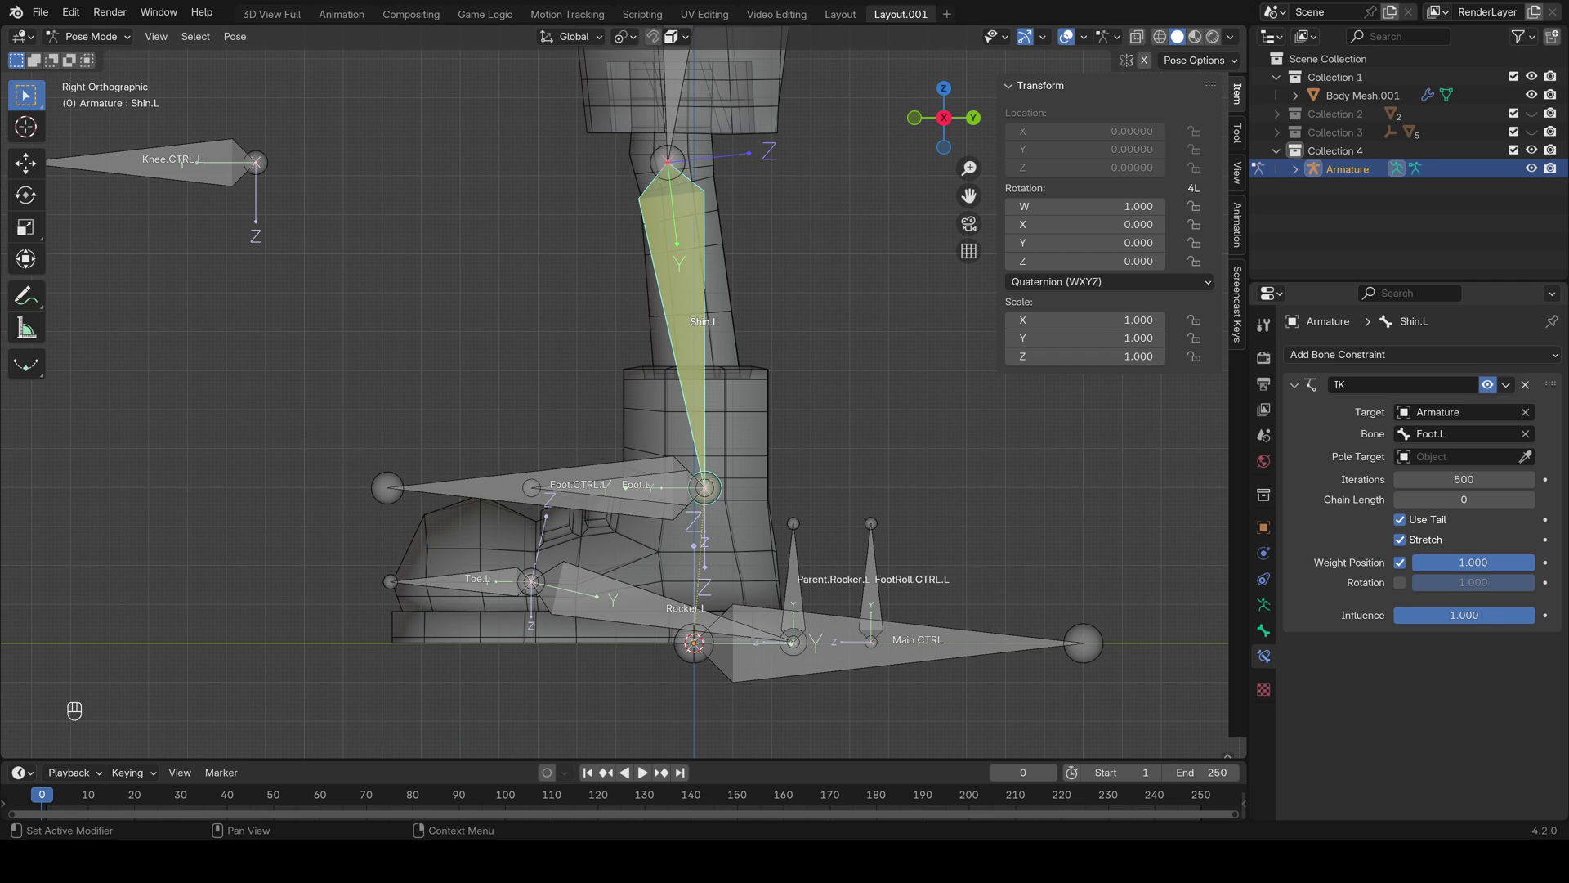
# Set the Shin.L IK constraint's pole target to Armature with Knee.CTRL.L as the pole bone
pyautogui.click(1459, 456)
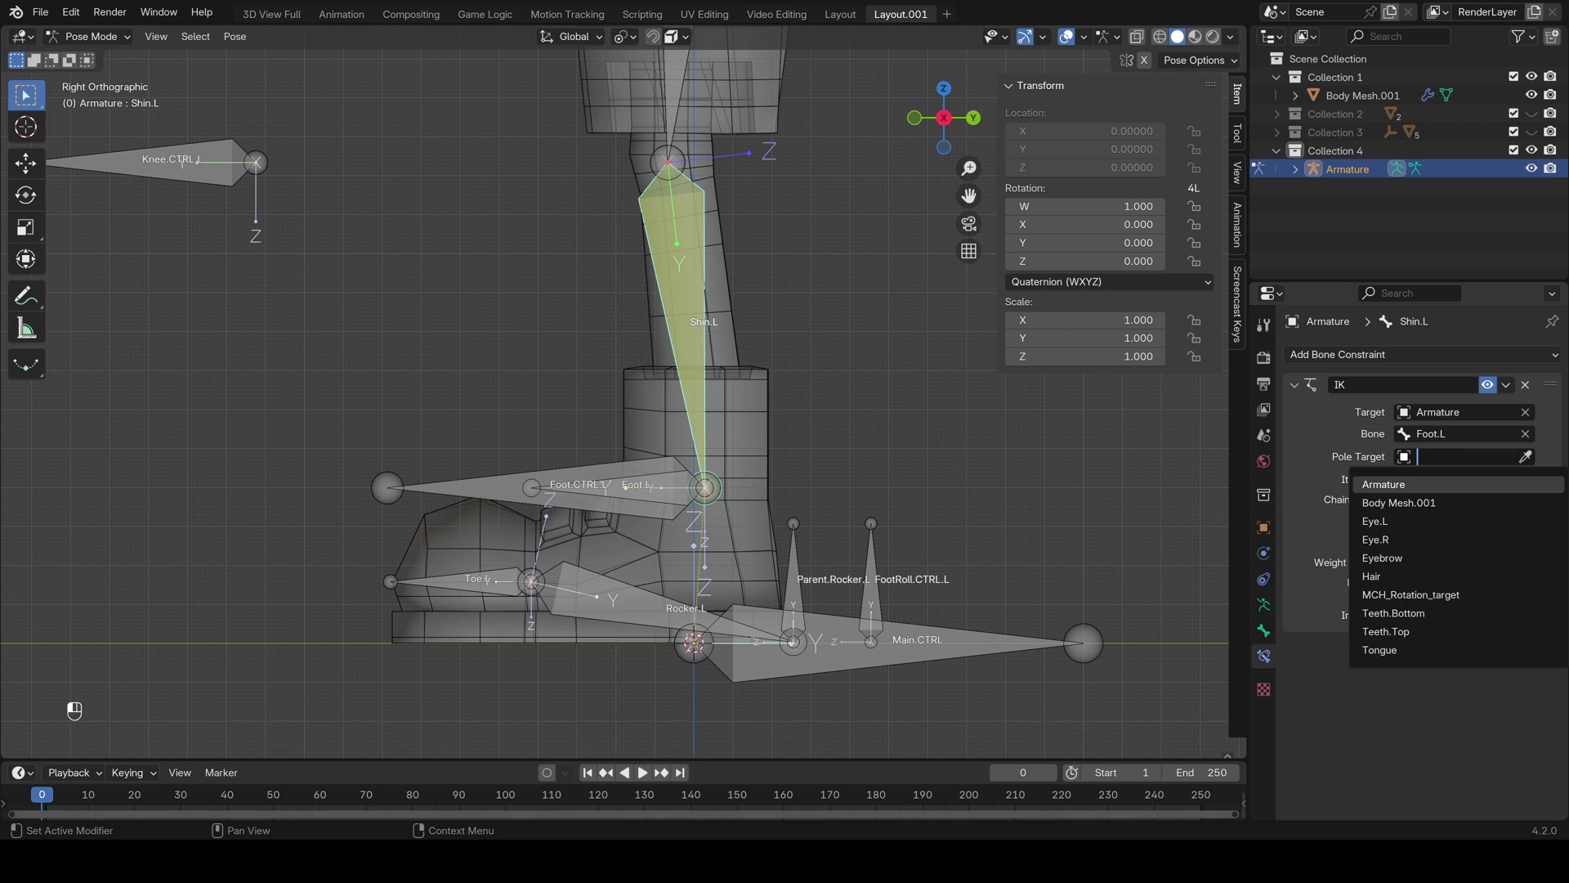
pyautogui.click(1440, 485)
pyautogui.click(1458, 479)
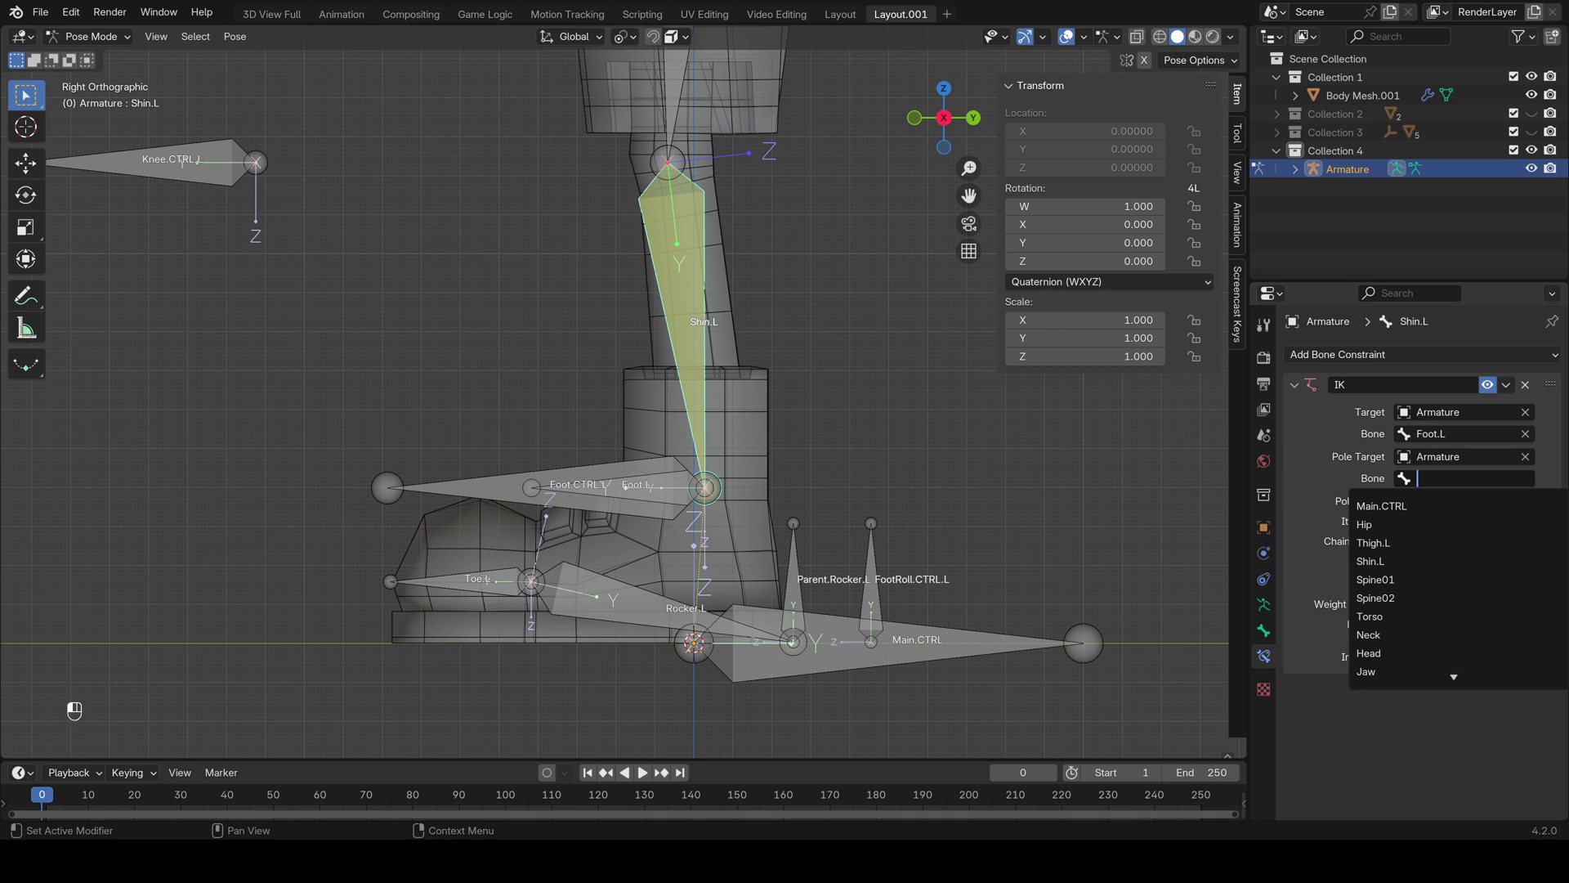
pyautogui.write('k')
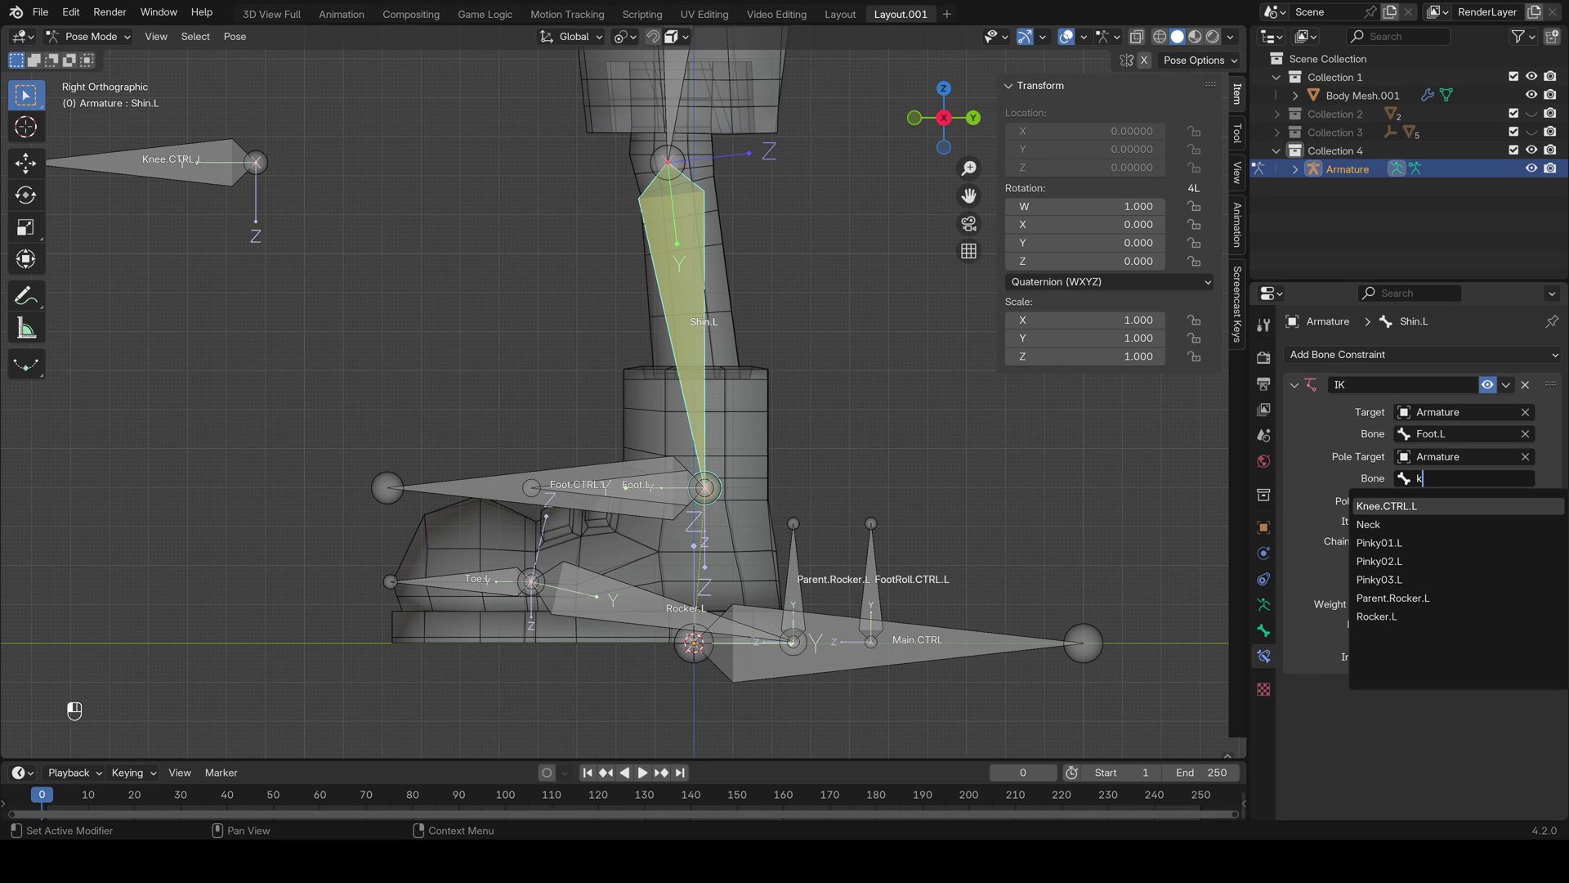
pyautogui.press('Return')
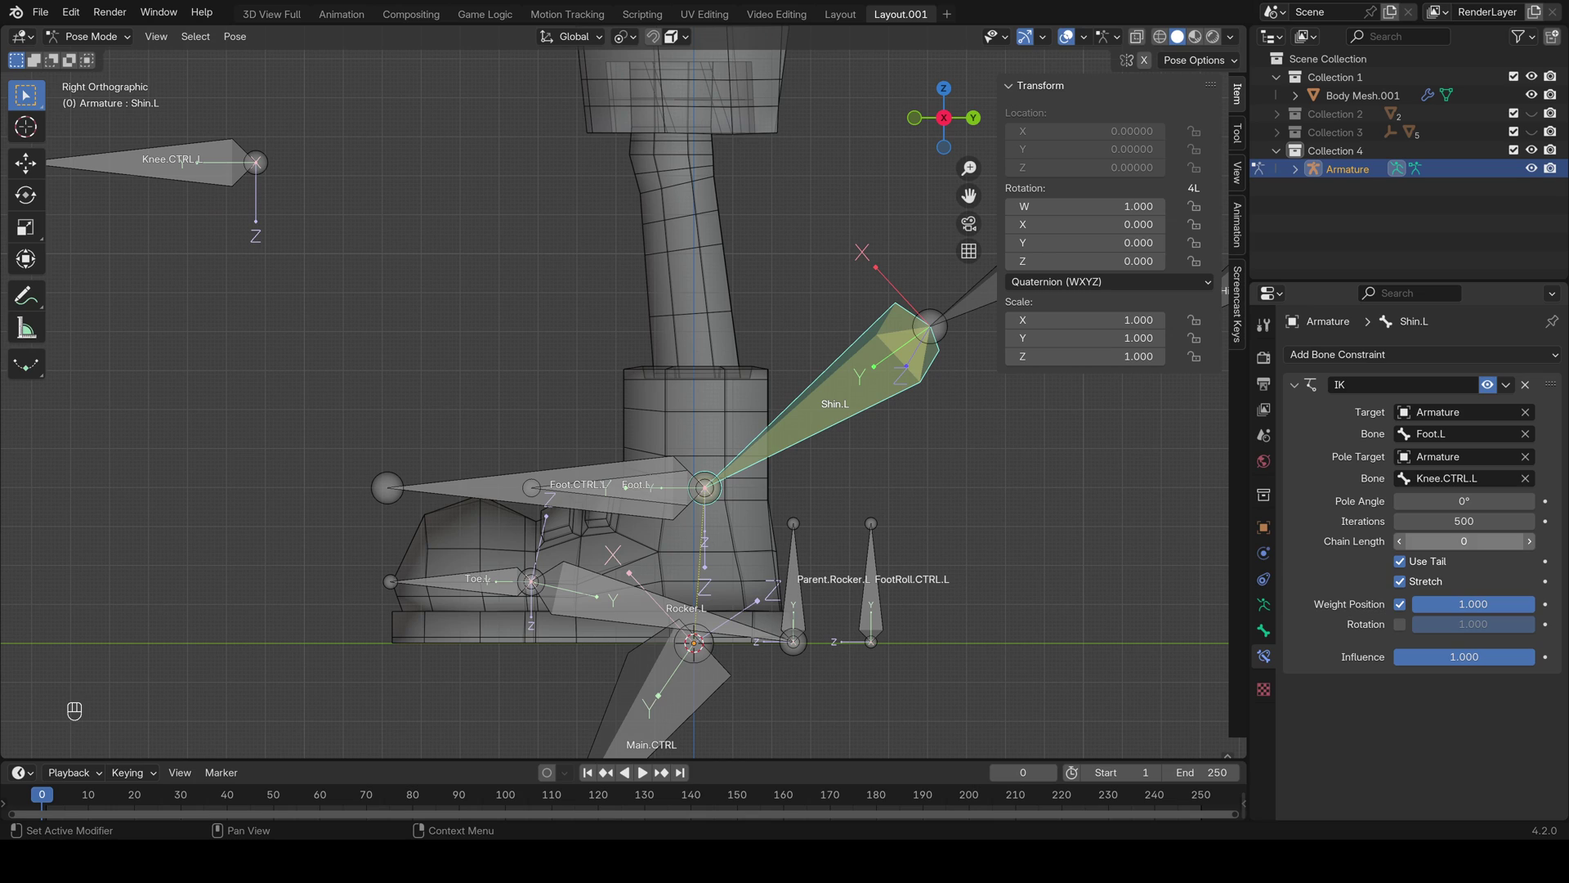
# Set the Shin.L IK constraint's chain length to 2 and its pole angle to -90°
pyautogui.click(1529, 541)
pyautogui.click(1528, 541)
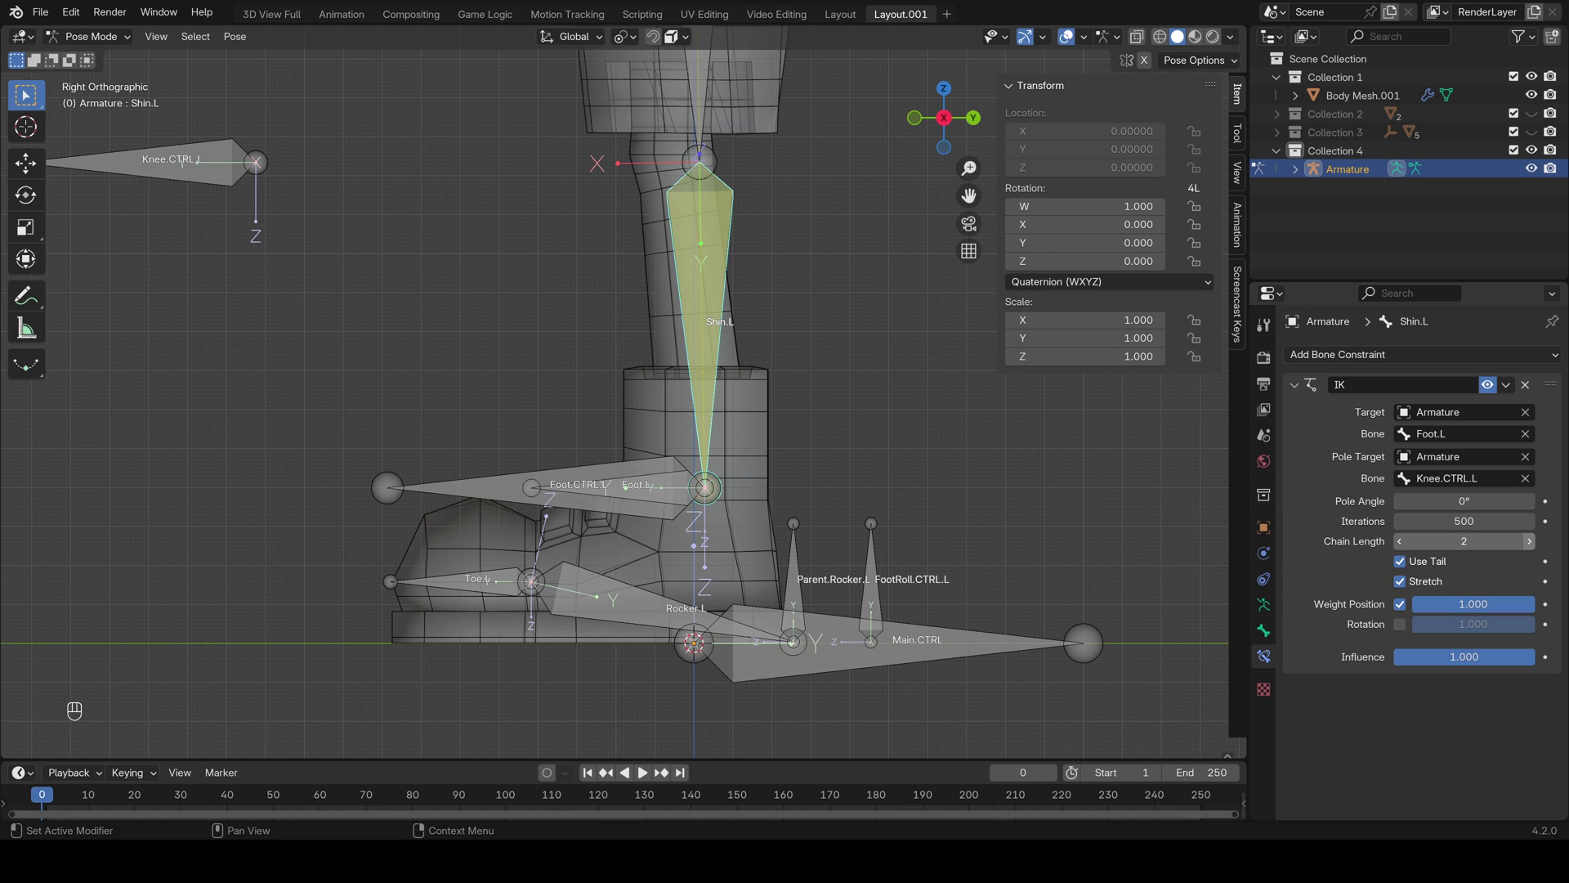
pyautogui.click(1471, 501)
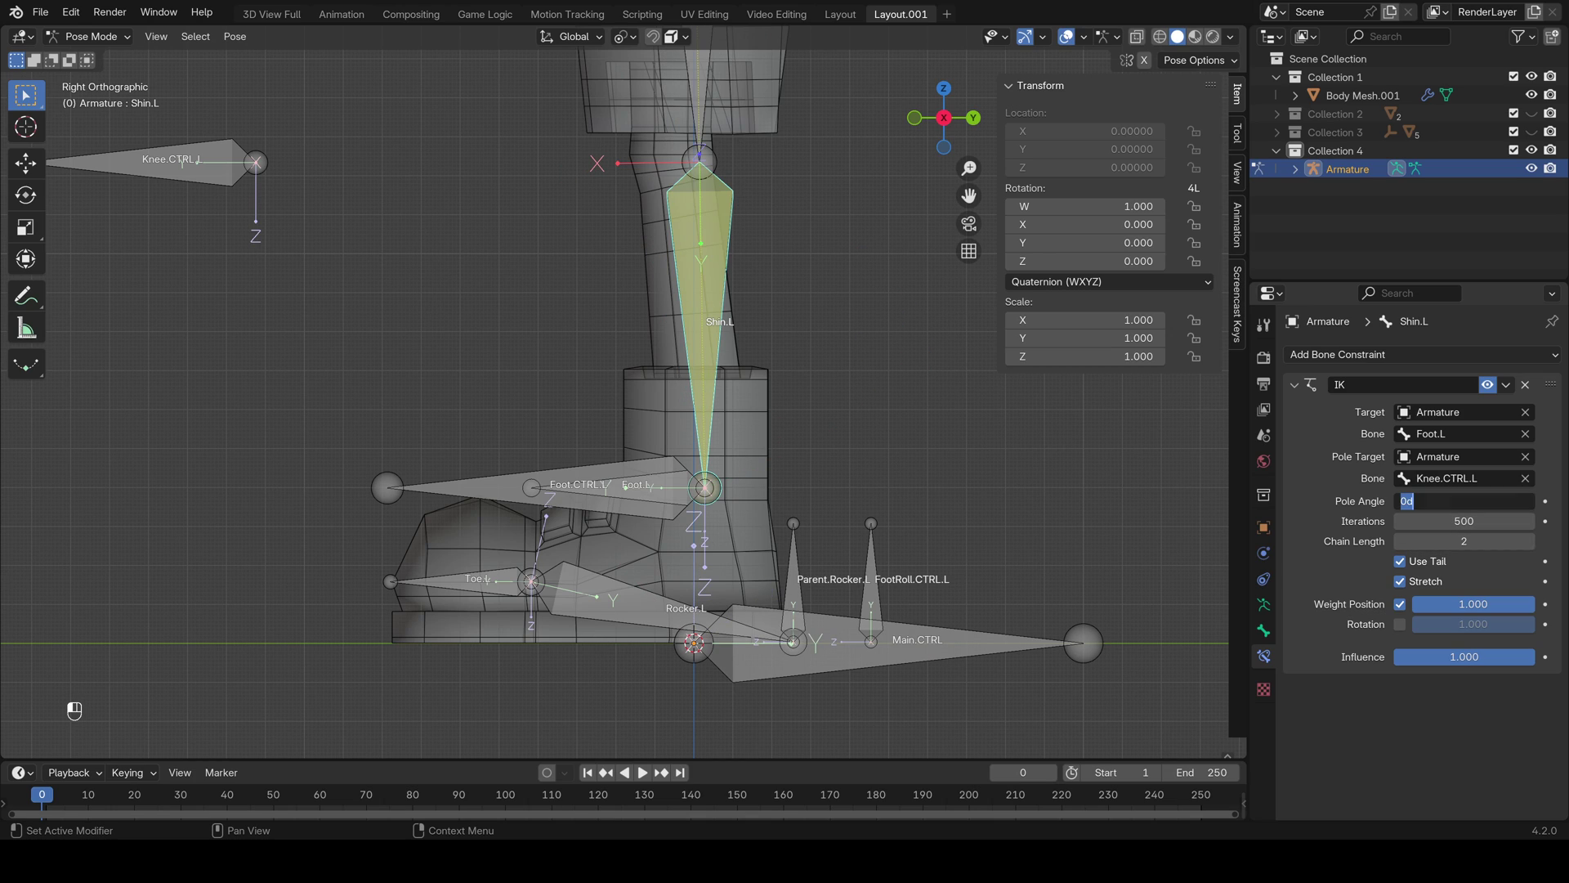
pyautogui.write('-90')
pyautogui.press('Return')
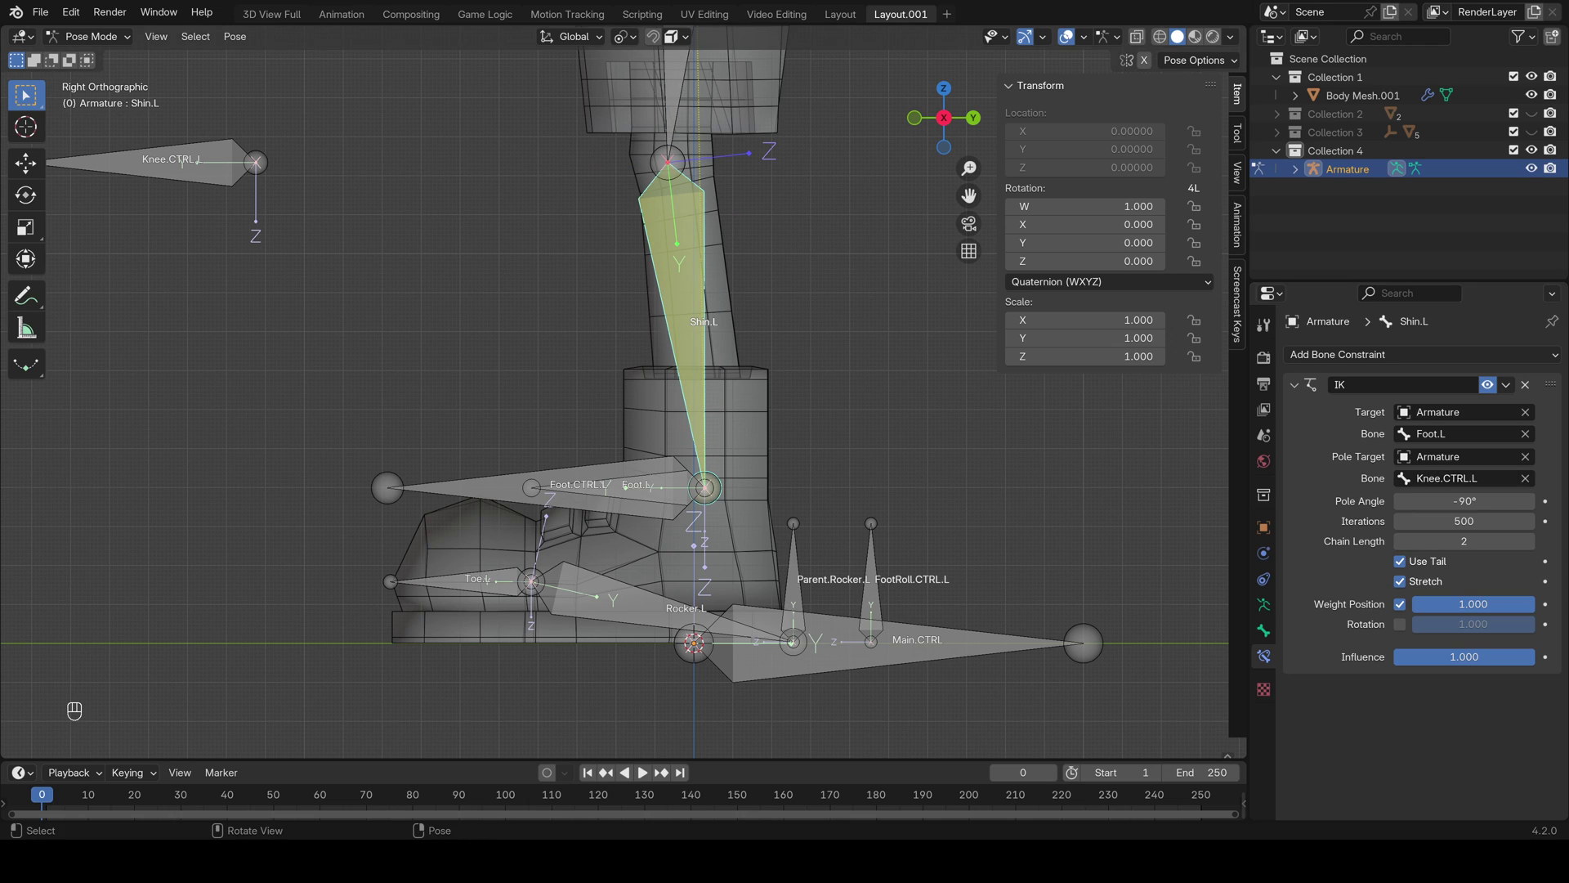
# Test-move Foot.L and Foot.CTRL.L in turn to check how the leg IK follows, cancelling each move
pyautogui.click(615, 492)
pyautogui.click(614, 492)
pyautogui.press('g')
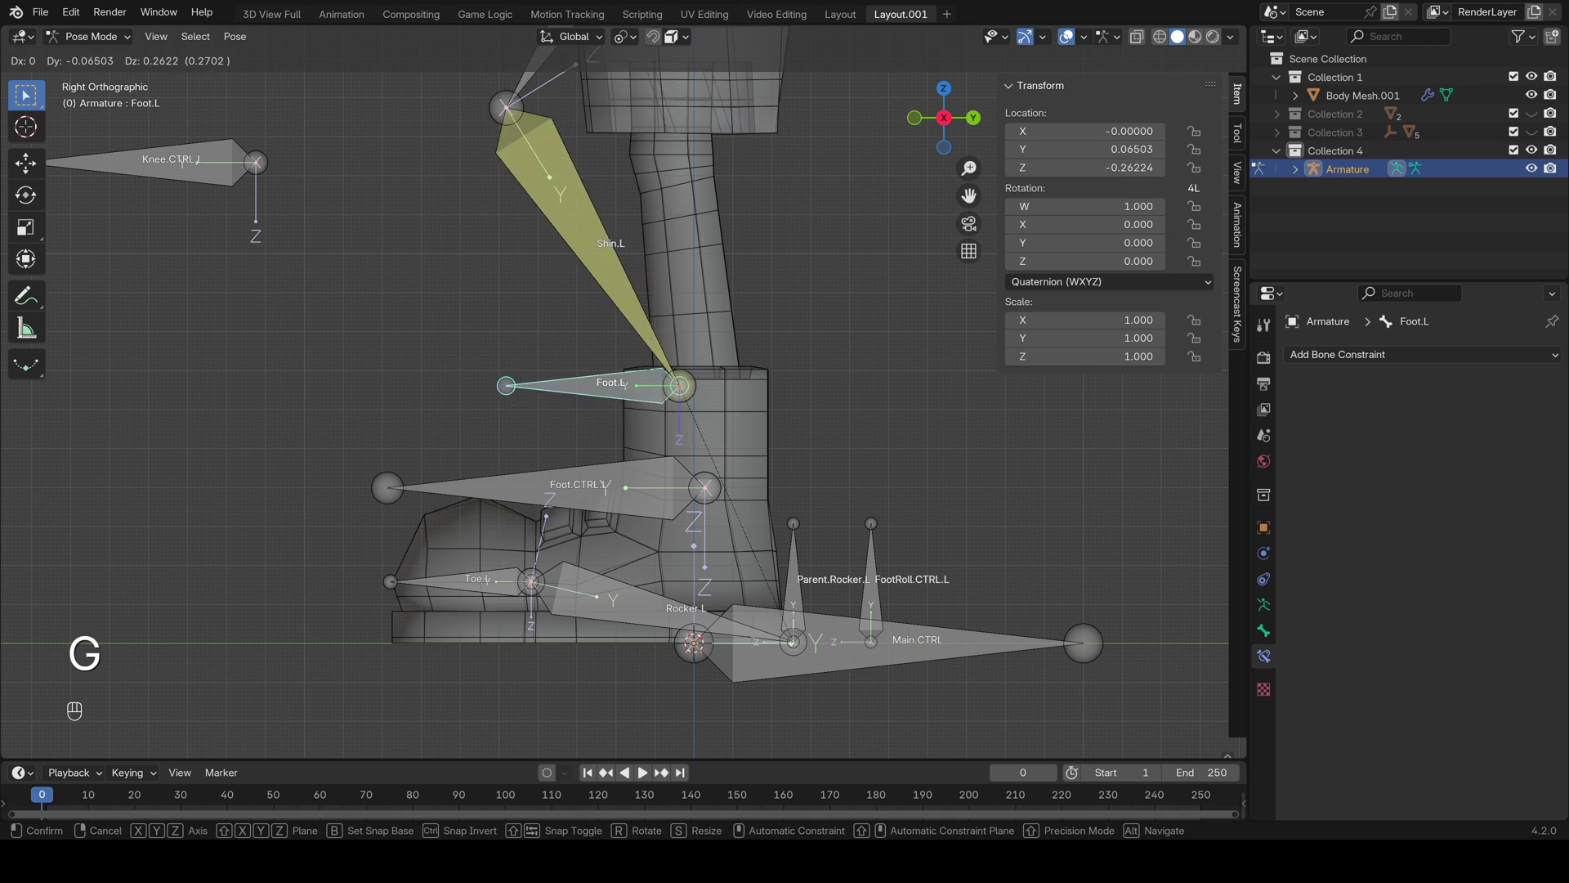
pyautogui.press('Escape')
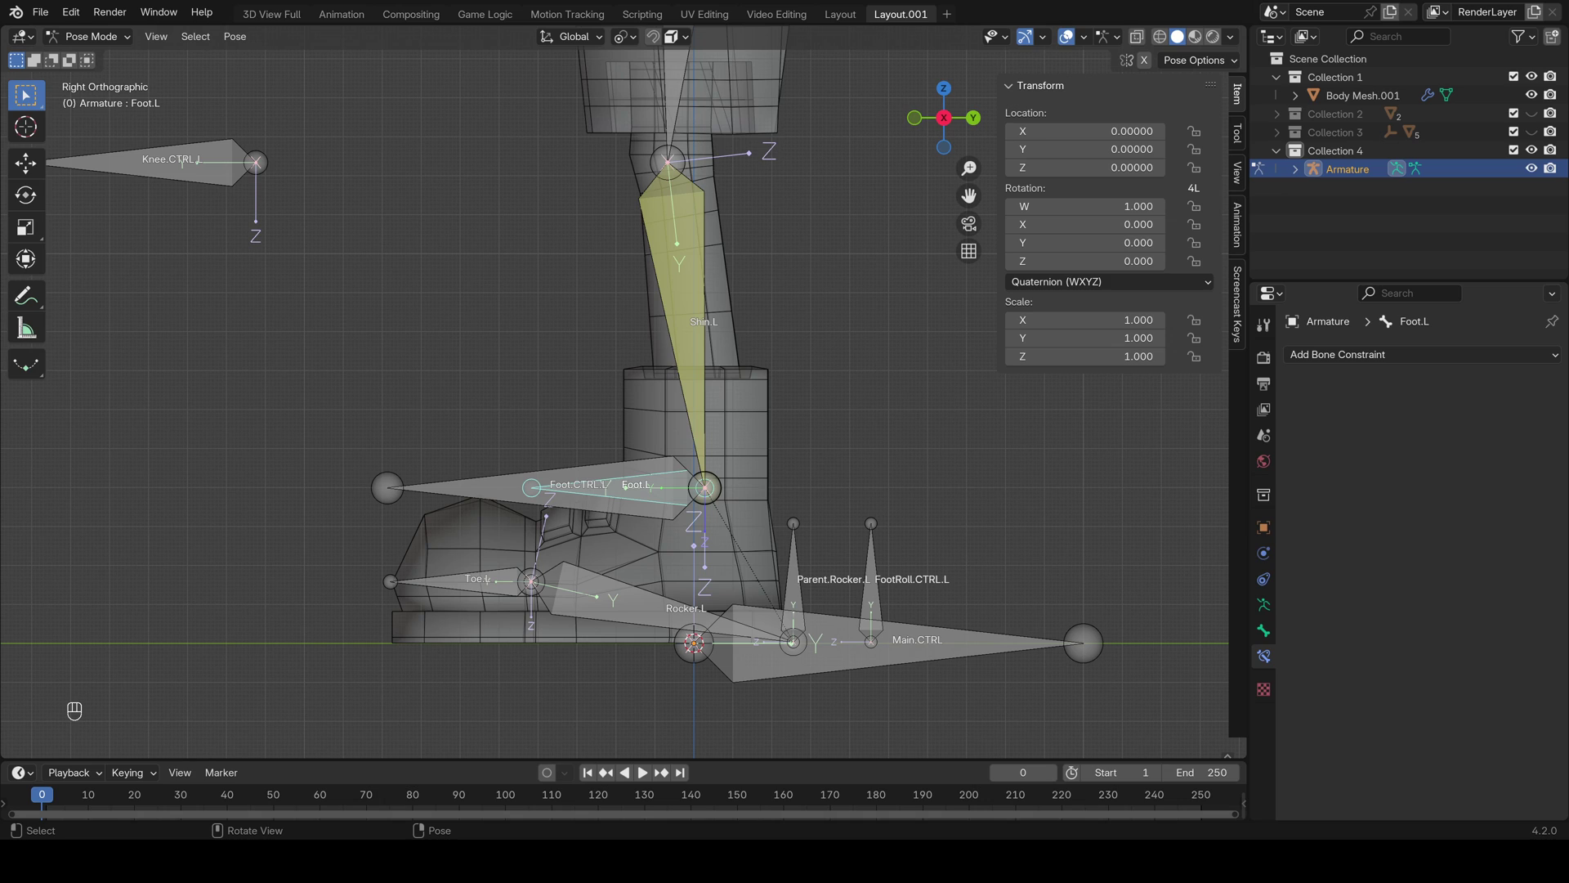
pyautogui.click(515, 488)
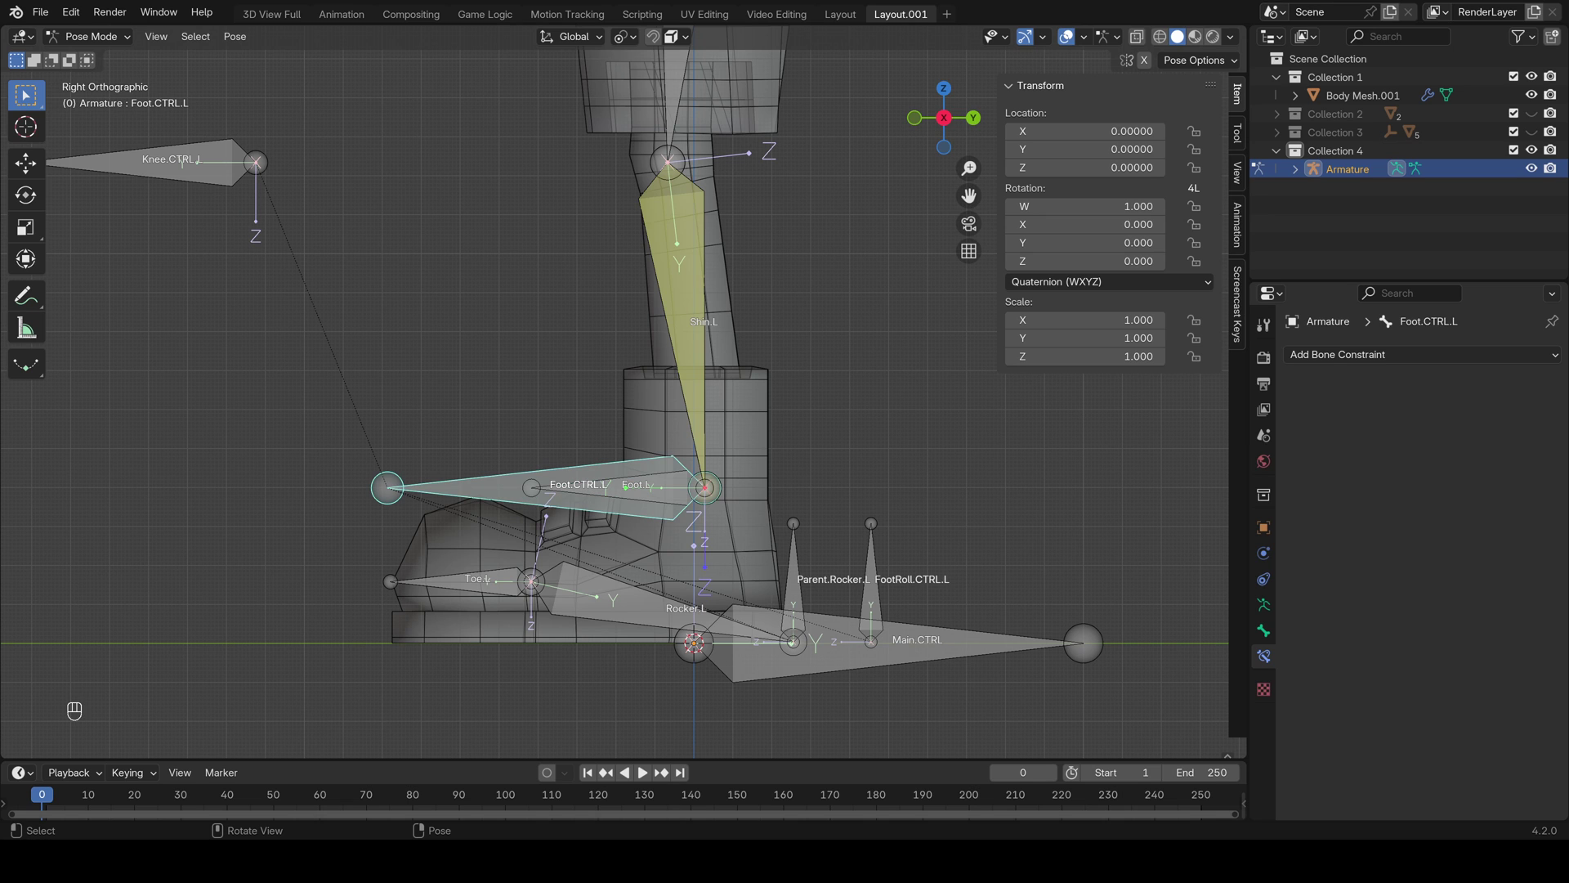
pyautogui.press('g')
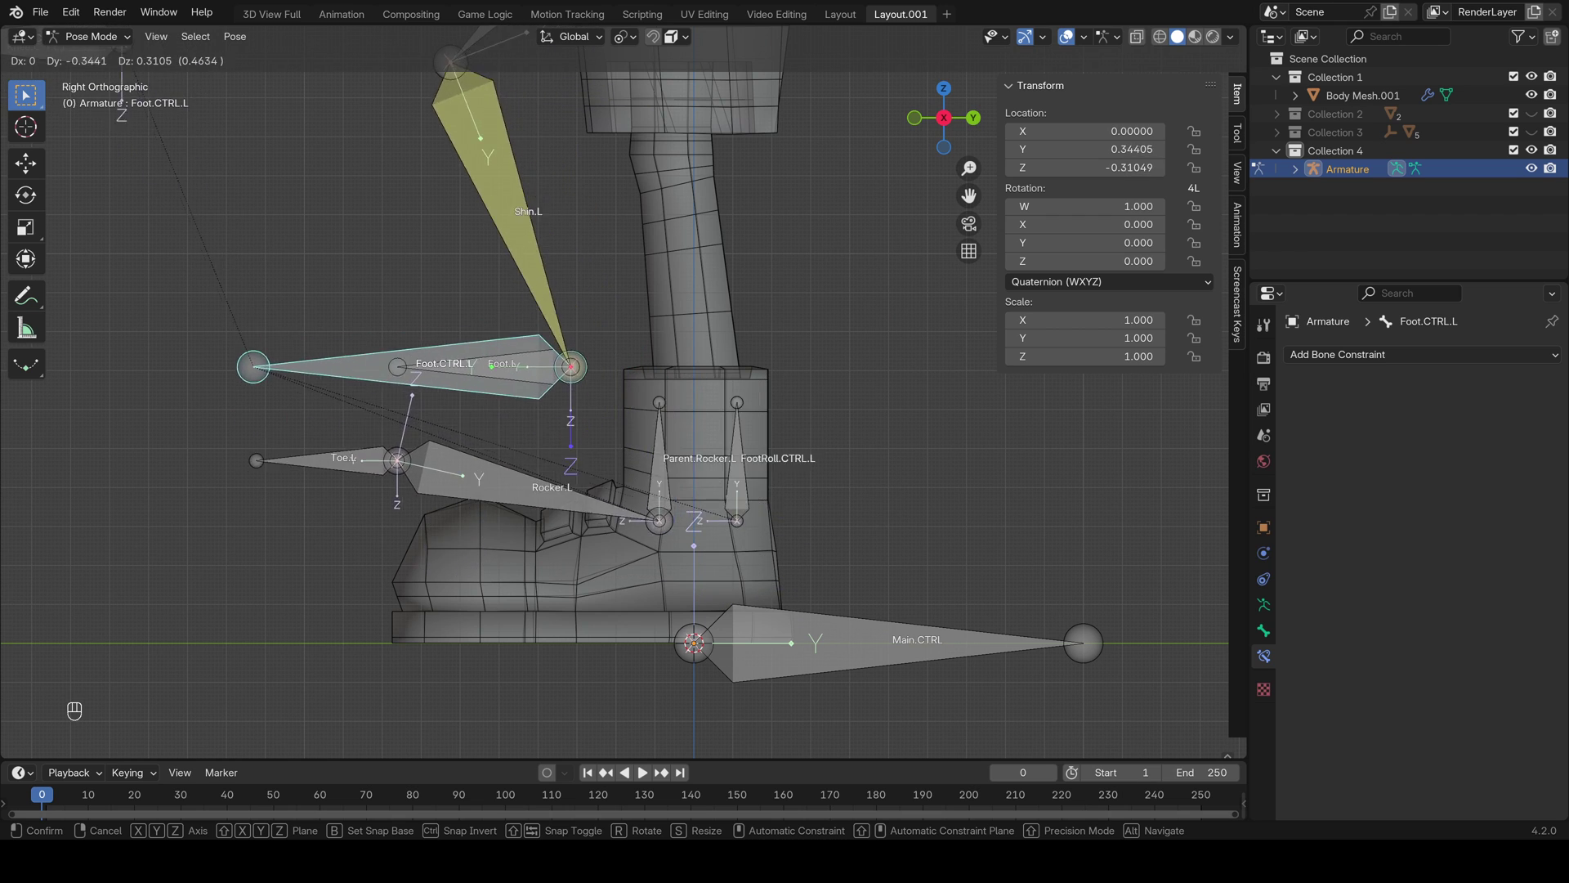
pyautogui.press('Escape')
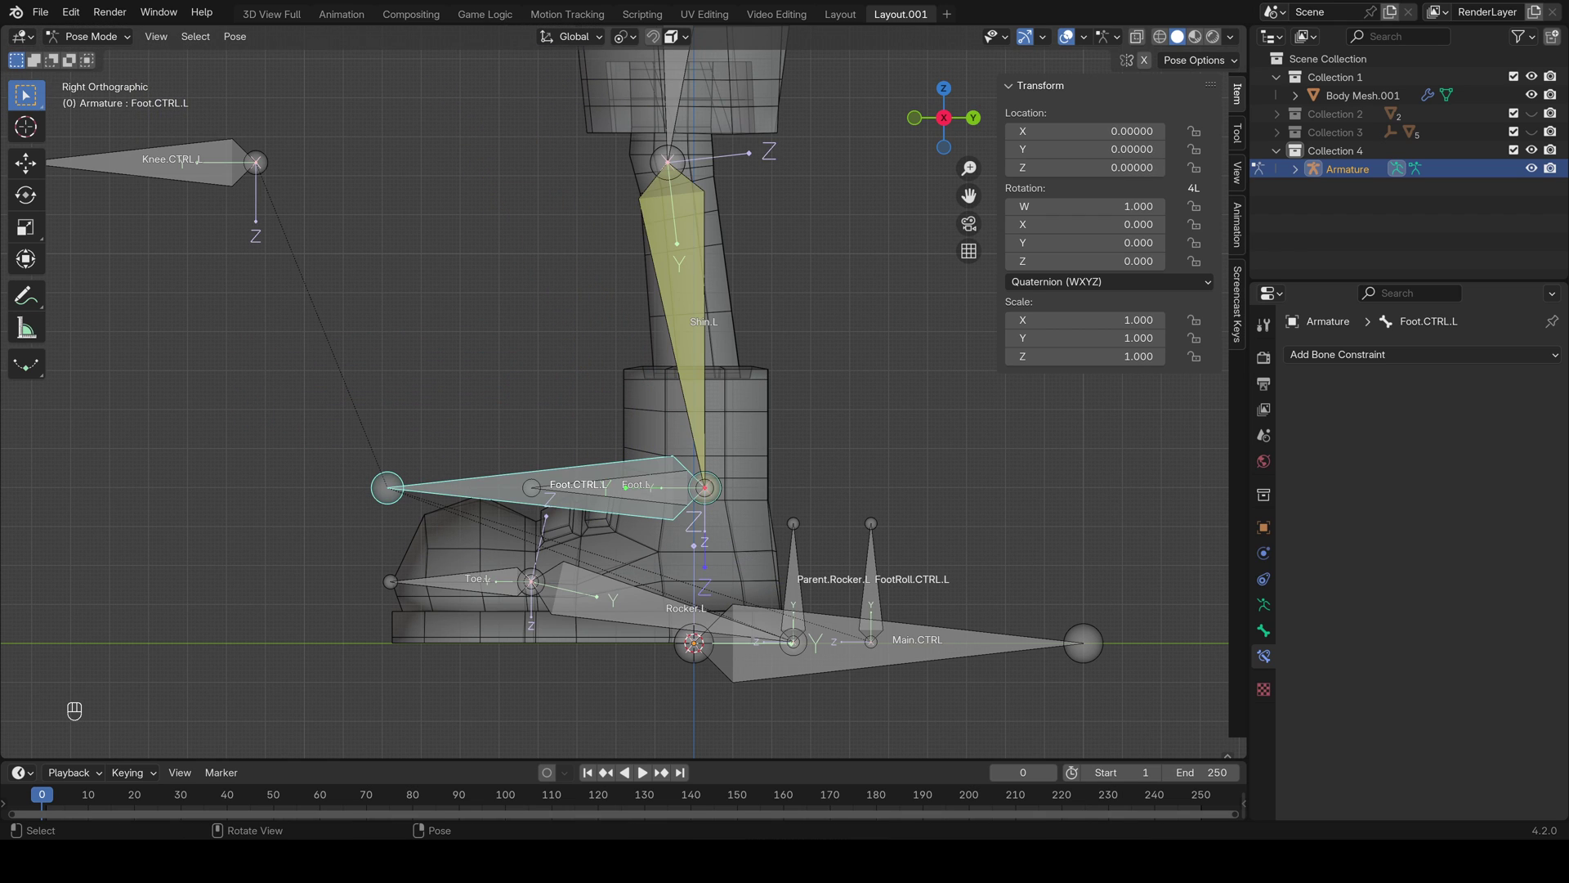
# Select the Rocker.L bone at the sole of the foot and add a Copy Rotation bone constraint
pyautogui.scroll(-2, 624, 392)
pyautogui.scroll(4, 623, 392)
pyautogui.keyDown('shift'); pyautogui.moveTo(624, 392); pyautogui.dragTo(624, 308, button='middle'); pyautogui.keyUp('shift')
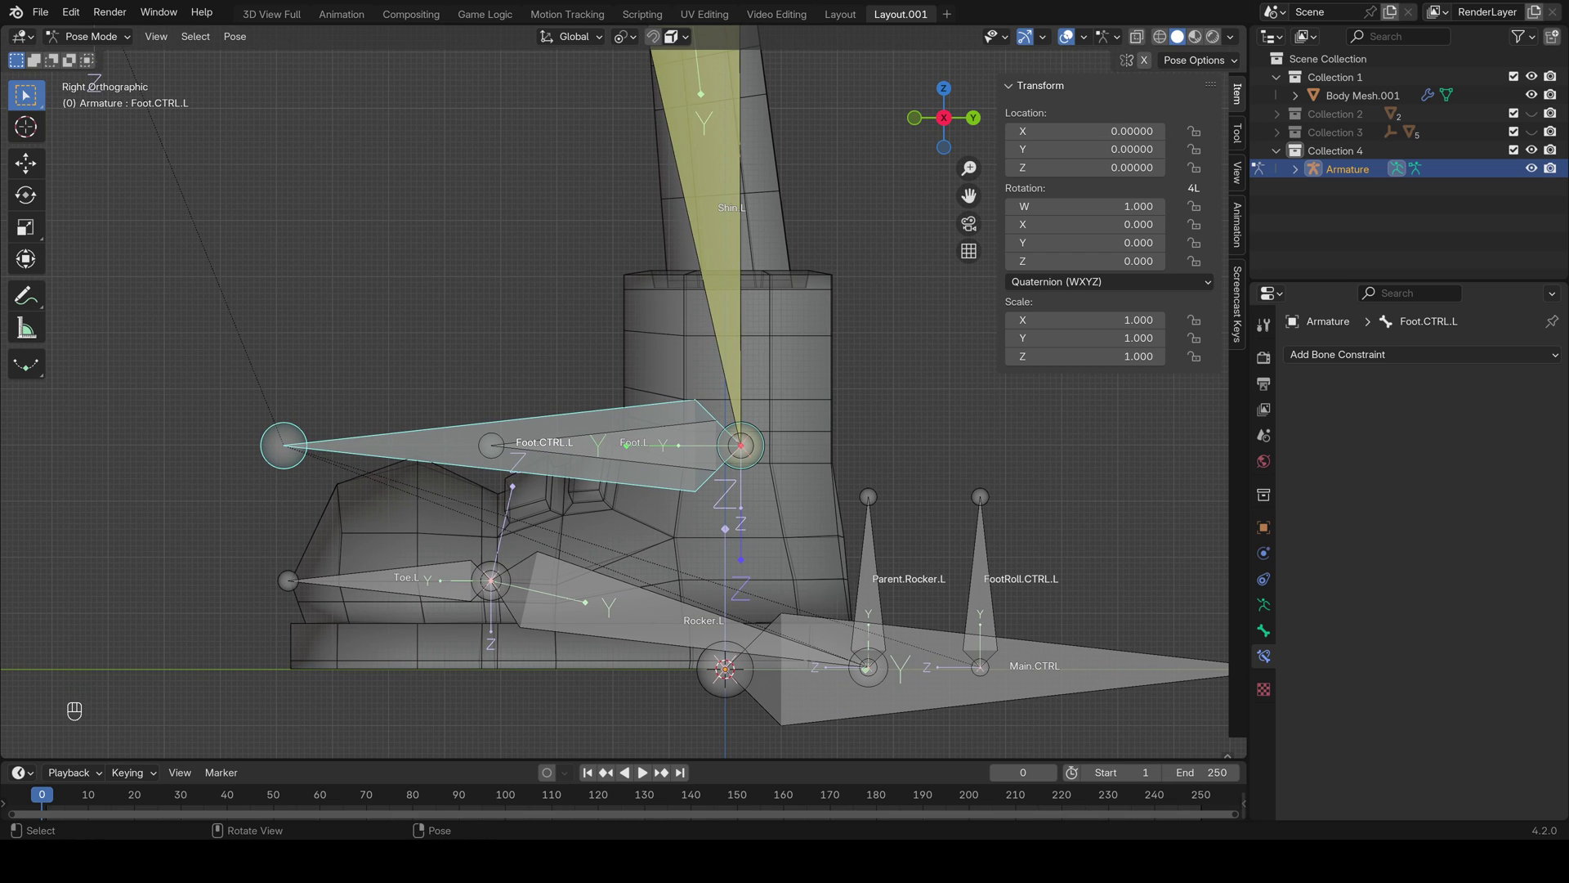
pyautogui.click(621, 610)
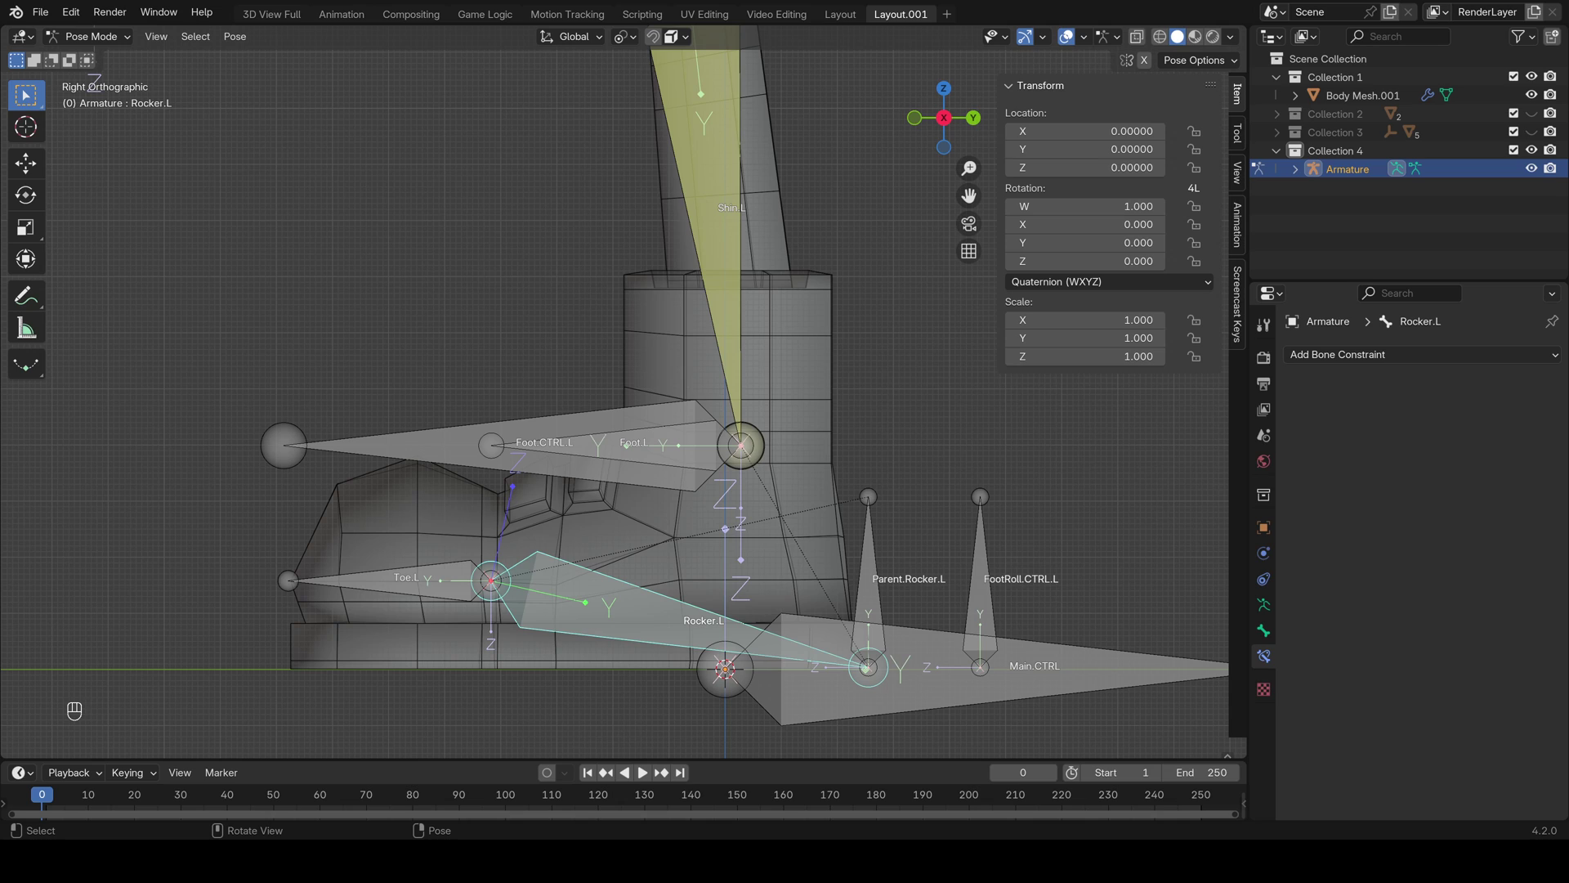
pyautogui.click(1341, 354)
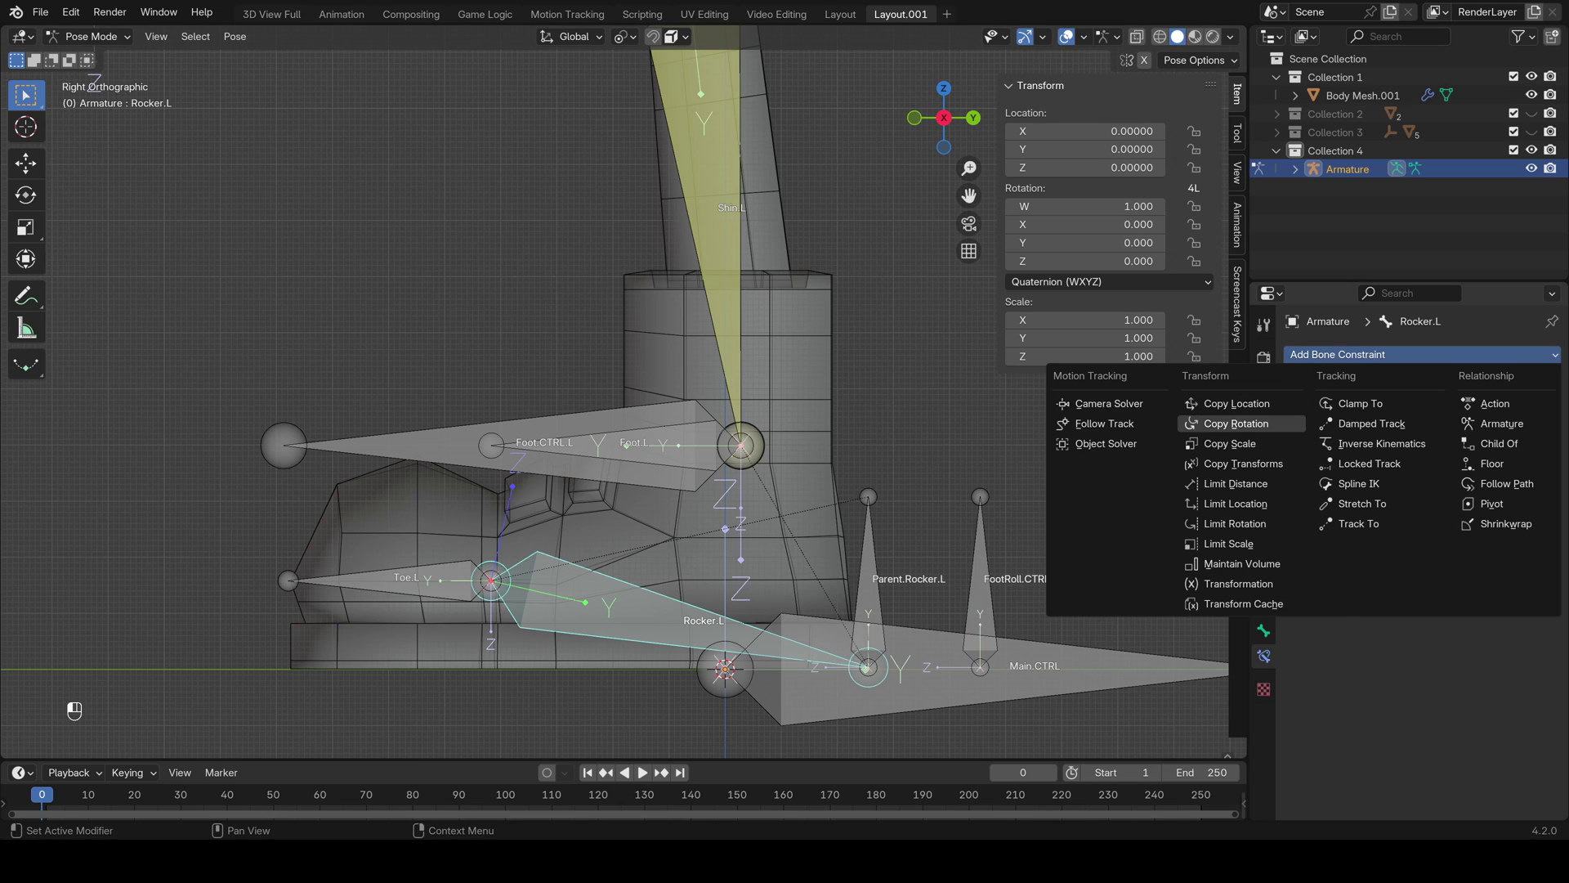
pyautogui.click(1236, 423)
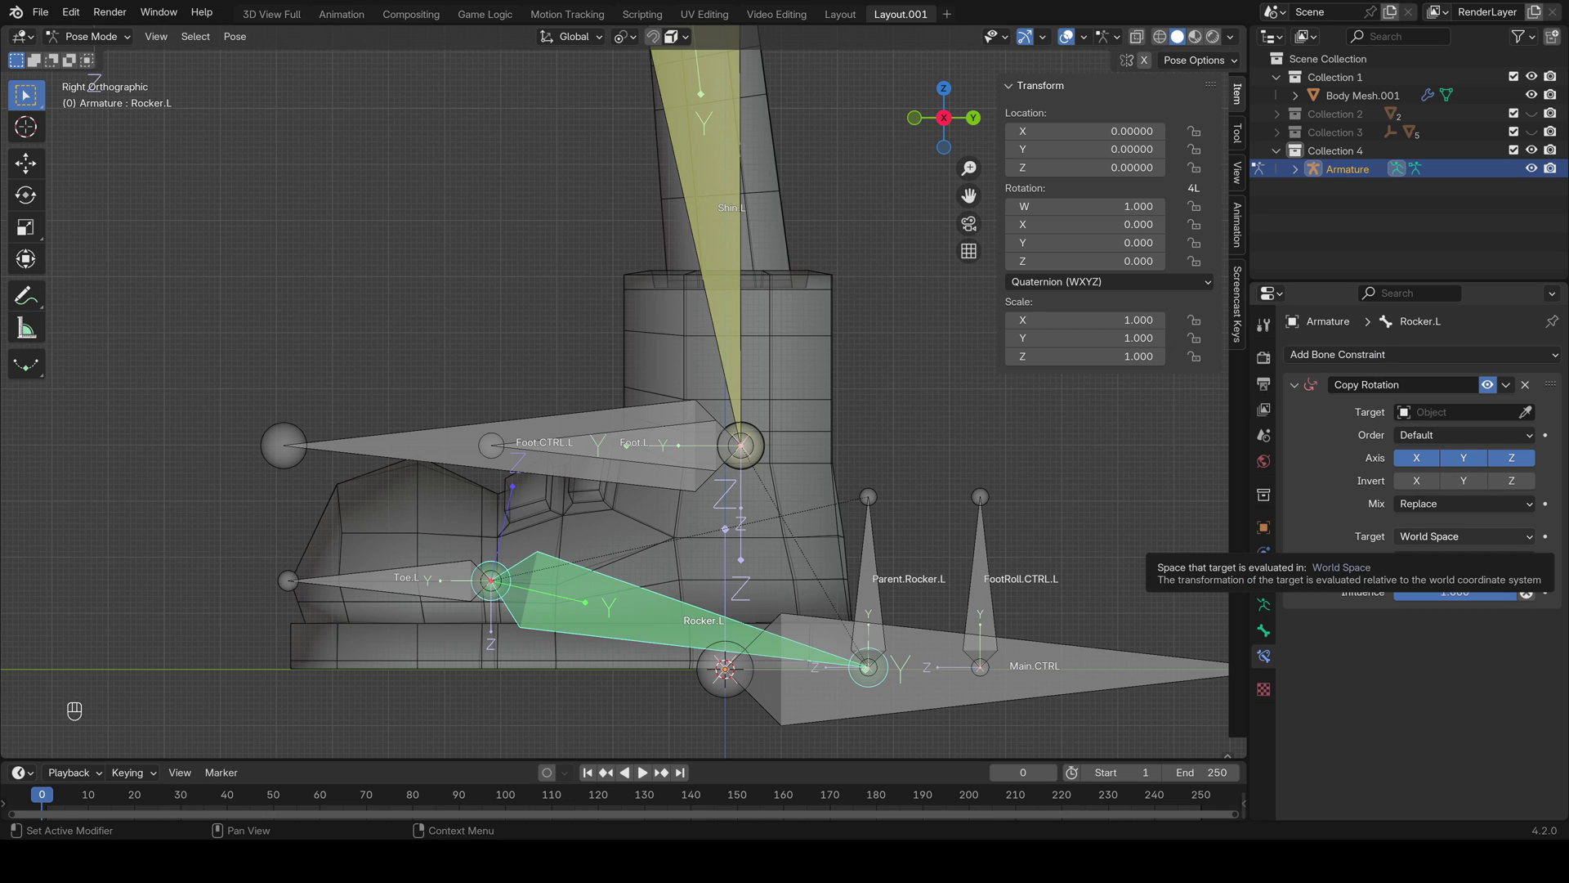
# Set both the target and owner spaces of Rocker.L's Copy Rotation constraint to Local Space
pyautogui.click(1463, 536)
pyautogui.click(1430, 598)
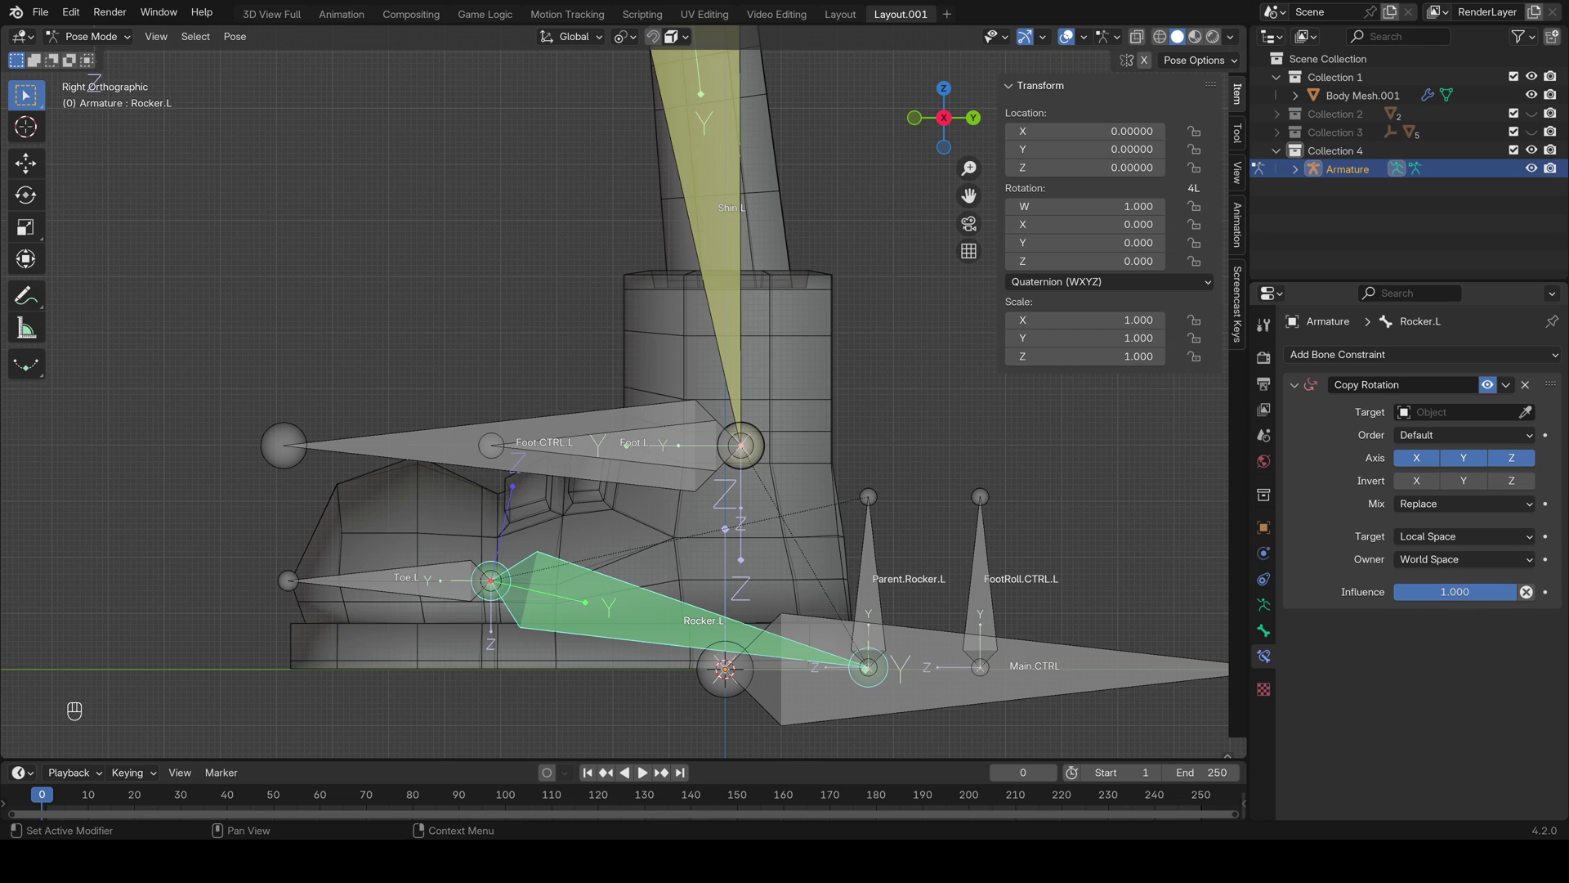
pyautogui.click(1463, 559)
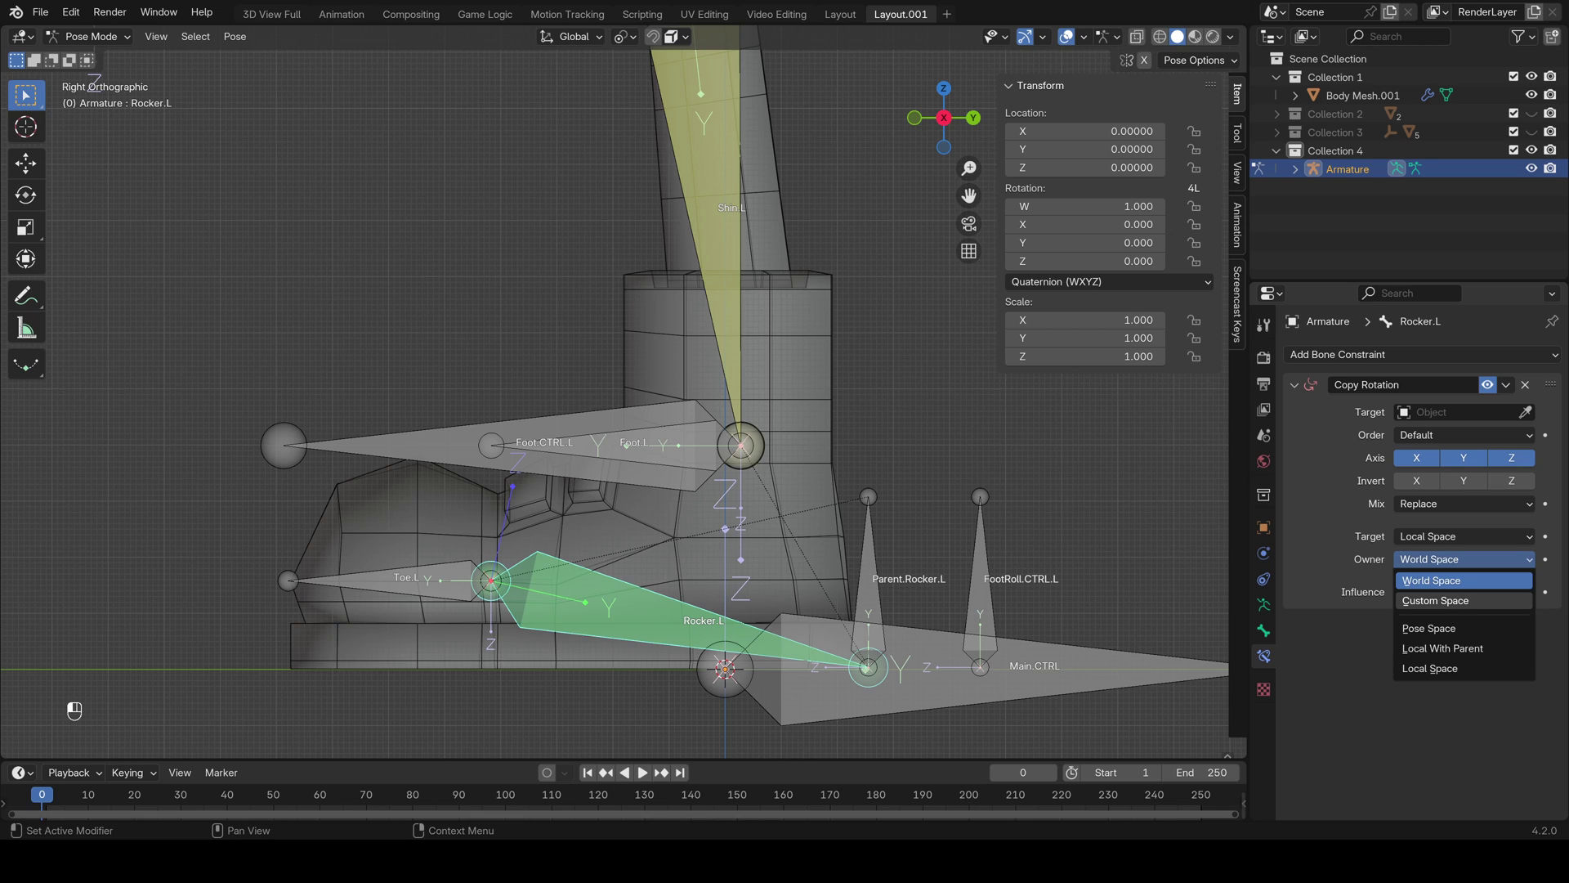
pyautogui.click(1430, 668)
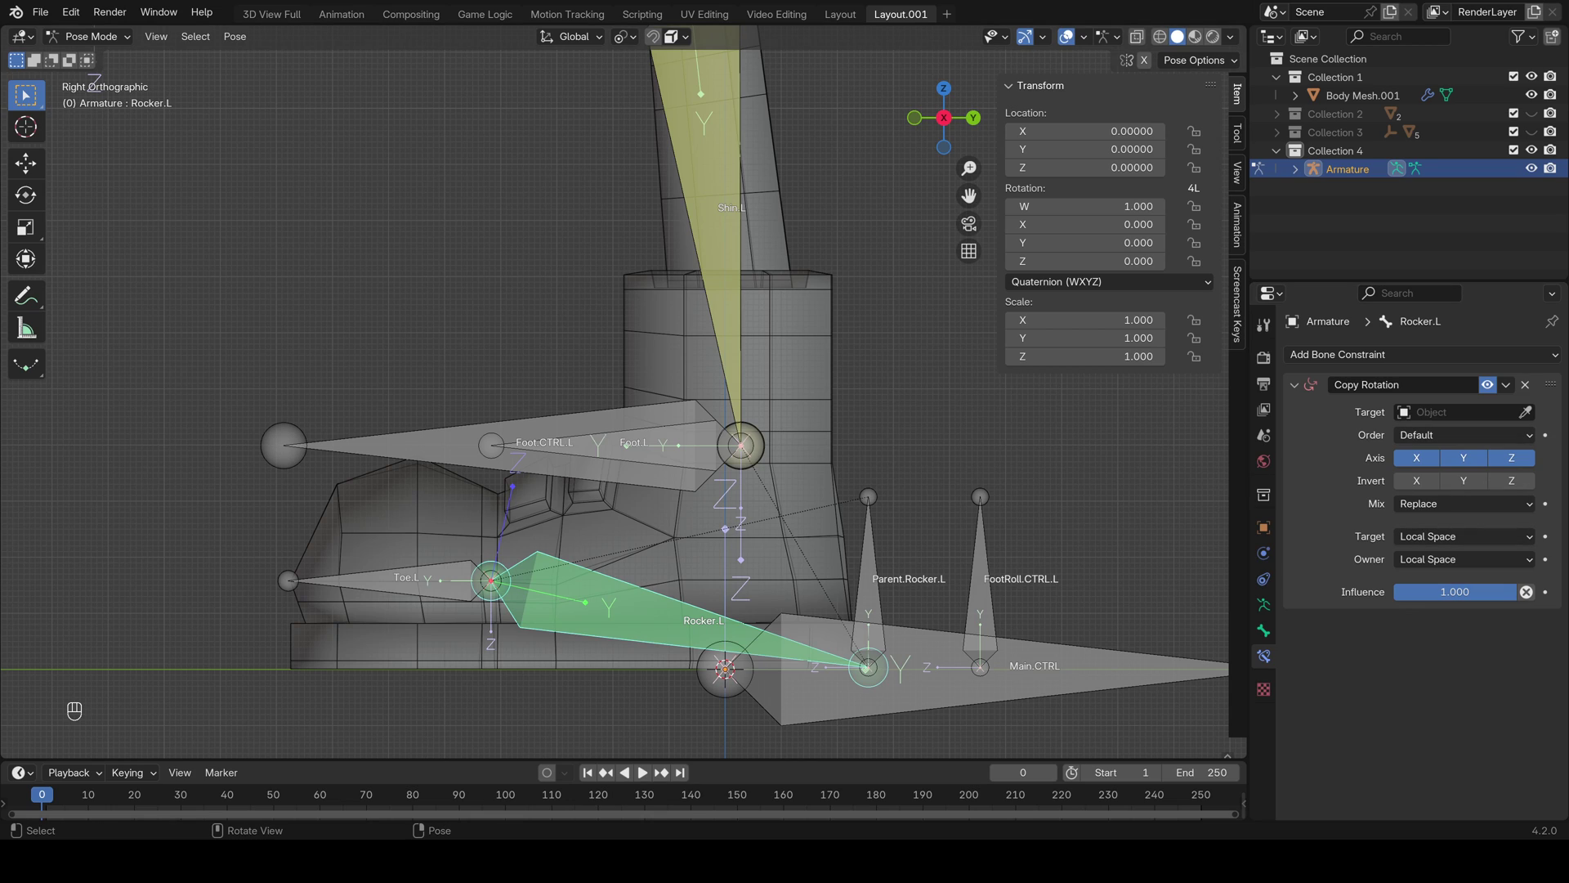
# Set the Copy Rotation constraint's target to Armature and its target bone to FootRoll.CTRL.L
pyautogui.click(1459, 411)
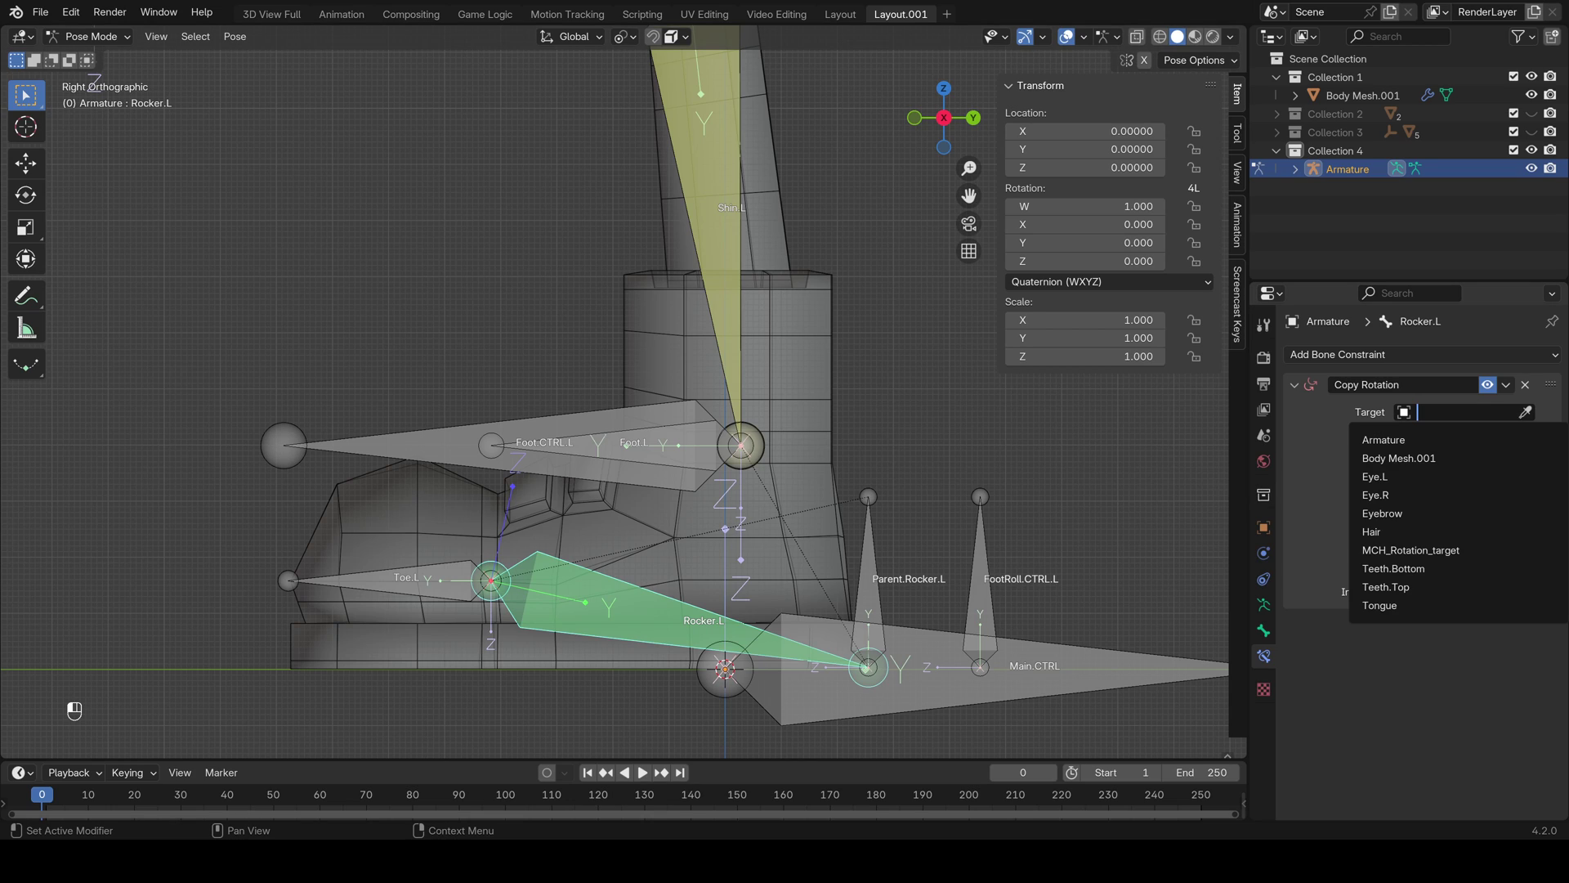
pyautogui.click(1459, 439)
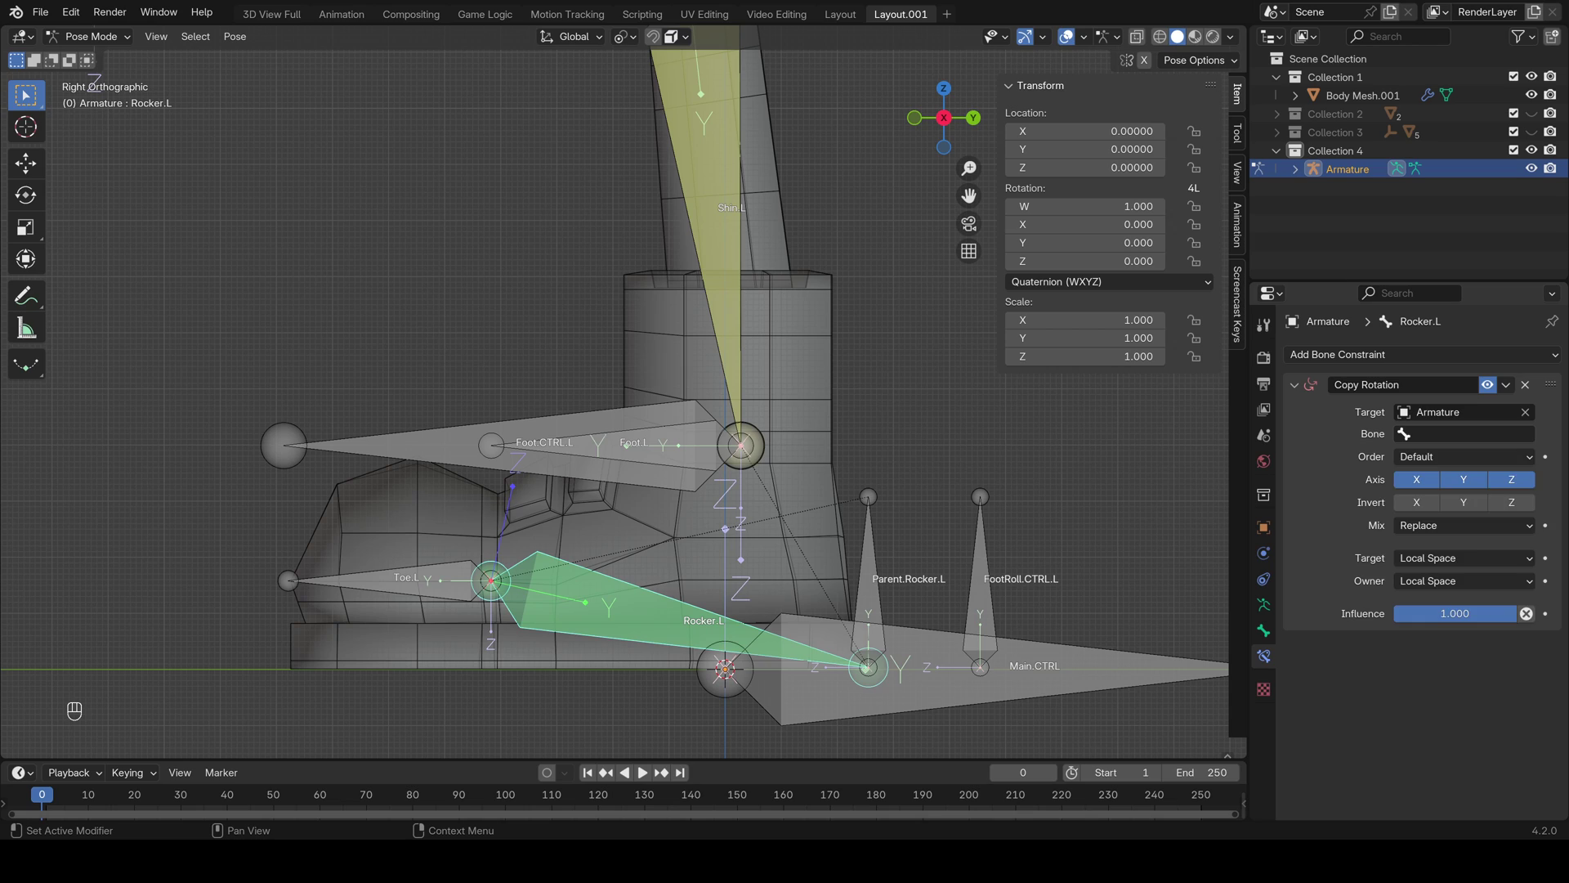
pyautogui.click(1463, 434)
pyautogui.write('f')
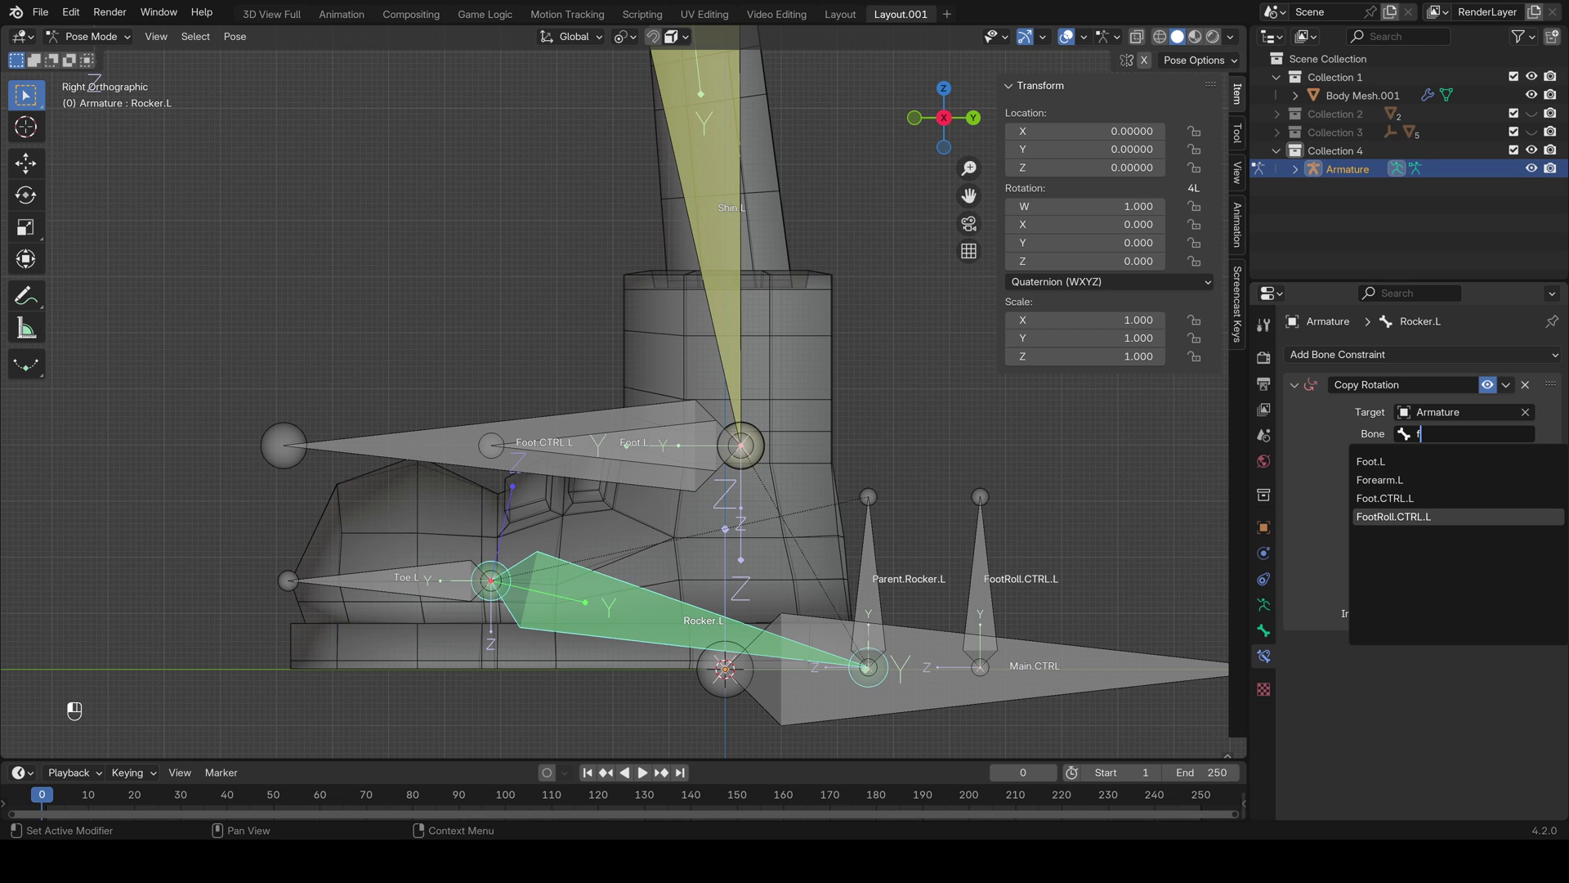
pyautogui.press('Return')
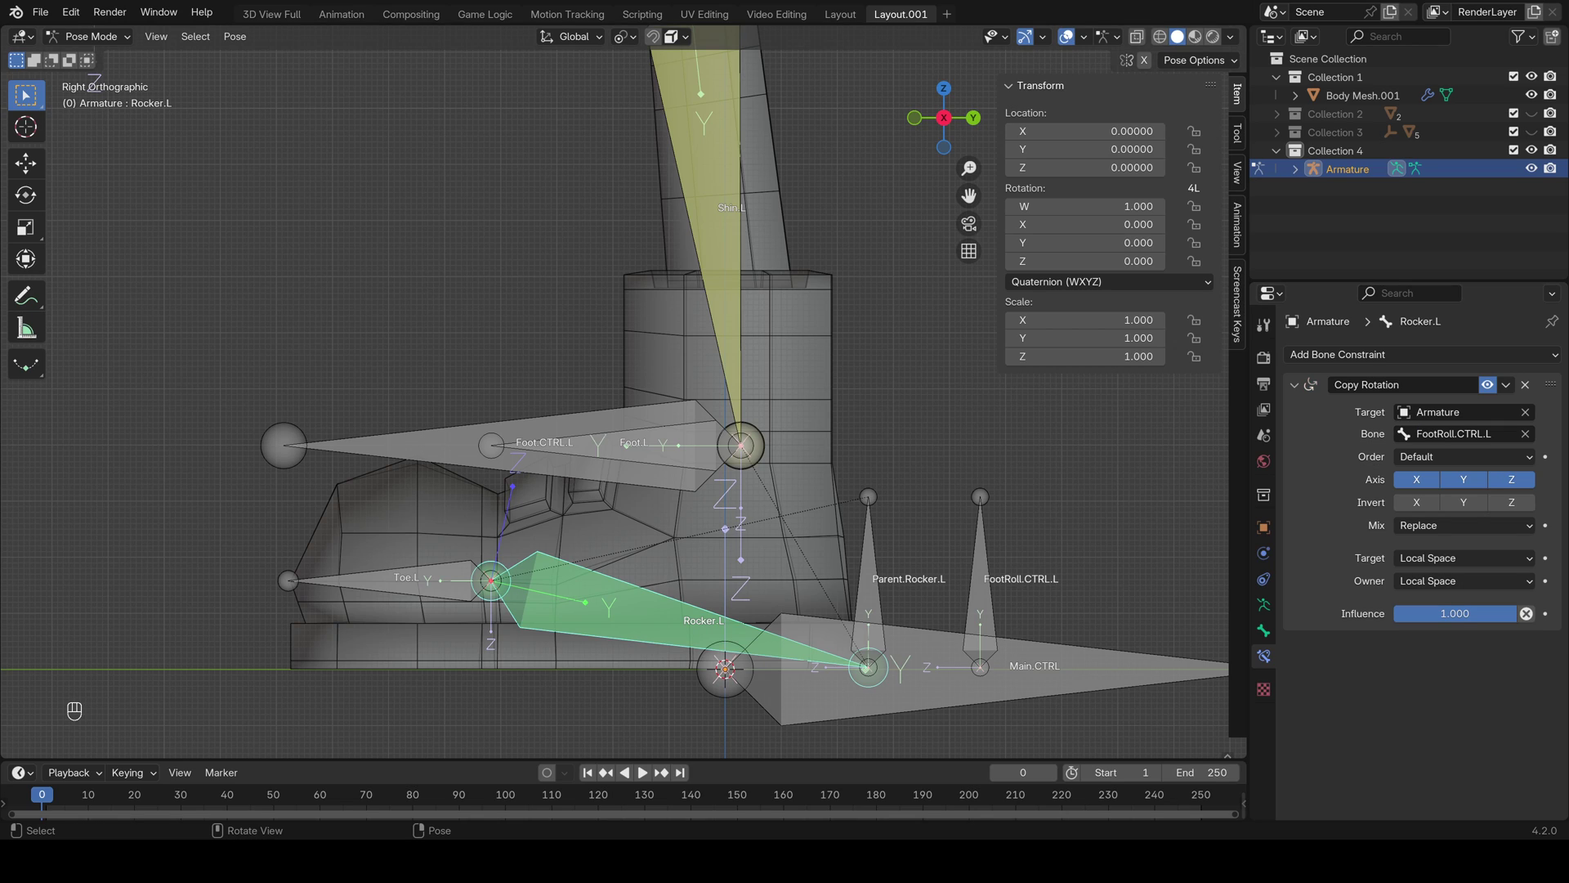
# Test-rotate FootRoll.CTRL.L to check that Rocker.L copies its rotation, cancelling the rotation
pyautogui.click(980, 588)
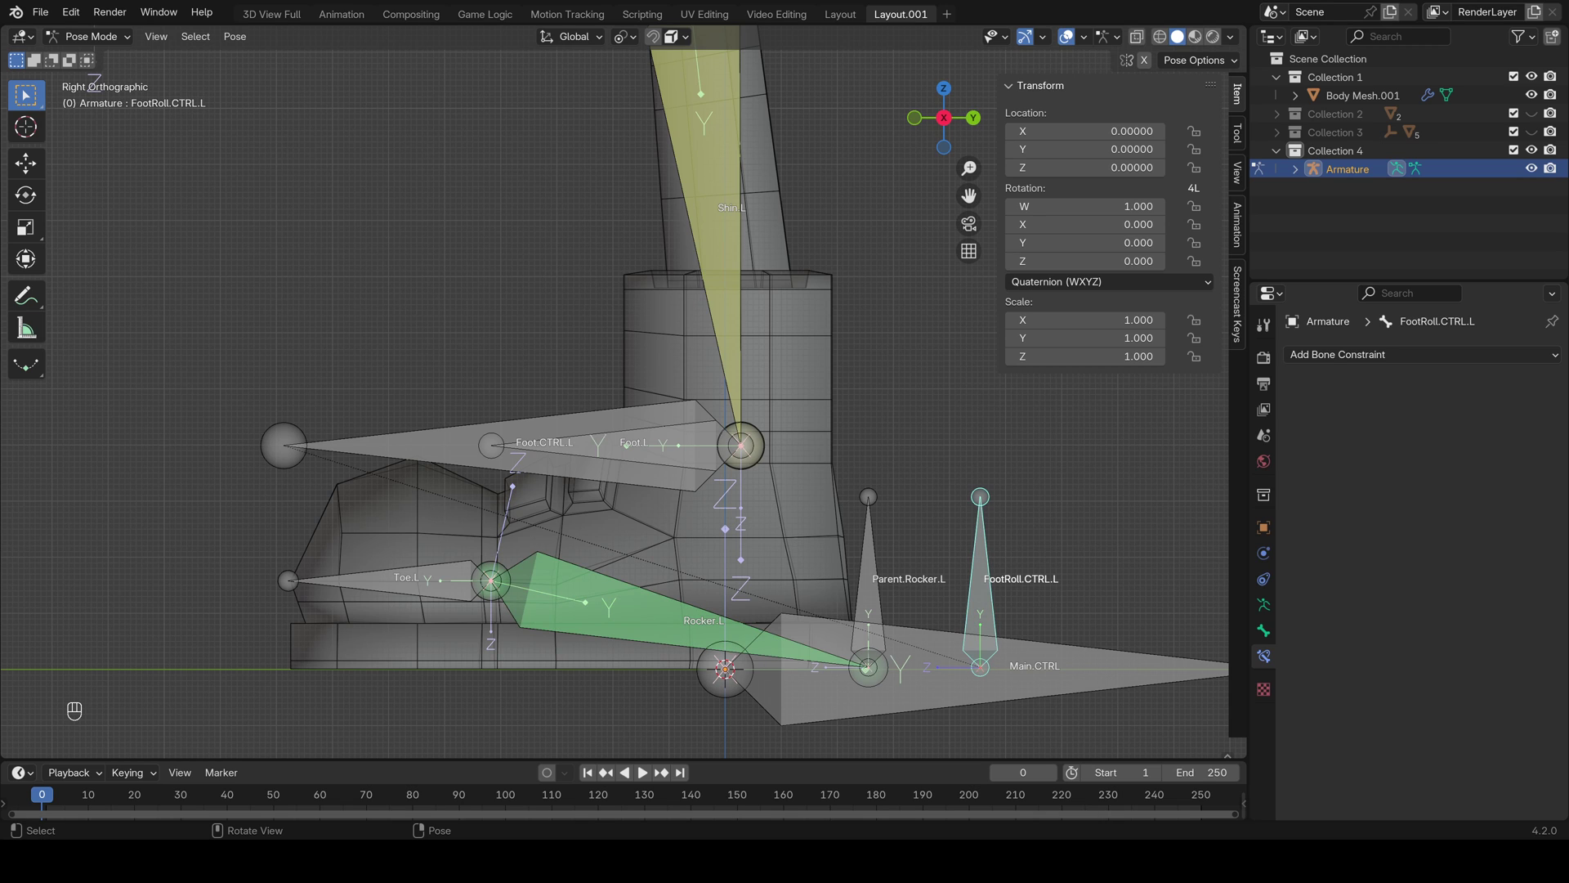
pyautogui.press('r')
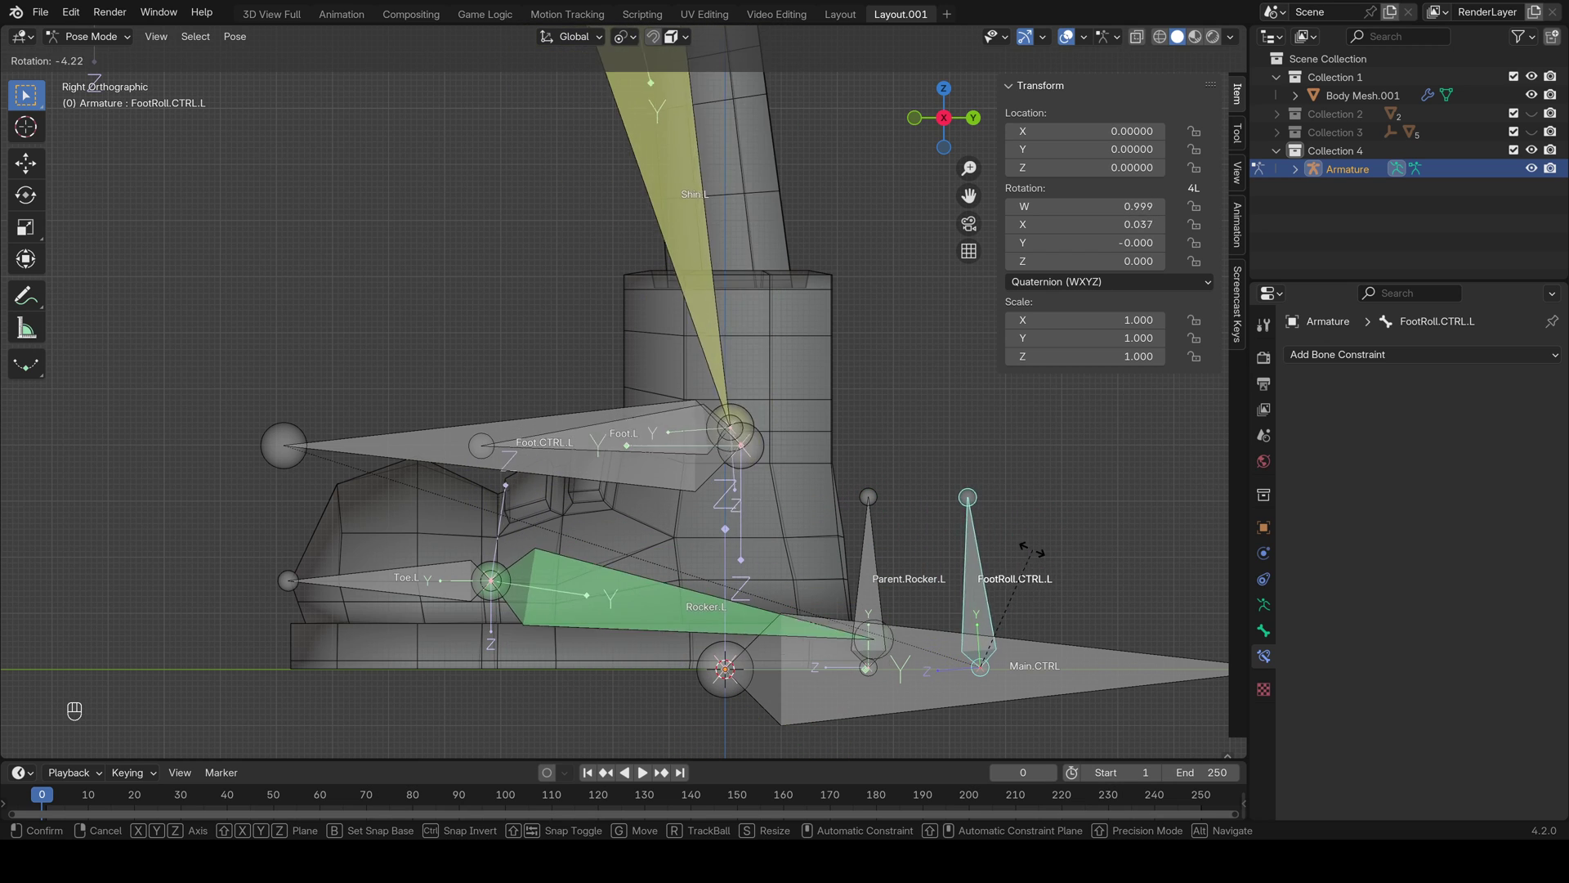
pyautogui.press('Escape')
# Add a Limit Rotation constraint to the Rocker.L bone and set its owner space to Local Space
pyautogui.click(645, 613)
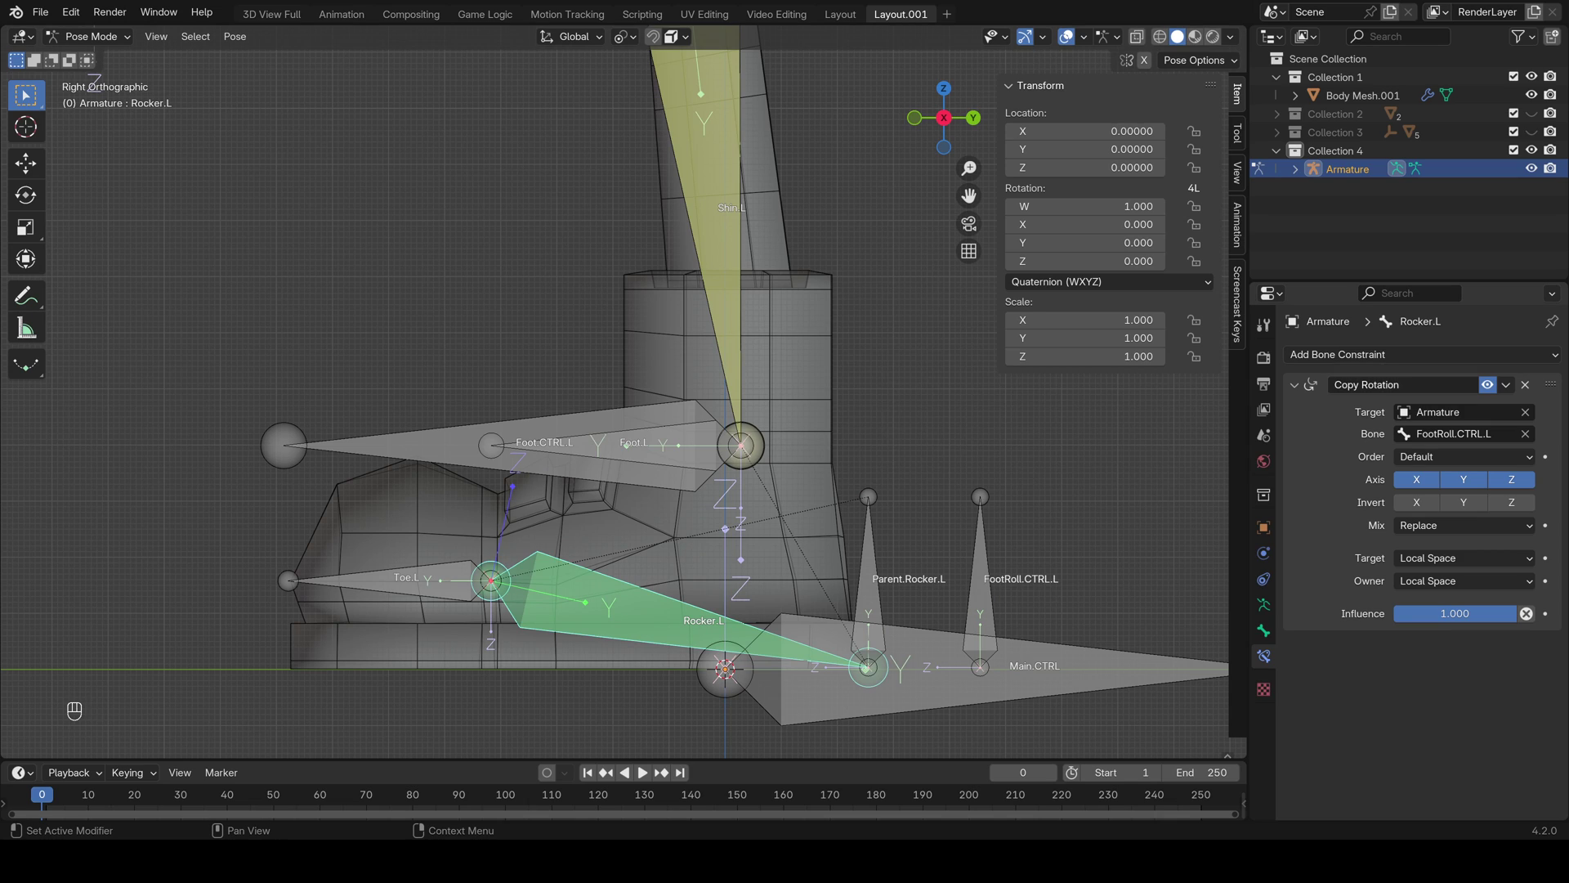
pyautogui.click(1389, 354)
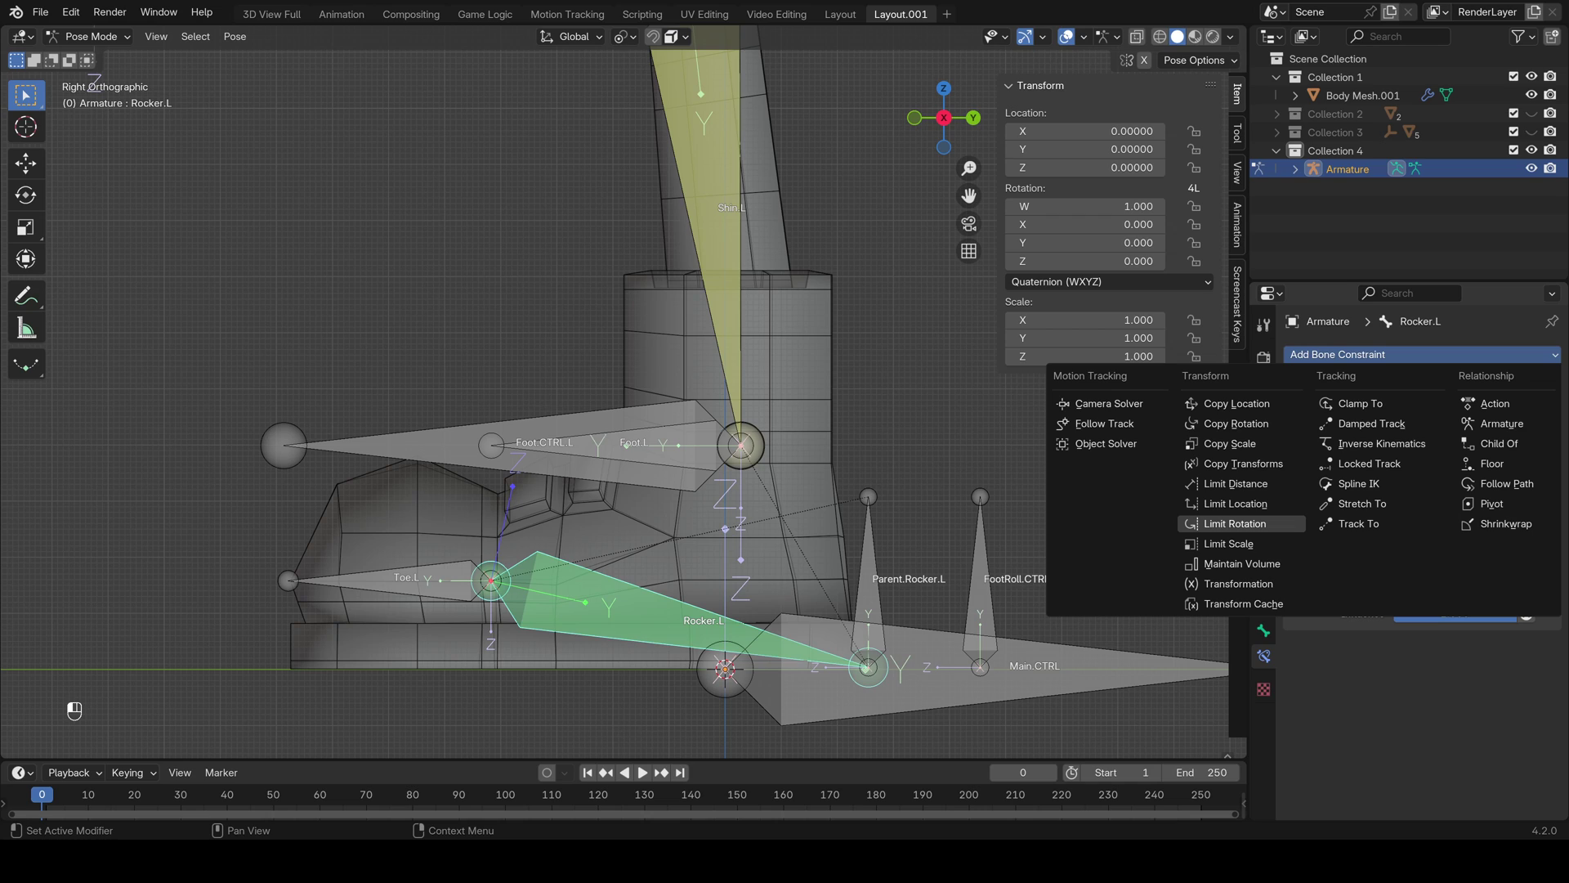
pyautogui.click(1234, 523)
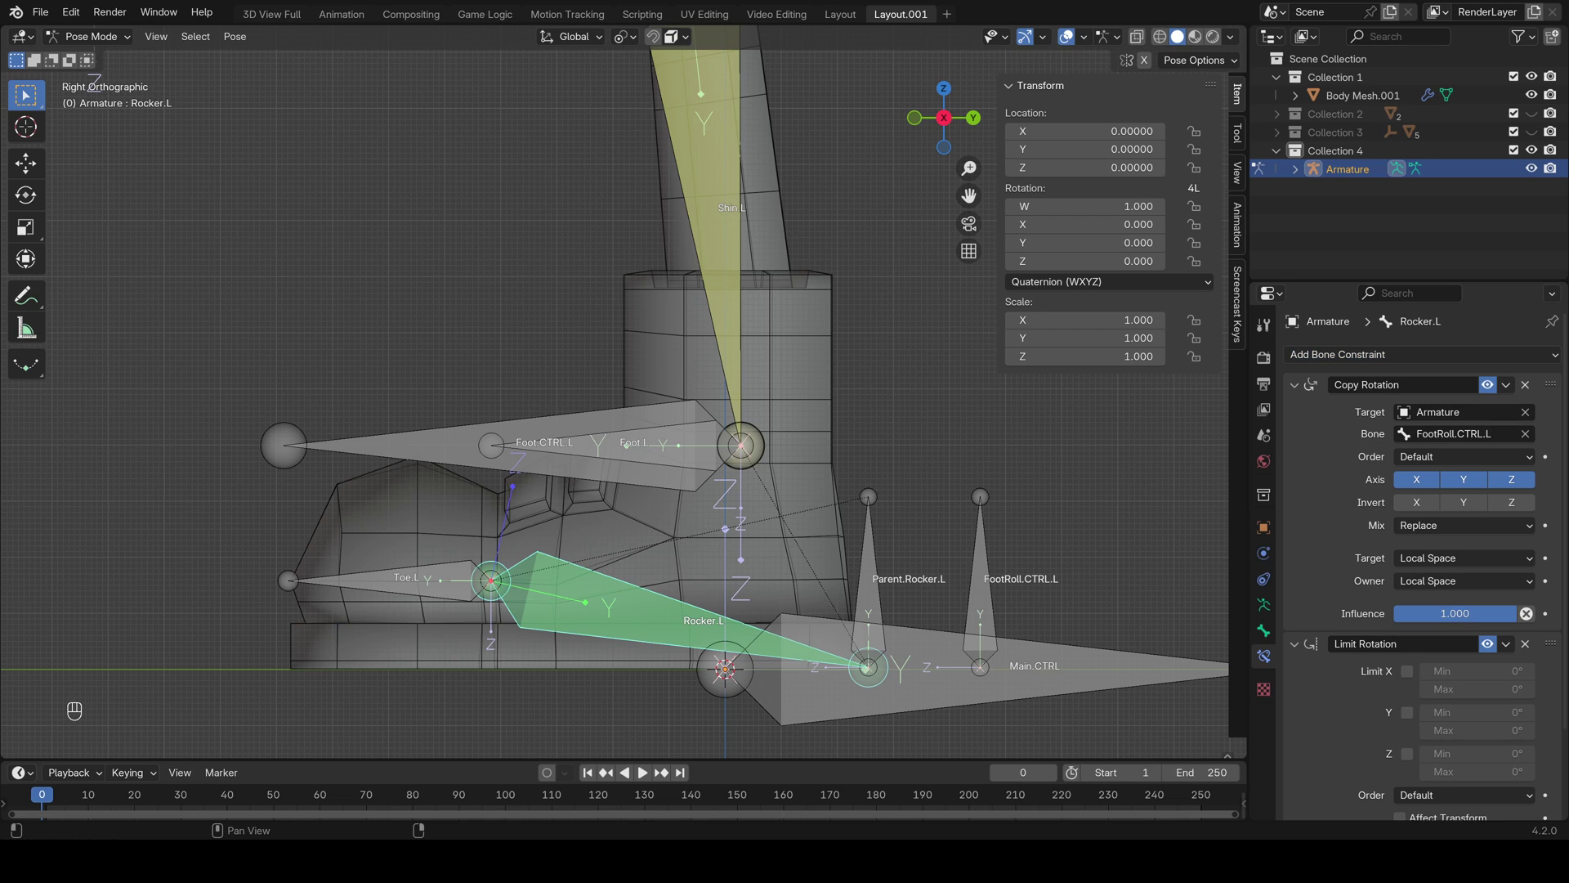
pyautogui.scroll(-3, 1418, 532)
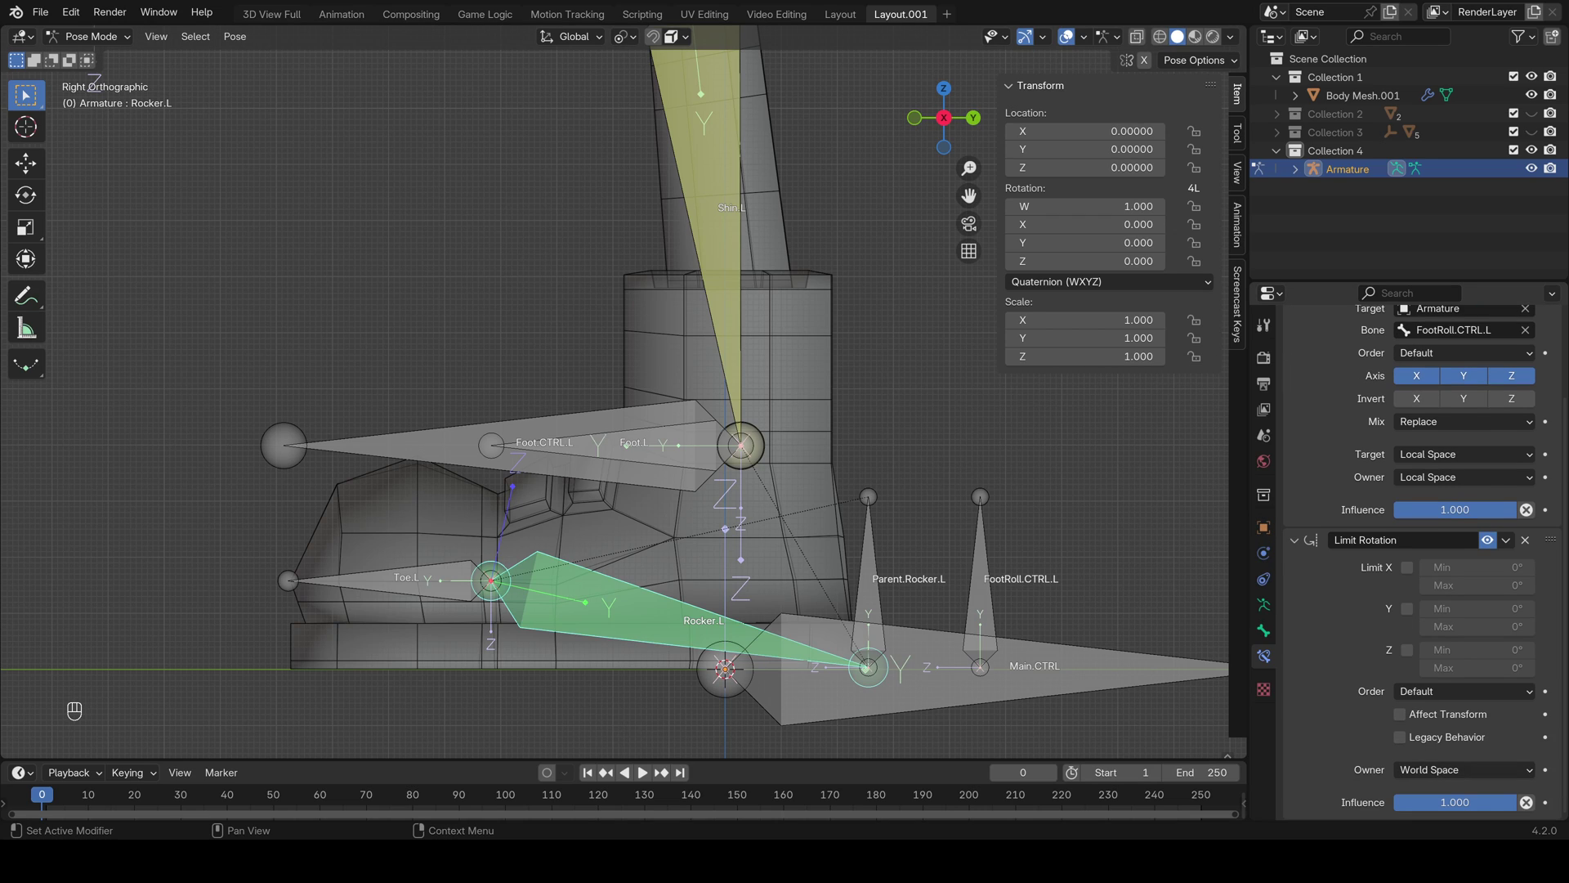
pyautogui.click(1463, 769)
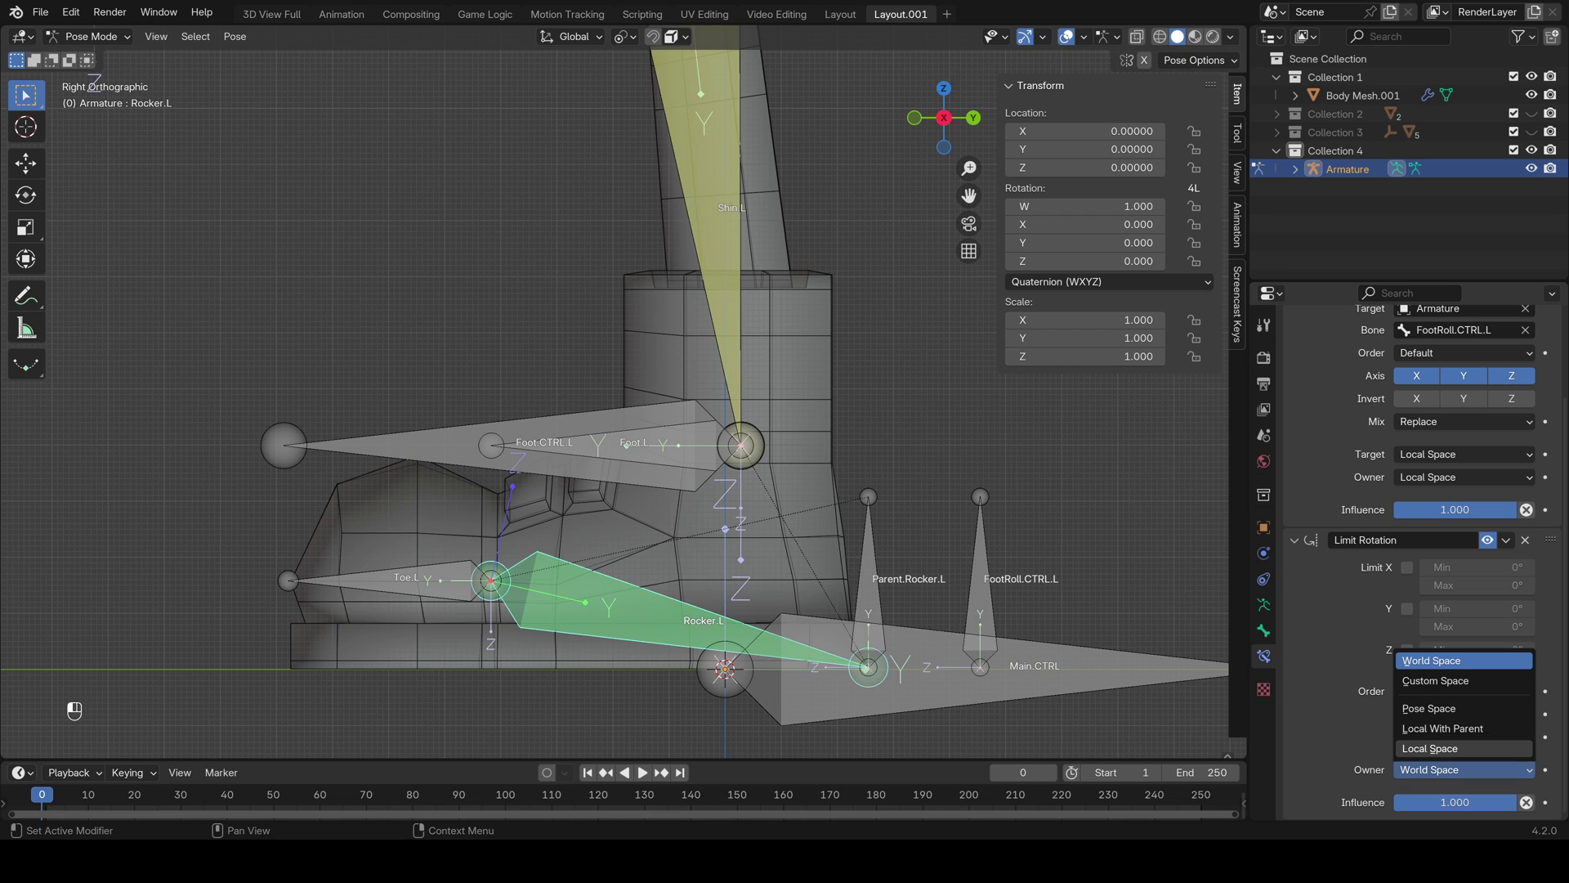
pyautogui.click(1431, 748)
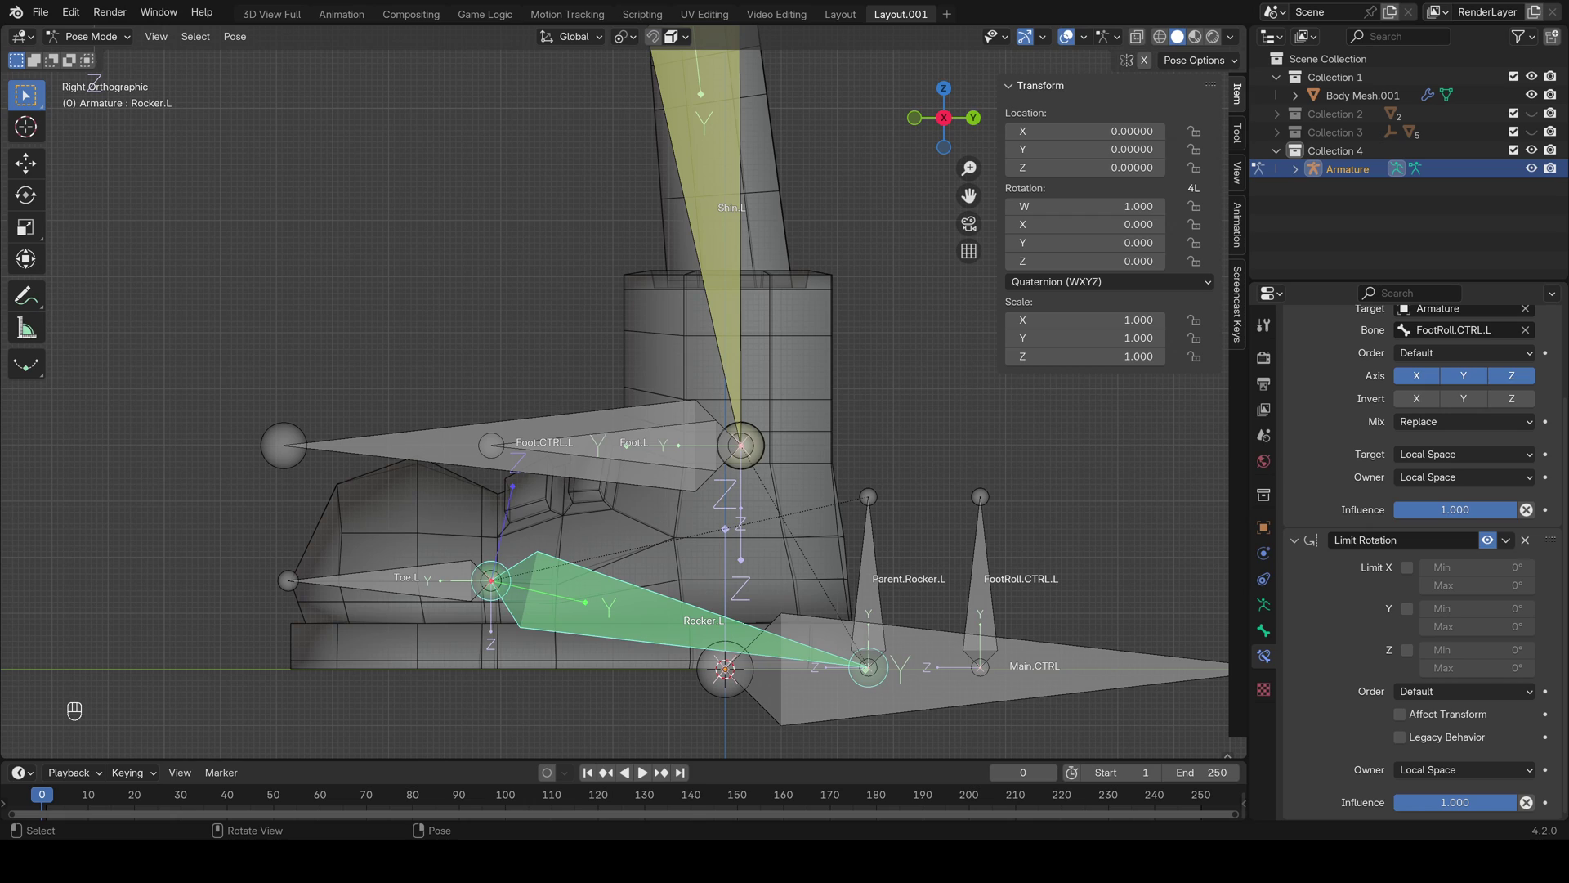
# Enable Limit X on Rocker.L's Limit Rotation constraint and set its maximum to 170°
pyautogui.click(1406, 567)
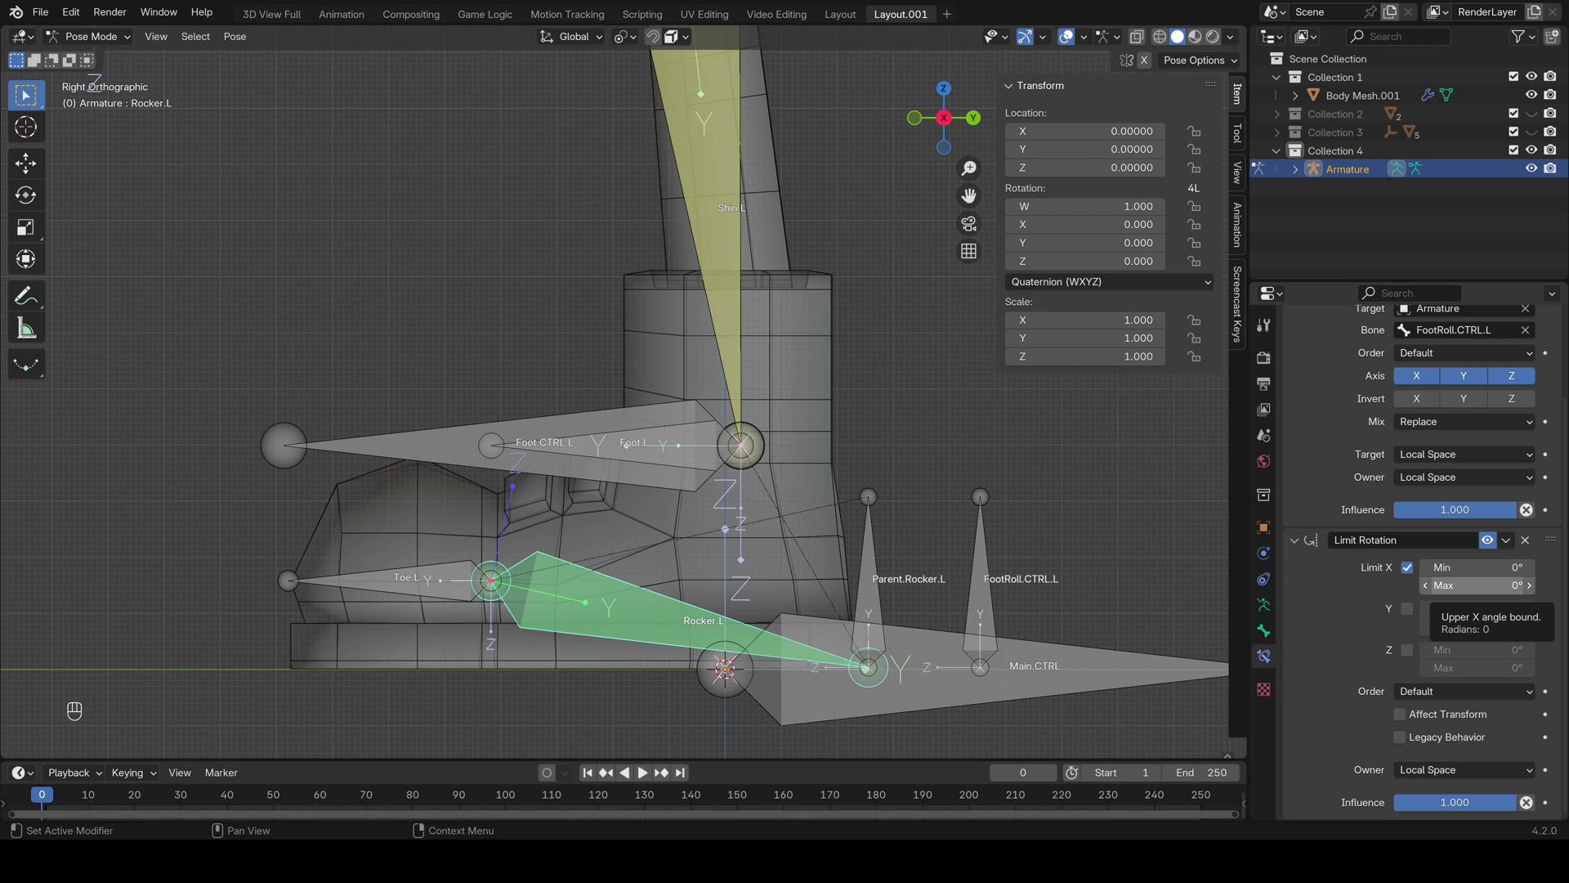
pyautogui.click(1471, 585)
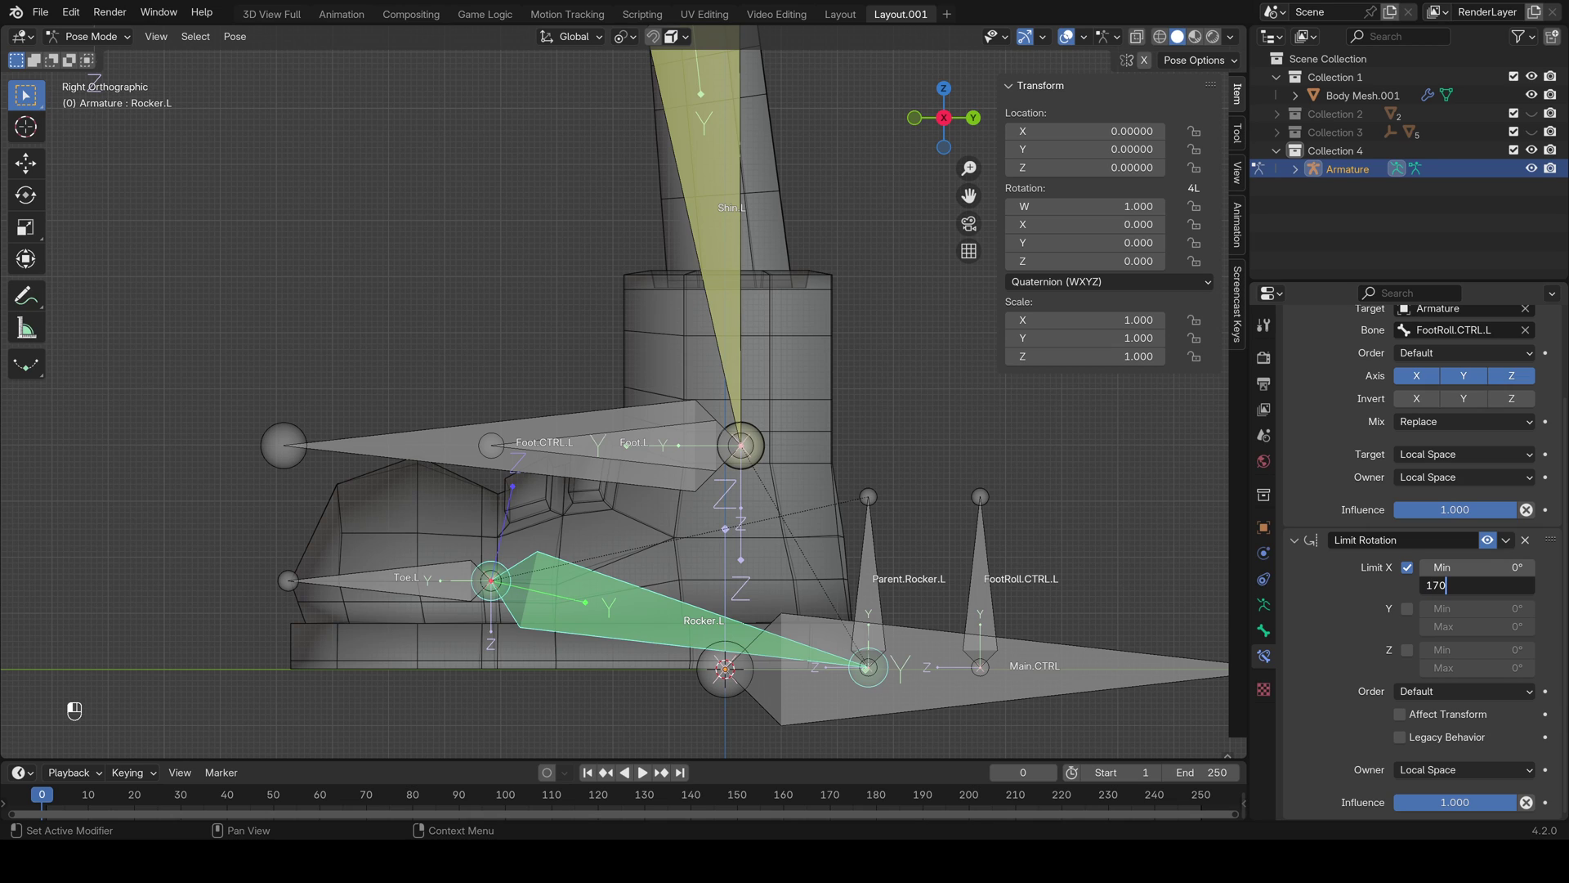
pyautogui.press('Return')
# Test-rotate FootRoll.CTRL.L to check the X limit on Rocker.L, cancelling the rotation
pyautogui.click(980, 605)
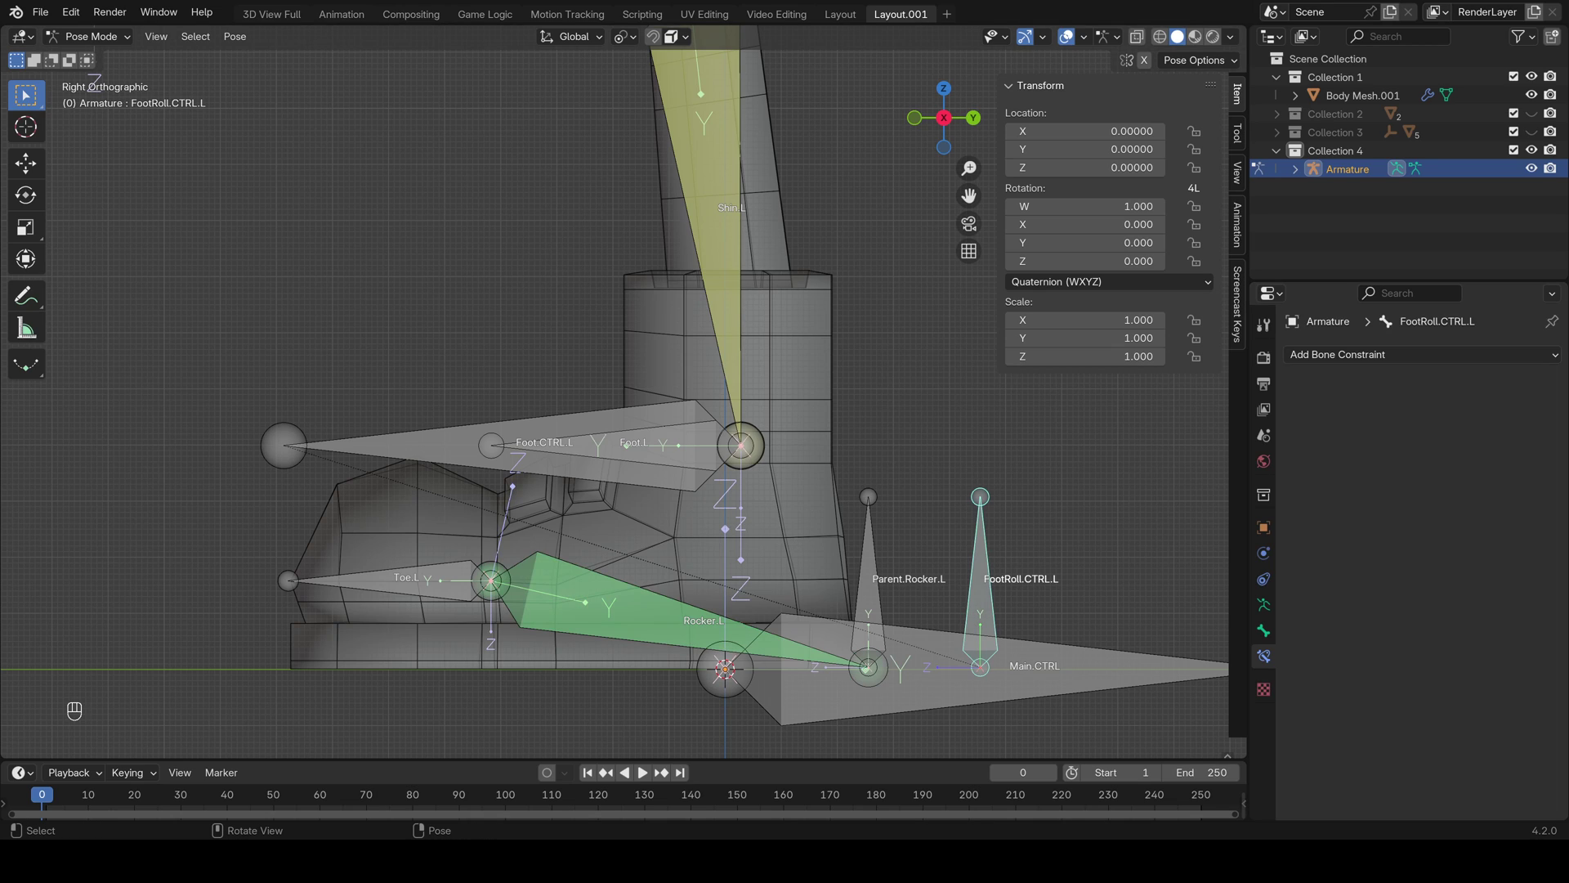
pyautogui.press('r')
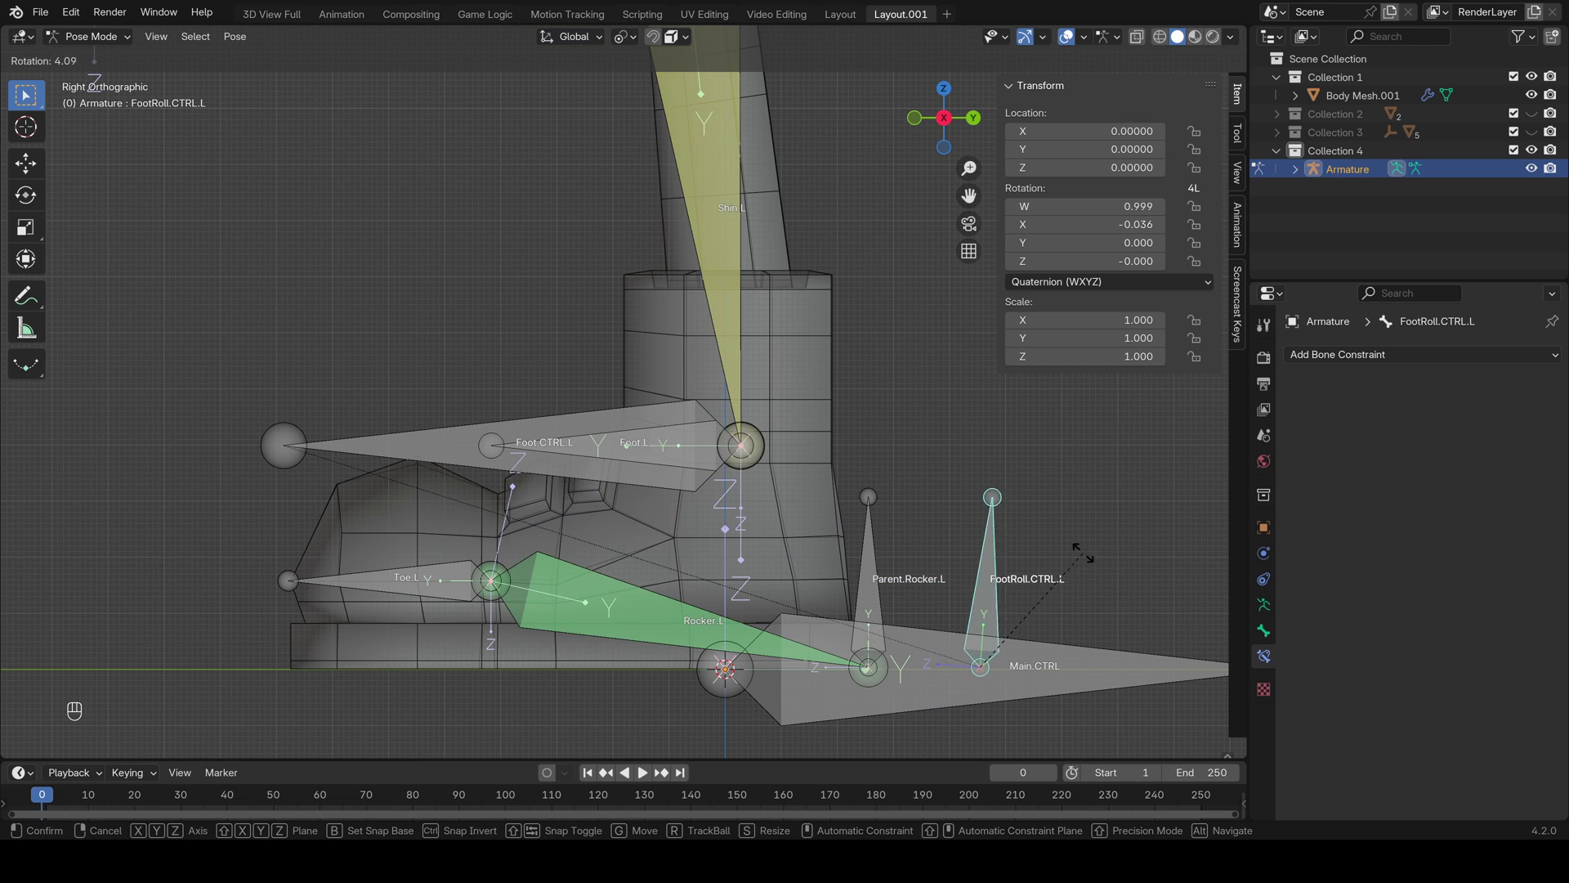
pyautogui.press('Escape')
# Add a Copy Rotation constraint to the Parent.Rocker.L bone with target and owner both in Local Space
pyautogui.click(868, 586)
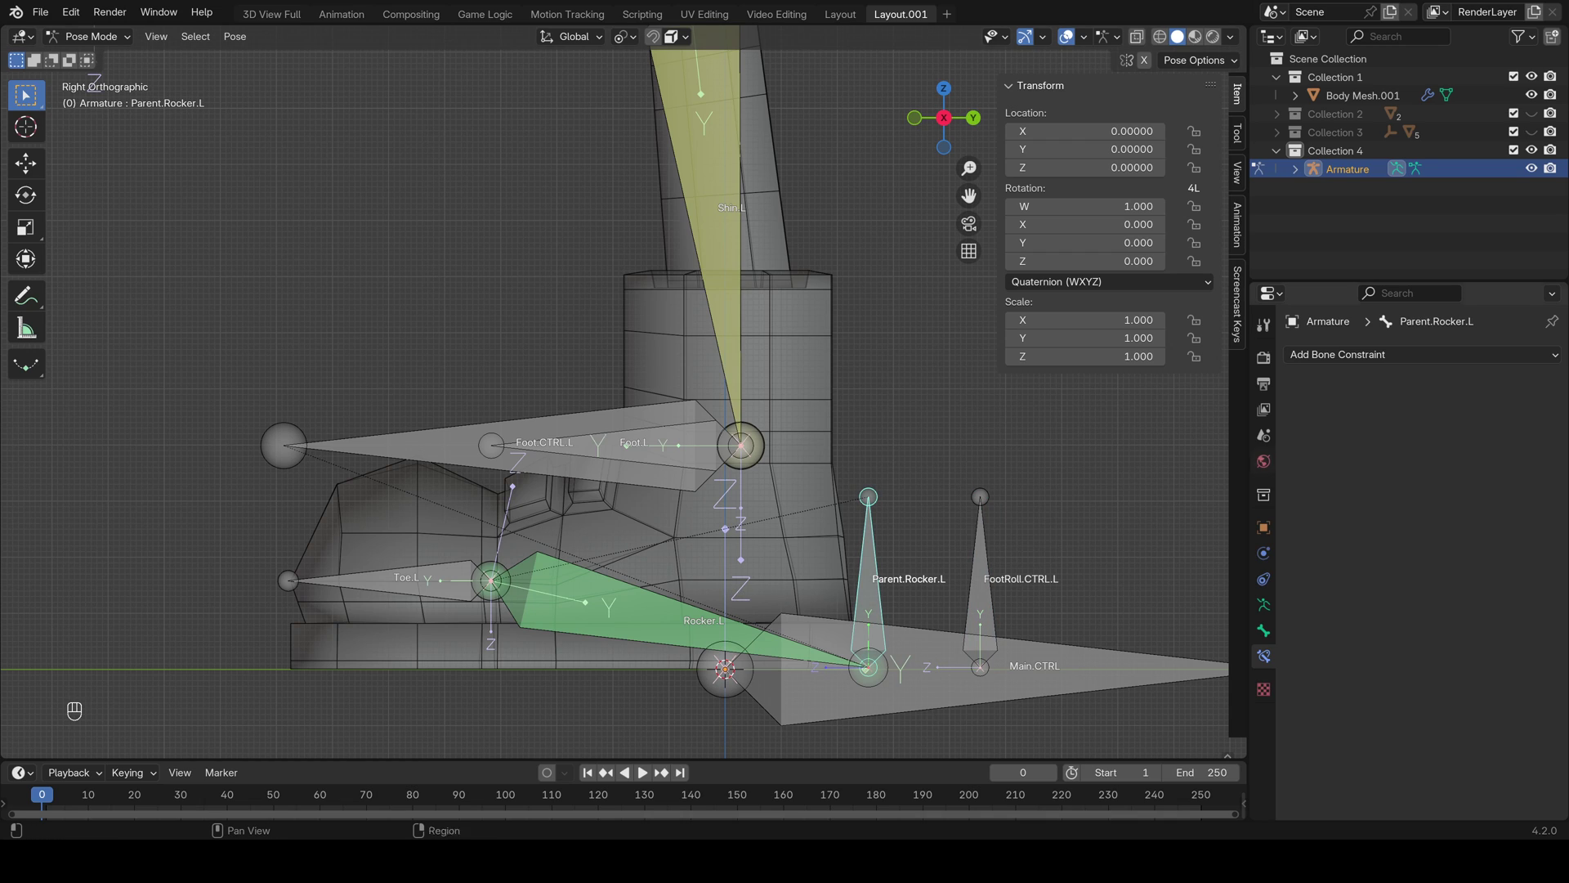
pyautogui.click(1422, 354)
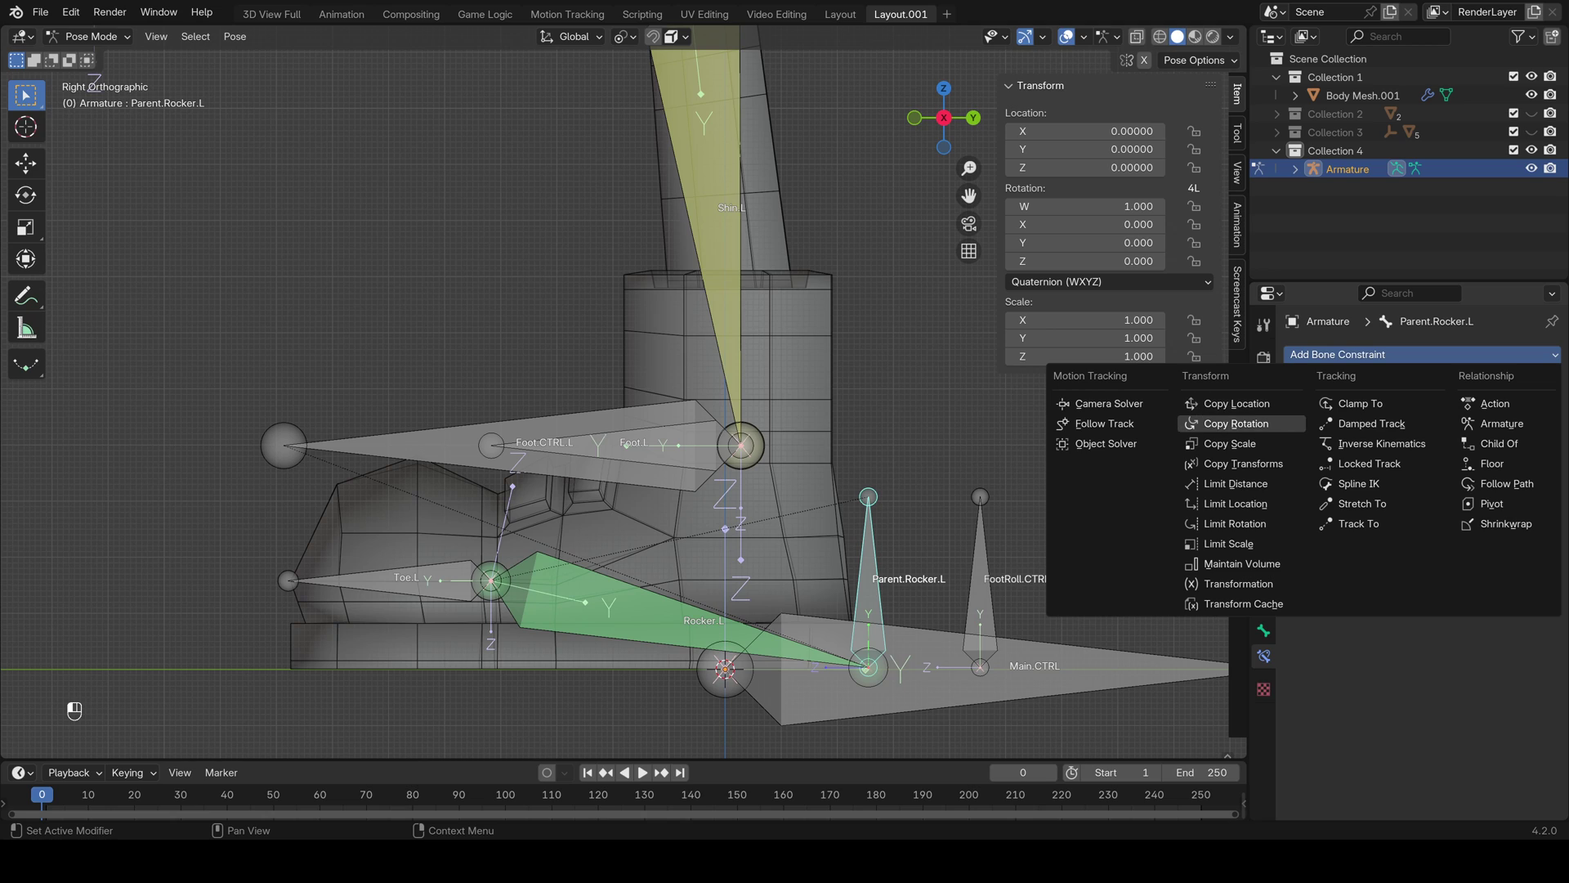
pyautogui.click(1242, 422)
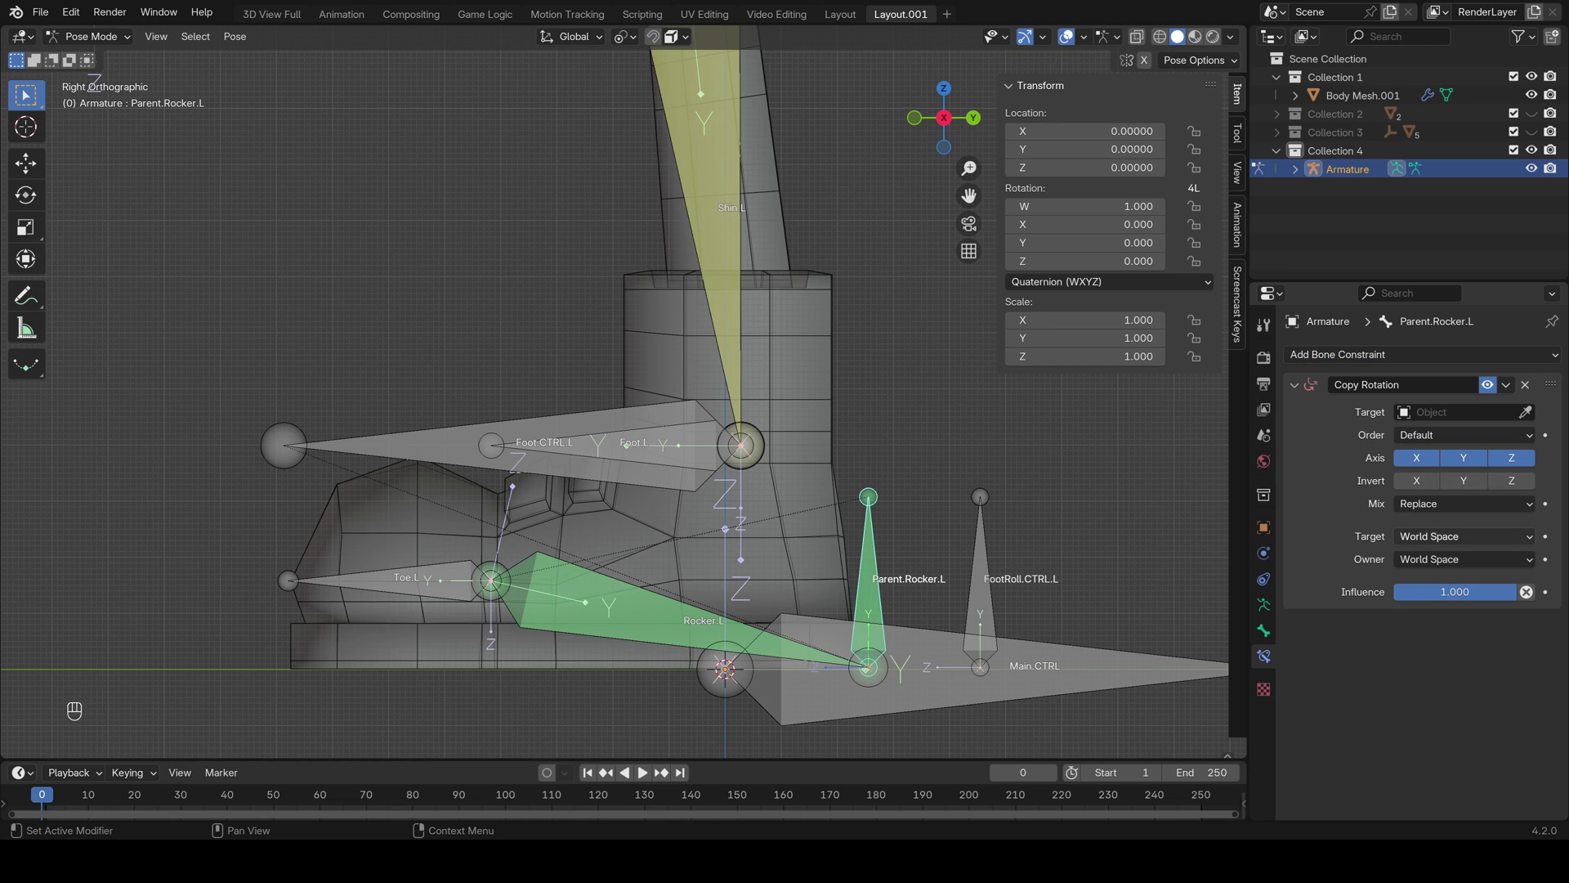
pyautogui.click(1463, 536)
pyautogui.click(1446, 597)
pyautogui.click(1463, 559)
pyautogui.click(1447, 668)
# Set Parent.Rocker.L's Copy Rotation target to Armature and its target bone to FootRoll.CTRL.L
pyautogui.click(1463, 412)
pyautogui.click(1439, 440)
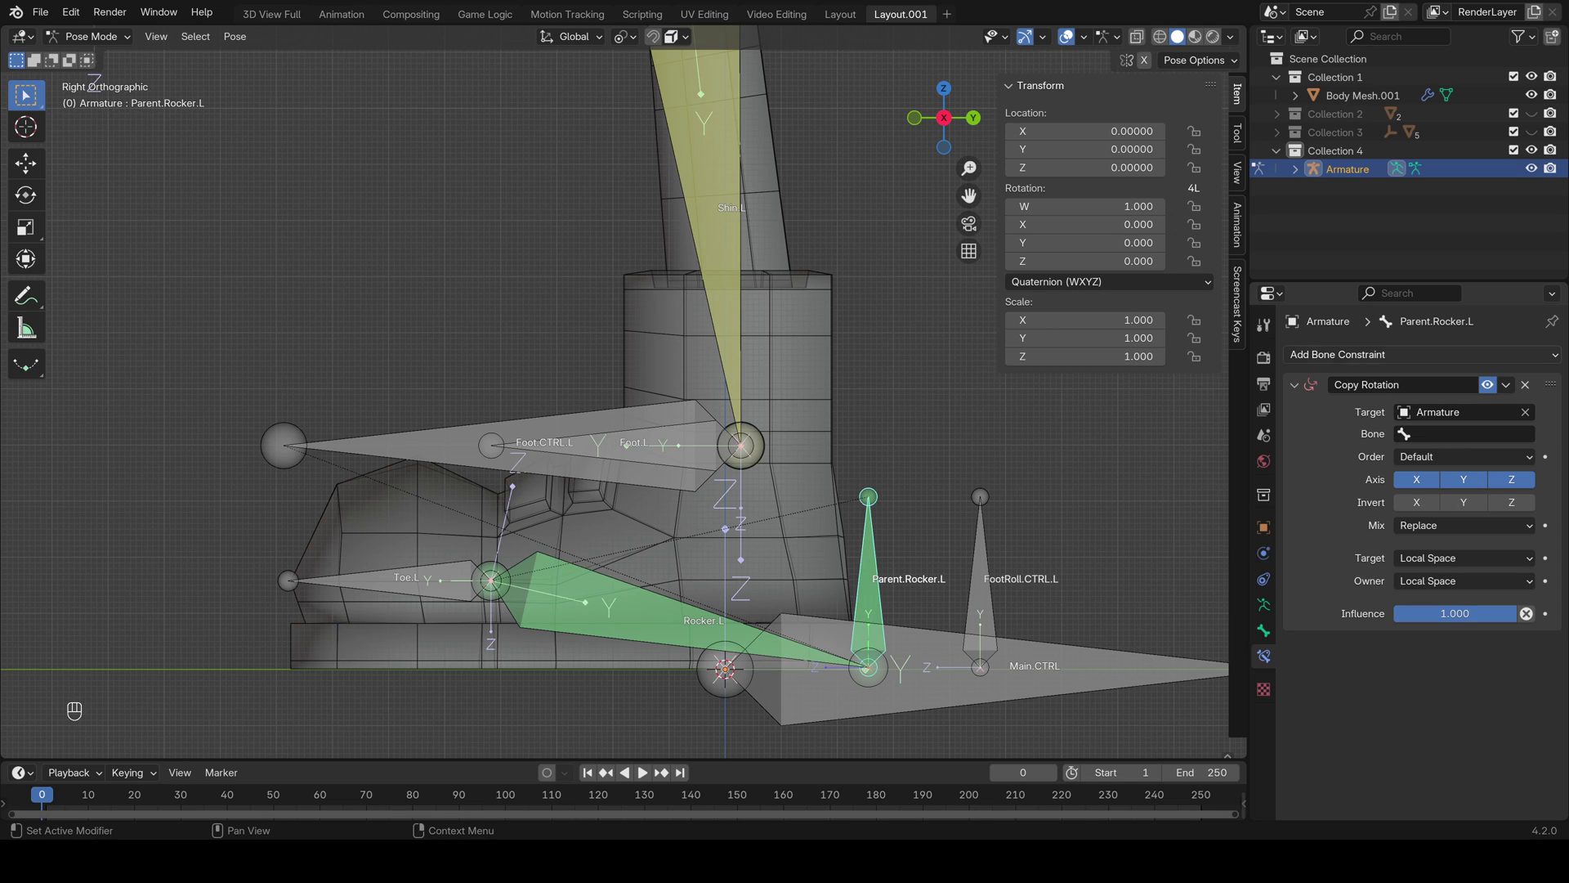
pyautogui.click(1467, 433)
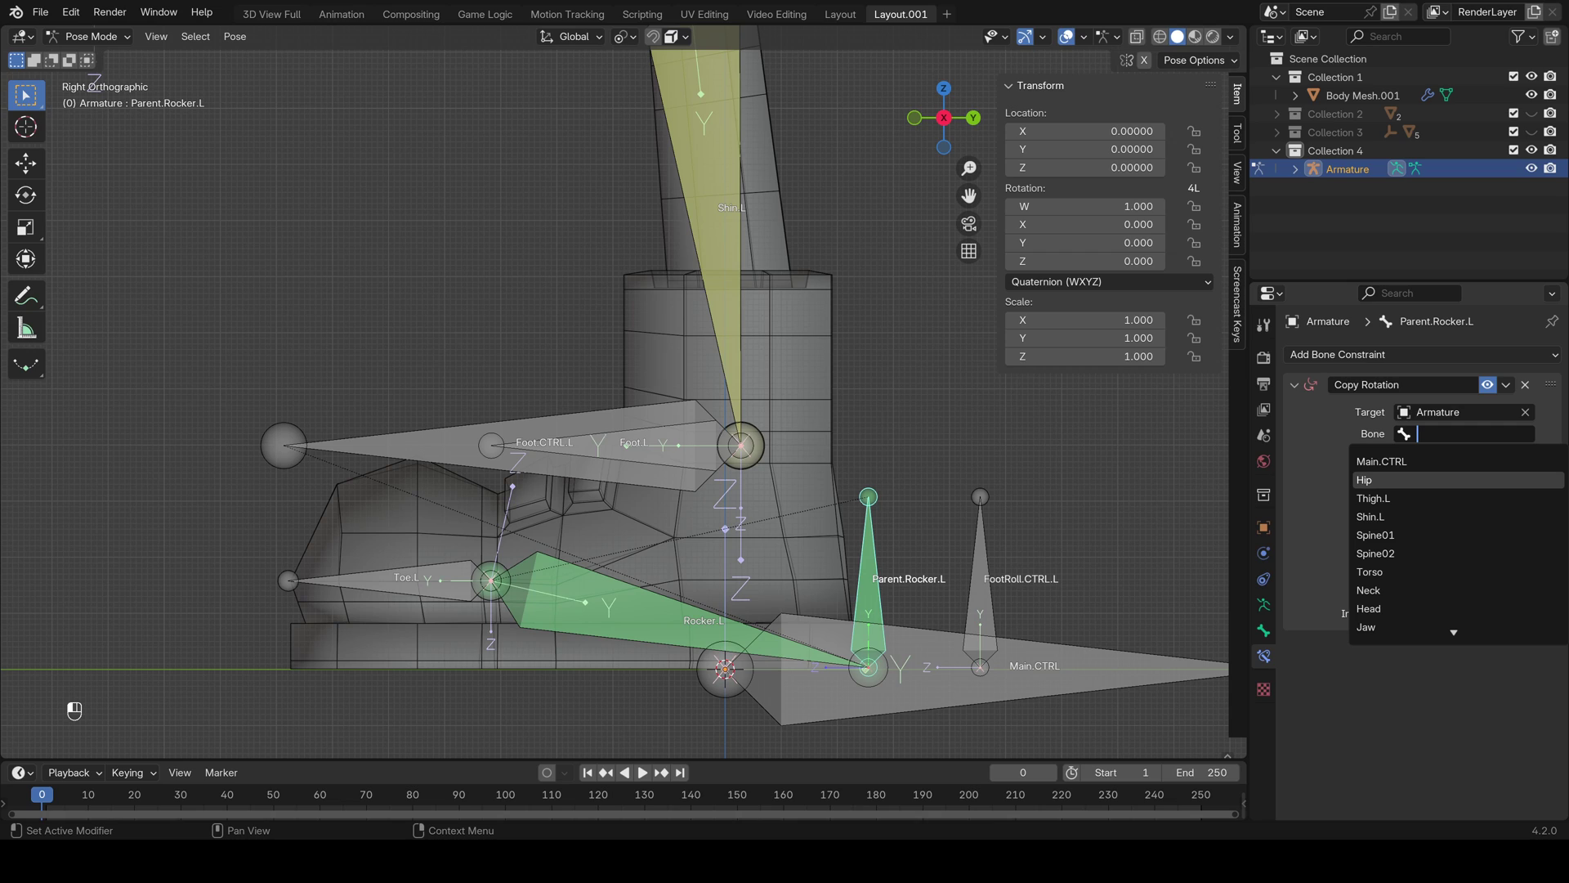
pyautogui.write('f')
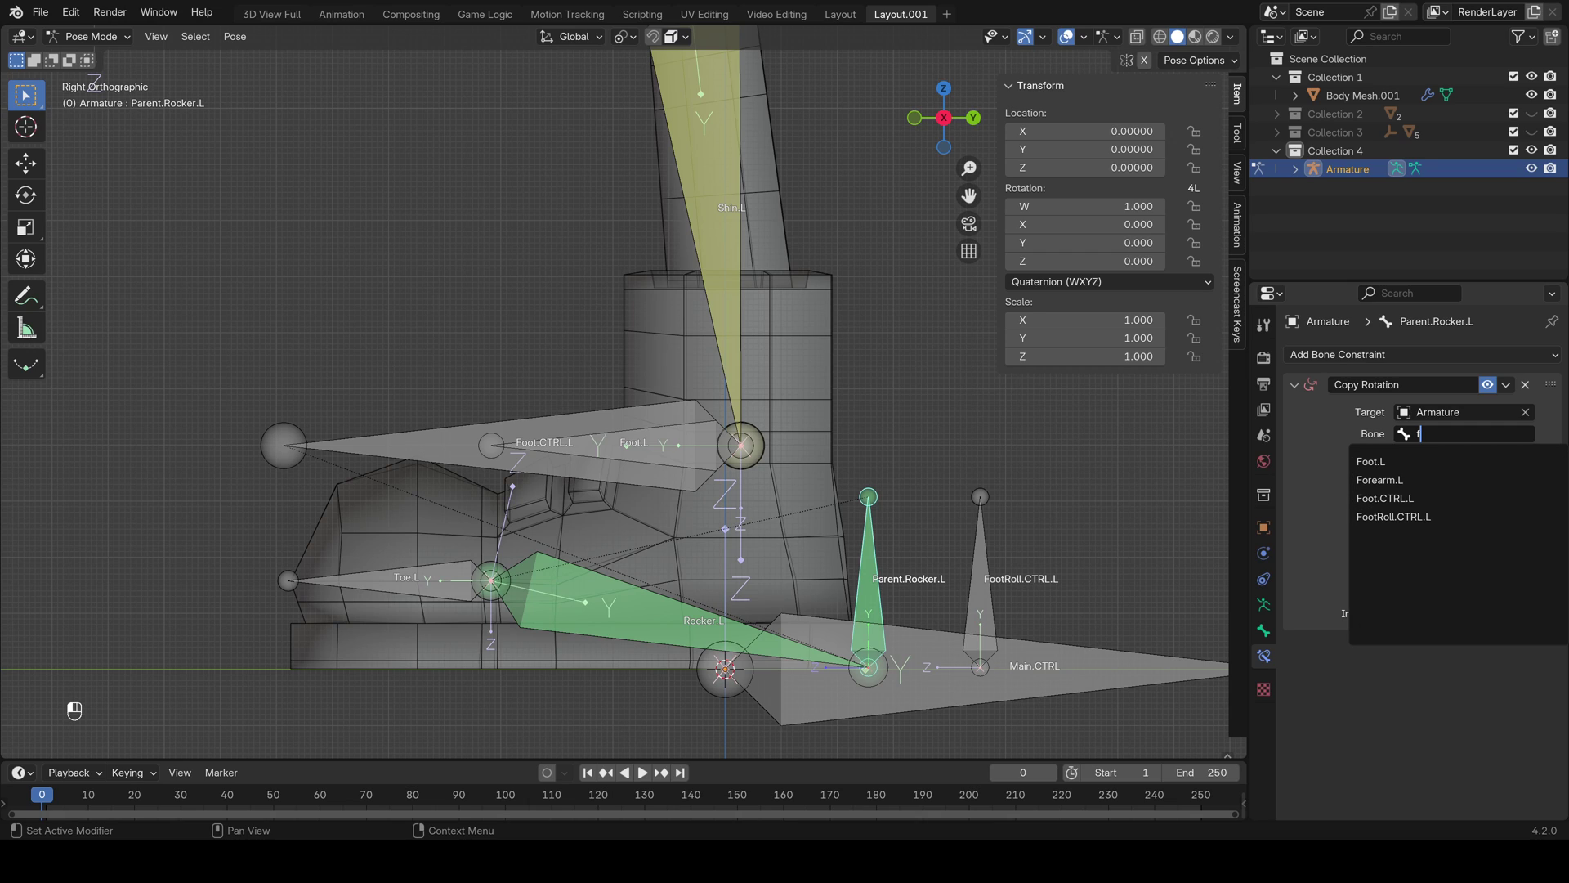
pyautogui.click(1401, 516)
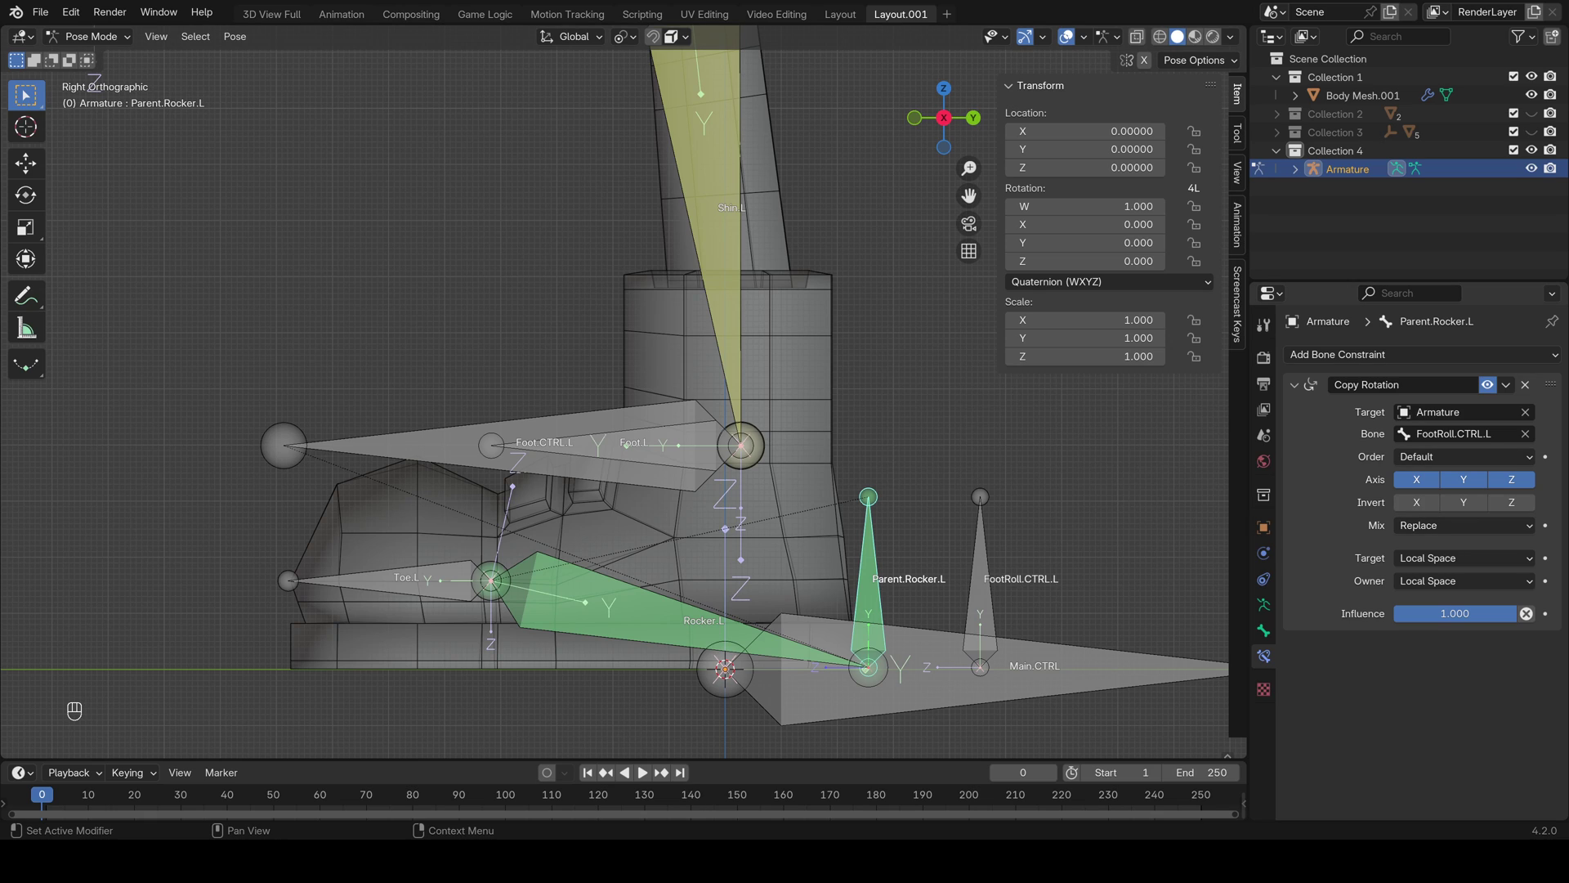
# Add a Limit Rotation constraint to Parent.Rocker.L and set its owner space to Local Space
pyautogui.click(1381, 354)
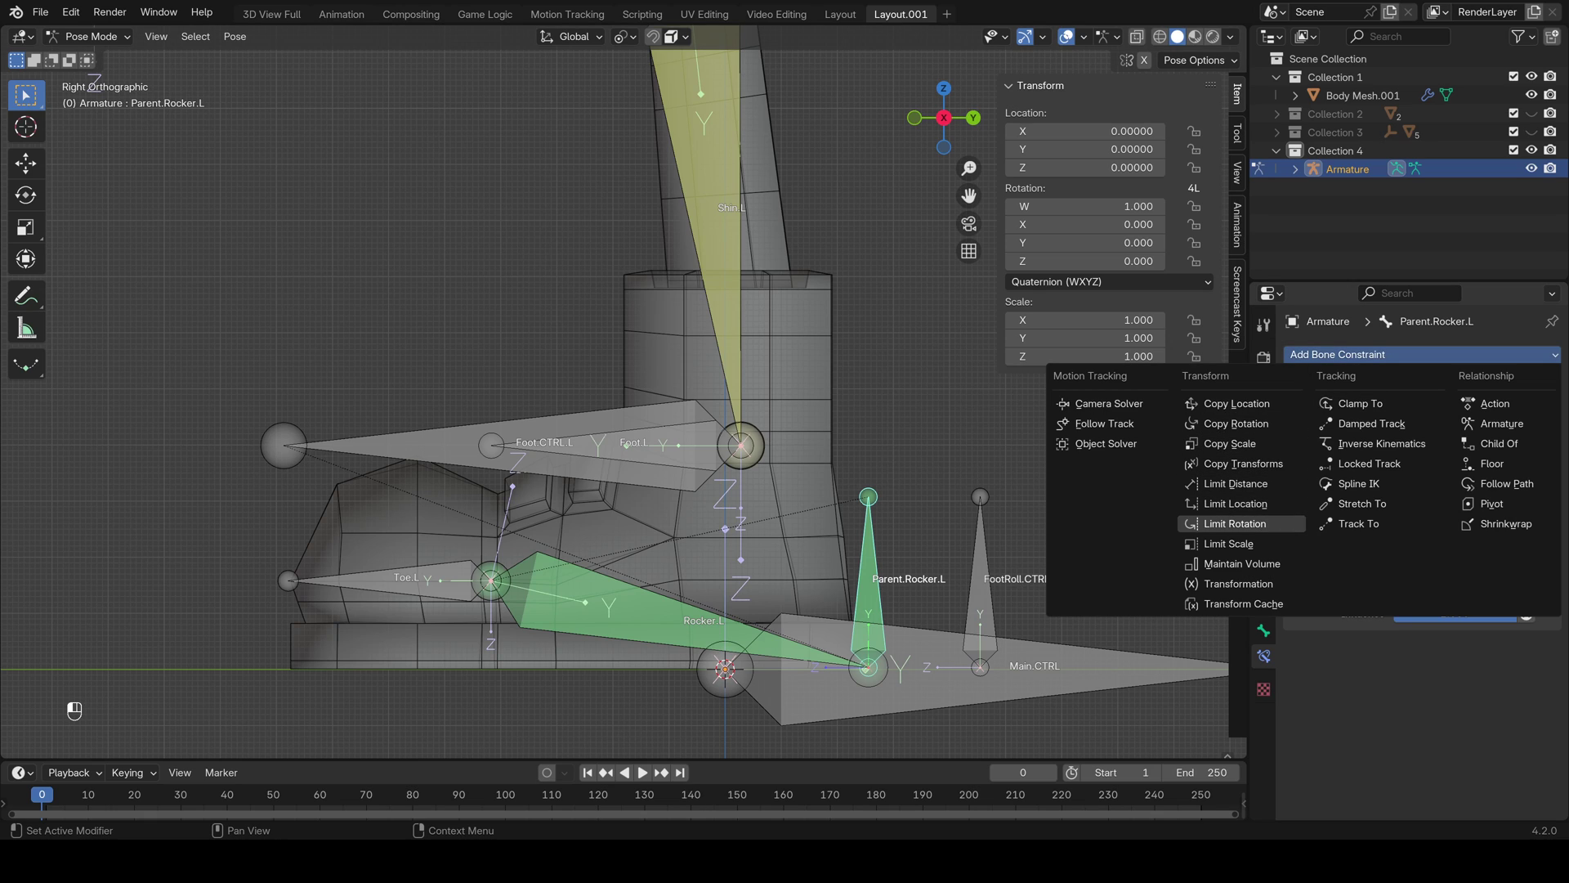
pyautogui.click(1242, 523)
pyautogui.scroll(-3, 1422, 564)
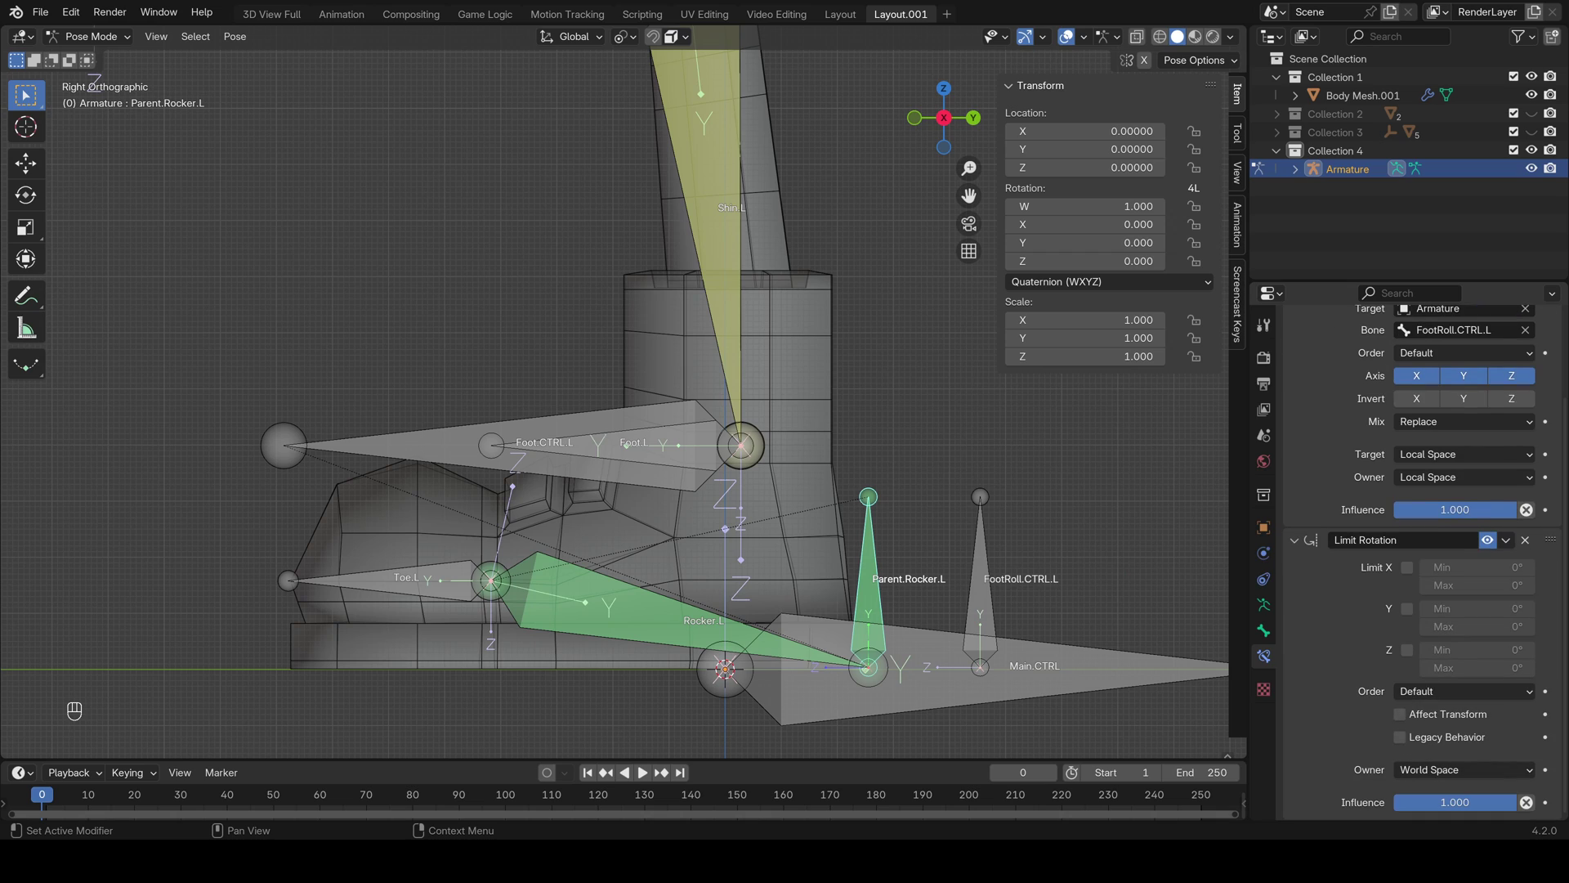
pyautogui.click(1463, 769)
pyautogui.click(1463, 748)
# Enable Limit X on Parent.Rocker.L's Limit Rotation constraint and set its minimum to -170°
pyautogui.click(1406, 567)
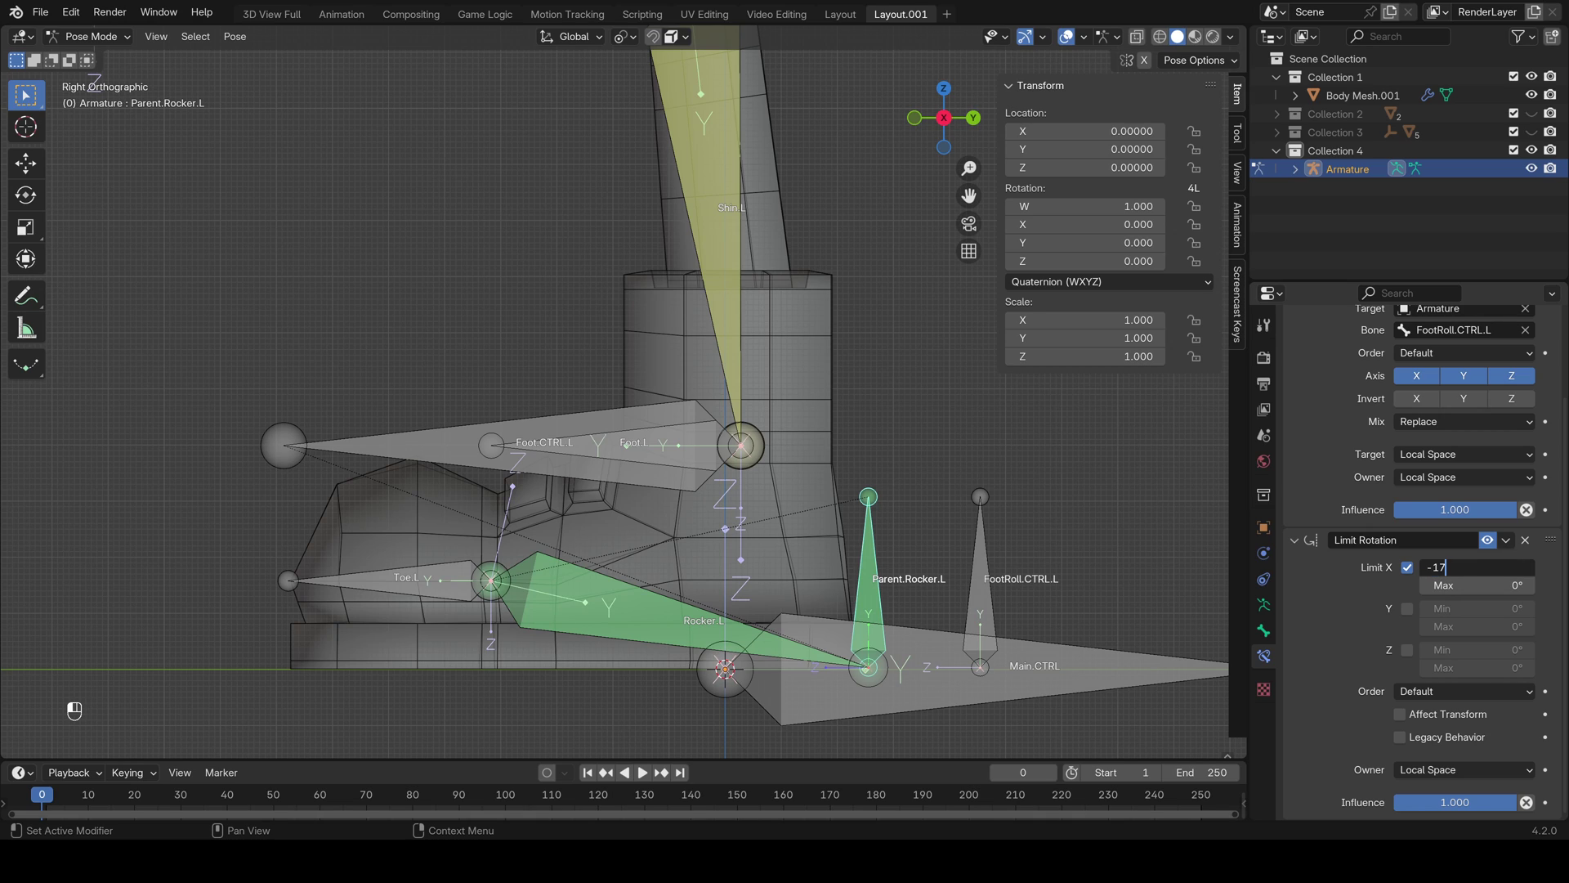
pyautogui.write('-170')
pyautogui.press('Return')
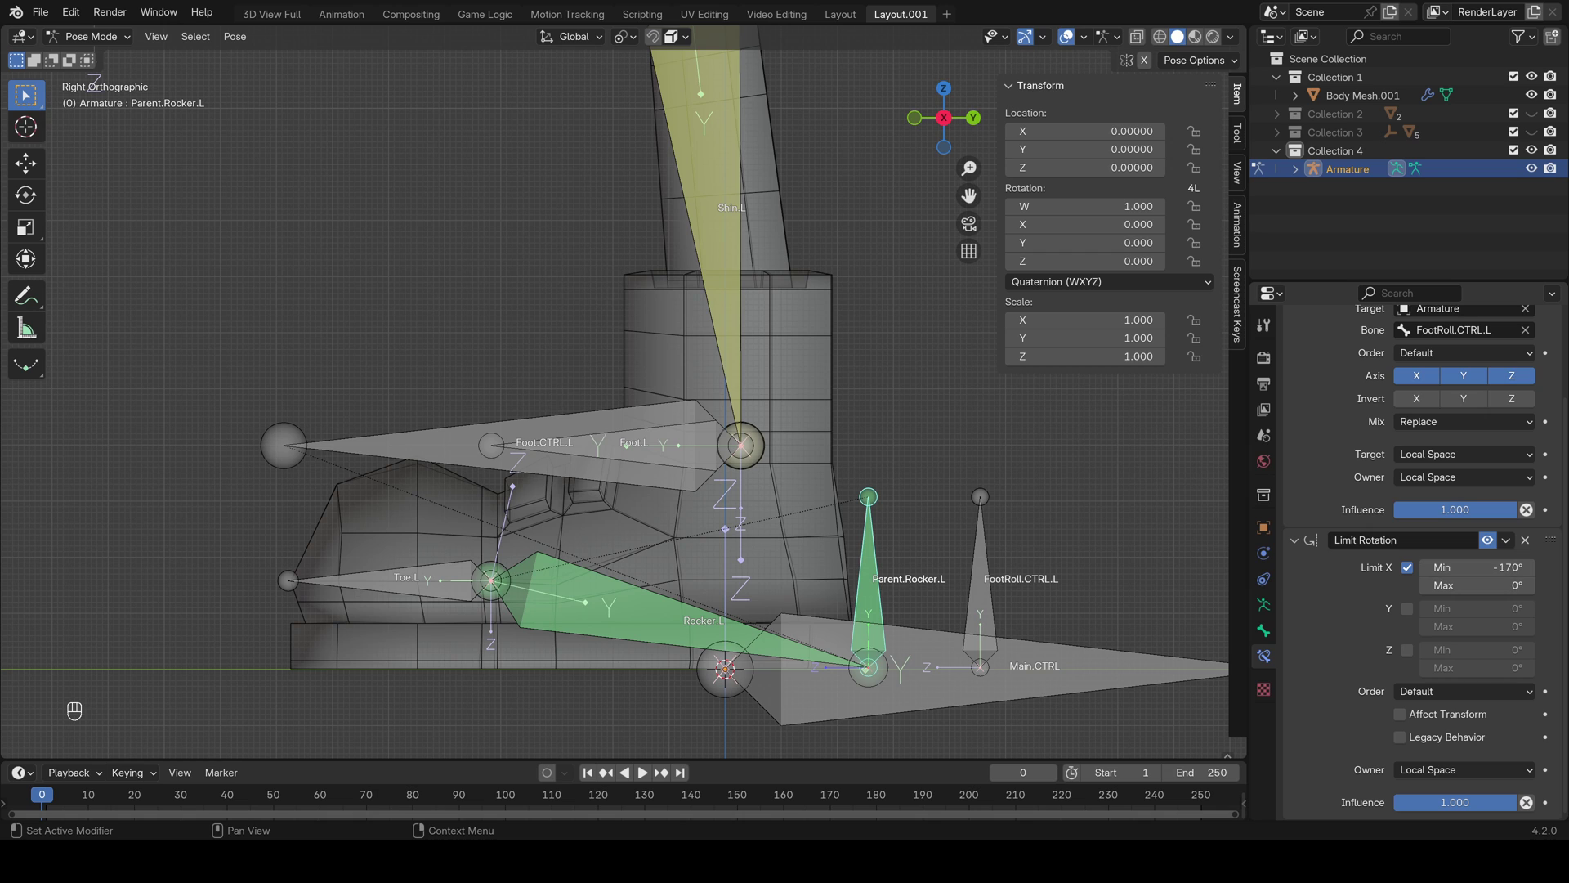
# Test-rotate FootRoll.CTRL.L twice to check how Rocker.L and Parent.Rocker.L respond, cancelling each rotation
pyautogui.click(980, 606)
pyautogui.keyDown('shift'); pyautogui.moveTo(980, 606); pyautogui.dragTo(942, 519, button='middle'); pyautogui.keyUp('shift')
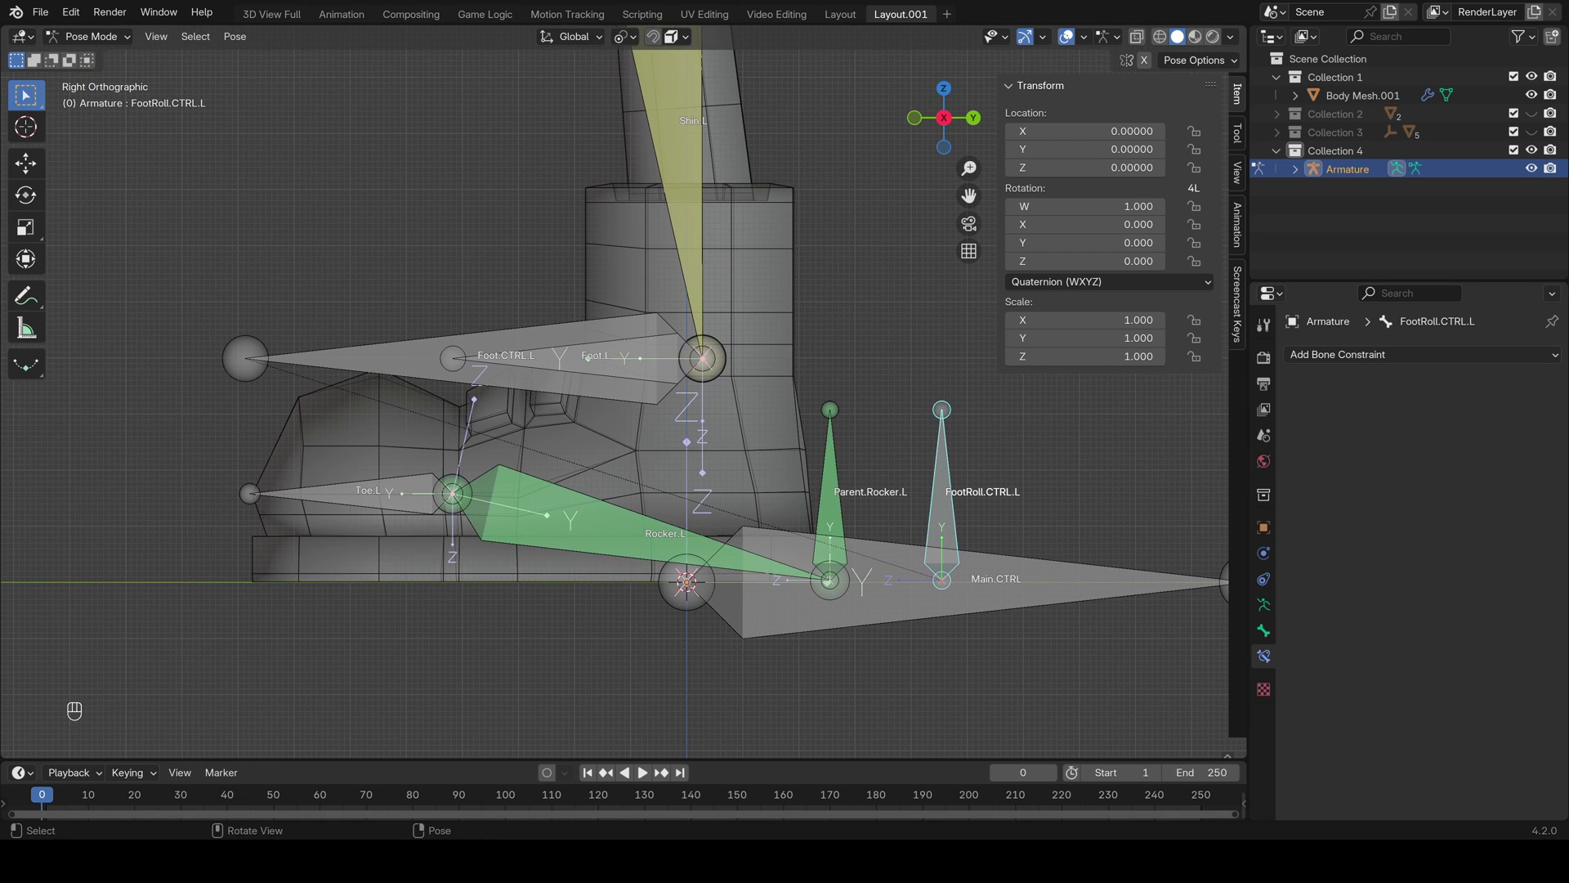
pyautogui.press('r')
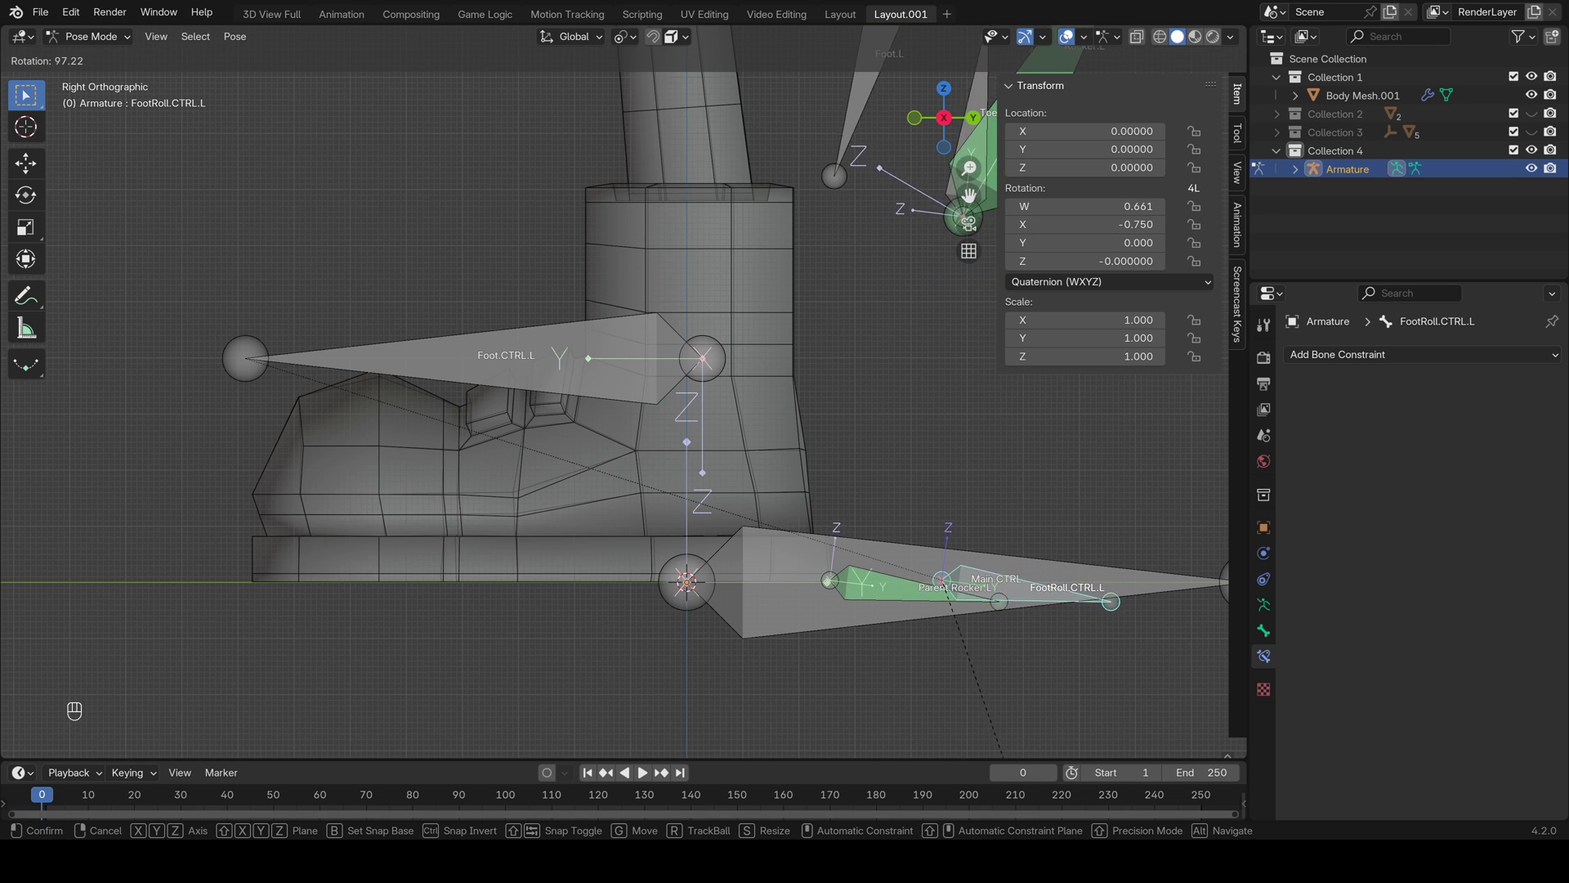
pyautogui.press('Escape')
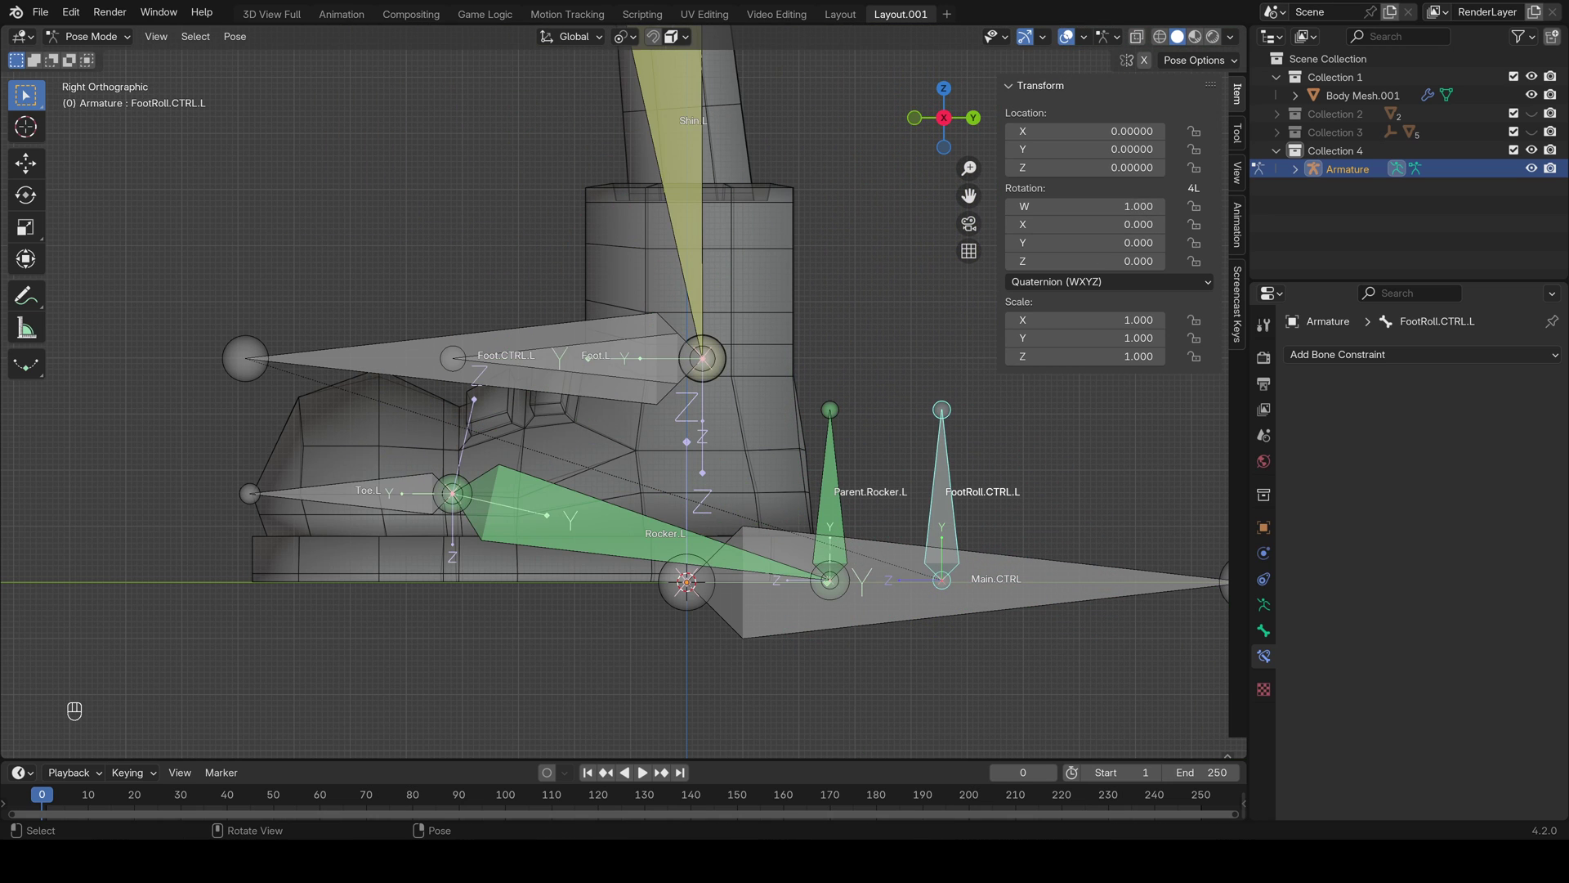
pyautogui.press('r')
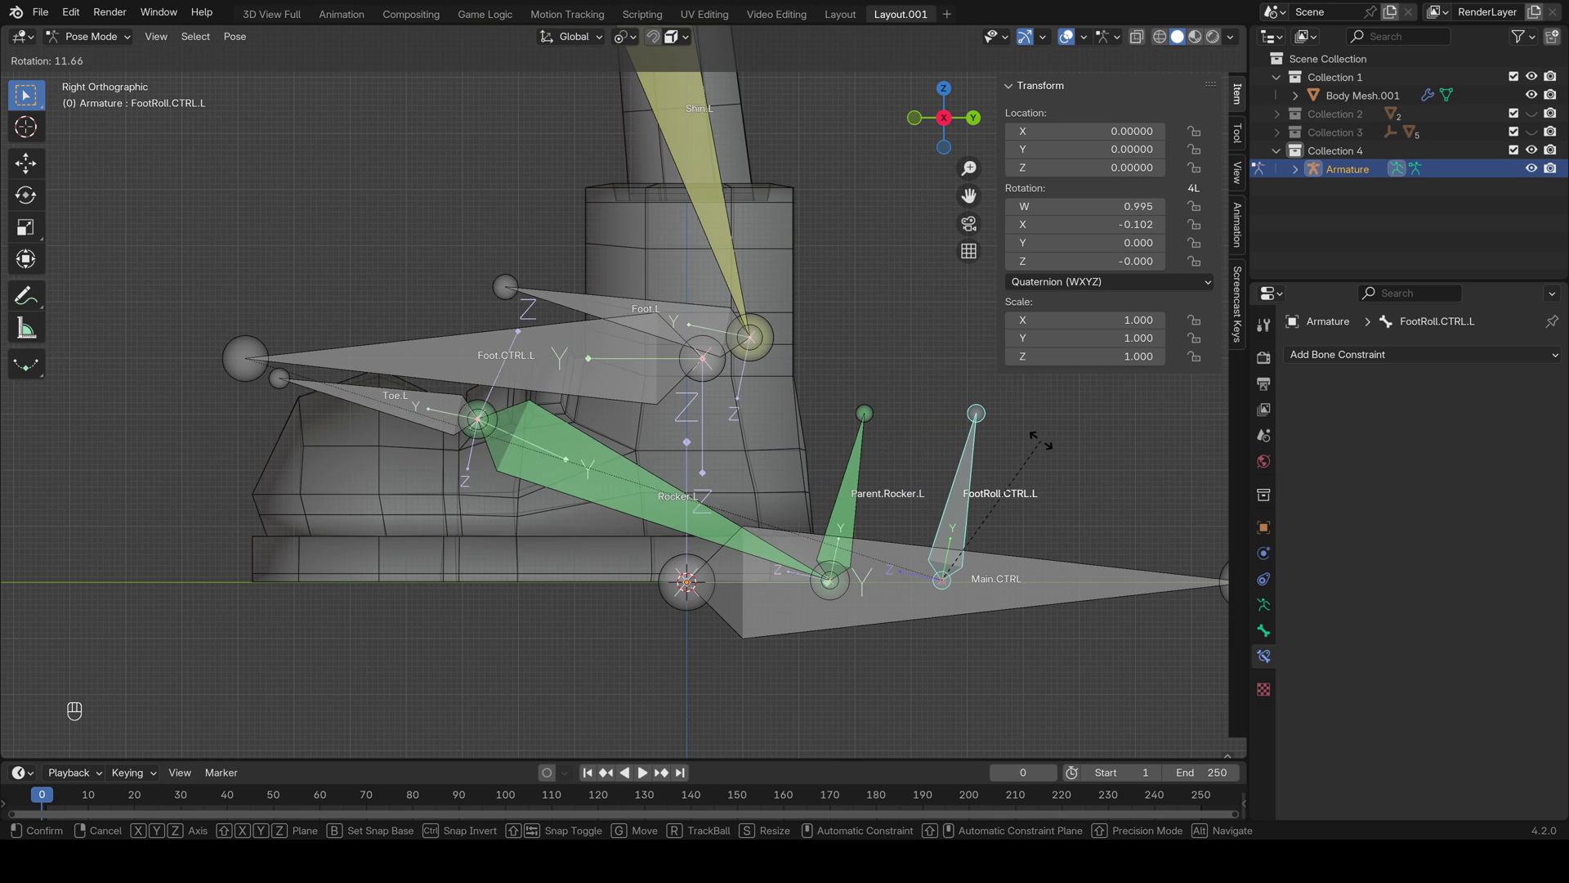
pyautogui.press('Escape')
# Test-move Foot.CTRL.L to check that the whole foot setup follows it, cancelling the move
pyautogui.click(523, 359)
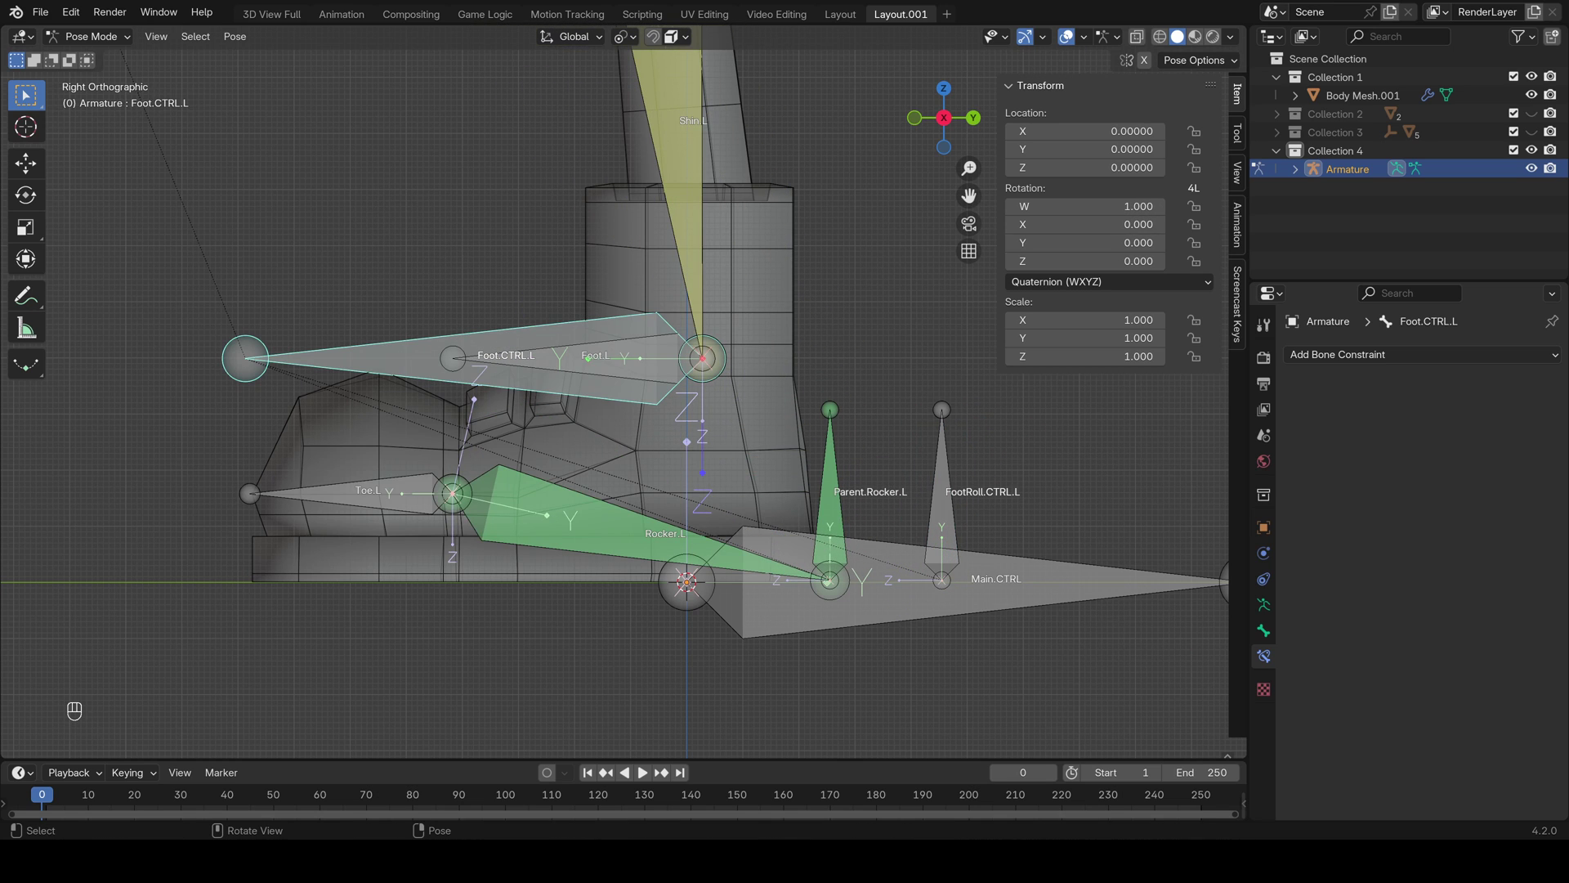
pyautogui.scroll(-3, 623, 391)
pyautogui.press('g')
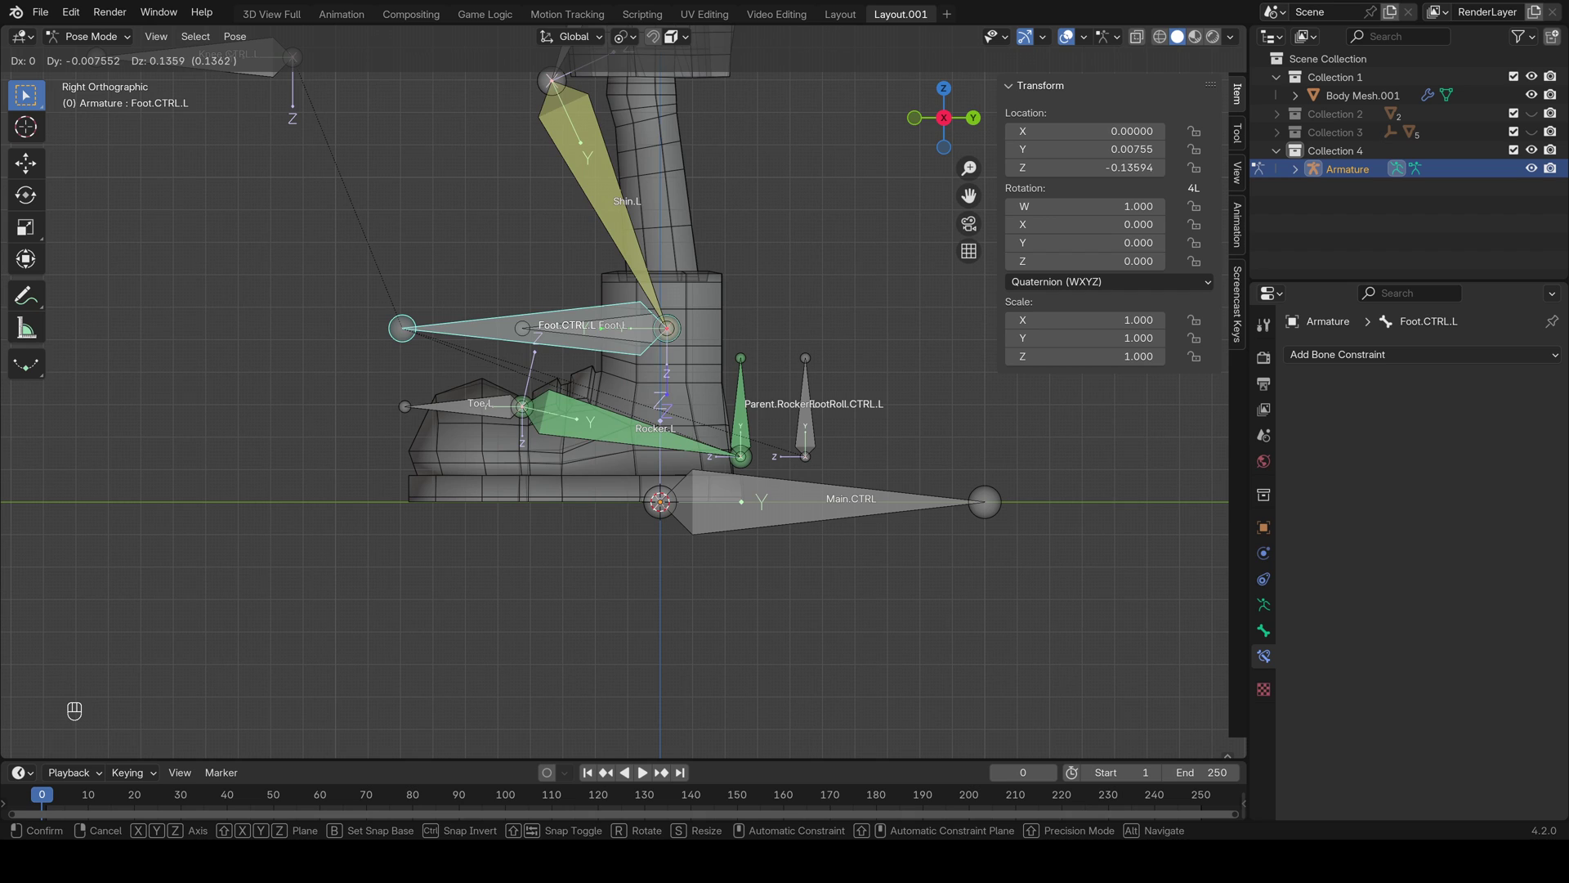
pyautogui.press('Escape')
pyautogui.scroll(-2, 615, 391)
pyautogui.keyDown('shift'); pyautogui.moveTo(615, 327); pyautogui.dragTo(641, 469, button='middle'); pyautogui.keyUp('shift')
pyautogui.scroll(2, 623, 391)
pyautogui.scroll(-1, 622, 391)
pyautogui.keyDown('shift'); pyautogui.moveTo(646, 535); pyautogui.dragTo(648, 467, button='middle'); pyautogui.keyUp('shift')
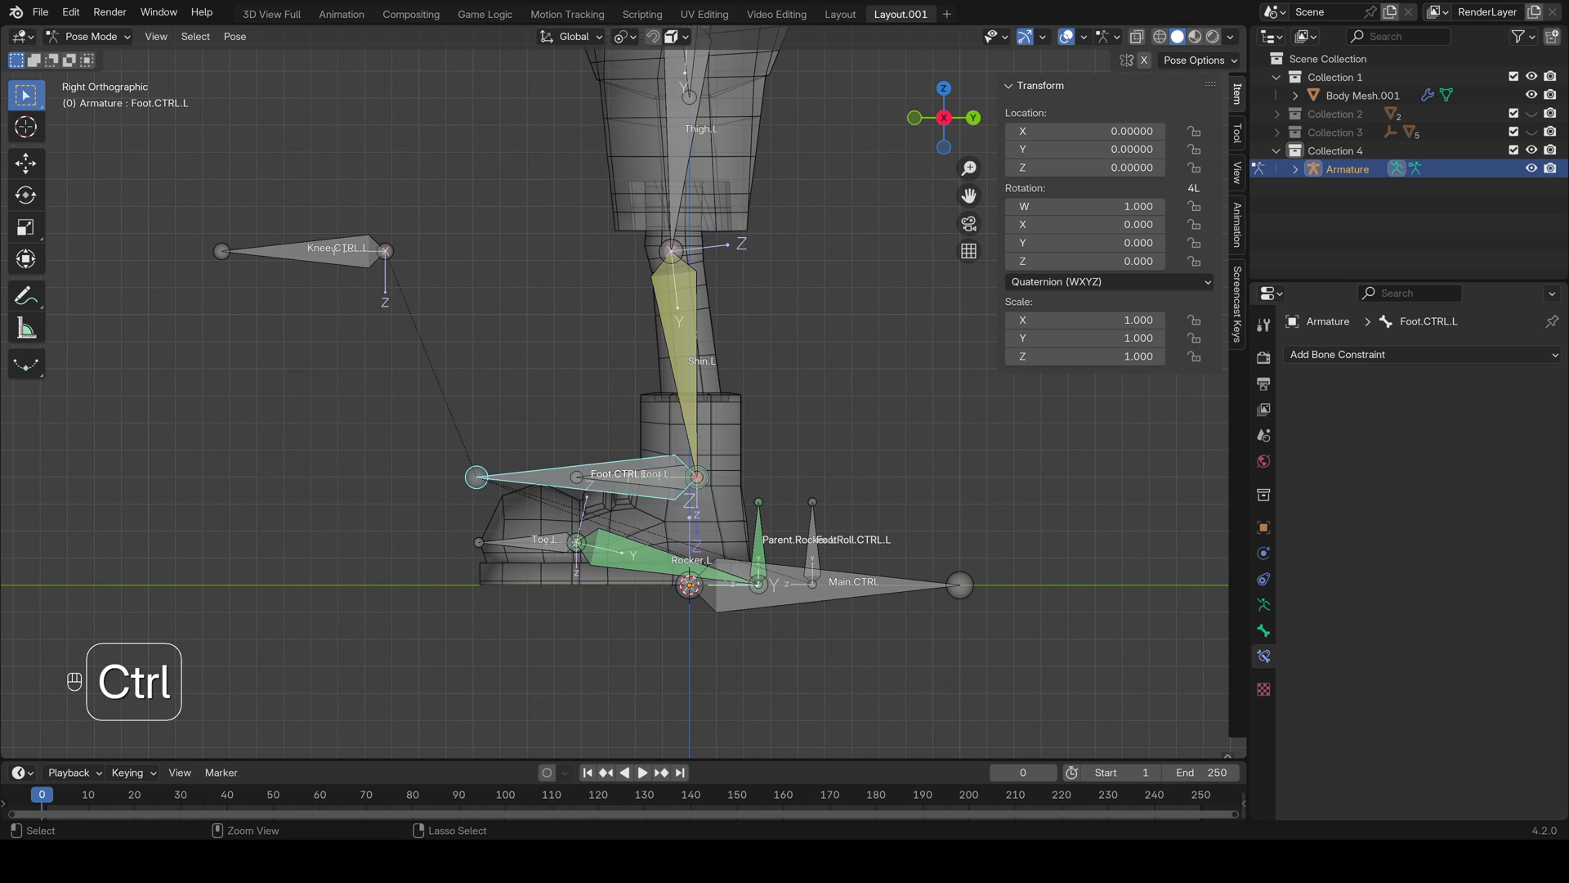
# Save the foot roll rig file and open the full Leo rig file with both legs rigged
pyautogui.hotkey('ctrl', 's')
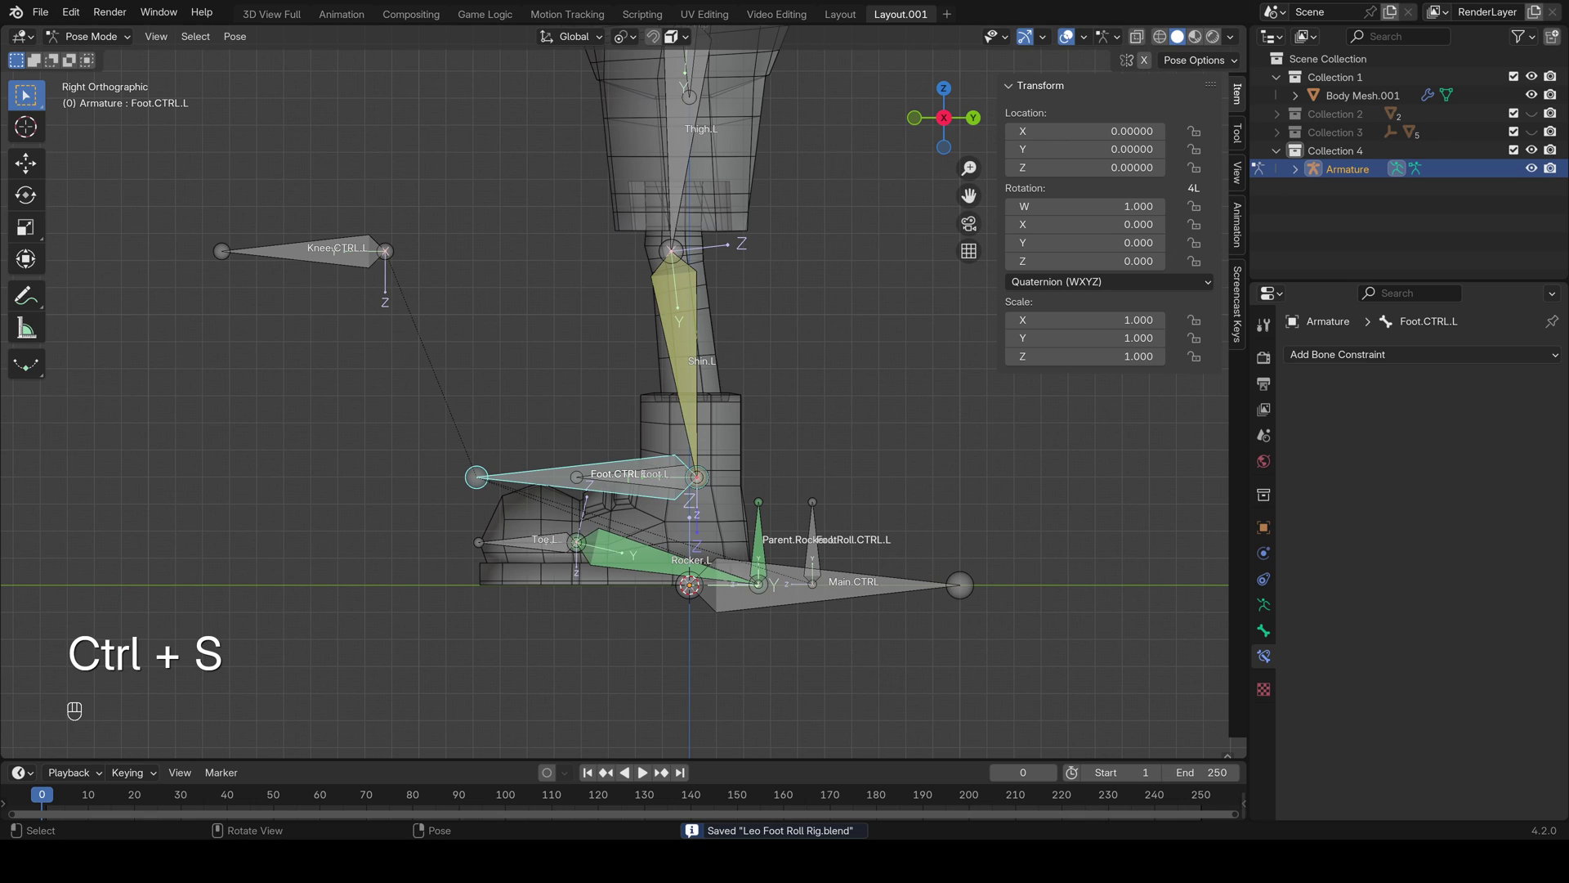
pyautogui.click(40, 12)
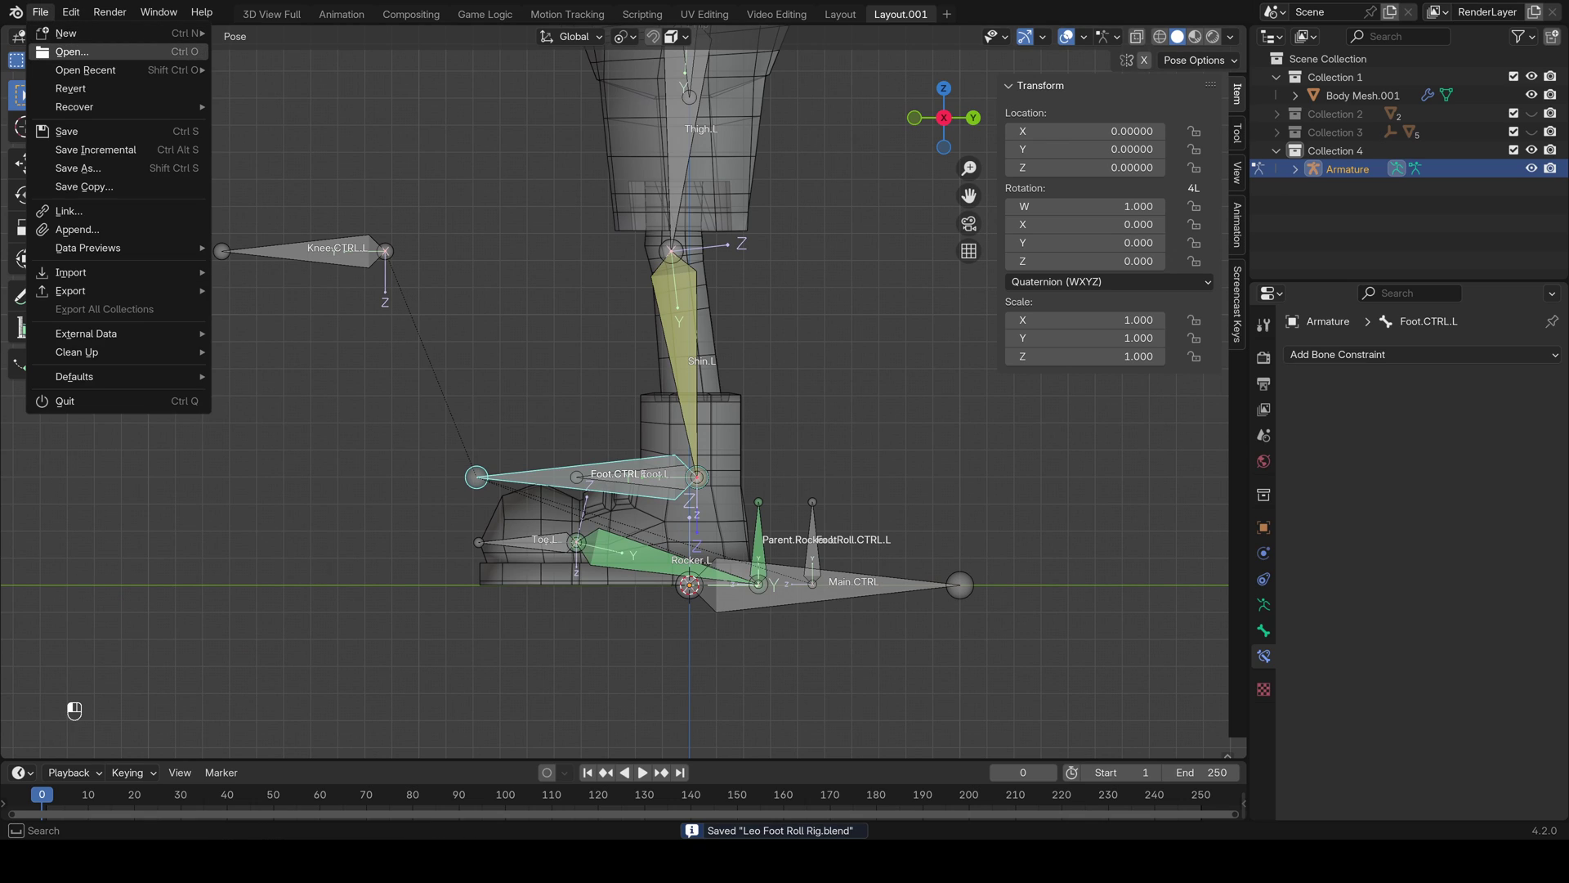
pyautogui.click(72, 52)
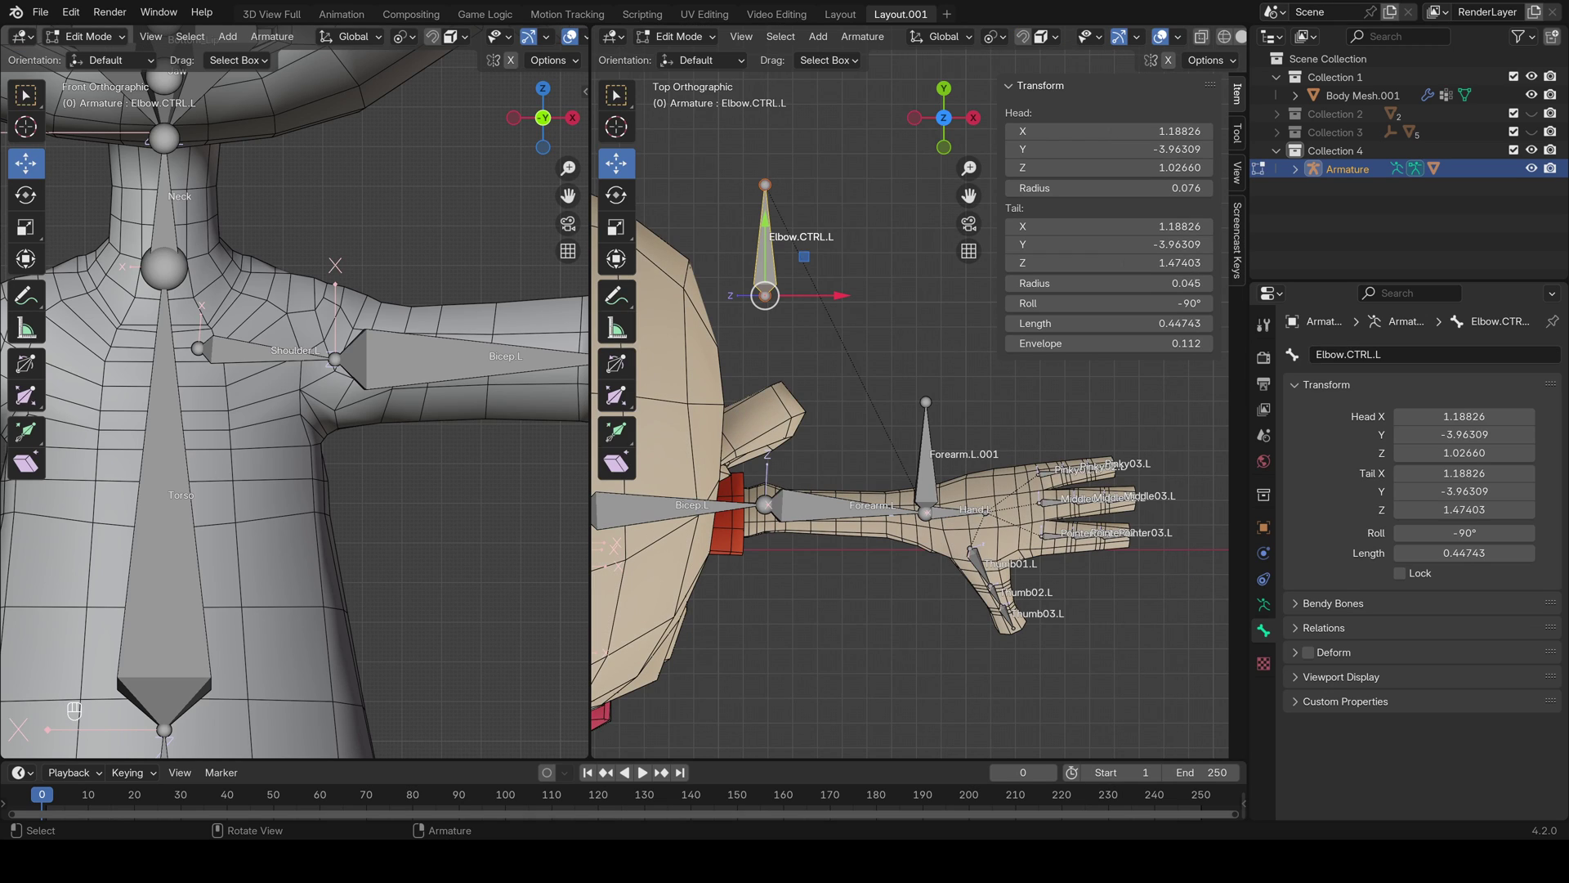
# Show the character's legs in right orthographic view and switch the armature to Pose Mode
pyautogui.press('KP_3')
pyautogui.scroll(-4, 909, 392)
pyautogui.keyDown('shift'); pyautogui.moveTo(910, 491); pyautogui.dragTo(916, 204, button='middle'); pyautogui.keyUp('shift')
pyautogui.scroll(4, 909, 392)
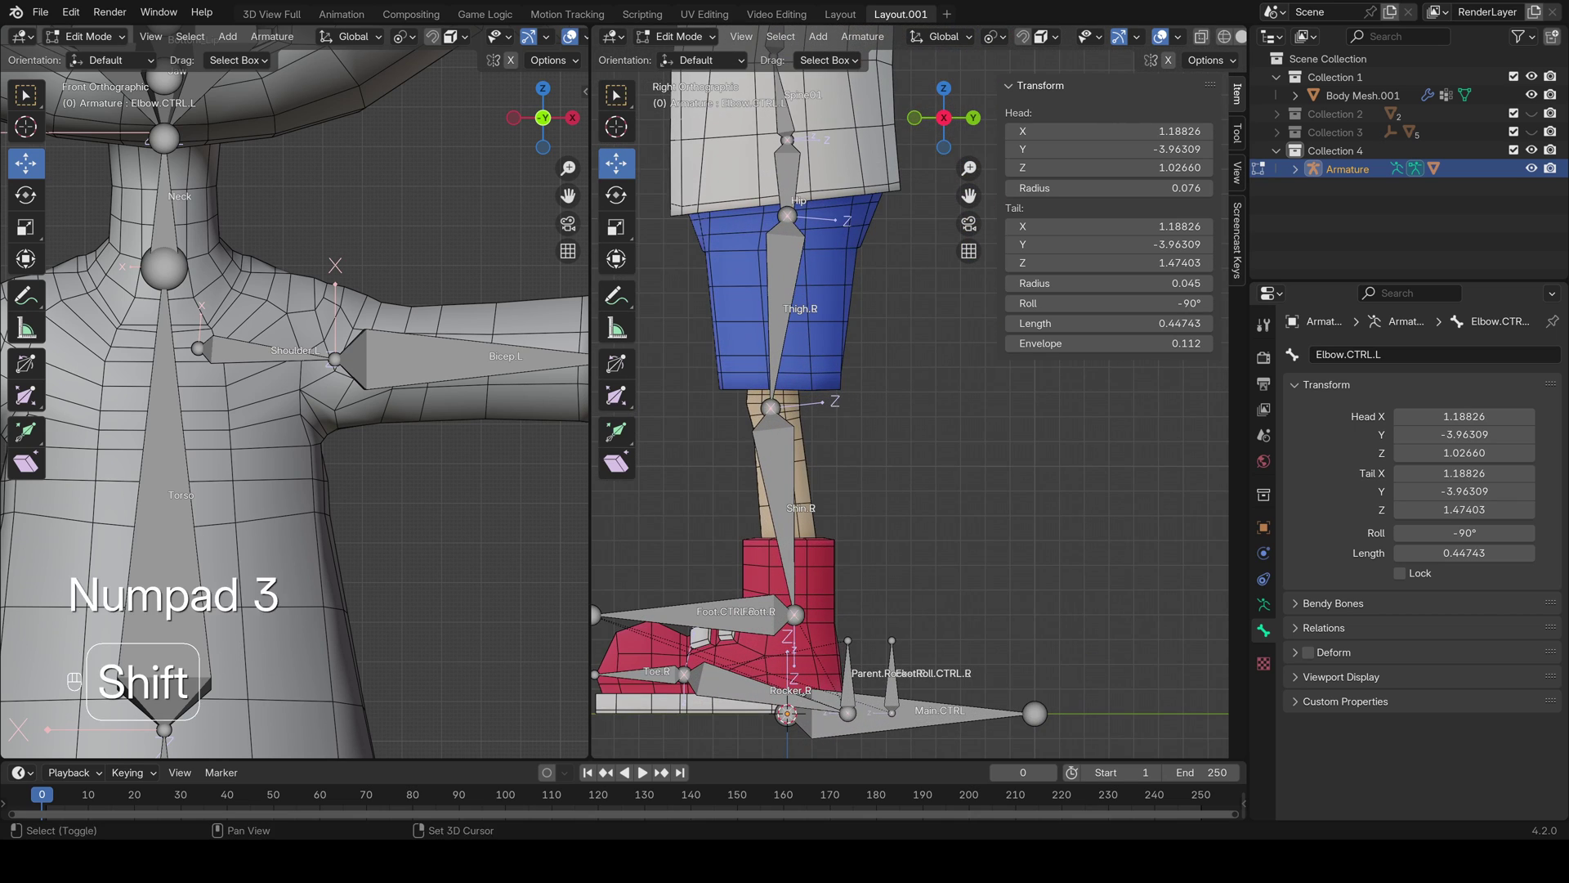
pyautogui.keyDown('shift'); pyautogui.moveTo(910, 392); pyautogui.dragTo(1001, 311, button='middle'); pyautogui.keyUp('shift')
pyautogui.click(679, 36)
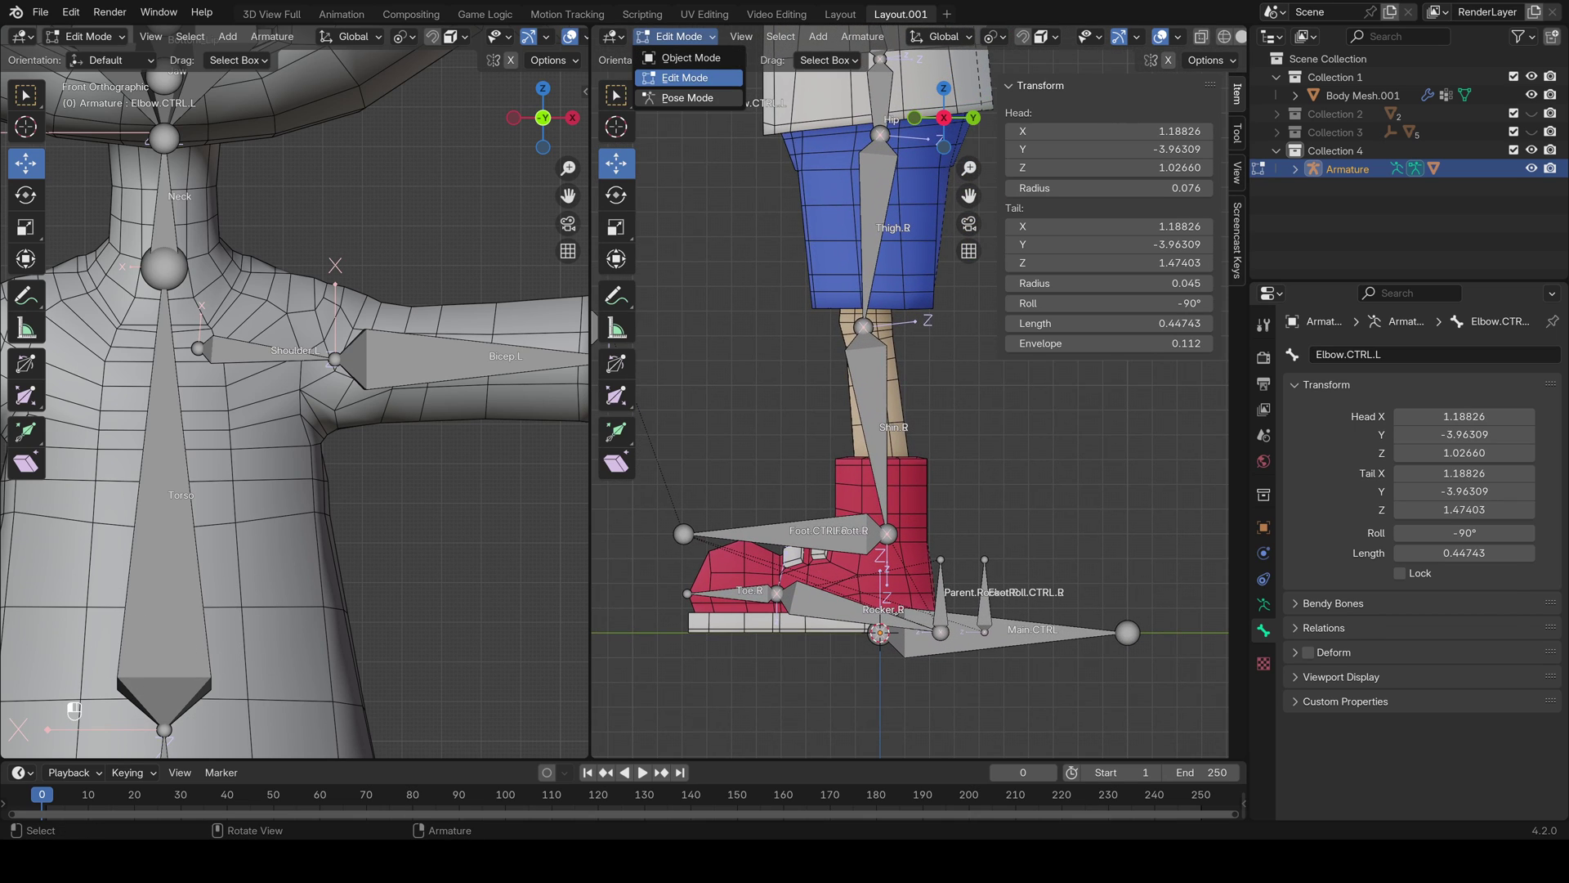
pyautogui.click(691, 98)
# Test-move Foot.CTRL.L on the full rig to check the left leg's IK, cancelling the move
pyautogui.click(777, 533)
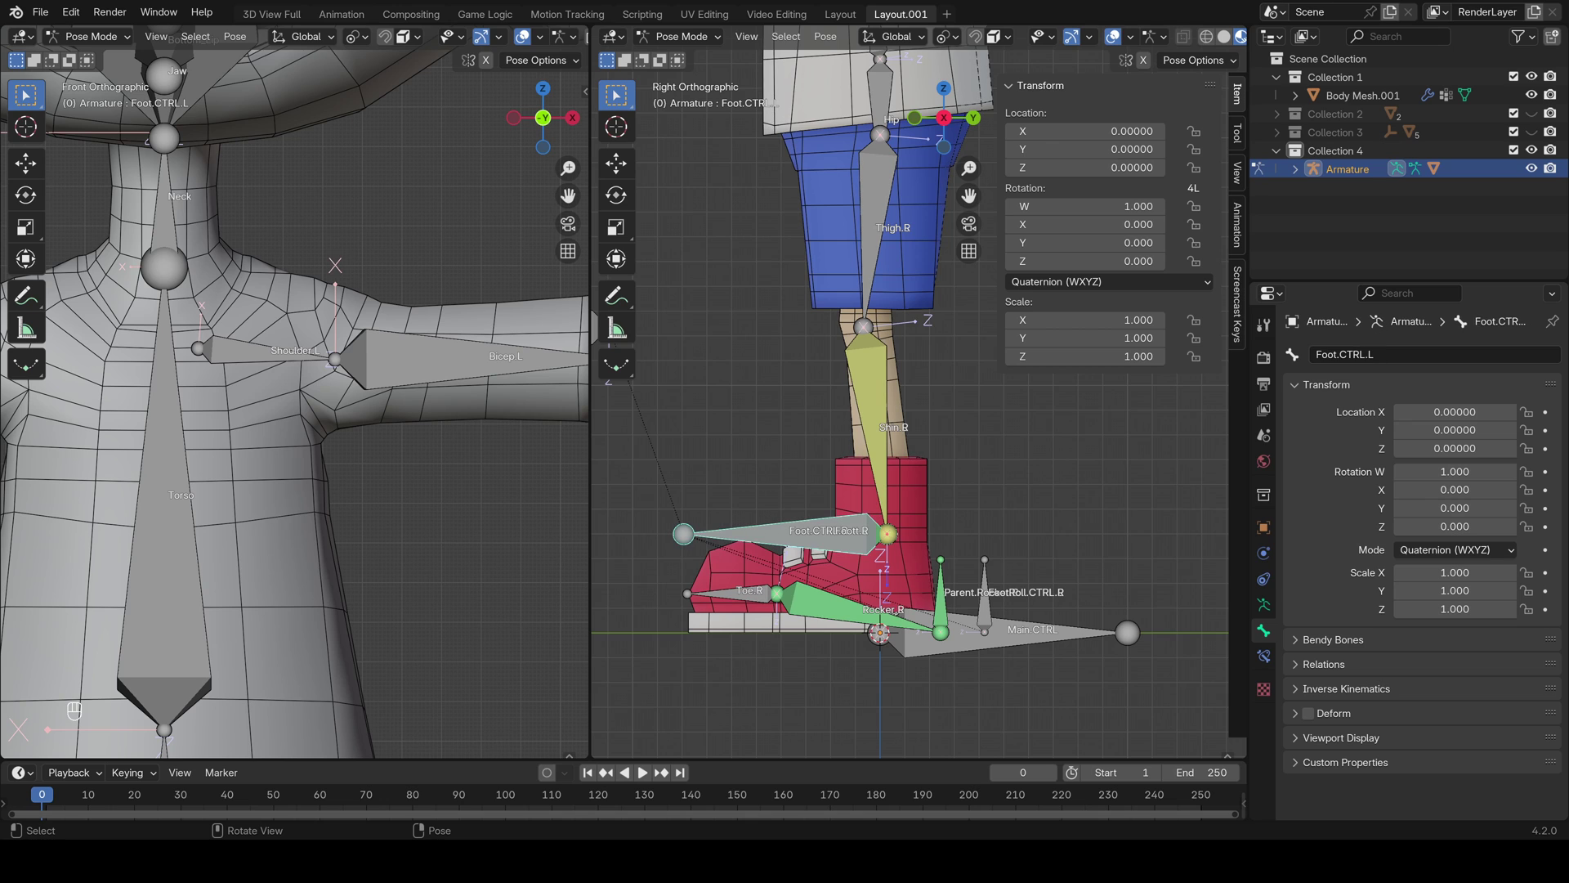
pyautogui.press('g')
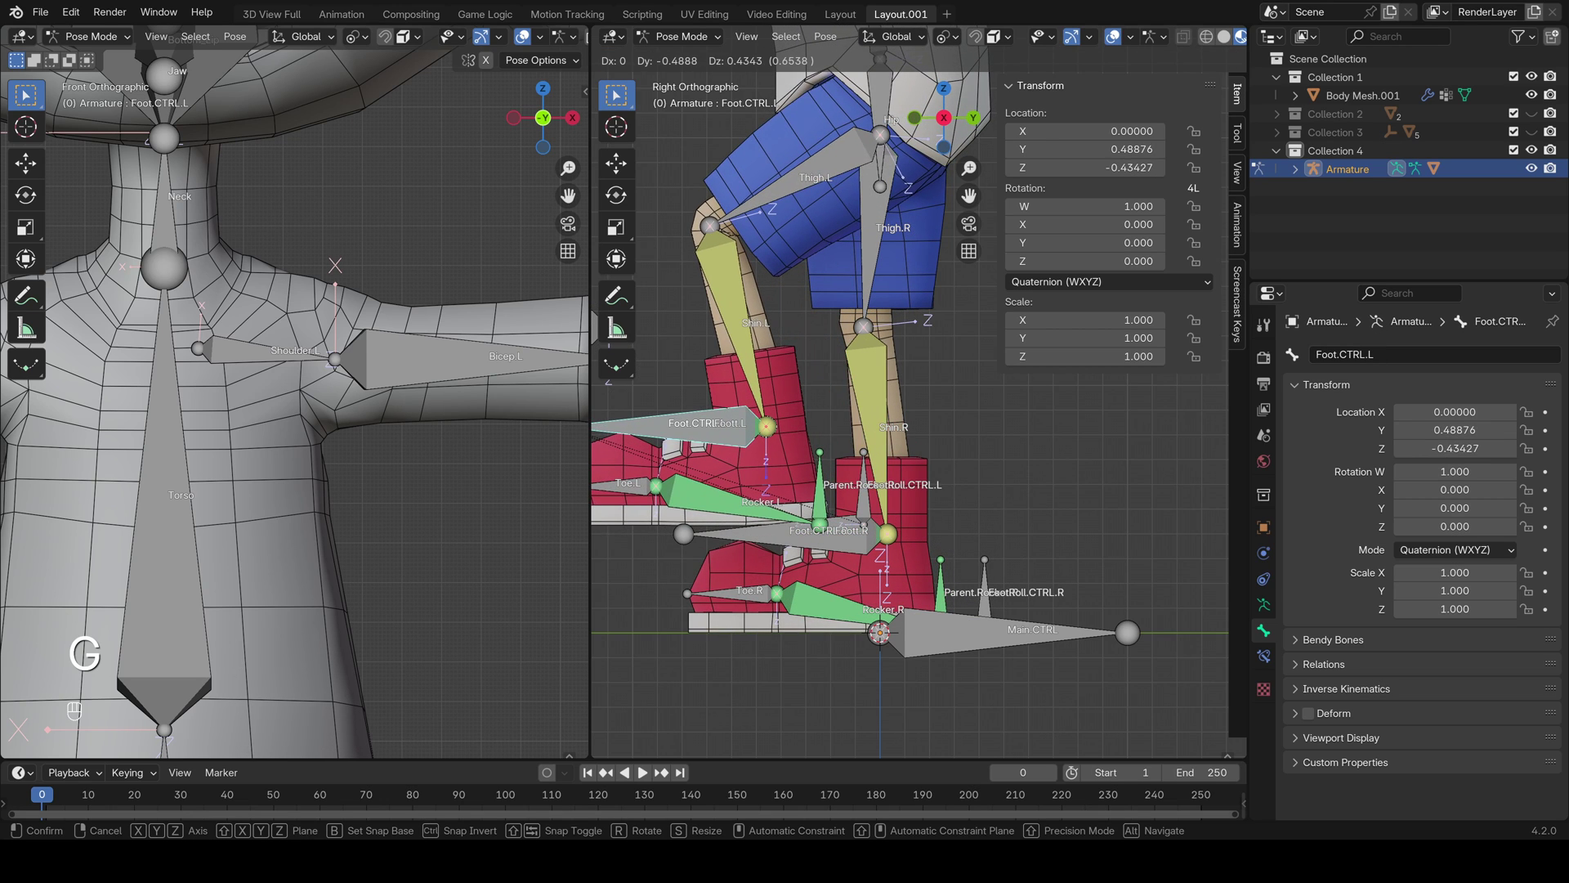
pyautogui.press('Escape')
# Move the Hip bone about 0.36 down and 0.25 backward so the knees bend
pyautogui.click(881, 135)
pyautogui.press('g')
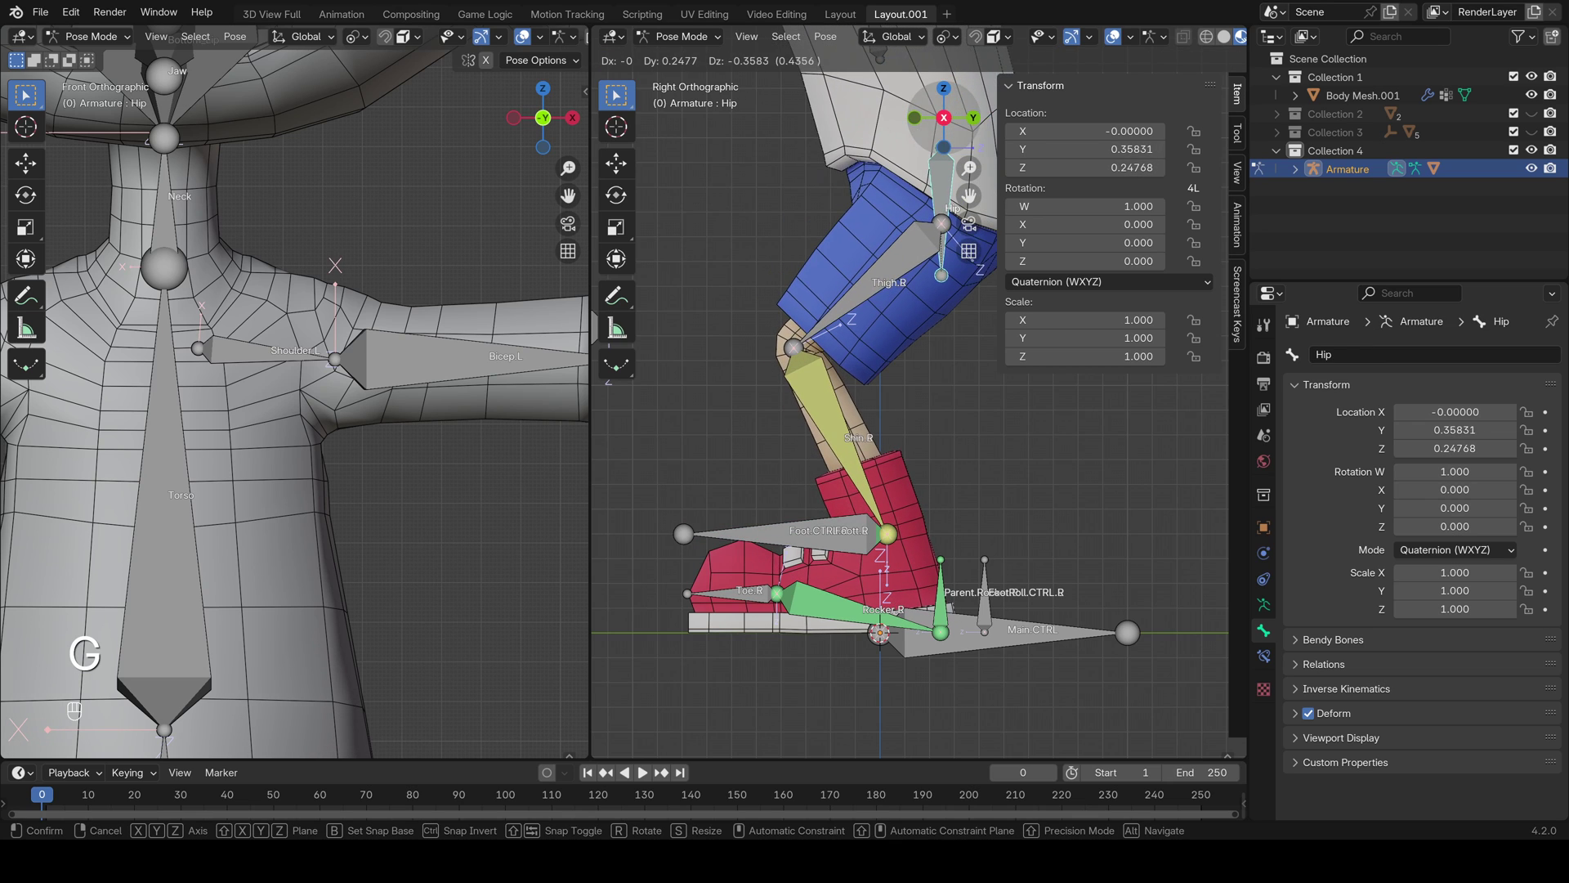
pyautogui.click(950, 607)
# Pose a stride by moving Foot.CTRL.L about 0.6 forward and Foot.CTRL.R about 0.77 backward
pyautogui.click(805, 533)
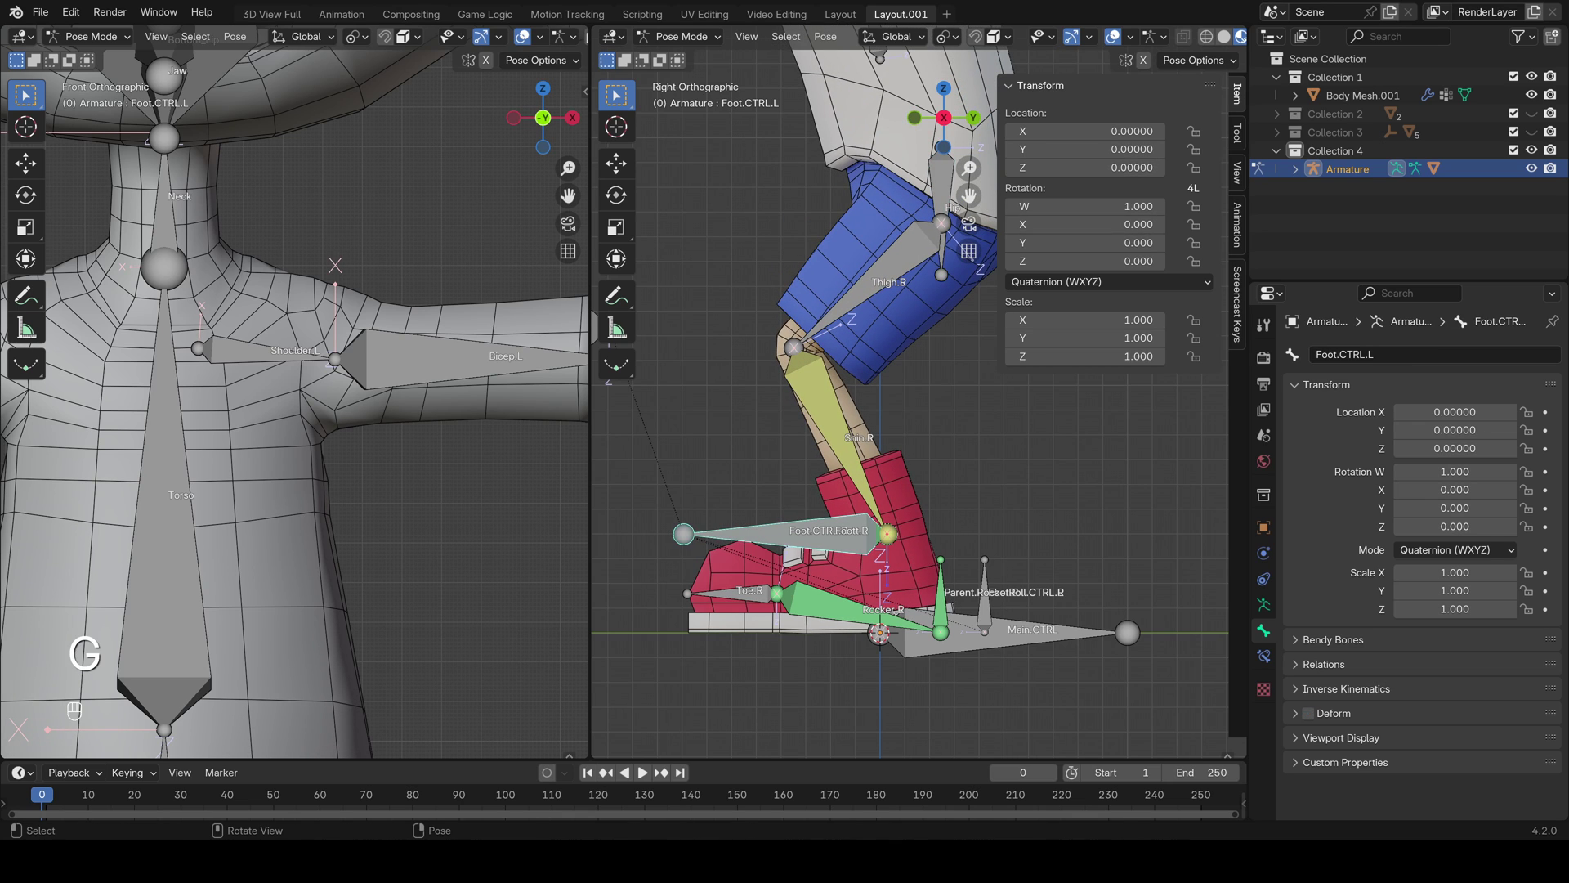
pyautogui.press('g')
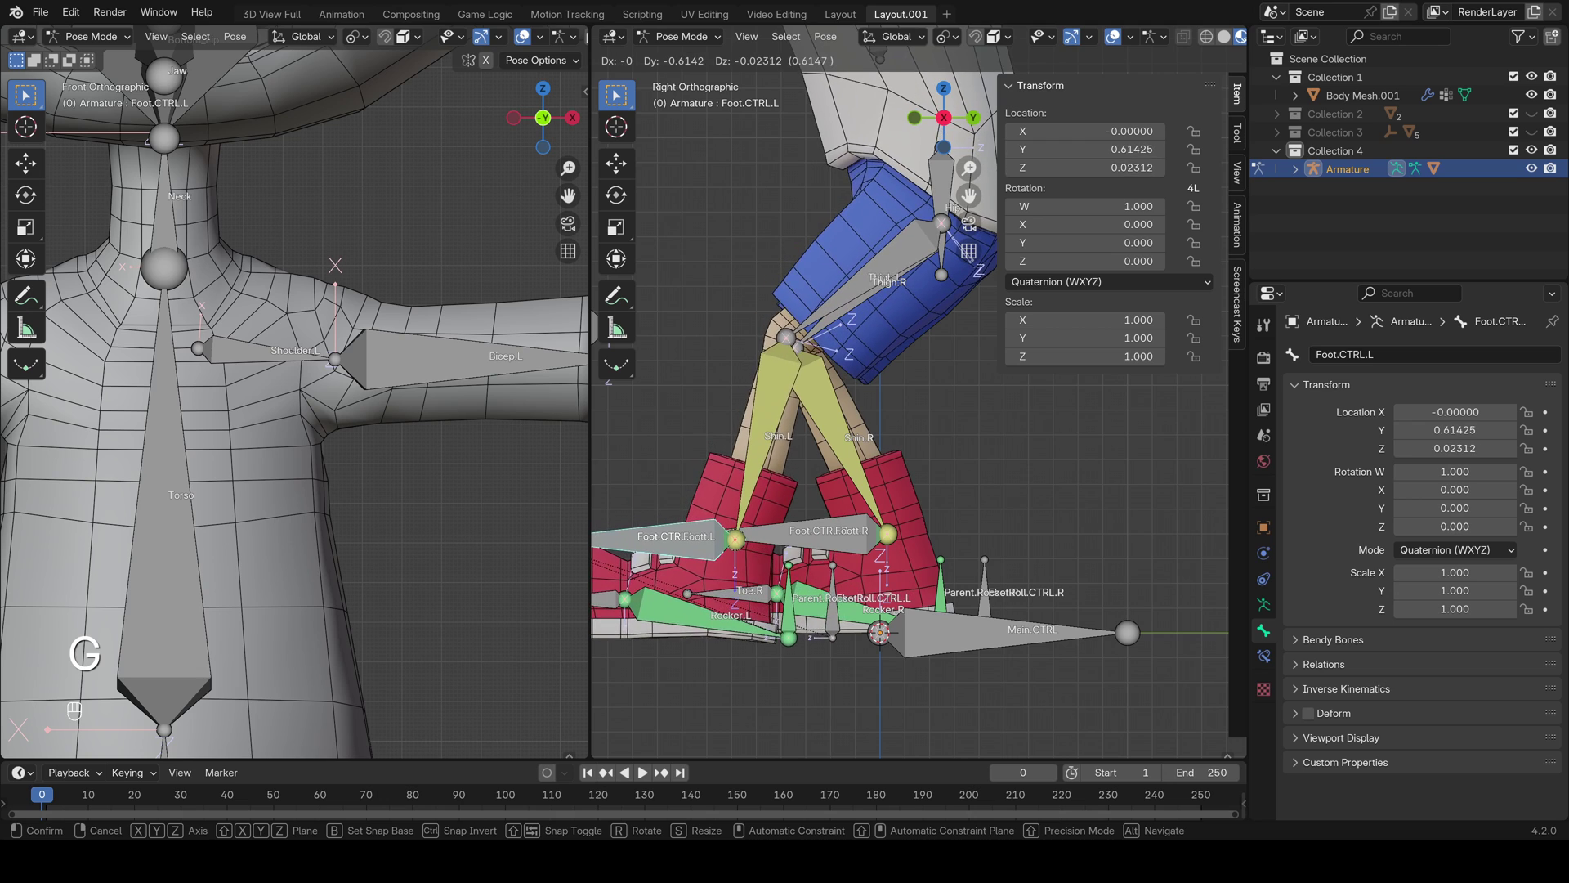
pyautogui.click(626, 537)
pyautogui.click(826, 532)
pyautogui.press('g')
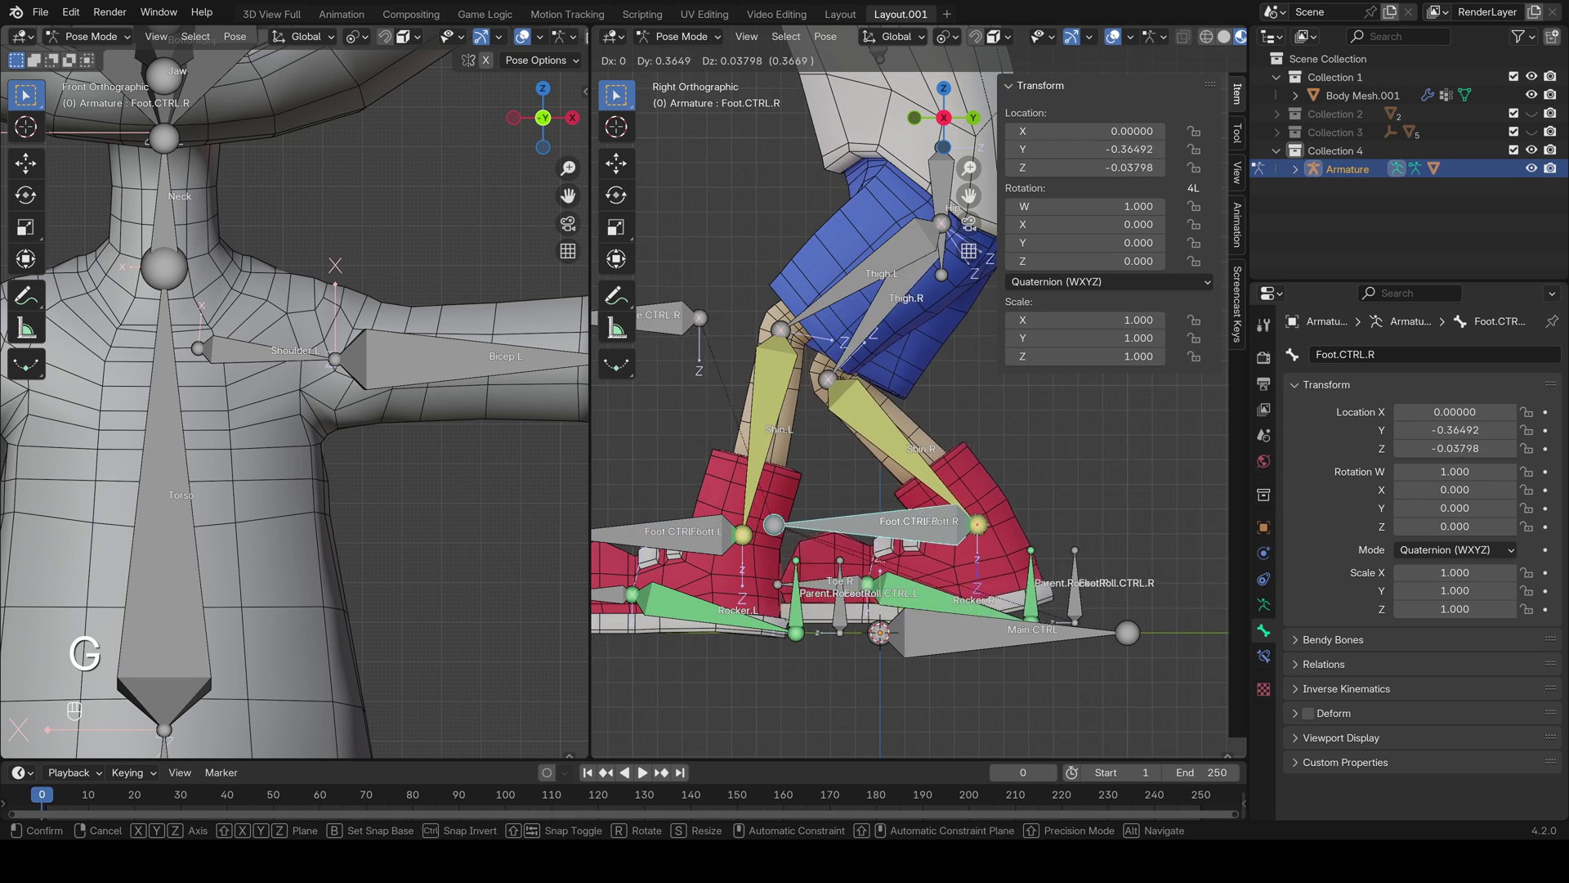
pyautogui.click(1018, 537)
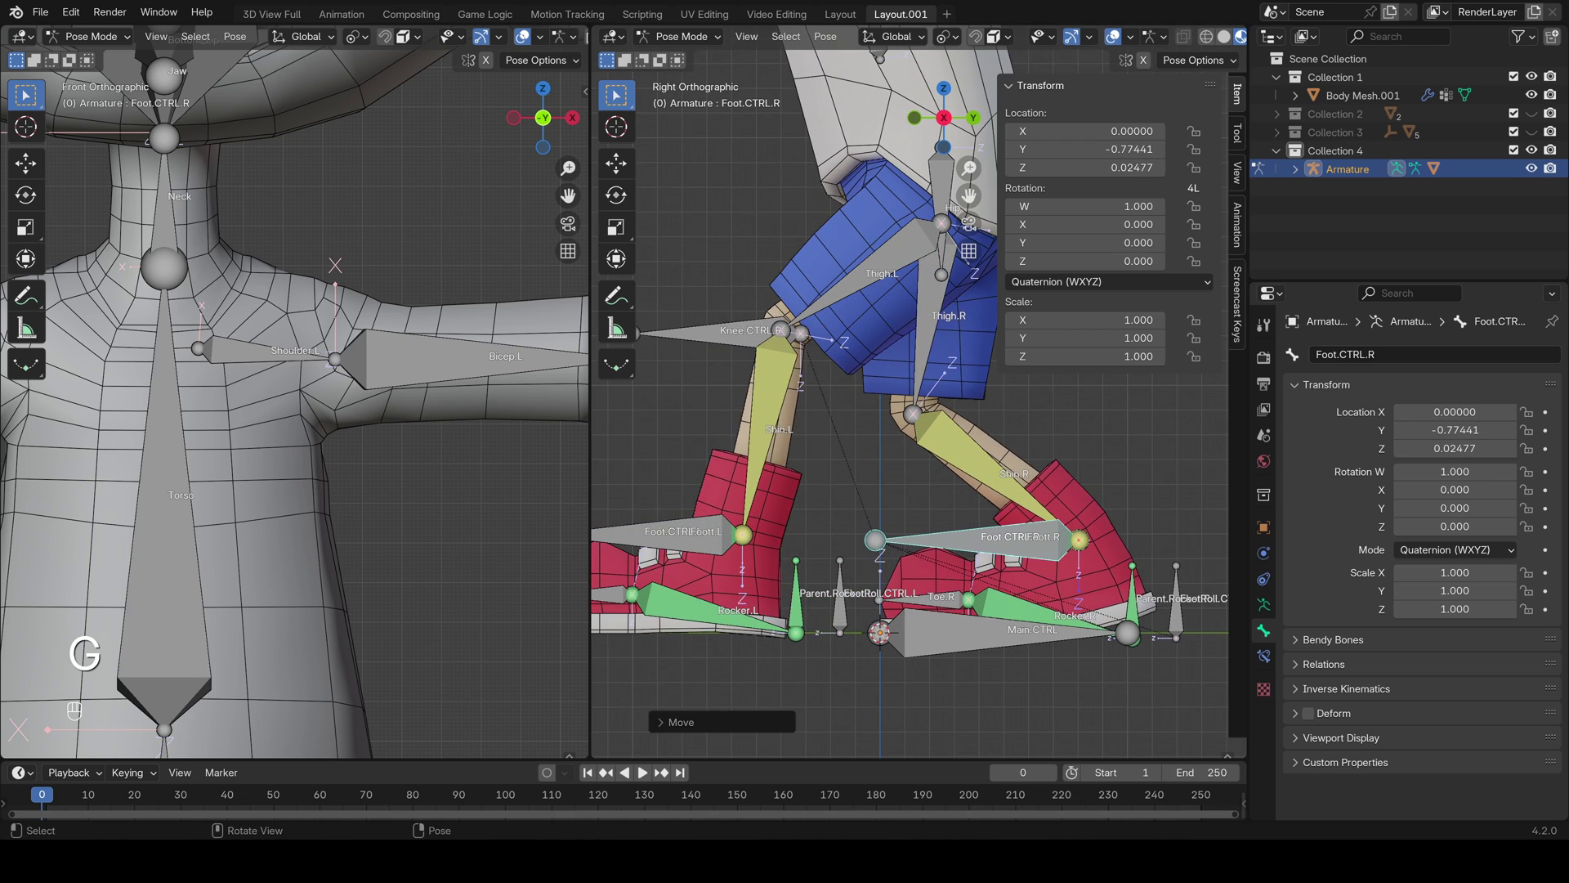
# Rotate FootRoll.CTRL.R forward to quaternion W 0.942, X 0.337, raising the right heel off the ground
pyautogui.click(1176, 609)
pyautogui.press('r')
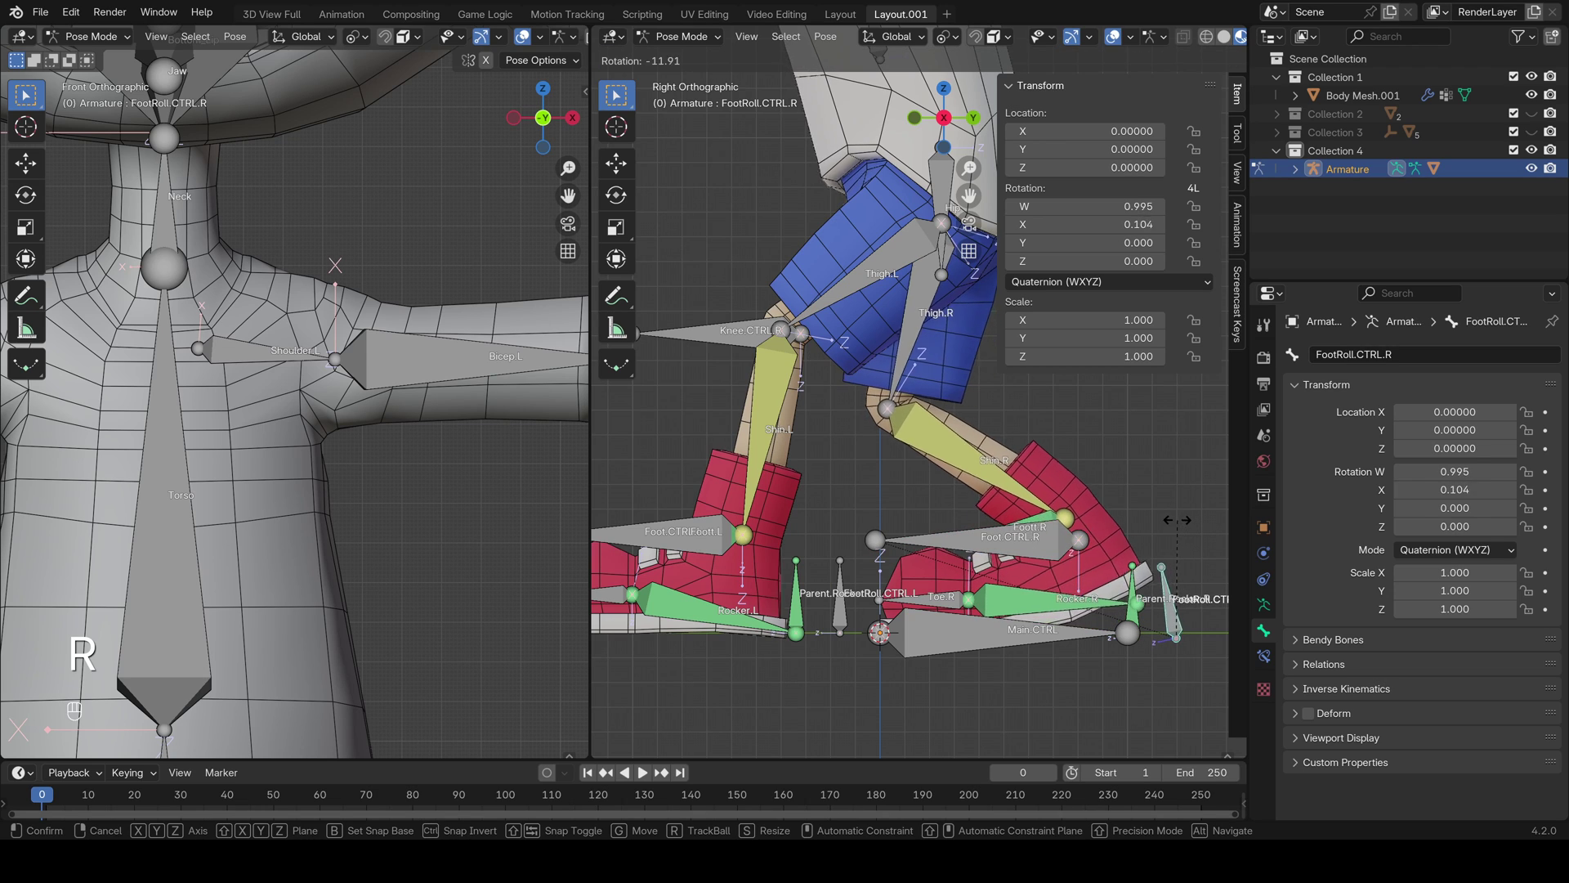
pyautogui.press('Return')
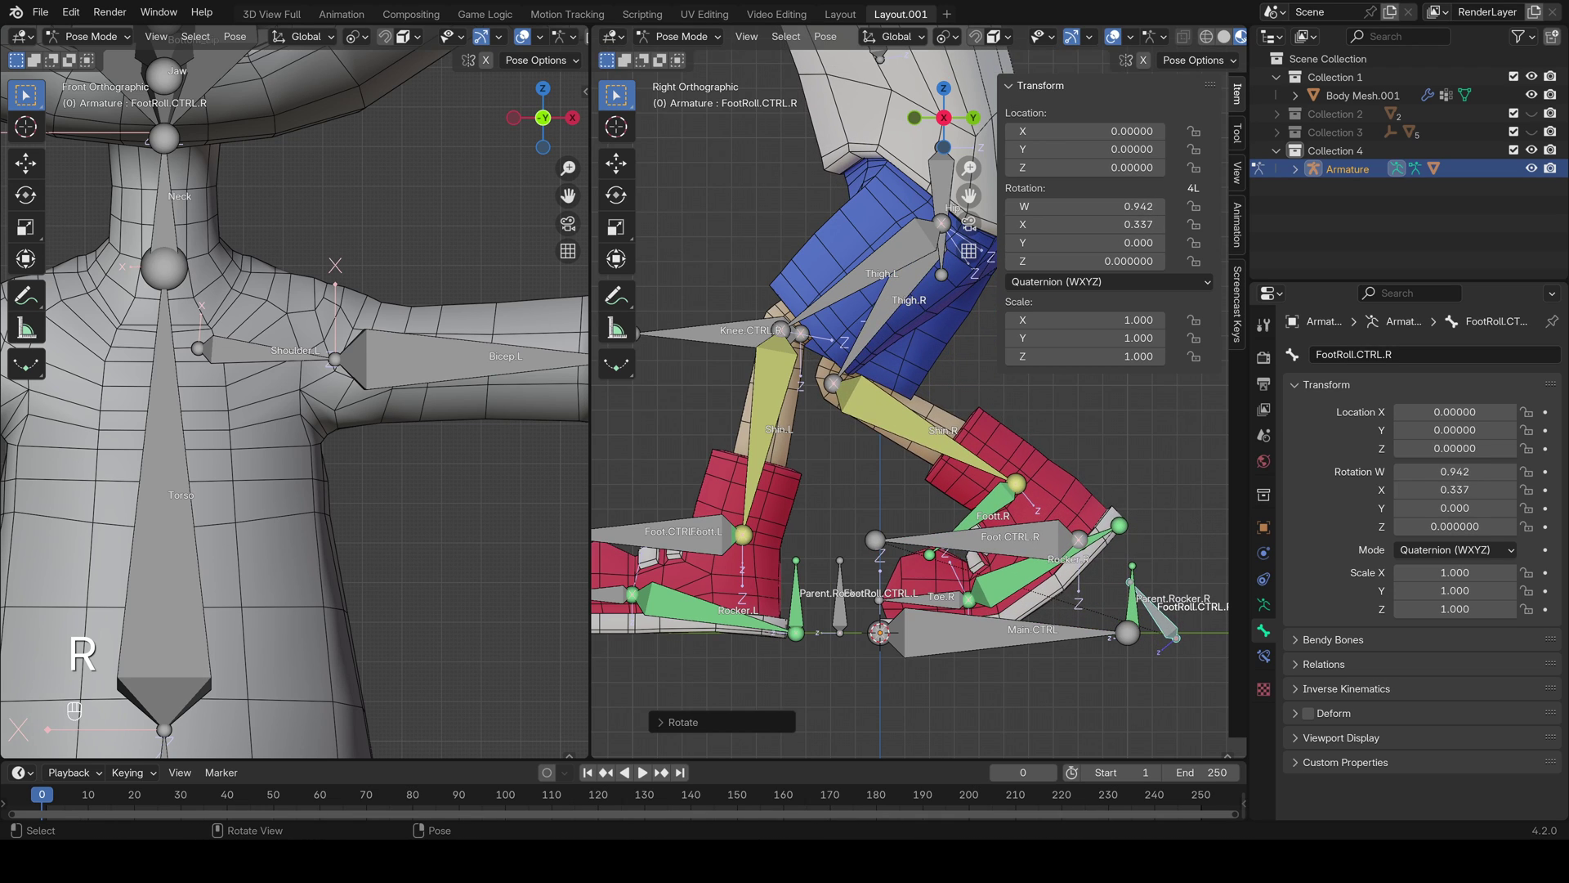
# Rotate FootRoll.CTRL.L backward to about -42.8° on X, rocking the left foot back onto its heel
pyautogui.click(840, 605)
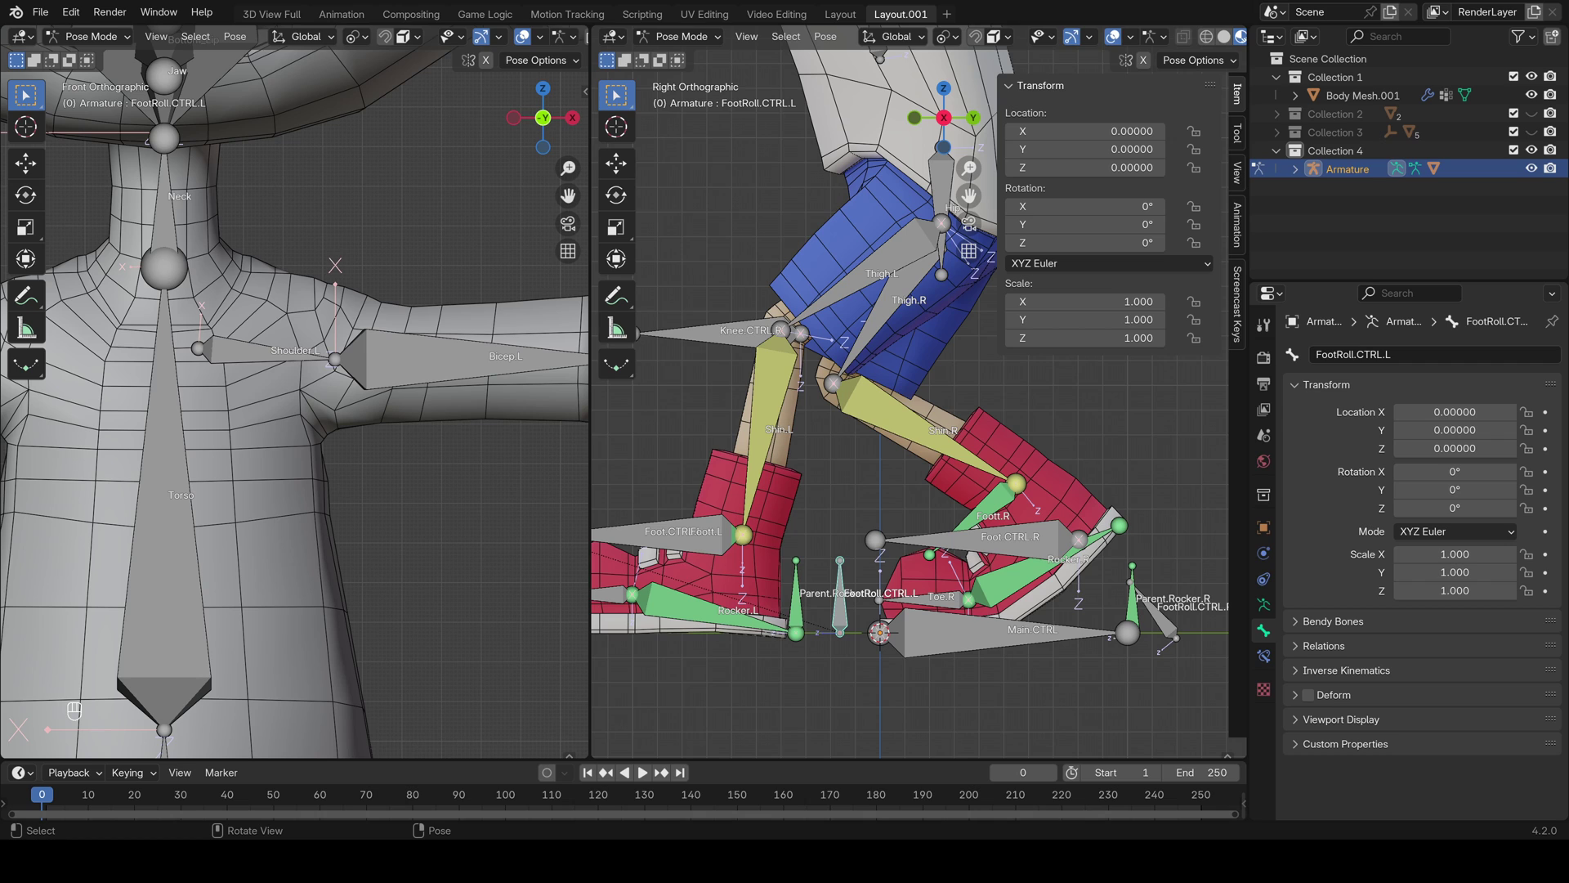
pyautogui.press('r')
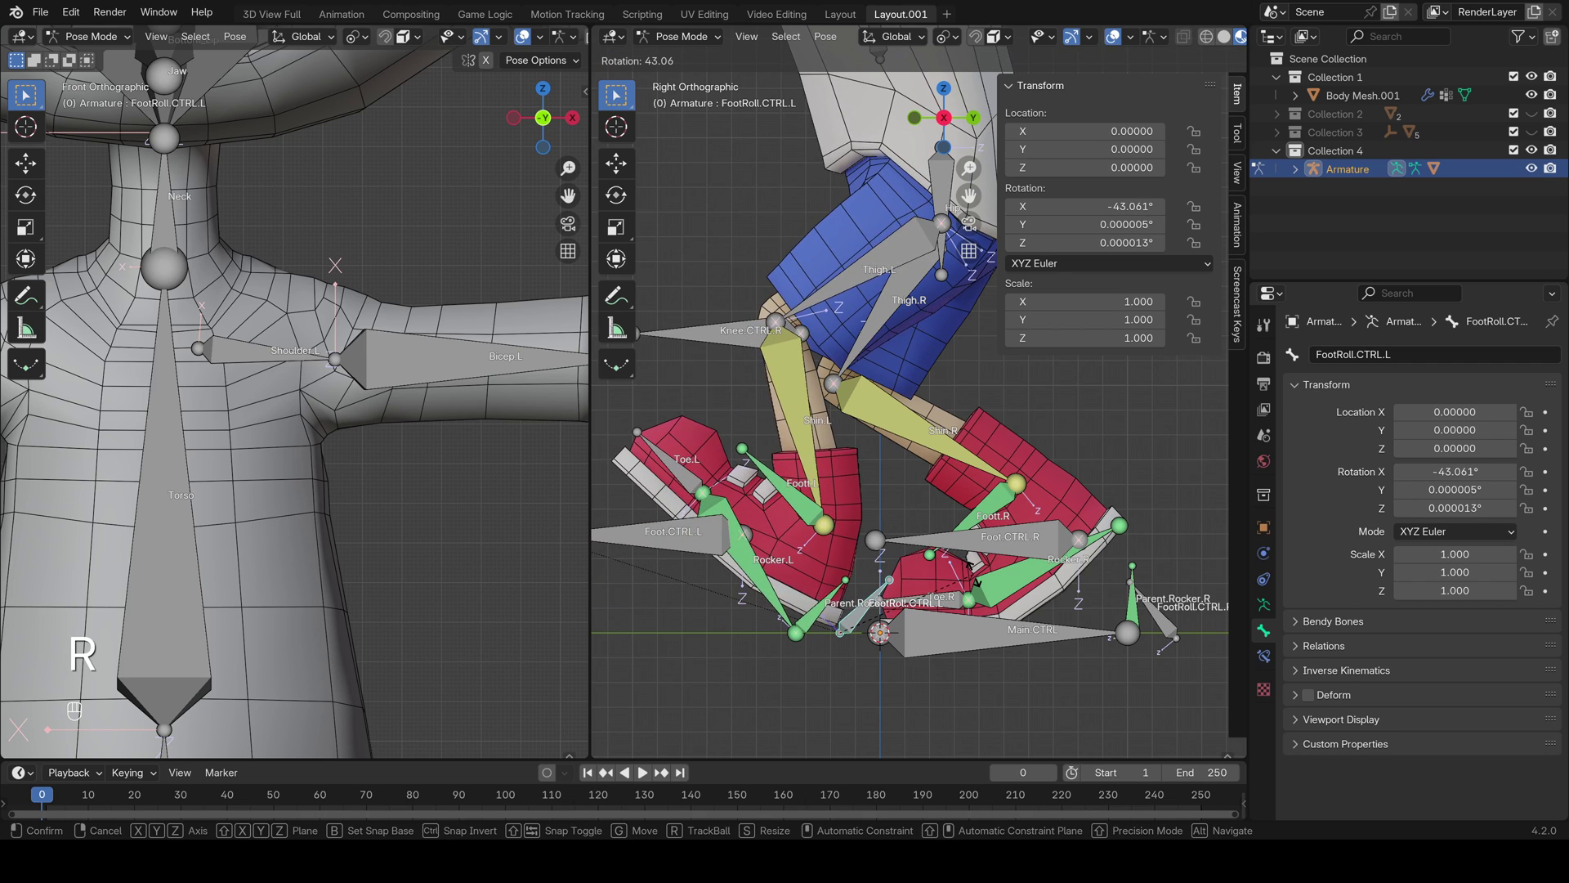
pyautogui.click(972, 564)
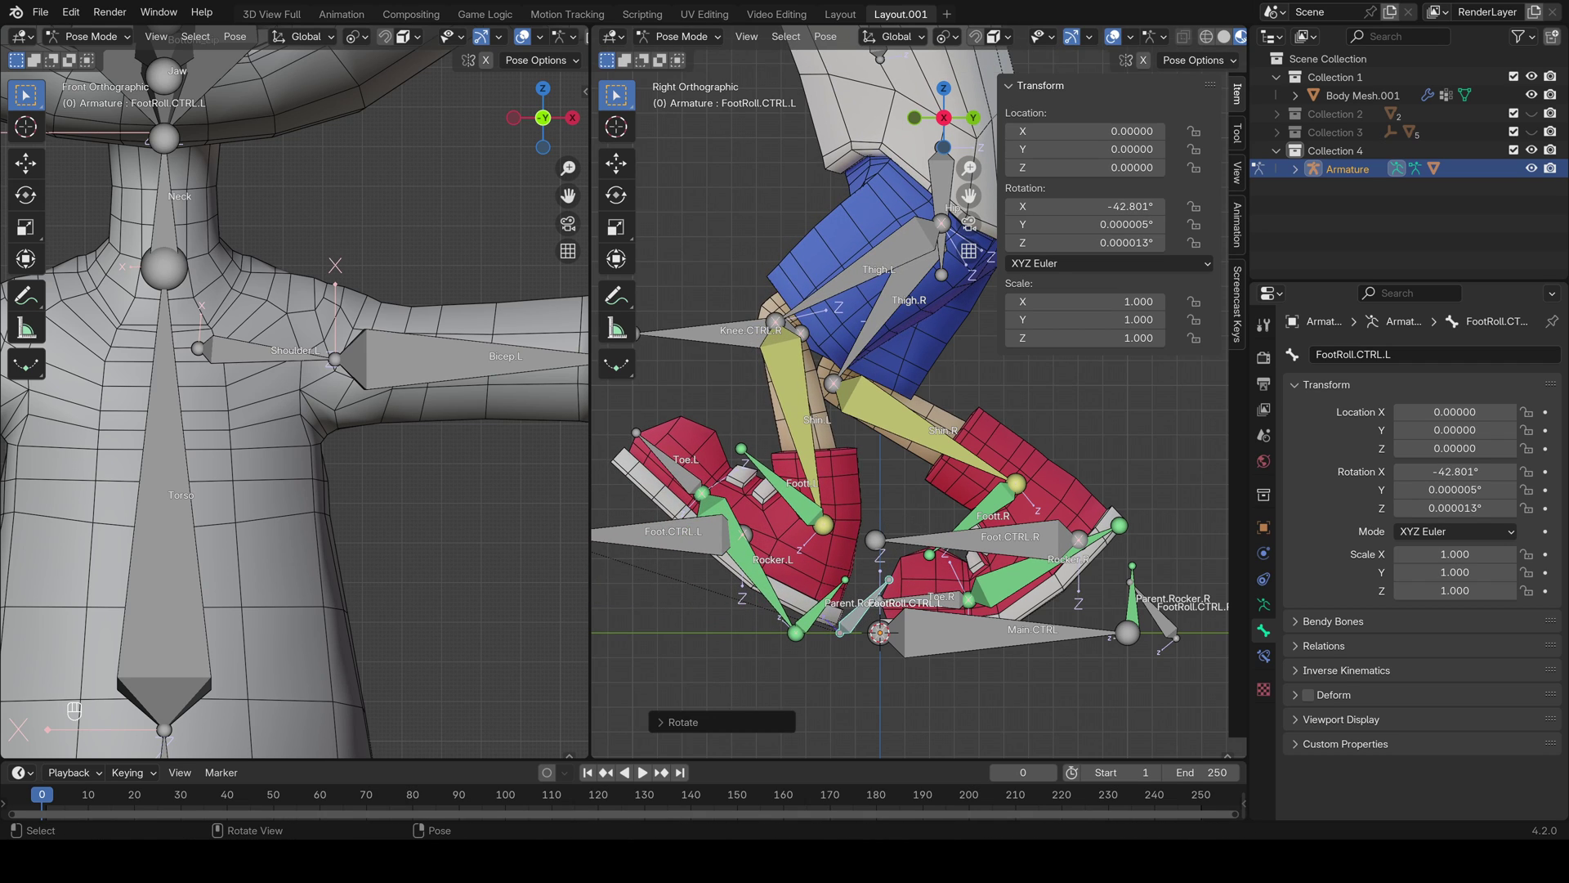
# Hide the viewport overlays and examine the posed legs and shoes without bones or wireframe
pyautogui.scroll(2, 973, 564)
pyautogui.scroll(-5, 973, 564)
pyautogui.moveTo(973, 564); pyautogui.dragTo(1185, 618, button='middle')
pyautogui.click(1113, 36)
pyautogui.moveTo(1046, 458); pyautogui.dragTo(1016, 470, button='middle')
pyautogui.moveTo(1016, 471); pyautogui.dragTo(993, 497, button='middle')
pyautogui.scroll(2, 993, 497)
pyautogui.scroll(2, 850, 344)
pyautogui.moveTo(920, 433)
pyautogui.mouseDown(button='middle')
pyautogui.moveTo(908, 398)
pyautogui.moveTo(948, 434)
pyautogui.mouseUp(button='middle')
pyautogui.scroll(1, 948, 433)
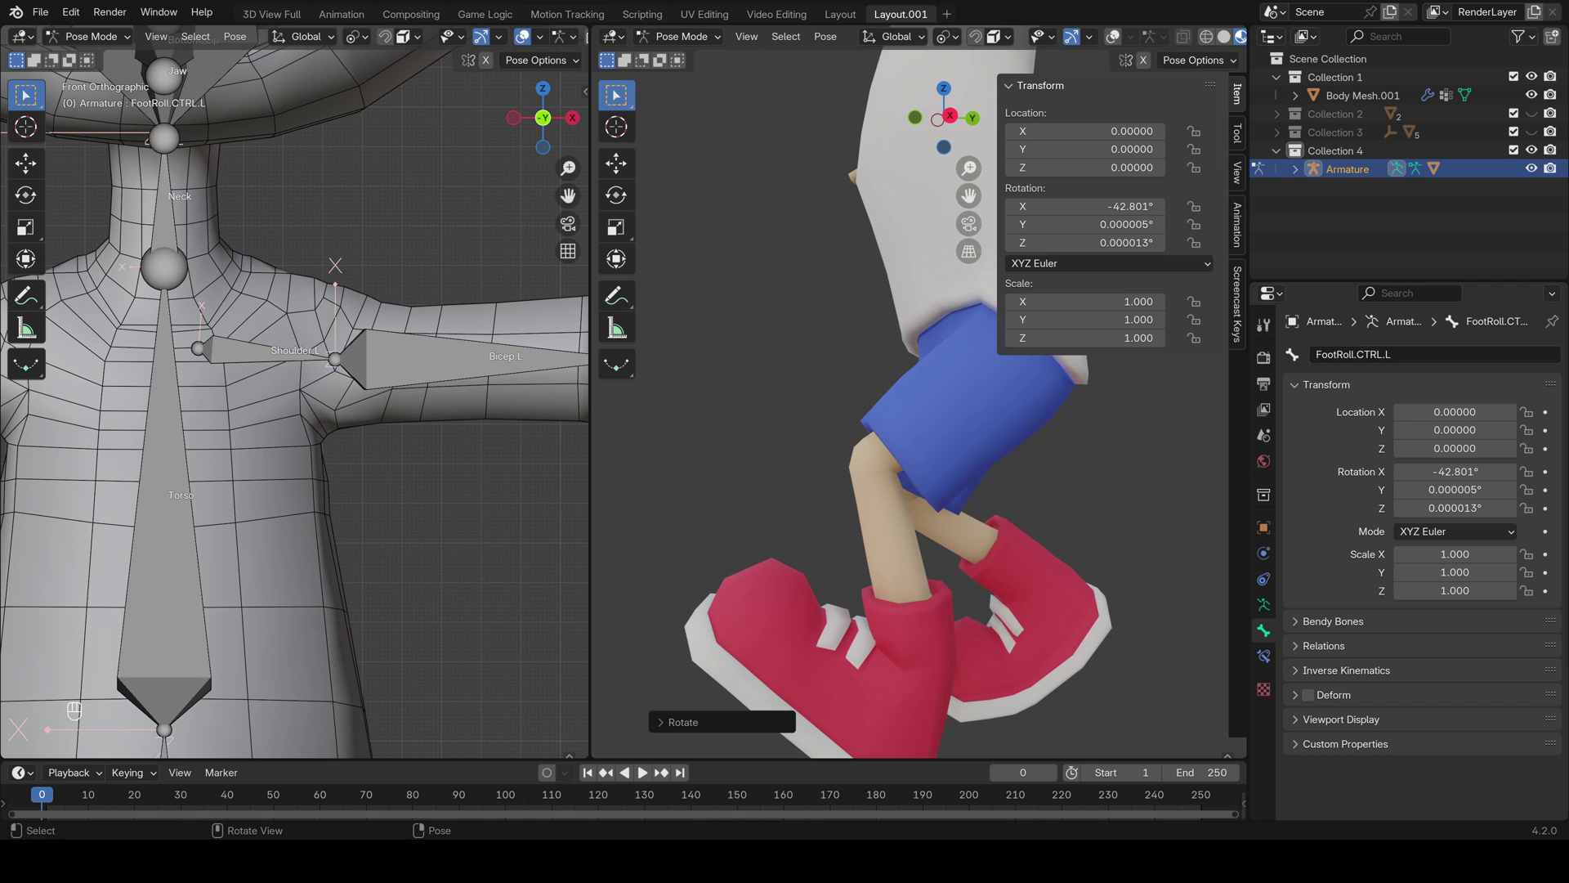
# Open the recent file Leo Foot Roll Rig.blend, discarding the changes to the current file
pyautogui.click(39, 11)
pyautogui.moveTo(86, 70)
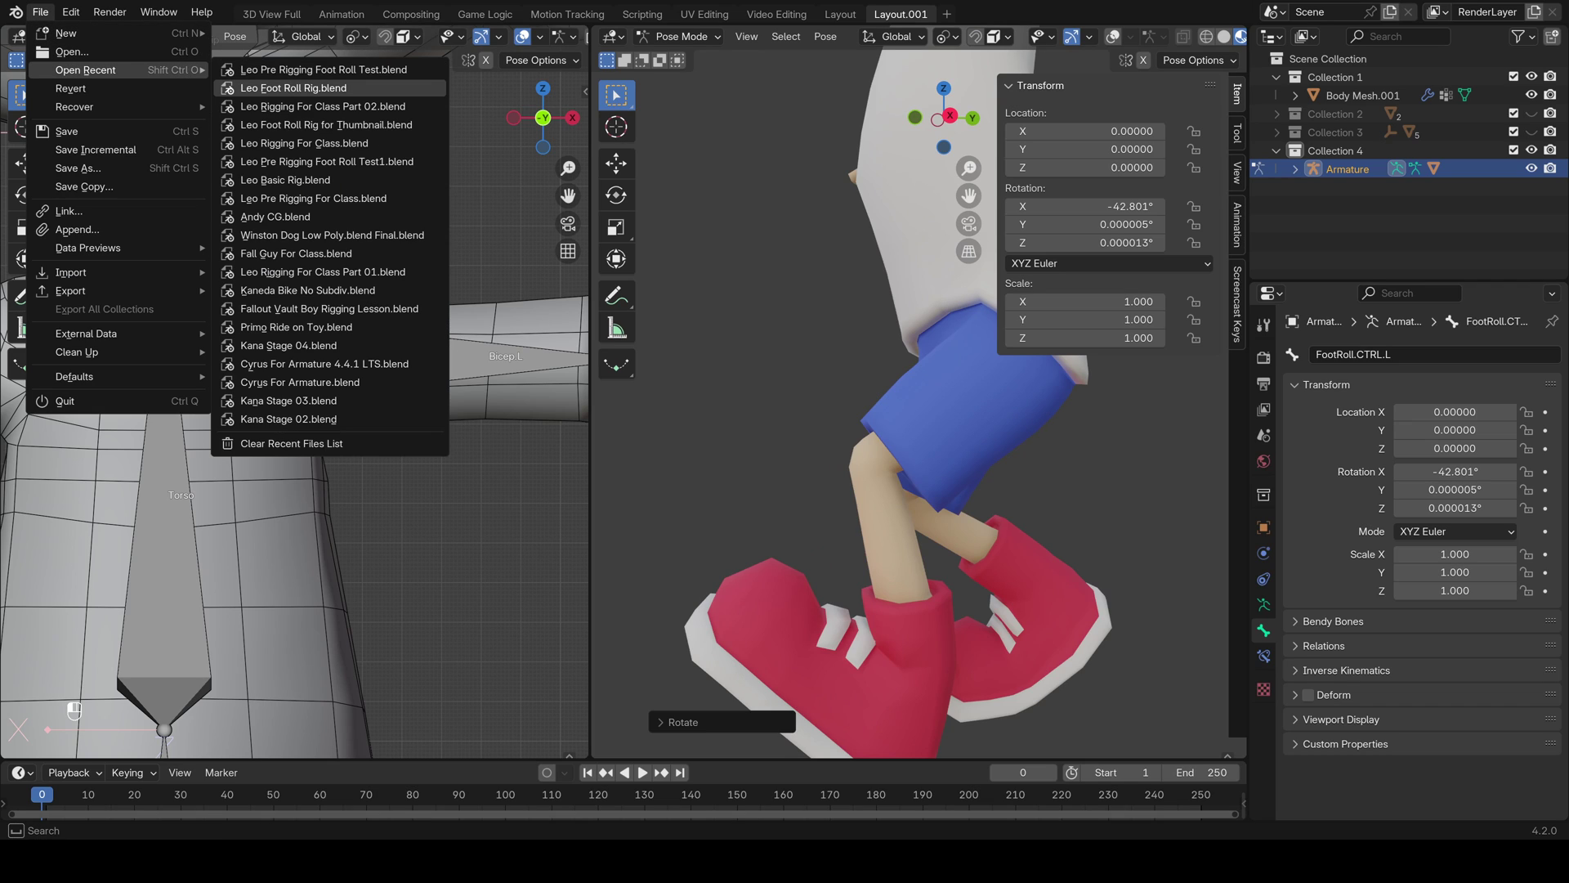
pyautogui.click(294, 87)
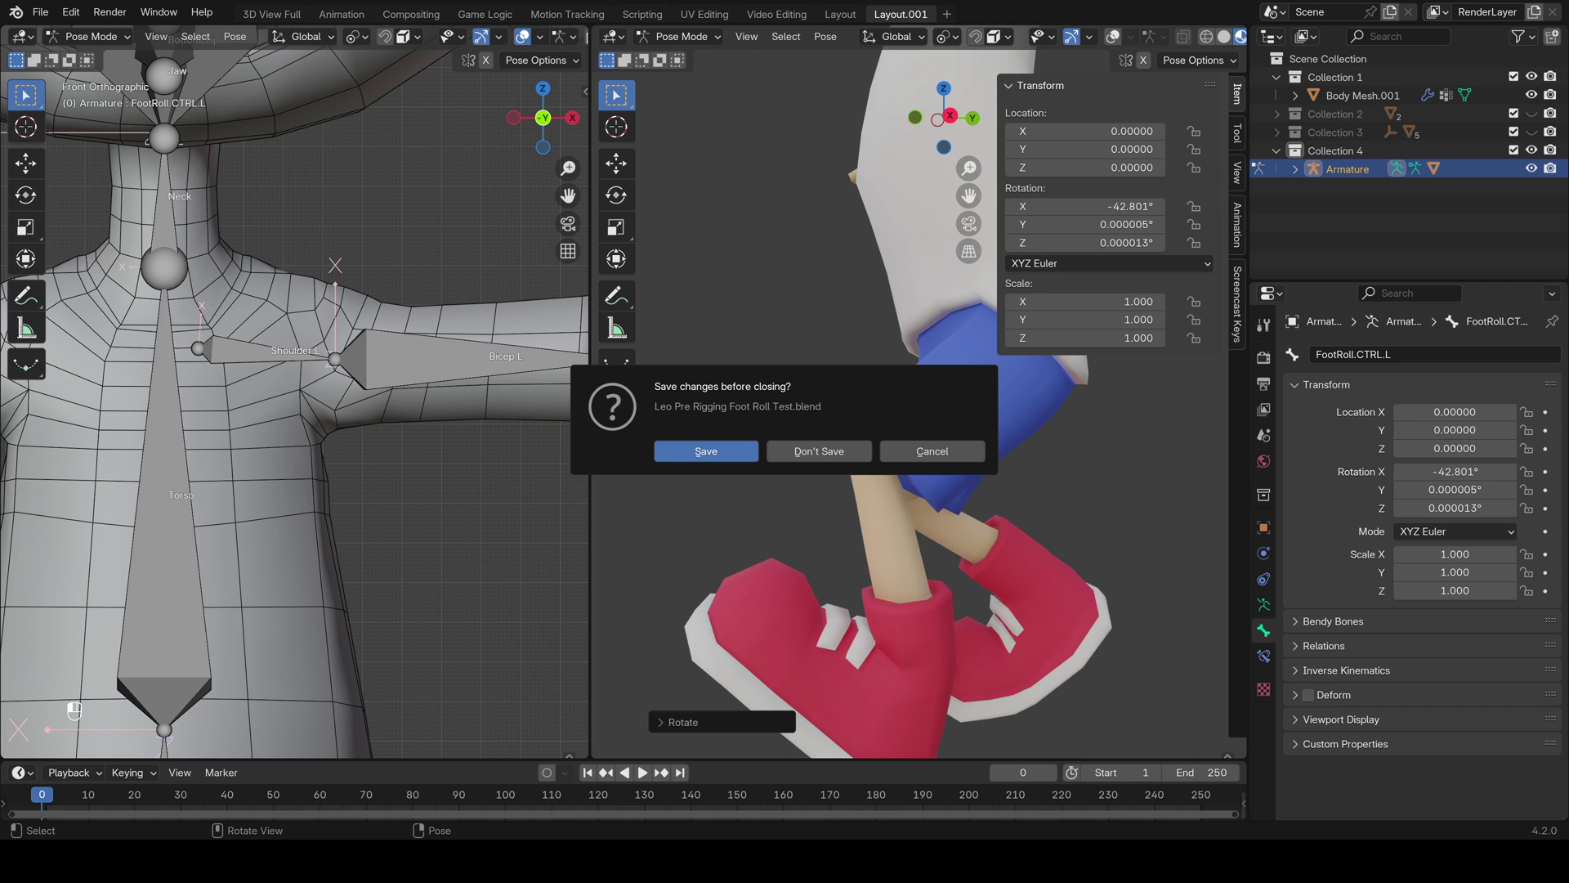
pyautogui.click(818, 450)
# Test-move Foot.CTRL.L up and forward to check the left leg bones' IK, cancelling the move
pyautogui.click(637, 479)
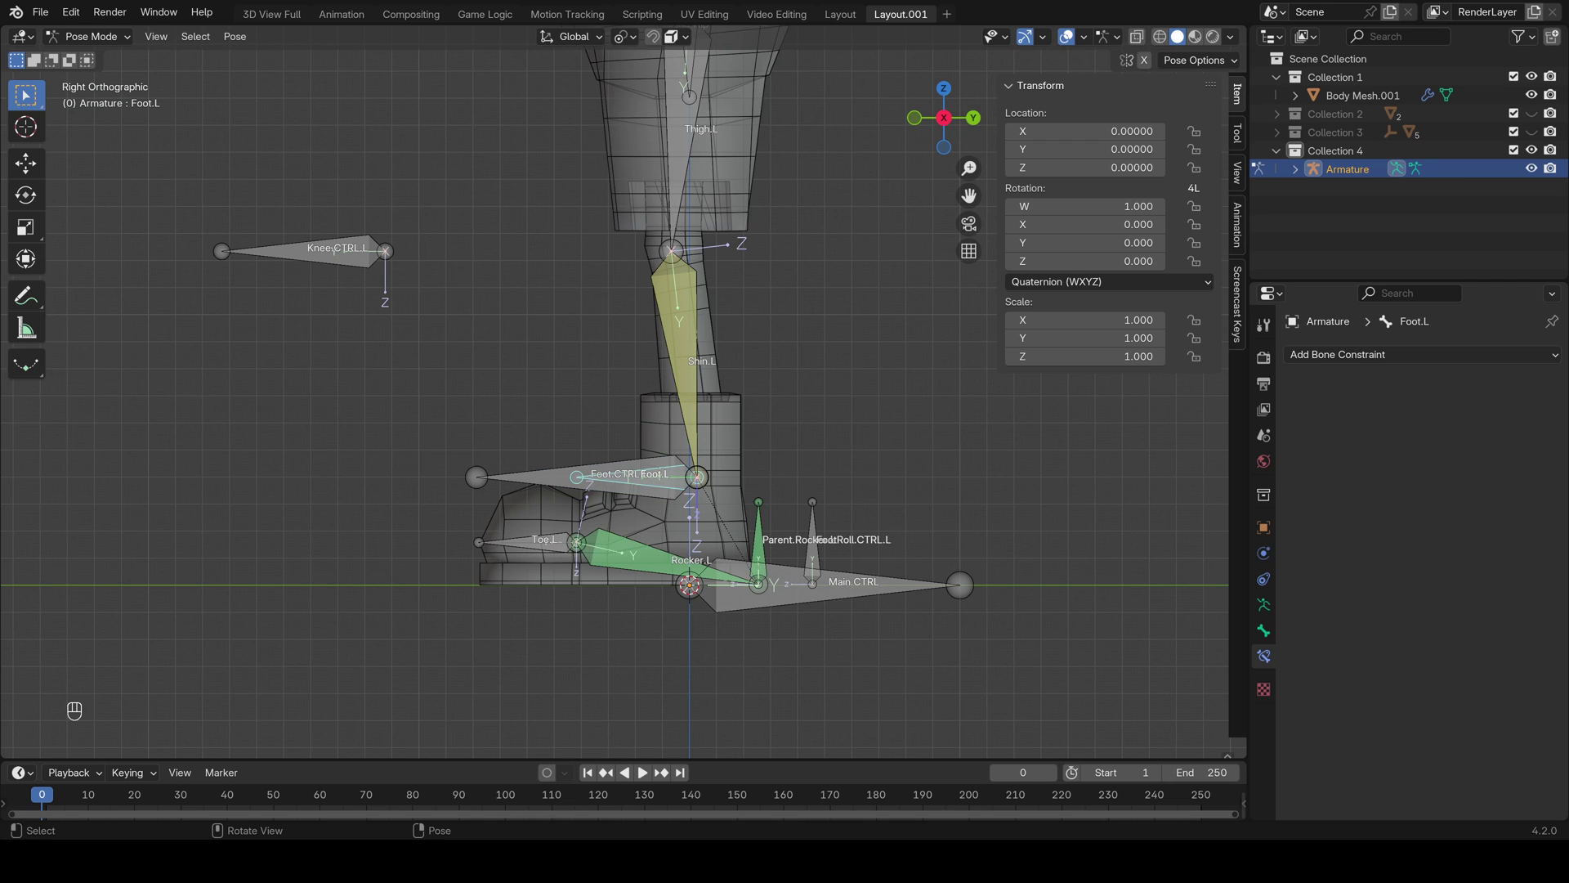
pyautogui.click(637, 478)
pyautogui.press('g')
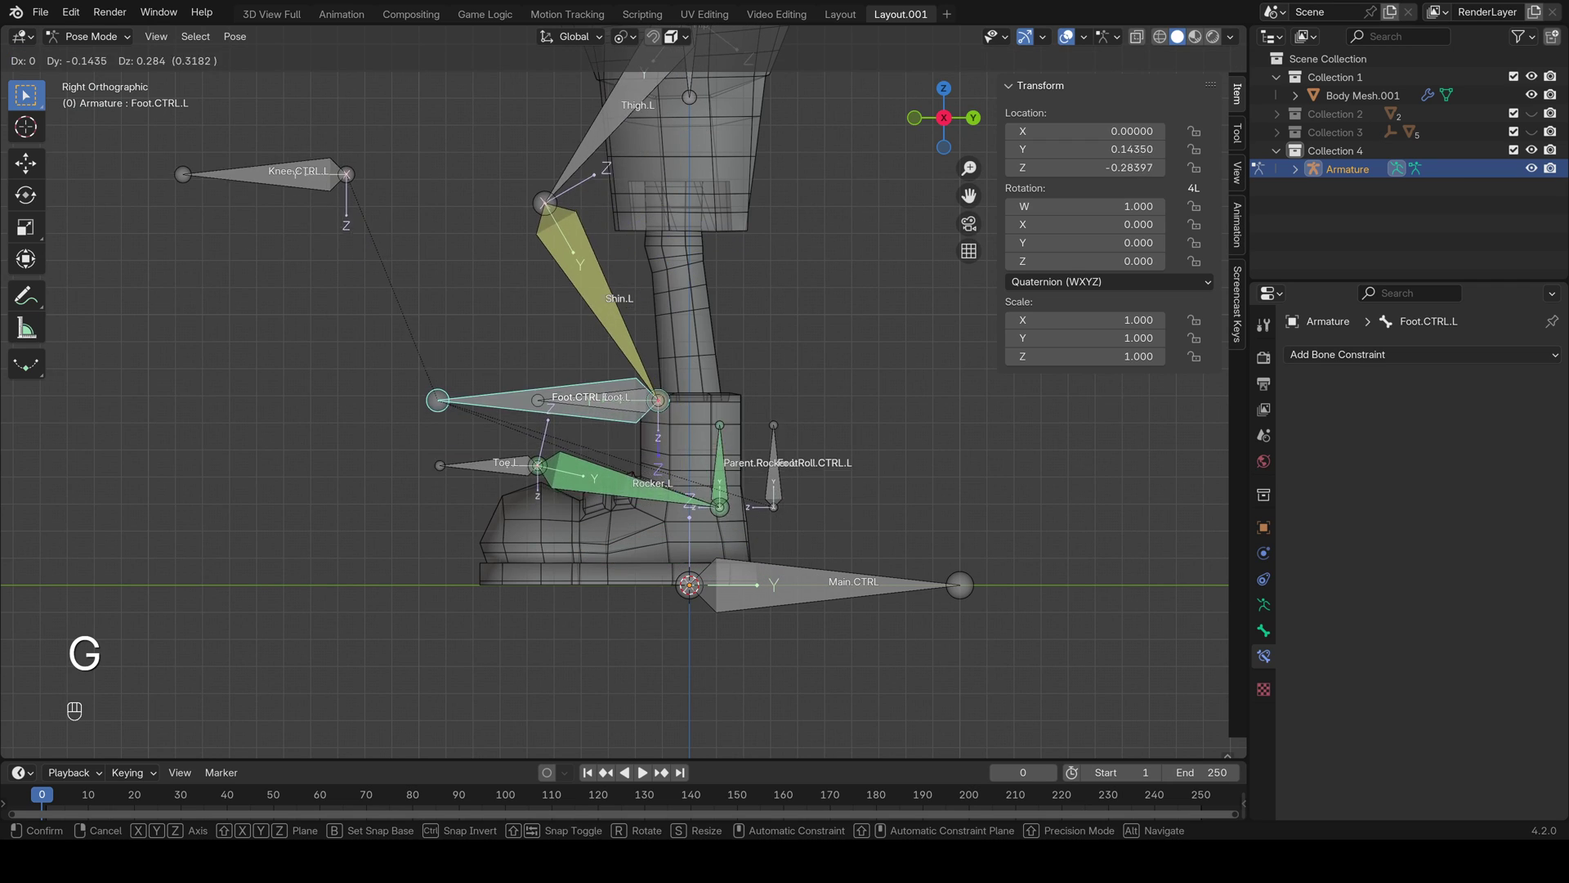
pyautogui.press('Escape')
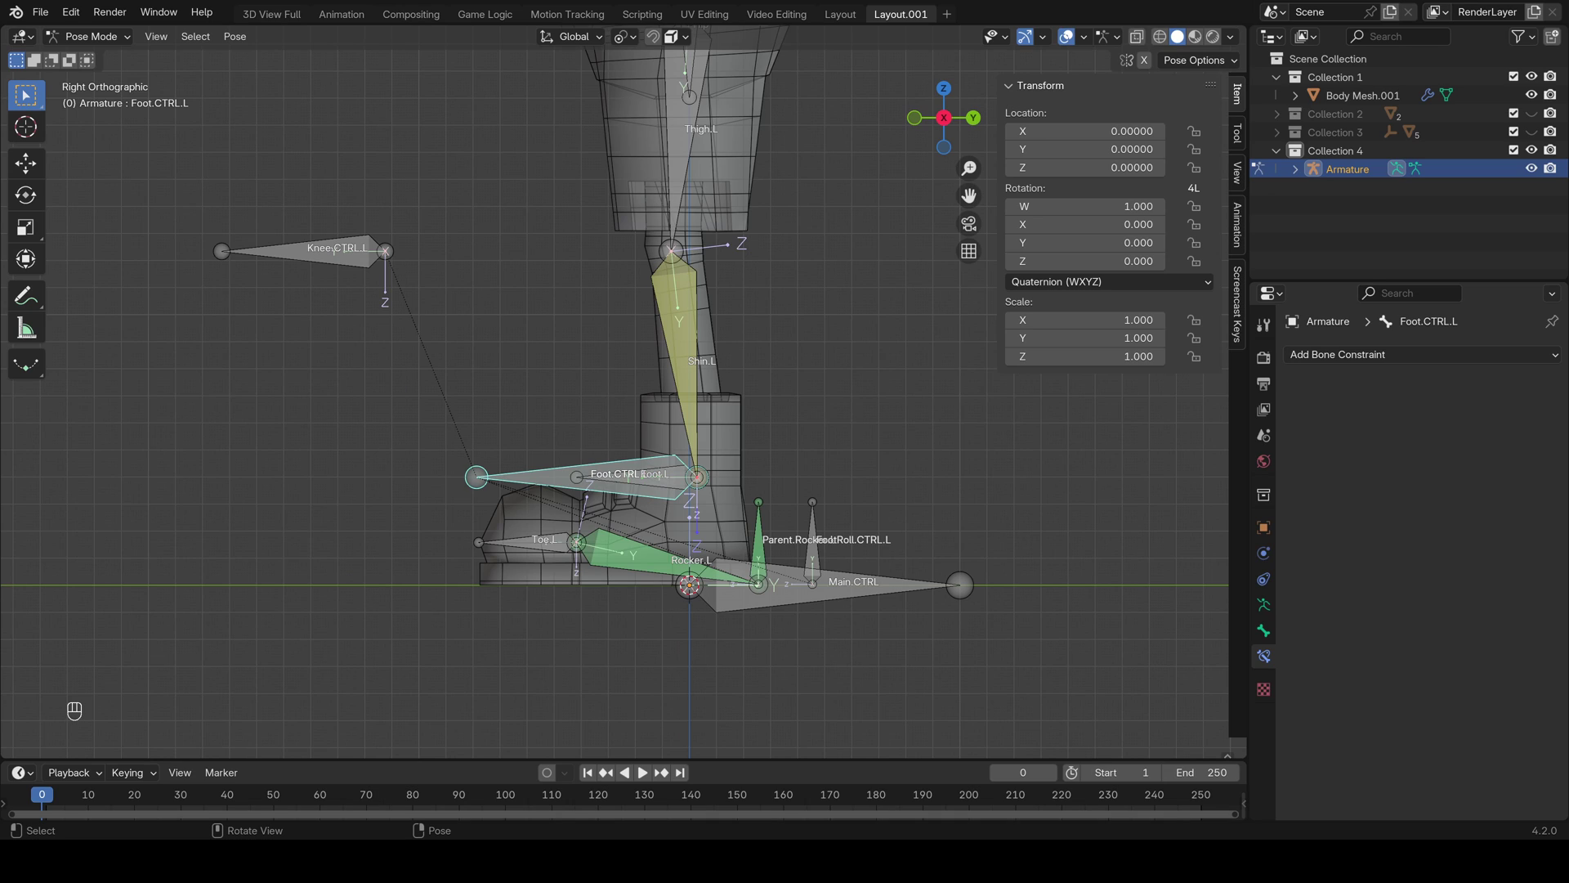
# Show the armature's bone collection settings and examine the full-body rig from the legs up to the arms and hand
pyautogui.click(1264, 605)
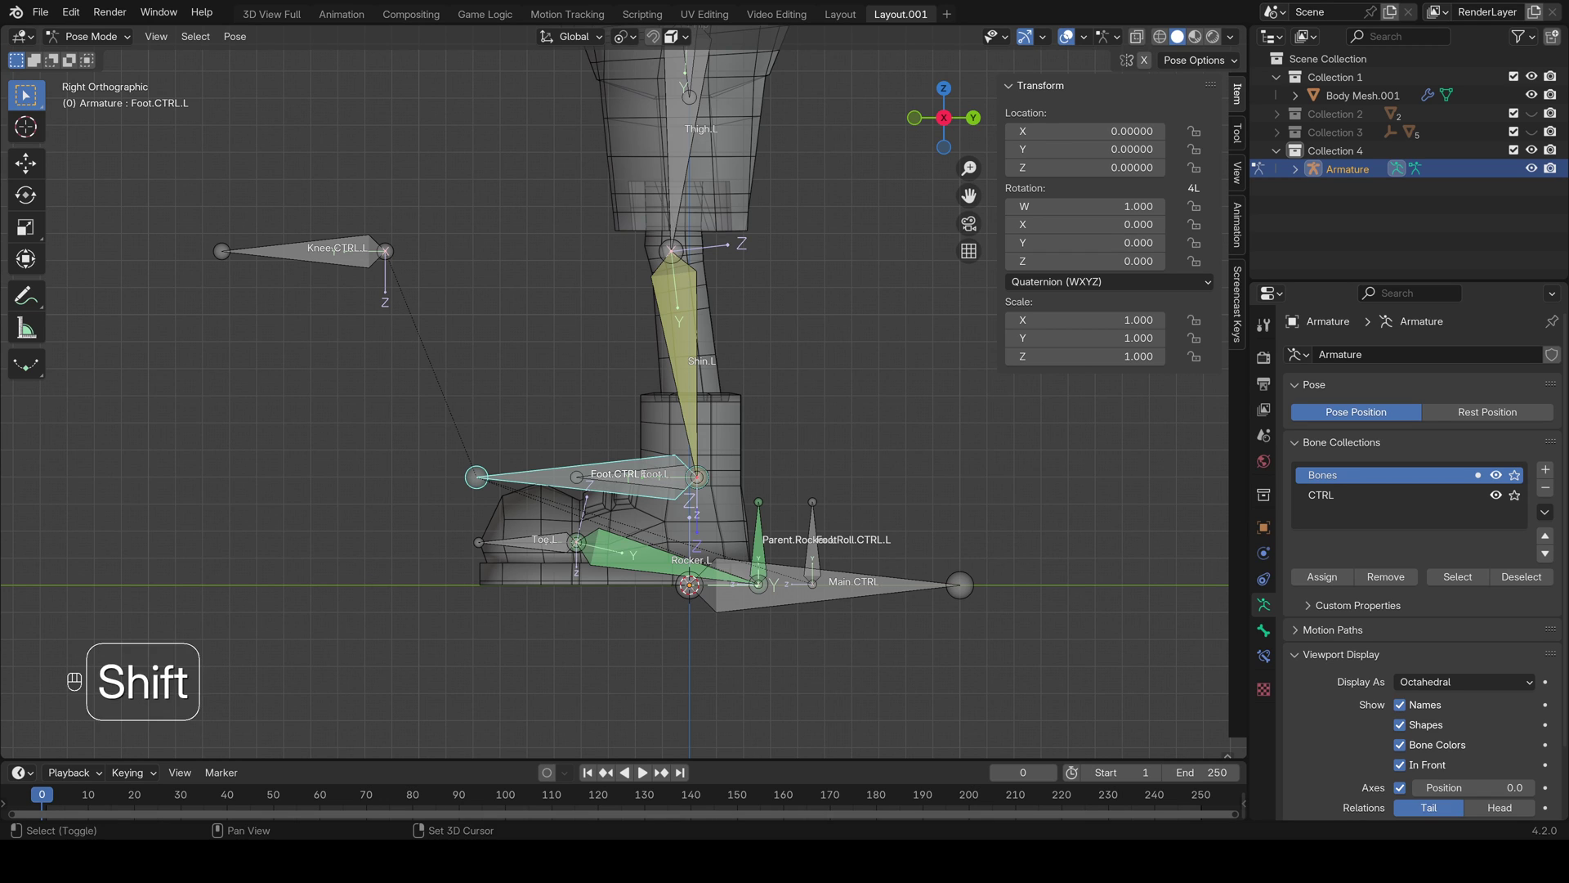
pyautogui.keyDown('shift'); pyautogui.moveTo(623, 327); pyautogui.dragTo(644, 459, button='middle'); pyautogui.keyUp('shift')
pyautogui.scroll(3, 644, 460)
pyautogui.scroll(-4, 644, 459)
pyautogui.scroll(-2, 624, 390)
pyautogui.keyDown('shift'); pyautogui.moveTo(624, 391); pyautogui.dragTo(678, 552, button='middle'); pyautogui.keyUp('shift')
pyautogui.scroll(-2, 662, 455)
pyautogui.scroll(-2, 623, 391)
pyautogui.keyDown('shift'); pyautogui.moveTo(623, 391); pyautogui.dragTo(637, 456, button='middle'); pyautogui.keyUp('shift')
pyautogui.moveTo(624, 390); pyautogui.dragTo(659, 456, button='middle')
pyautogui.scroll(-3, 658, 456)
pyautogui.scroll(8, 659, 456)
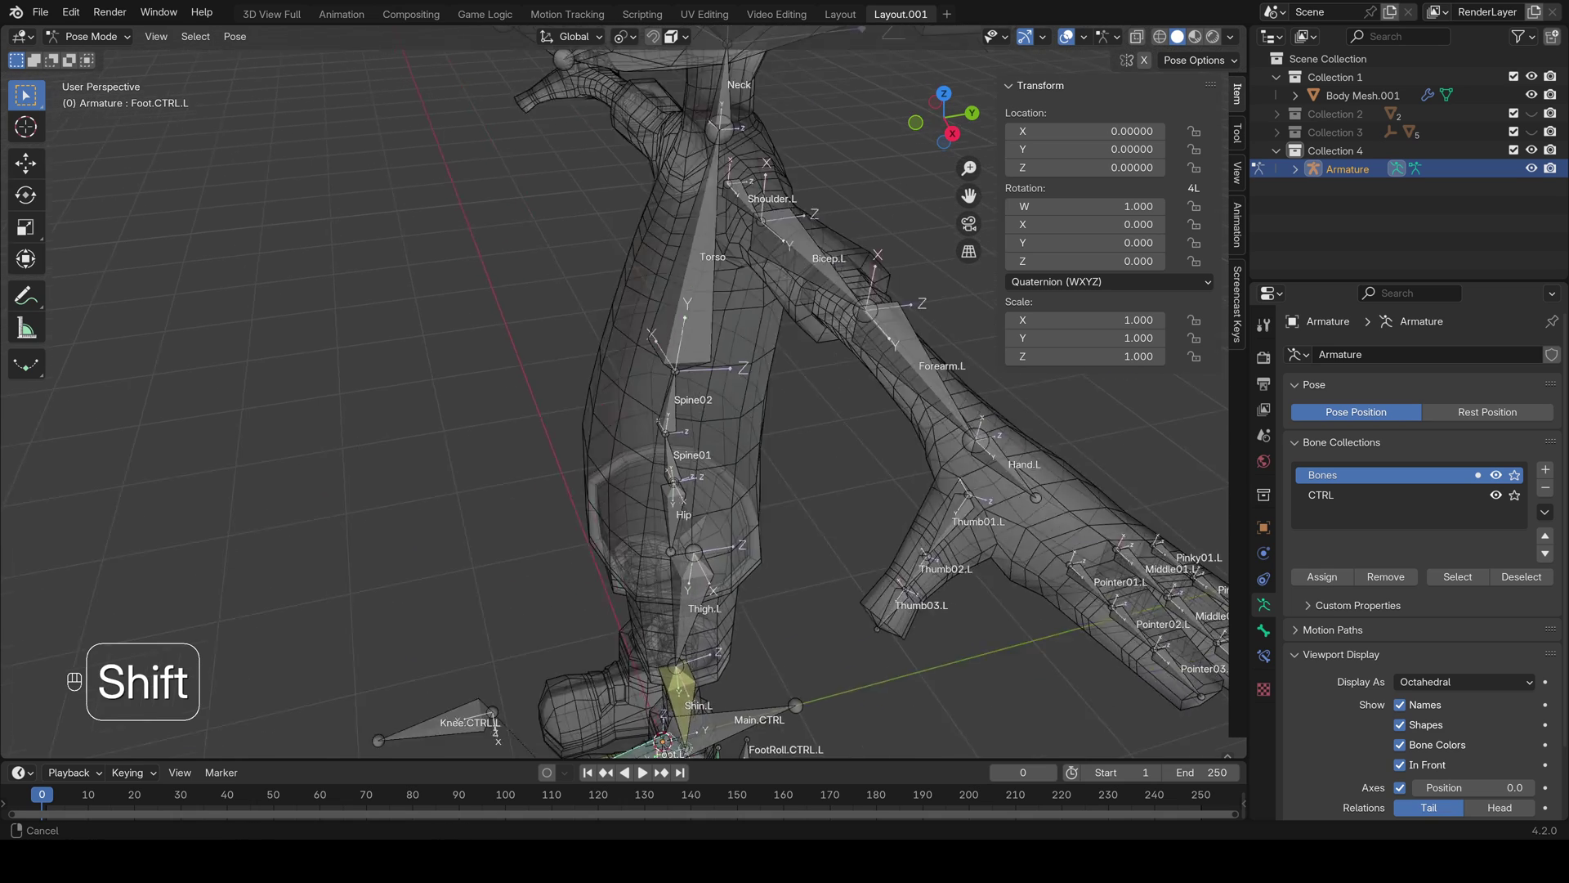